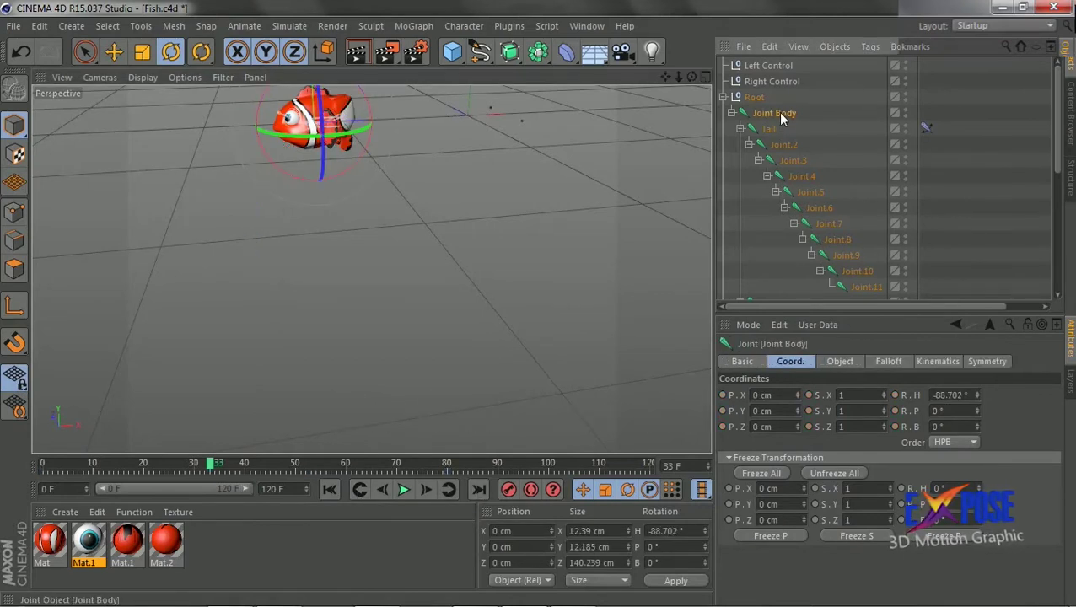
At frame 53, turn the whole fish to a new heading and record a keyframe.
{"action": "left_click", "coordinate": [449, 490]}
{"action": "left_click_drag", "start_coordinate": [279, 230], "coordinate": [349, 219]}
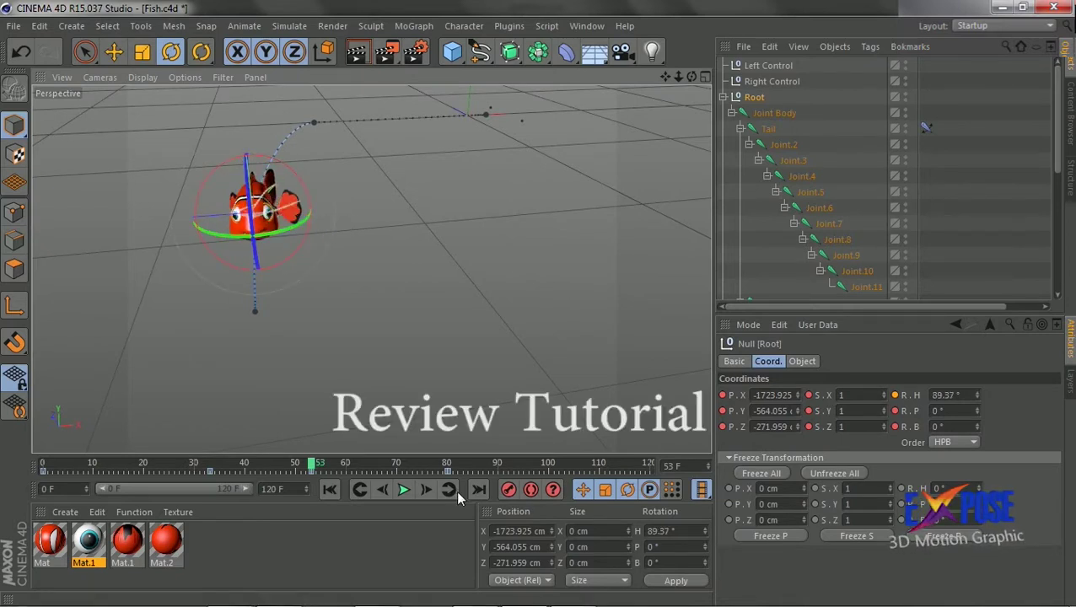
{"action": "left_click", "coordinate": [508, 490]}
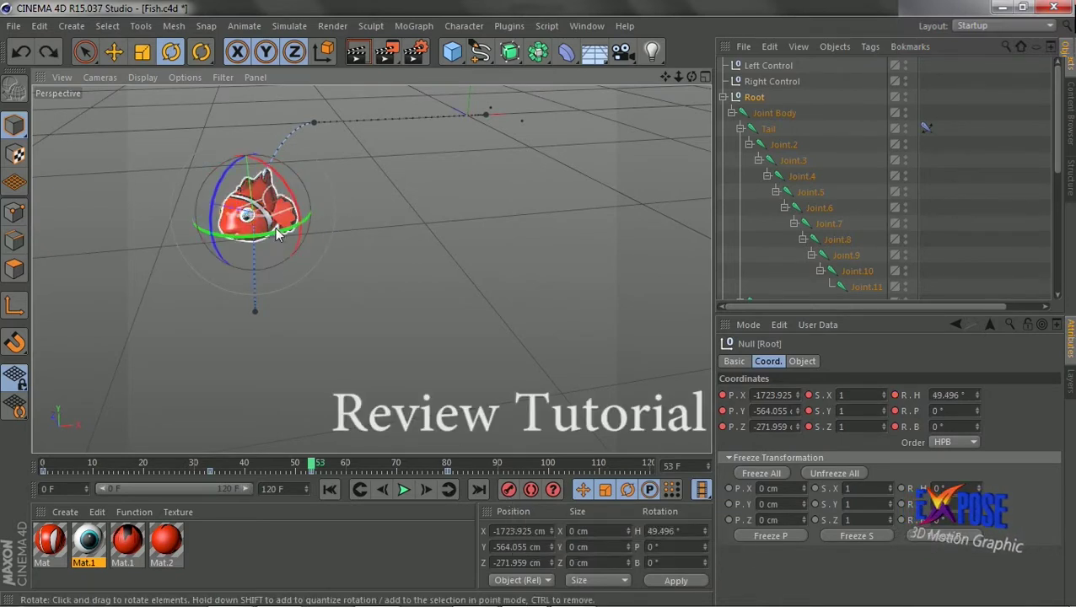
Bend the Joint Body to the new heading, then rewind and play the animation.
{"action": "left_click", "coordinate": [759, 113]}
{"action": "left_click_drag", "start_coordinate": [287, 234], "coordinate": [317, 224]}
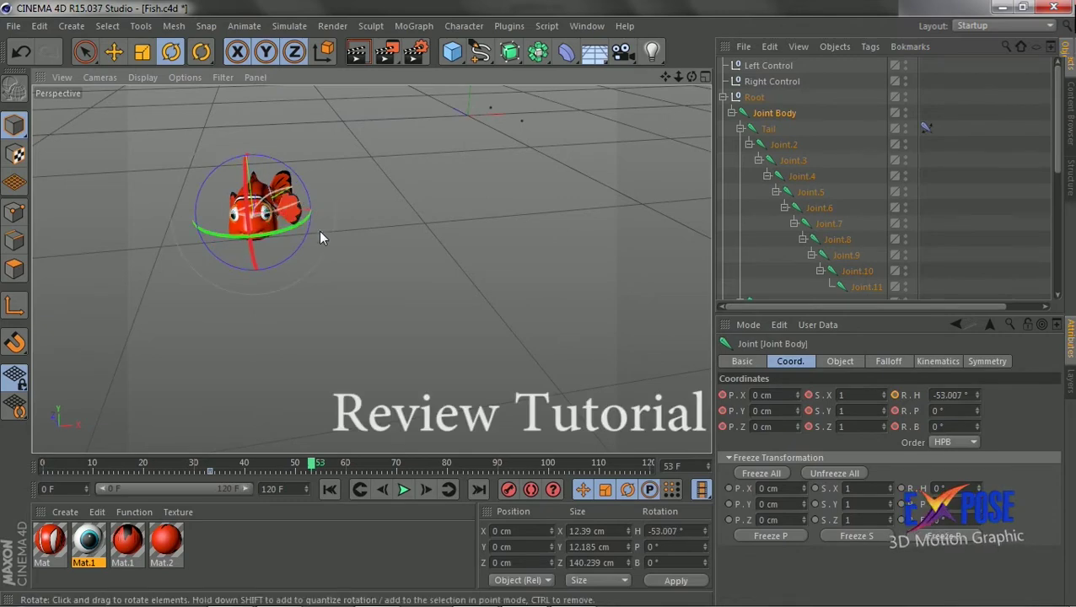
{"action": "left_click", "coordinate": [330, 492]}
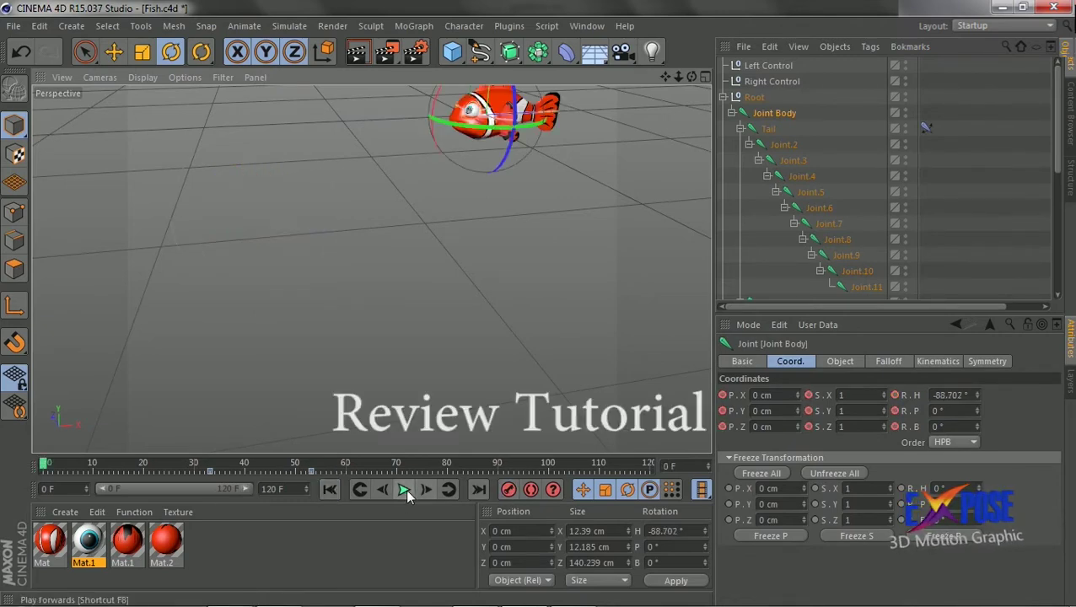
{"action": "left_click", "coordinate": [403, 491]}
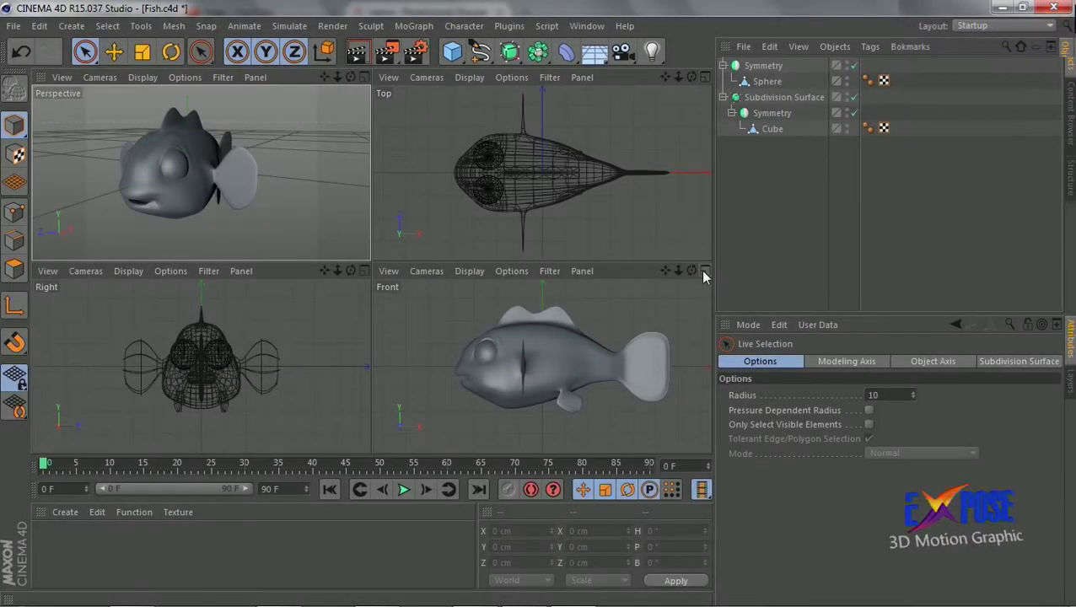
Maximise and zoom the Front viewport on the fish, show it in Full-Screen Mode, and return to Photoshop.
{"action": "left_click", "coordinate": [705, 270]}
{"action": "left_click_drag", "start_coordinate": [691, 77], "coordinate": [695, 82]}
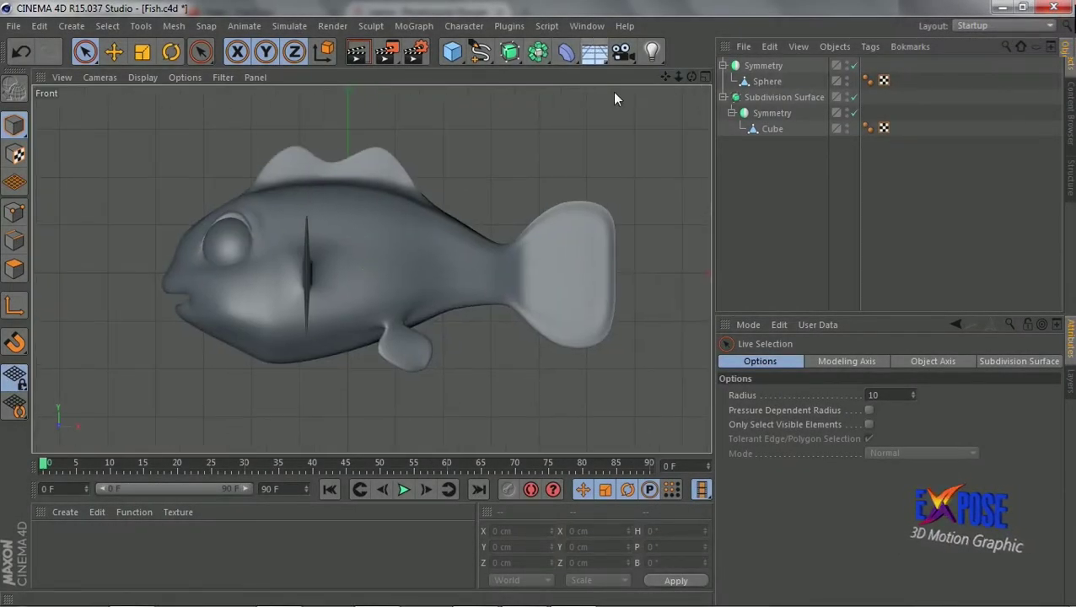
{"action": "right_click_drag", "start_coordinate": [519, 148], "coordinate": [510, 126]}
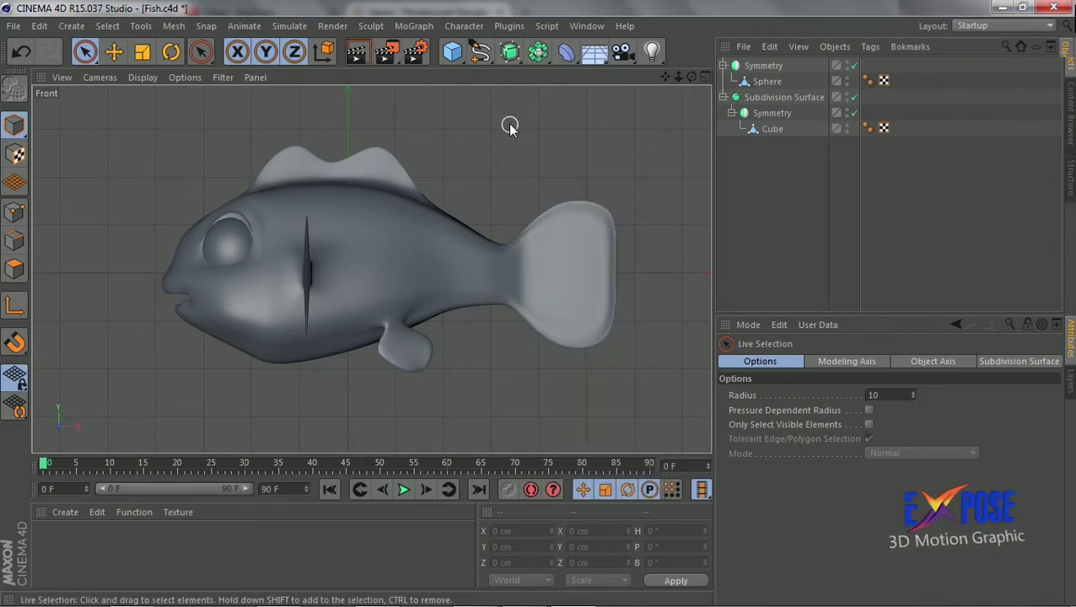
{"action": "left_click", "coordinate": [578, 26]}
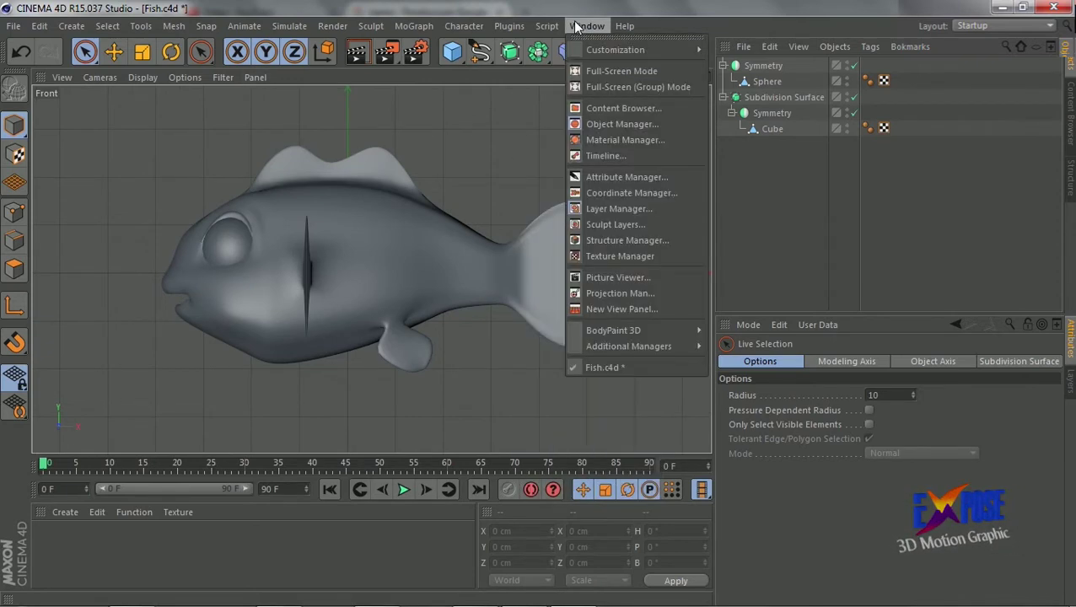
{"action": "left_click", "coordinate": [595, 71]}
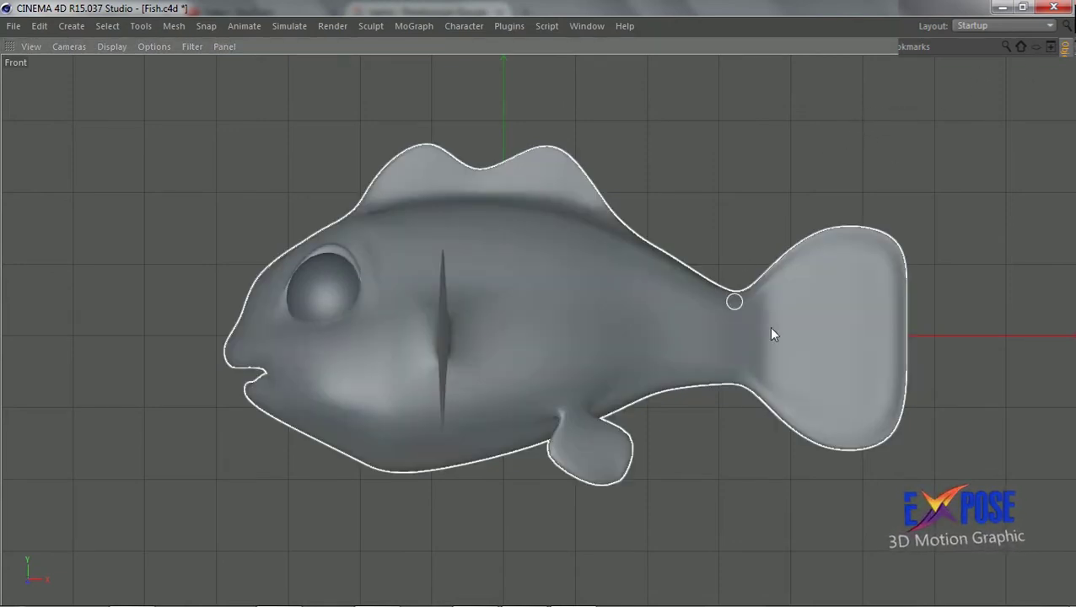
{"action": "left_click", "coordinate": [280, 592]}
Paste the front-view screenshot and crop the canvas to about 33.48 × 21.59 cm around the fish.
{"action": "key", "text": "ctrl+v"}
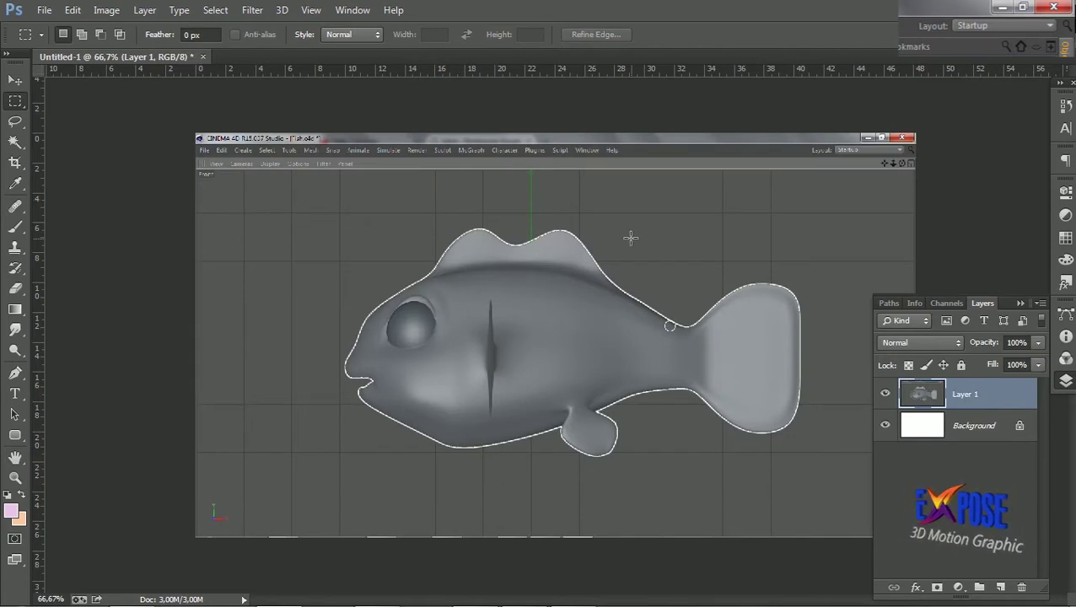
{"action": "left_click", "coordinate": [18, 164]}
{"action": "left_click_drag", "start_coordinate": [201, 326], "coordinate": [261, 348]}
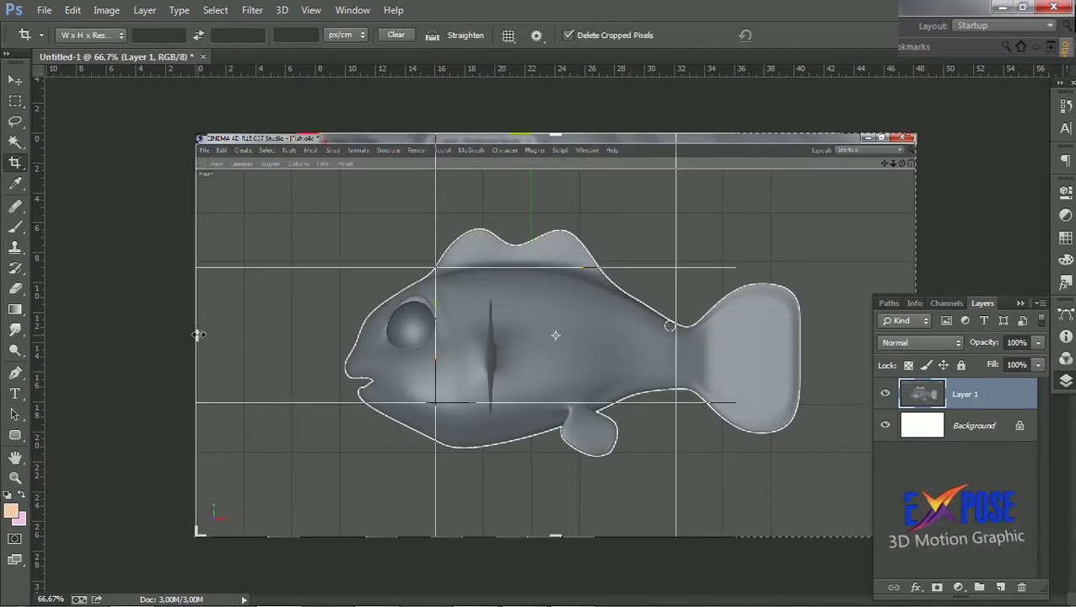
{"action": "left_click_drag", "start_coordinate": [852, 335], "coordinate": [803, 335]}
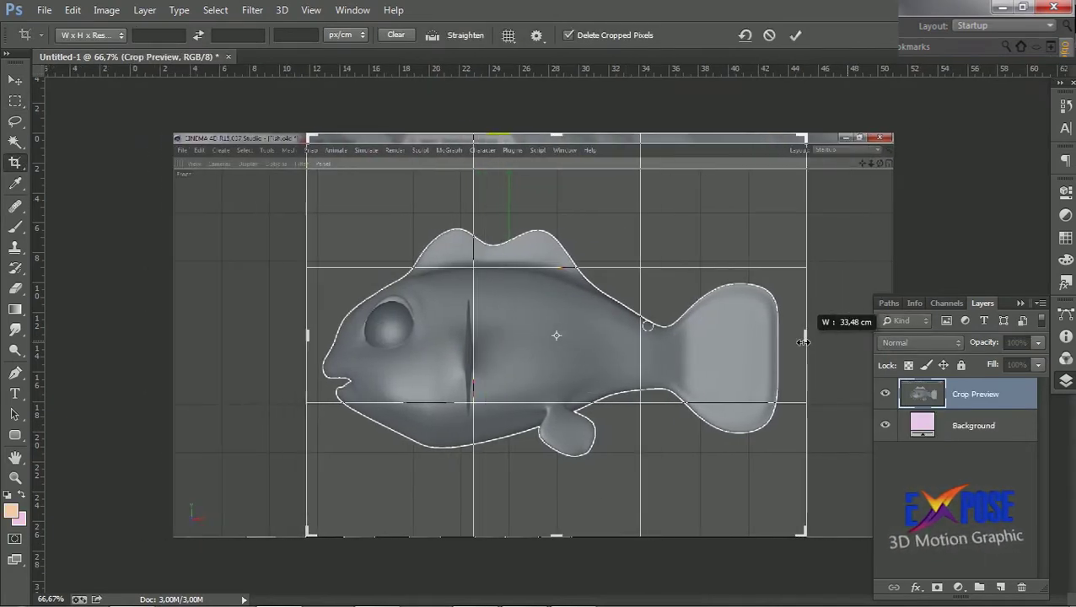
{"action": "left_click_drag", "start_coordinate": [557, 137], "coordinate": [557, 163]}
{"action": "left_click_drag", "start_coordinate": [556, 512], "coordinate": [558, 497]}
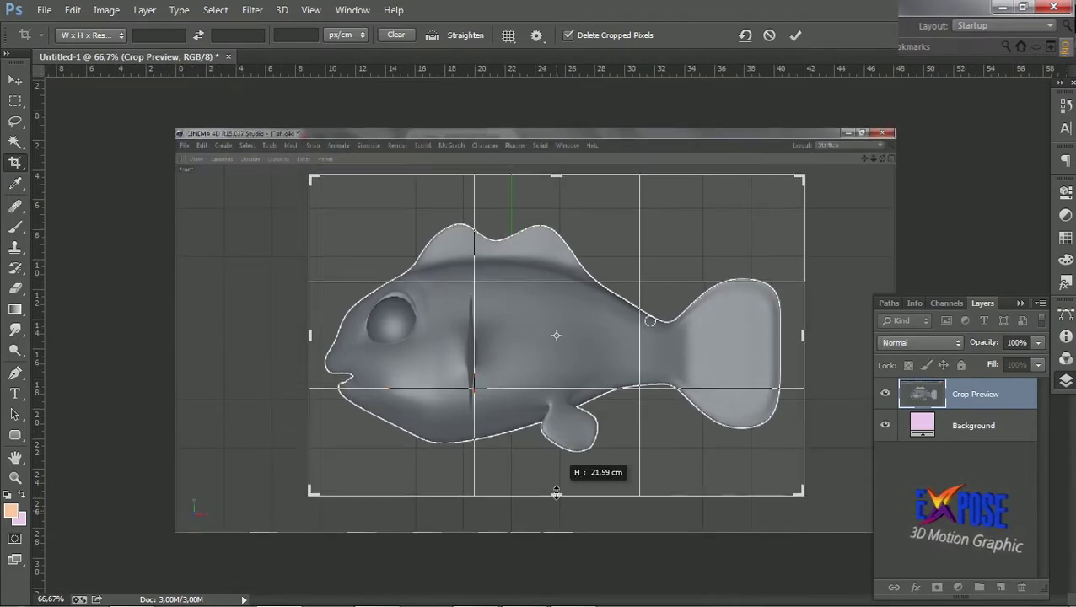
{"action": "key", "text": "Return"}
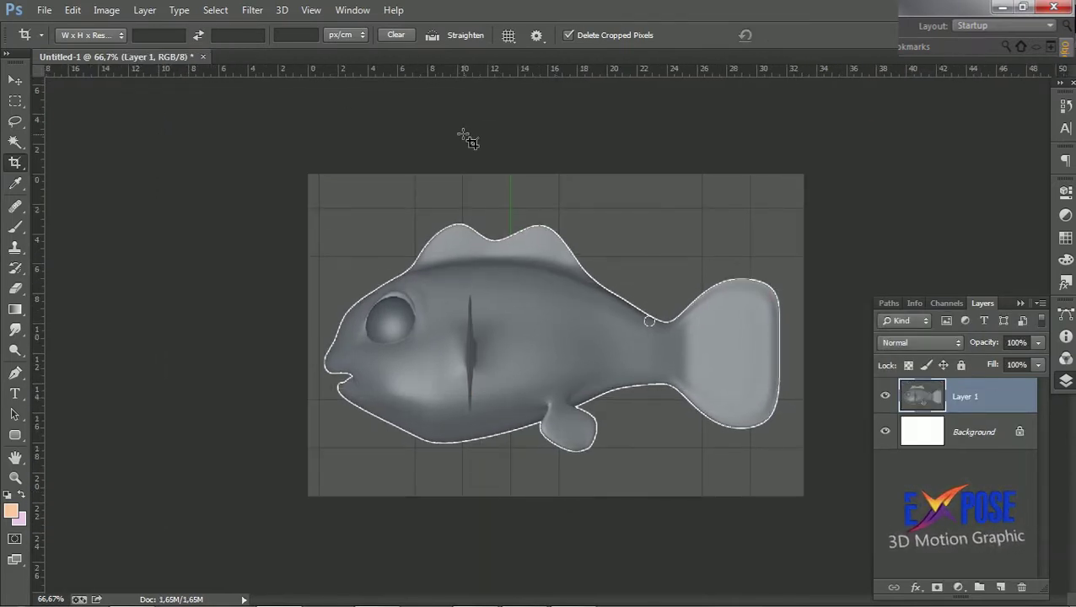
{"action": "key", "text": "p"}
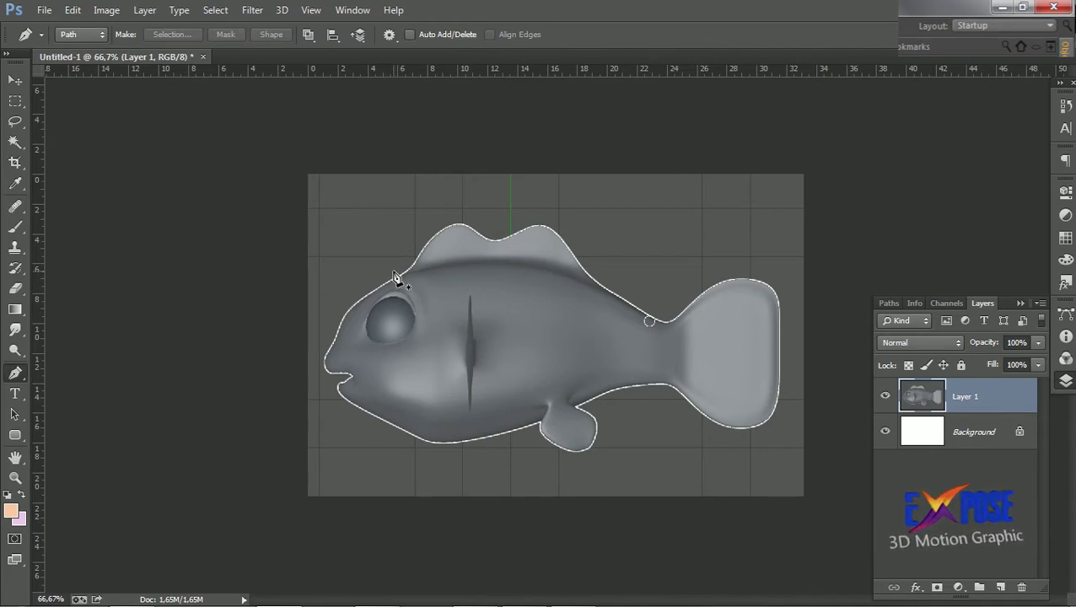
Trace the head, body and tail stripe bands and the tail-fin streaks with the Pen tool.
{"action": "left_click", "coordinate": [387, 269]}
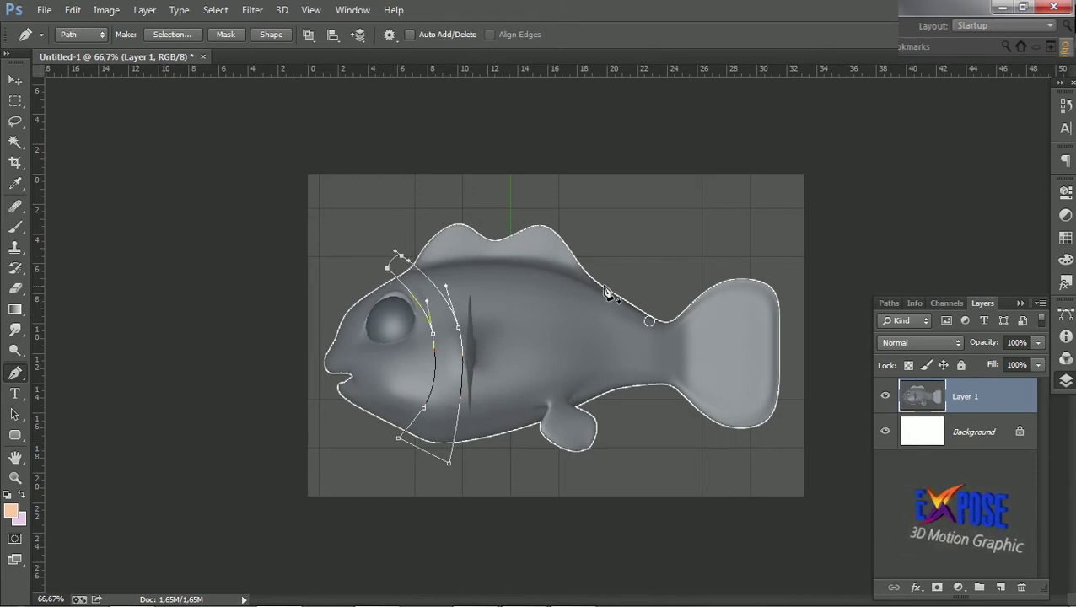
{"action": "left_click_drag", "start_coordinate": [545, 323], "coordinate": [544, 354]}
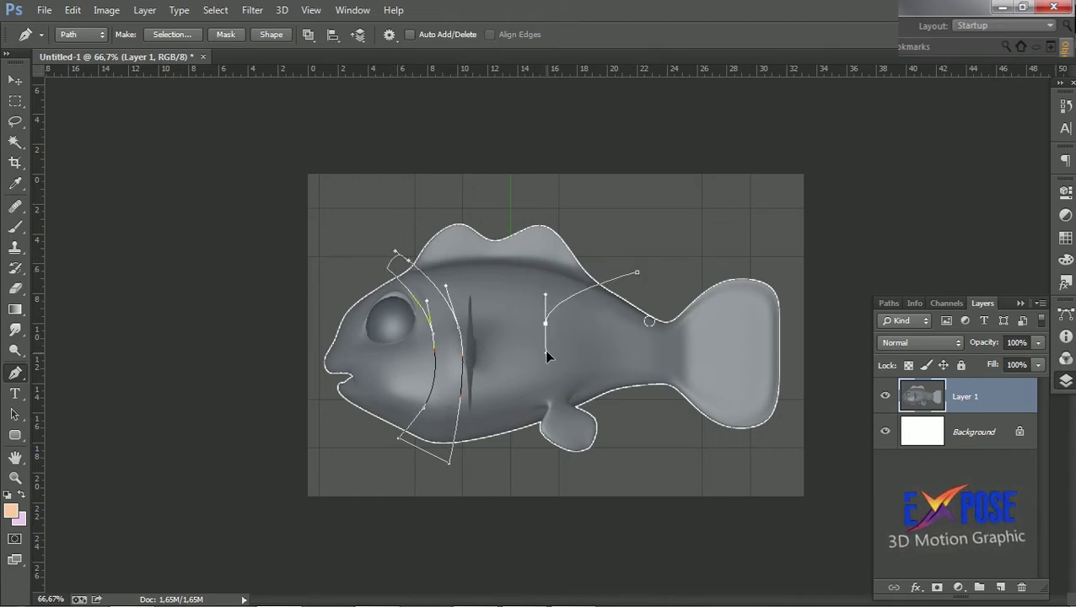
{"action": "left_click_drag", "start_coordinate": [604, 413], "coordinate": [626, 426]}
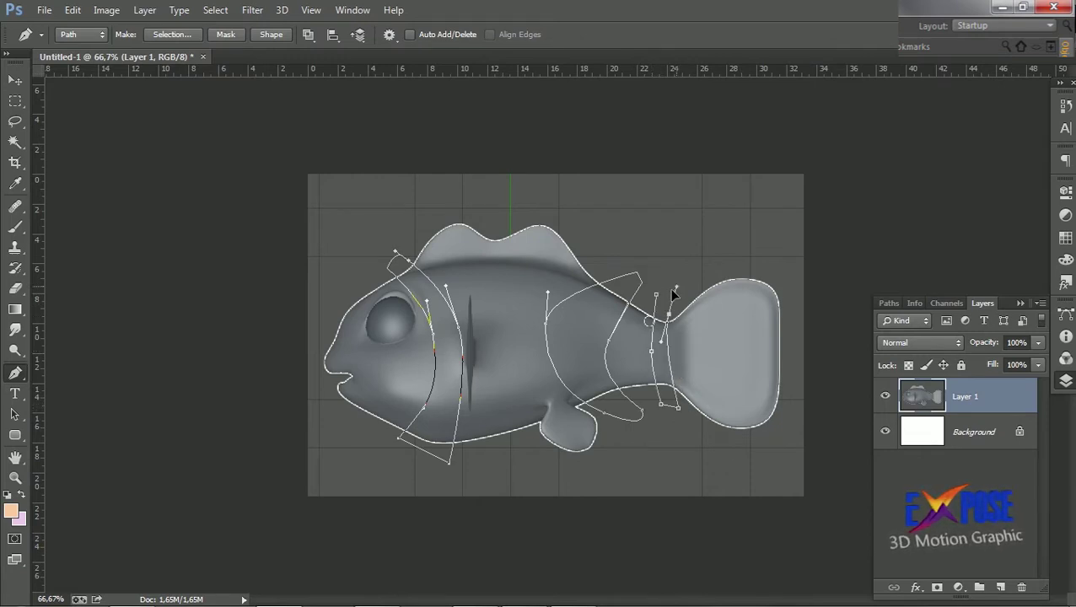
{"action": "left_click_drag", "start_coordinate": [671, 289], "coordinate": [673, 294]}
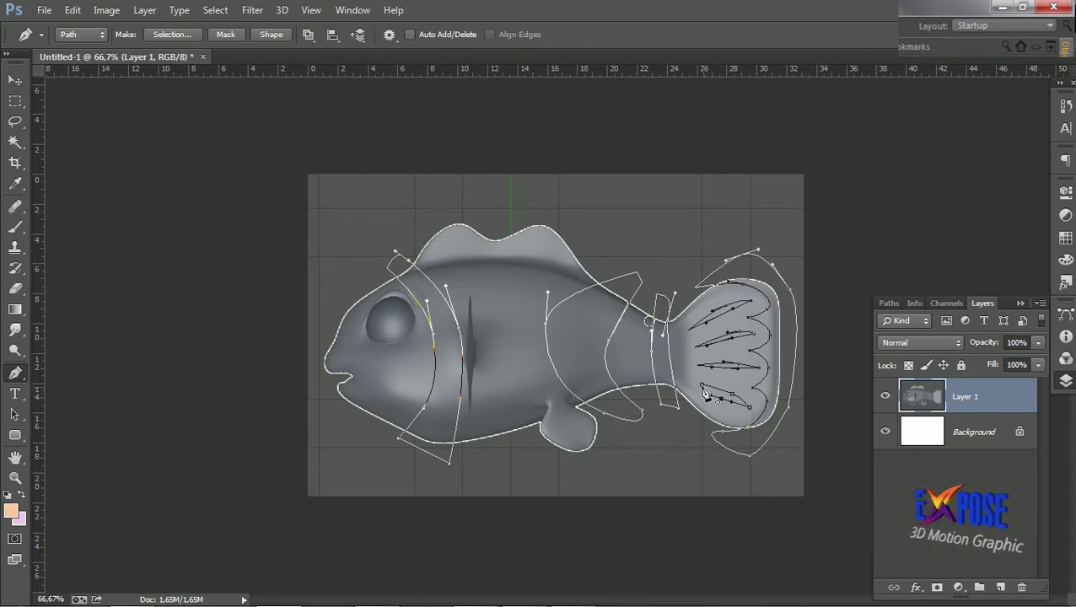
{"action": "key", "text": "v"}
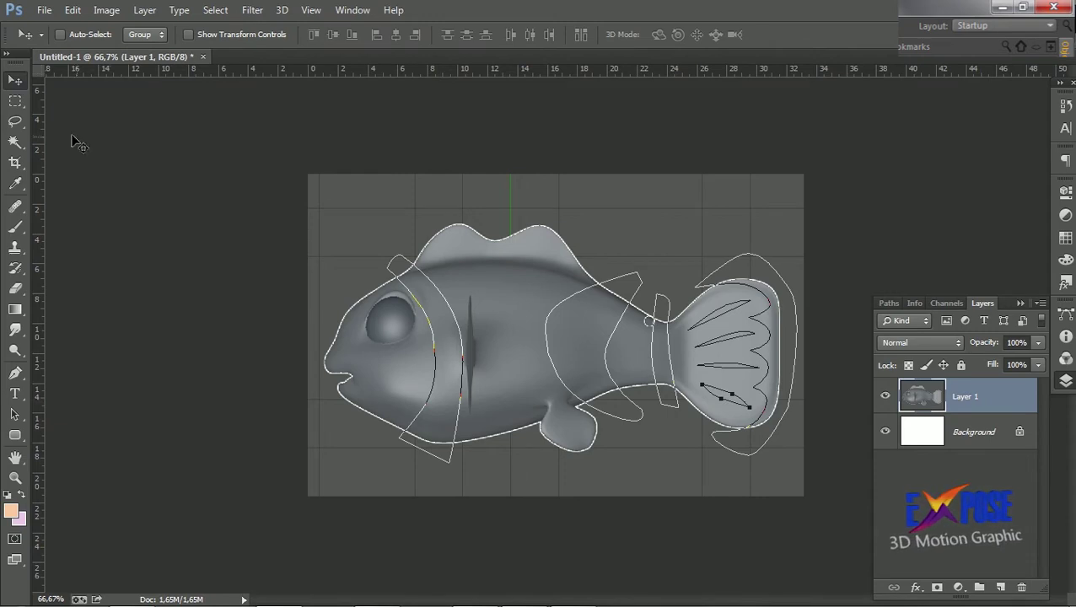
Deselect the path points, add an empty Layer 2, and load Work Path from the Paths panel.
{"action": "left_click", "coordinate": [14, 413]}
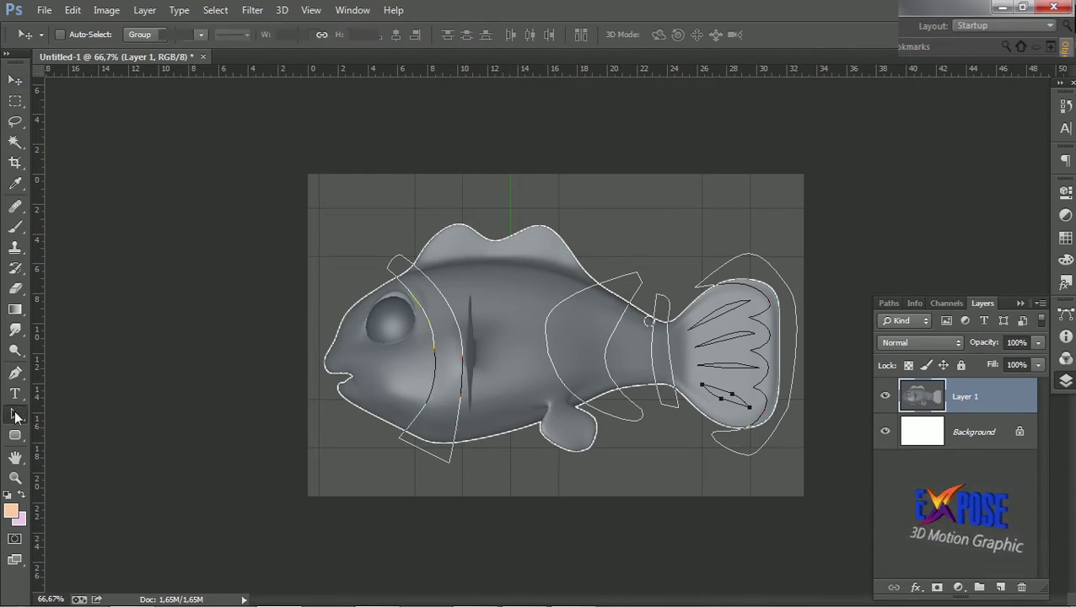
{"action": "left_click", "coordinate": [722, 406]}
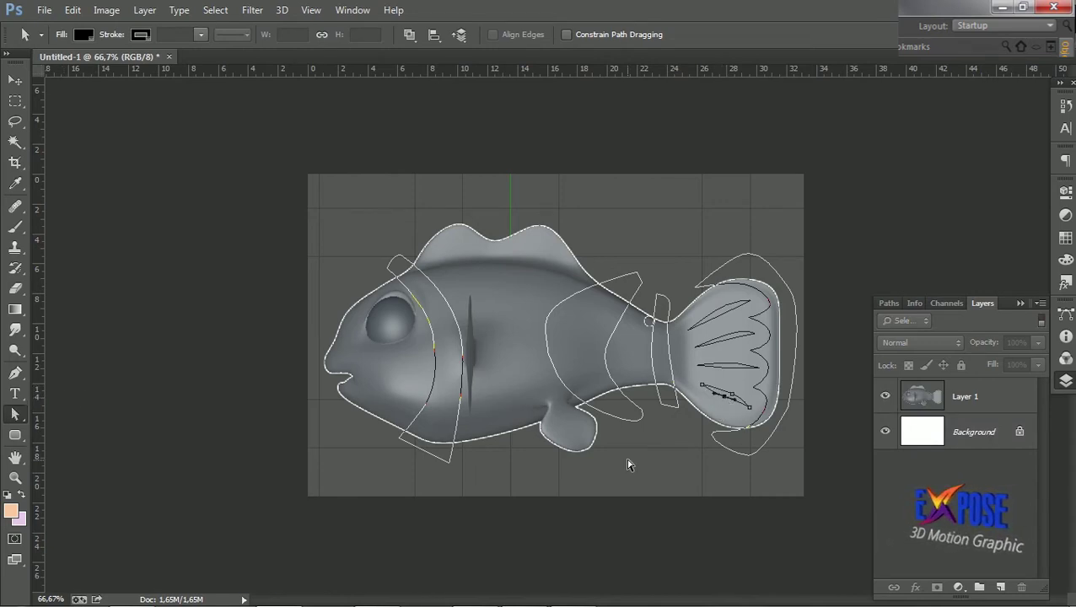
{"action": "left_click", "coordinate": [1000, 587]}
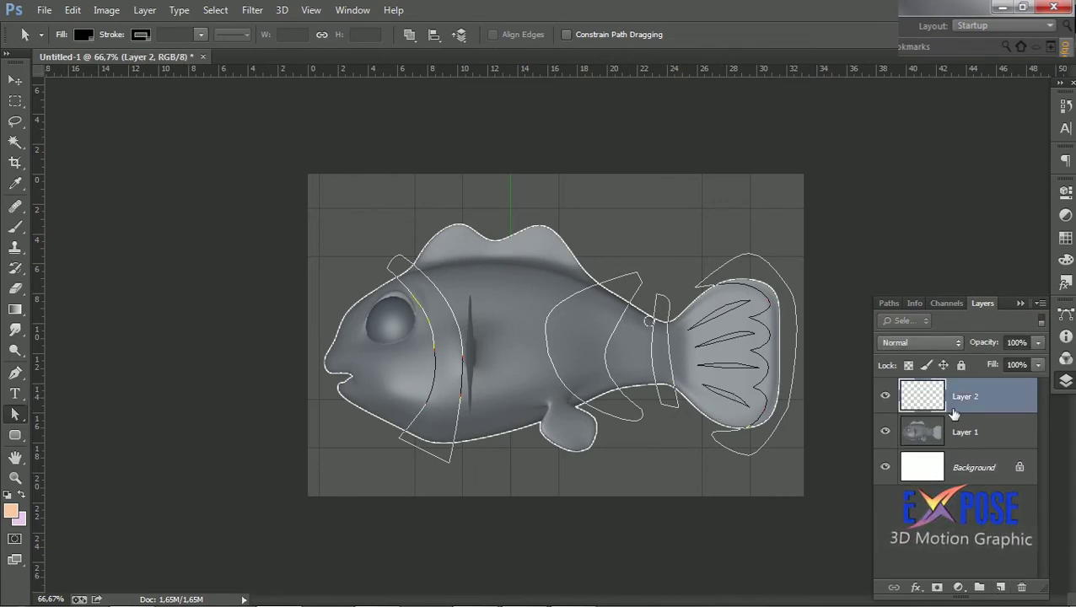
{"action": "left_click", "coordinate": [888, 303]}
{"action": "left_click", "coordinate": [935, 587]}
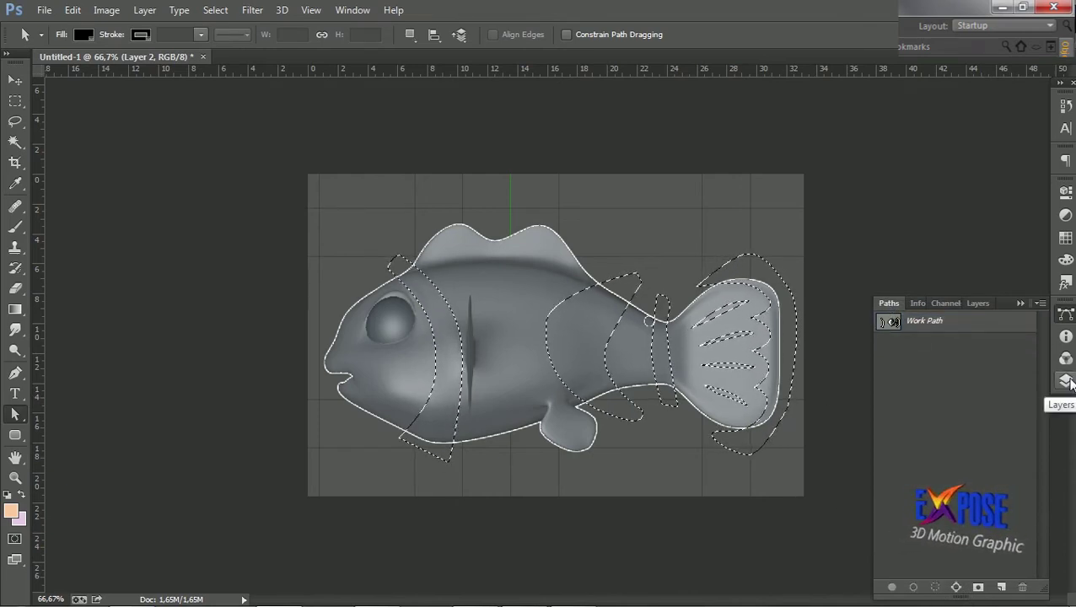
Crop the top, bottom and right edges tighter around the fish, shrinking the document to 1.19M.
{"action": "key", "text": "c"}
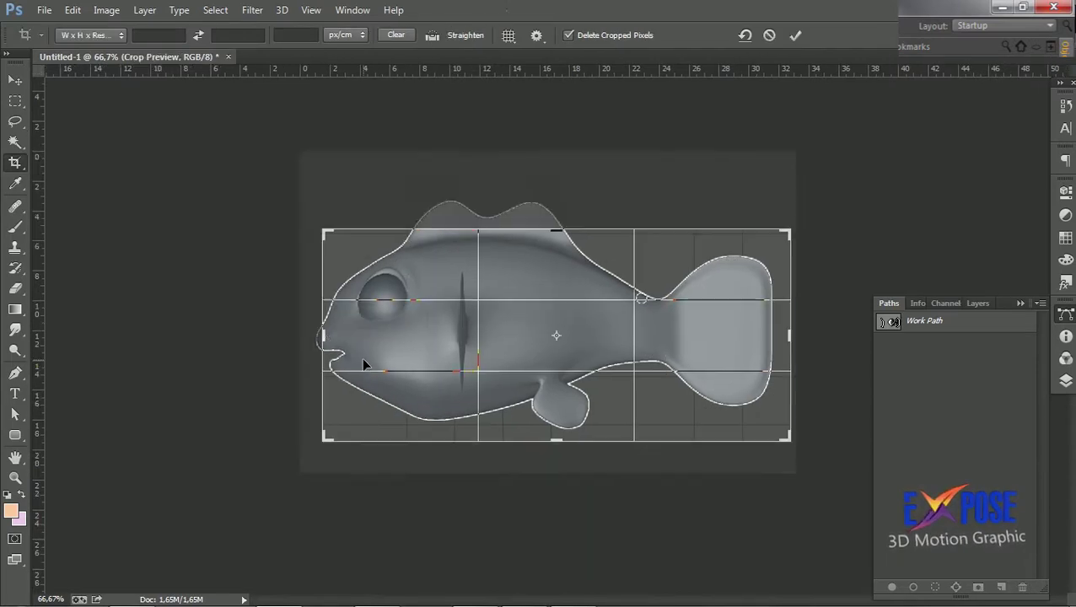
{"action": "key", "text": "Escape"}
{"action": "left_click_drag", "start_coordinate": [556, 175], "coordinate": [561, 205]}
{"action": "left_click_drag", "start_coordinate": [559, 484], "coordinate": [573, 458]}
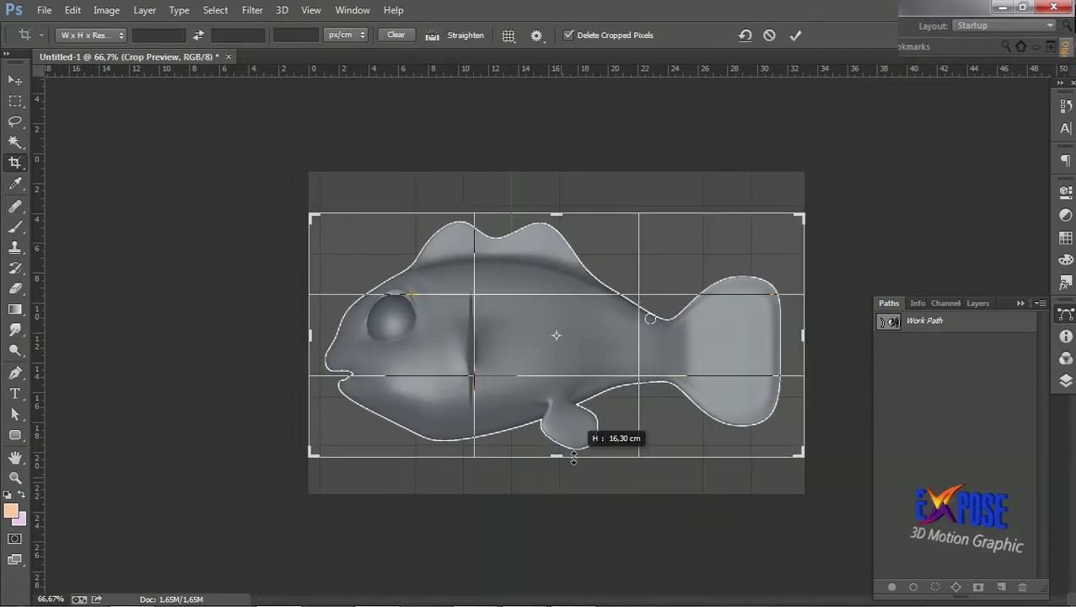
{"action": "left_click_drag", "start_coordinate": [802, 338], "coordinate": [791, 340]}
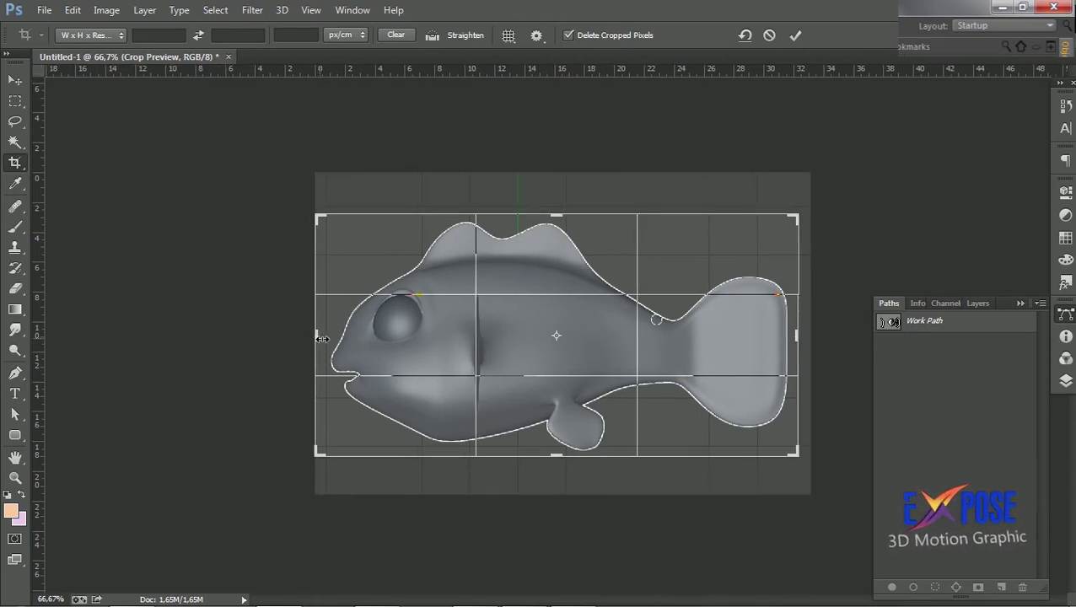
{"action": "key", "text": "Return"}
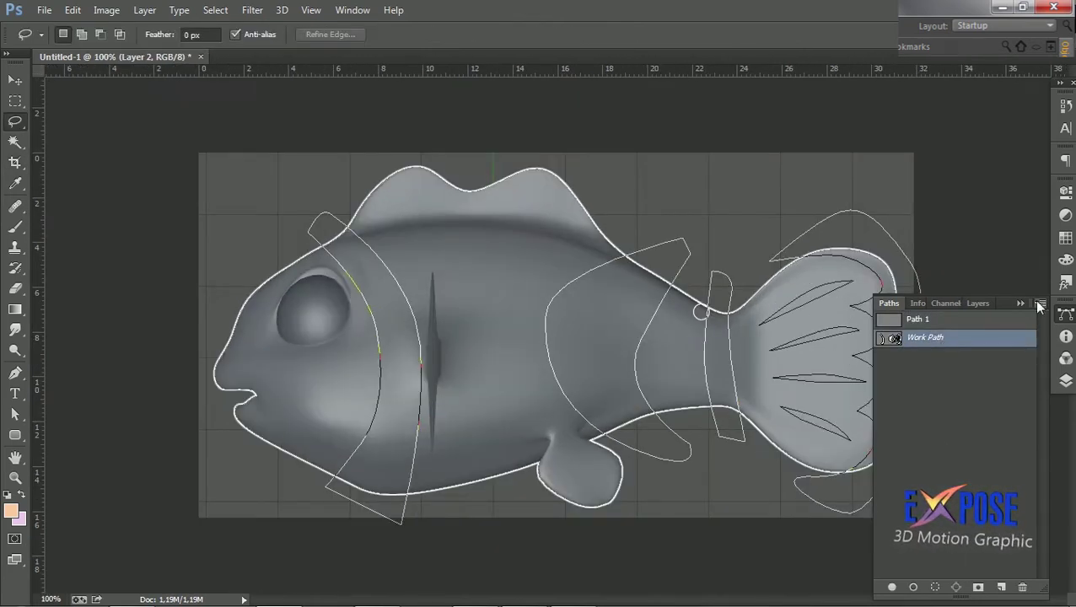
Turn Work Path into a selection with 0 feather and fill it black on Layer 2.
{"action": "left_click", "coordinate": [1039, 304]}
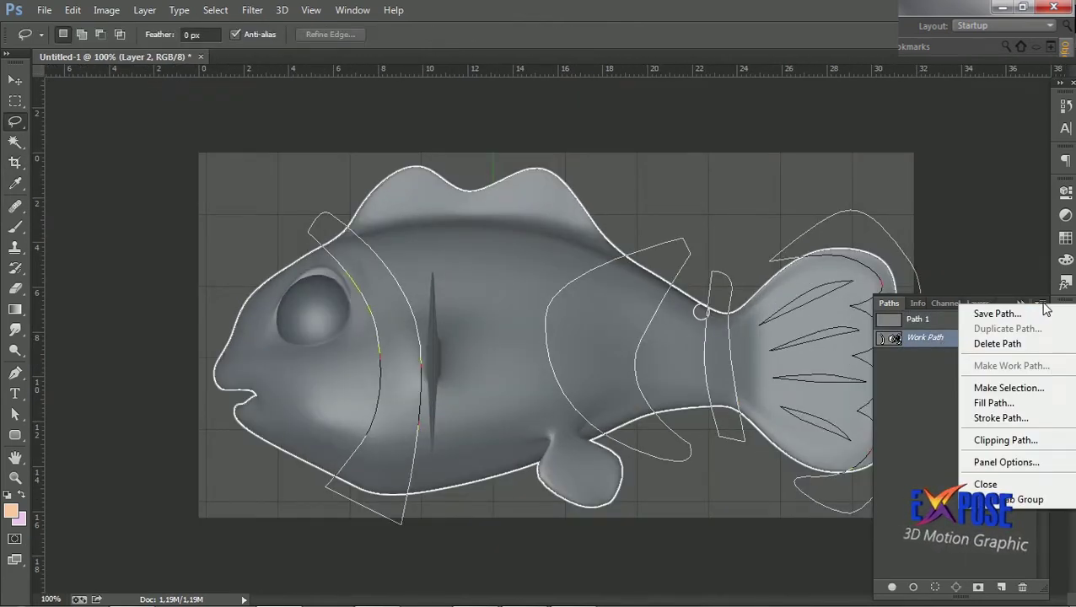
{"action": "left_click", "coordinate": [1023, 380]}
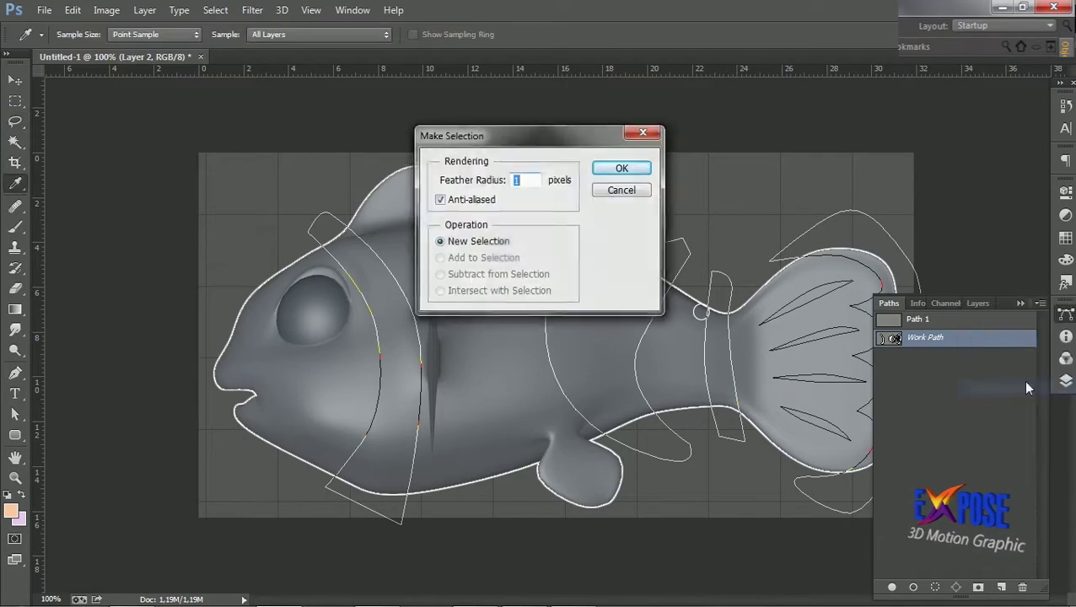
{"action": "left_click", "coordinate": [611, 173]}
{"action": "left_click", "coordinate": [952, 464]}
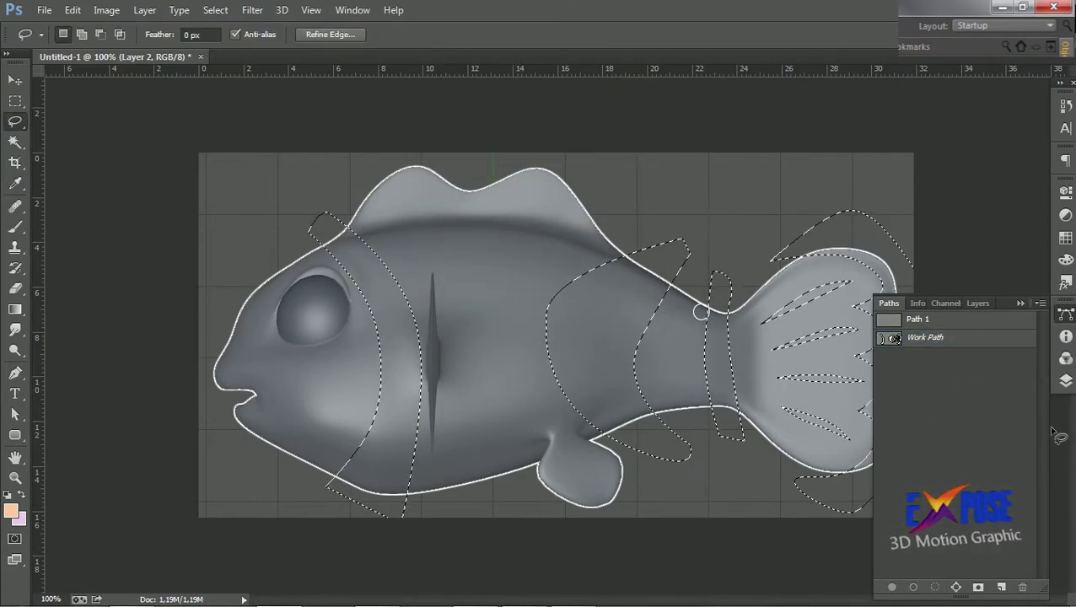
{"action": "left_click", "coordinate": [978, 303]}
{"action": "left_click", "coordinate": [72, 9]}
{"action": "left_click", "coordinate": [84, 236]}
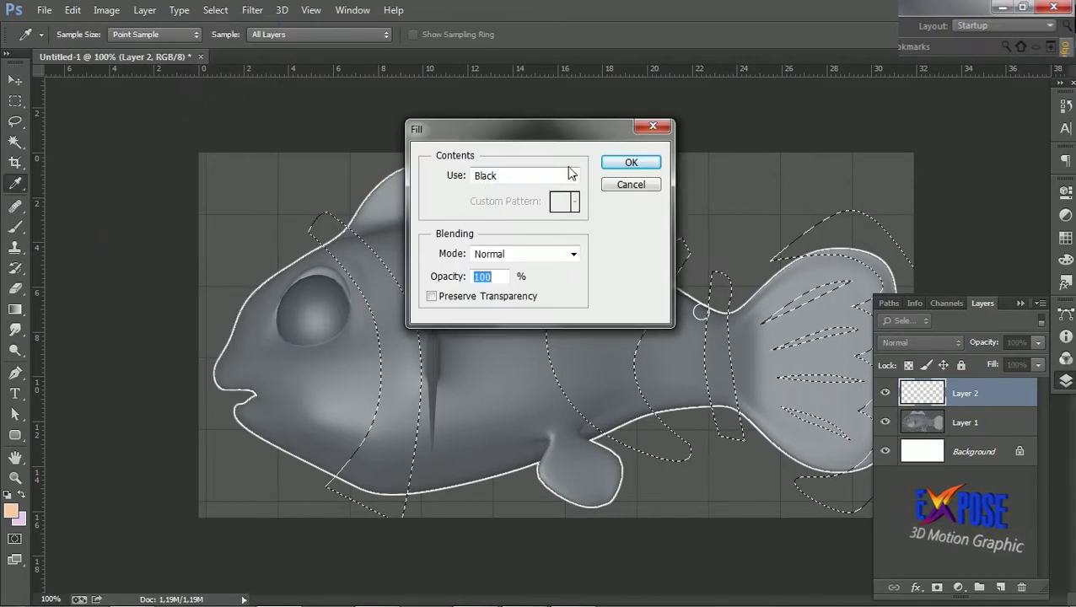
{"action": "left_click", "coordinate": [628, 160]}
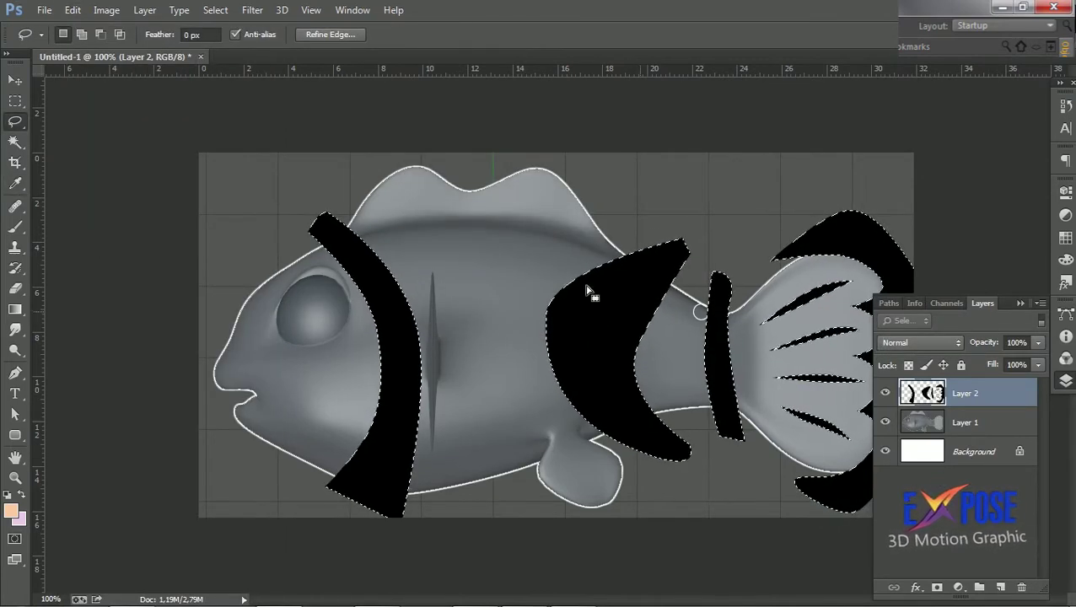
Contract the selection, fill the band interiors white, and deselect.
{"action": "left_click", "coordinate": [215, 9]}
{"action": "mouse_move", "coordinate": [228, 199]}
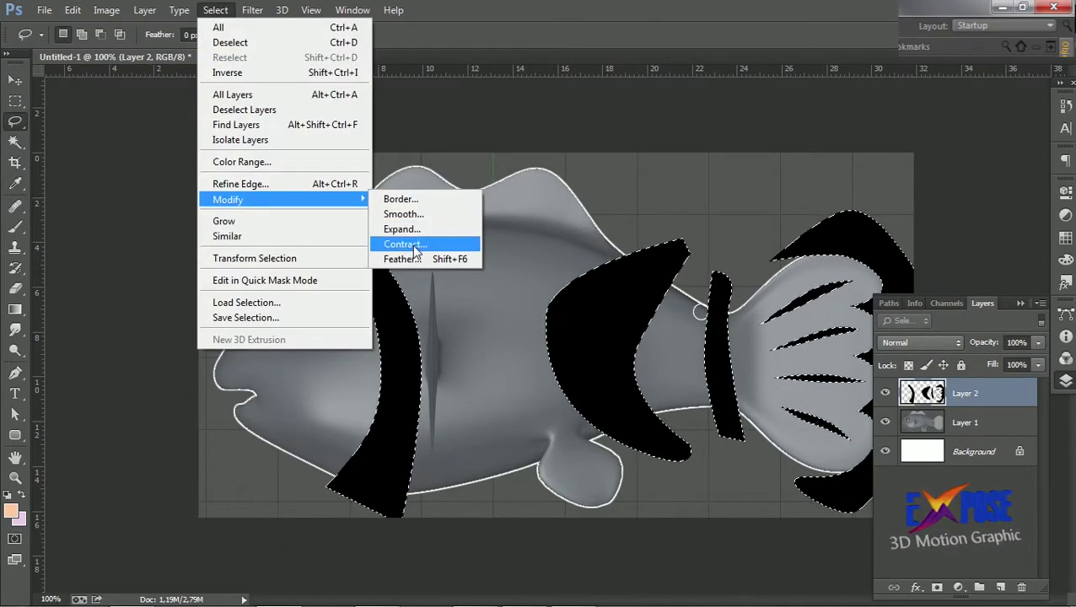
{"action": "left_click", "coordinate": [414, 245]}
{"action": "left_click", "coordinate": [614, 201]}
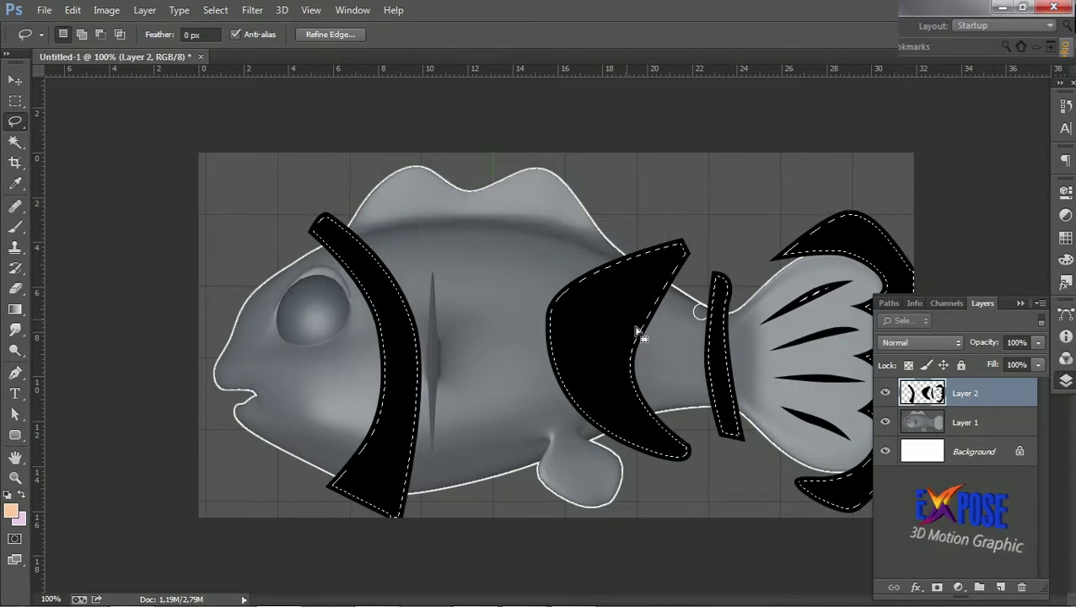
{"action": "left_click", "coordinate": [72, 10]}
{"action": "left_click", "coordinate": [85, 236]}
{"action": "left_click", "coordinate": [540, 175]}
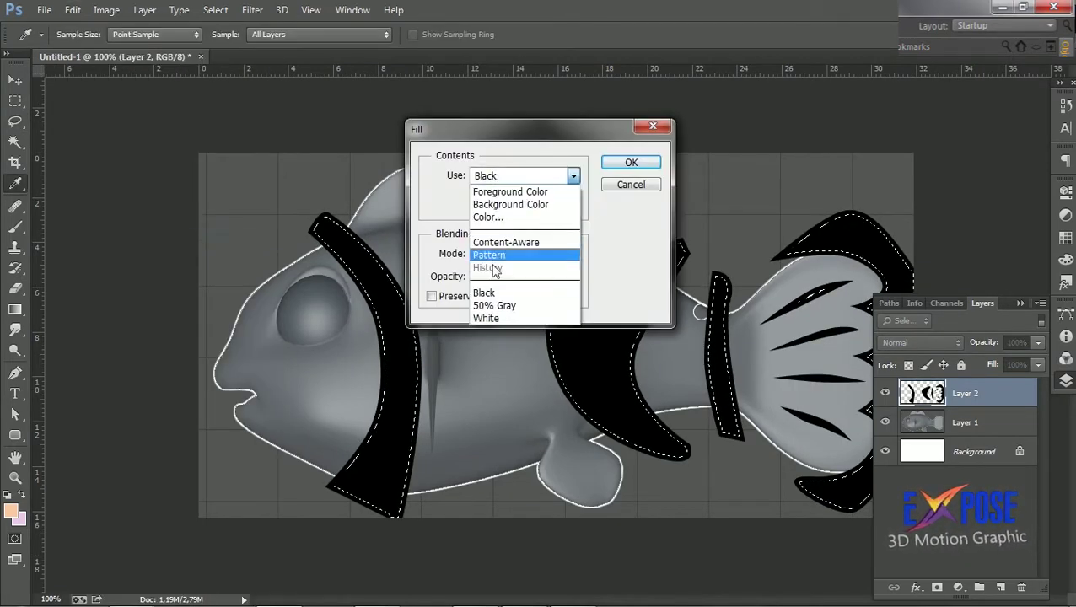
{"action": "left_click", "coordinate": [497, 317]}
{"action": "left_click", "coordinate": [628, 163]}
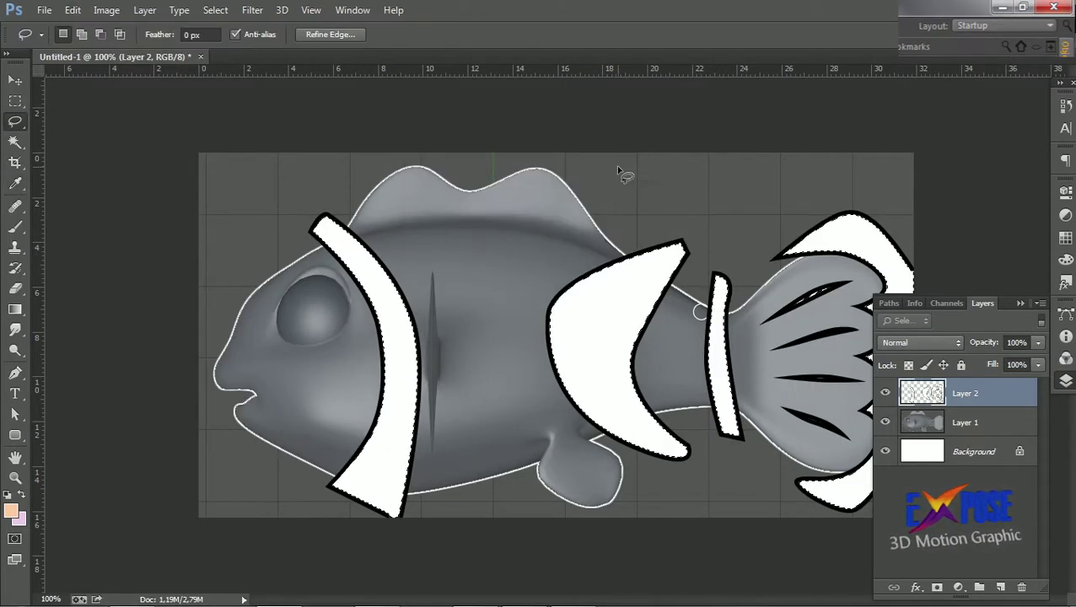
{"action": "key", "text": "ctrl+d"}
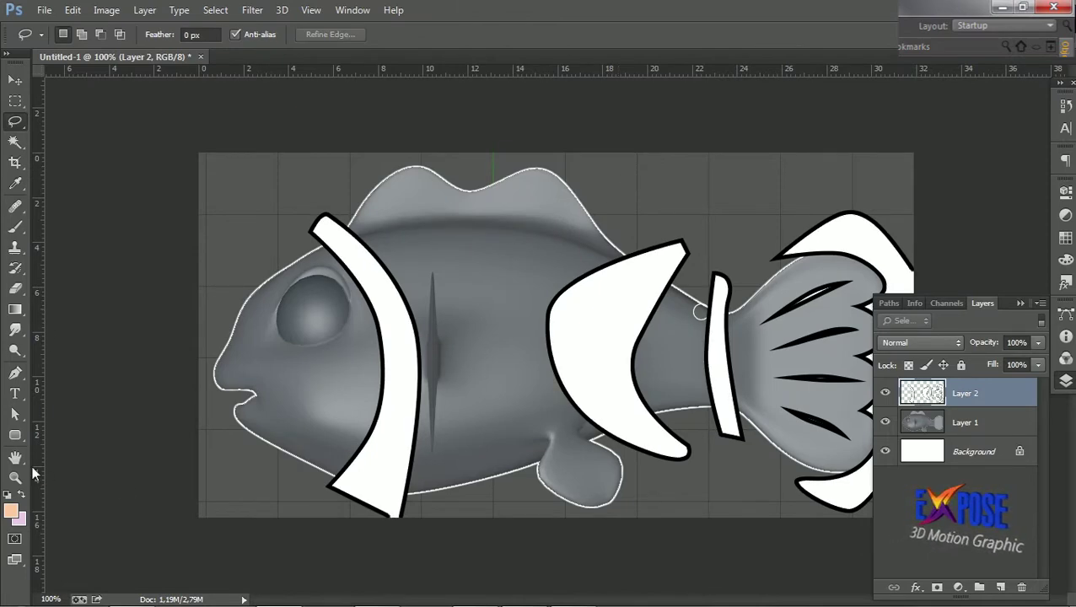
Set the foreground colour to red-orange #ff3600.
{"action": "left_click", "coordinate": [11, 510]}
{"action": "left_click", "coordinate": [519, 205]}
{"action": "left_click", "coordinate": [680, 200]}
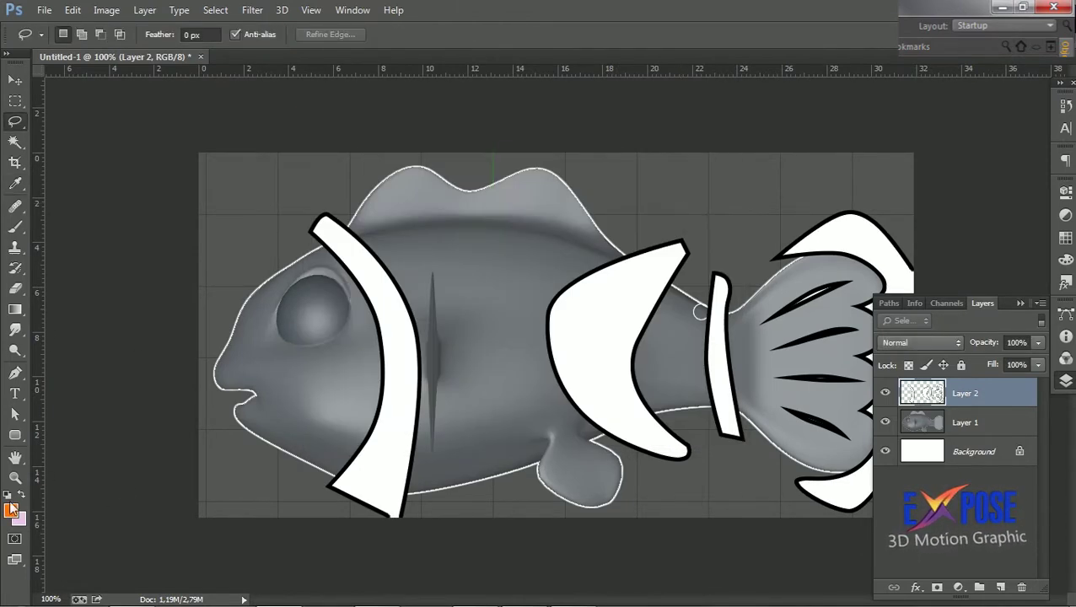
{"action": "left_click", "coordinate": [11, 511]}
{"action": "left_click_drag", "start_coordinate": [524, 391], "coordinate": [524, 400]}
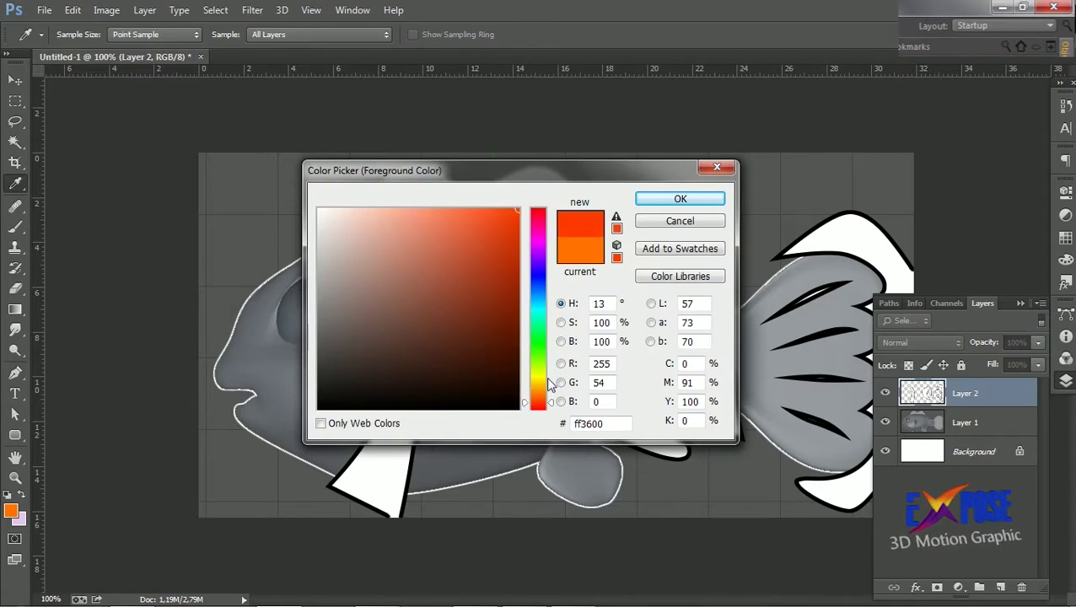
{"action": "left_click", "coordinate": [680, 199]}
{"action": "key", "text": "l"}
Add Layer 3 above Layer 1 and fill it with the red-orange foreground colour.
{"action": "left_click", "coordinate": [983, 433]}
{"action": "left_click", "coordinate": [1000, 587]}
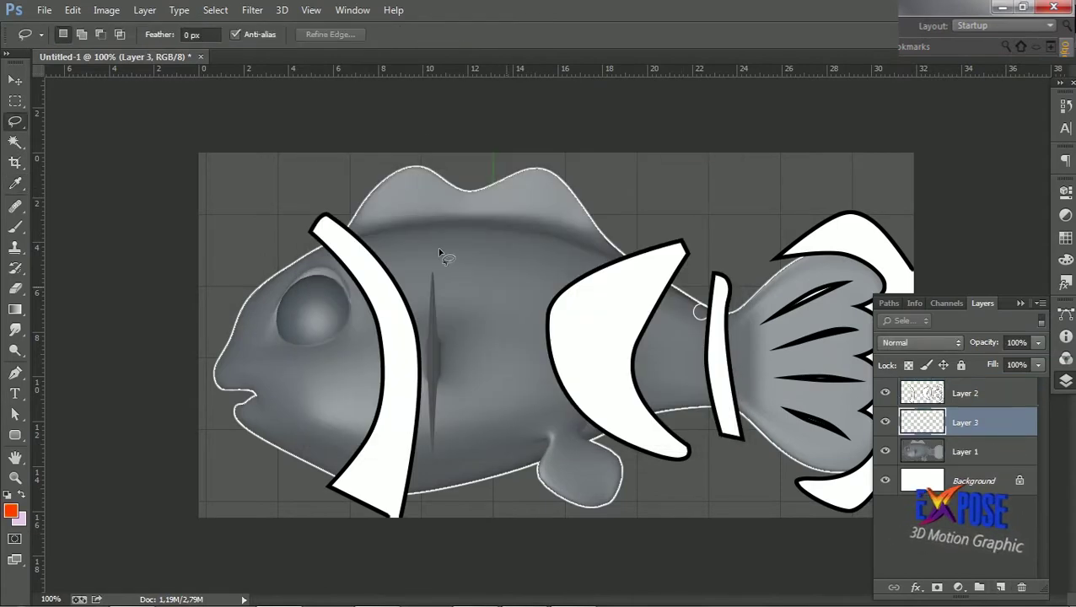
{"action": "left_click", "coordinate": [72, 10]}
{"action": "left_click", "coordinate": [93, 237]}
{"action": "left_click", "coordinate": [574, 175]}
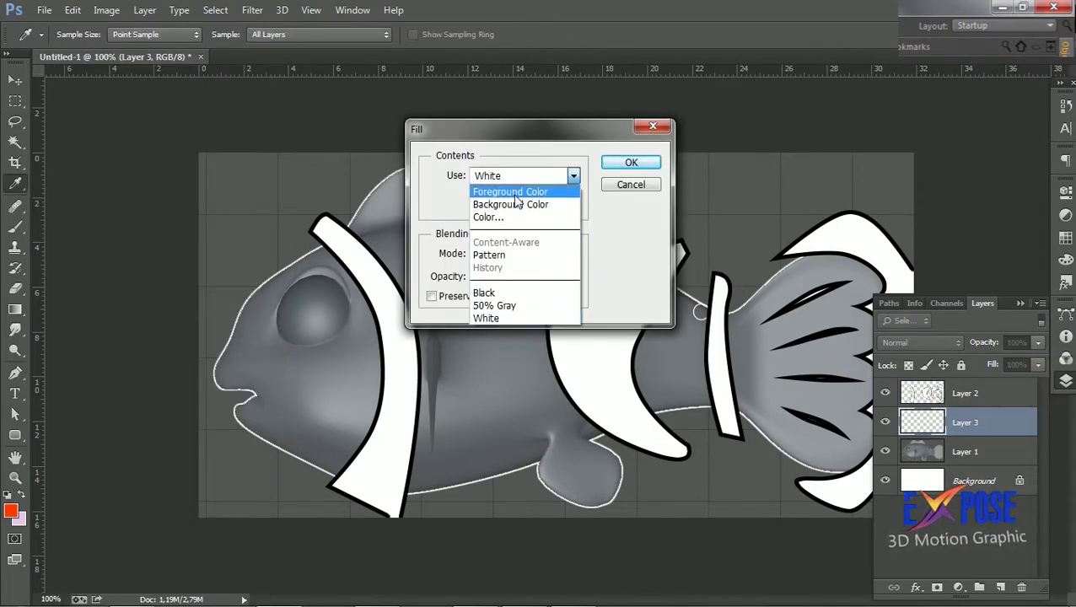
{"action": "left_click", "coordinate": [556, 185]}
{"action": "left_click", "coordinate": [613, 166]}
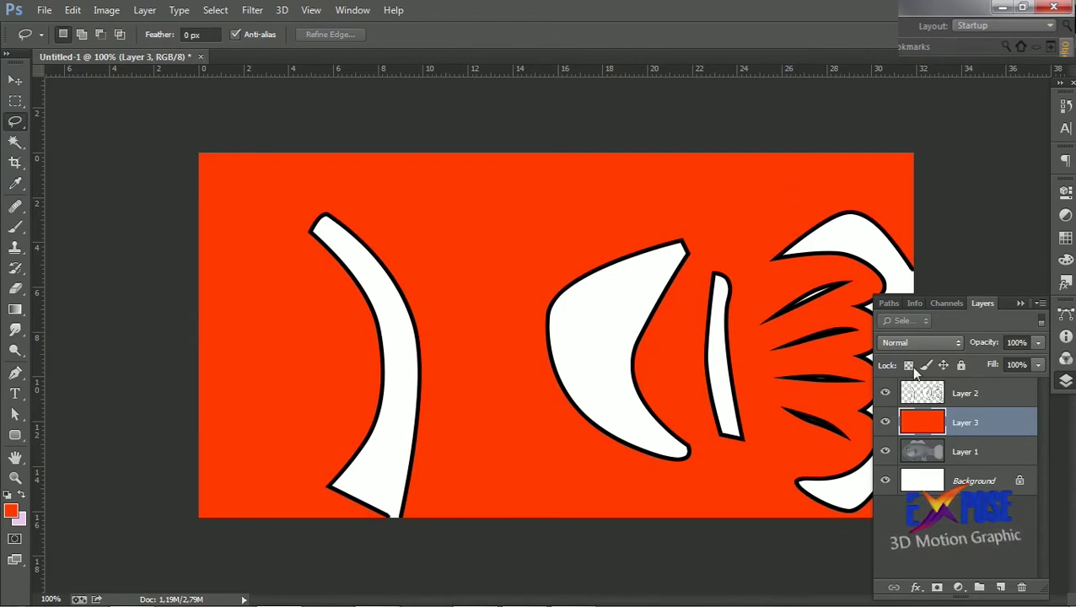
Zoom the tail fin to 300% and lasso the white gaps in the tail stripes.
{"action": "key", "text": "z"}
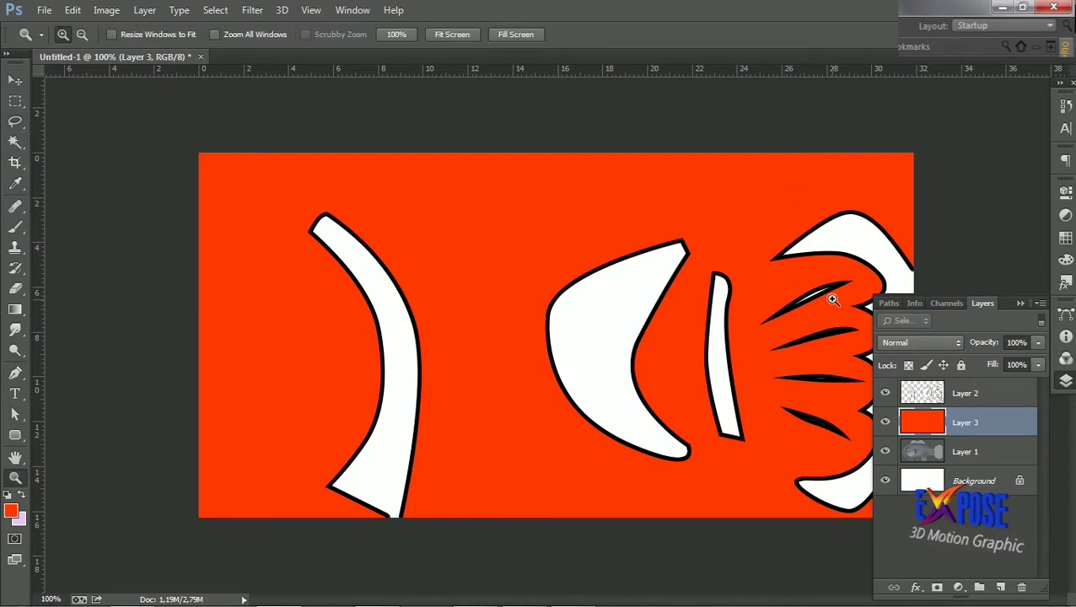
{"action": "left_click", "coordinate": [832, 301]}
{"action": "left_click", "coordinate": [829, 300]}
{"action": "key", "text": "l"}
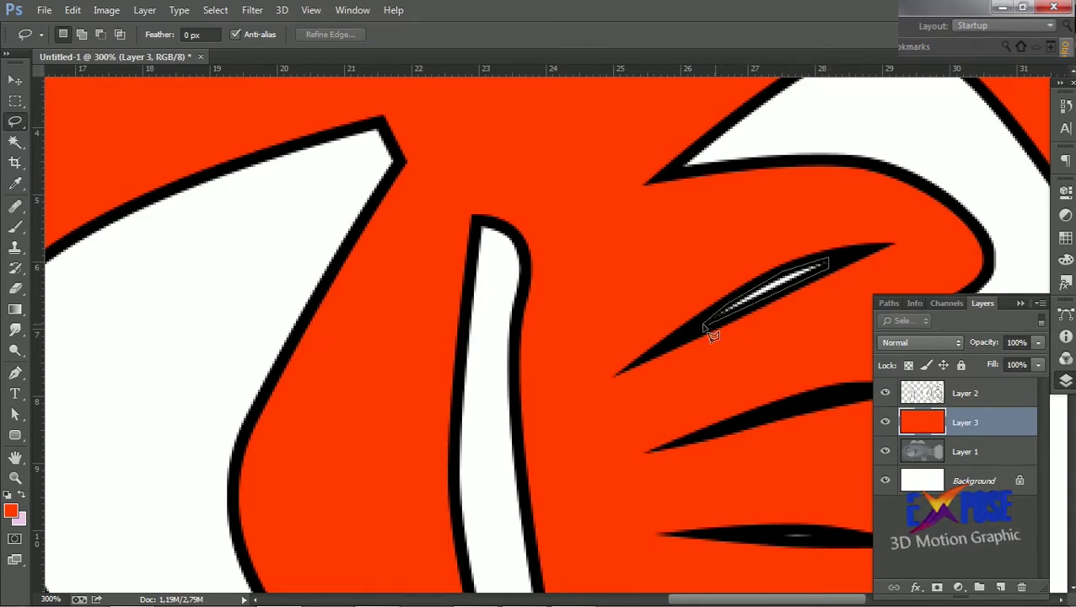
{"action": "left_click_drag", "start_coordinate": [711, 335], "coordinate": [705, 326]}
{"action": "left_click_drag", "start_coordinate": [766, 534], "coordinate": [834, 552], "text": "shift"}
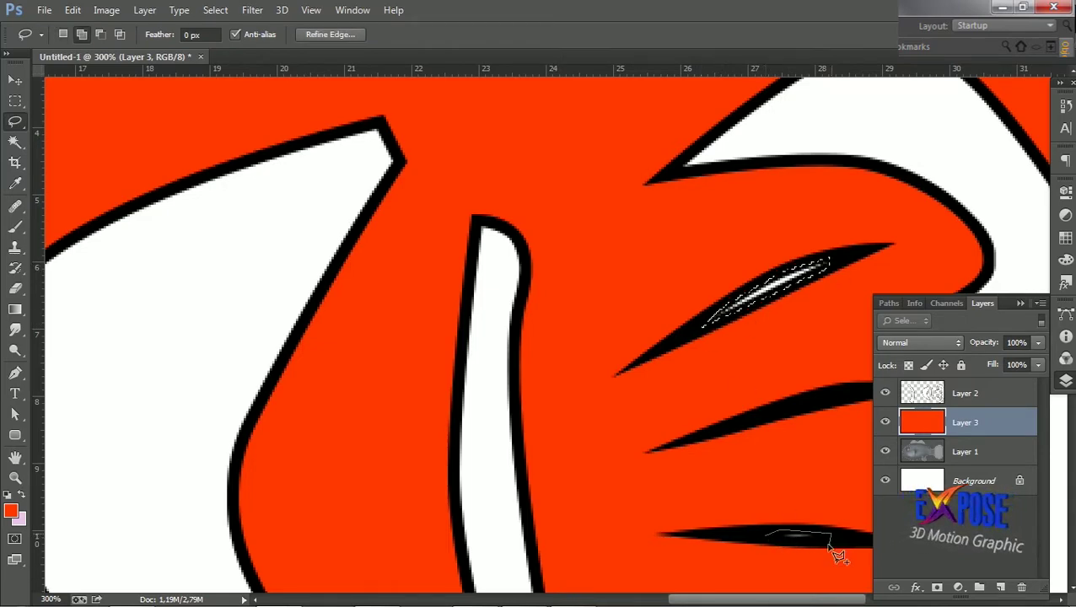
Add a lower gap to the lasso selection and fill the tail-stripe gaps black on Layer 2.
{"action": "left_click_drag", "start_coordinate": [788, 474], "coordinate": [552, 221]}
{"action": "left_click_drag", "start_coordinate": [507, 396], "coordinate": [539, 410], "text": "shift"}
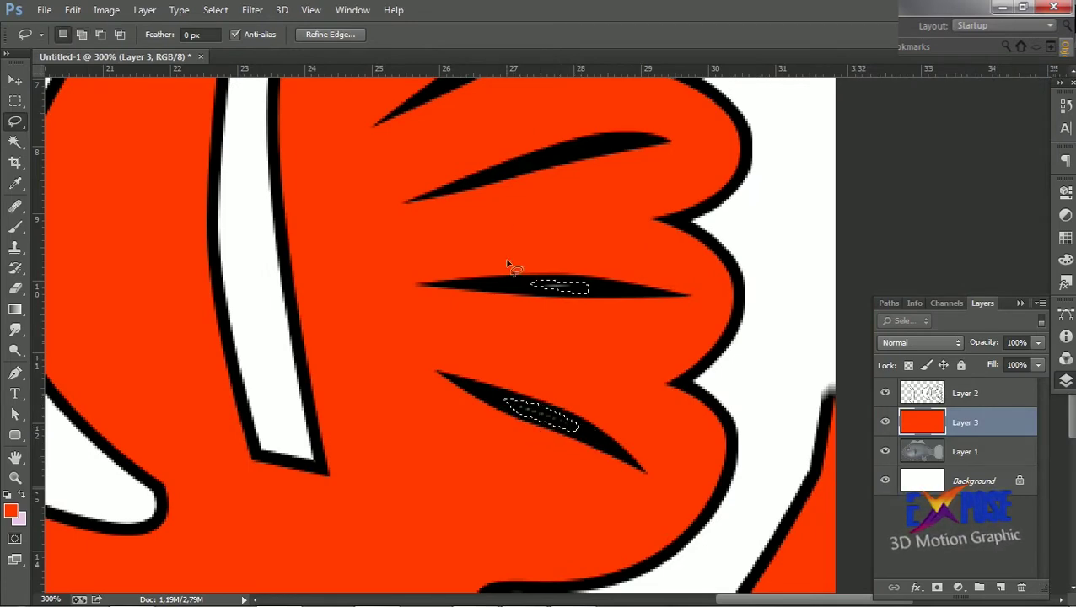
{"action": "left_click", "coordinate": [74, 10]}
{"action": "left_click", "coordinate": [92, 231]}
{"action": "left_click", "coordinate": [506, 174]}
{"action": "left_click", "coordinate": [492, 290]}
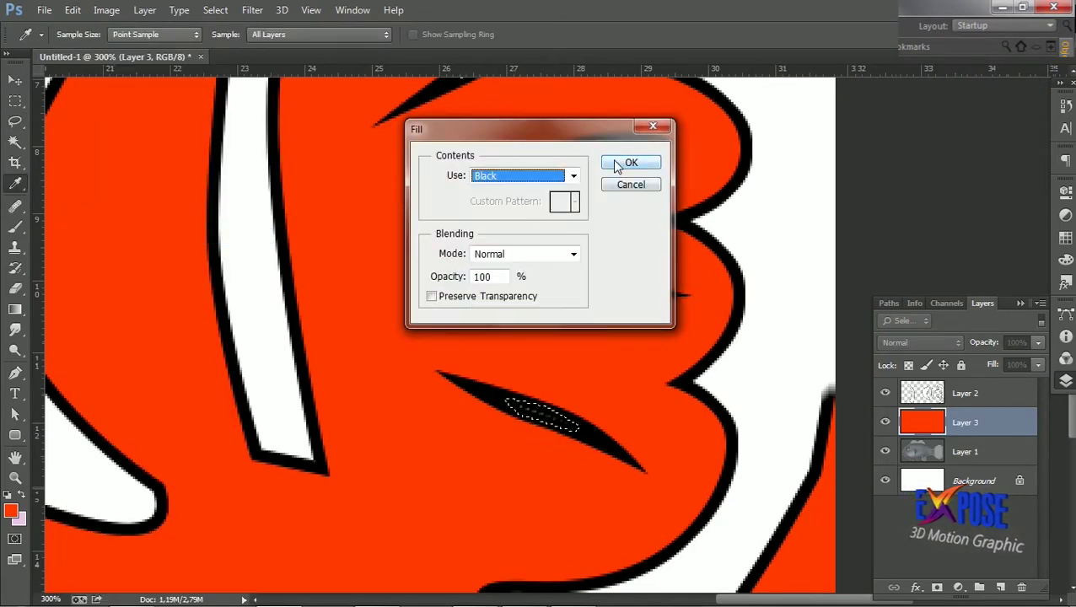
{"action": "left_click", "coordinate": [619, 165]}
{"action": "left_click", "coordinate": [964, 392]}
{"action": "left_click", "coordinate": [73, 10]}
{"action": "left_click", "coordinate": [93, 236]}
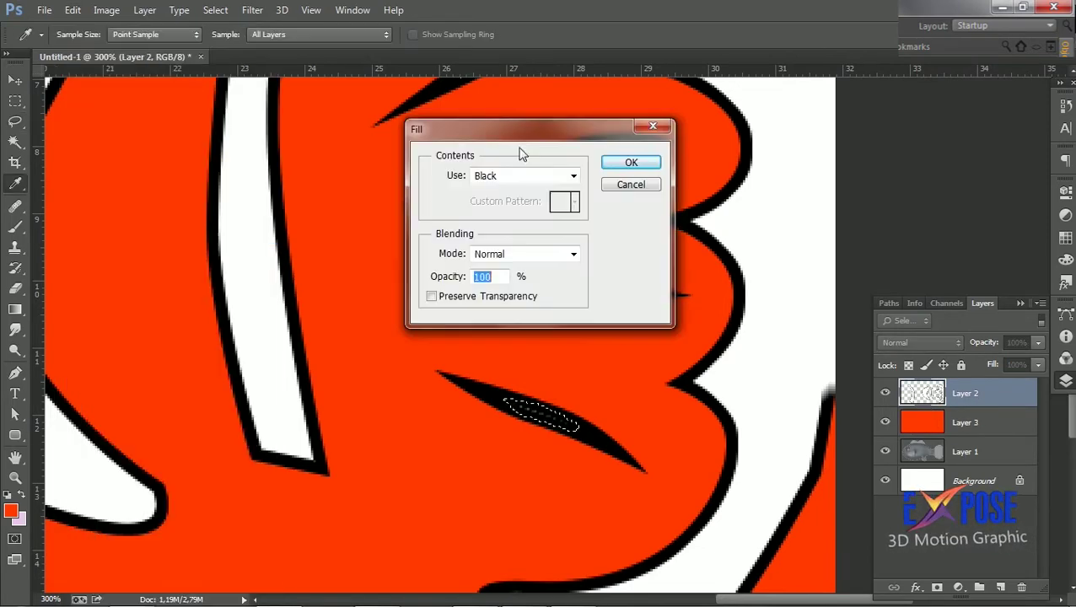
{"action": "left_click", "coordinate": [614, 162]}
At 100% zoom, magic-wand the white tail-fin tips, expand them 2 px, and fill them black.
{"action": "left_click", "coordinate": [495, 247], "text": "alt"}
{"action": "left_click", "coordinate": [495, 247], "text": "alt"}
{"action": "left_click", "coordinate": [495, 247], "text": "alt"}
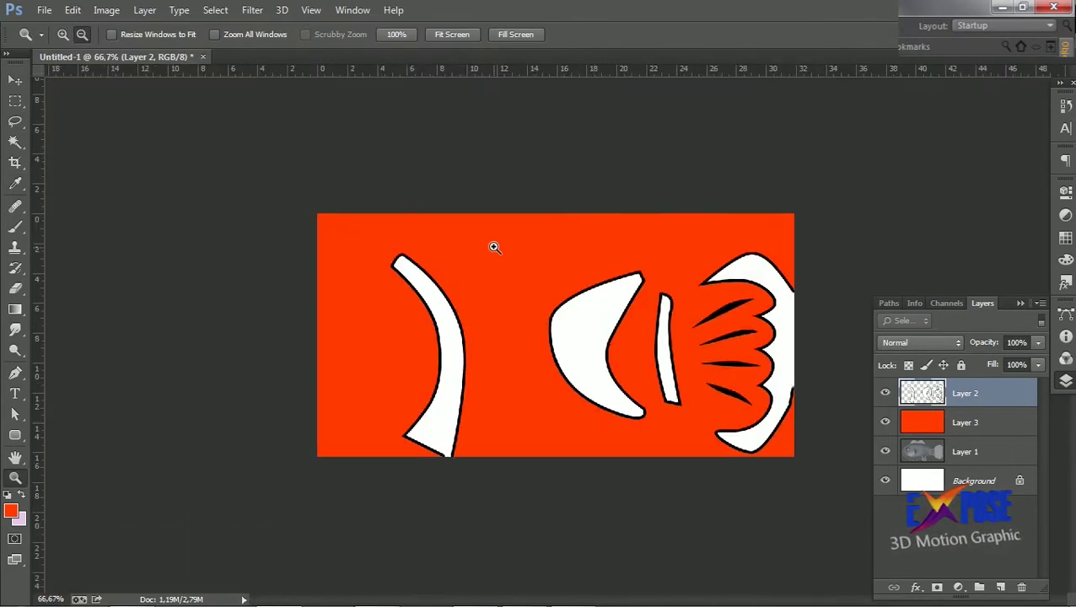
{"action": "left_click", "coordinate": [719, 285]}
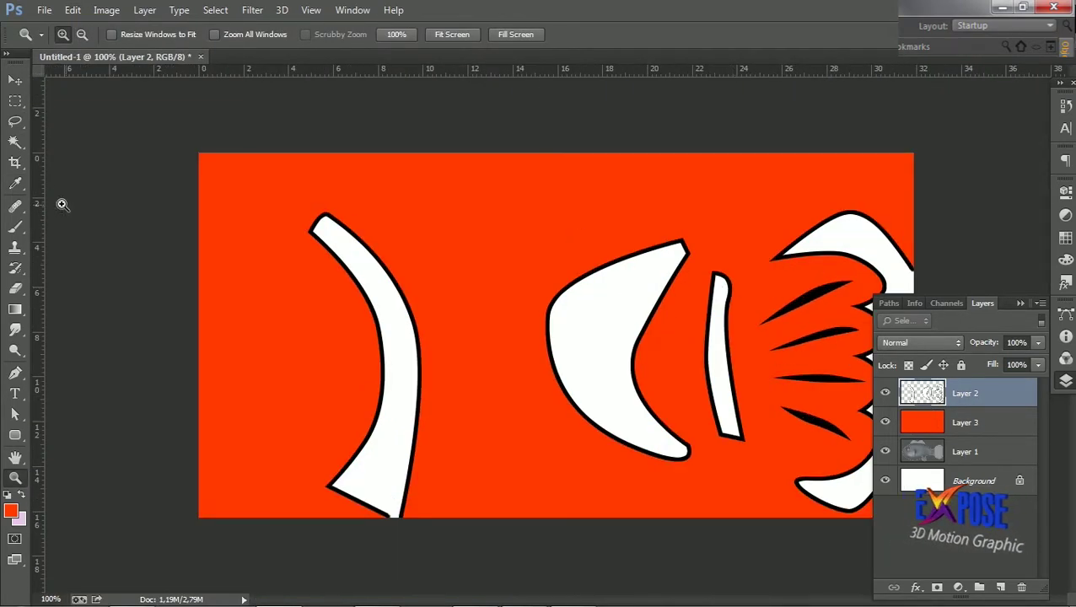
{"action": "left_click", "coordinate": [15, 141]}
{"action": "left_click", "coordinate": [794, 217]}
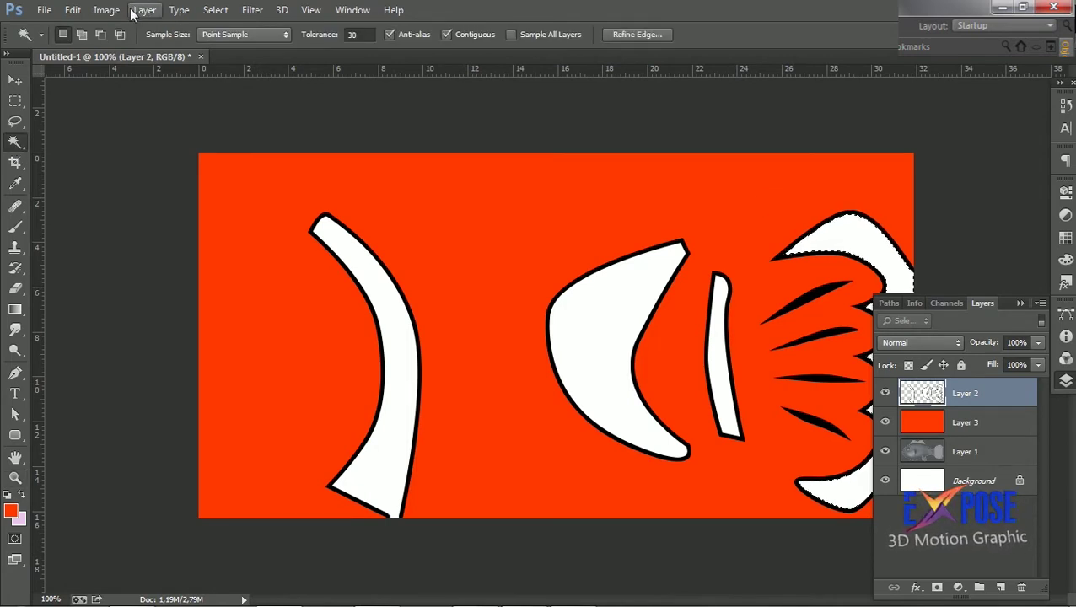
{"action": "left_click", "coordinate": [215, 9]}
{"action": "left_click", "coordinate": [448, 227]}
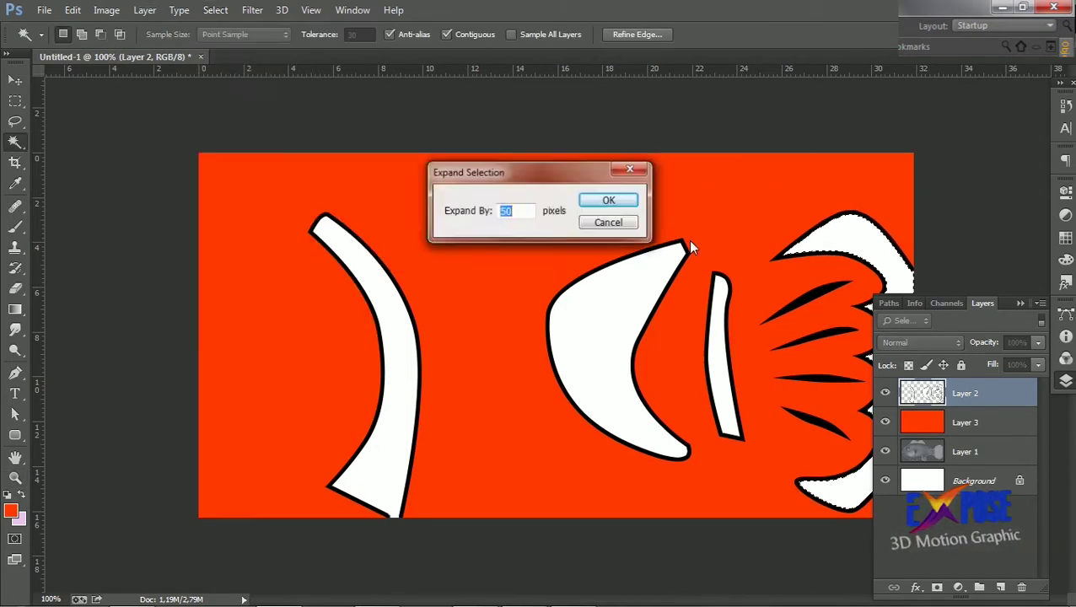
{"action": "type", "text": "2"}
{"action": "left_click", "coordinate": [609, 203]}
{"action": "left_click", "coordinate": [73, 9]}
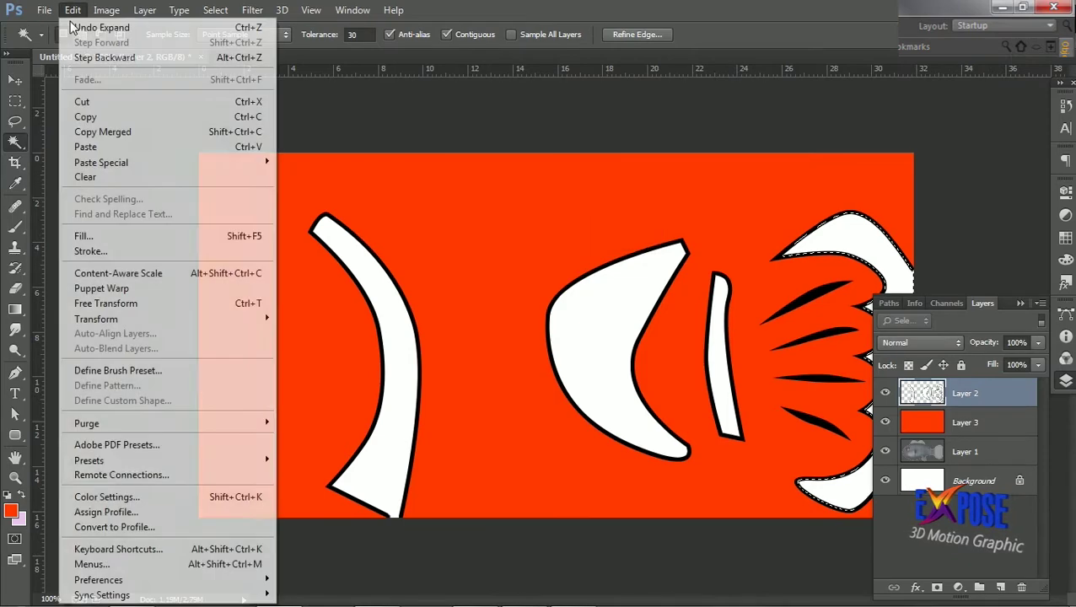
{"action": "left_click", "coordinate": [97, 232]}
{"action": "left_click", "coordinate": [630, 166]}
{"action": "key", "text": "ctrl+d"}
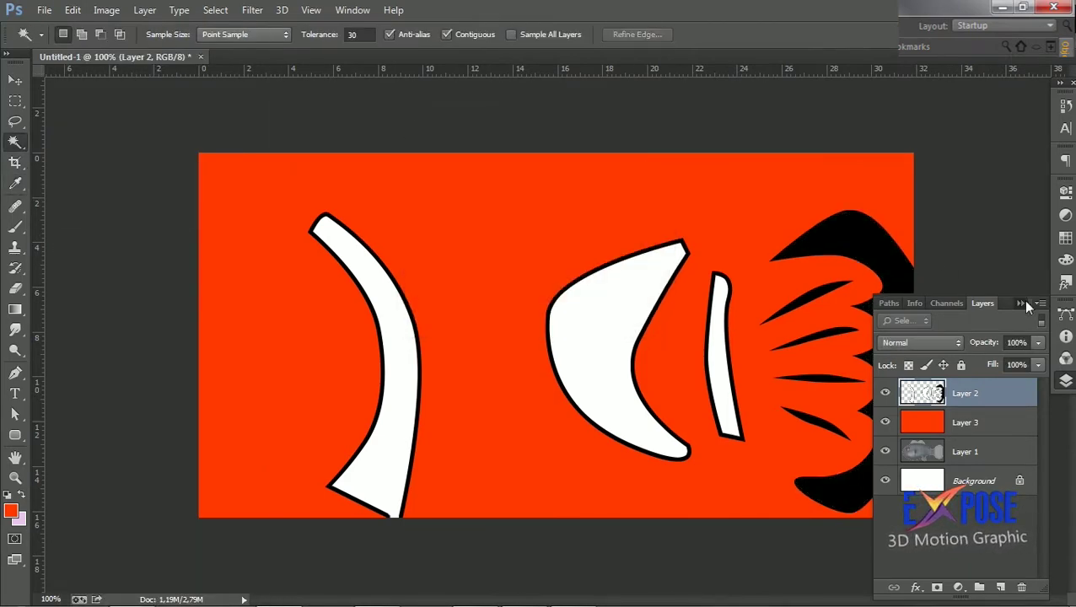
Flatten all layers into a single Background layer.
{"action": "left_click", "coordinate": [1021, 303]}
{"action": "left_click", "coordinate": [1064, 380]}
{"action": "left_click", "coordinate": [1040, 303]}
{"action": "left_click", "coordinate": [957, 520]}
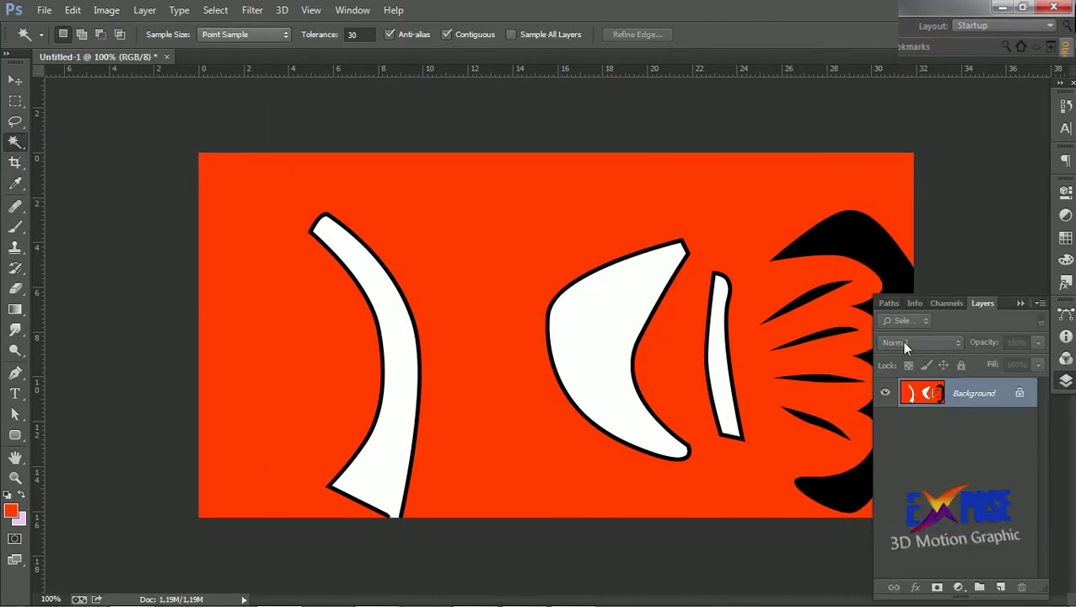
{"action": "left_click", "coordinate": [43, 10]}
Create a Clown Fish folder on the H: drive and save the image there as Body 01.jpg.
{"action": "left_click", "coordinate": [59, 199]}
{"action": "left_click", "coordinate": [93, 374]}
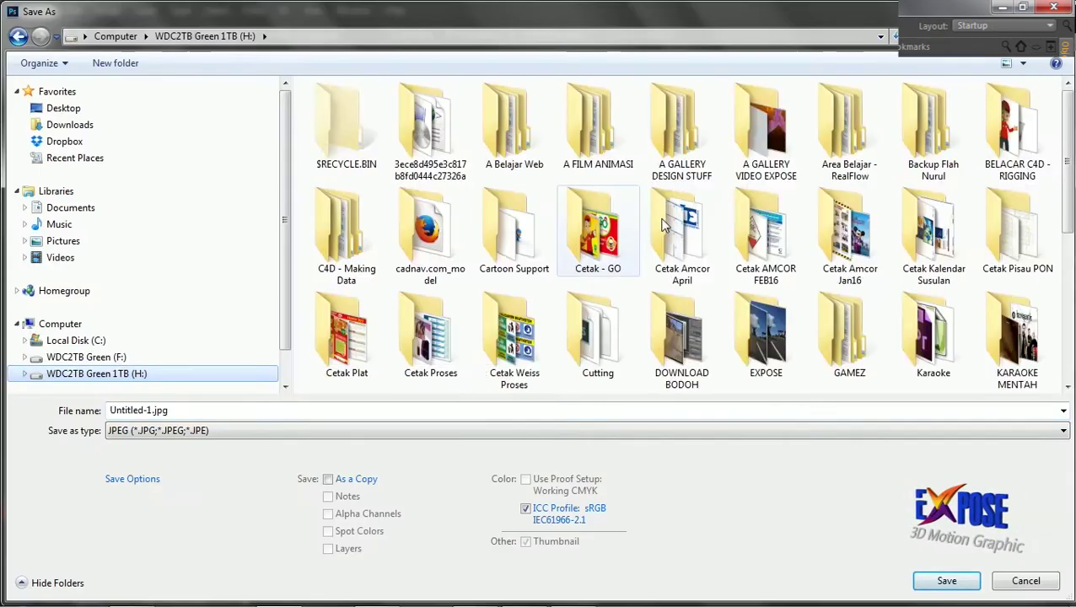
{"action": "left_click", "coordinate": [115, 63]}
{"action": "type", "text": "N"}
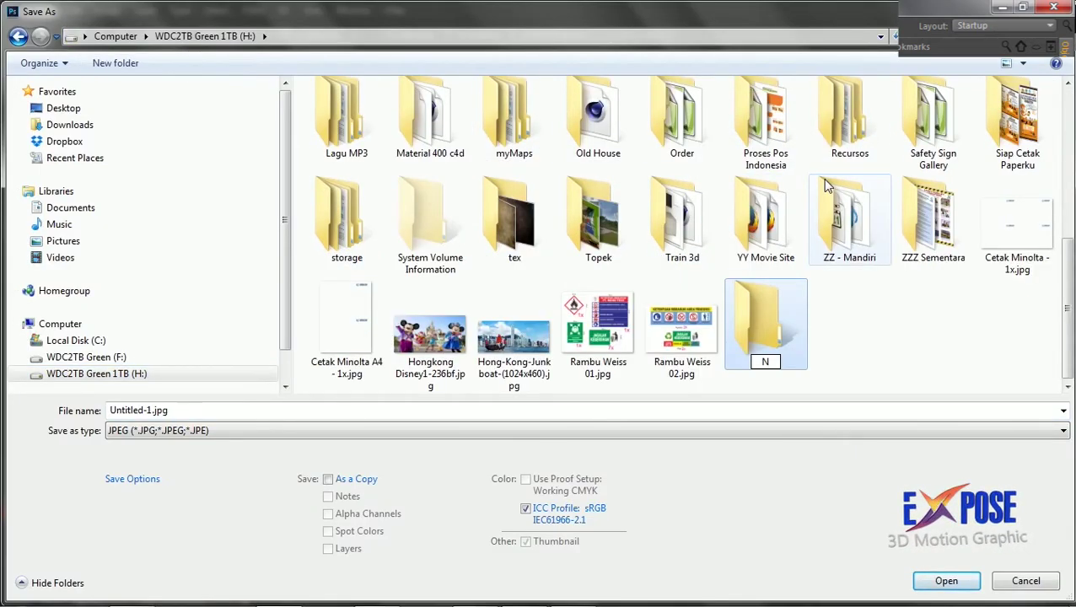
{"action": "key", "text": "BackSpace"}
{"action": "type", "text": "Fis"}
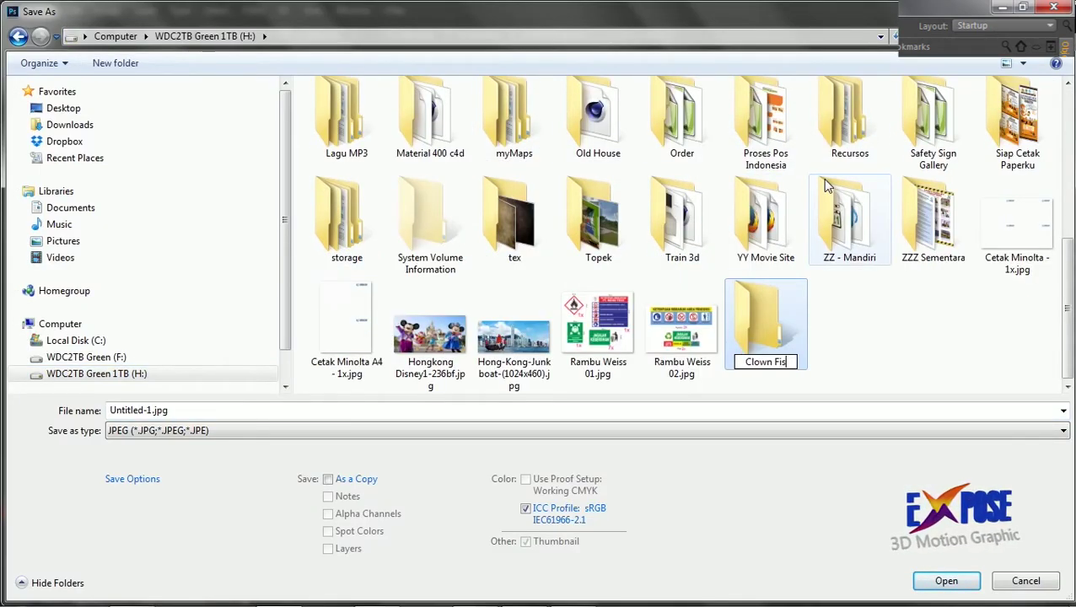
{"action": "type", "text": "h"}
{"action": "key", "text": "Return"}
{"action": "key", "text": "Return"}
{"action": "left_click", "coordinate": [342, 413]}
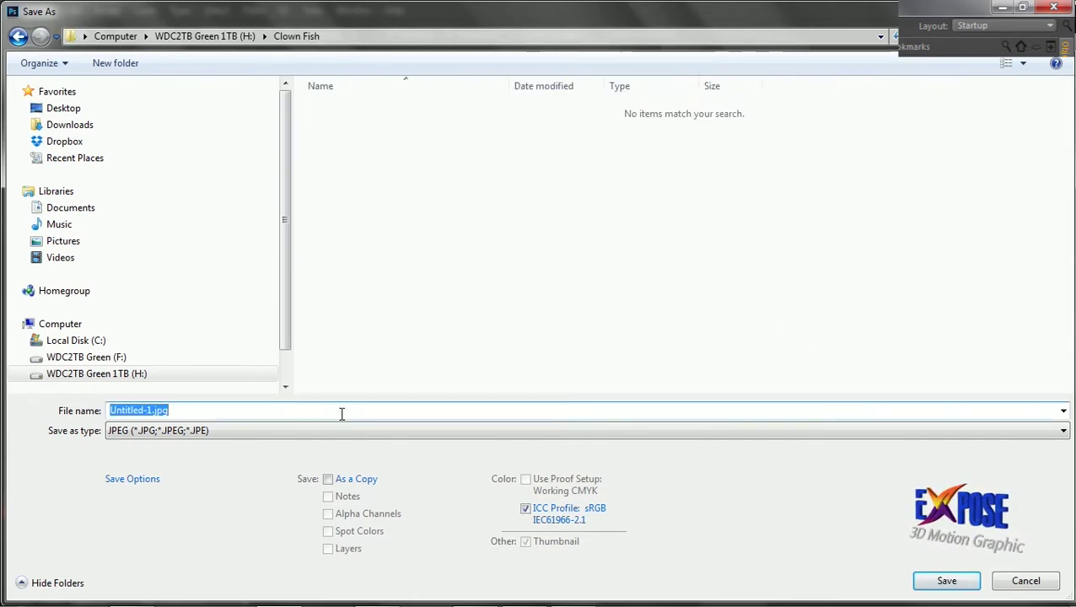
{"action": "type", "text": "Body01"}
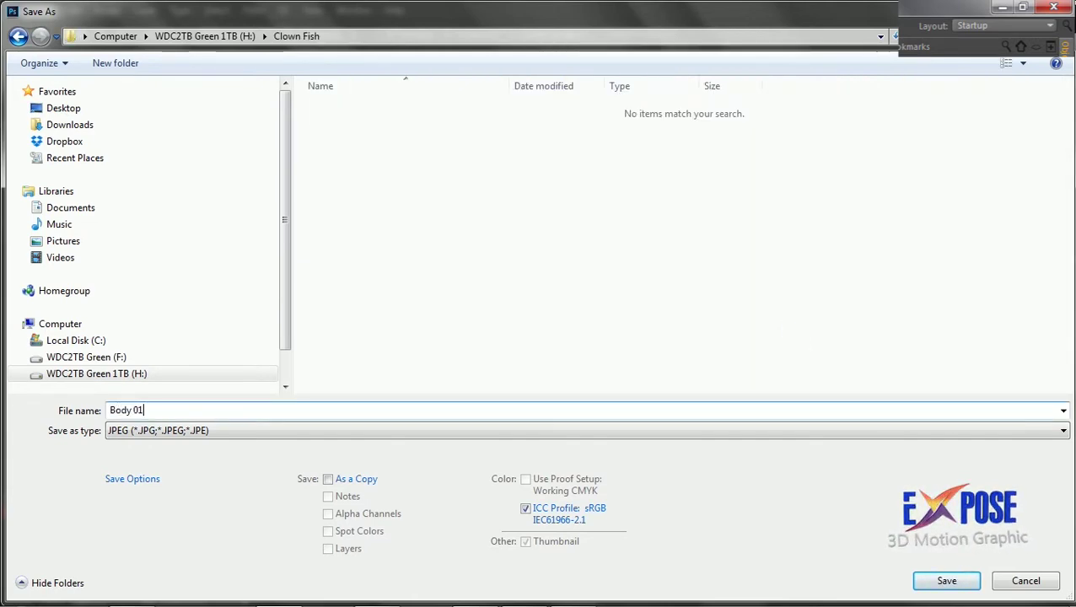
{"action": "key", "text": "Return"}
{"action": "key", "text": "Return"}
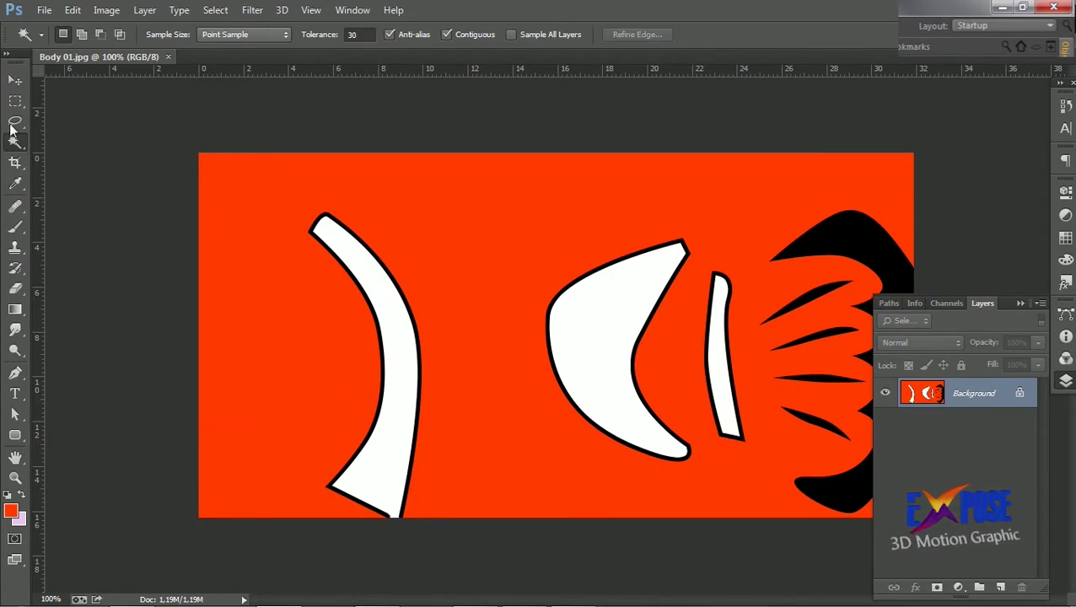
Magic-wand the three white stripe shapes and contract the selection inside them.
{"action": "left_click", "coordinate": [366, 272]}
{"action": "left_click", "coordinate": [618, 331], "text": "shift"}
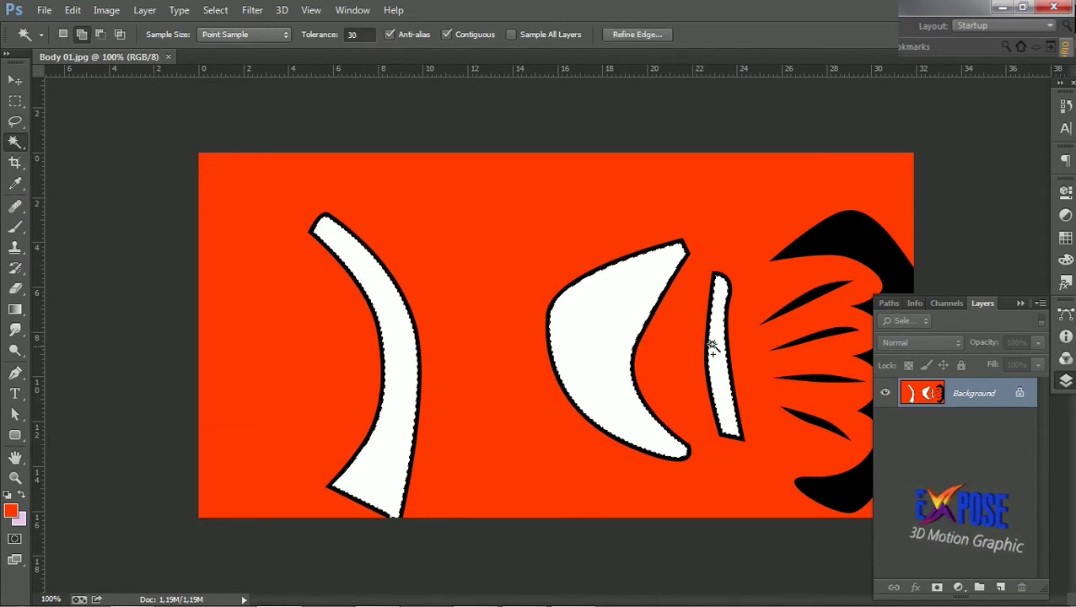
{"action": "left_click", "coordinate": [713, 348], "text": "shift"}
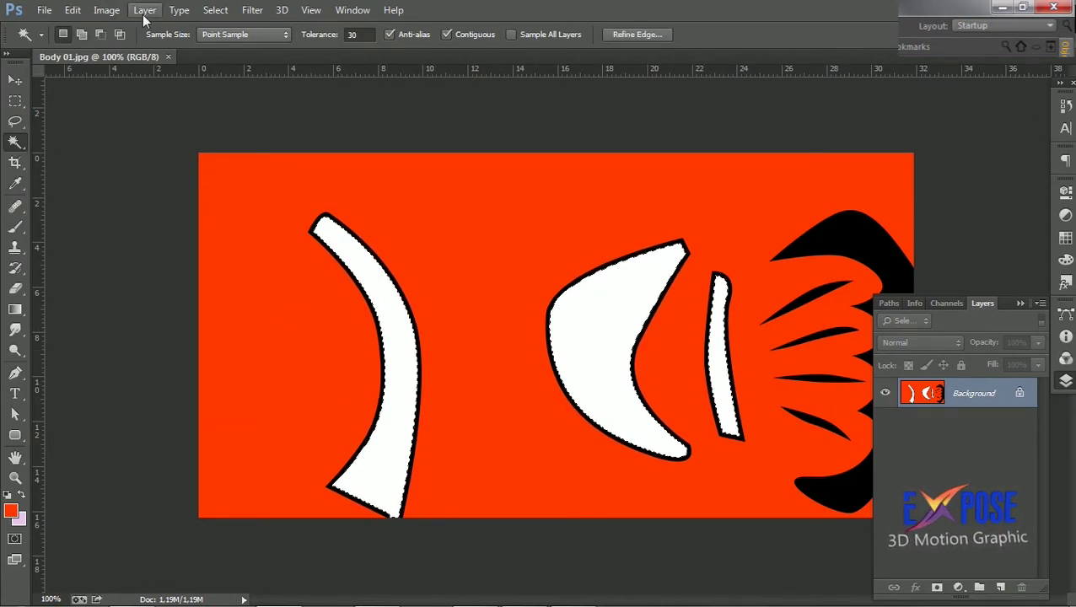
{"action": "left_click", "coordinate": [215, 11]}
{"action": "mouse_move", "coordinate": [227, 200]}
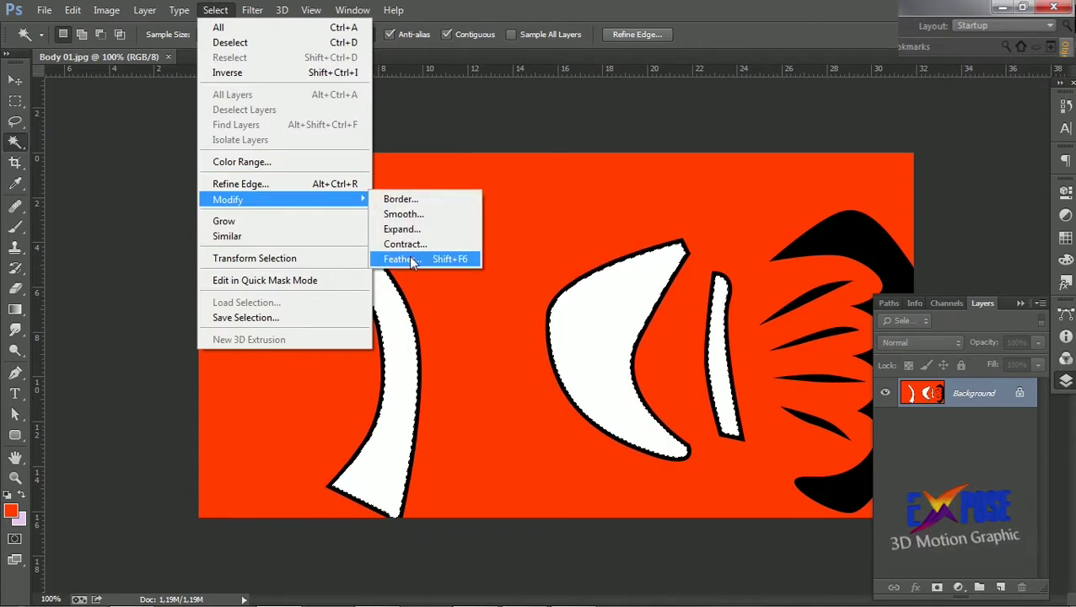
{"action": "left_click", "coordinate": [416, 245]}
{"action": "left_click", "coordinate": [601, 199]}
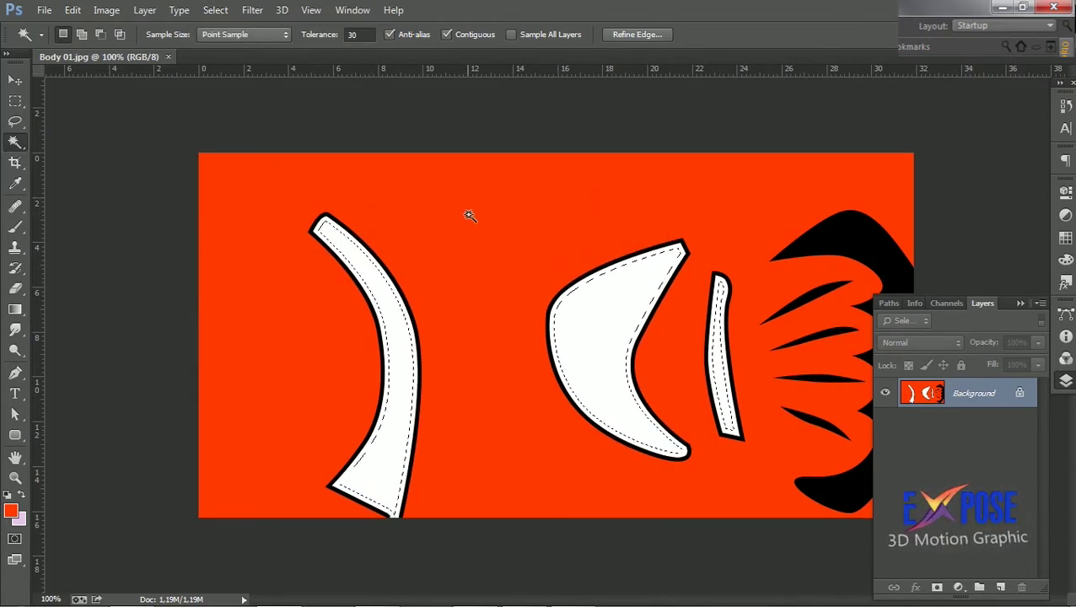
Add the orange background, invert the selection, fill the outlines black, then zoom out to 66.7%.
{"action": "left_click", "coordinate": [473, 282], "text": "shift"}
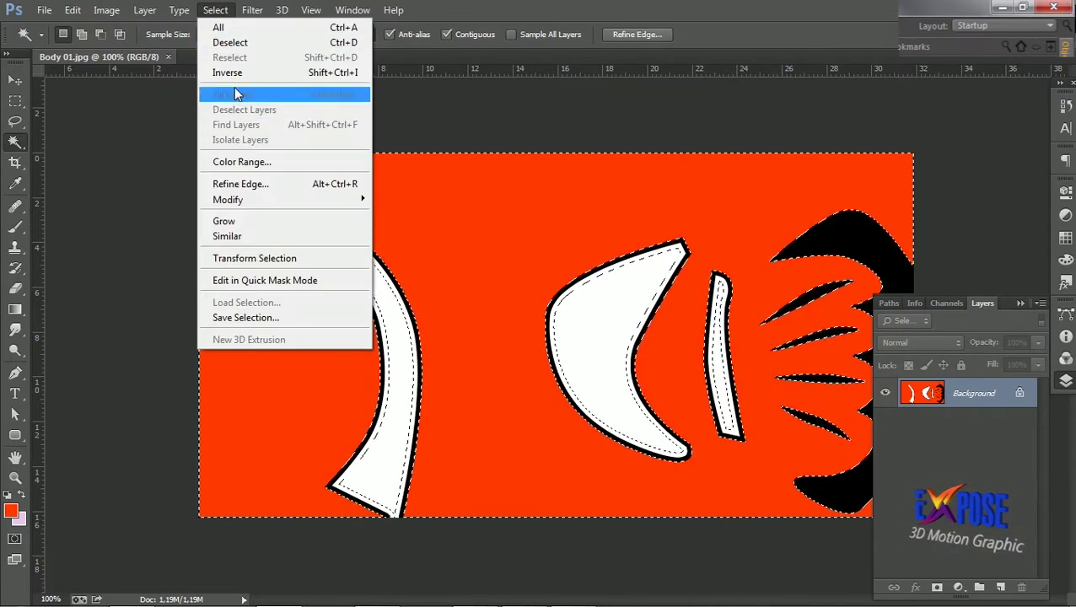
{"action": "left_click", "coordinate": [221, 68]}
{"action": "left_click", "coordinate": [72, 9]}
{"action": "left_click", "coordinate": [168, 237]}
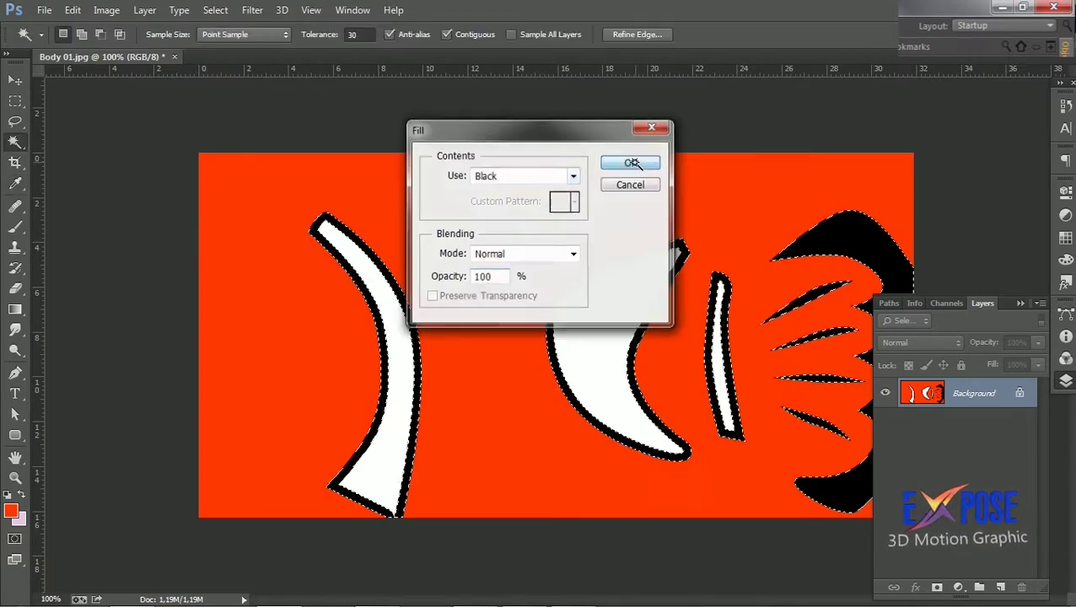
{"action": "left_click", "coordinate": [627, 163]}
{"action": "key", "text": "ctrl+d"}
{"action": "key", "text": "z"}
{"action": "left_click", "coordinate": [735, 294], "text": "alt"}
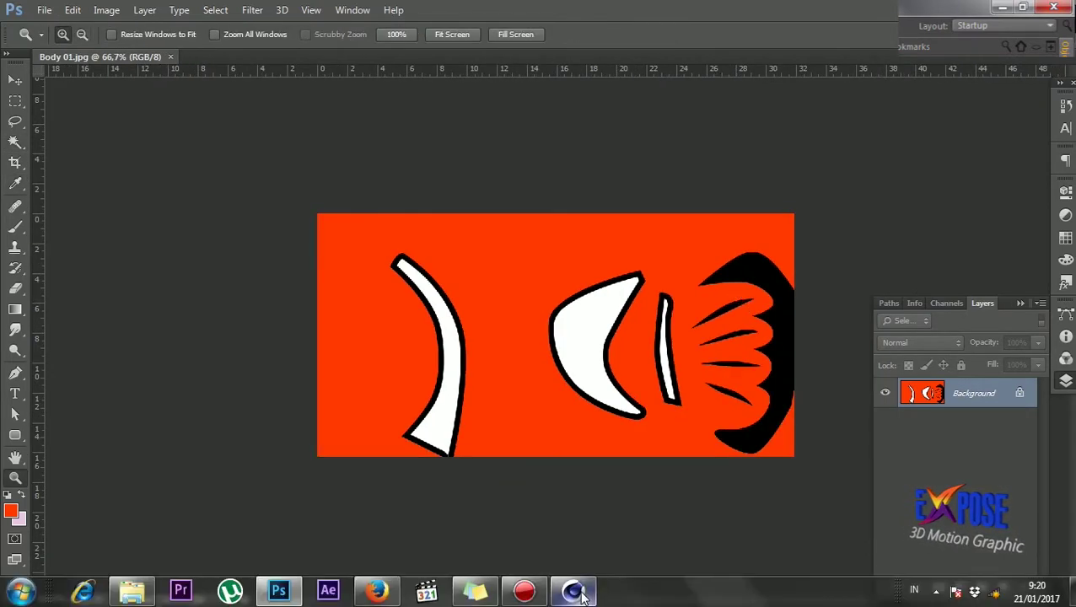
Switch to Cinema 4D and leave full-screen to restore the four-viewport interface.
{"action": "left_click", "coordinate": [581, 594]}
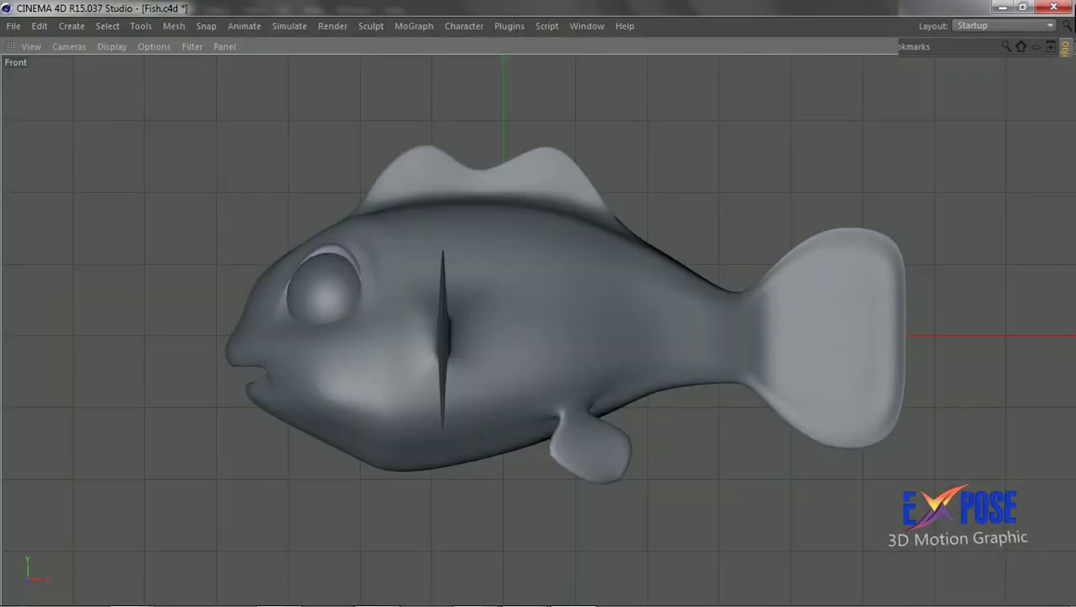
{"action": "left_click", "coordinate": [1067, 56]}
{"action": "left_click", "coordinate": [586, 26]}
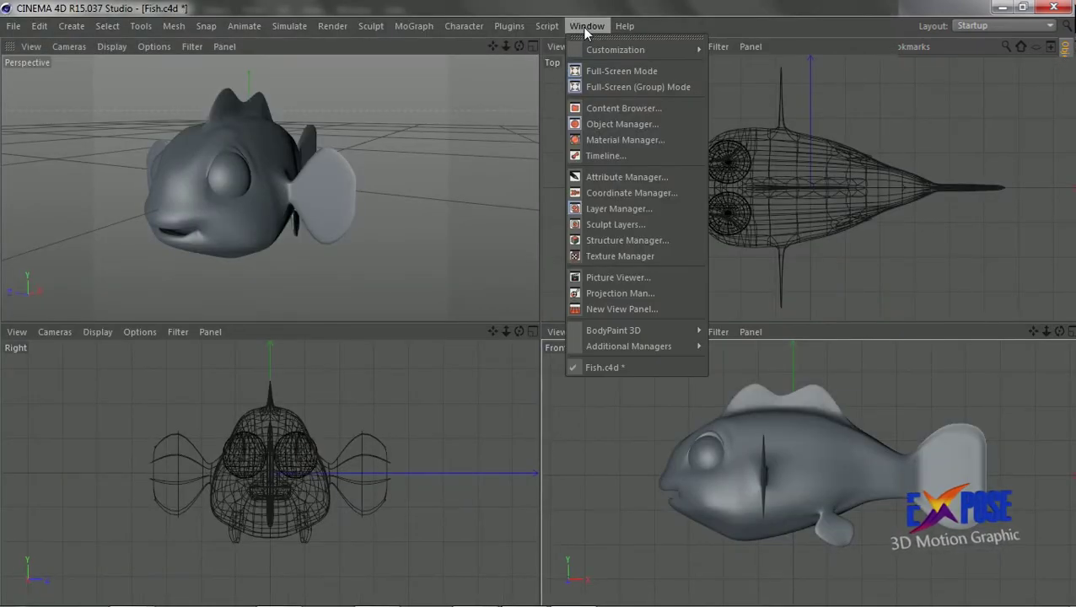
{"action": "left_click", "coordinate": [603, 75]}
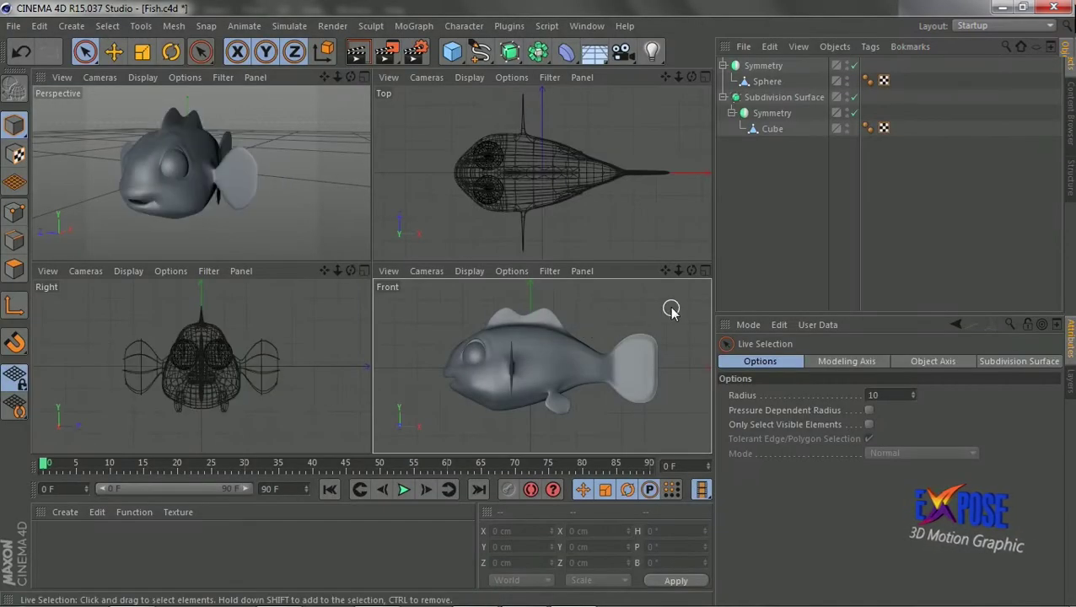
Add three new materials in the Material Manager and open Mat for editing.
{"action": "left_click", "coordinate": [65, 511]}
{"action": "left_click", "coordinate": [101, 378]}
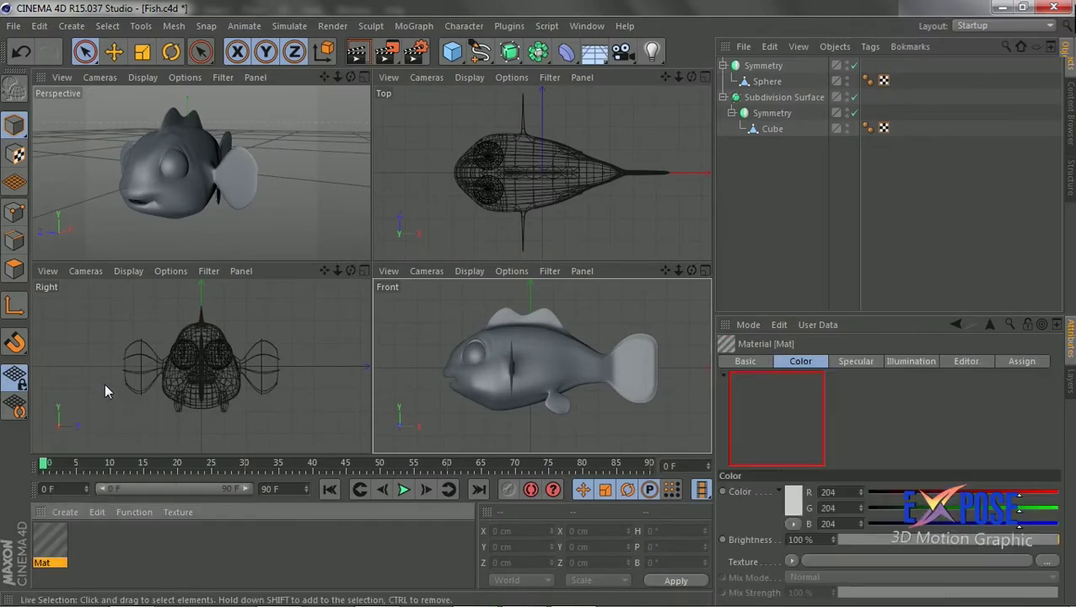
{"action": "double_click", "coordinate": [50, 539]}
{"action": "left_click", "coordinate": [687, 127]}
{"action": "double_click", "coordinate": [87, 546]}
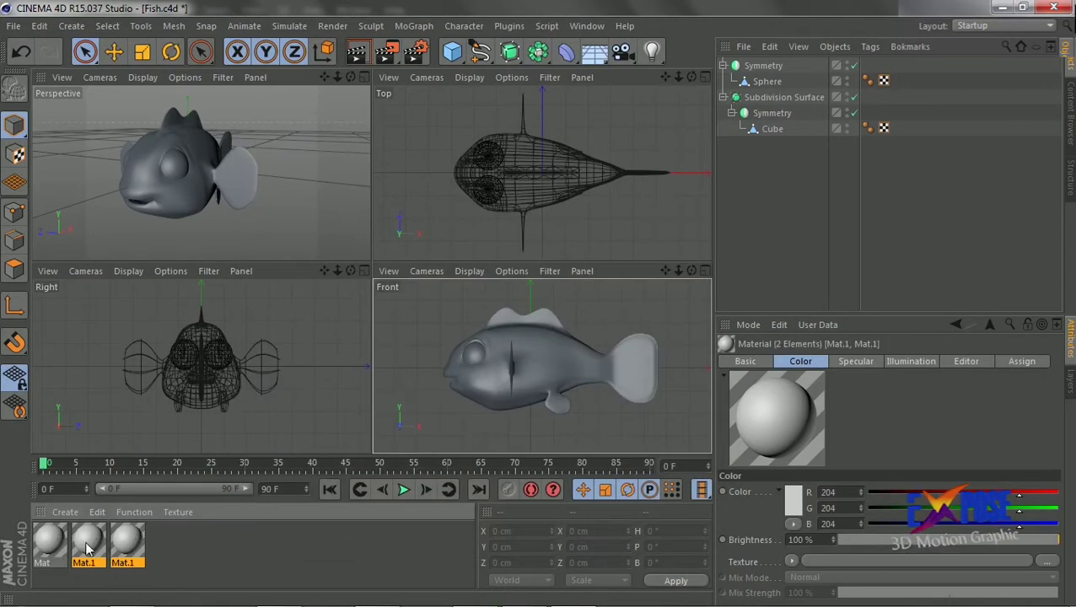
{"action": "double_click", "coordinate": [50, 540]}
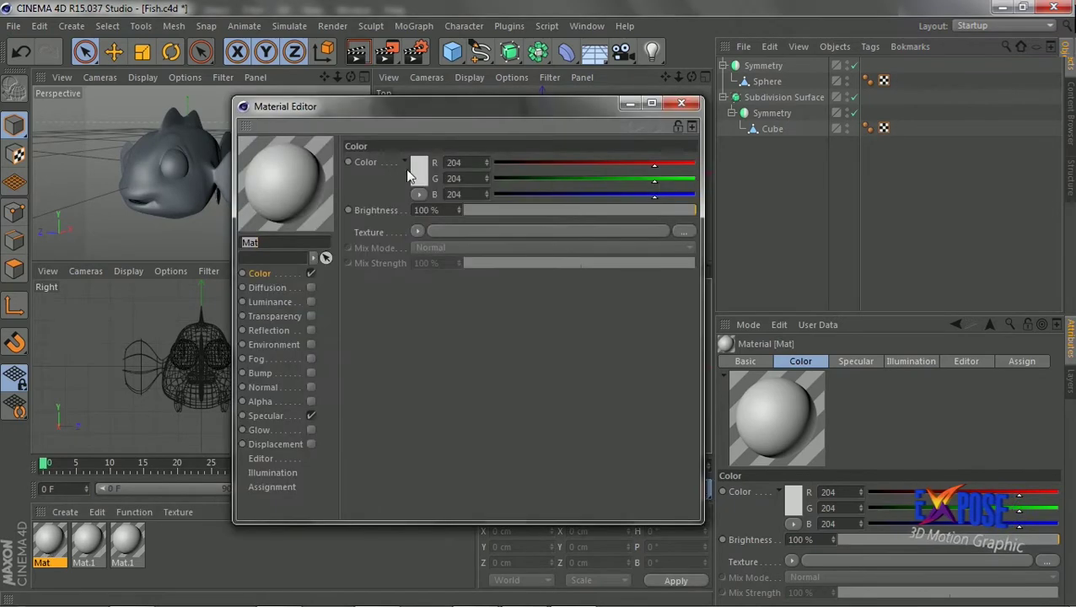
Load Body 01.jpg as Mat's colour texture and set specular width 32%, height 53%.
{"action": "left_click", "coordinate": [683, 231]}
{"action": "left_click", "coordinate": [334, 393]}
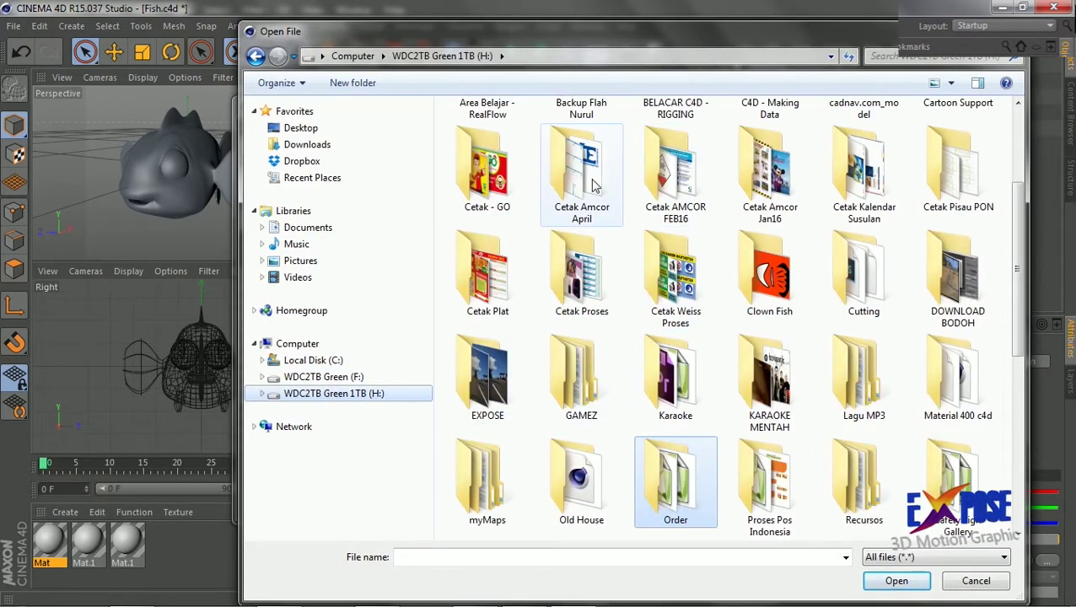
{"action": "left_click", "coordinate": [877, 184]}
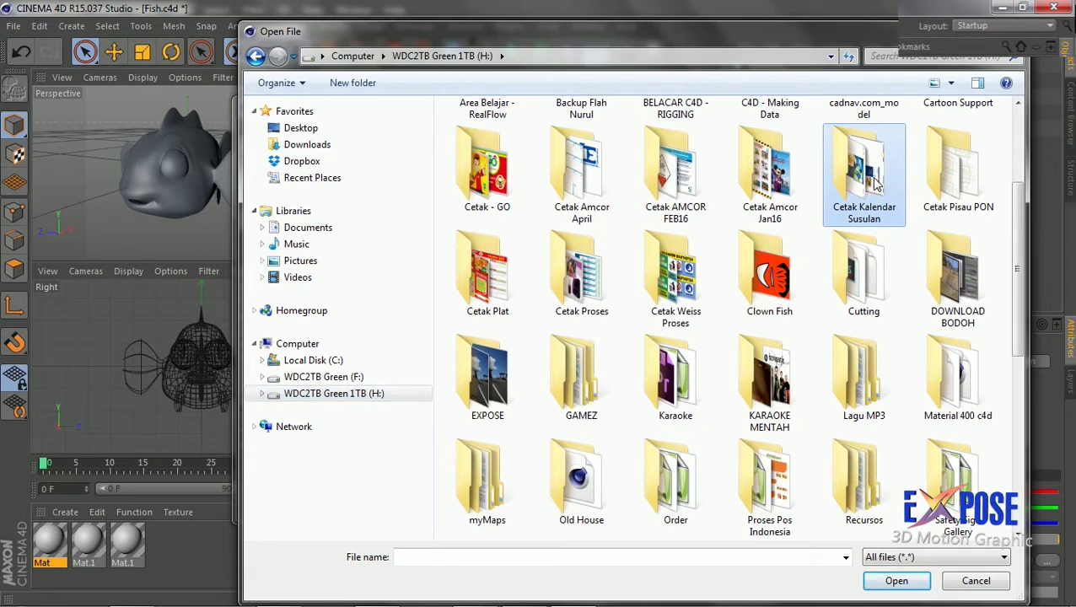
{"action": "double_click", "coordinate": [769, 278]}
{"action": "double_click", "coordinate": [480, 122]}
{"action": "left_click", "coordinate": [555, 364]}
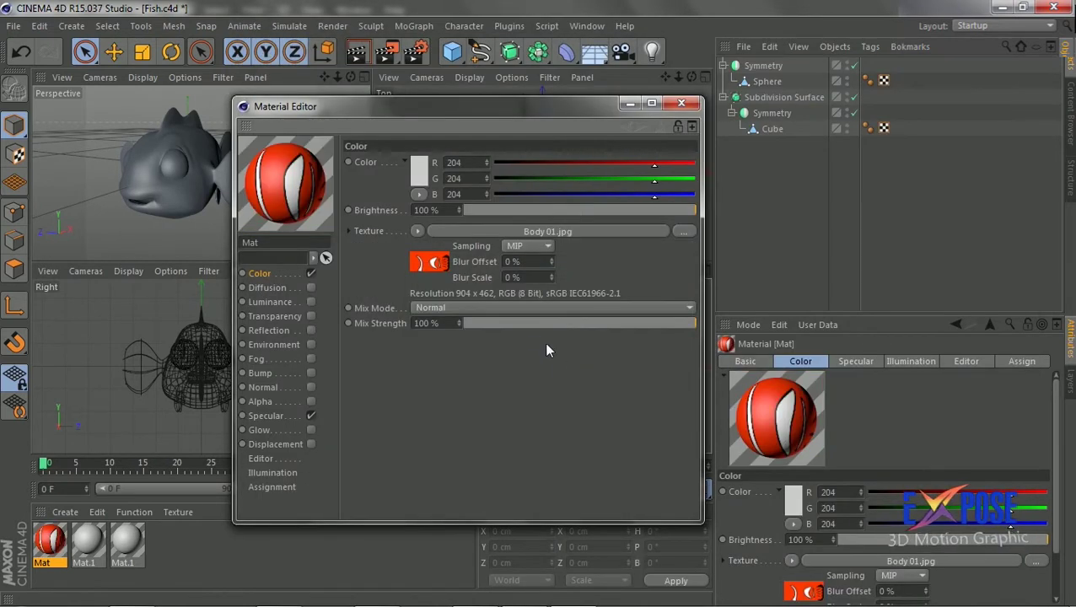
{"action": "left_click", "coordinate": [274, 414]}
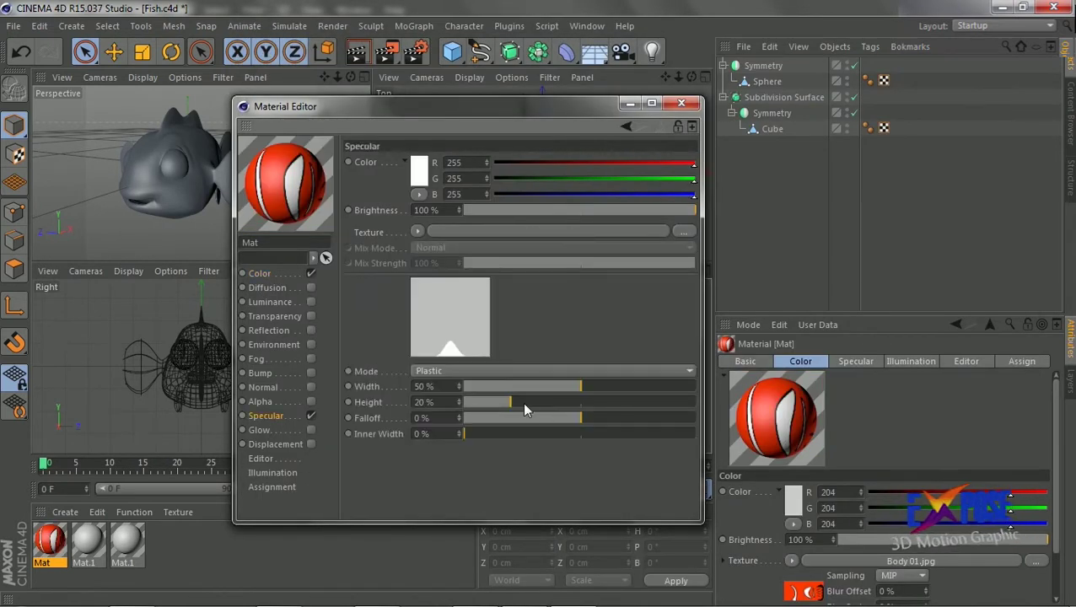
{"action": "mouse_move", "coordinate": [522, 402]}
{"action": "left_mouse_down"}
{"action": "mouse_move", "coordinate": [586, 402]}
{"action": "mouse_move", "coordinate": [538, 386]}
{"action": "mouse_move", "coordinate": [558, 417]}
{"action": "mouse_move", "coordinate": [584, 419]}
{"action": "left_mouse_up"}
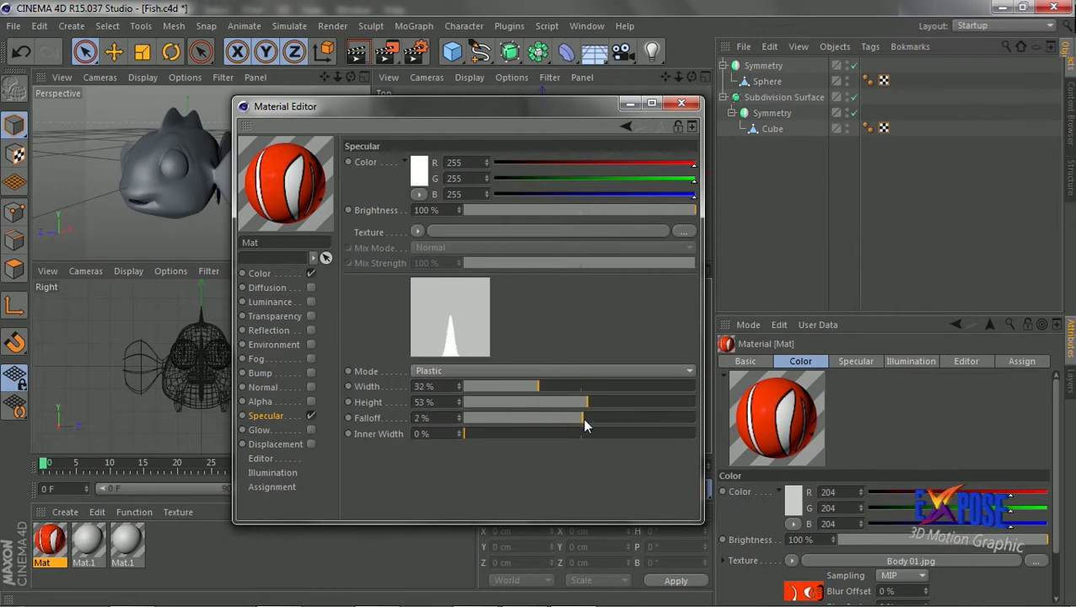
Select the fish body object and select all of its polygons.
{"action": "left_click", "coordinate": [682, 103]}
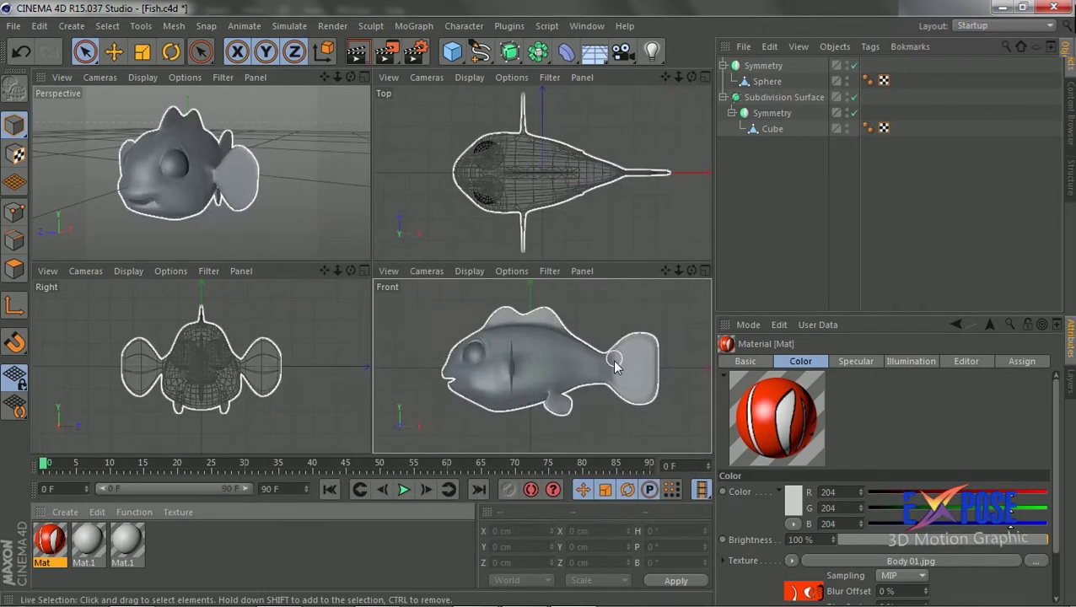
{"action": "middle_click", "coordinate": [704, 276]}
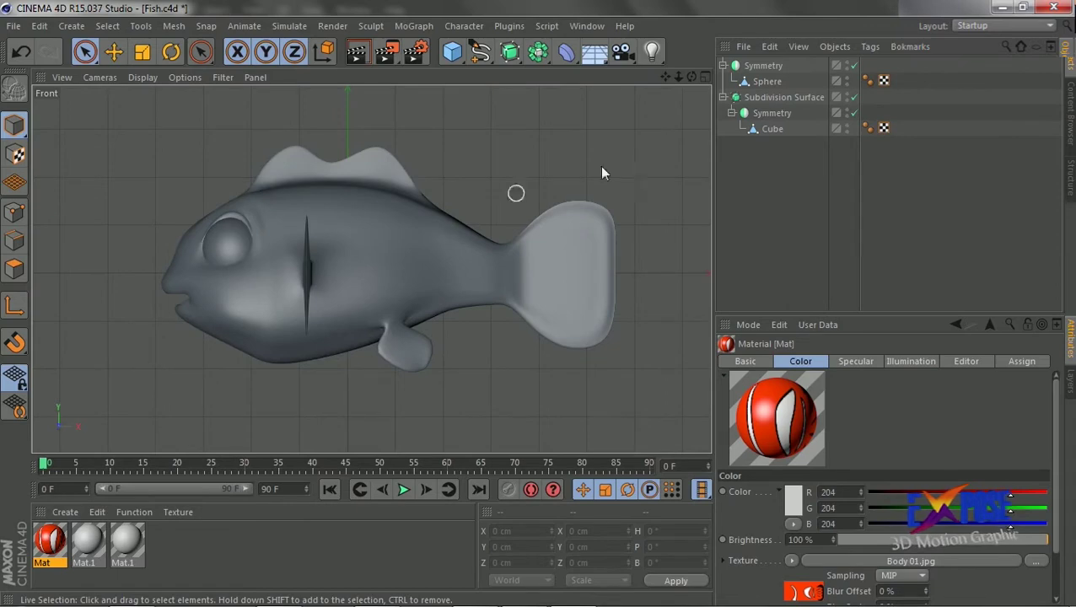
{"action": "left_click", "coordinate": [278, 224]}
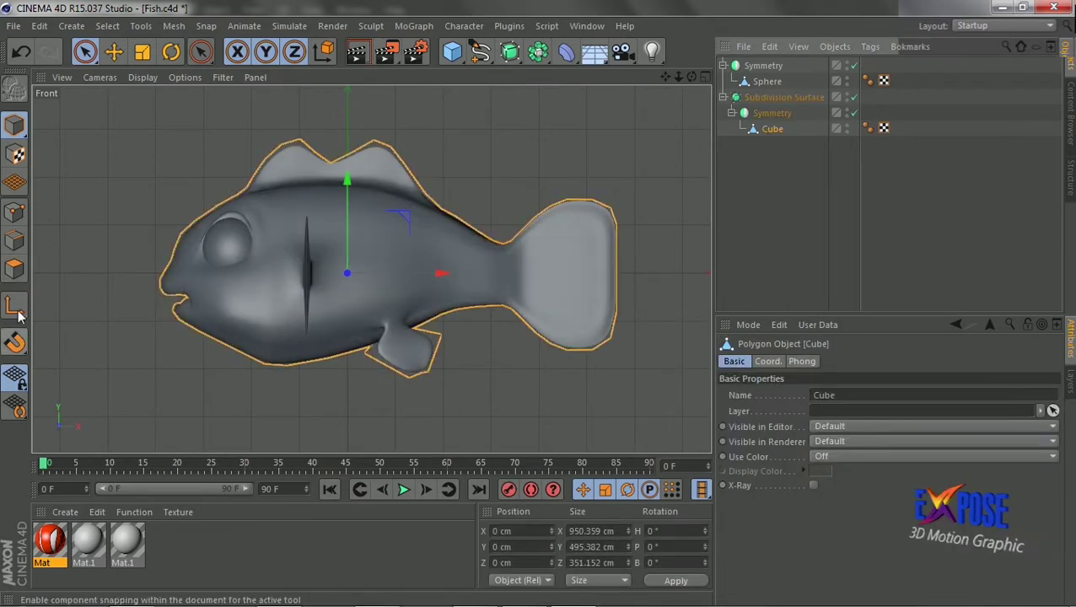
{"action": "left_click", "coordinate": [14, 268]}
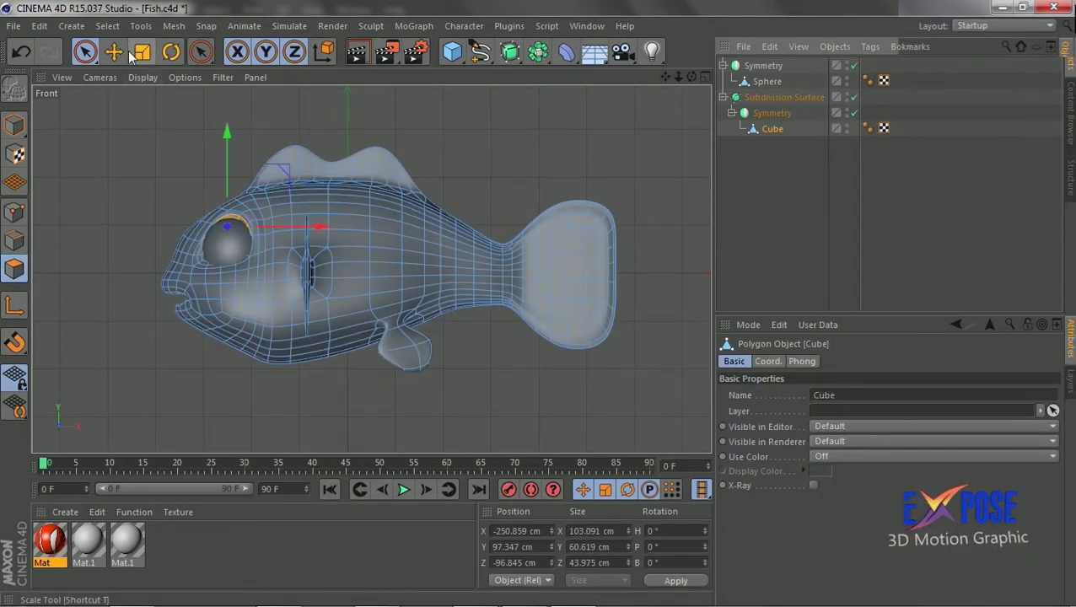
{"action": "left_click", "coordinate": [108, 26]}
{"action": "left_click", "coordinate": [129, 235]}
Deselect the pectoral fin polygons in the maximised Front view.
{"action": "scroll", "coordinate": [298, 142], "scroll_direction": "up", "scroll_amount": 4}
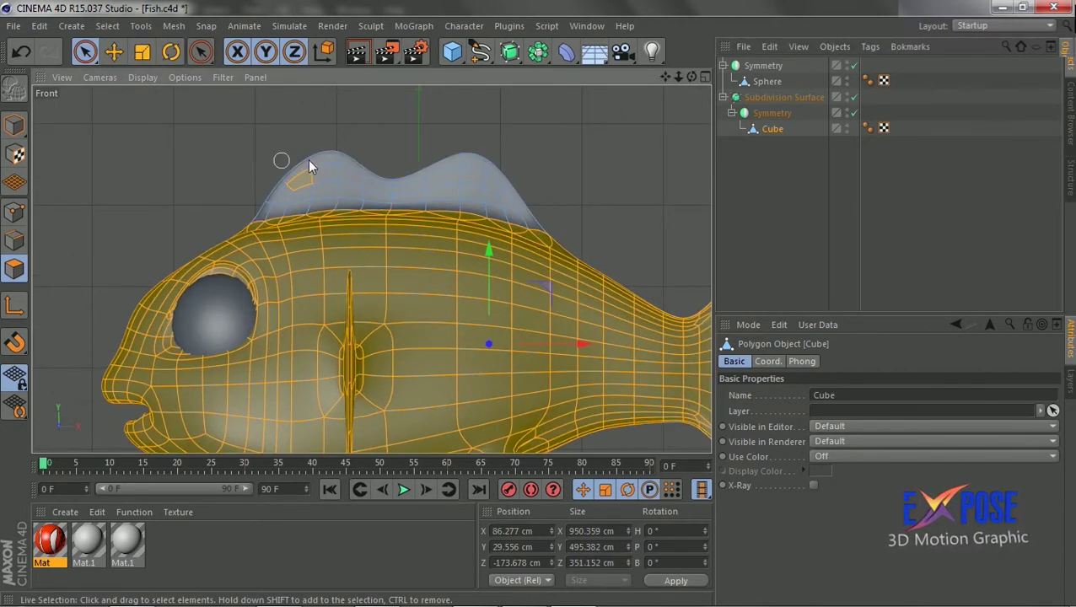
{"action": "scroll", "coordinate": [626, 101], "scroll_direction": "down", "scroll_amount": 3}
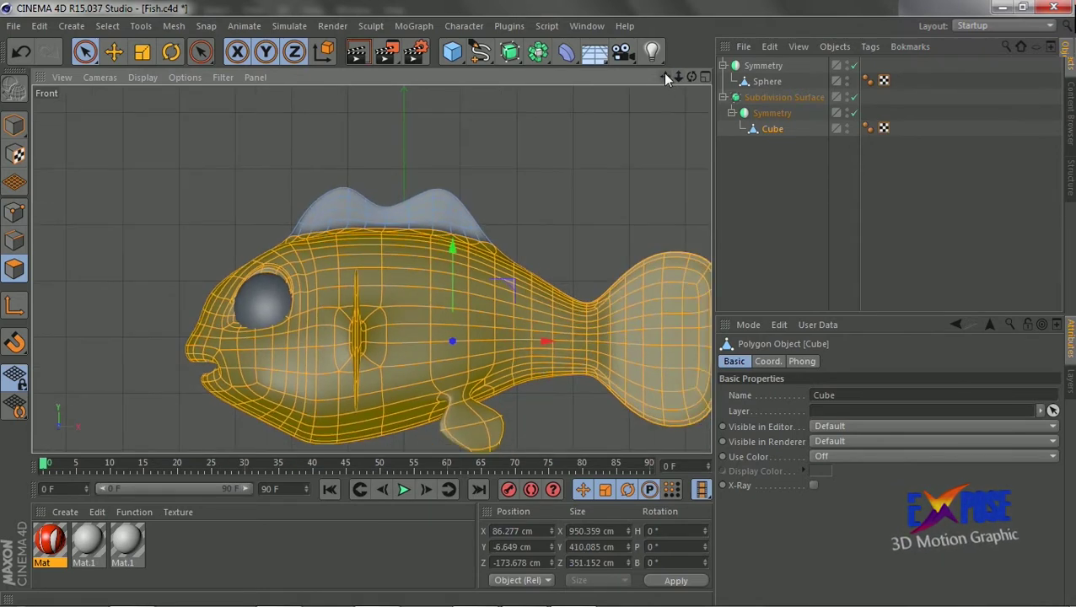
{"action": "left_click_drag", "start_coordinate": [665, 77], "coordinate": [645, 121]}
{"action": "scroll", "coordinate": [574, 313], "scroll_direction": "up", "scroll_amount": 3}
{"action": "left_click_drag", "start_coordinate": [397, 354], "coordinate": [374, 343], "text": "ctrl"}
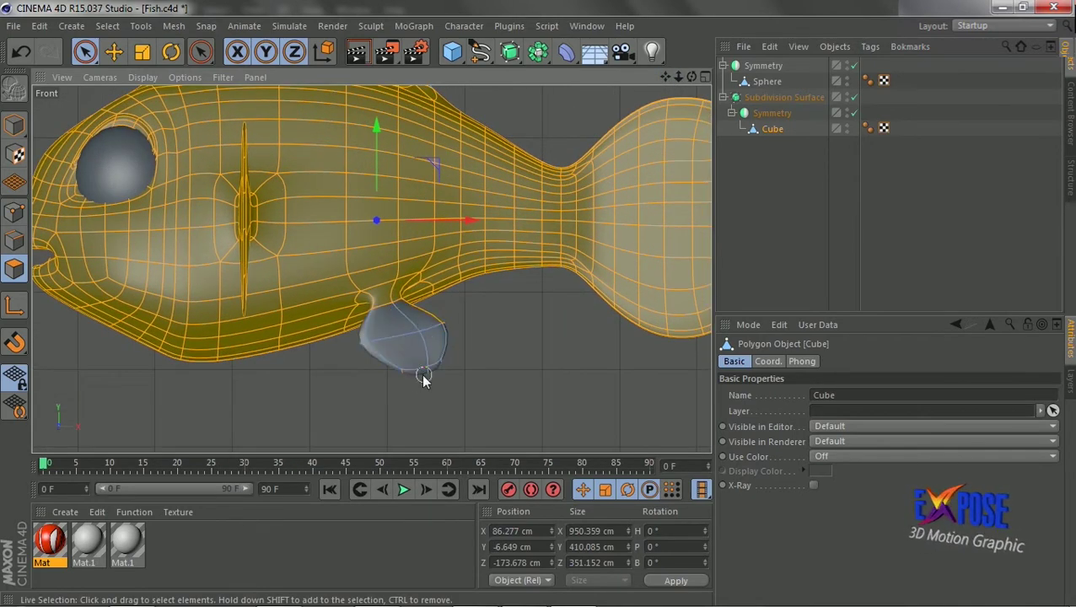
{"action": "scroll", "coordinate": [439, 336], "scroll_direction": "down", "scroll_amount": 3}
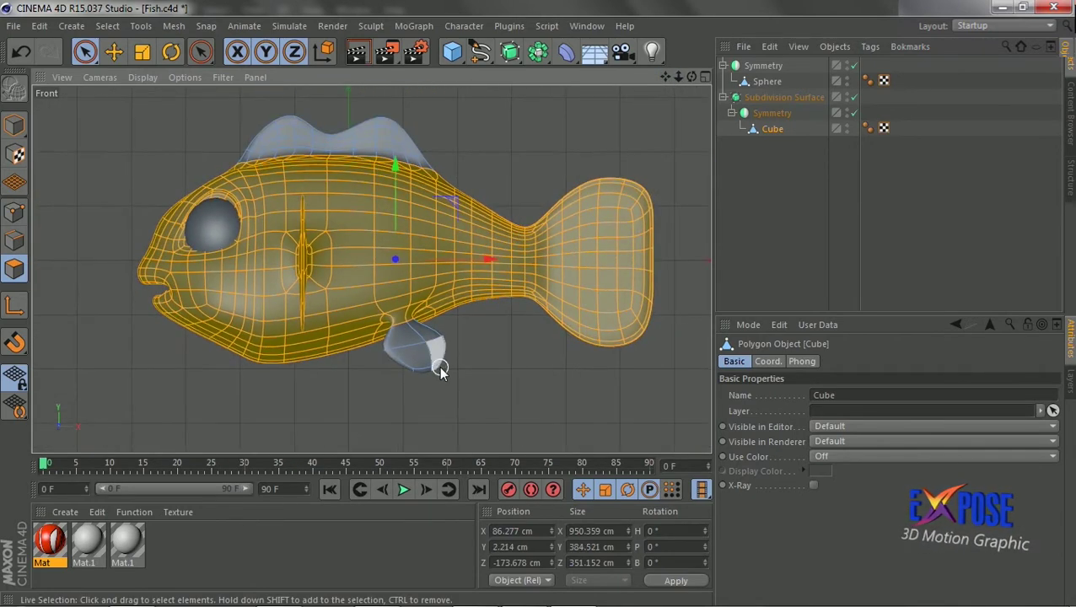
Orbit the Perspective view around the fish to check the body selection.
{"action": "left_click", "coordinate": [704, 78]}
{"action": "left_click", "coordinate": [363, 78]}
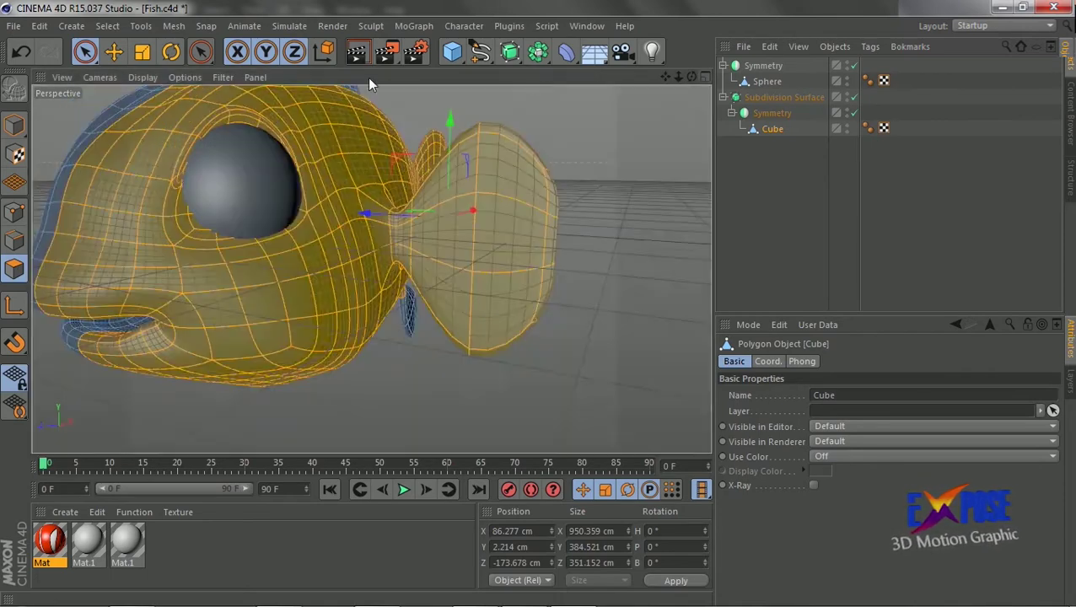
{"action": "left_click_drag", "start_coordinate": [689, 78], "coordinate": [666, 85]}
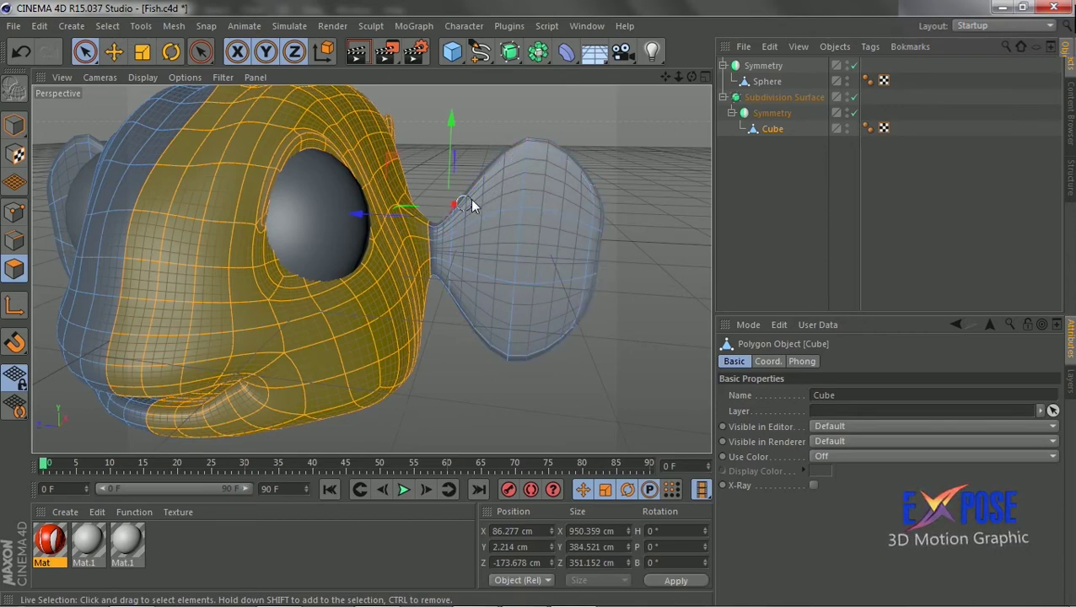
{"action": "left_click_drag", "start_coordinate": [692, 77], "coordinate": [666, 93]}
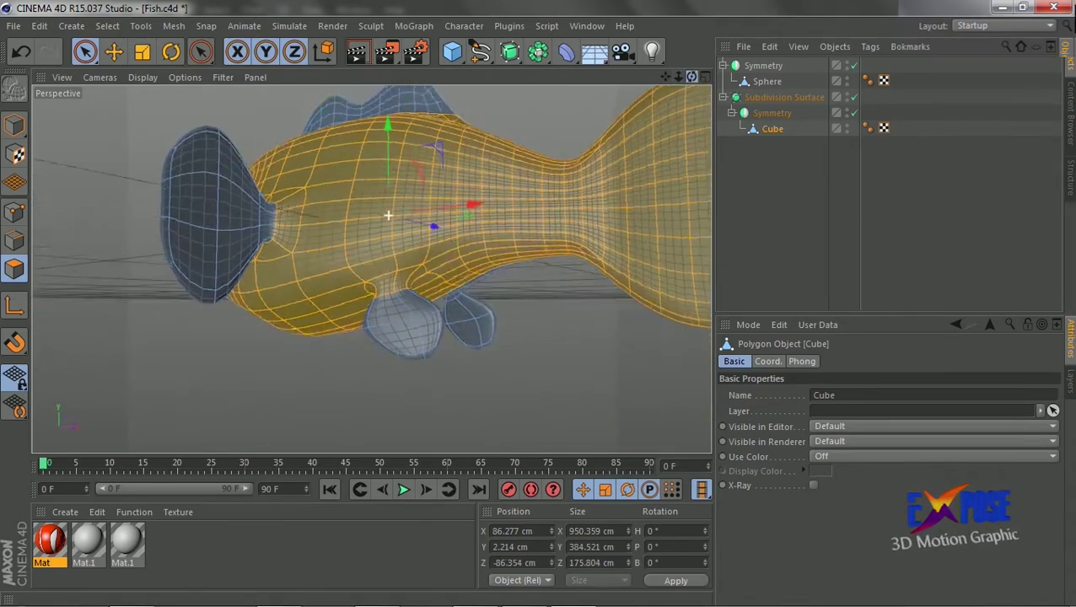
{"action": "left_click_drag", "start_coordinate": [388, 215], "coordinate": [388, 215], "text": "alt"}
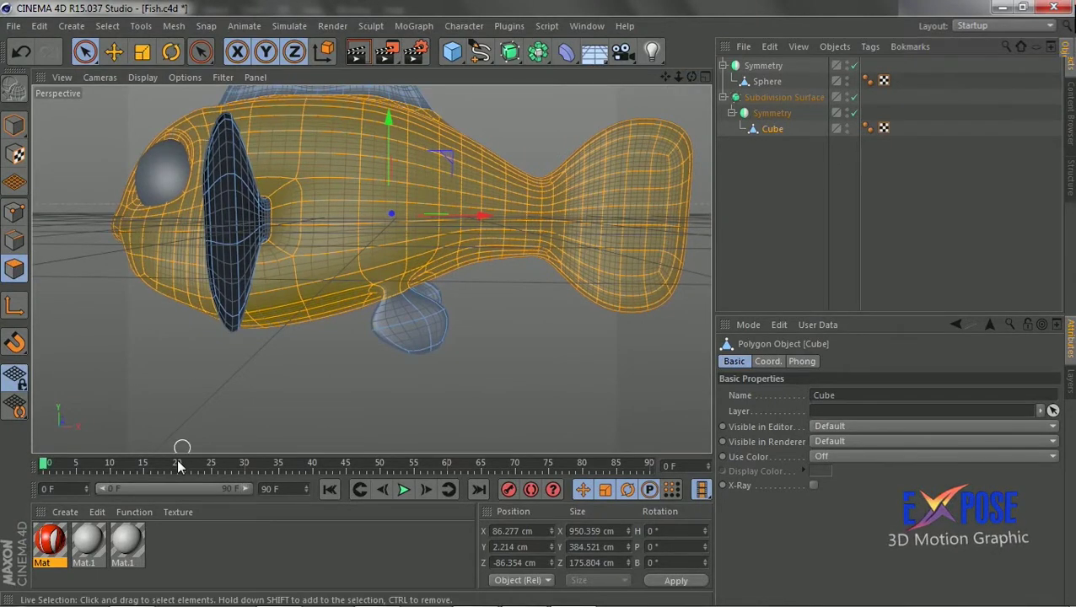
Apply Mat to the selected body polygons with Frontal projection and tiling turned off.
{"action": "left_click_drag", "start_coordinate": [350, 209], "coordinate": [350, 209]}
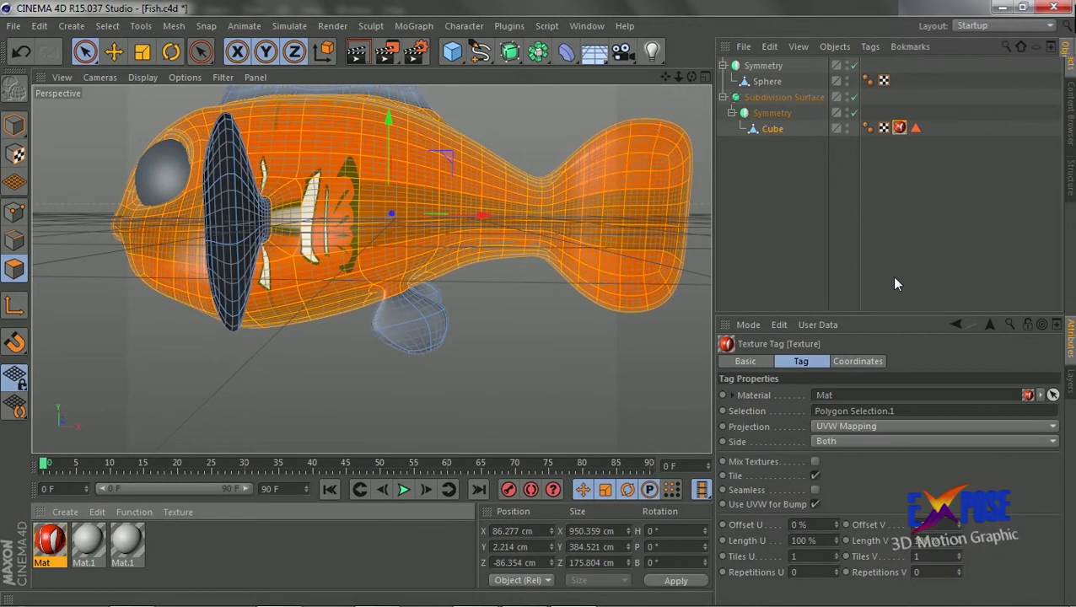
{"action": "left_click", "coordinate": [884, 426]}
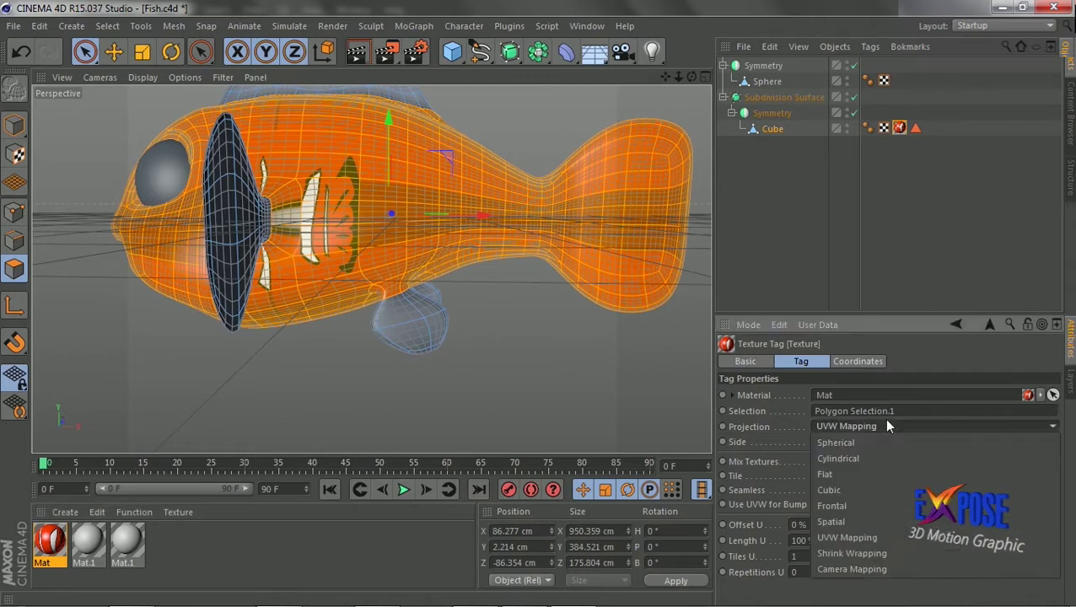
{"action": "left_click", "coordinate": [858, 505]}
{"action": "left_click", "coordinate": [705, 77]}
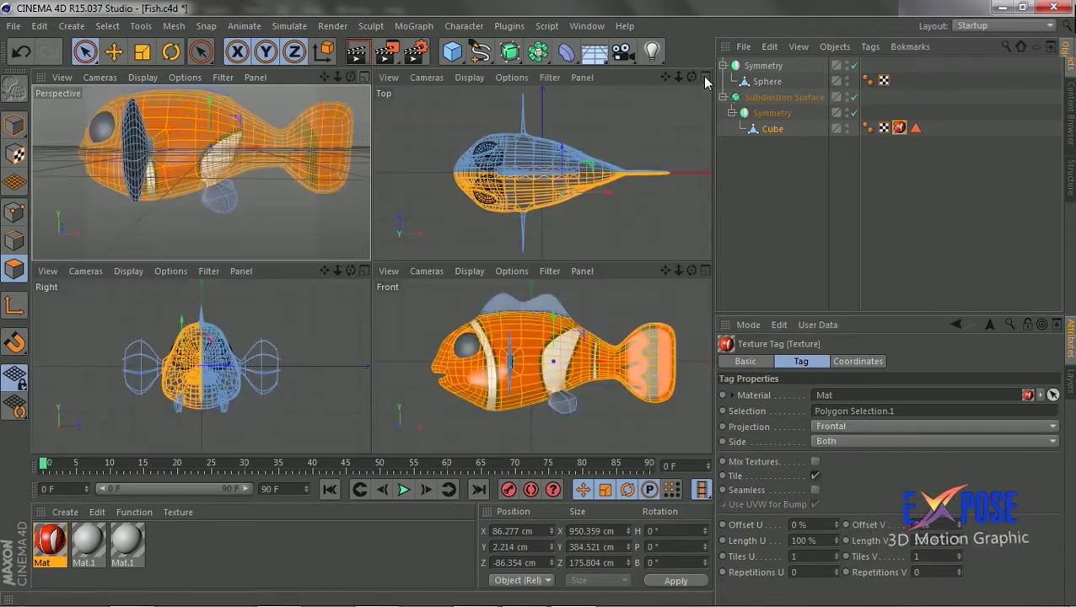
{"action": "left_click", "coordinate": [704, 272]}
{"action": "left_click", "coordinate": [815, 475]}
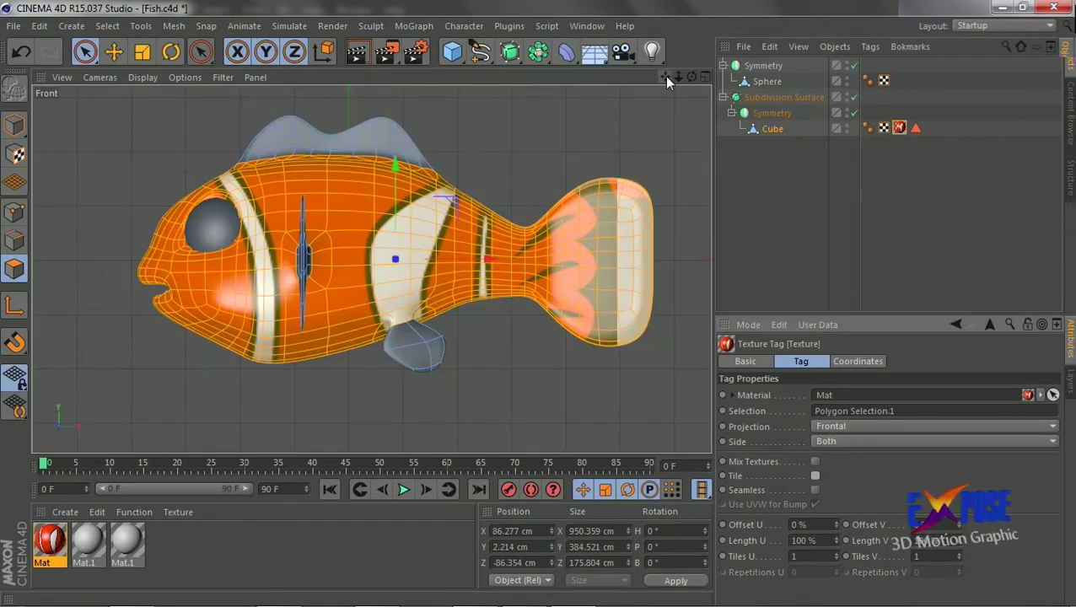
Align the stripes in the Front view, setting Length U 112% and Tiles V 1.299.
{"action": "left_click_drag", "start_coordinate": [666, 78], "coordinate": [620, 78]}
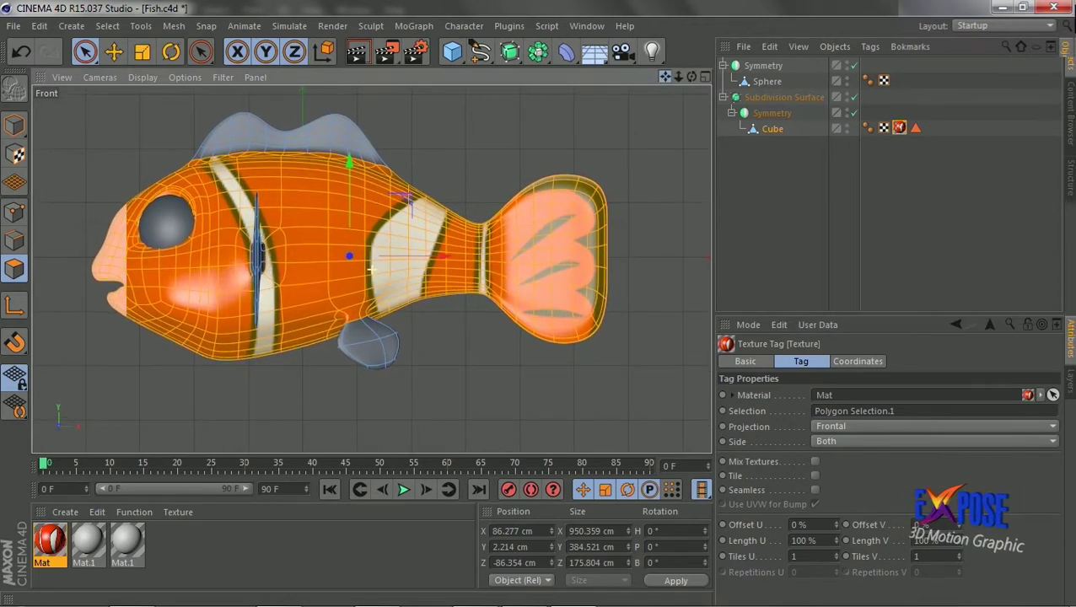
{"action": "left_click_drag", "start_coordinate": [371, 268], "coordinate": [375, 271]}
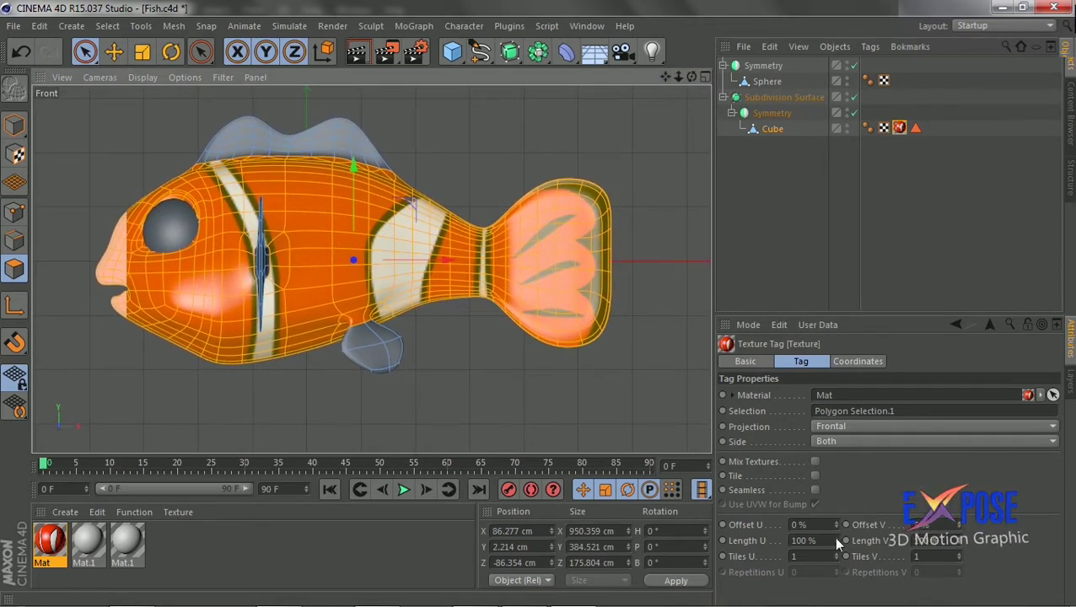
{"action": "left_click_drag", "start_coordinate": [836, 541], "coordinate": [837, 531]}
{"action": "left_click_drag", "start_coordinate": [665, 77], "coordinate": [372, 268]}
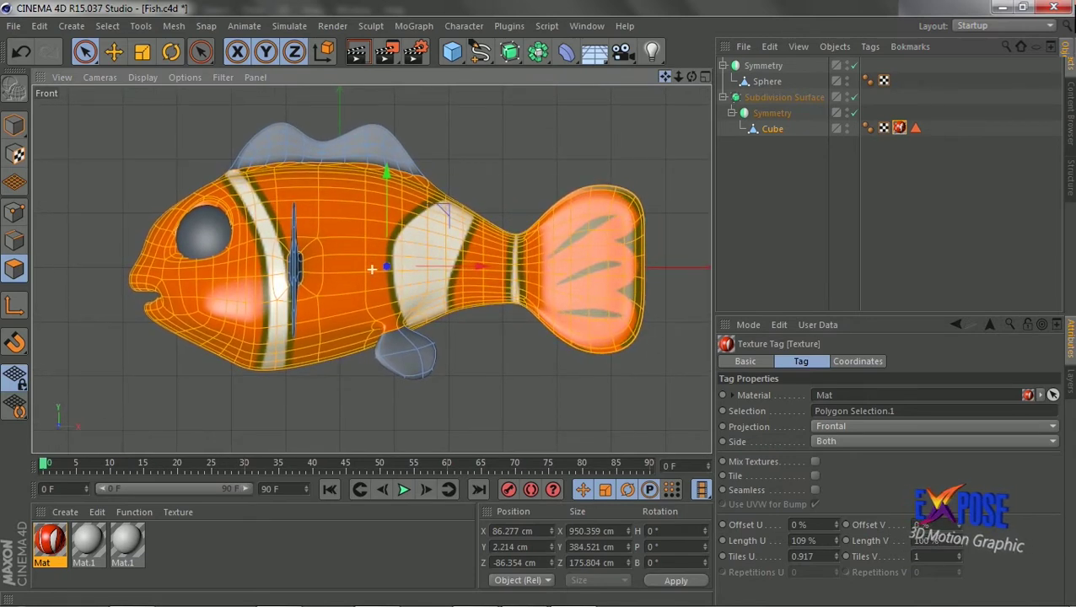
{"action": "left_click_drag", "start_coordinate": [372, 268], "coordinate": [372, 269]}
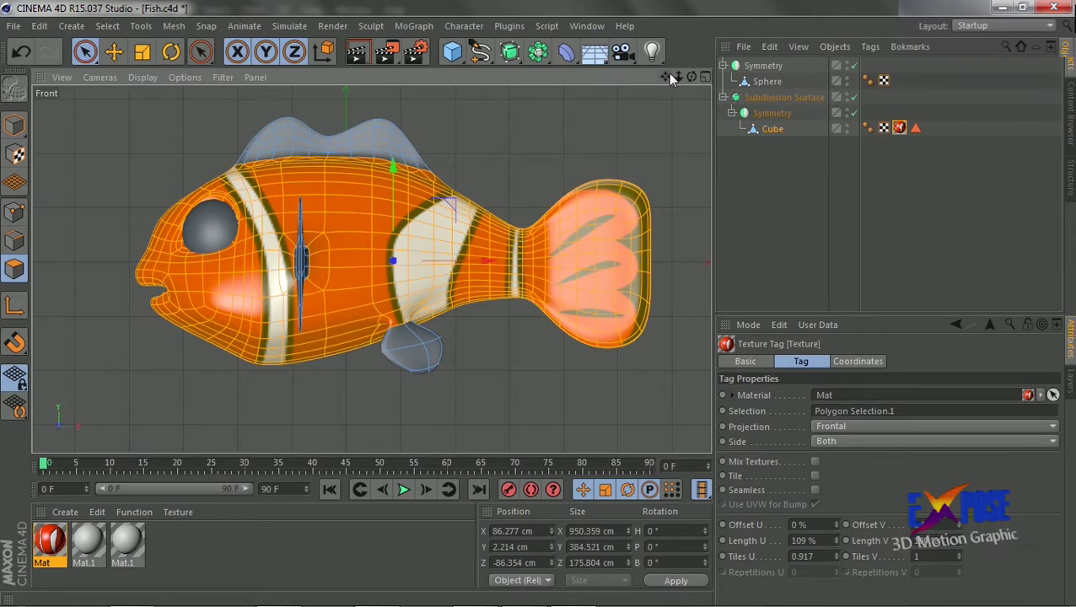
{"action": "left_click_drag", "start_coordinate": [665, 76], "coordinate": [705, 77]}
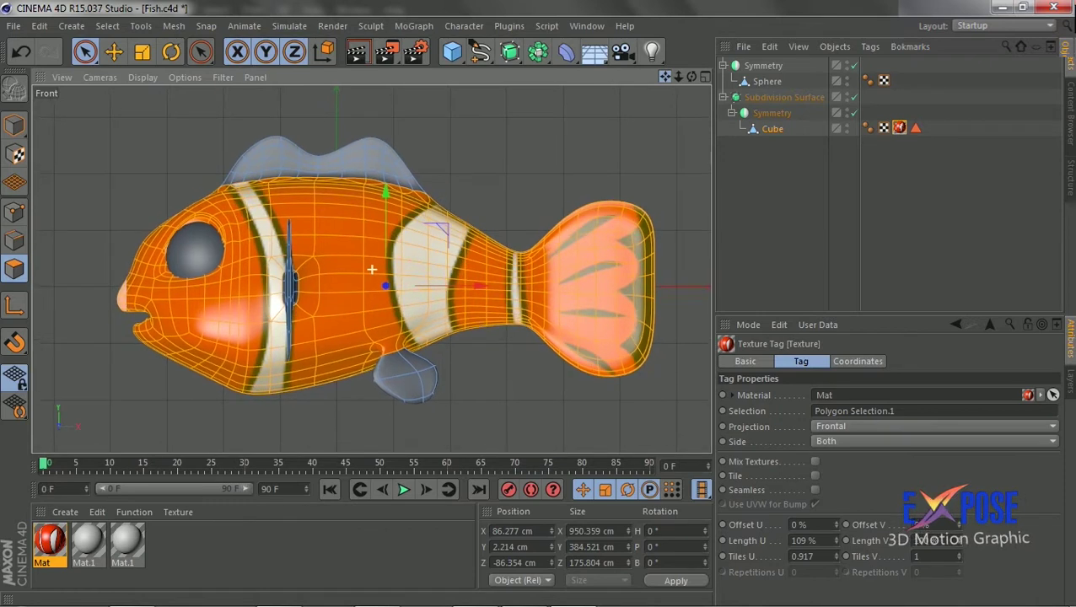
{"action": "left_click_drag", "start_coordinate": [961, 547], "coordinate": [960, 531]}
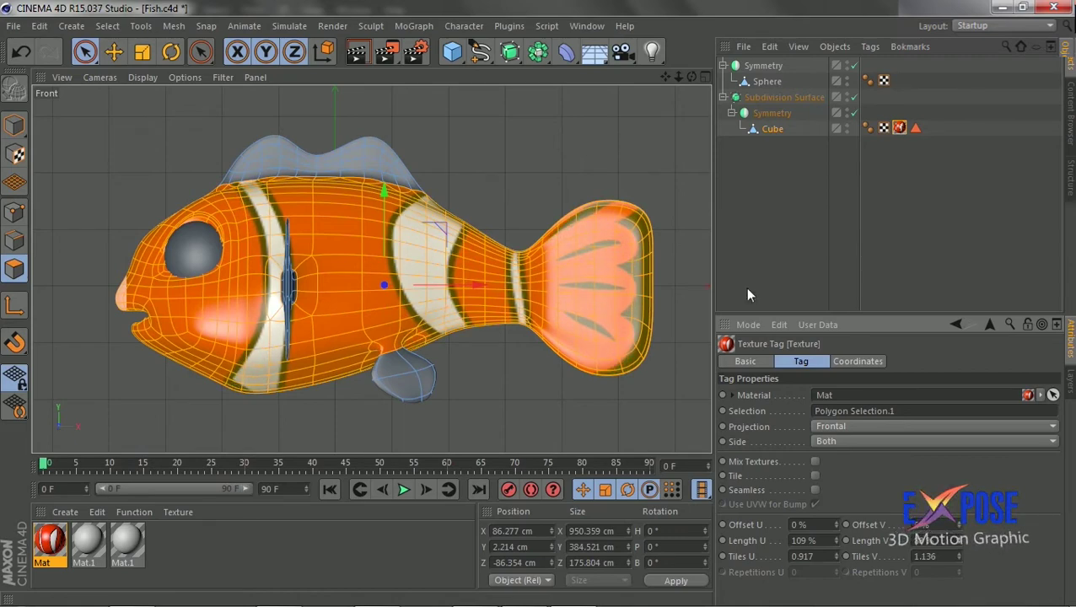
{"action": "left_click_drag", "start_coordinate": [665, 77], "coordinate": [674, 77]}
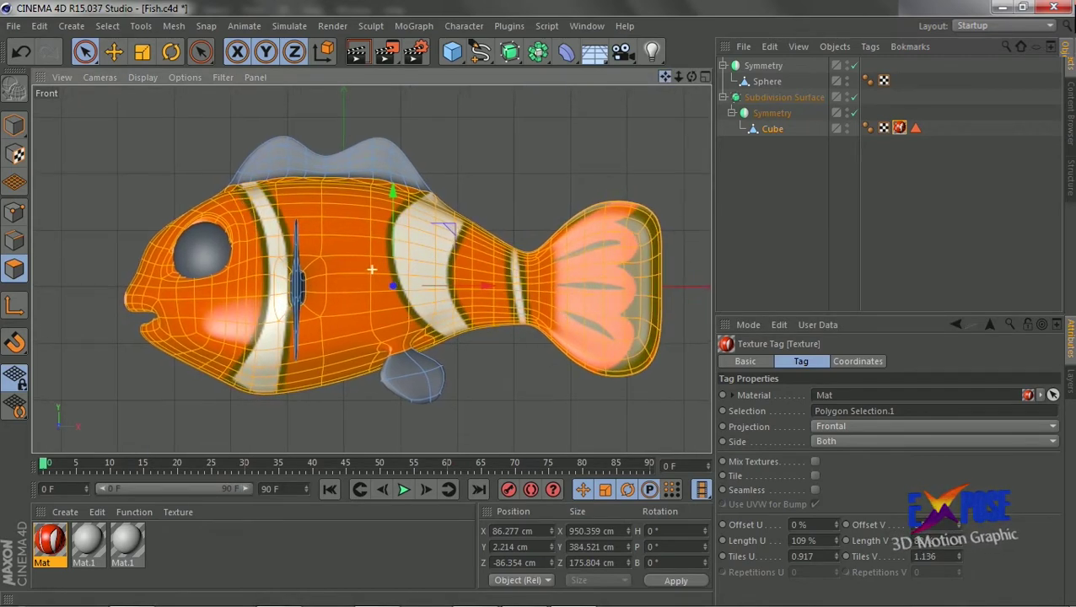
{"action": "left_click_drag", "start_coordinate": [836, 540], "coordinate": [836, 536]}
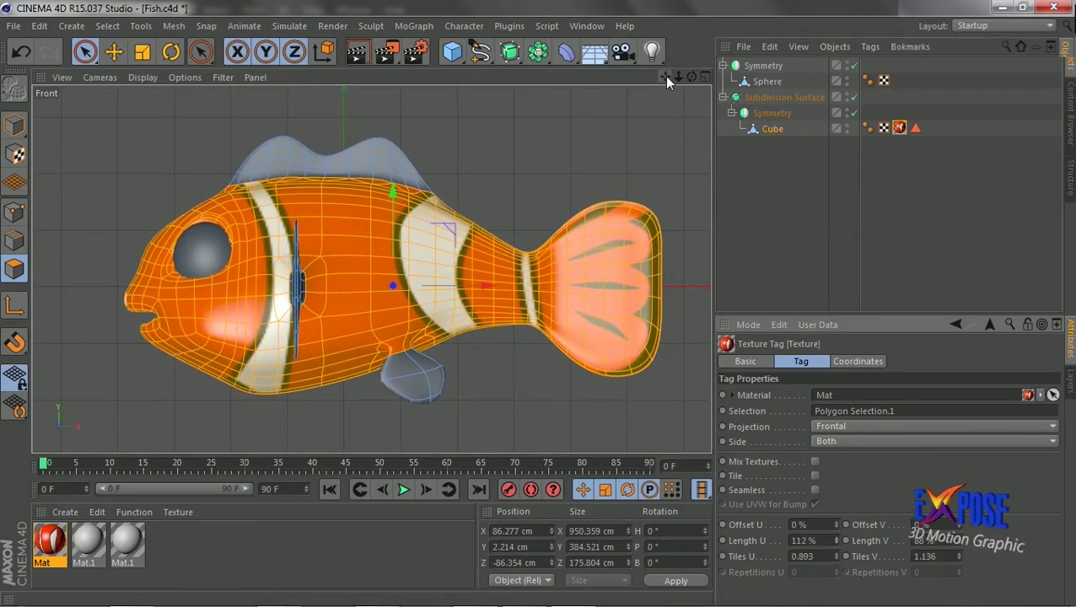
{"action": "left_click_drag", "start_coordinate": [666, 77], "coordinate": [673, 83]}
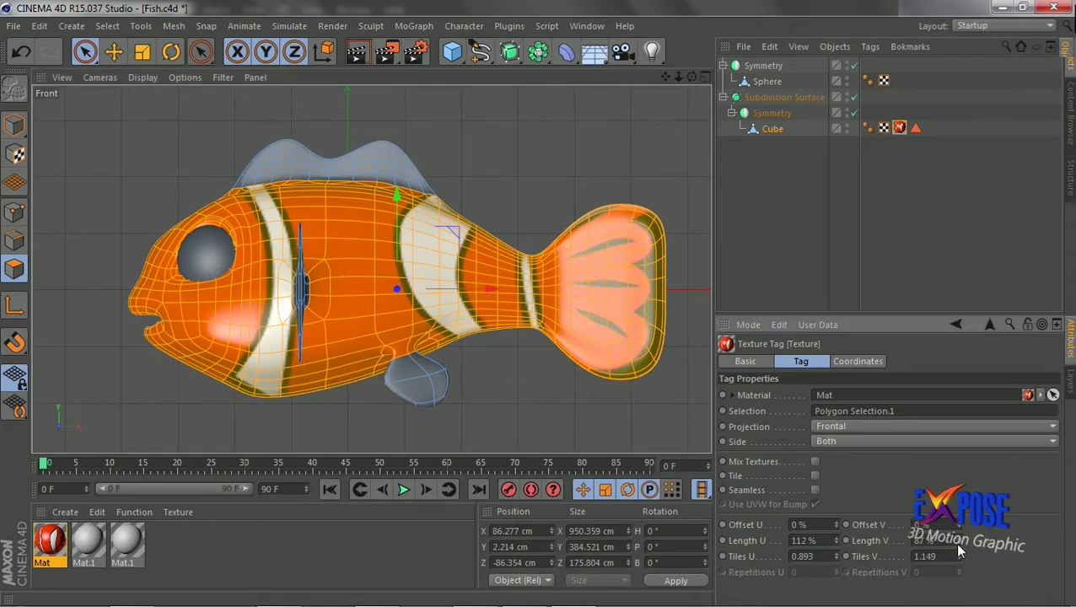
{"action": "left_click_drag", "start_coordinate": [958, 556], "coordinate": [970, 550]}
{"action": "left_click_drag", "start_coordinate": [666, 76], "coordinate": [661, 38]}
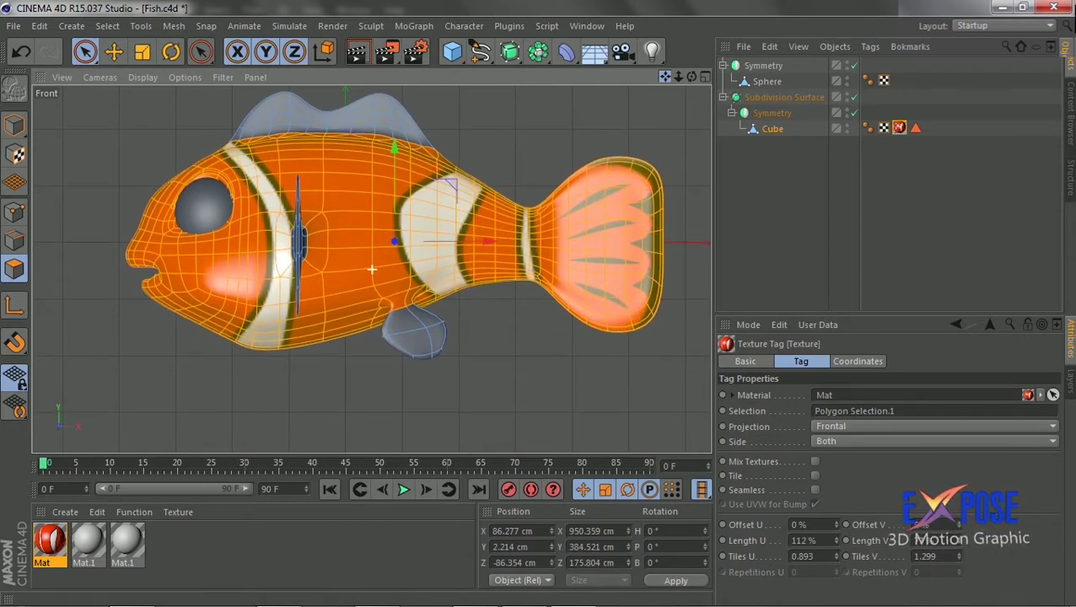
{"action": "left_click_drag", "start_coordinate": [666, 77], "coordinate": [666, 80]}
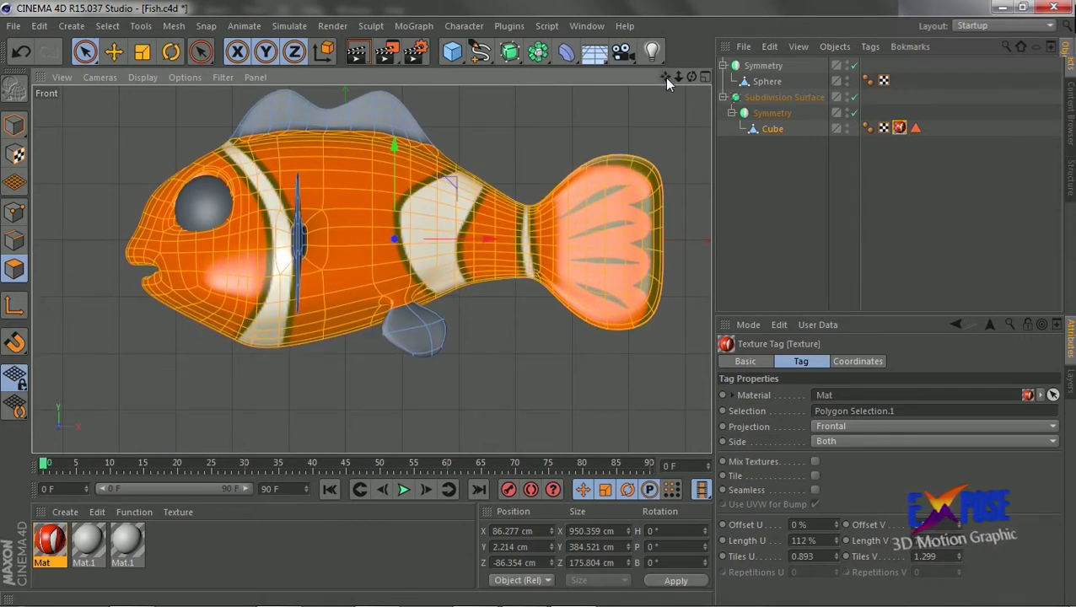
Generate UVW coordinates from the texture tag and show the model in Gouraud shading.
{"action": "right_click", "coordinate": [899, 128]}
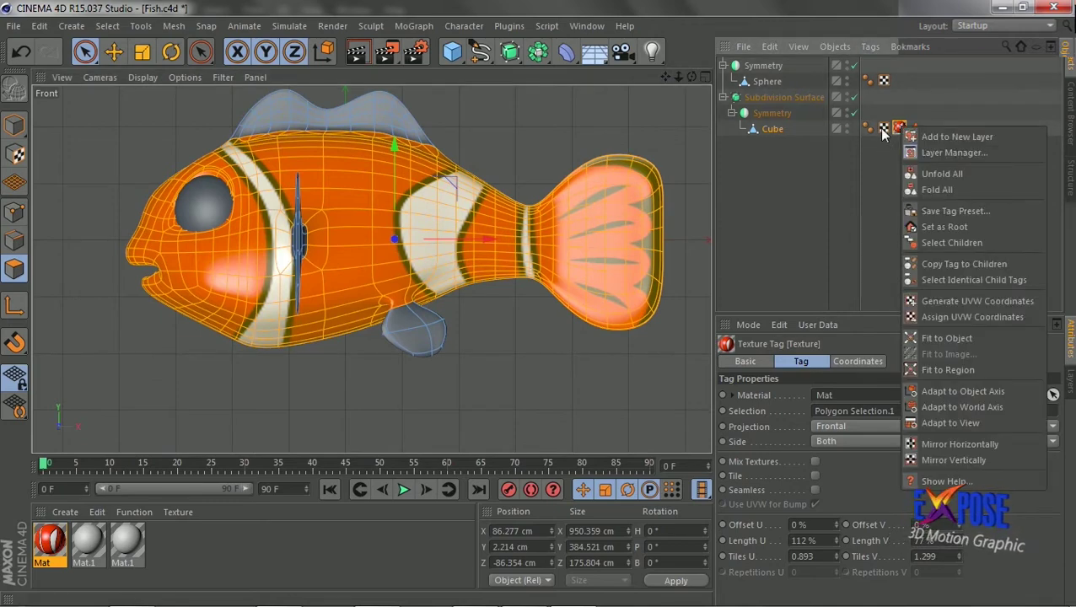
{"action": "left_click", "coordinate": [958, 314]}
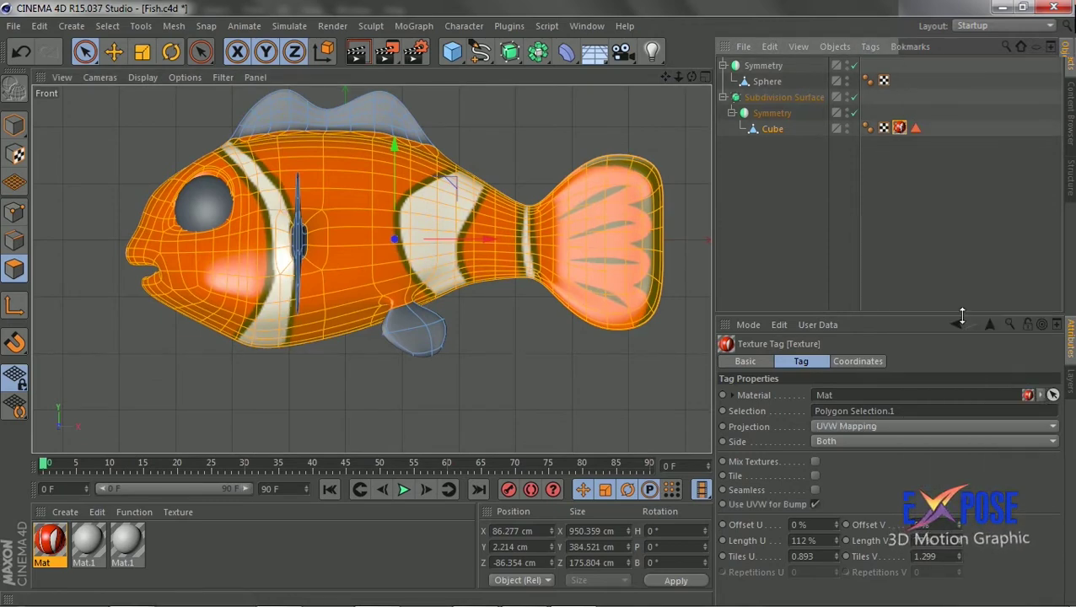
{"action": "left_click", "coordinate": [546, 381]}
{"action": "left_click", "coordinate": [703, 76]}
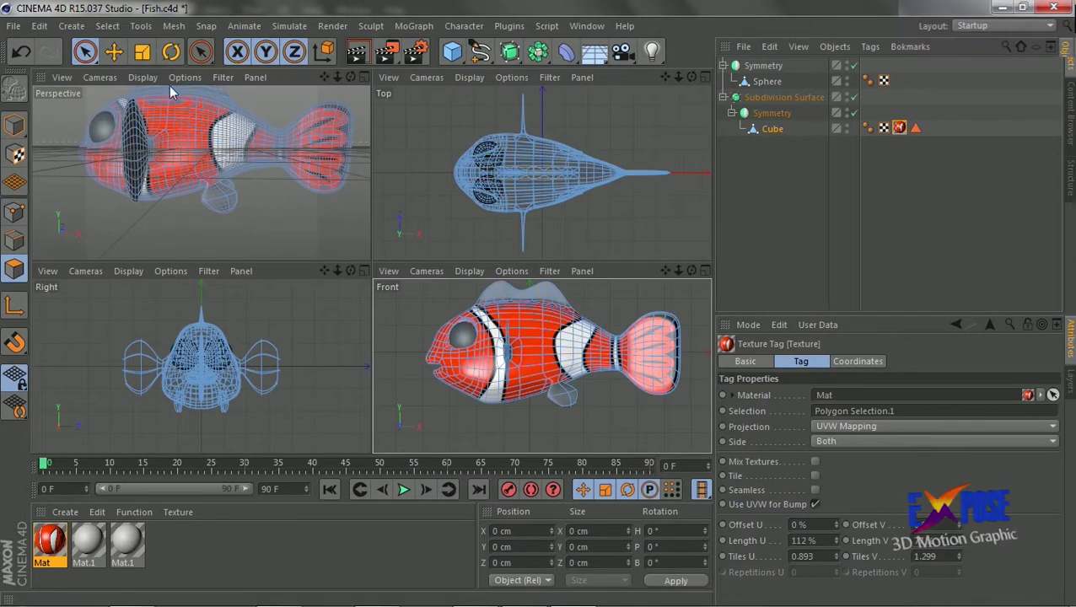
{"action": "left_click", "coordinate": [142, 77]}
{"action": "left_click", "coordinate": [145, 103]}
{"action": "left_click", "coordinate": [14, 125]}
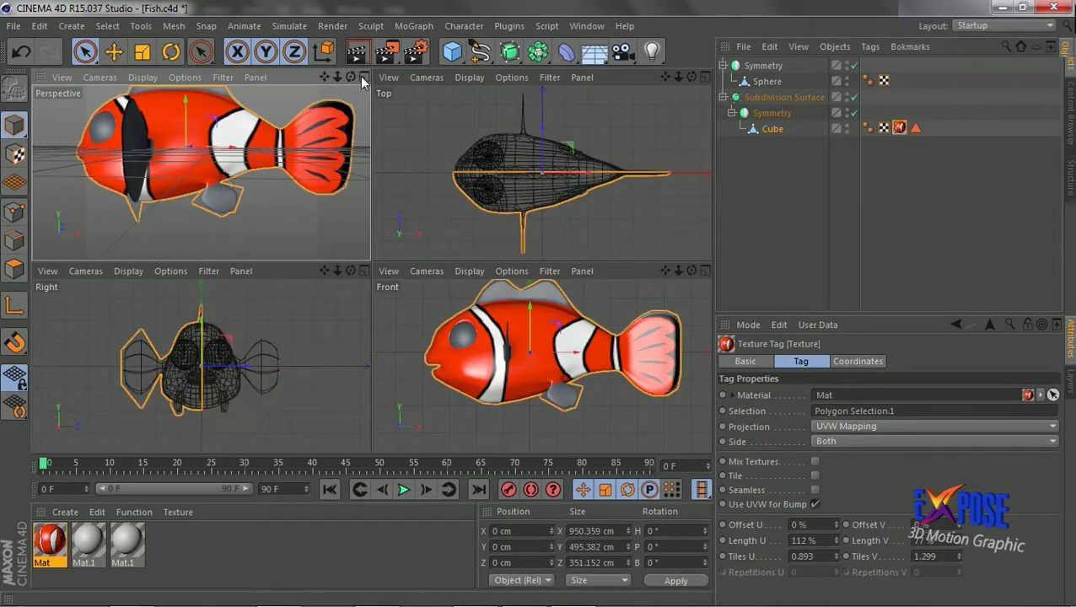
{"action": "middle_click", "coordinate": [93, 112]}
{"action": "mouse_move", "coordinate": [691, 77]}
{"action": "left_mouse_down"}
{"action": "mouse_move", "coordinate": [590, 80]}
{"action": "mouse_move", "coordinate": [675, 80]}
{"action": "left_mouse_up"}
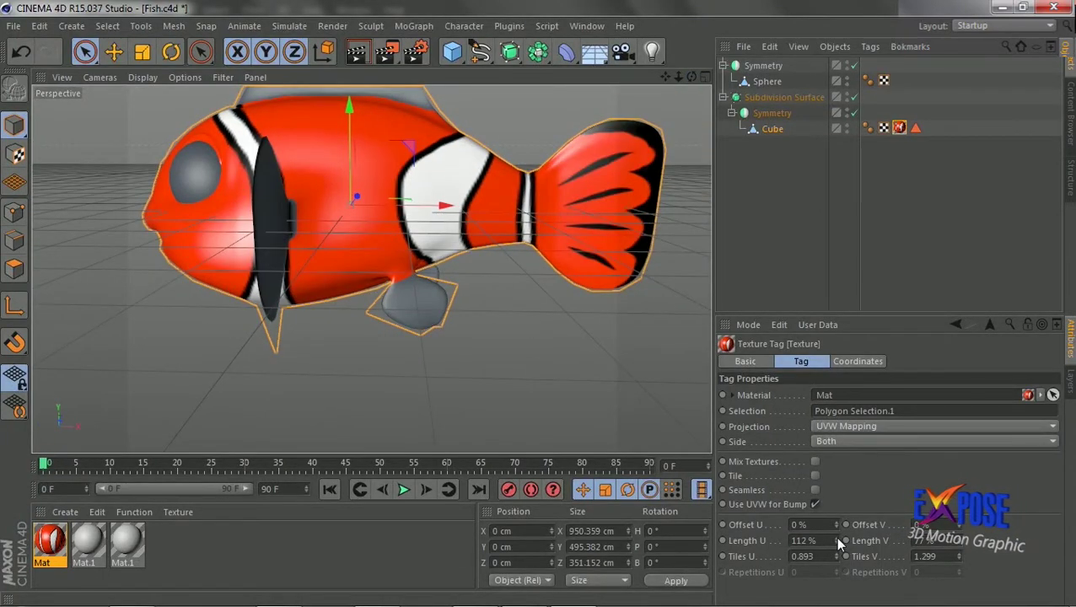
Set the texture's Length U to 113% and Offset U to -1%, then inspect it.
{"action": "left_click", "coordinate": [838, 538]}
{"action": "left_click", "coordinate": [837, 528]}
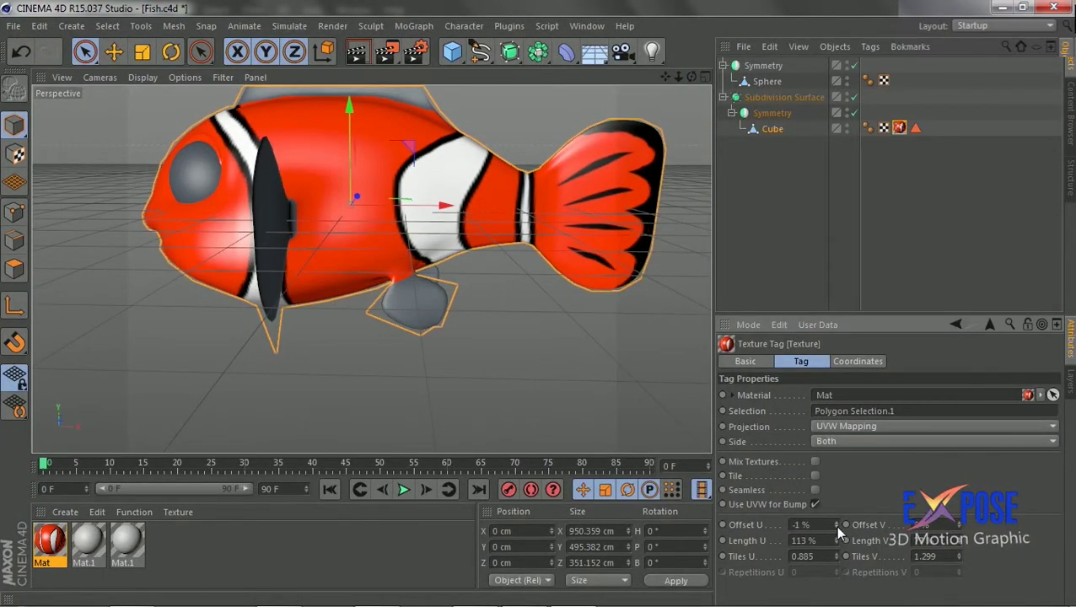
{"action": "mouse_move", "coordinate": [691, 76]}
{"action": "left_mouse_down"}
{"action": "mouse_move", "coordinate": [657, 80]}
{"action": "mouse_move", "coordinate": [666, 85]}
{"action": "left_mouse_up"}
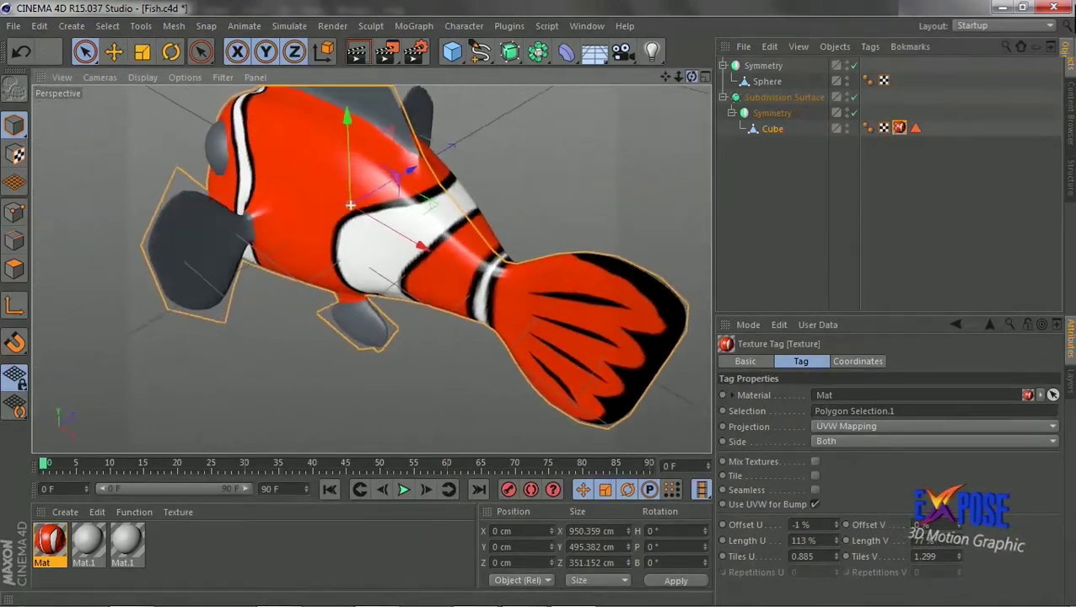
{"action": "left_click_drag", "start_coordinate": [691, 77], "coordinate": [416, 99]}
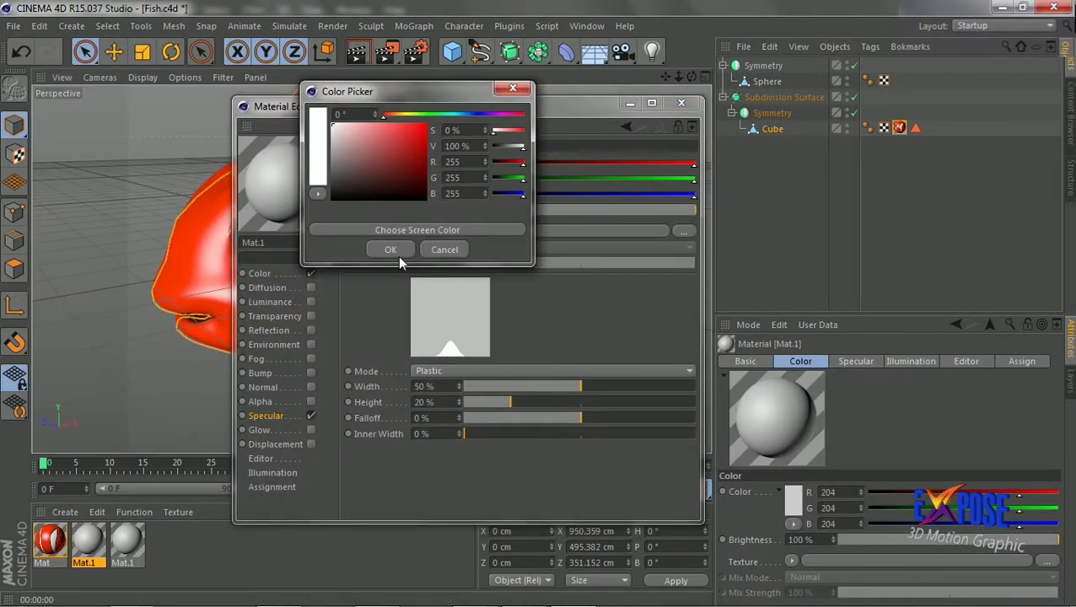
Confirm white for Mat.1 on the eyes and orbit to a three-quarter front view.
{"action": "left_click", "coordinate": [396, 255]}
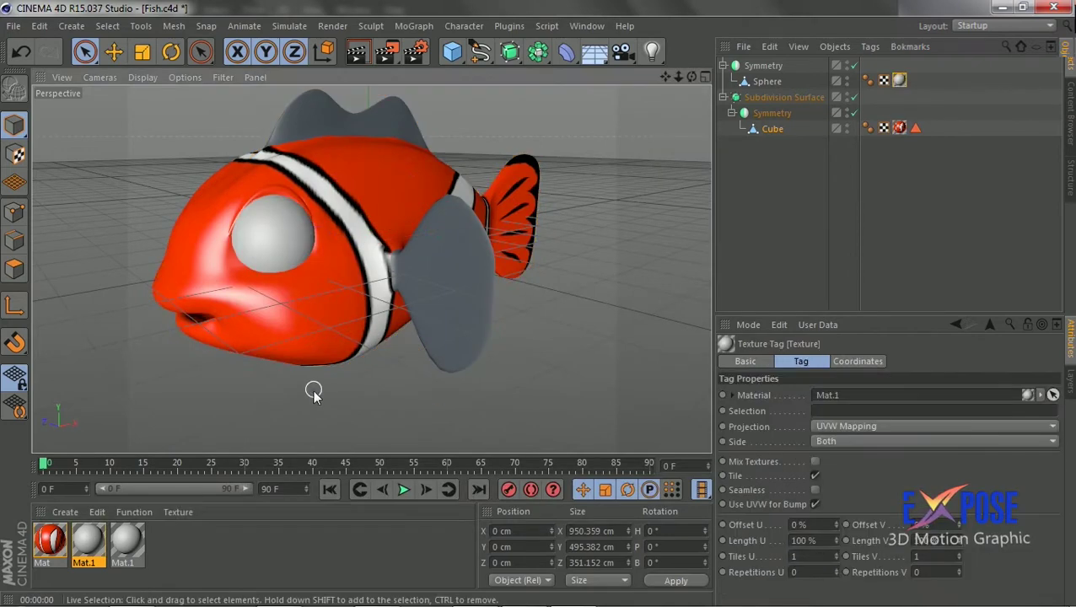
{"action": "mouse_move", "coordinate": [620, 96]}
{"action": "left_mouse_down", "text": "alt"}
{"action": "mouse_move", "coordinate": [374, 262]}
{"action": "mouse_move", "coordinate": [691, 79]}
{"action": "left_mouse_up", "text": "alt"}
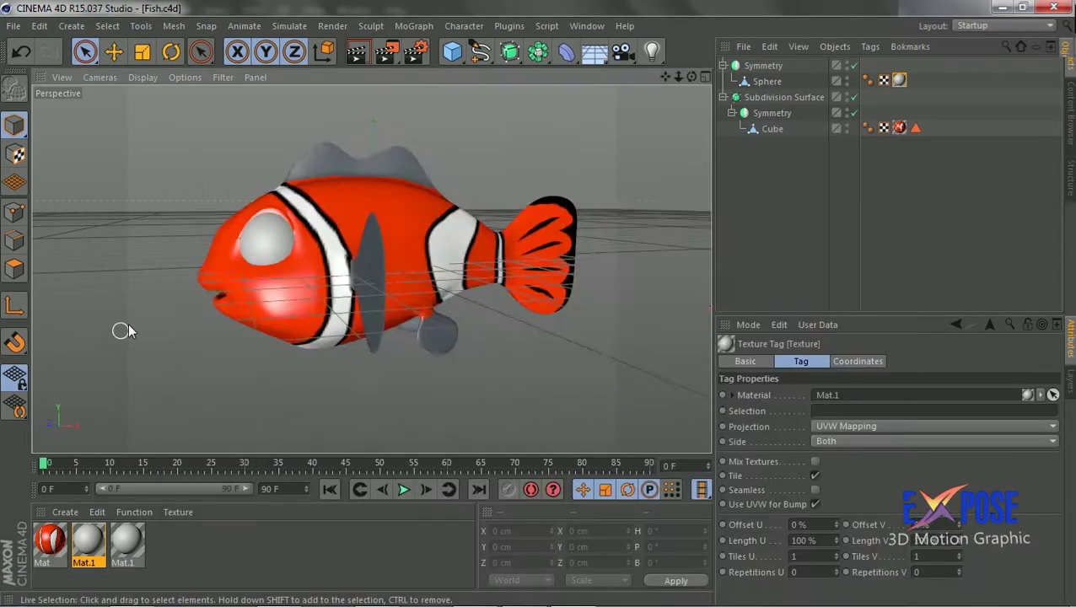
{"action": "left_click_drag", "start_coordinate": [122, 330], "coordinate": [658, 84], "text": "alt"}
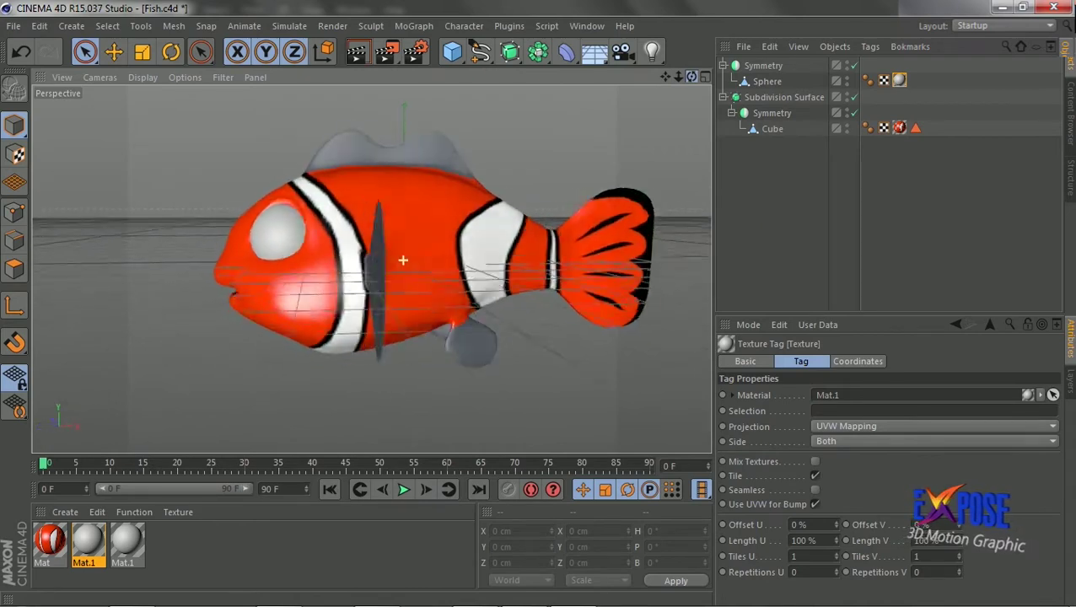
Bring Body 01.jpg forward in Photoshop and revert history to the layered version.
{"action": "left_click", "coordinate": [281, 593]}
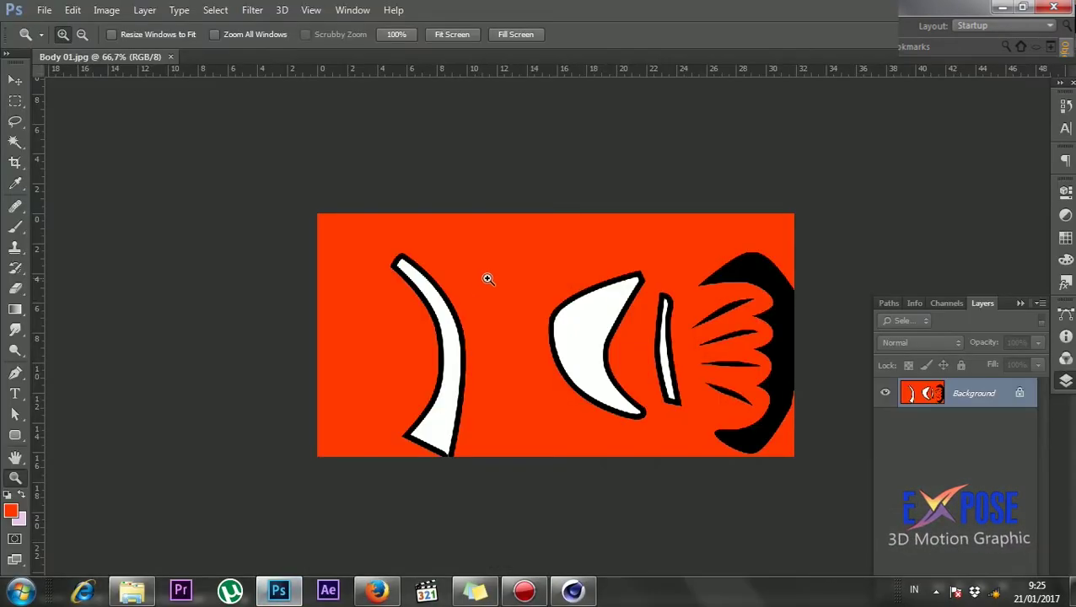
{"action": "left_click", "coordinate": [1064, 110]}
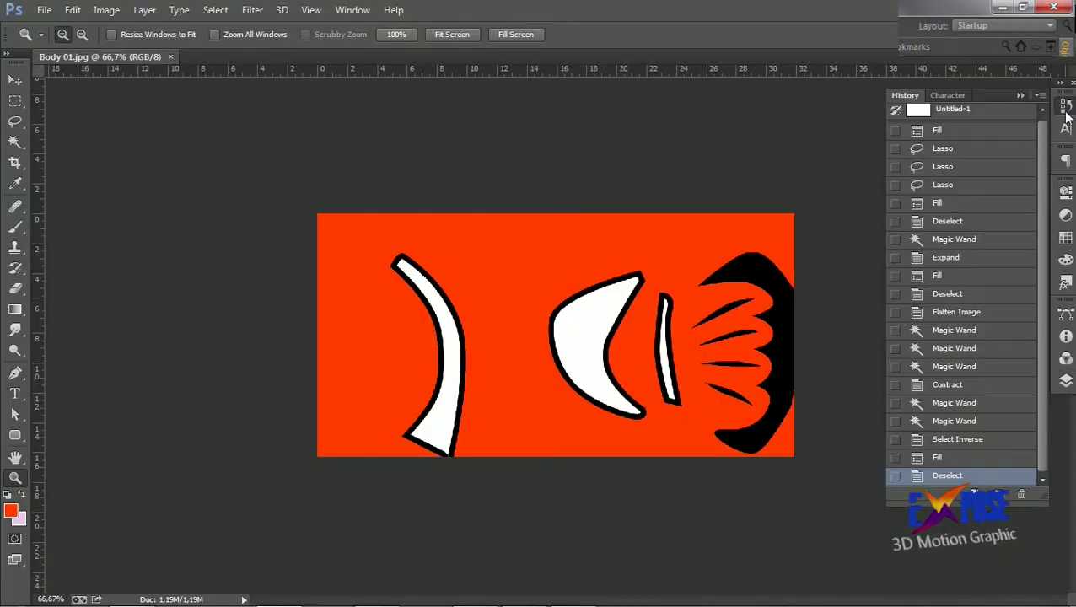
{"action": "left_click", "coordinate": [956, 439]}
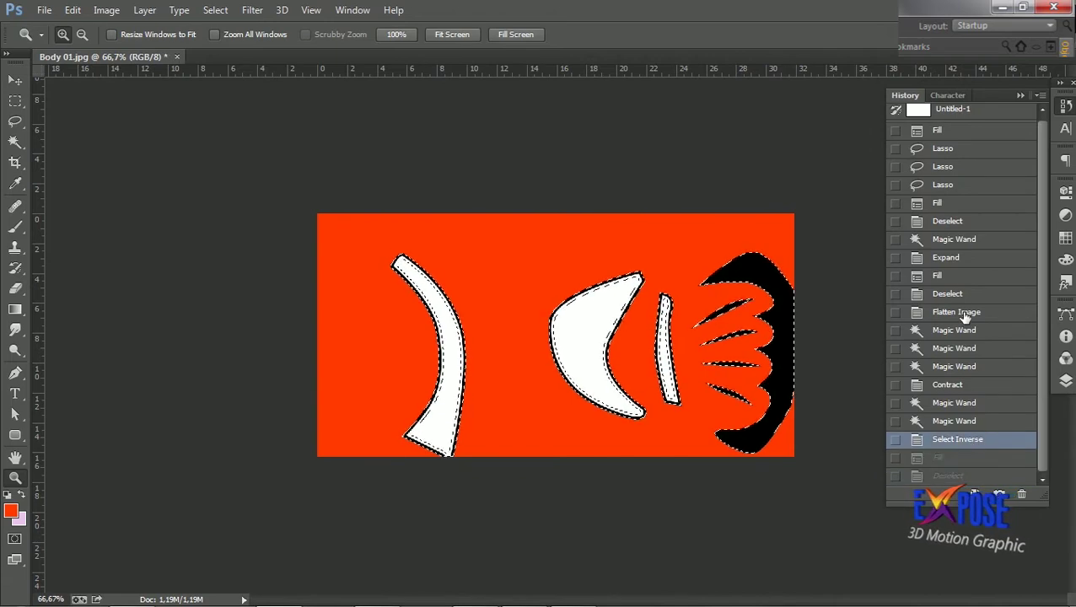
{"action": "left_click", "coordinate": [947, 293]}
{"action": "left_click", "coordinate": [1065, 381]}
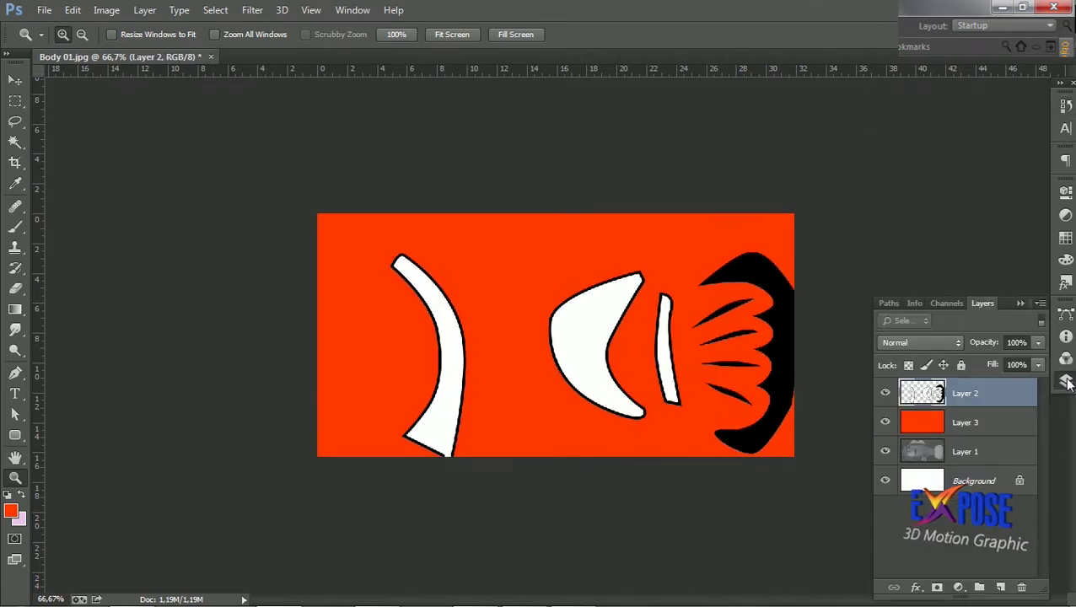
Delete the stripe Layer 2 and hide the orange Layer 3.
{"action": "left_click", "coordinate": [994, 426], "text": "shift"}
{"action": "left_click", "coordinate": [999, 395]}
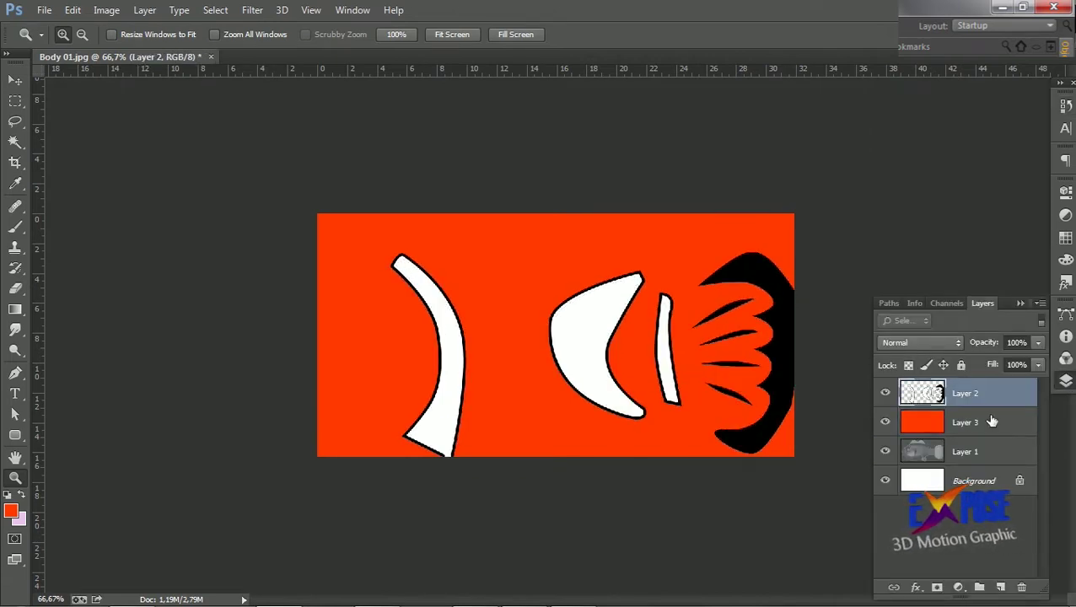
{"action": "key", "text": "Delete"}
{"action": "left_click", "coordinate": [982, 430]}
{"action": "left_click", "coordinate": [885, 393]}
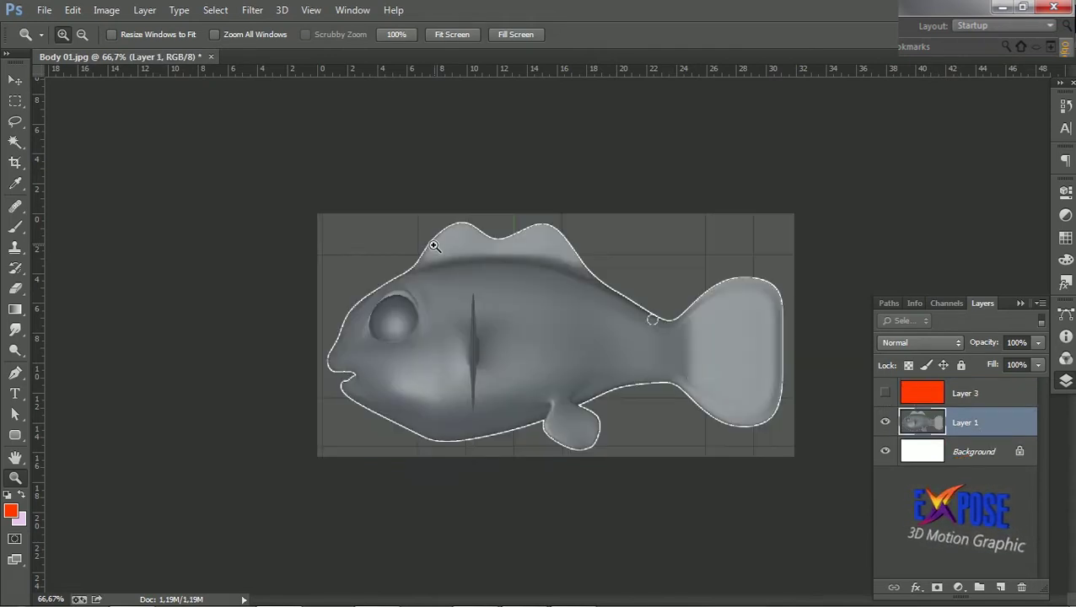
Crop the canvas to a rectangle around the dorsal fin and zoom in on it.
{"action": "key", "text": "m"}
{"action": "left_click_drag", "start_coordinate": [390, 214], "coordinate": [611, 281], "text": "alt+shift"}
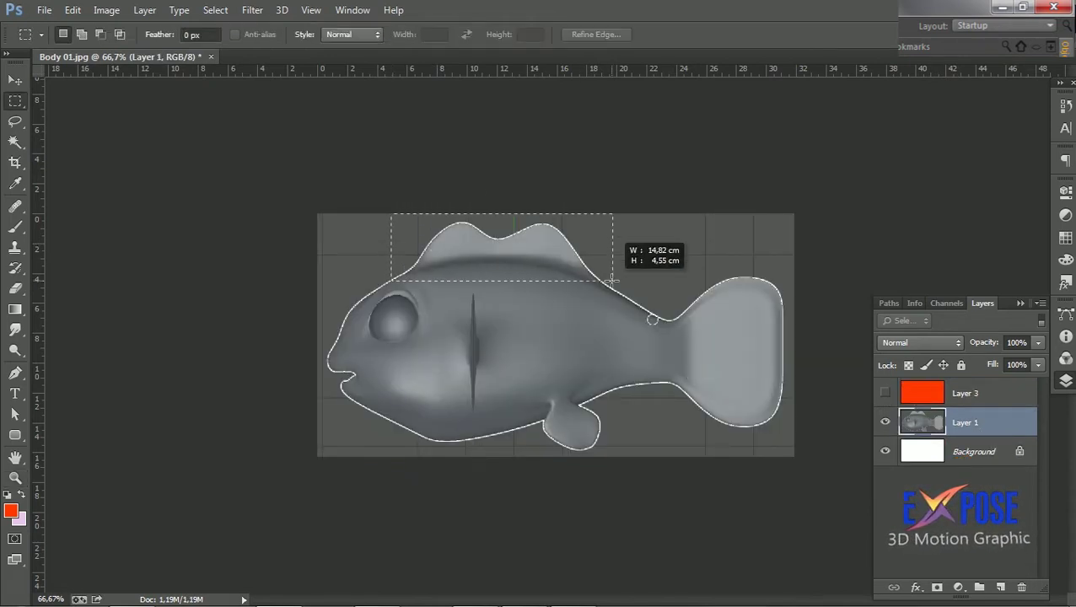
{"action": "key", "text": "c"}
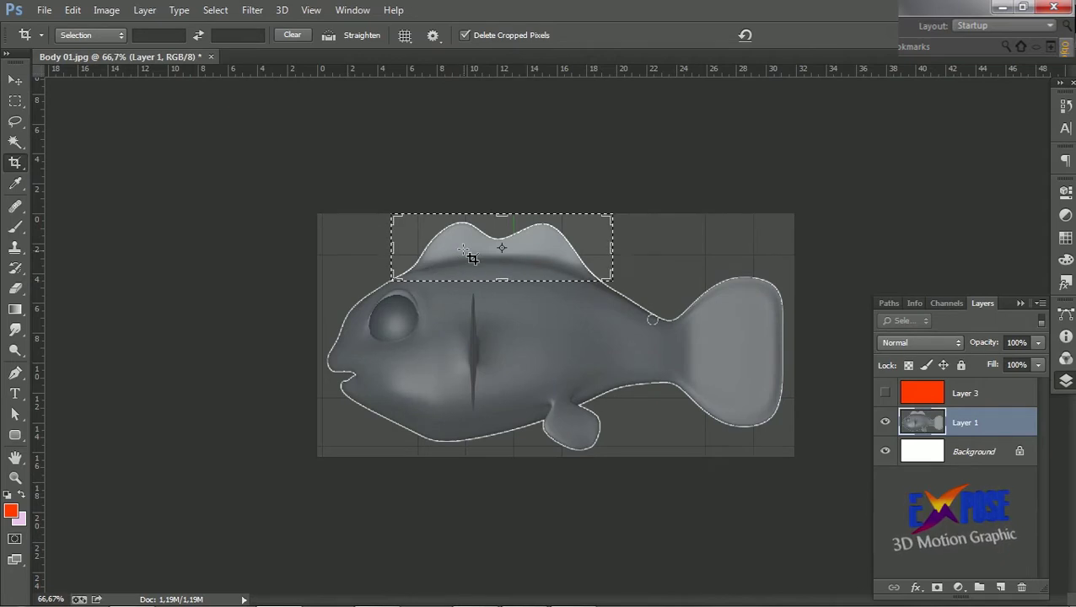
{"action": "key", "text": "Return"}
{"action": "key", "text": "z"}
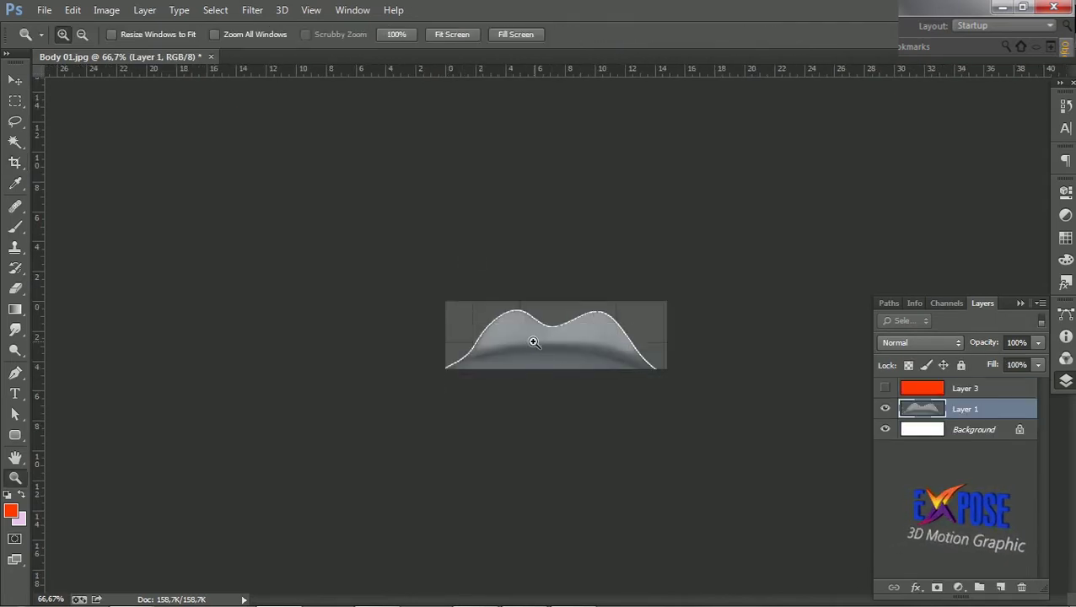
{"action": "left_click", "coordinate": [531, 341]}
{"action": "left_click", "coordinate": [531, 342]}
{"action": "left_click", "coordinate": [531, 341]}
Trace a curved band with four slits along the top fin's edge using the Pen tool.
{"action": "key", "text": "p"}
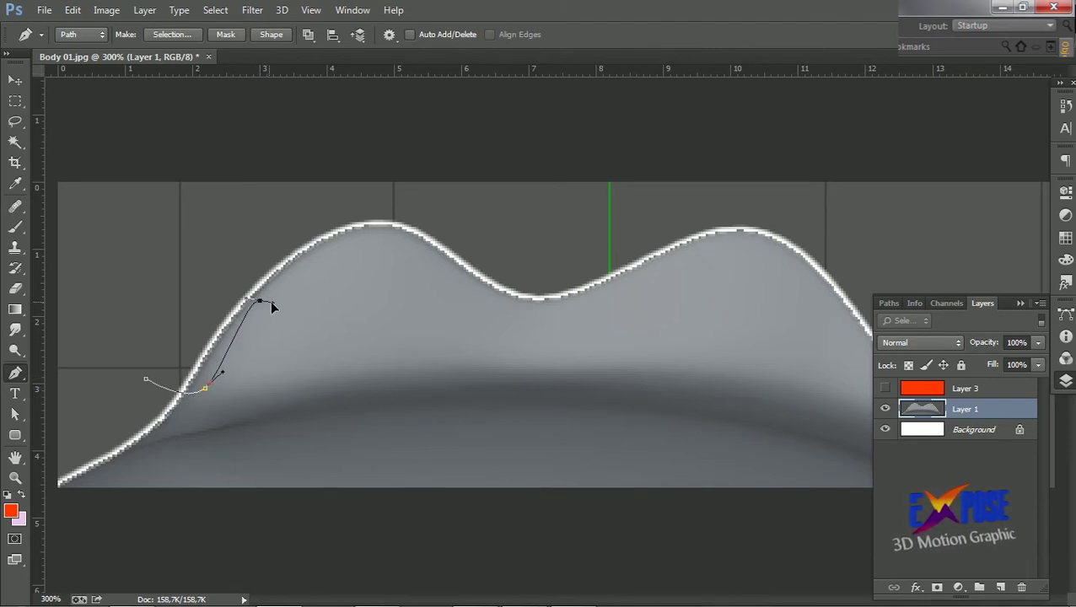
{"action": "left_click_drag", "start_coordinate": [271, 303], "coordinate": [289, 300]}
{"action": "left_click_drag", "start_coordinate": [329, 263], "coordinate": [355, 247]}
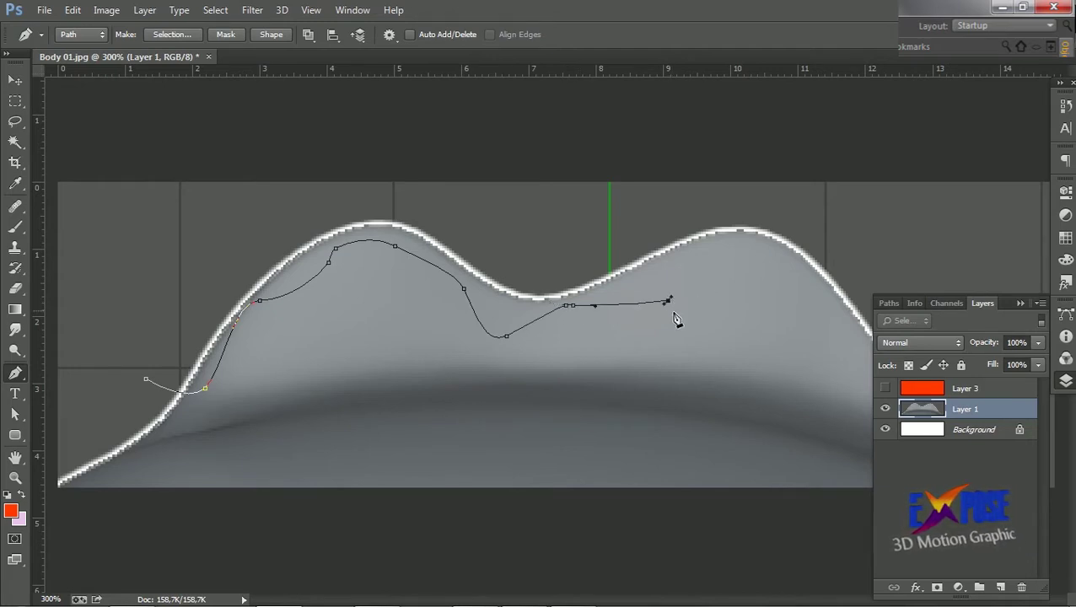
{"action": "left_click", "coordinate": [1066, 107]}
{"action": "left_click", "coordinate": [970, 439]}
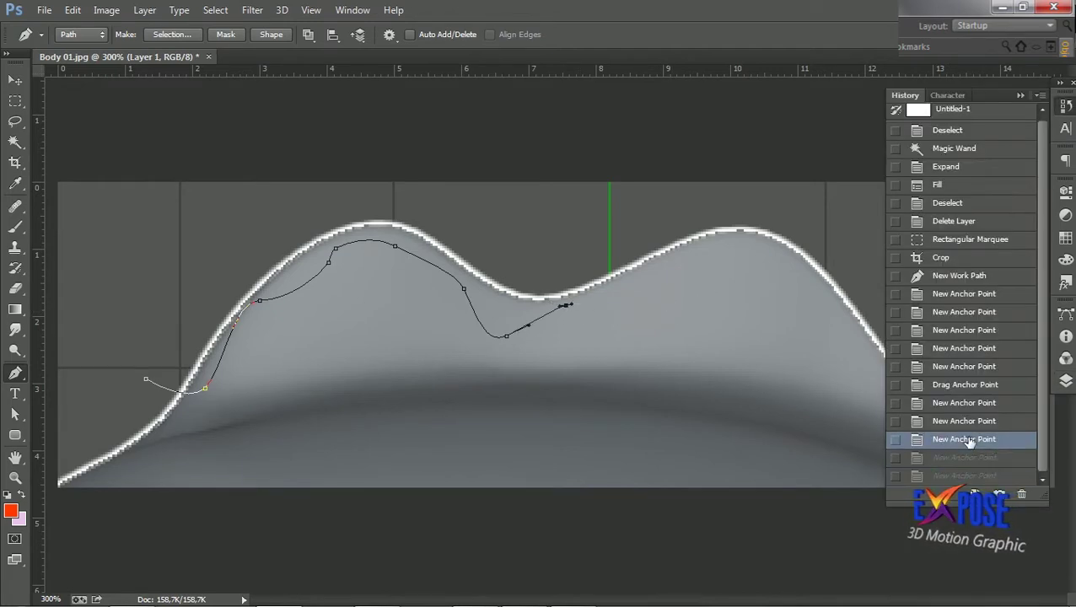
{"action": "key", "text": "ctrl+alt+z"}
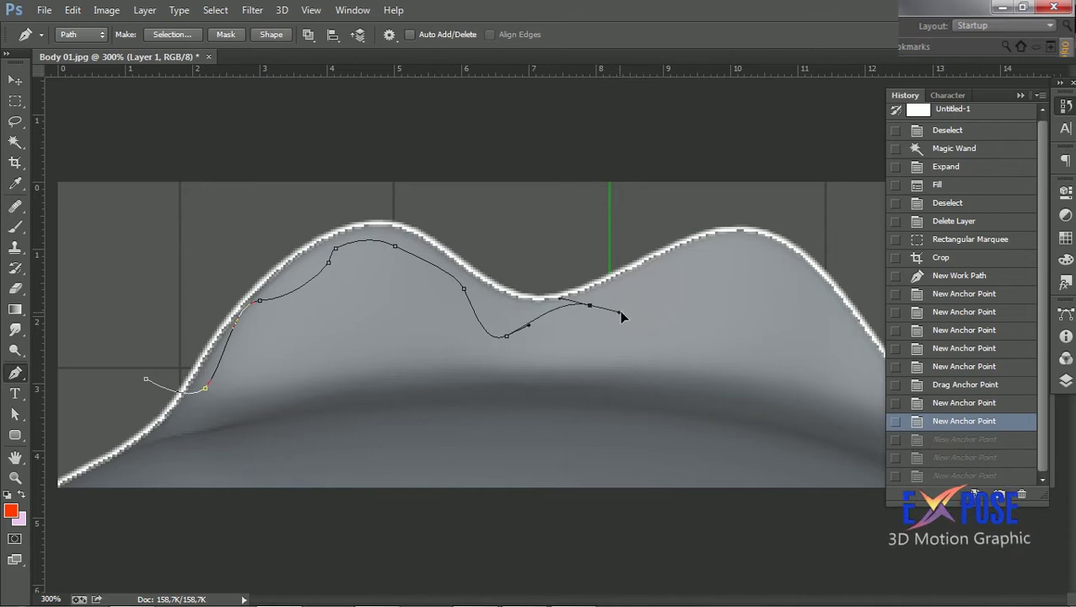
{"action": "left_click_drag", "start_coordinate": [653, 276], "coordinate": [656, 259]}
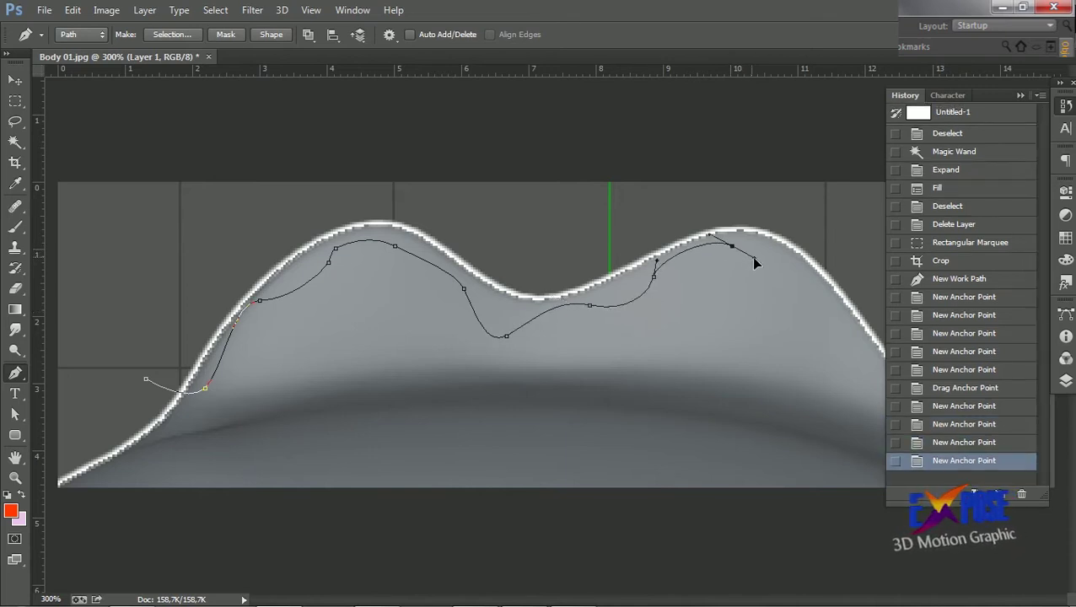
{"action": "left_click_drag", "start_coordinate": [794, 289], "coordinate": [819, 289]}
{"action": "left_click", "coordinate": [871, 360]}
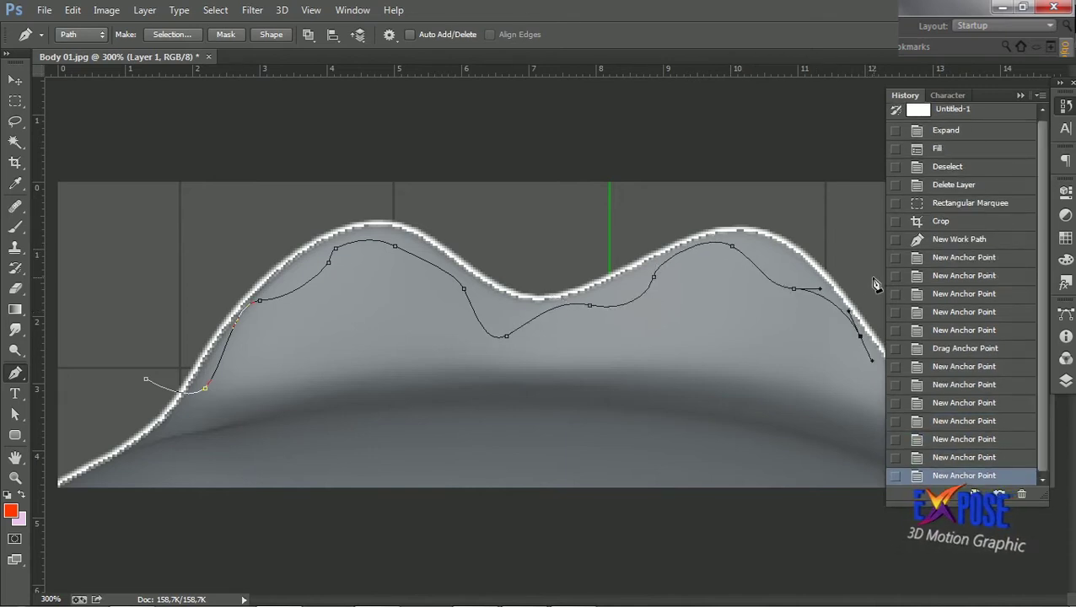
{"action": "left_click", "coordinate": [941, 334]}
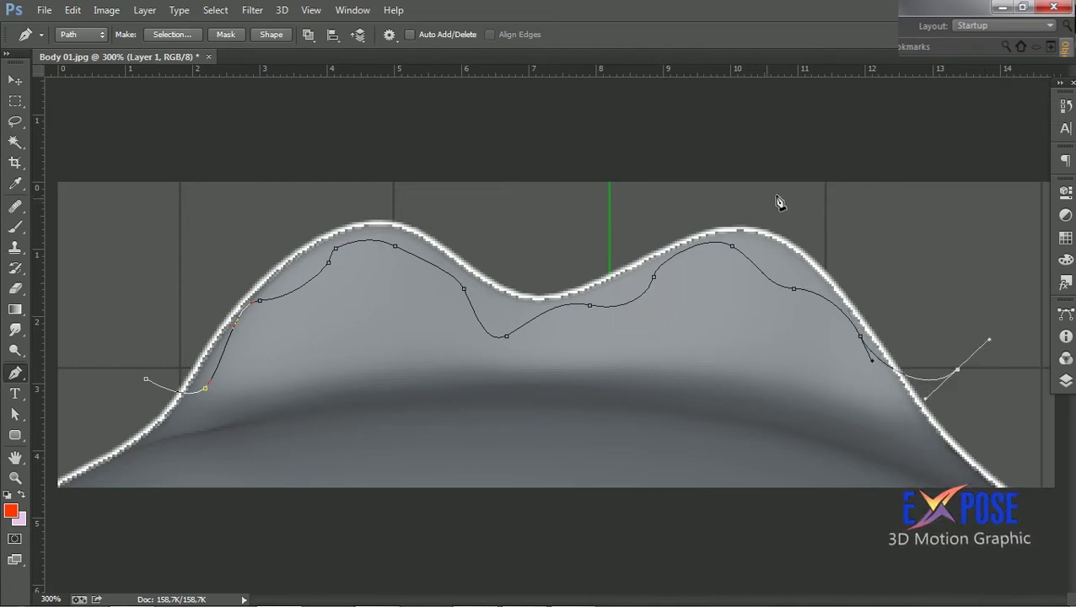
{"action": "left_click_drag", "start_coordinate": [280, 208], "coordinate": [165, 246]}
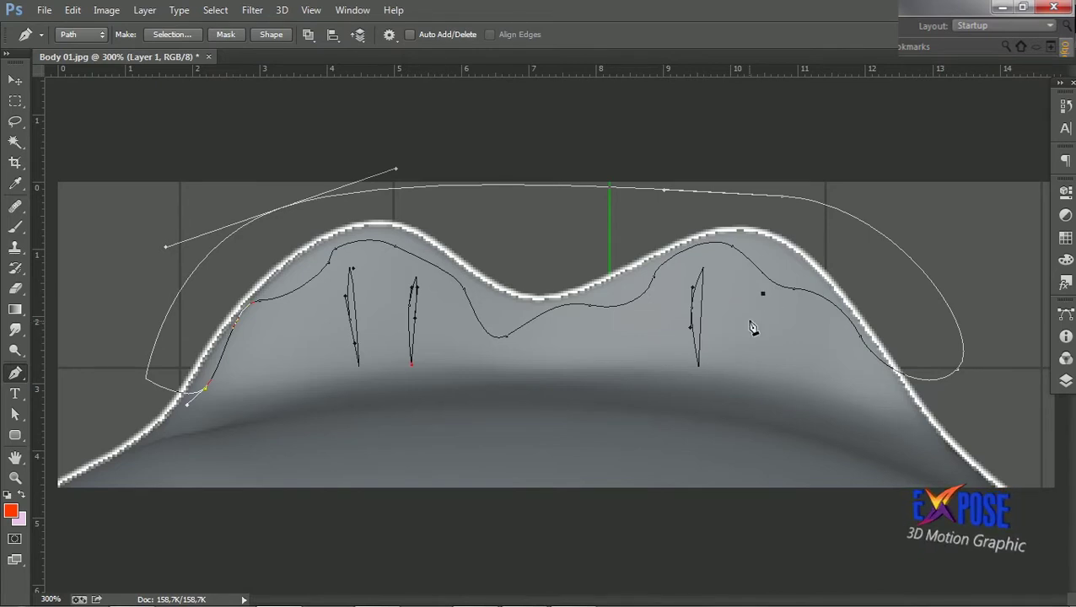
{"action": "left_click", "coordinate": [741, 378]}
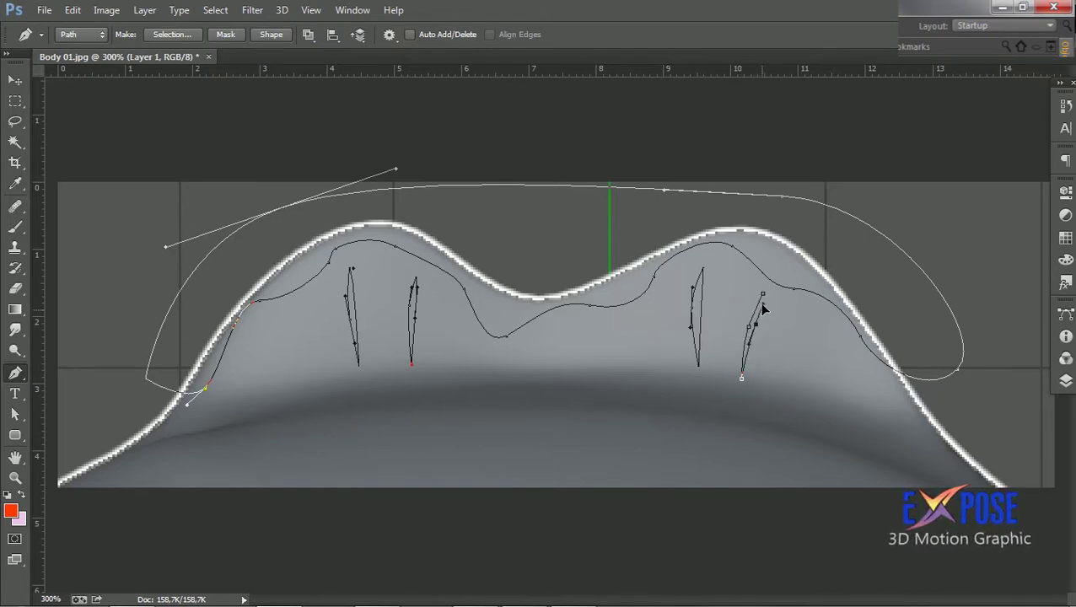
Show Layer 3 again and load the Work Path as a selection.
{"action": "left_click", "coordinate": [1066, 381]}
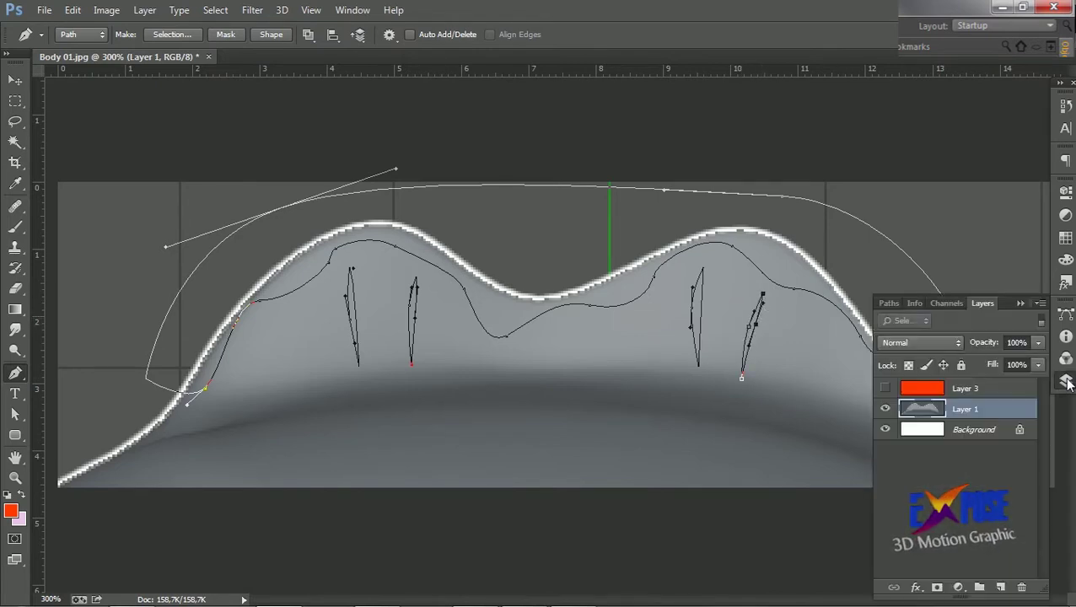
{"action": "left_click", "coordinate": [885, 388]}
{"action": "left_click", "coordinate": [888, 302]}
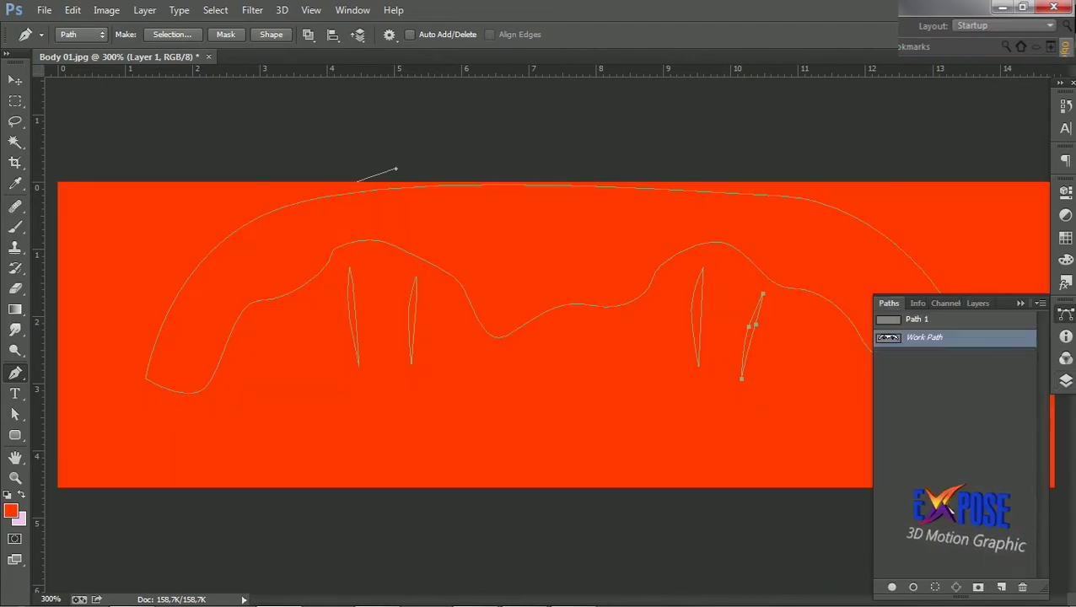
{"action": "left_click", "coordinate": [934, 588]}
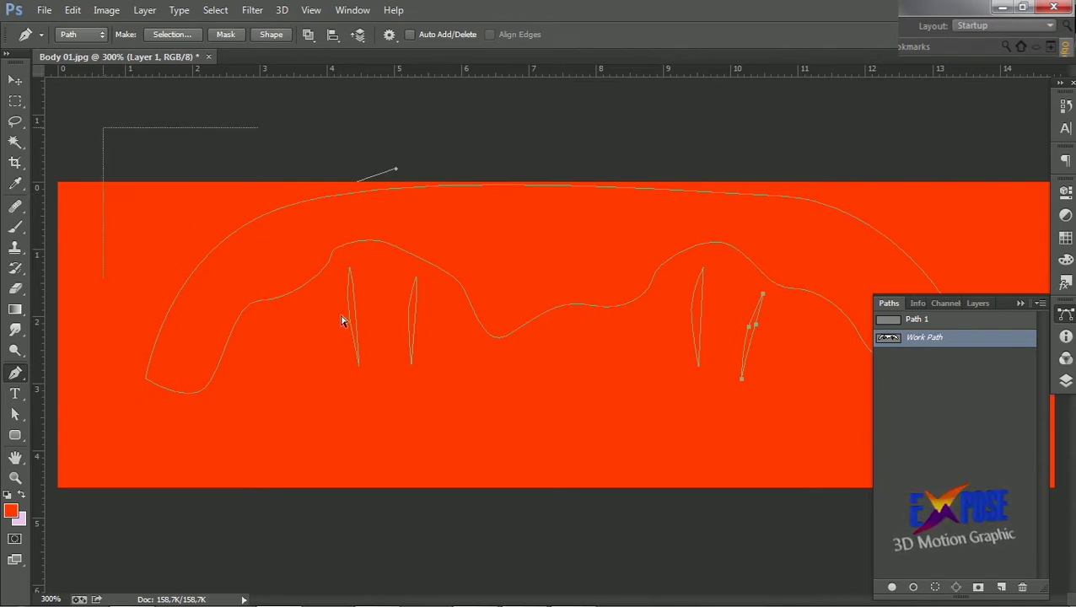
{"action": "left_click_drag", "start_coordinate": [341, 321], "coordinate": [1072, 528], "text": "ctrl"}
{"action": "left_click", "coordinate": [935, 588]}
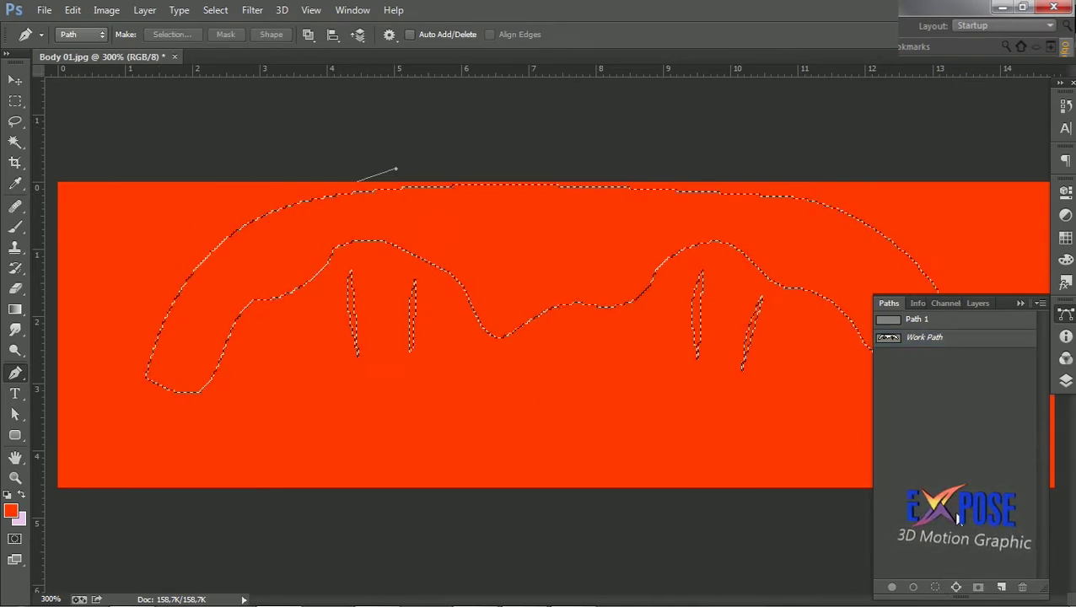
Fill the selection with black on a new layer, deselect, and zoom out to 100%.
{"action": "left_click", "coordinate": [1066, 380]}
{"action": "left_click", "coordinate": [1000, 587]}
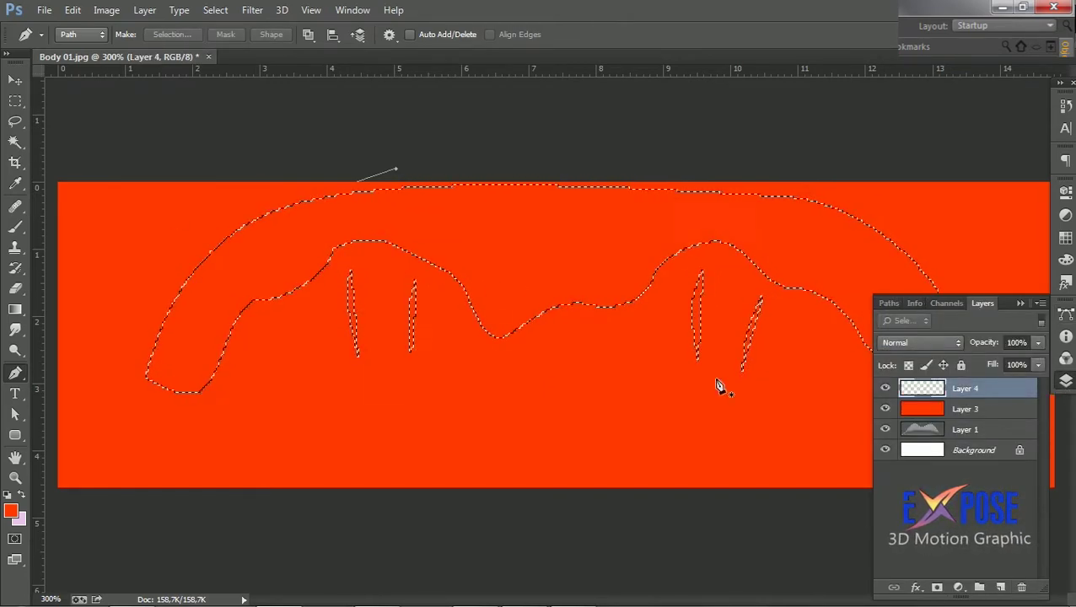
{"action": "left_click", "coordinate": [73, 10]}
{"action": "left_click", "coordinate": [81, 236]}
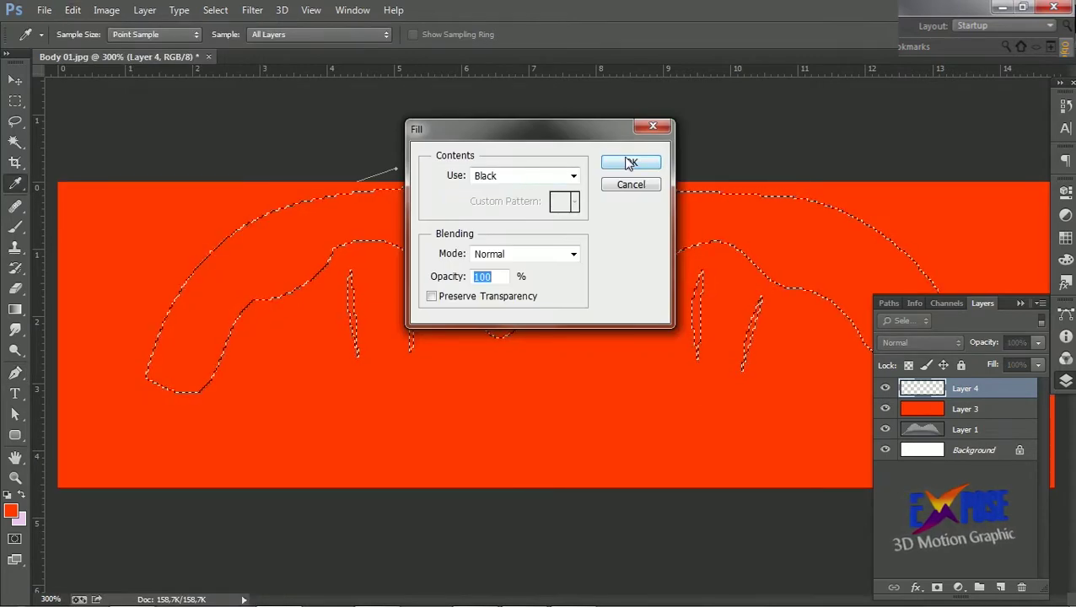
{"action": "left_click", "coordinate": [624, 160]}
{"action": "key", "text": "ctrl+d"}
{"action": "key", "text": "z"}
{"action": "left_click", "coordinate": [538, 197], "text": "alt"}
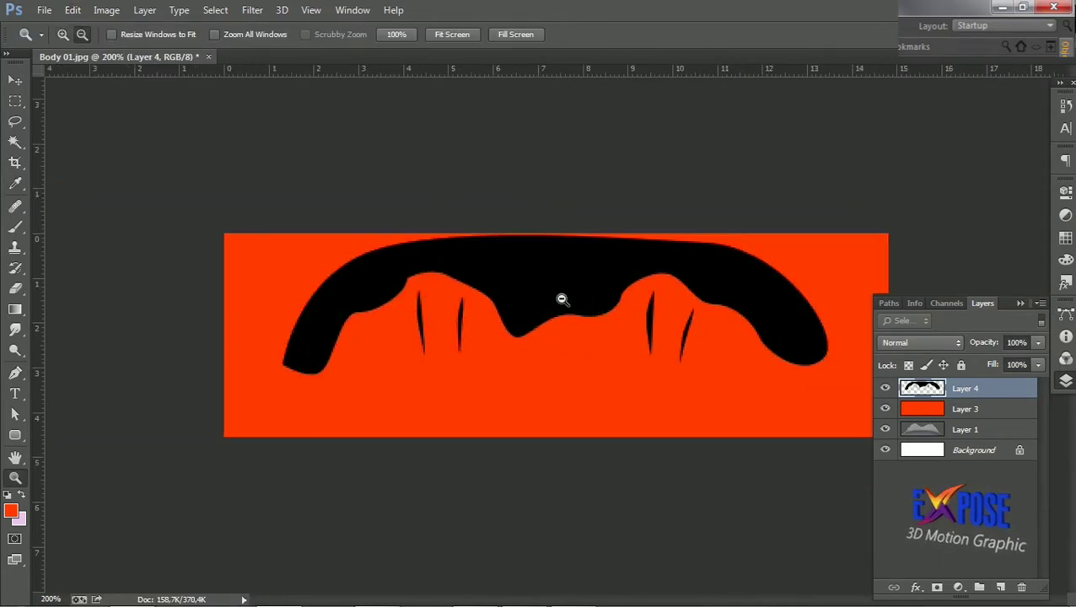
{"action": "left_click", "coordinate": [561, 298], "text": "alt"}
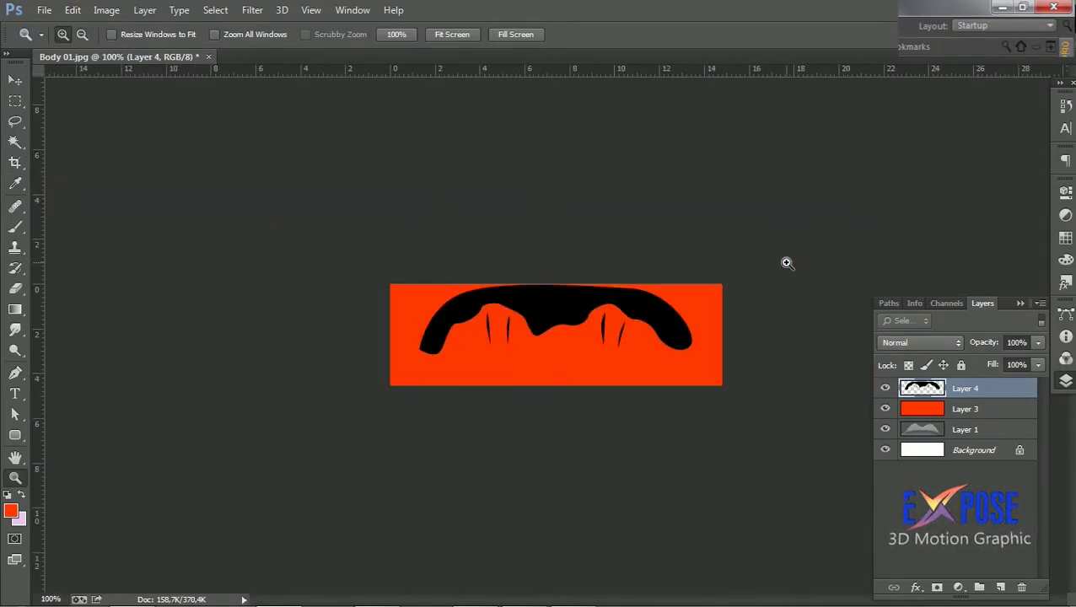
Save the texture as JPEG Body 01.jpg at maximum quality.
{"action": "left_click", "coordinate": [43, 10]}
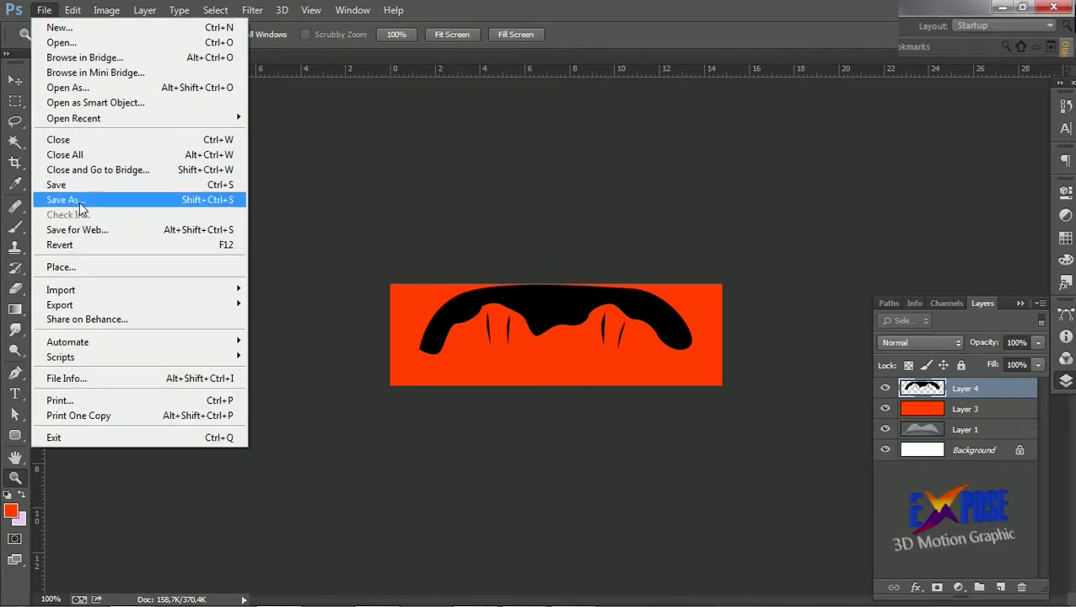
{"action": "left_click", "coordinate": [63, 200]}
{"action": "left_click", "coordinate": [435, 433]}
{"action": "left_click", "coordinate": [248, 272]}
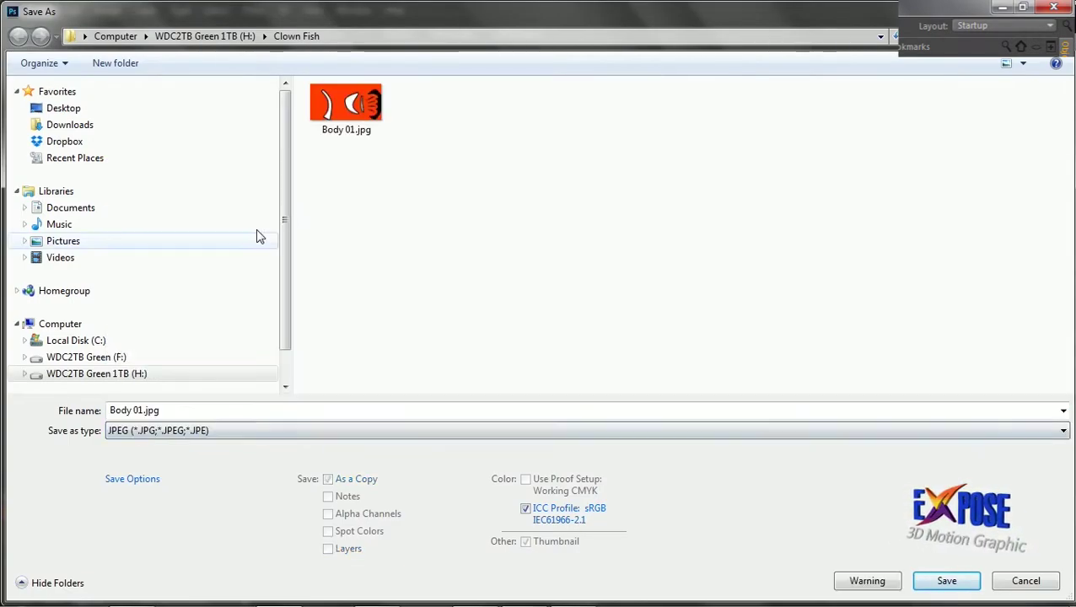
{"action": "left_click", "coordinate": [222, 409]}
{"action": "key", "text": "shift+Home"}
{"action": "key", "text": "shift+Right"}
{"action": "key", "text": "shift+Right"}
{"action": "key", "text": "shift+Right"}
{"action": "key", "text": "Return"}
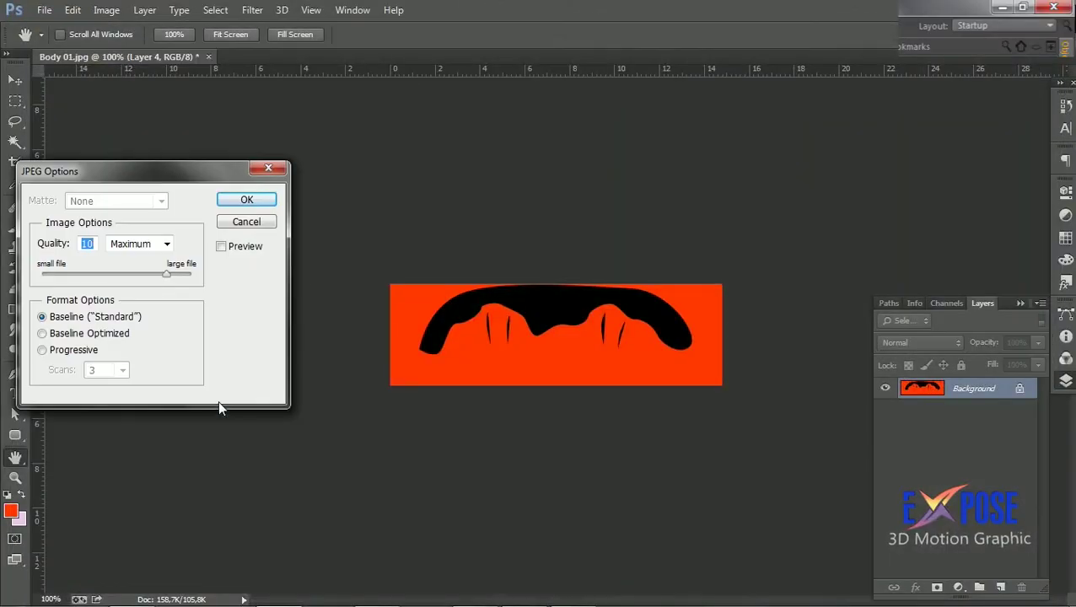
{"action": "left_click", "coordinate": [235, 201]}
Back in Cinema 4D, maximise the side view with Gouraud Shading (Lines).
{"action": "left_click", "coordinate": [572, 591]}
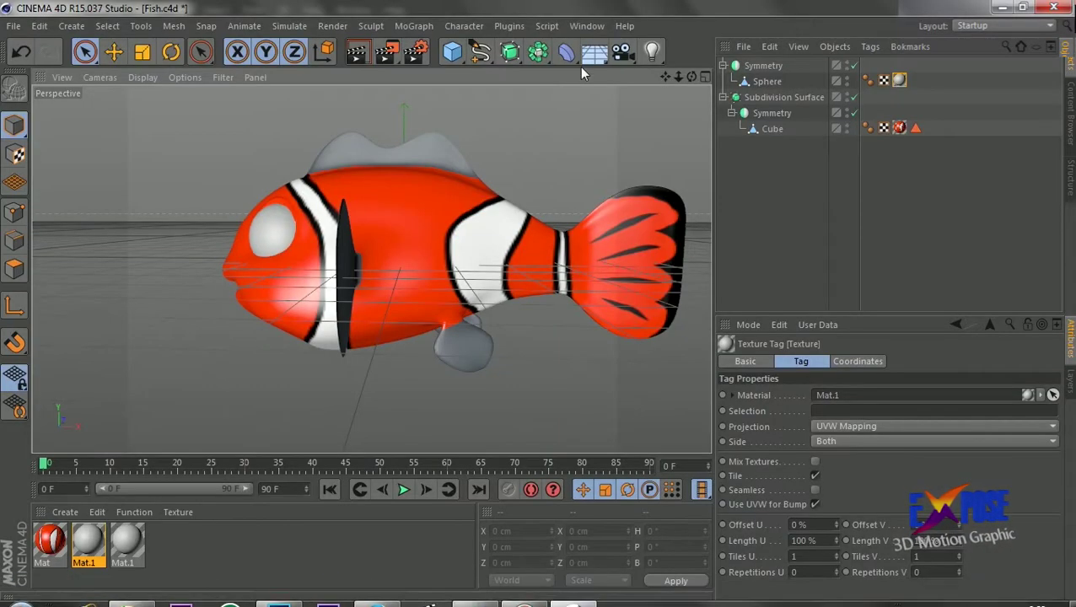
{"action": "key", "text": "F5"}
{"action": "middle_click", "coordinate": [324, 308]}
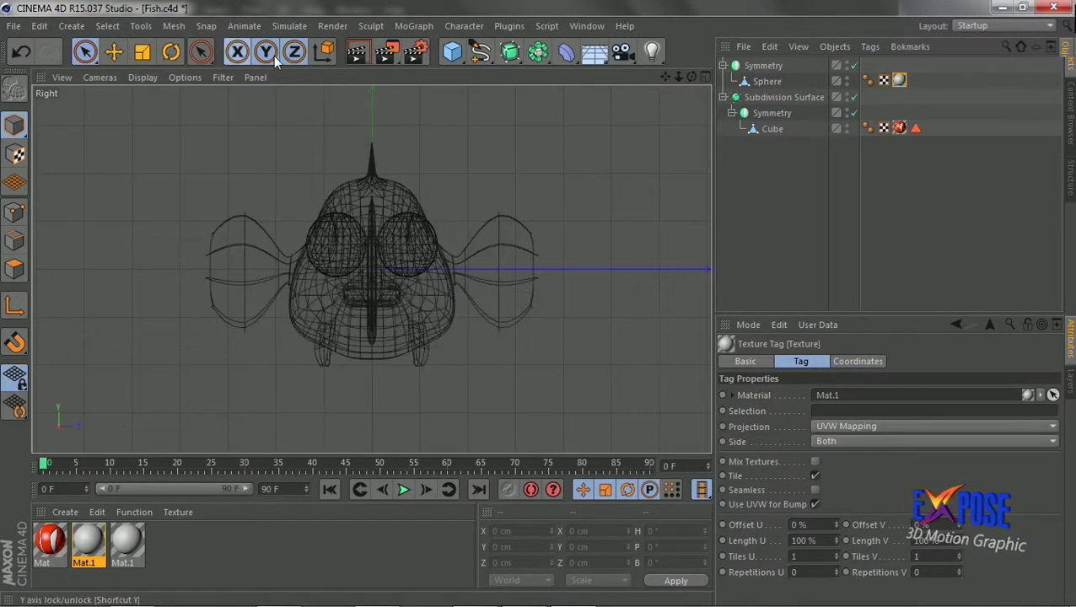
{"action": "left_click", "coordinate": [142, 77]}
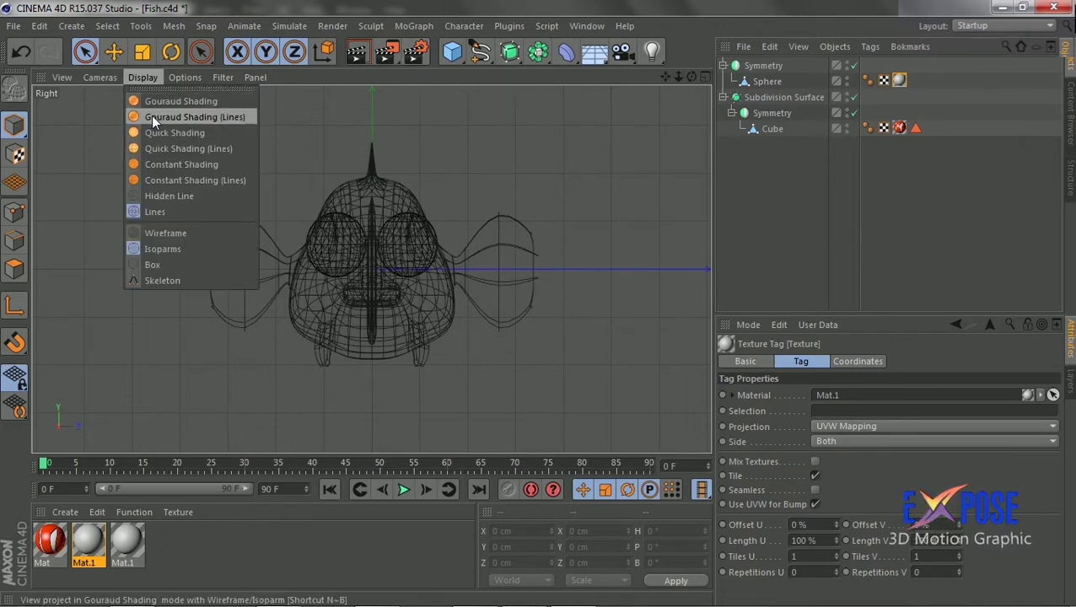
{"action": "left_click", "coordinate": [156, 118]}
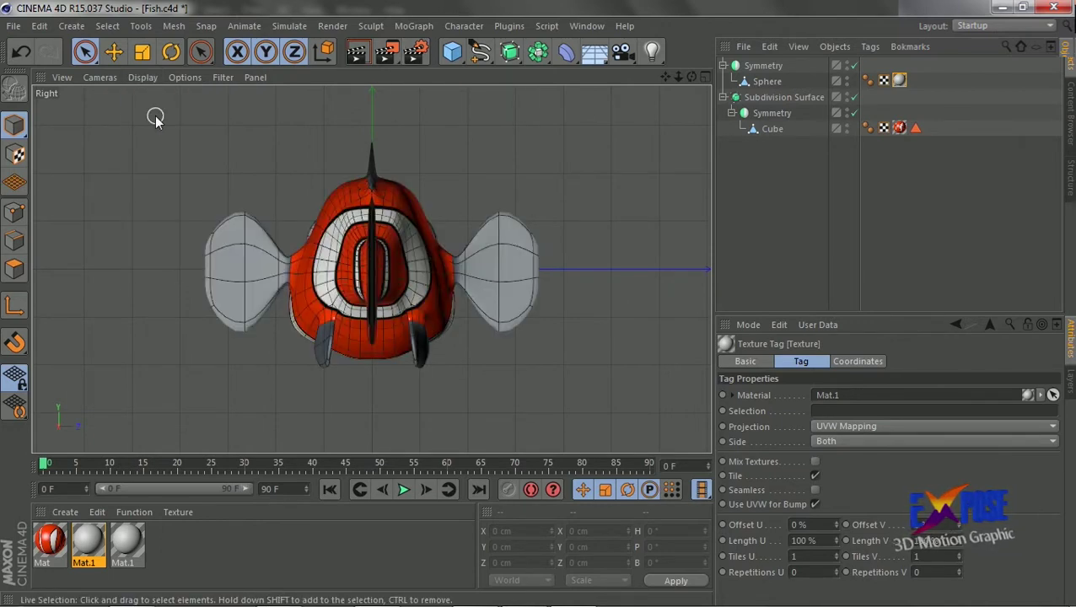
Switch the camera to the Left view and zoom in on the fish's head.
{"action": "left_click", "coordinate": [144, 78]}
{"action": "mouse_move", "coordinate": [100, 77]}
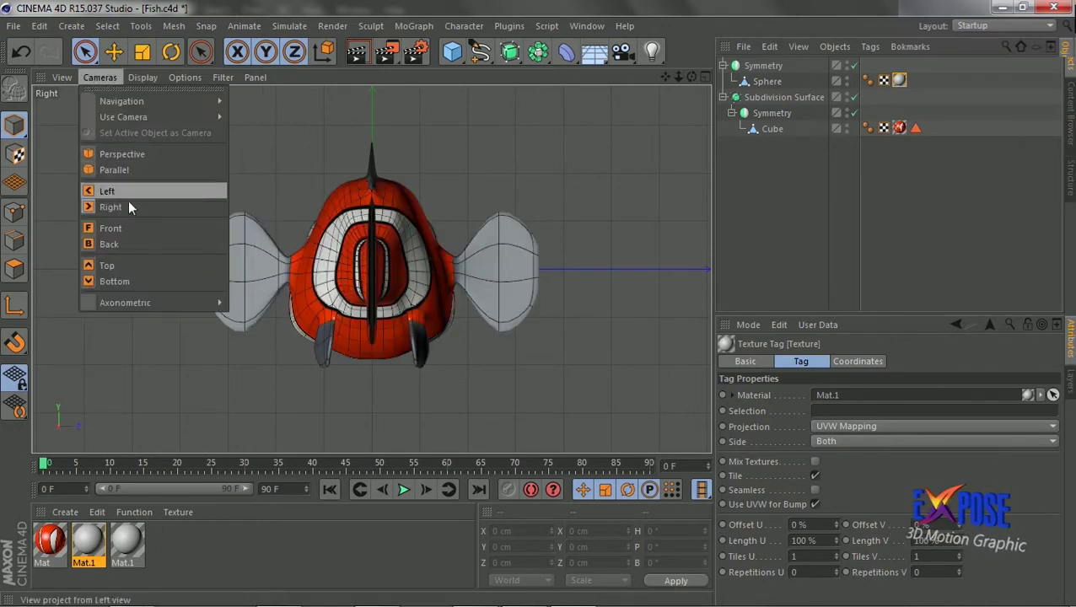
{"action": "left_click", "coordinate": [126, 228]}
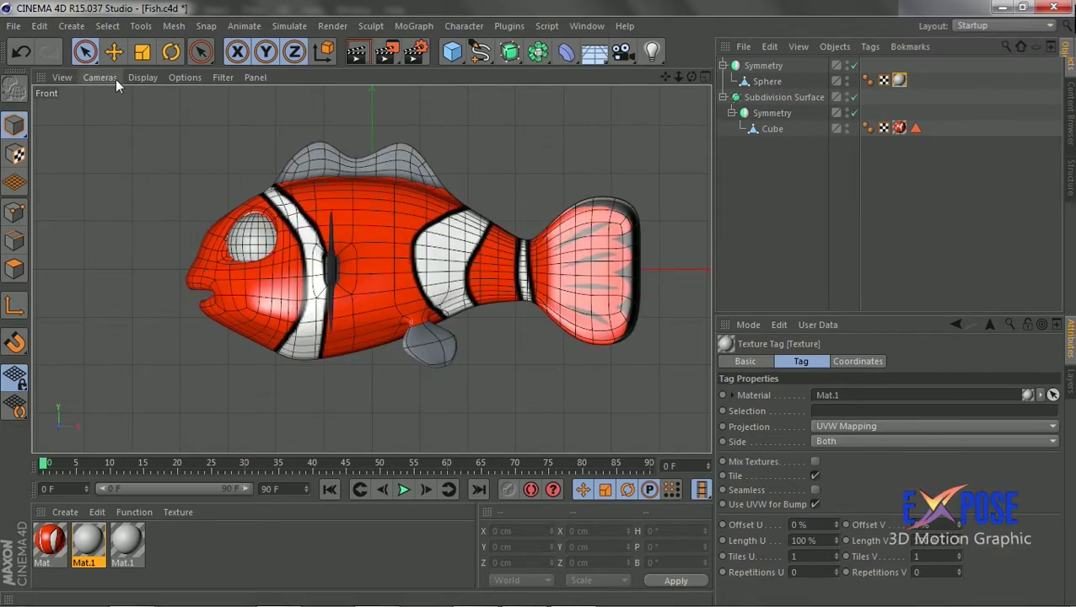
{"action": "left_click", "coordinate": [114, 78]}
{"action": "left_click", "coordinate": [121, 191]}
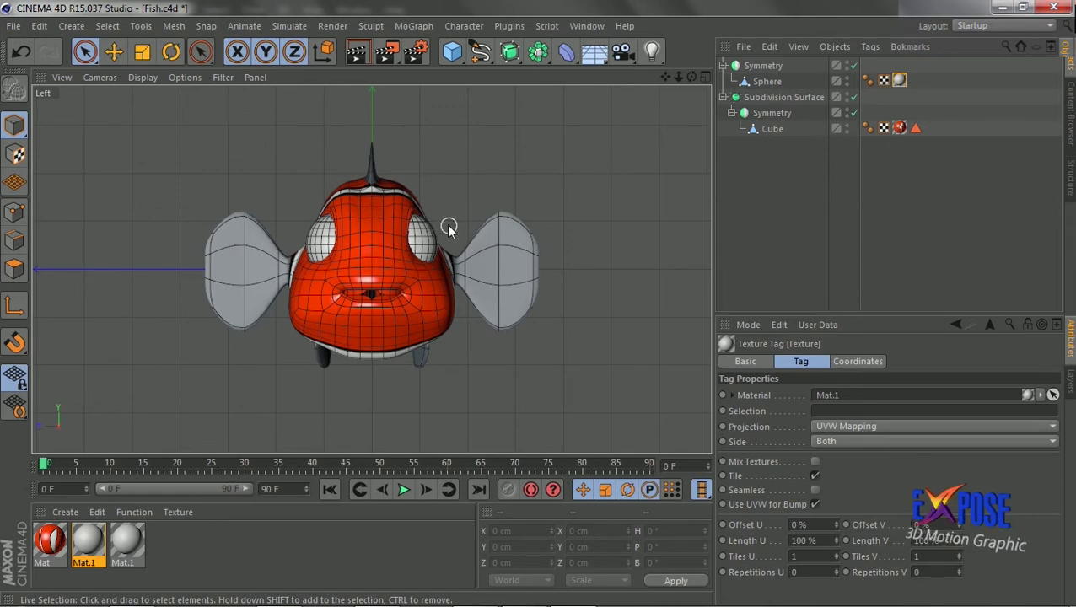
{"action": "left_click_drag", "start_coordinate": [678, 77], "coordinate": [671, 79]}
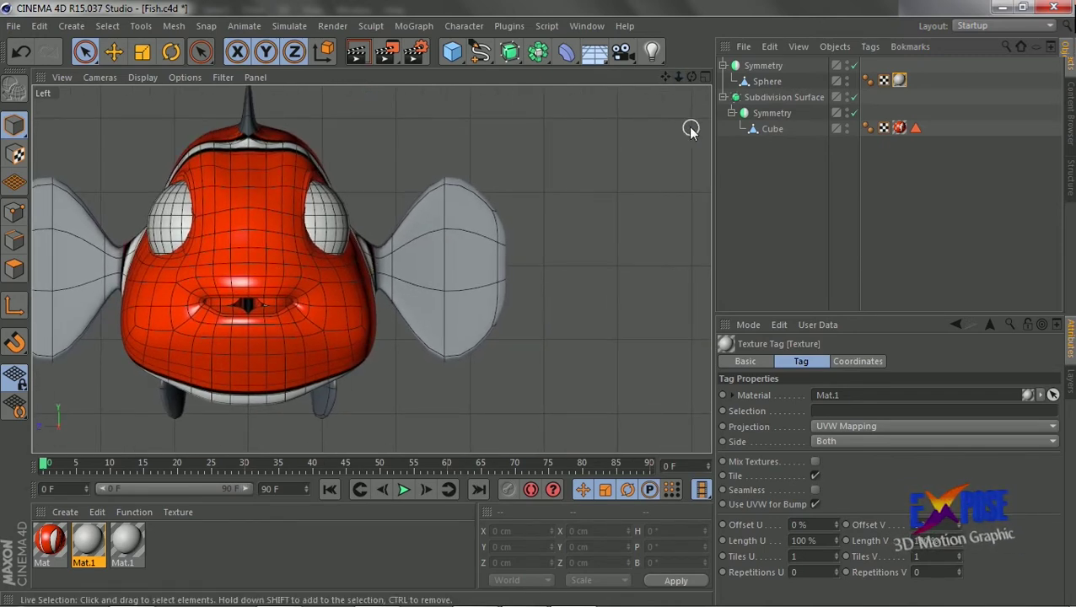
Create a new blank document and paste the fish screenshot into it.
{"action": "left_click", "coordinate": [283, 597]}
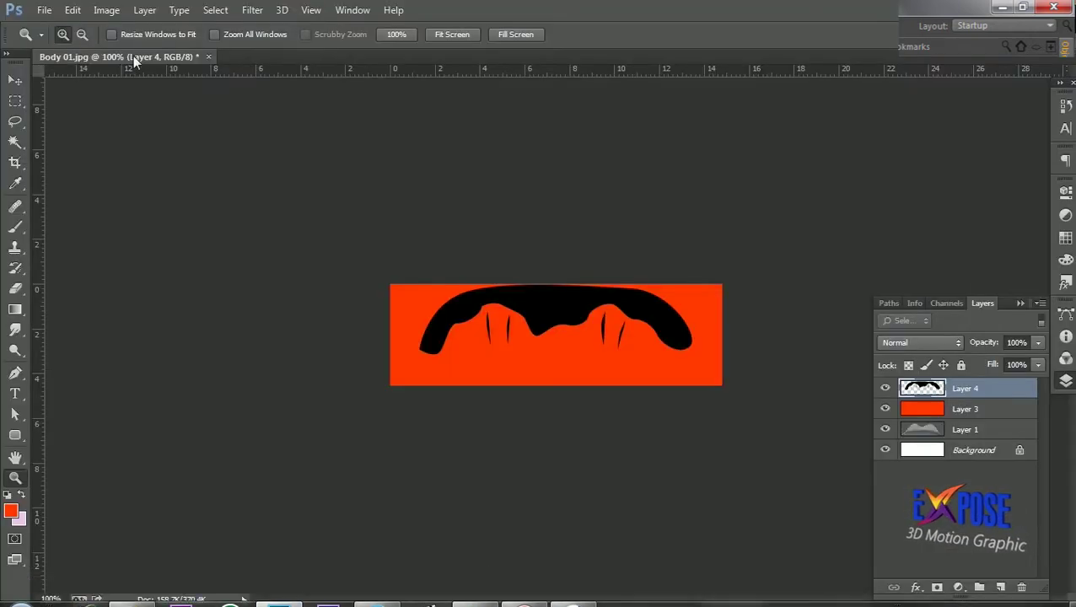
{"action": "left_click", "coordinate": [44, 10]}
{"action": "left_click", "coordinate": [34, 27]}
{"action": "left_click", "coordinate": [733, 90]}
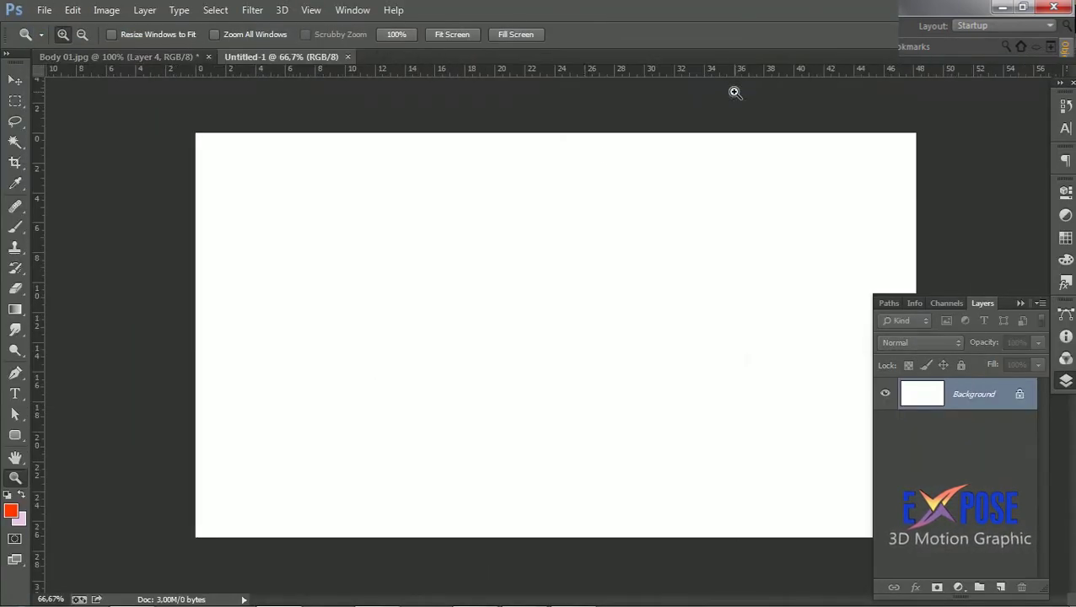
{"action": "key", "text": "ctrl+v"}
Crop the screenshot down to the right fin and zoom in to 200%.
{"action": "key", "text": "c"}
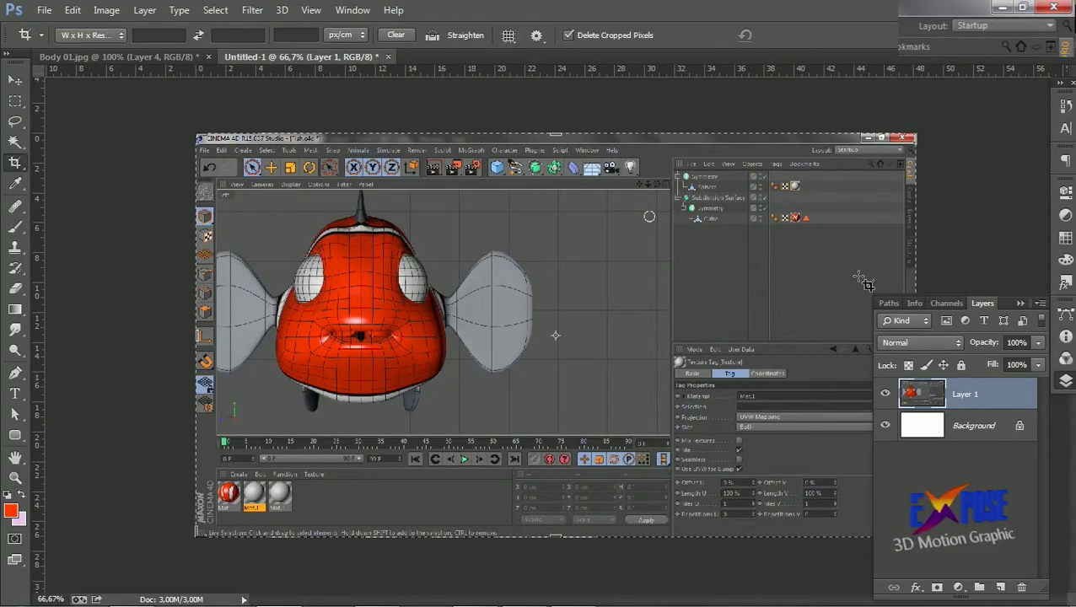
{"action": "left_click", "coordinate": [1064, 379]}
{"action": "left_click_drag", "start_coordinate": [915, 335], "coordinate": [615, 336]}
{"action": "left_click_drag", "start_coordinate": [556, 132], "coordinate": [556, 189]}
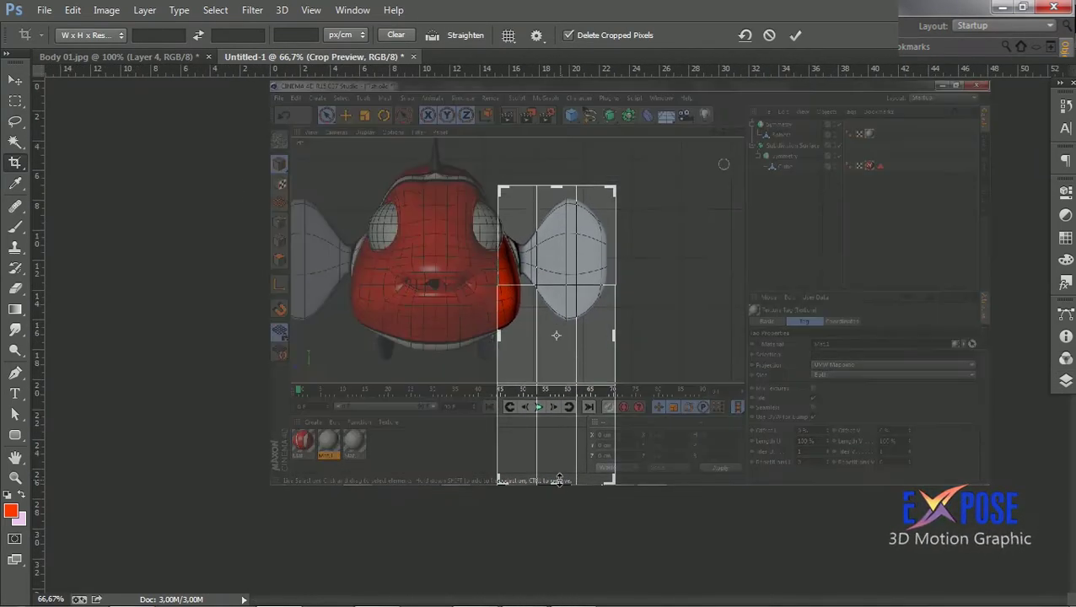
{"action": "left_click_drag", "start_coordinate": [555, 483], "coordinate": [576, 413]}
{"action": "key", "text": "Return"}
{"action": "key", "text": "z"}
{"action": "left_click", "coordinate": [580, 344]}
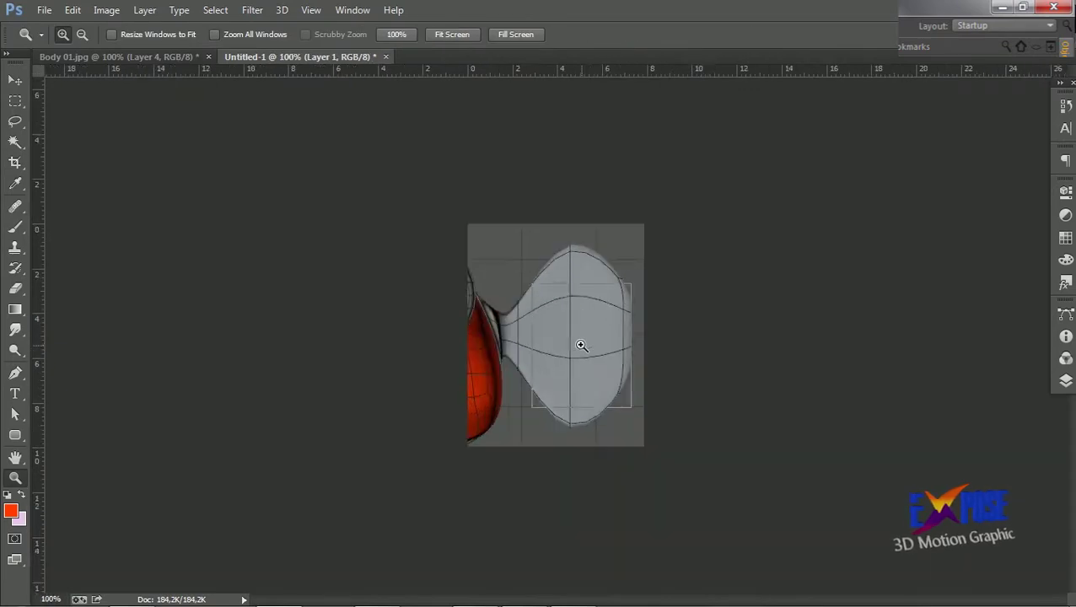
{"action": "left_click", "coordinate": [580, 344]}
Trace a closed scalloped Pen path around the grey fin.
{"action": "key", "text": "l"}
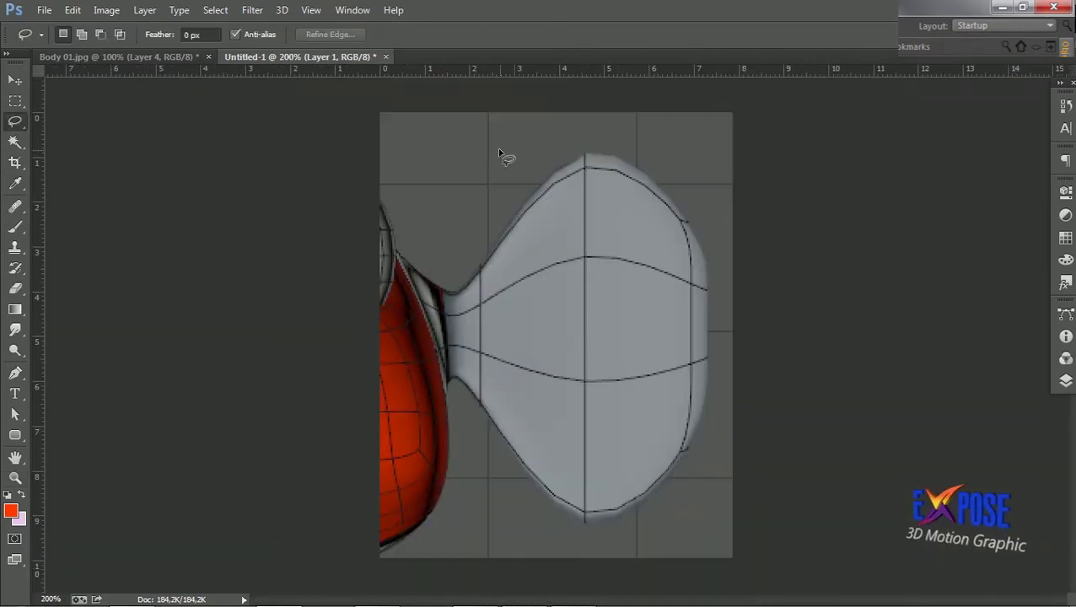
{"action": "key", "text": "p"}
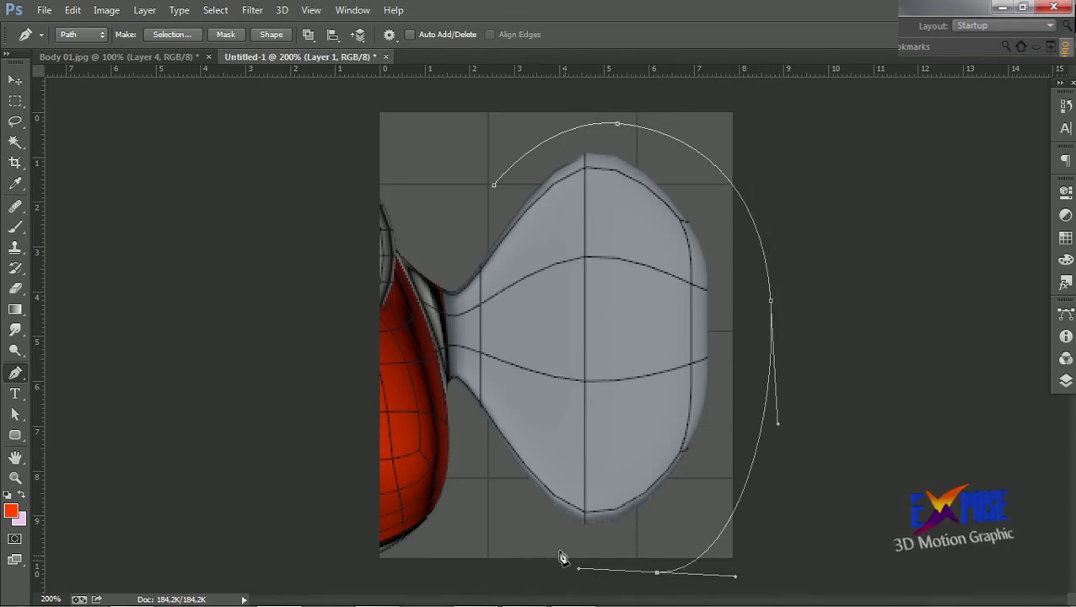
{"action": "left_click_drag", "start_coordinate": [631, 480], "coordinate": [634, 438]}
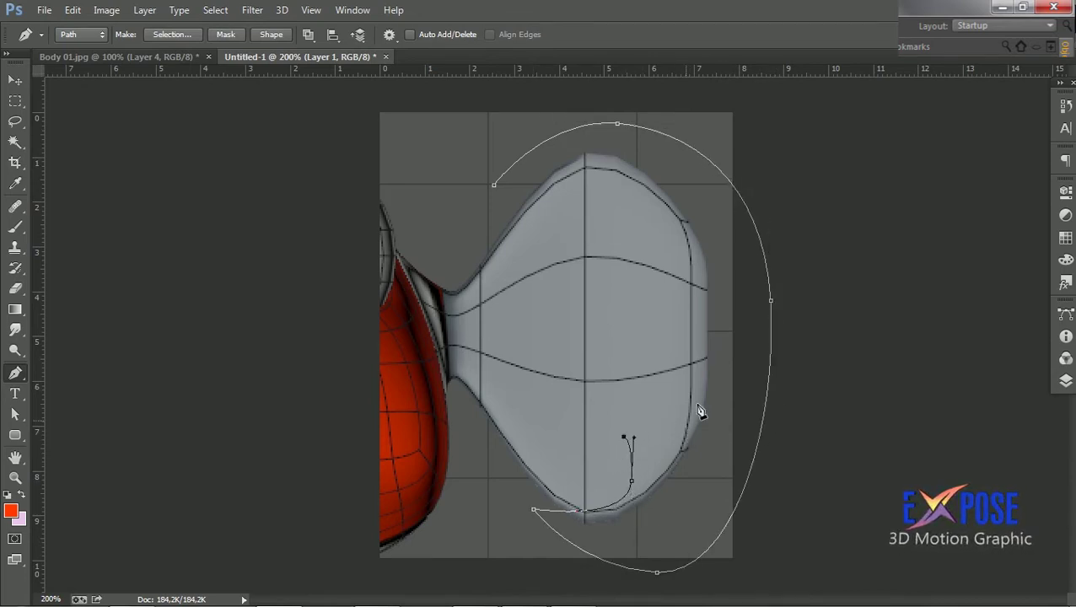
{"action": "left_click_drag", "start_coordinate": [687, 419], "coordinate": [698, 378]}
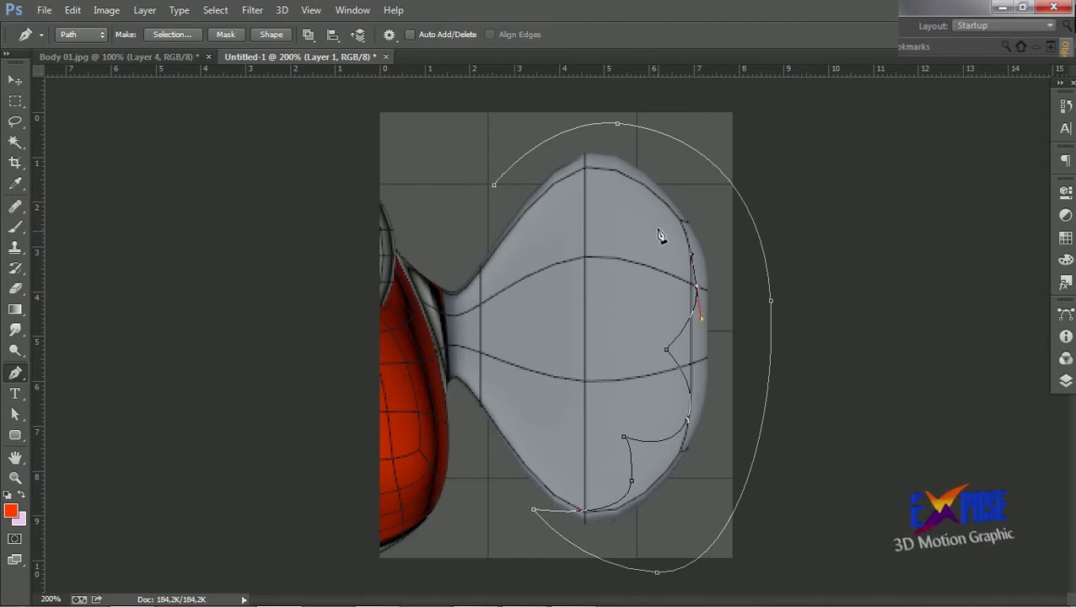
{"action": "left_click_drag", "start_coordinate": [654, 225], "coordinate": [628, 227]}
{"action": "left_click_drag", "start_coordinate": [596, 173], "coordinate": [561, 178]}
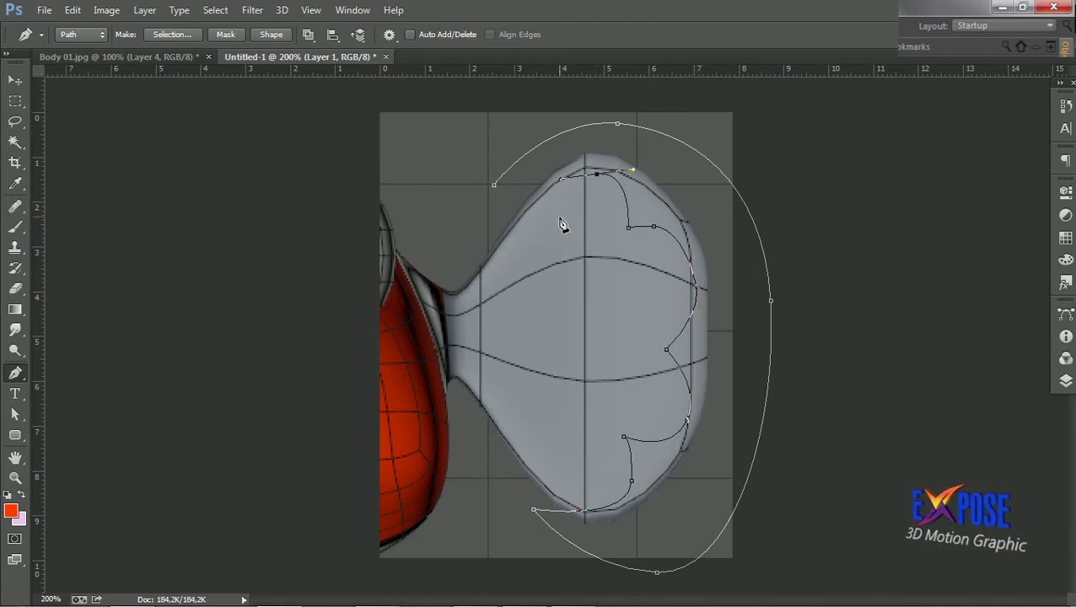
{"action": "left_click_drag", "start_coordinate": [561, 220], "coordinate": [524, 228]}
{"action": "left_click", "coordinate": [499, 263]}
{"action": "left_click", "coordinate": [493, 184]}
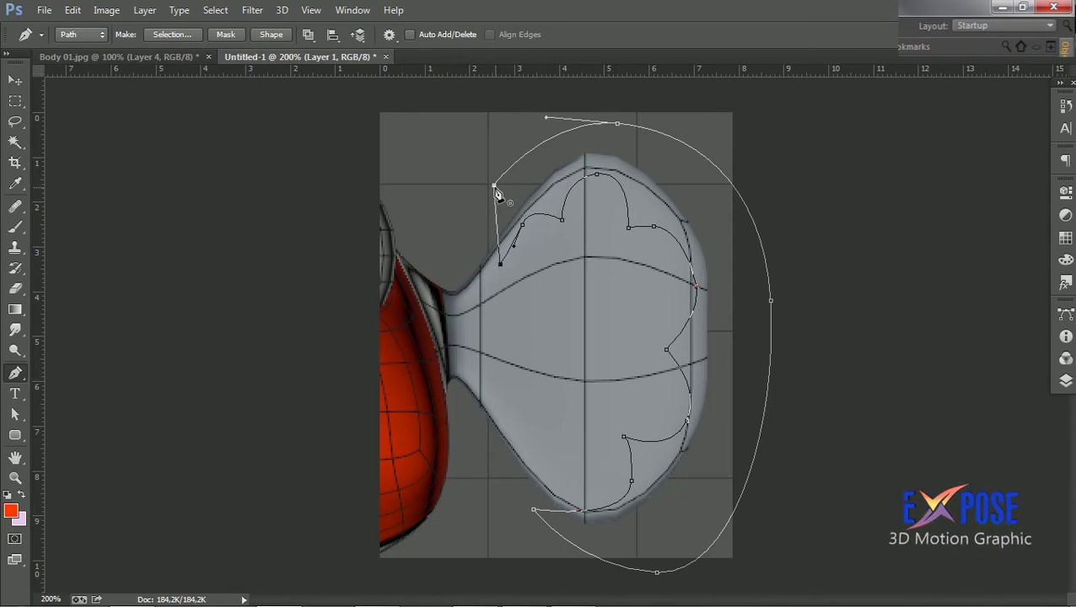
{"action": "left_click", "coordinate": [1065, 381]}
Add Layer 2 above Background and fill it with the red foreground colour.
{"action": "left_click", "coordinate": [956, 453]}
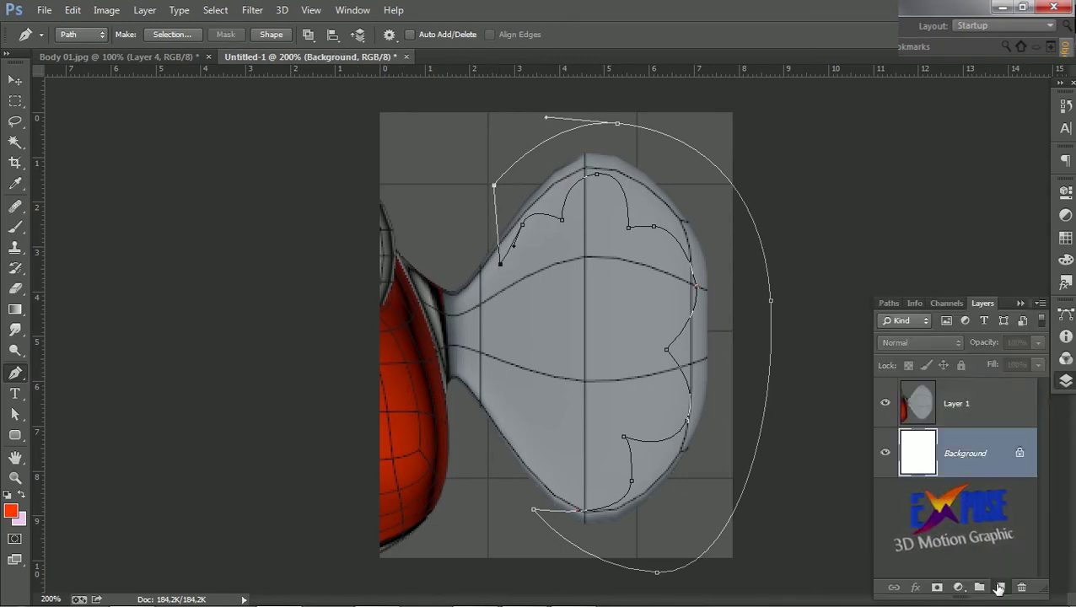
{"action": "left_click", "coordinate": [1000, 587]}
{"action": "left_click", "coordinate": [73, 10]}
{"action": "left_click", "coordinate": [92, 237]}
{"action": "left_click", "coordinate": [527, 176]}
{"action": "left_click", "coordinate": [518, 187]}
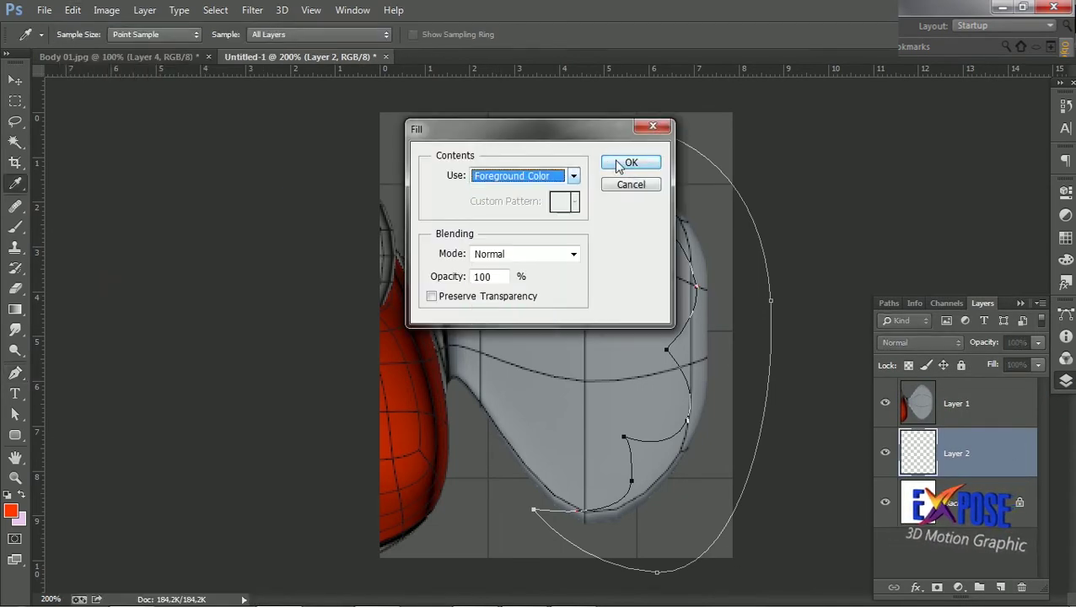
{"action": "left_click", "coordinate": [624, 164]}
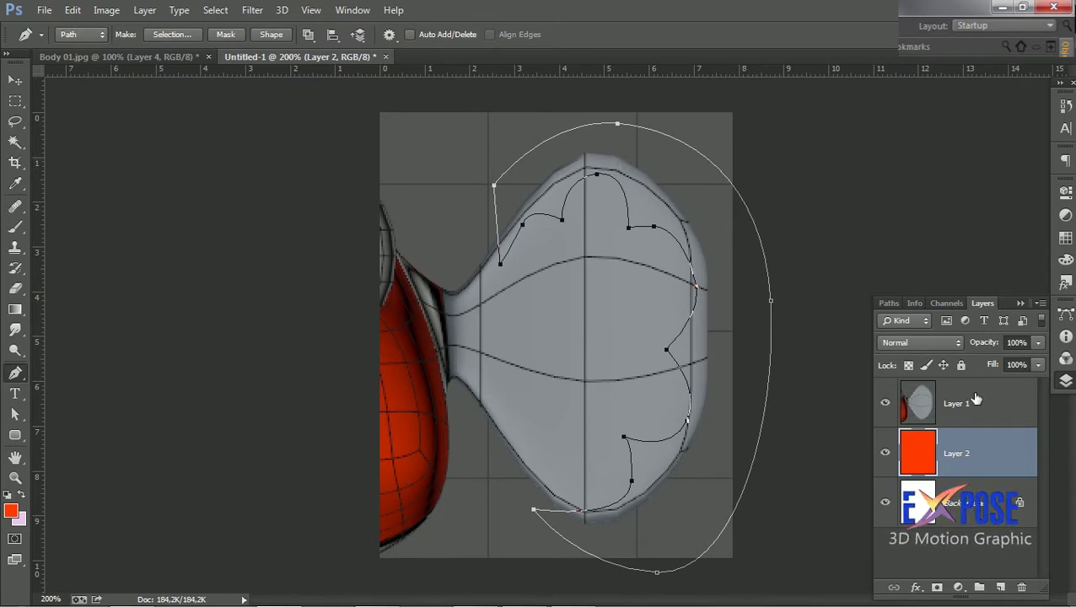
Load the fin work path as a selection, add Layer 3, and hide the screenshot layer.
{"action": "left_click", "coordinate": [956, 403]}
{"action": "left_click", "coordinate": [888, 302]}
{"action": "left_click", "coordinate": [935, 587]}
{"action": "left_click", "coordinate": [973, 379]}
{"action": "left_click", "coordinate": [982, 302]}
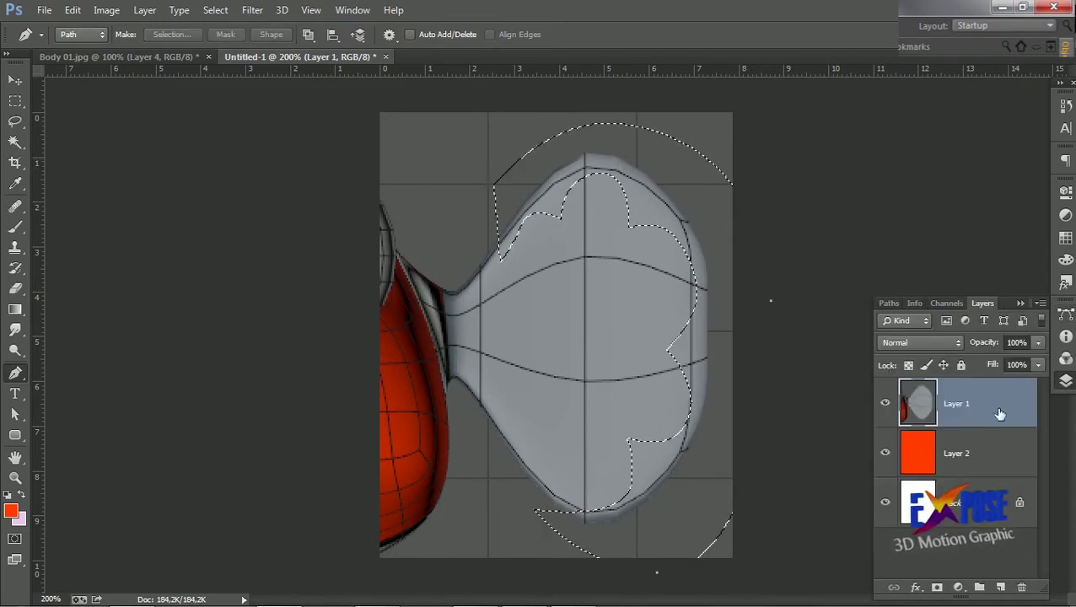
{"action": "left_click", "coordinate": [969, 452]}
{"action": "left_click", "coordinate": [1002, 587]}
{"action": "left_click", "coordinate": [884, 403]}
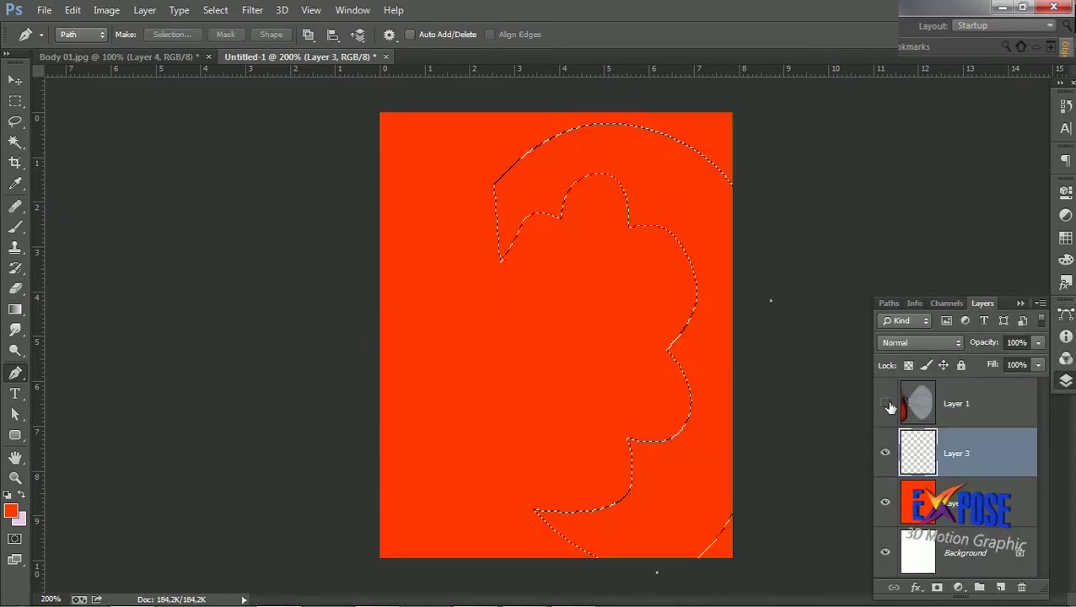
Fill the fin-pattern selection with black on Layer 3, then deselect.
{"action": "left_click", "coordinate": [73, 10]}
{"action": "left_click", "coordinate": [97, 237]}
{"action": "left_click", "coordinate": [515, 172]}
{"action": "left_click", "coordinate": [451, 288]}
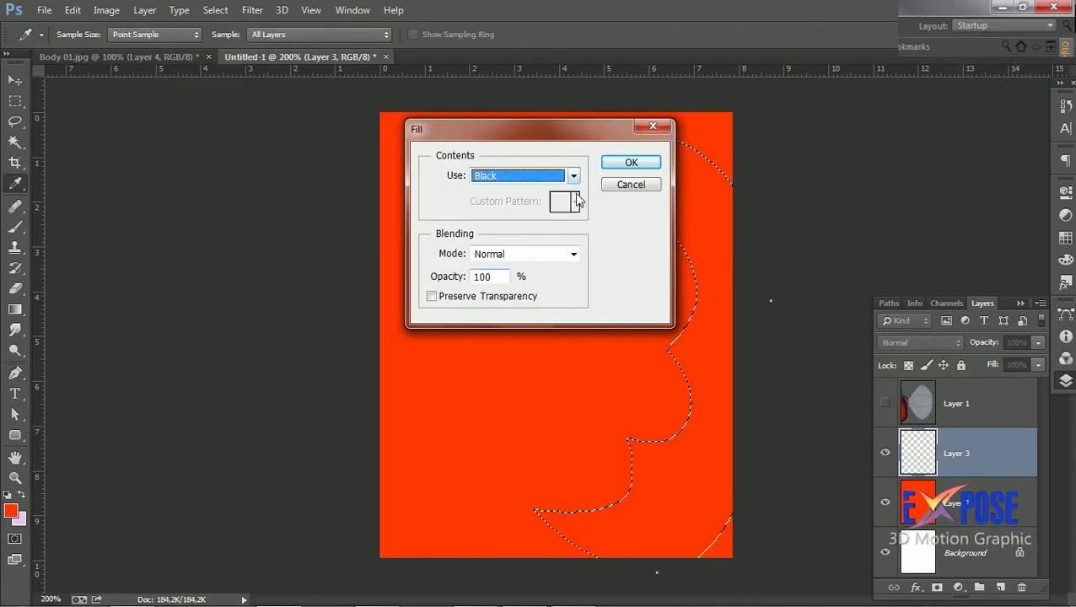
{"action": "left_click", "coordinate": [629, 165]}
{"action": "key", "text": "ctrl+d"}
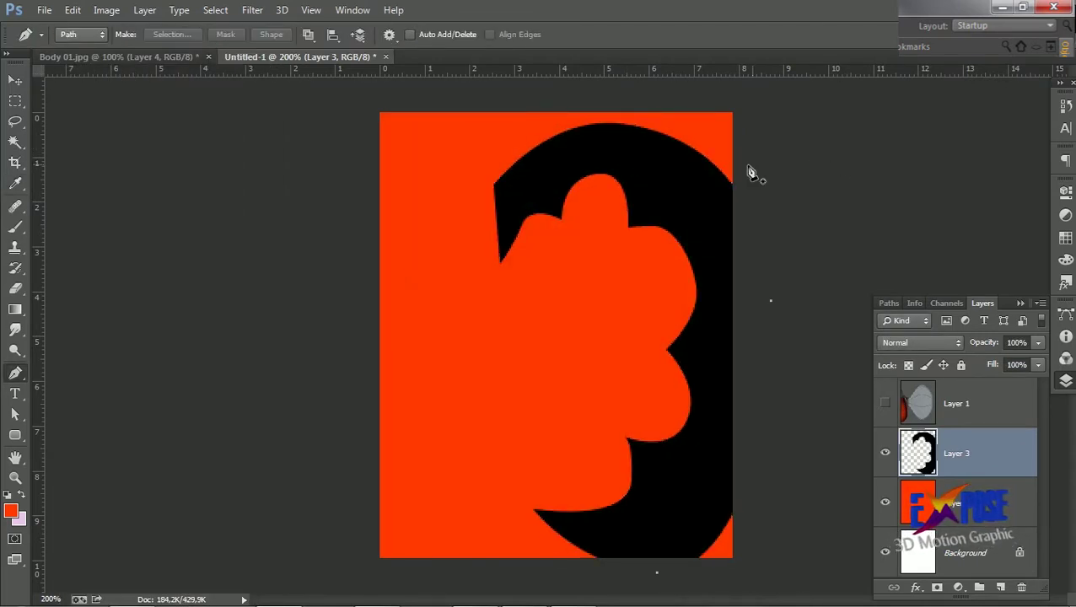
Crop the top off the fin image.
{"action": "key", "text": "c"}
{"action": "left_click_drag", "start_coordinate": [556, 112], "coordinate": [560, 132]}
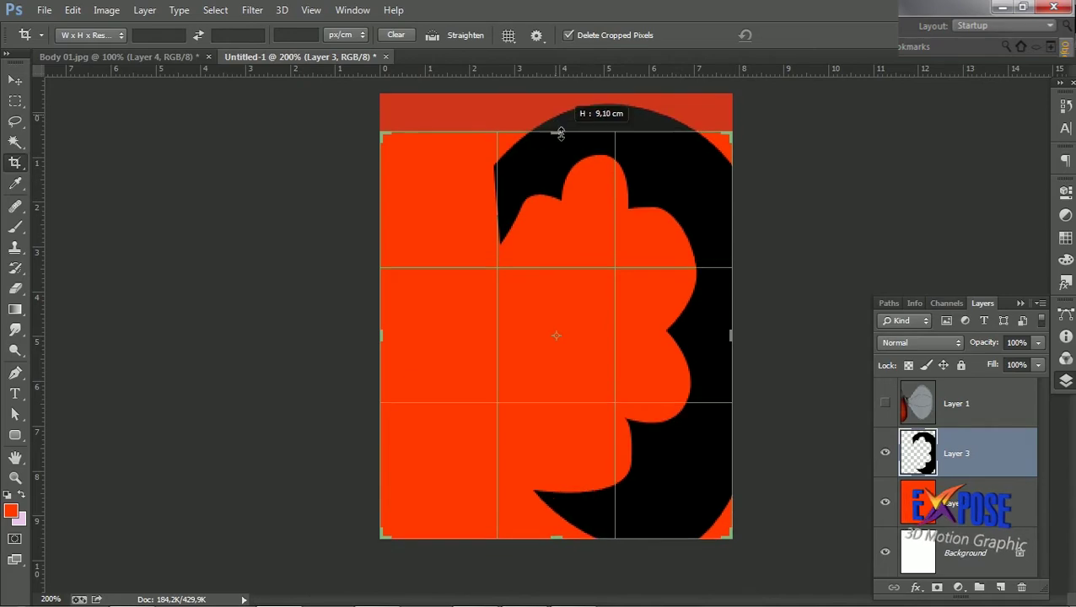
{"action": "key", "text": "Return"}
Save the image as a JPEG named Body 03, accepting the default quality.
{"action": "left_click", "coordinate": [44, 10]}
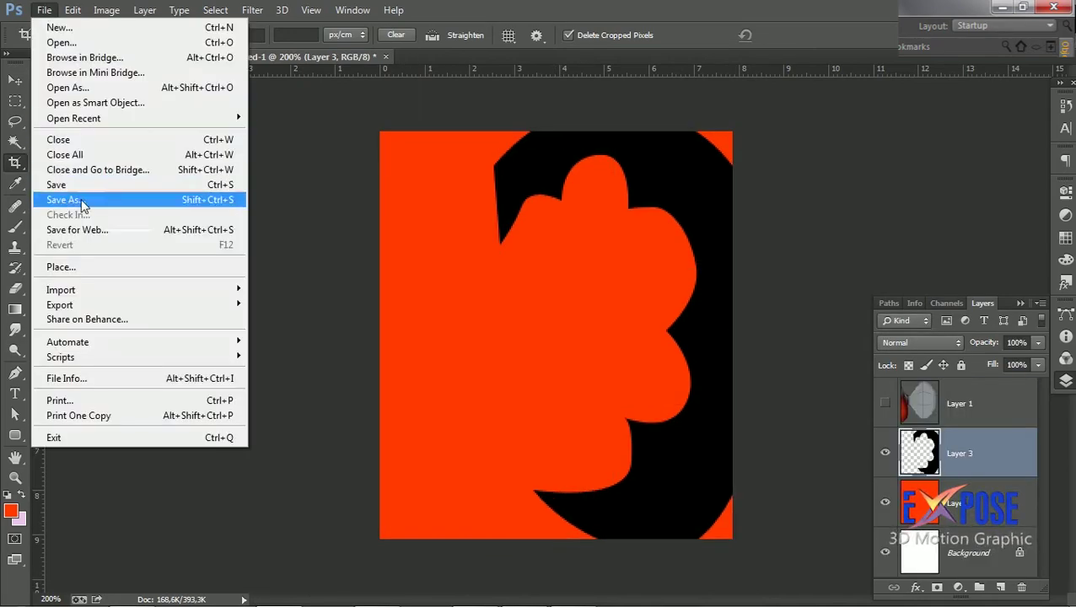
{"action": "left_click", "coordinate": [82, 200]}
{"action": "left_click", "coordinate": [269, 430]}
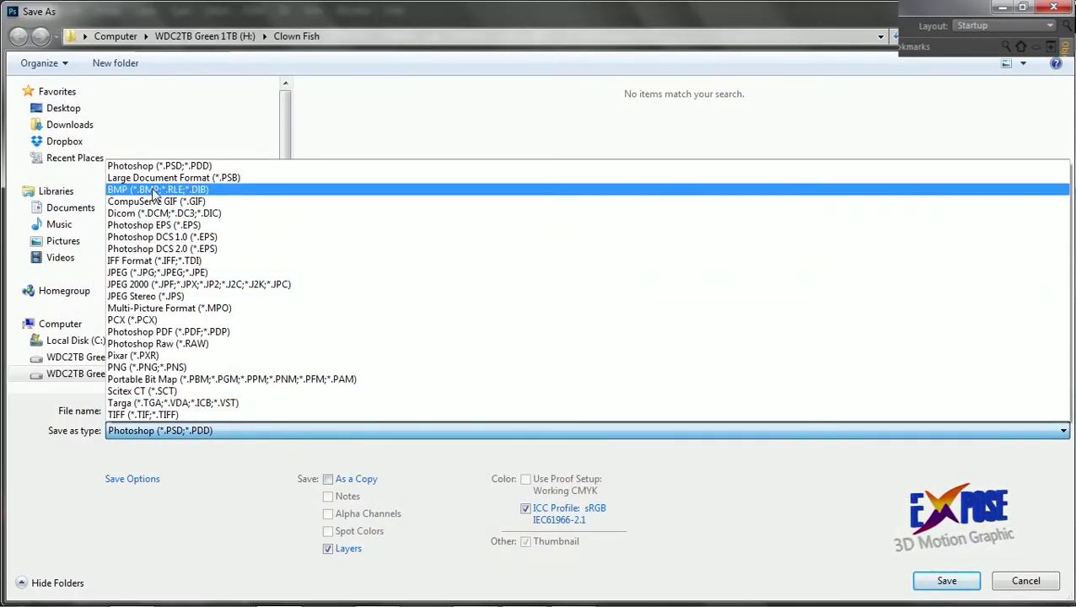
{"action": "left_click", "coordinate": [168, 273]}
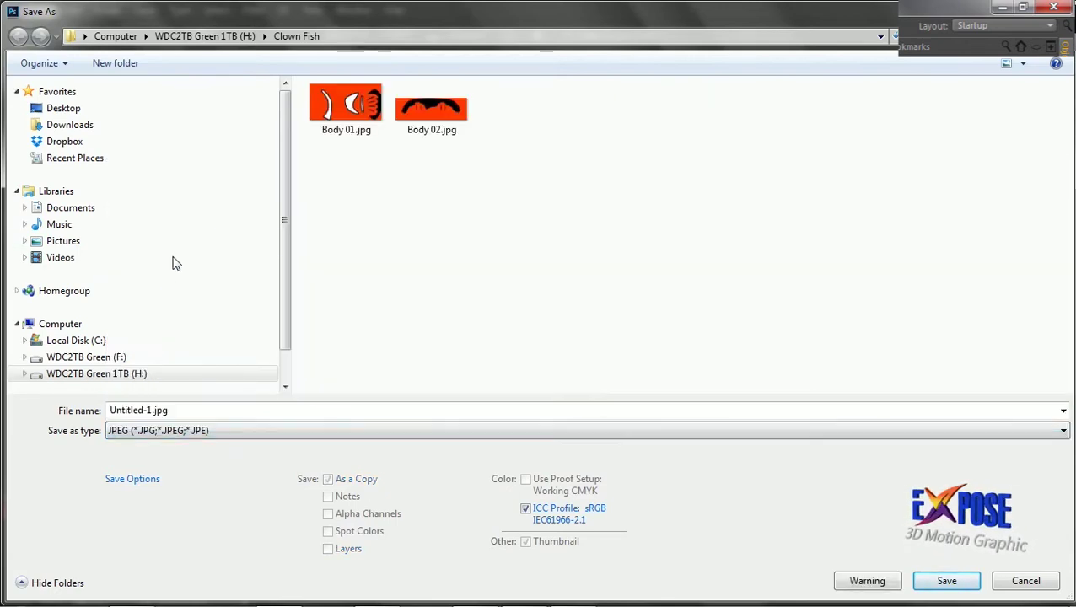
{"action": "left_click", "coordinate": [431, 109]}
{"action": "left_click", "coordinate": [243, 405]}
{"action": "key", "text": "BackSpace"}
{"action": "key", "text": "BackSpace"}
{"action": "key", "text": "BackSpace"}
{"action": "type", "text": "3"}
{"action": "key", "text": "Return"}
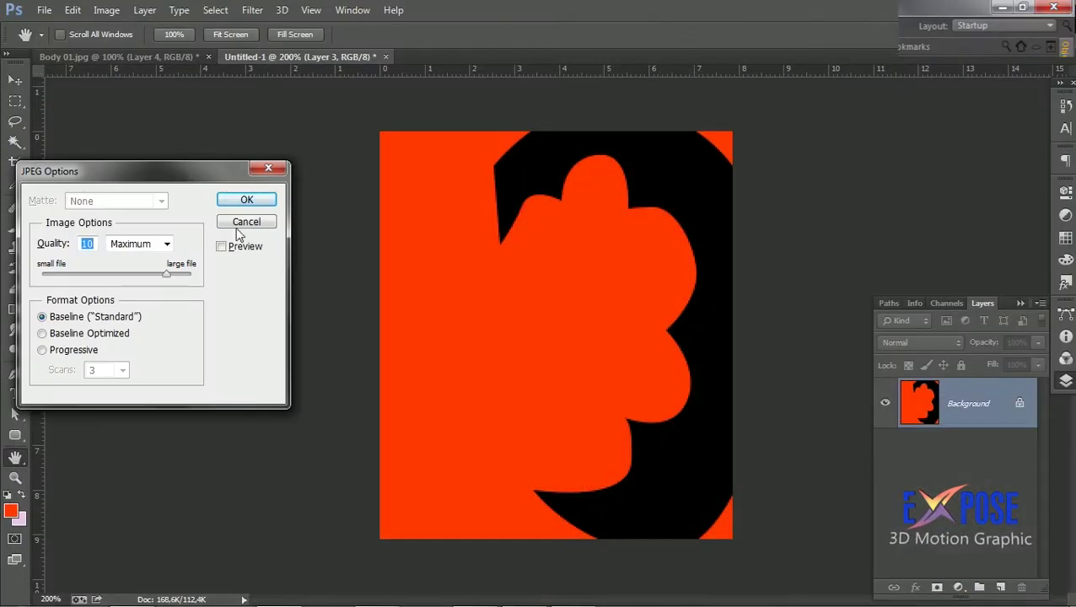
{"action": "left_click", "coordinate": [246, 199]}
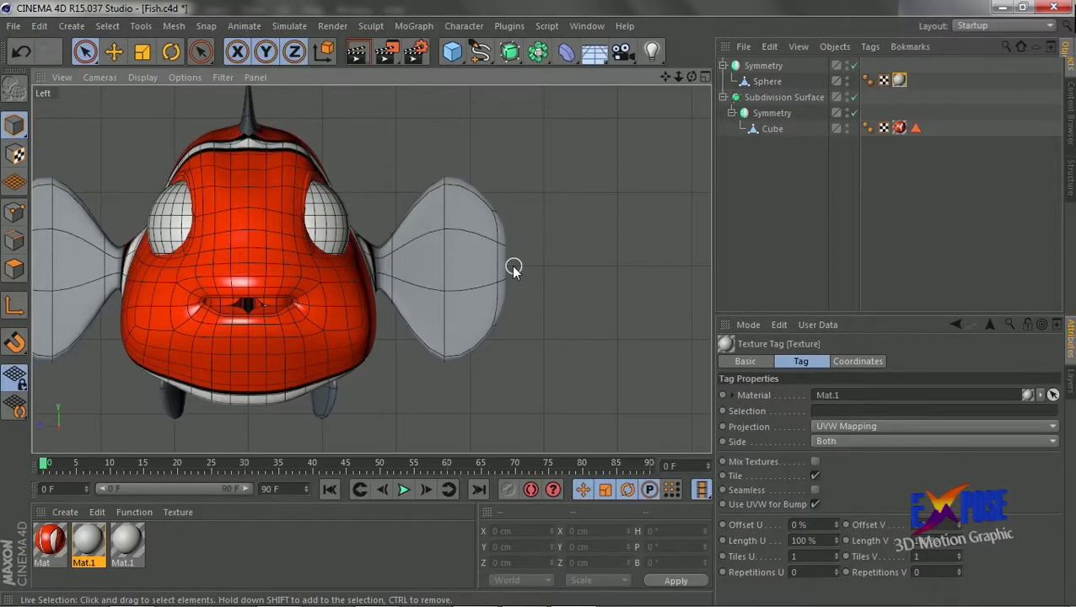
Maximize the Front view from the four-view layout.
{"action": "left_click", "coordinate": [705, 76]}
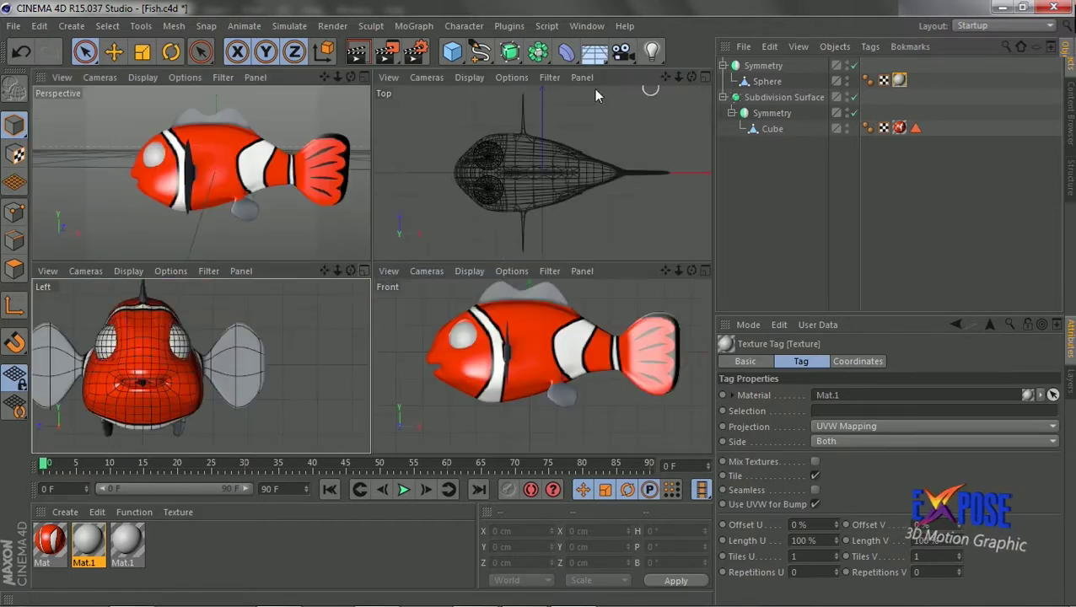
{"action": "left_click", "coordinate": [364, 77]}
{"action": "left_click", "coordinate": [705, 77]}
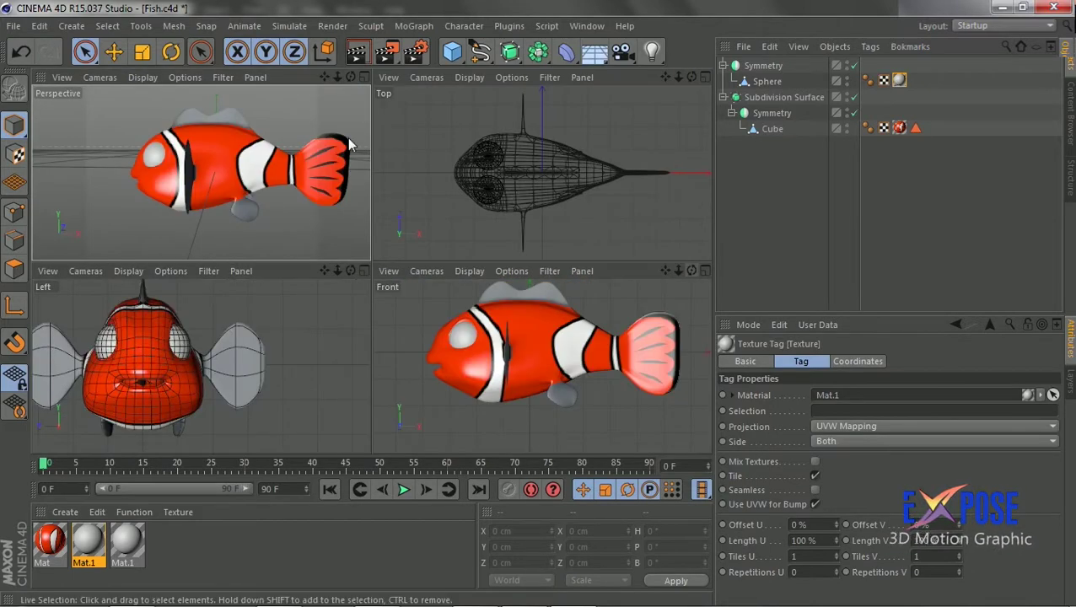
{"action": "left_click", "coordinate": [705, 271]}
{"action": "scroll", "coordinate": [344, 103], "scroll_direction": "down", "scroll_amount": 2}
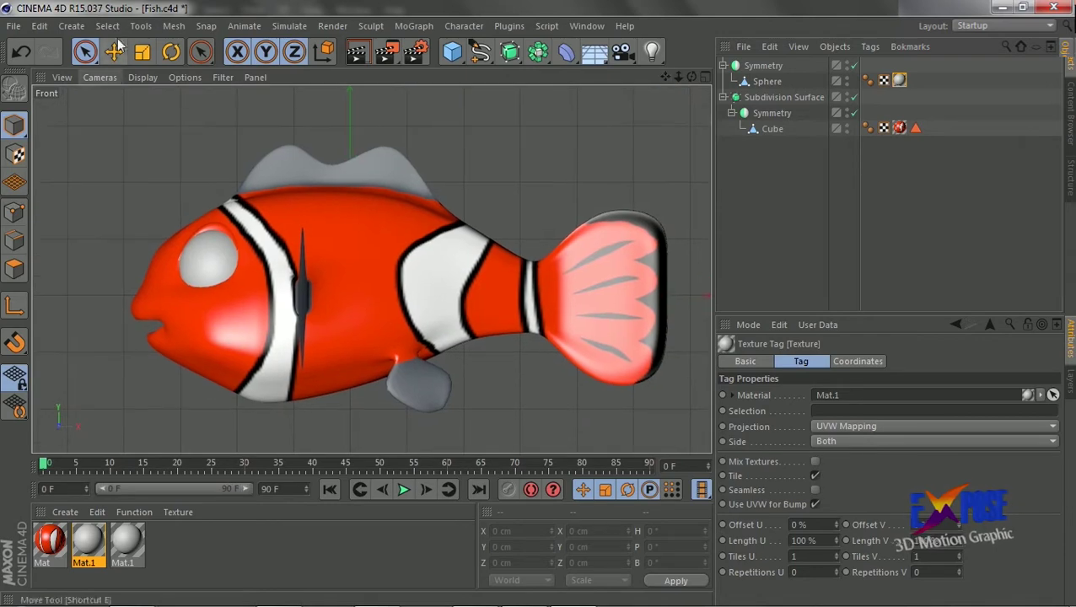
In Polygon mode, select the Cube and live-select the dorsal fin polygons.
{"action": "left_click", "coordinate": [14, 268]}
{"action": "left_click", "coordinate": [772, 128]}
{"action": "scroll", "coordinate": [250, 152], "scroll_direction": "up", "scroll_amount": 2}
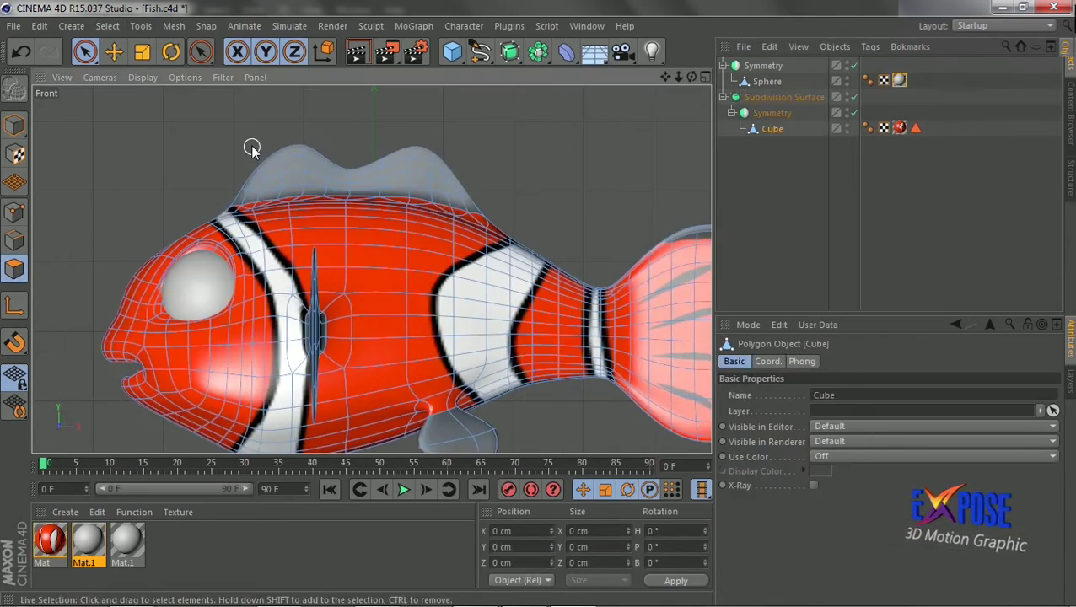
{"action": "scroll", "coordinate": [244, 194], "scroll_direction": "up", "scroll_amount": 2}
{"action": "left_click_drag", "start_coordinate": [242, 204], "coordinate": [279, 187]}
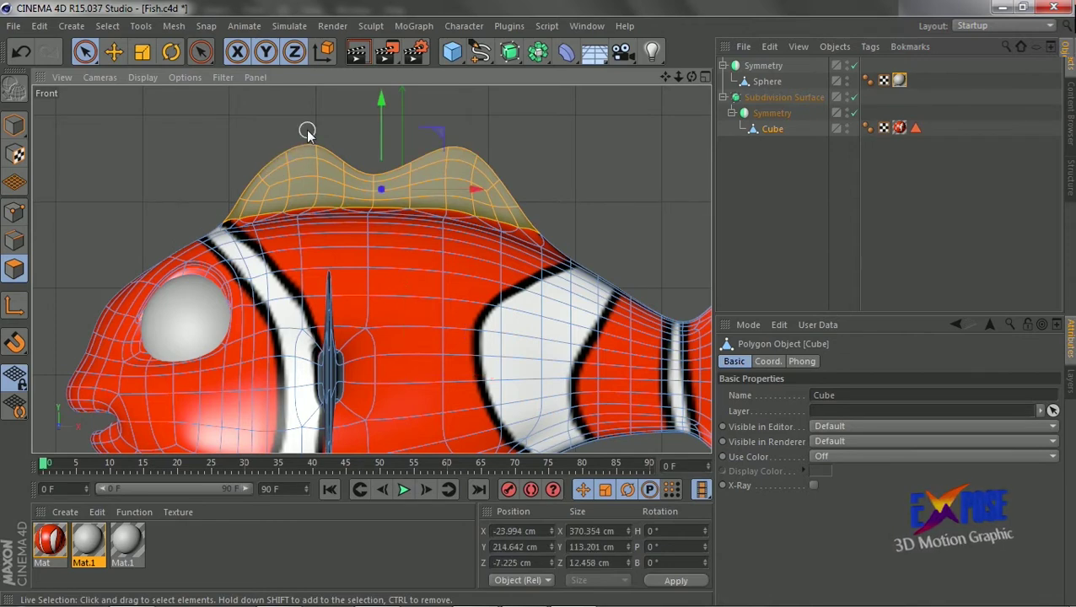
{"action": "scroll", "coordinate": [561, 128], "scroll_direction": "down", "scroll_amount": 2}
{"action": "scroll", "coordinate": [547, 168], "scroll_direction": "down", "scroll_amount": 2}
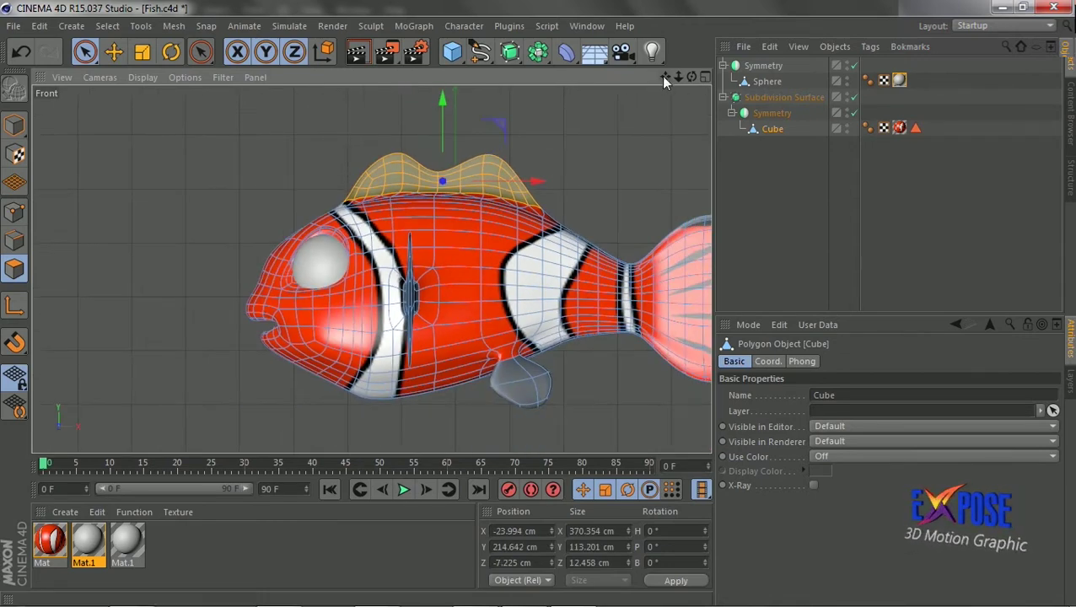
{"action": "scroll", "coordinate": [578, 96], "scroll_direction": "down", "scroll_amount": 1}
Load the fin image as Mat.1's Color texture.
{"action": "double_click", "coordinate": [89, 542]}
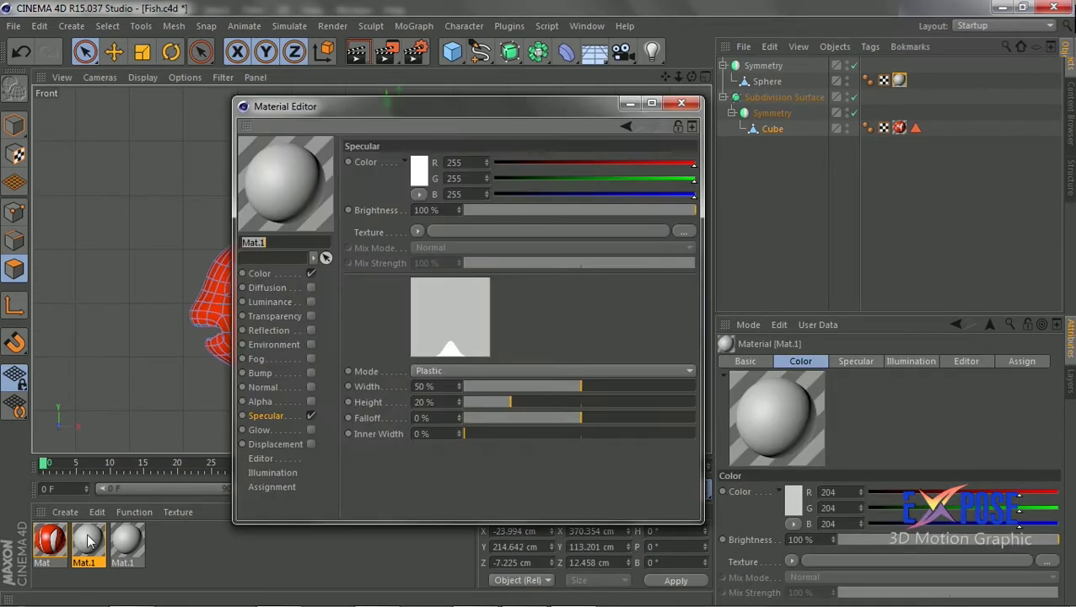
{"action": "left_click", "coordinate": [681, 104]}
{"action": "double_click", "coordinate": [127, 541]}
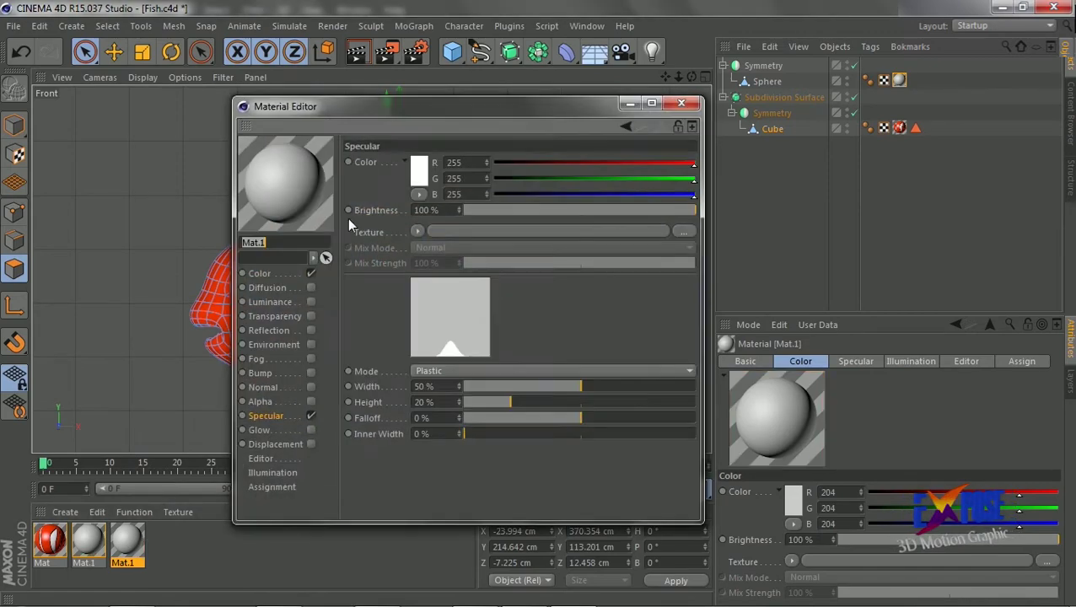
{"action": "left_click", "coordinate": [261, 274]}
{"action": "left_click", "coordinate": [683, 231]}
{"action": "double_click", "coordinate": [602, 171]}
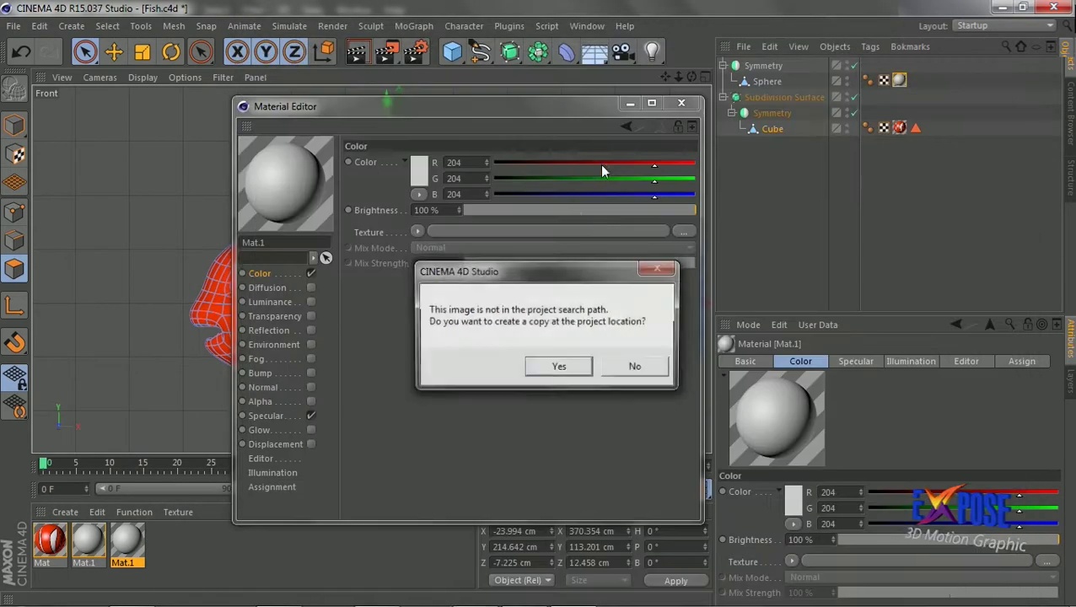
{"action": "left_click", "coordinate": [558, 365]}
{"action": "left_click", "coordinate": [682, 103]}
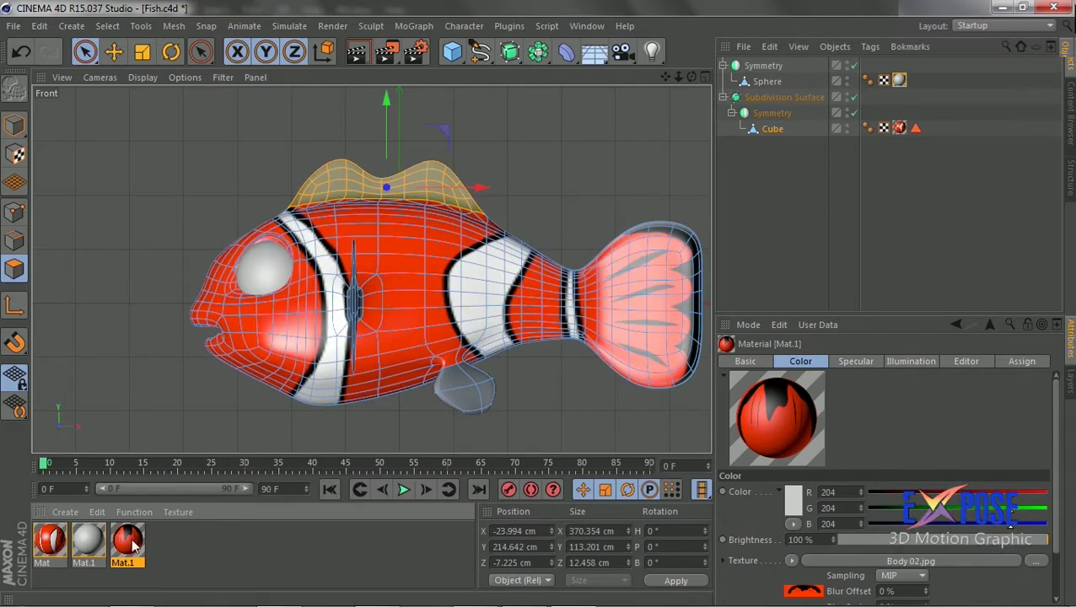
Apply Mat.1 to the dorsal fin with Frontal projection, Length U/V 50%, Tile off.
{"action": "left_click_drag", "start_coordinate": [126, 541], "coordinate": [422, 179]}
{"action": "left_click", "coordinate": [904, 426]}
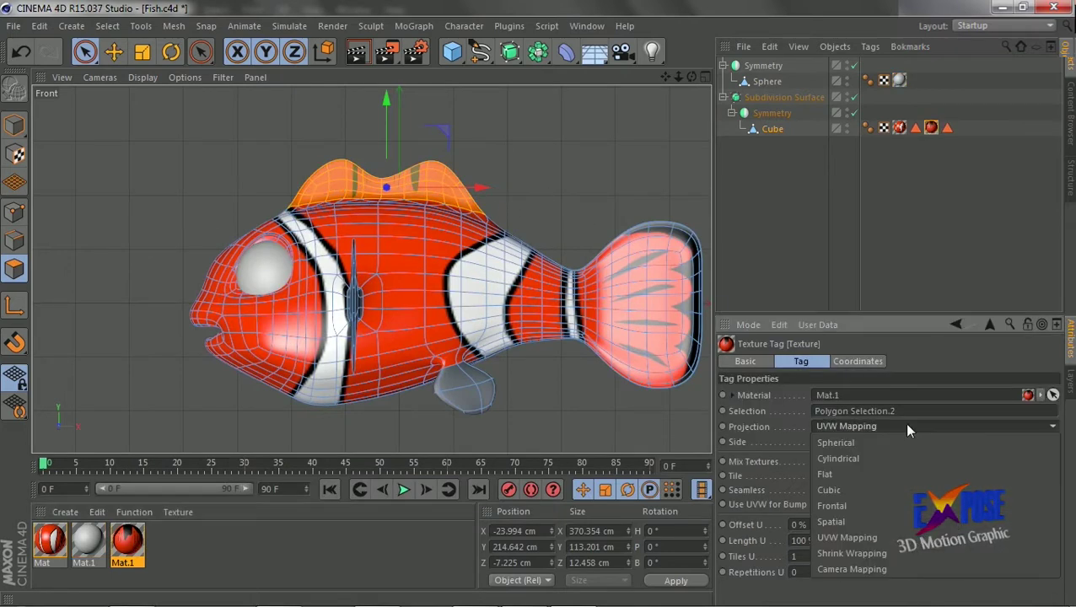
{"action": "left_click", "coordinate": [876, 504]}
{"action": "left_click", "coordinate": [802, 540]}
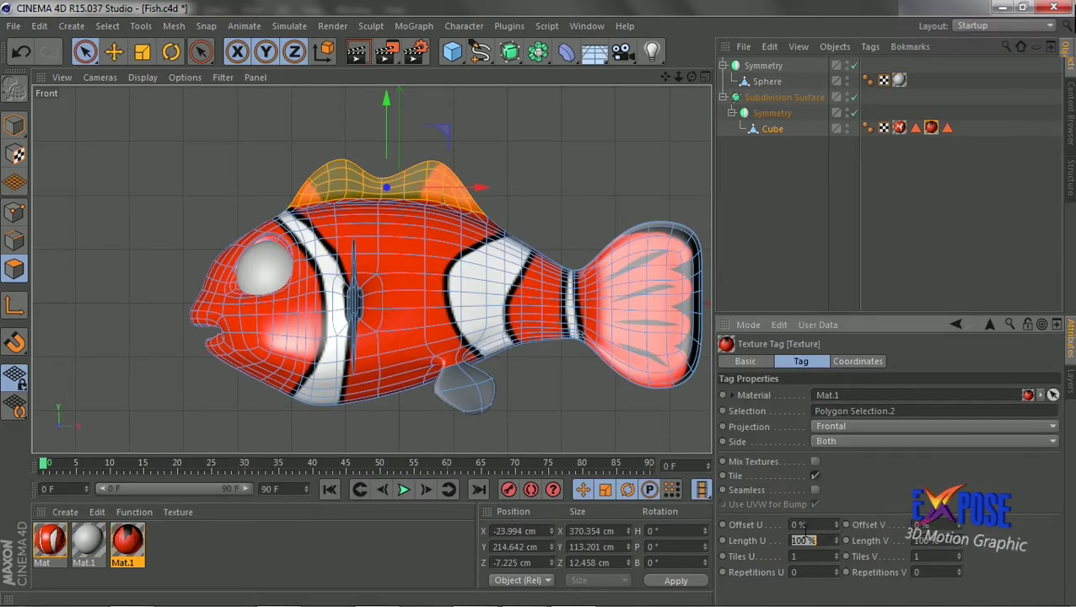
{"action": "type", "text": "50"}
{"action": "key", "text": "Return"}
{"action": "left_click", "coordinate": [881, 541]}
{"action": "type", "text": "50"}
{"action": "key", "text": "Return"}
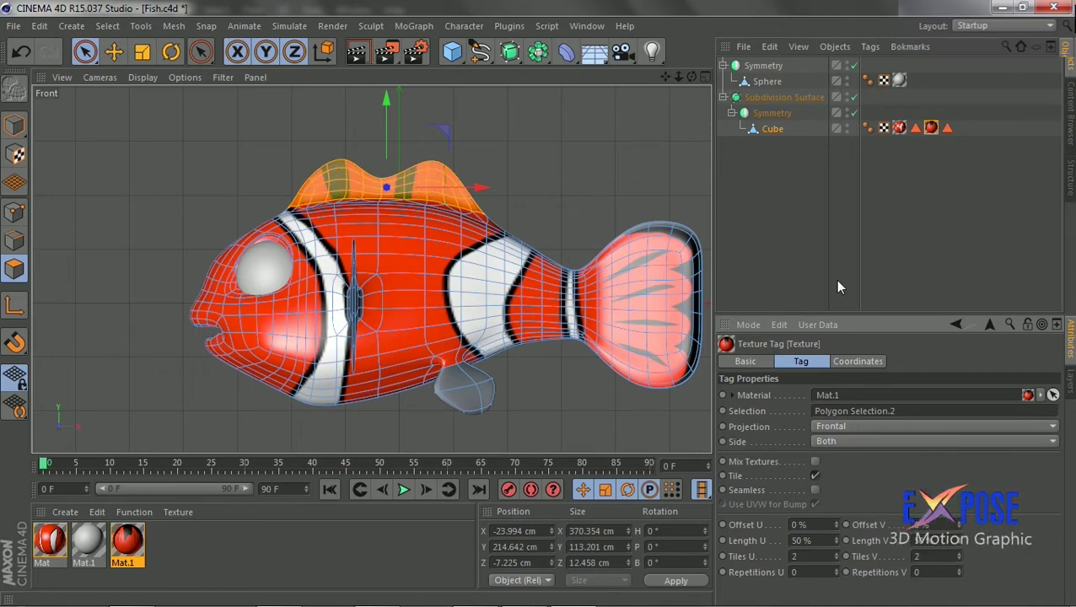
{"action": "left_click", "coordinate": [815, 475]}
Increase the fin texture's vertical repeats to about 4.762.
{"action": "left_click_drag", "start_coordinate": [665, 77], "coordinate": [514, 85]}
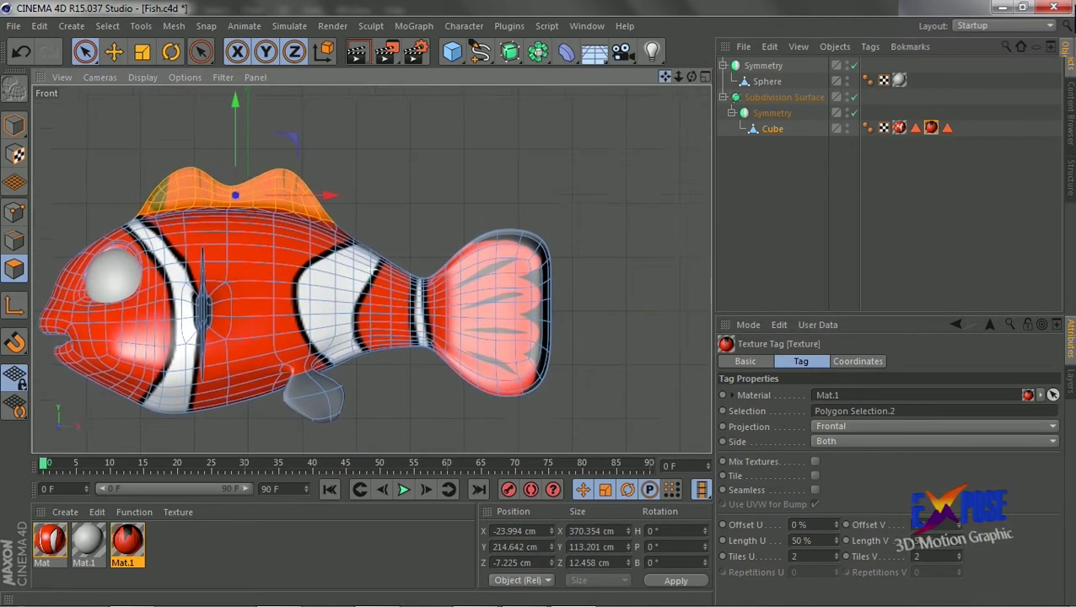
{"action": "left_click_drag", "start_coordinate": [665, 77], "coordinate": [679, 59]}
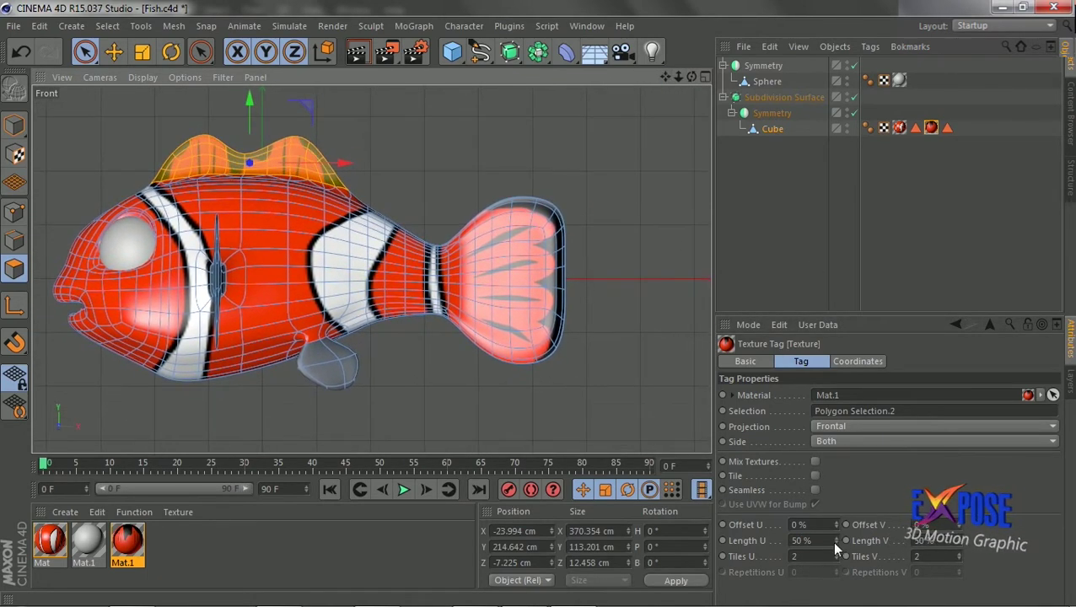
{"action": "left_click_drag", "start_coordinate": [959, 541], "coordinate": [959, 565]}
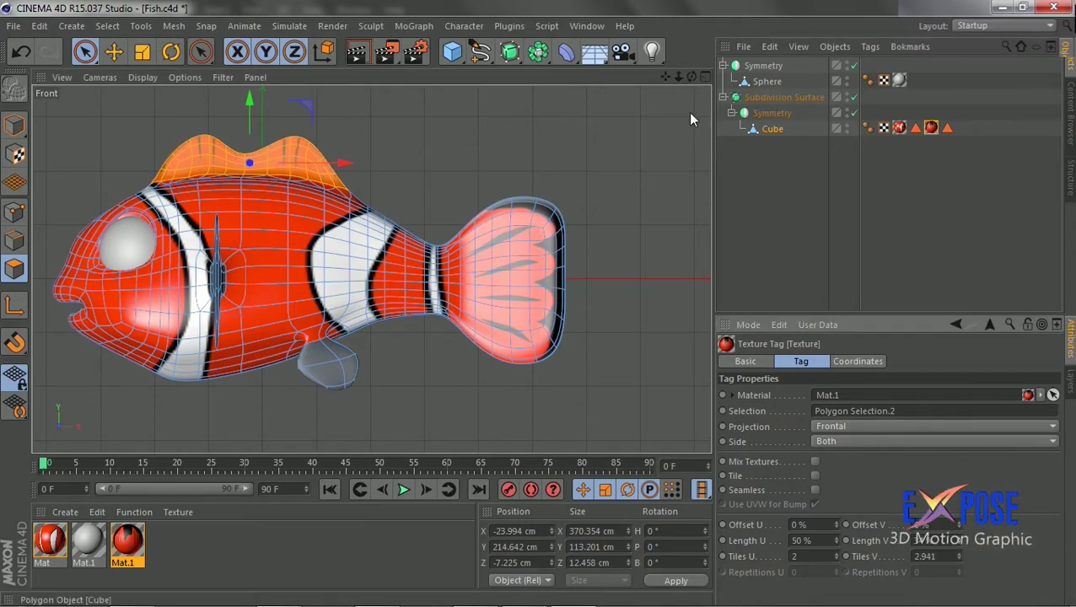
{"action": "left_click_drag", "start_coordinate": [665, 76], "coordinate": [662, 53]}
{"action": "left_click_drag", "start_coordinate": [959, 540], "coordinate": [958, 556]}
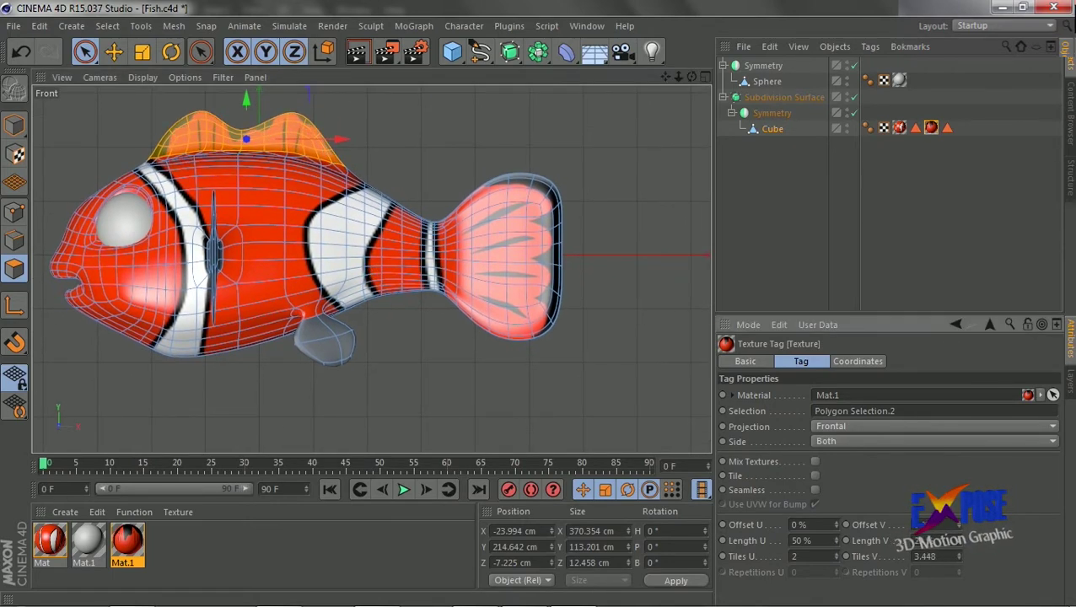
{"action": "left_click_drag", "start_coordinate": [665, 77], "coordinate": [371, 269]}
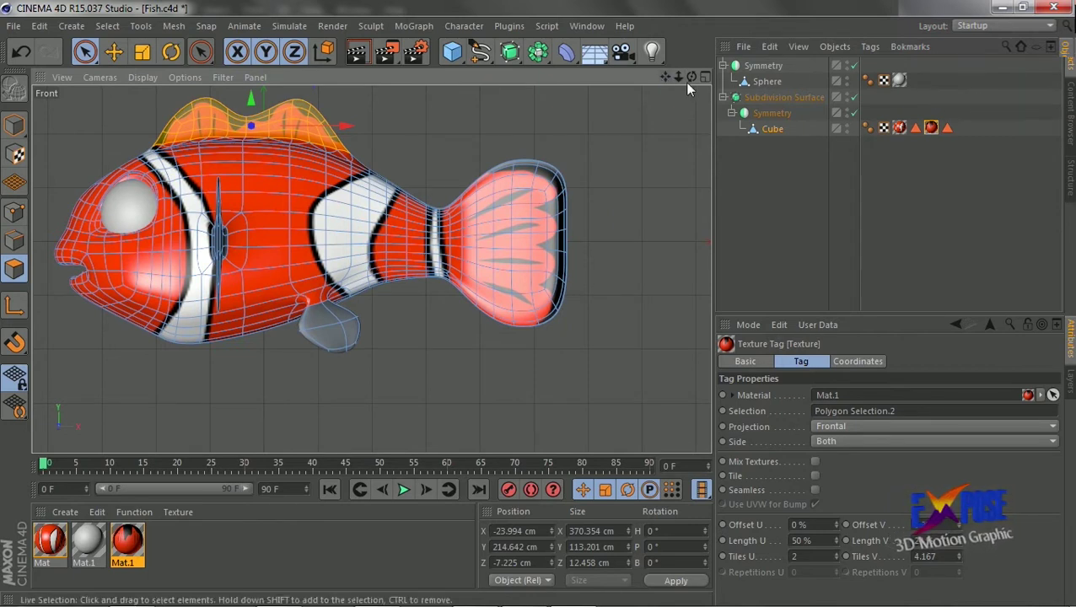
{"action": "left_click_drag", "start_coordinate": [665, 77], "coordinate": [661, 79]}
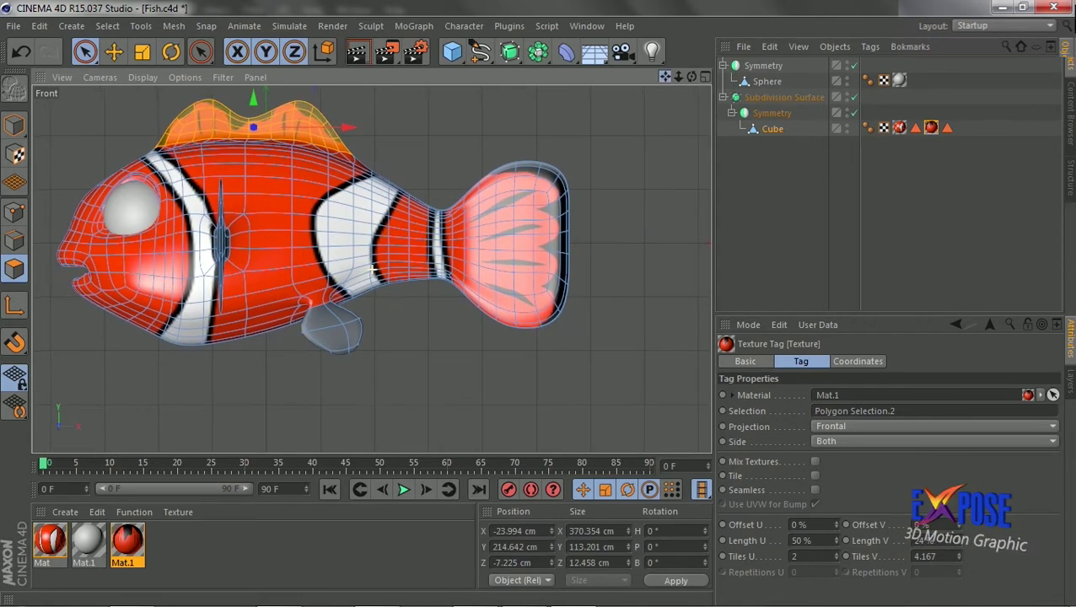
{"action": "left_click_drag", "start_coordinate": [372, 269], "coordinate": [373, 268]}
{"action": "left_click_drag", "start_coordinate": [958, 548], "coordinate": [958, 556]}
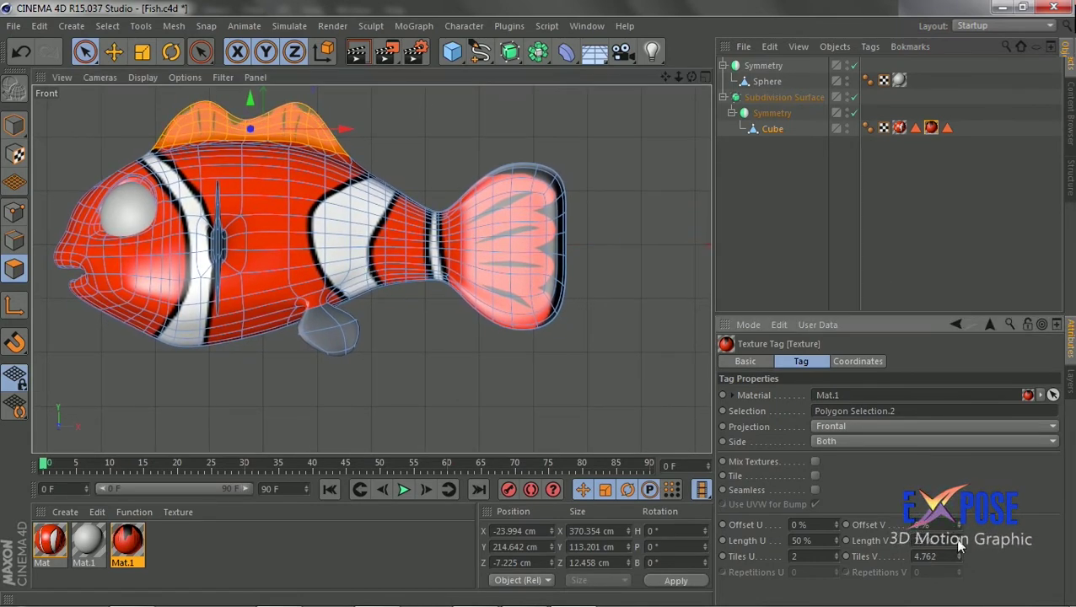
{"action": "left_click_drag", "start_coordinate": [665, 77], "coordinate": [666, 80]}
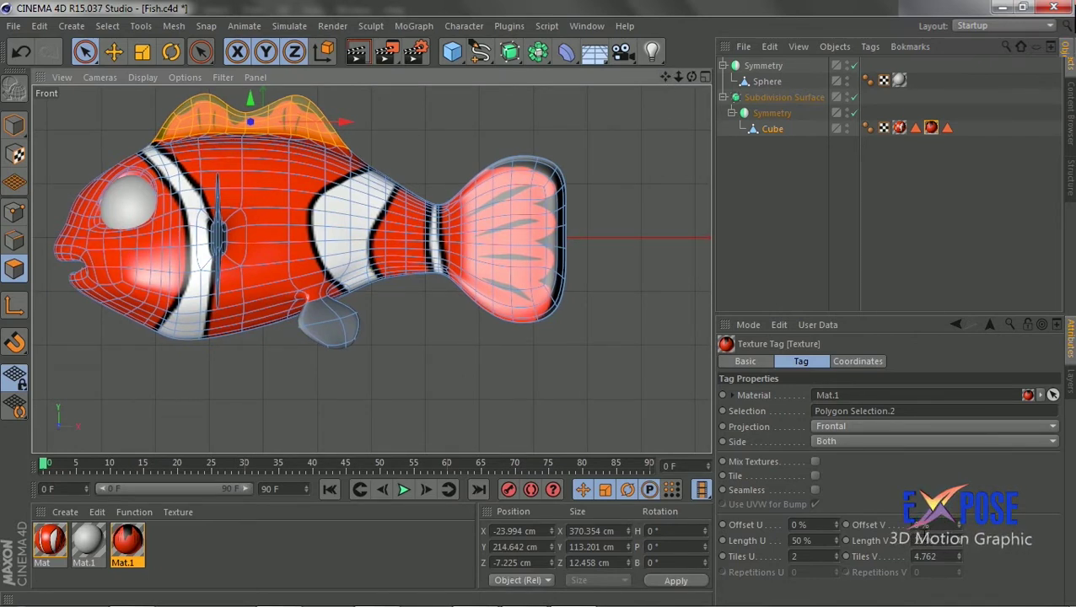
Try Generate UVW Coordinates on the fin texture tag twice, undoing each attempt.
{"action": "right_click", "coordinate": [930, 128]}
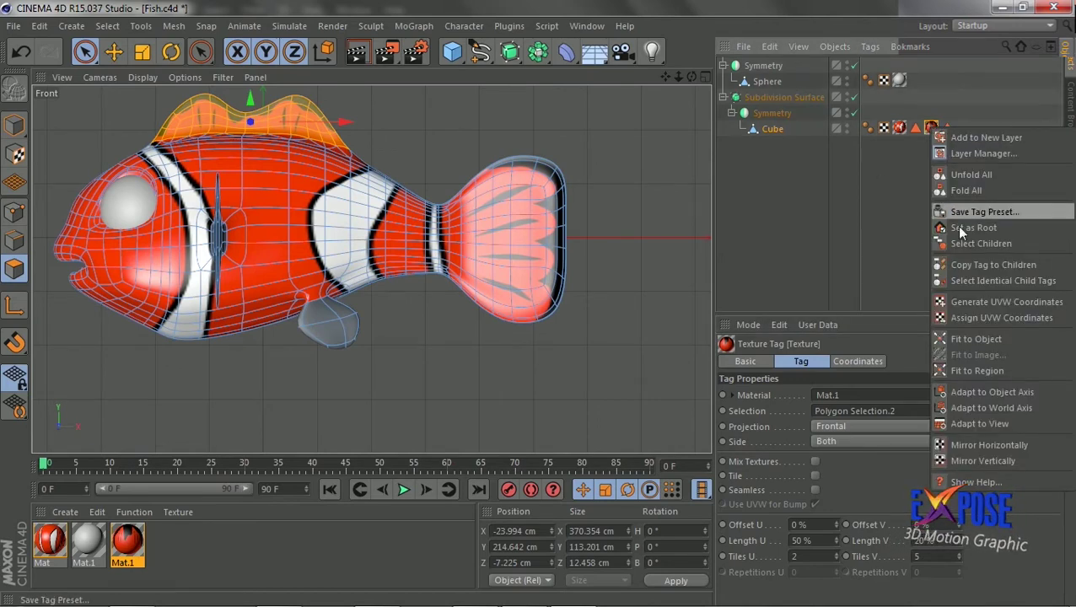
{"action": "left_click", "coordinate": [997, 301]}
{"action": "key", "text": "ctrl+z"}
{"action": "right_click", "coordinate": [931, 128]}
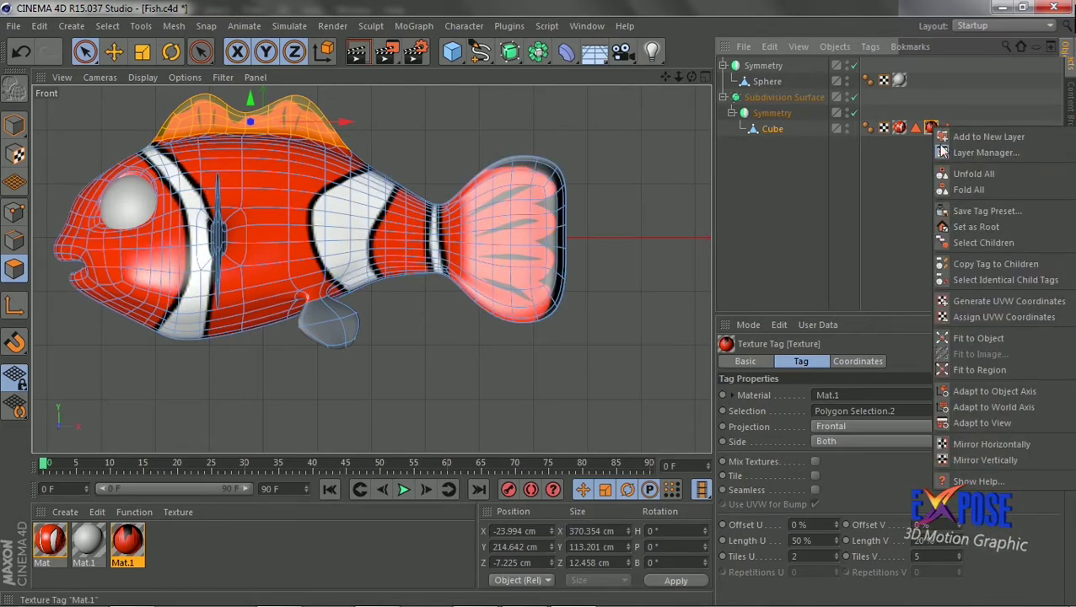
{"action": "left_click", "coordinate": [985, 301]}
{"action": "key", "text": "ctrl+z"}
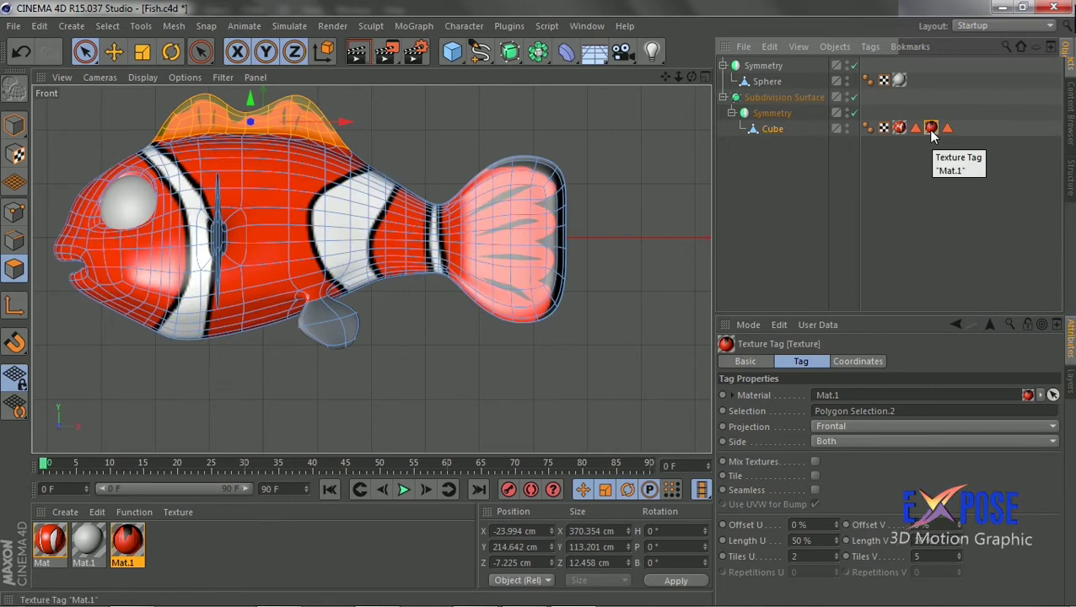
Set the fin texture tag's Side to Front in the single front view.
{"action": "left_click", "coordinate": [854, 159]}
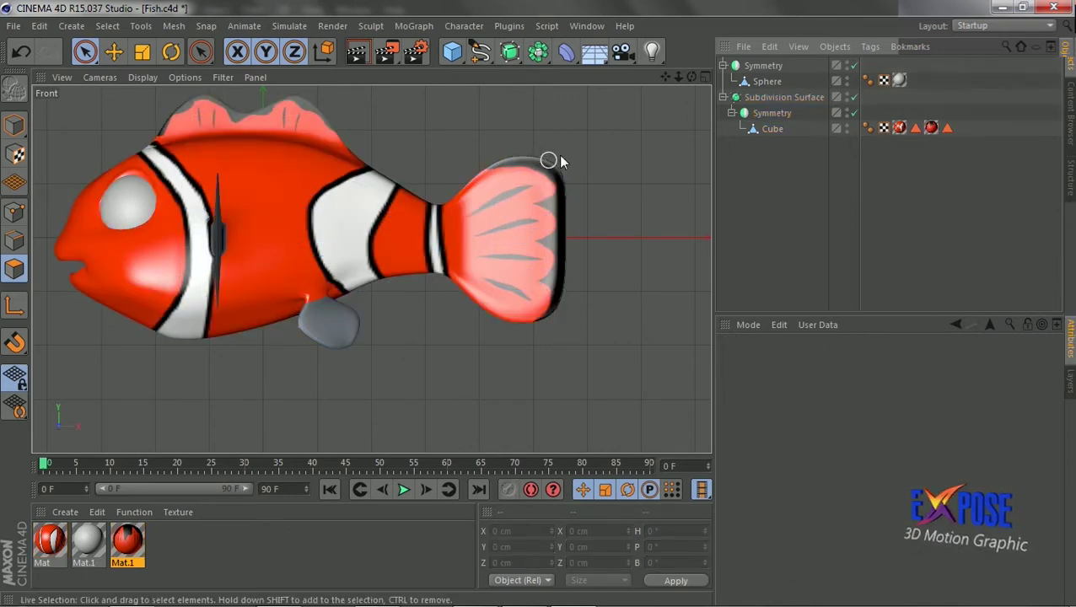
{"action": "left_click", "coordinate": [704, 75]}
{"action": "key", "text": "F4"}
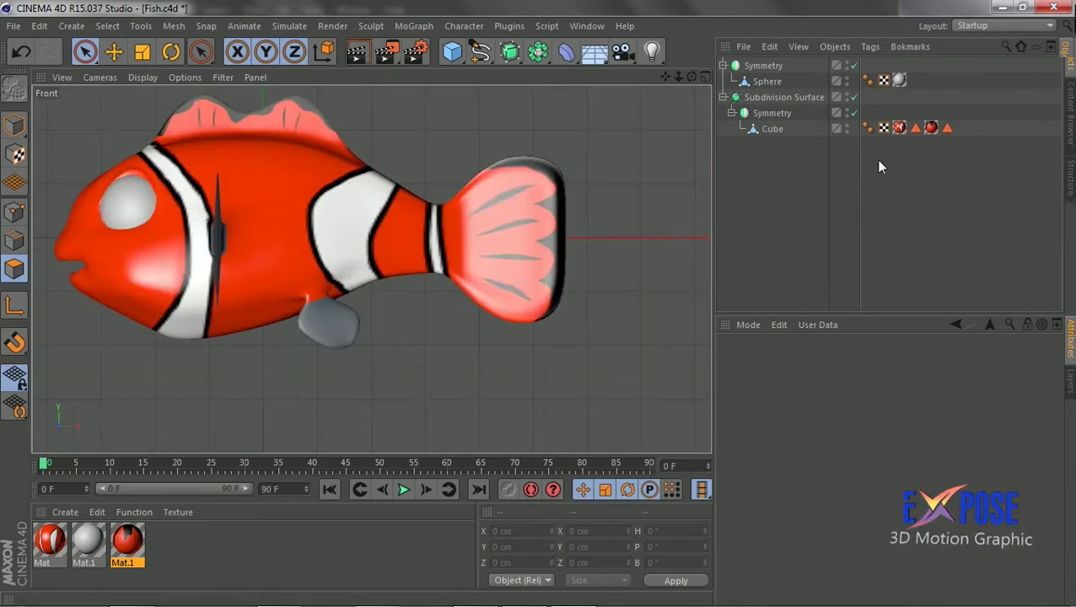
{"action": "left_click", "coordinate": [899, 127]}
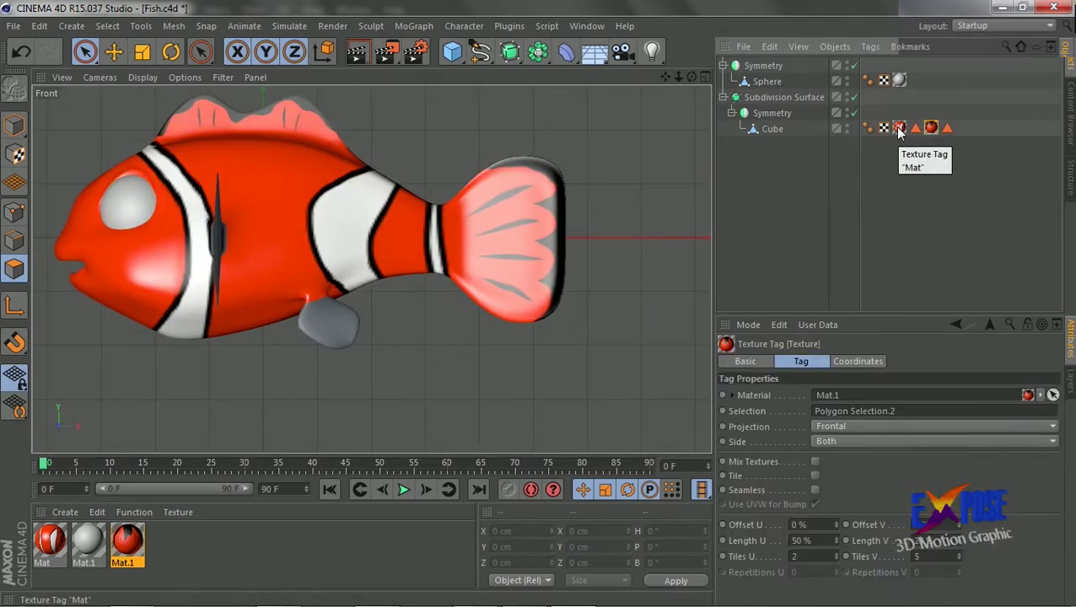
{"action": "left_click", "coordinate": [873, 441]}
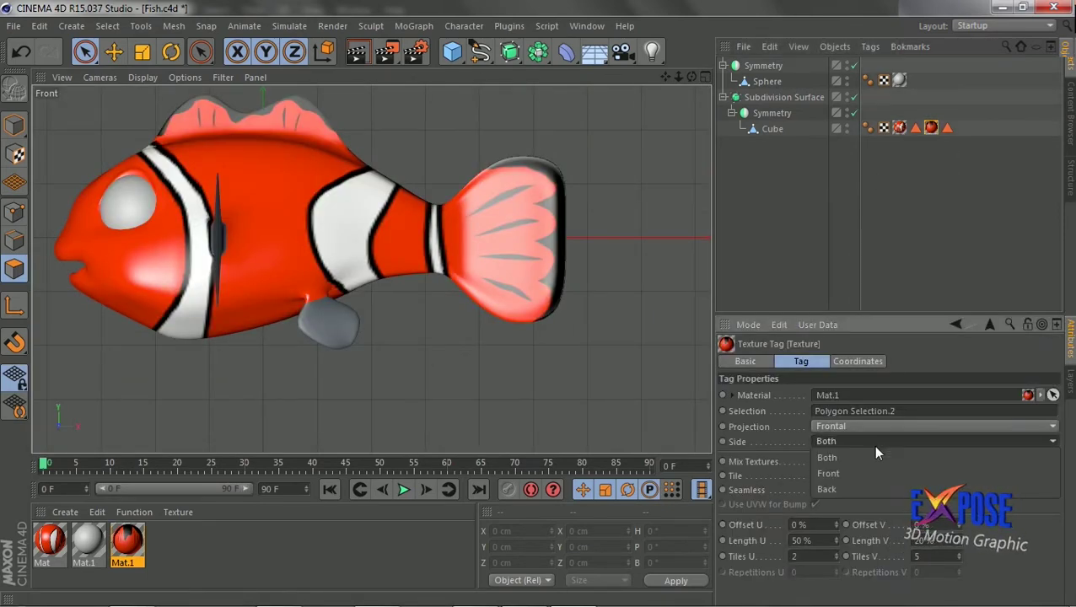
{"action": "left_click", "coordinate": [843, 456]}
Generate UVW coordinates from the fin tag's frontal projection, keeping the body's UVW tag.
{"action": "left_click", "coordinate": [927, 194]}
{"action": "left_click", "coordinate": [930, 127]}
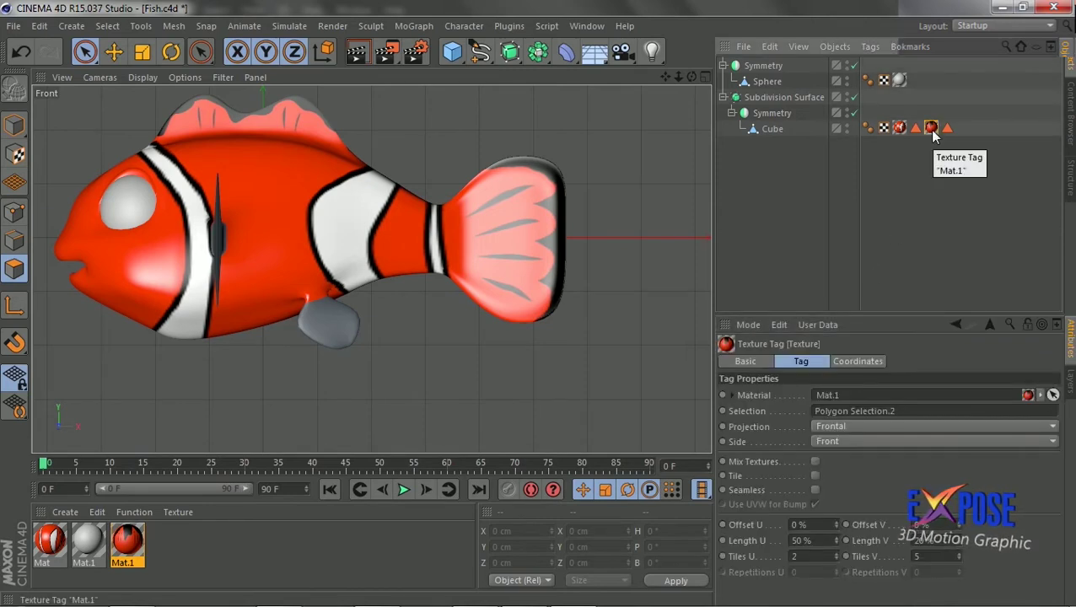
{"action": "left_click", "coordinate": [883, 127]}
{"action": "key", "text": "Delete"}
{"action": "key", "text": "ctrl+z"}
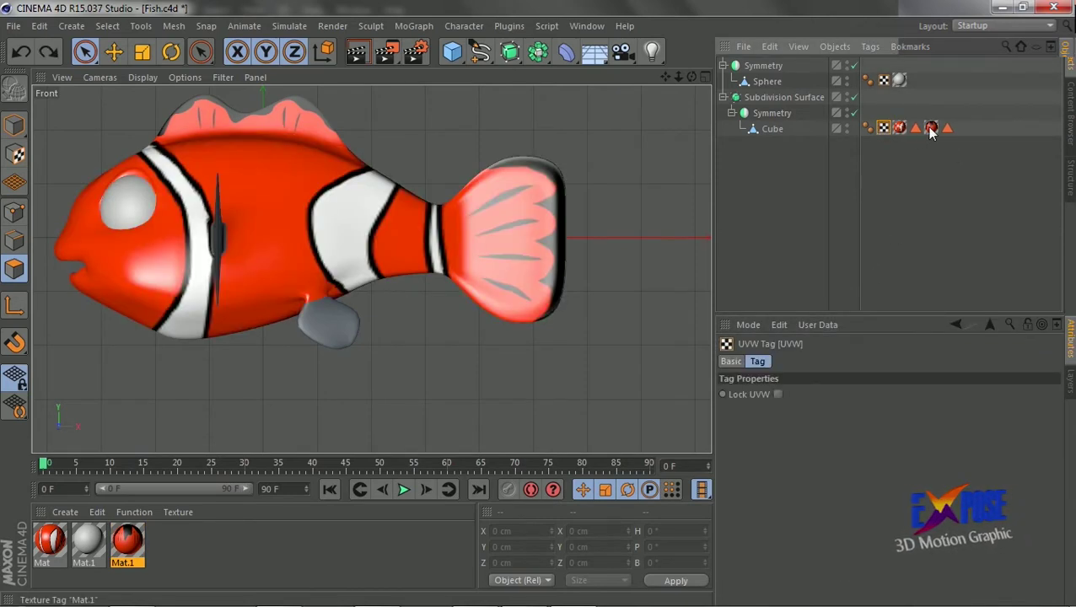
{"action": "left_click", "coordinate": [931, 128]}
{"action": "right_click", "coordinate": [931, 127]}
{"action": "left_click", "coordinate": [978, 301]}
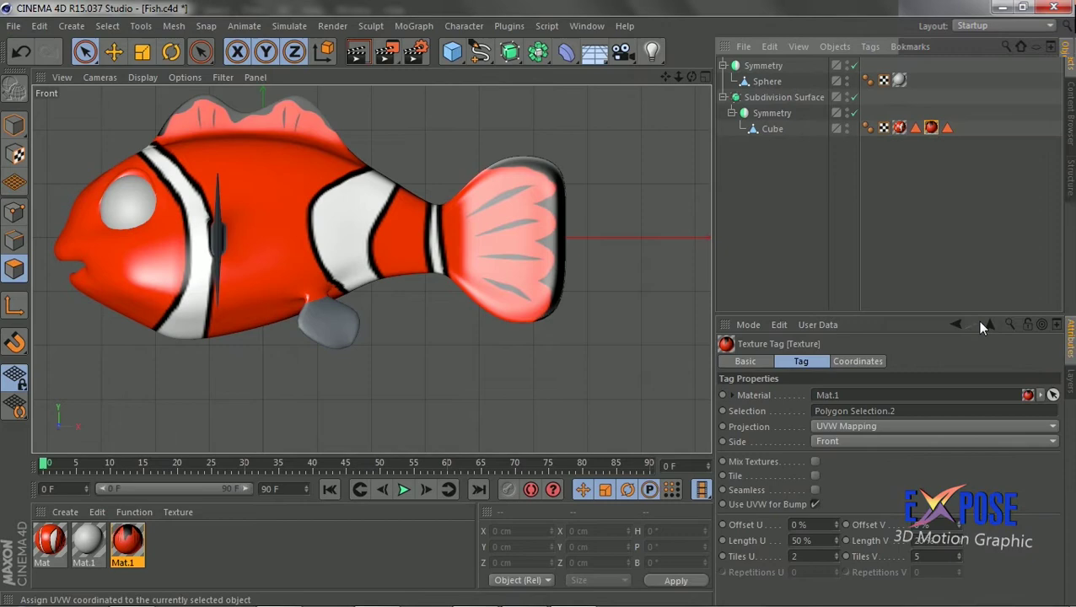
{"action": "left_click", "coordinate": [943, 266]}
{"action": "left_click", "coordinate": [705, 76]}
Orbit the perspective view and preview-render the striped fish.
{"action": "left_click", "coordinate": [366, 76]}
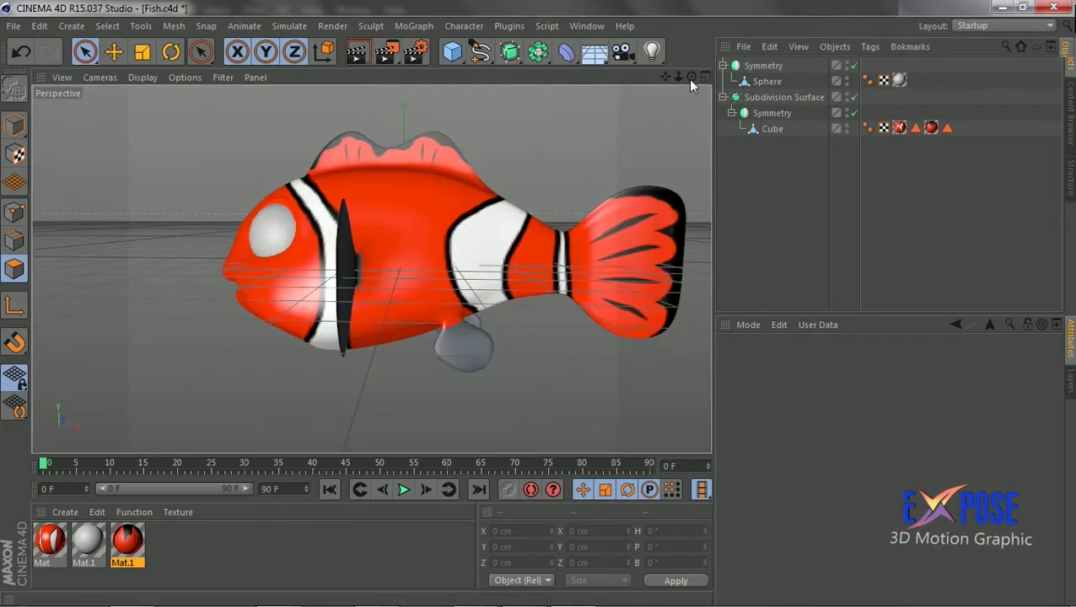
{"action": "mouse_move", "coordinate": [691, 77]}
{"action": "left_mouse_down"}
{"action": "mouse_move", "coordinate": [679, 78]}
{"action": "mouse_move", "coordinate": [693, 78]}
{"action": "left_mouse_up"}
{"action": "left_click", "coordinate": [357, 52]}
{"action": "left_click", "coordinate": [543, 241]}
Select the Cube, toggle Subdivision Surface off and on, and select the tail fin polygons.
{"action": "left_click", "coordinate": [772, 129]}
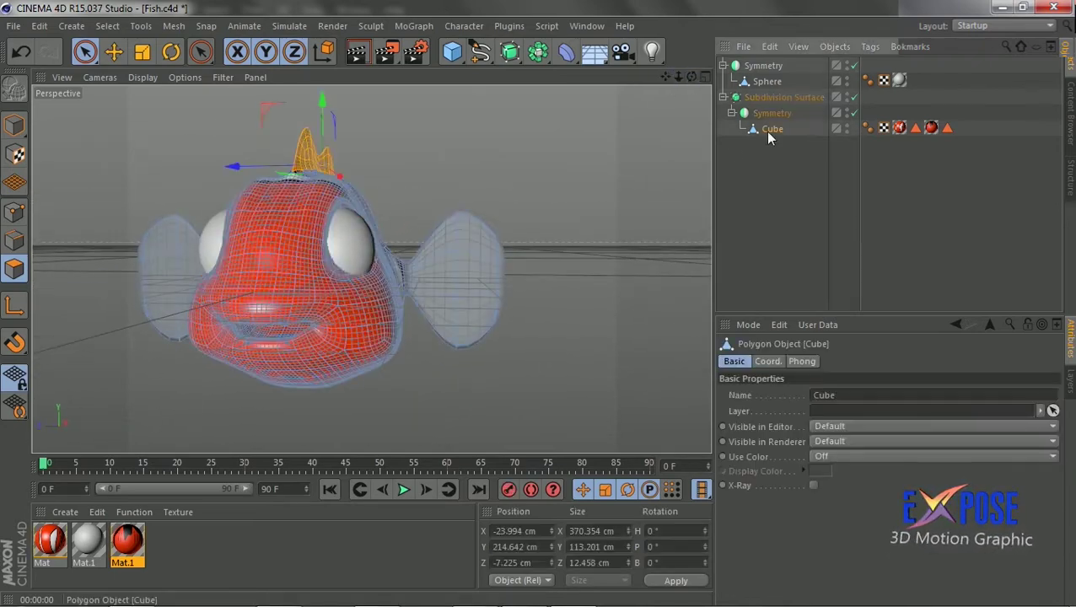
{"action": "left_click", "coordinate": [853, 99]}
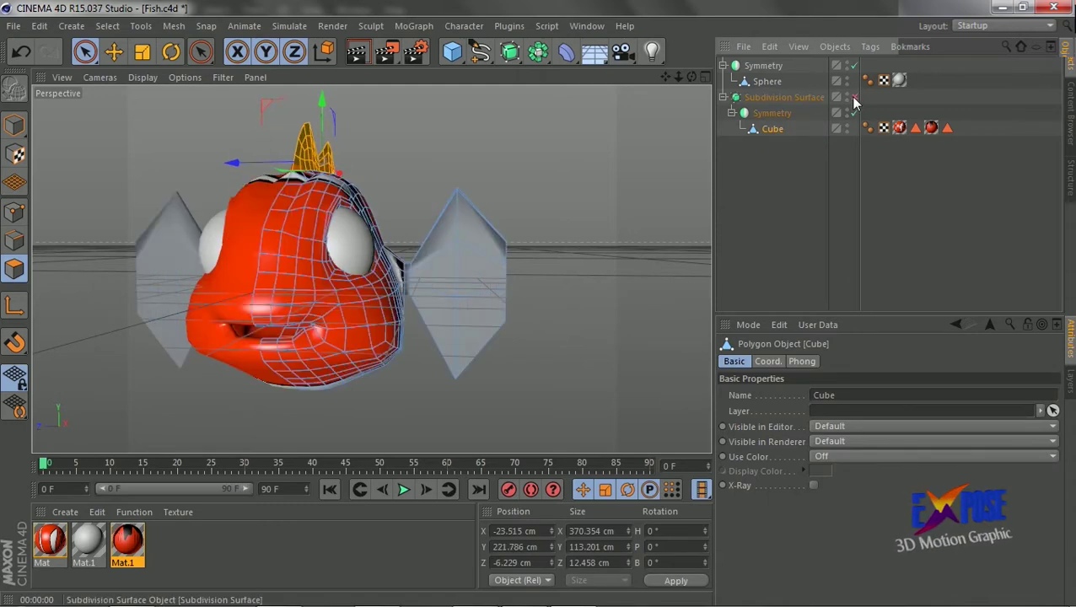
{"action": "left_click", "coordinate": [853, 98]}
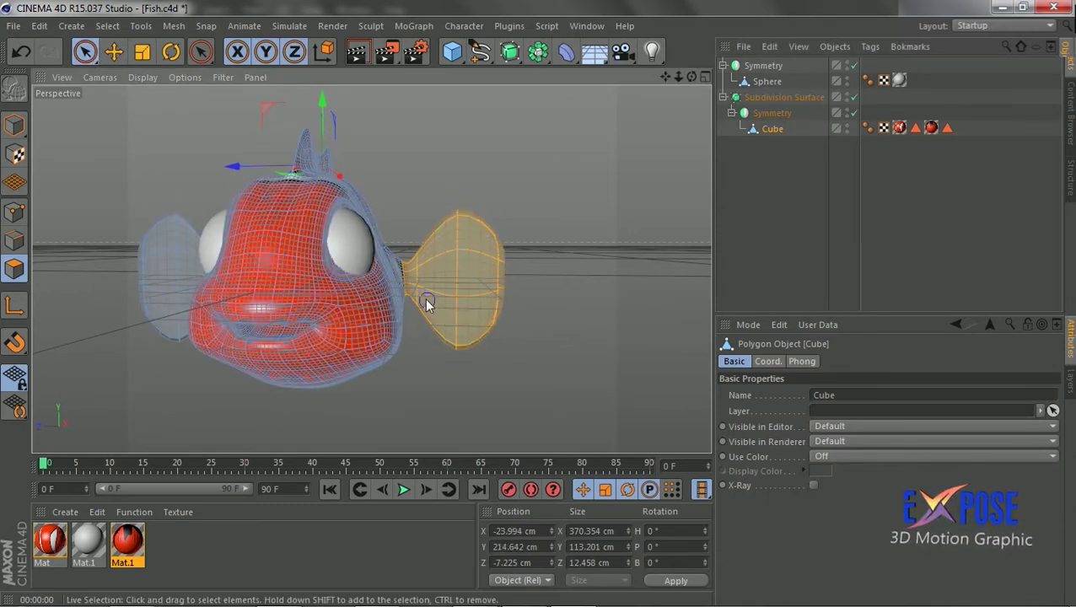
{"action": "left_click", "coordinate": [413, 263]}
{"action": "left_click_drag", "start_coordinate": [692, 77], "coordinate": [590, 81]}
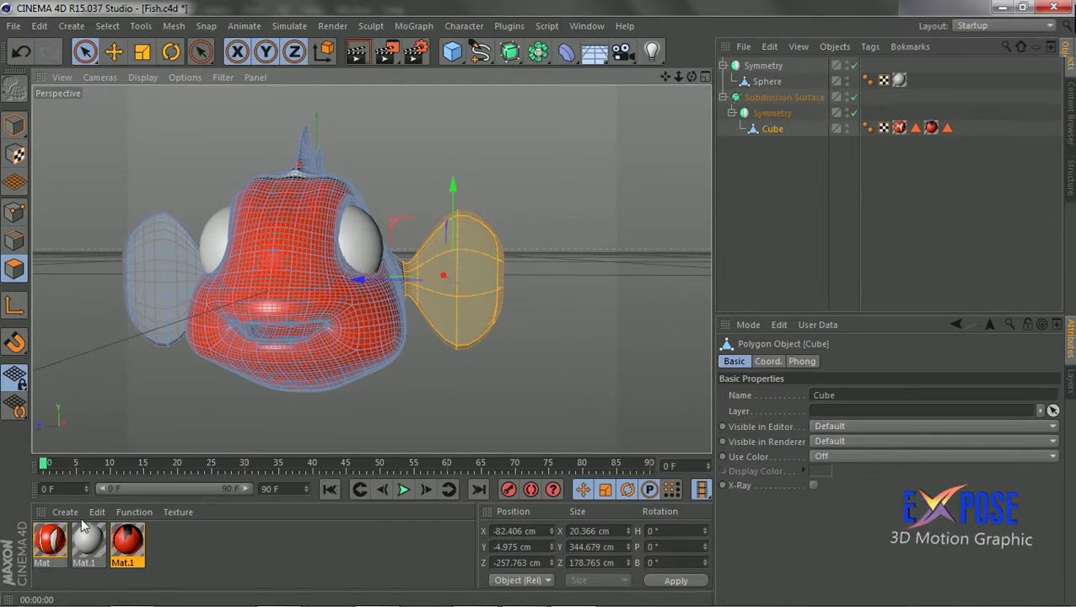
Create a new Mat.2 material with Body 03.jpg loaded as its colour texture.
{"action": "double_click", "coordinate": [166, 540]}
{"action": "double_click", "coordinate": [166, 540]}
{"action": "left_click", "coordinate": [659, 229]}
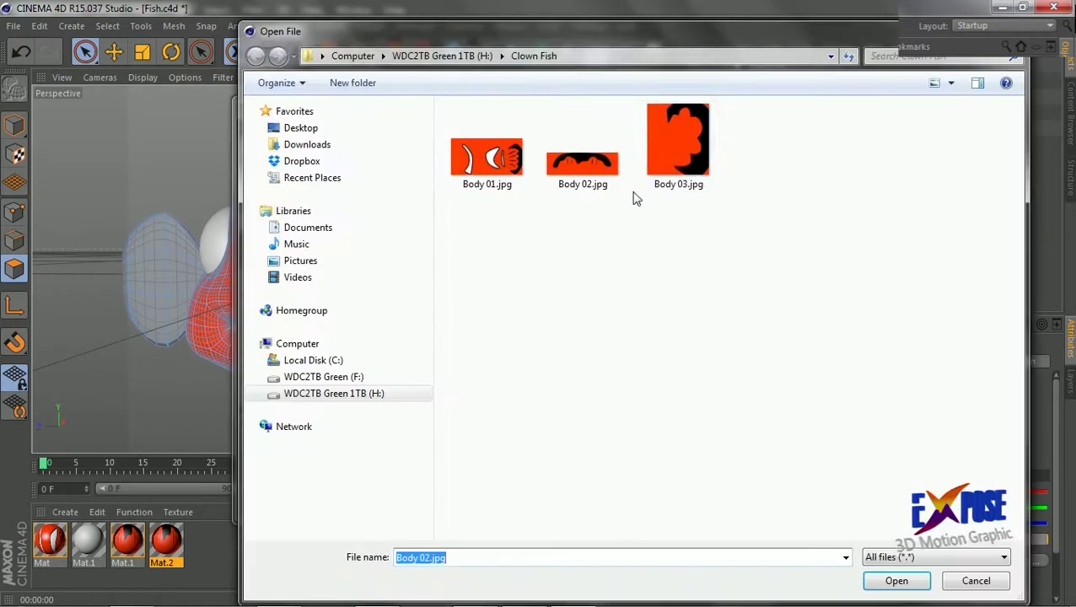
{"action": "double_click", "coordinate": [677, 143]}
{"action": "left_click", "coordinate": [559, 366]}
{"action": "left_click", "coordinate": [683, 102]}
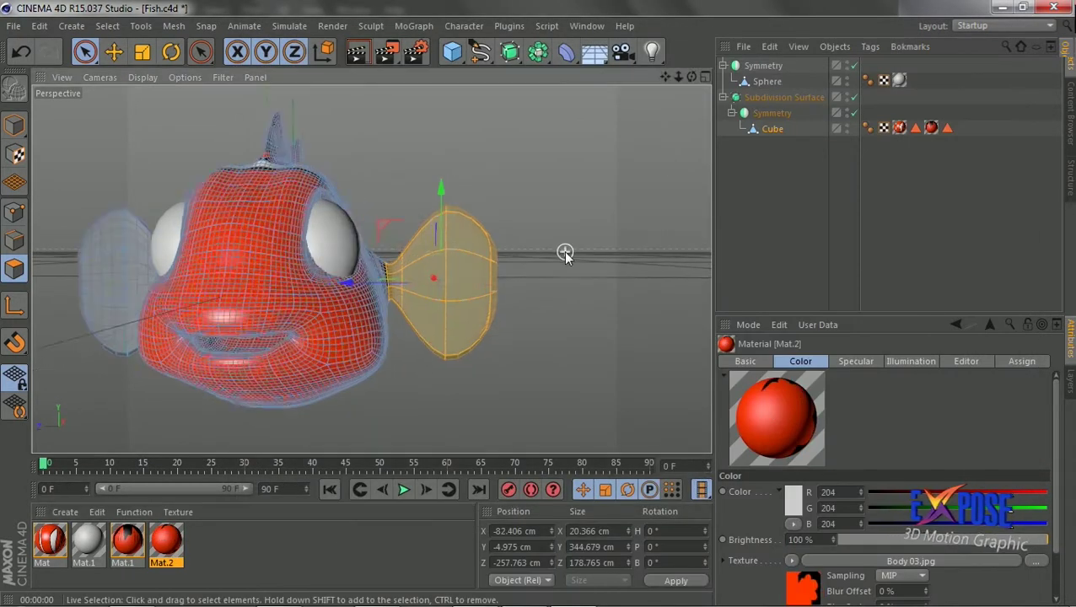
Apply Mat.2 to the tail fin with frontal projection and tiling turned off.
{"action": "left_click_drag", "start_coordinate": [565, 253], "coordinate": [565, 253], "text": "alt"}
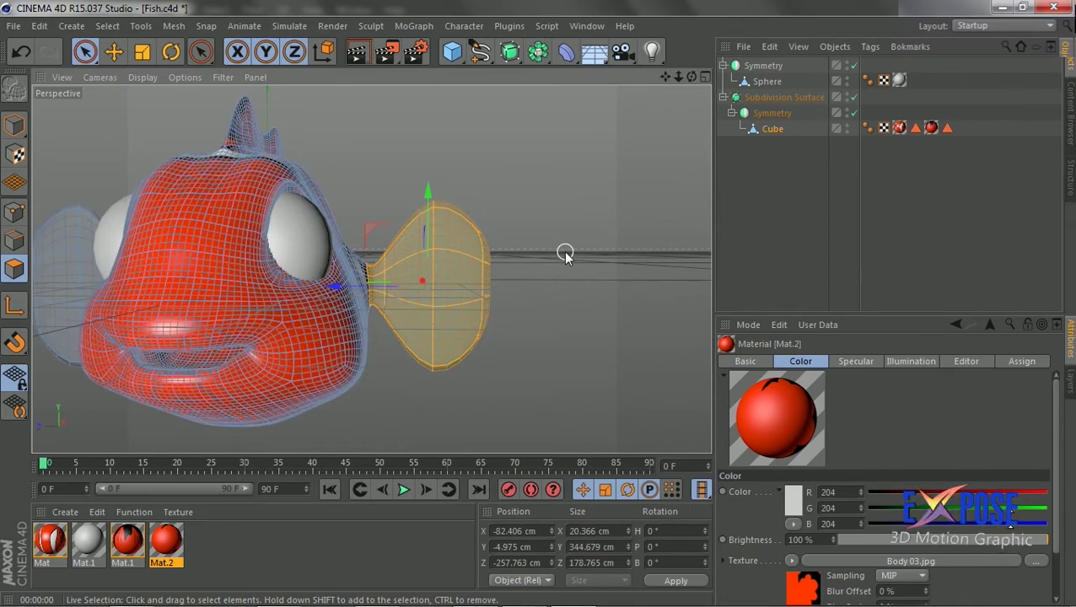
{"action": "left_click_drag", "start_coordinate": [179, 532], "coordinate": [473, 295]}
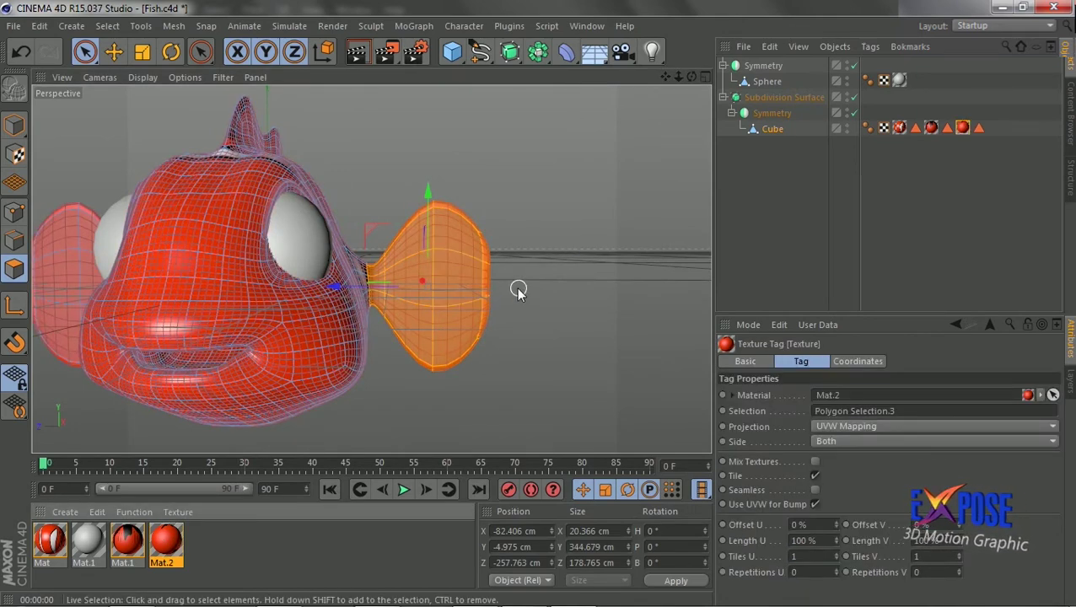
{"action": "key", "text": "ctrl+z"}
{"action": "left_click_drag", "start_coordinate": [166, 544], "coordinate": [435, 314]}
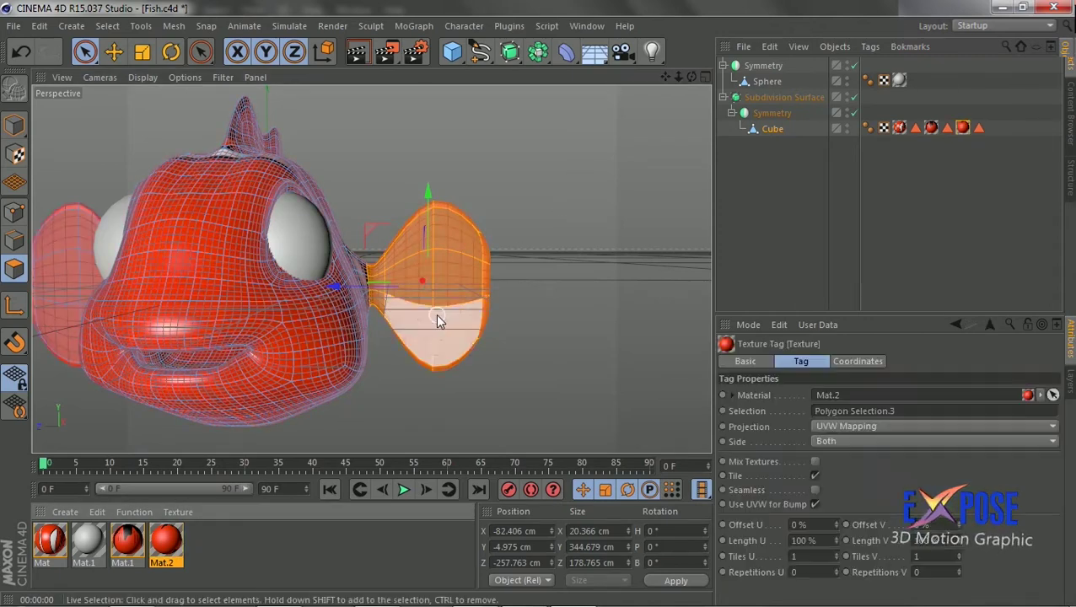
{"action": "left_click", "coordinate": [920, 426]}
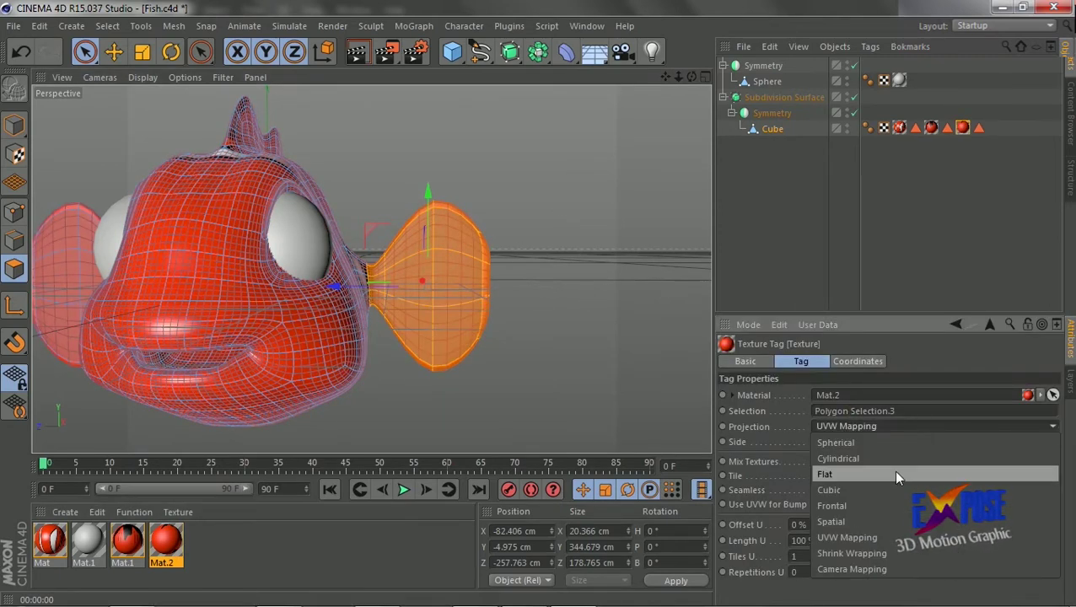
{"action": "left_click", "coordinate": [895, 505]}
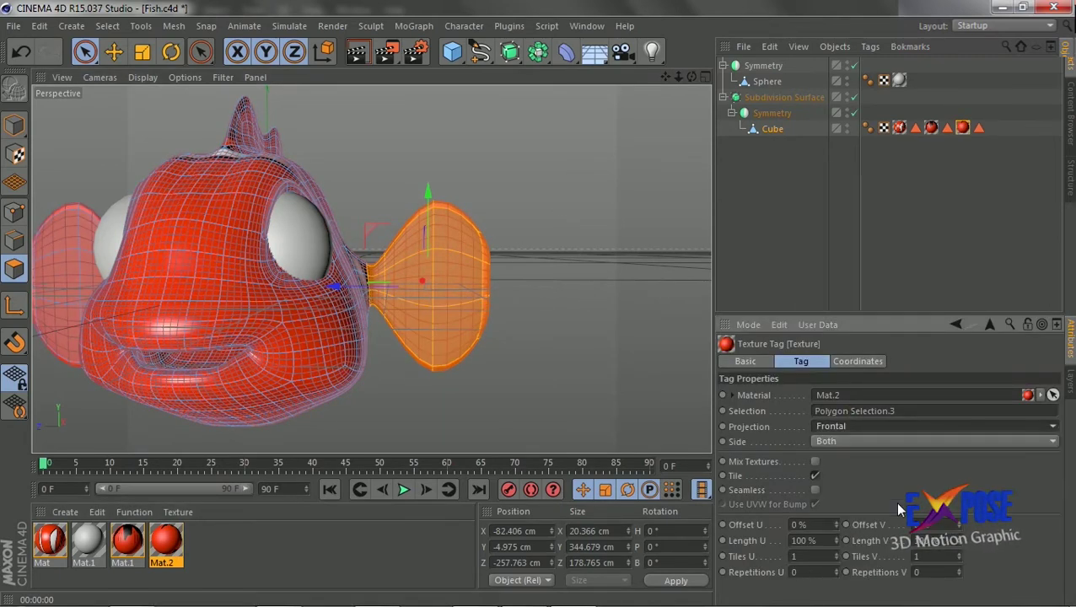
{"action": "left_click", "coordinate": [814, 476]}
Set the fin texture's Length U to 40% and adjust tiles to 2.5 × 2.041.
{"action": "mouse_move", "coordinate": [666, 76]}
{"action": "left_mouse_down"}
{"action": "mouse_move", "coordinate": [372, 269]}
{"action": "mouse_move", "coordinate": [472, 278]}
{"action": "left_mouse_up"}
{"action": "double_click", "coordinate": [803, 540]}
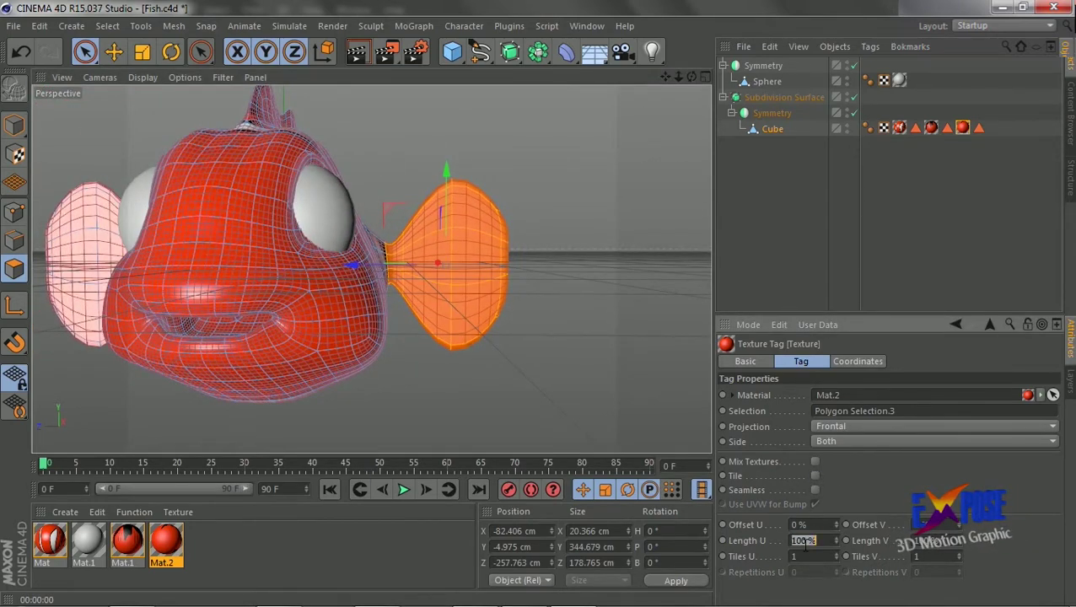
{"action": "type", "text": "40"}
{"action": "key", "text": "Return"}
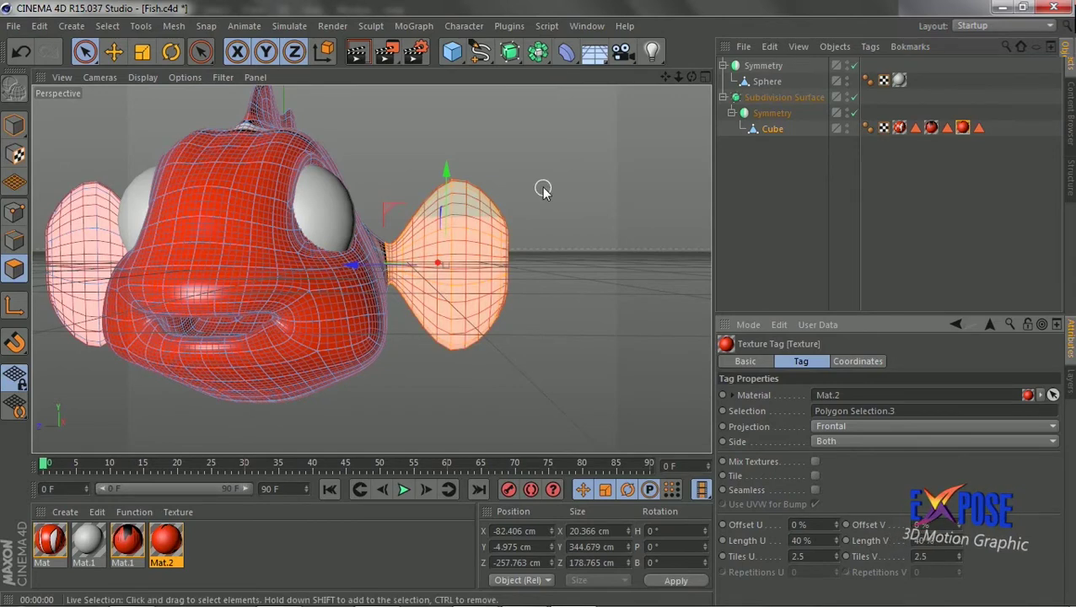
{"action": "mouse_move", "coordinate": [689, 80]}
{"action": "left_mouse_down"}
{"action": "mouse_move", "coordinate": [371, 269]}
{"action": "mouse_move", "coordinate": [685, 136]}
{"action": "left_mouse_up"}
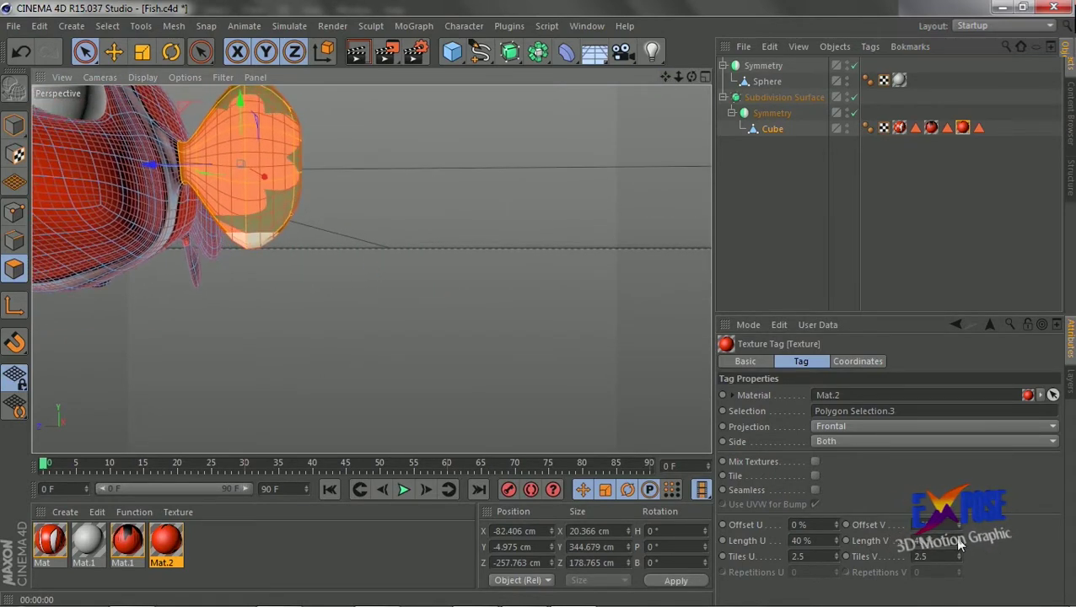
{"action": "left_click_drag", "start_coordinate": [958, 552], "coordinate": [594, 330]}
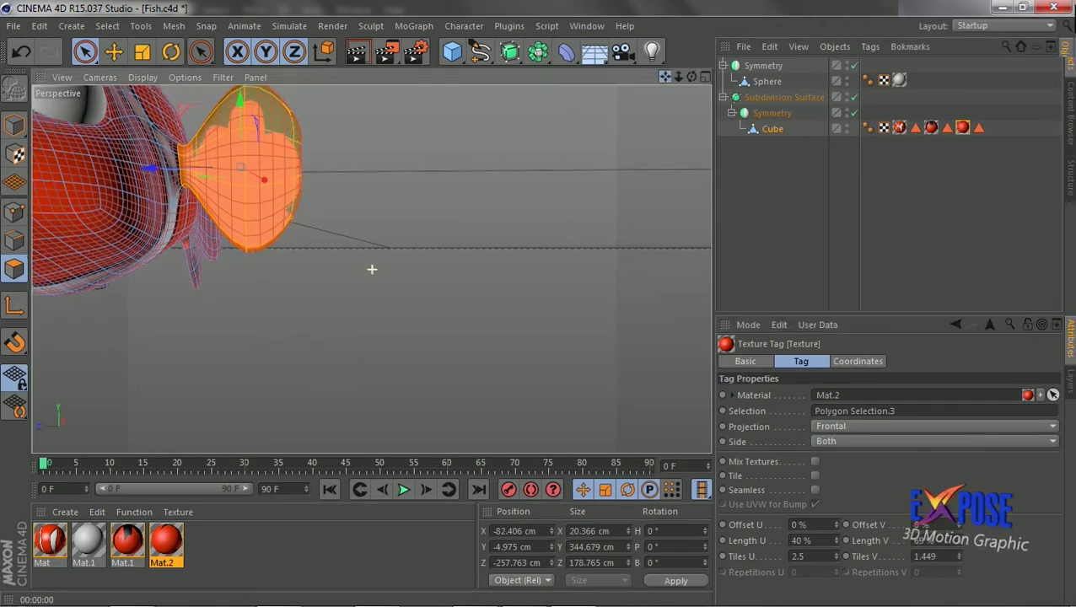
{"action": "left_click_drag", "start_coordinate": [371, 269], "coordinate": [902, 436]}
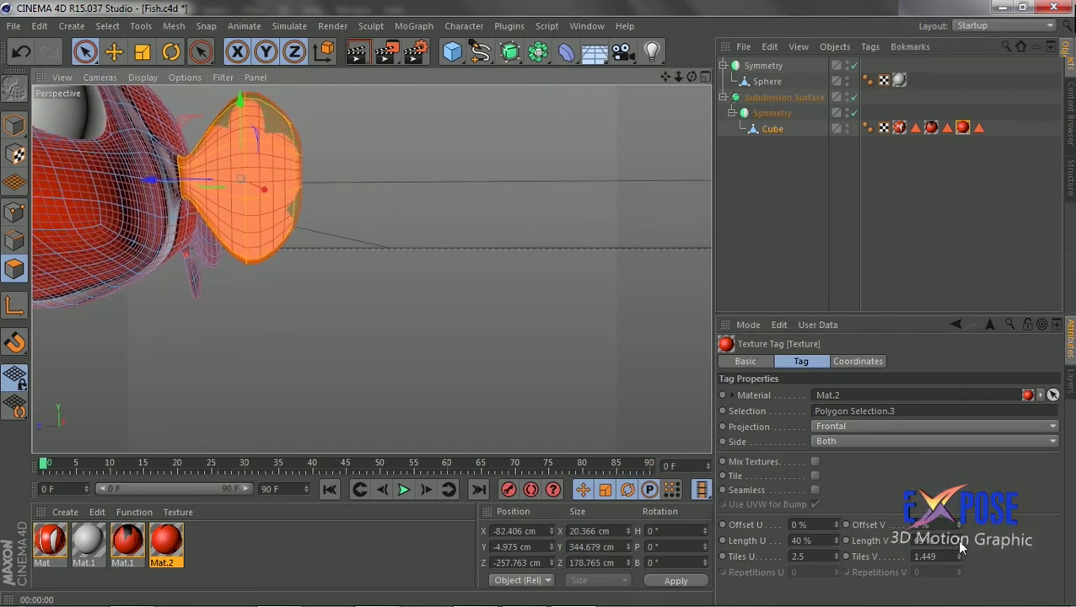
{"action": "left_click_drag", "start_coordinate": [959, 548], "coordinate": [959, 514]}
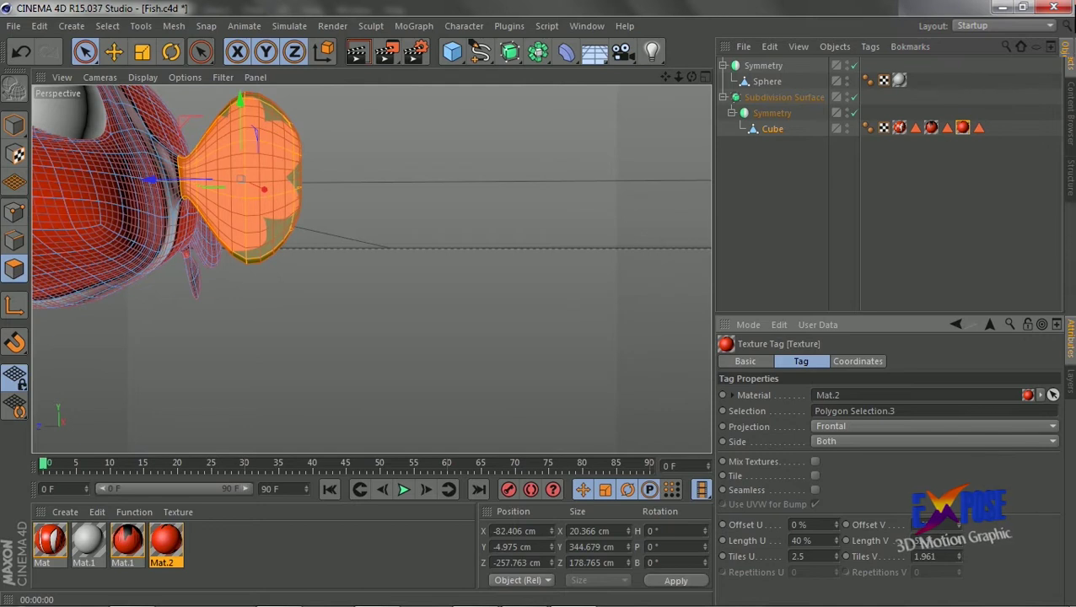
{"action": "left_click_drag", "start_coordinate": [651, 103], "coordinate": [372, 269], "text": "alt"}
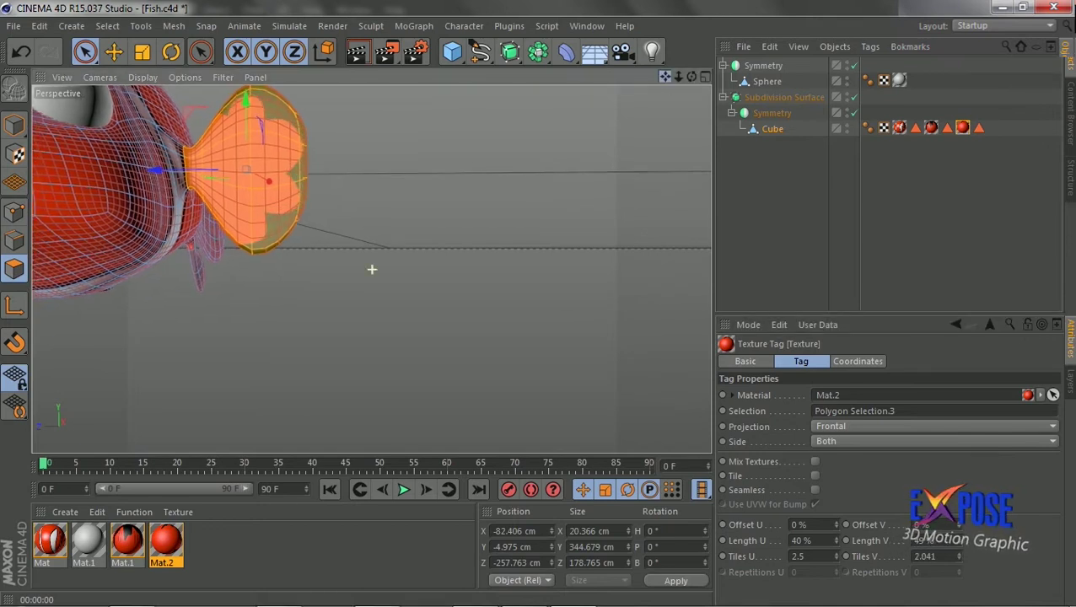
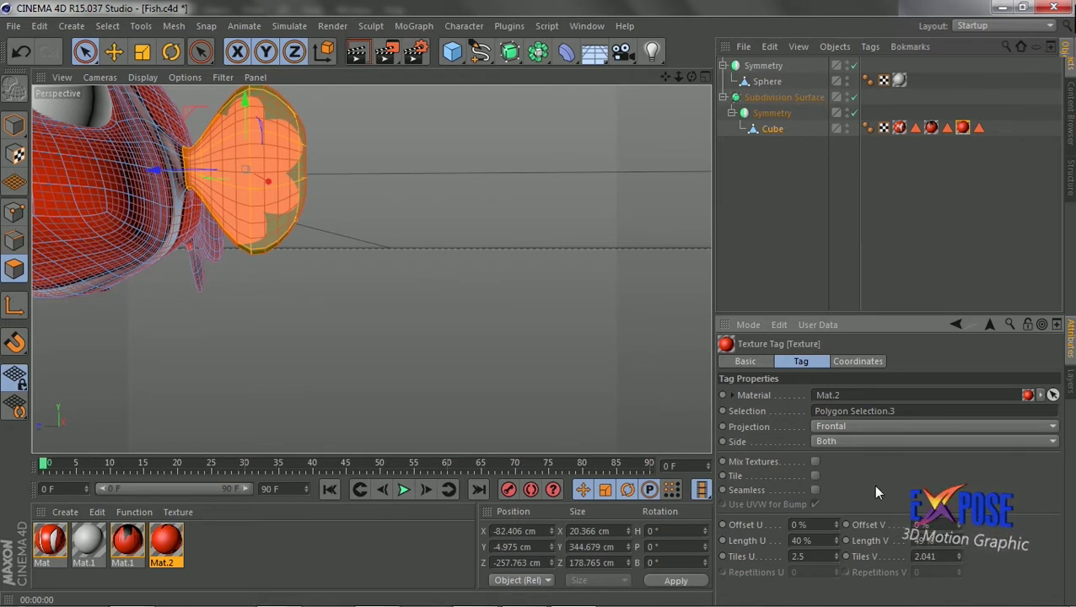
Assign UVW coordinates to the fin's Mat.2 texture tag.
{"action": "right_click", "coordinate": [963, 127]}
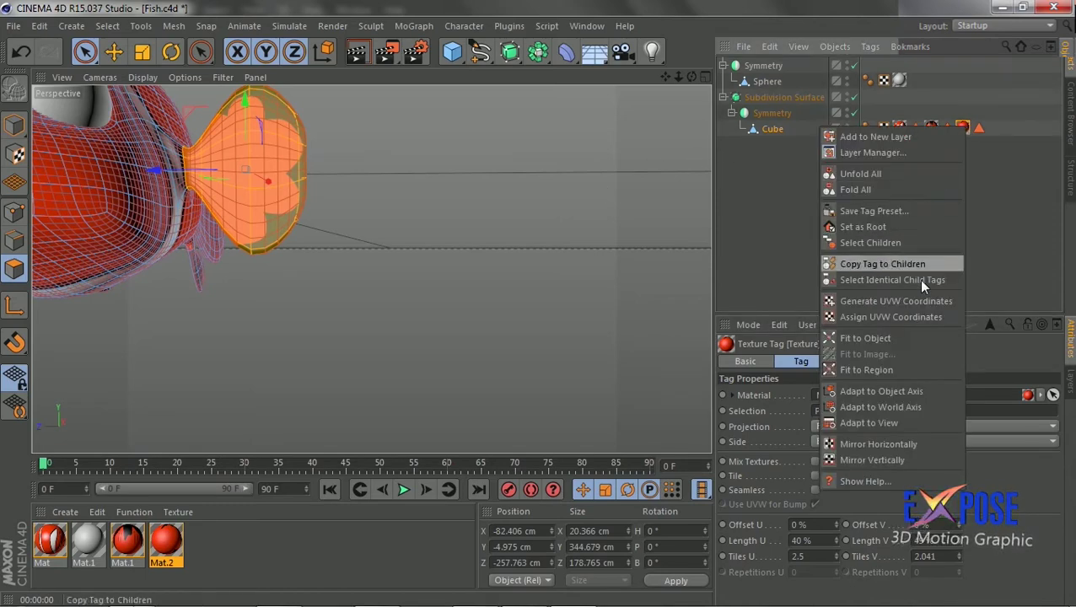
{"action": "left_click", "coordinate": [925, 313]}
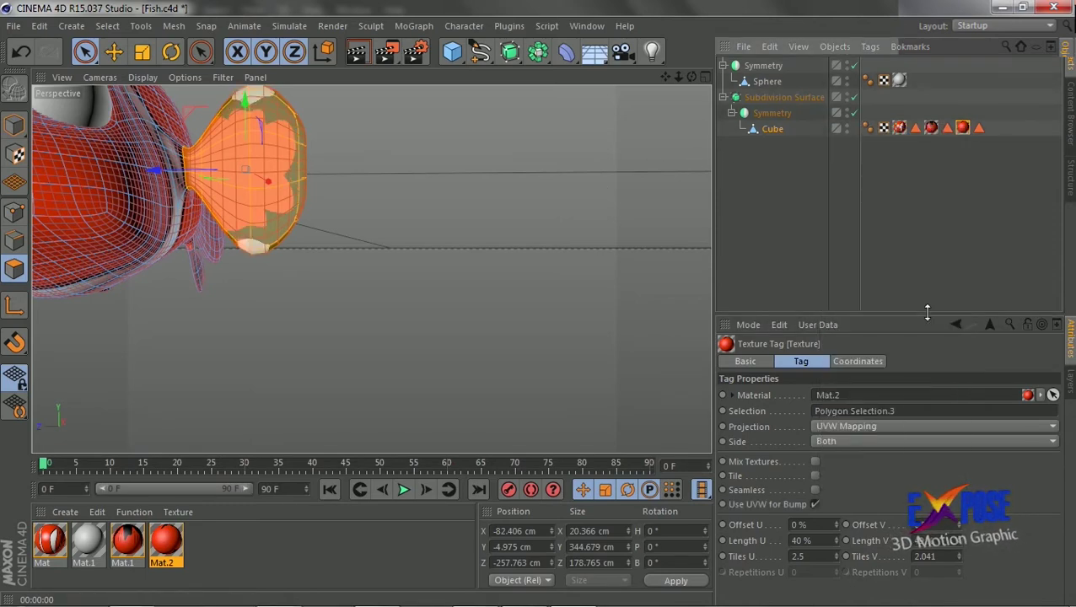
{"action": "right_click", "coordinate": [961, 127]}
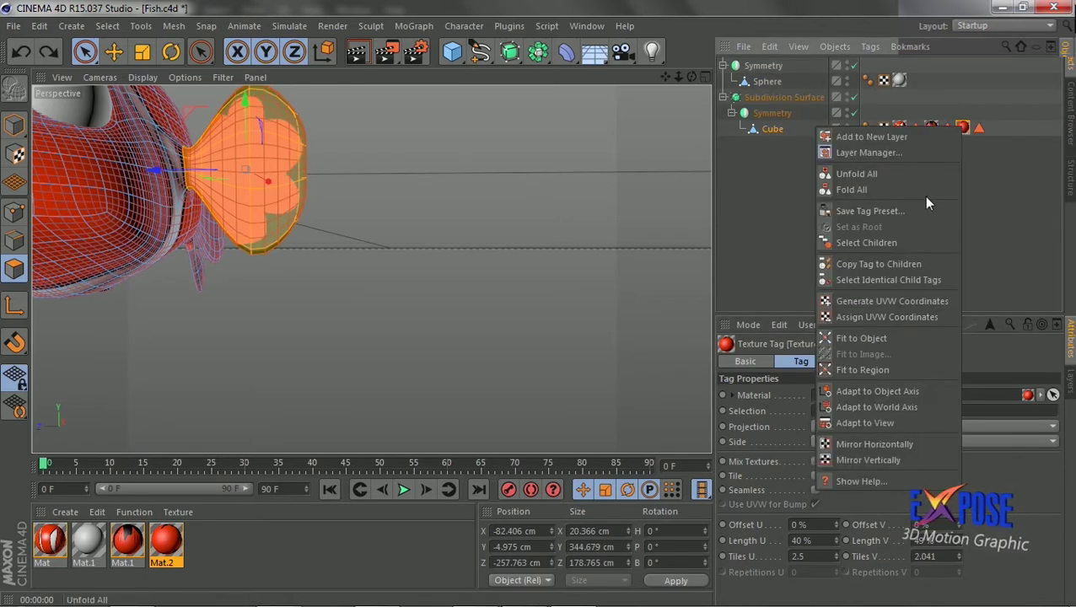
{"action": "left_click", "coordinate": [910, 311]}
{"action": "right_click", "coordinate": [963, 127]}
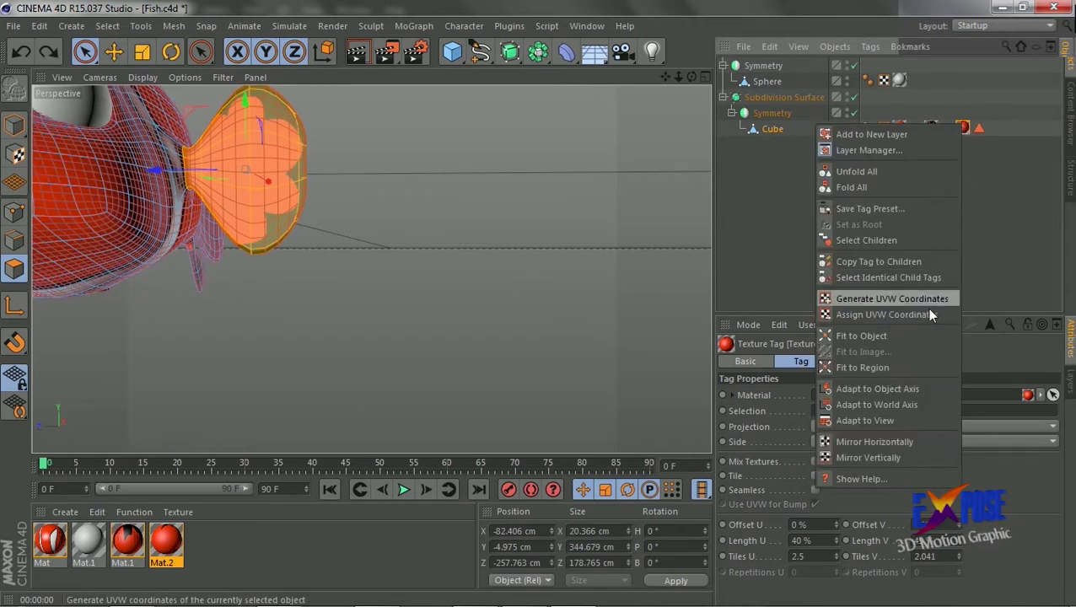
{"action": "left_click", "coordinate": [927, 305]}
Enable tiling on the fin texture and set Tiles V to 1.667.
{"action": "left_click_drag", "start_coordinate": [692, 77], "coordinate": [691, 76]}
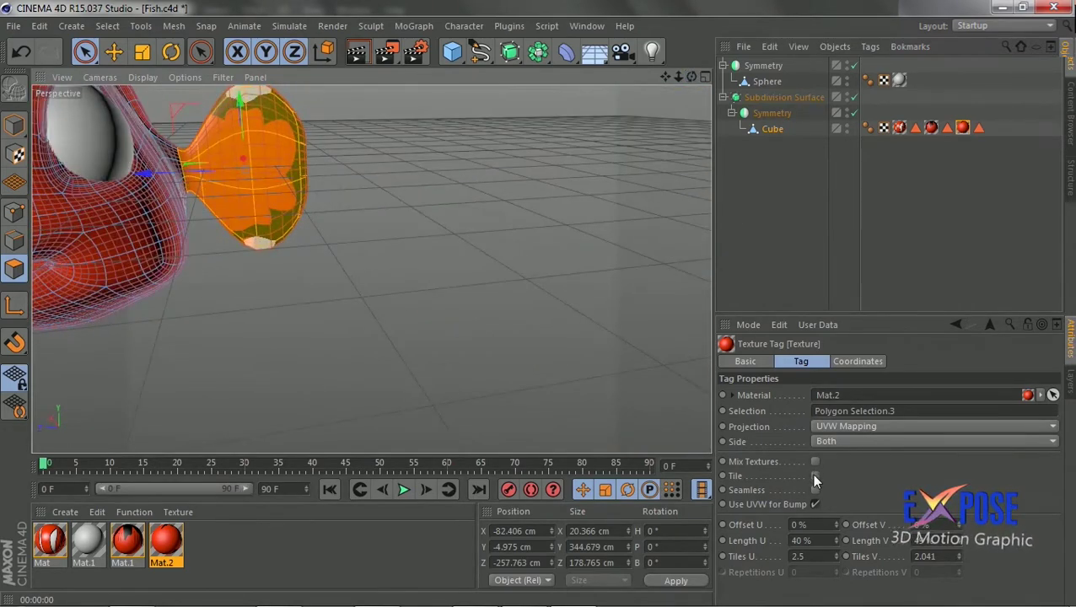
{"action": "left_click", "coordinate": [814, 477]}
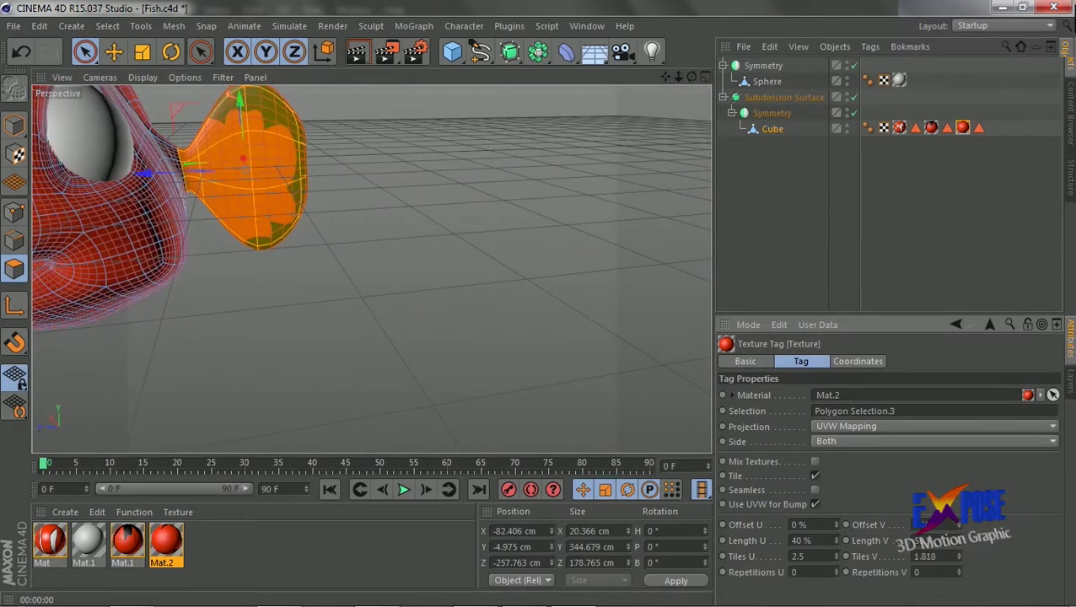
{"action": "left_click_drag", "start_coordinate": [961, 524], "coordinate": [960, 506]}
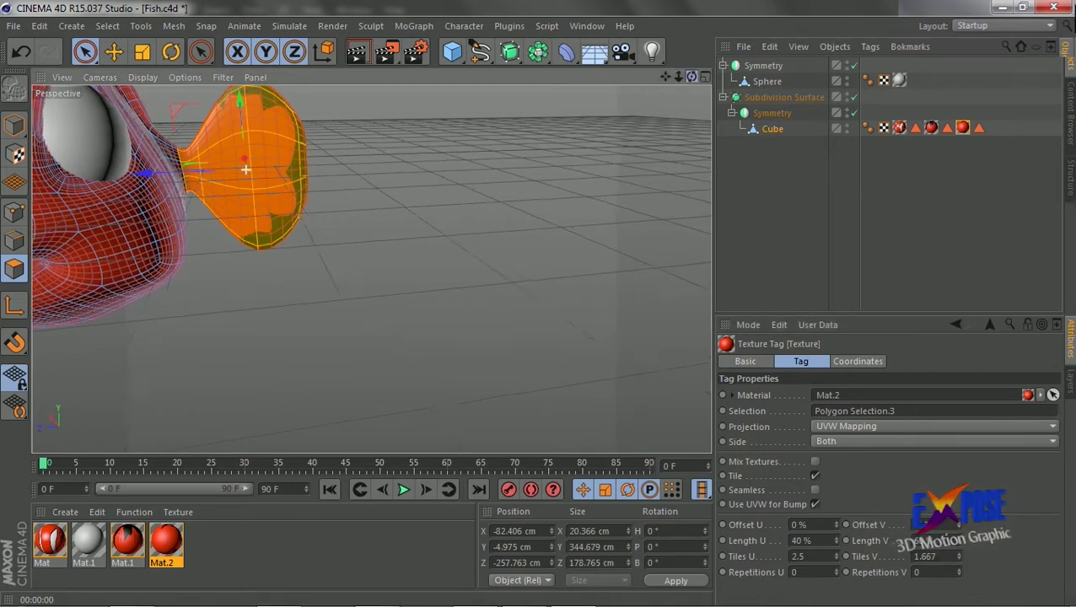
{"action": "left_click_drag", "start_coordinate": [688, 144], "coordinate": [246, 169], "text": "alt"}
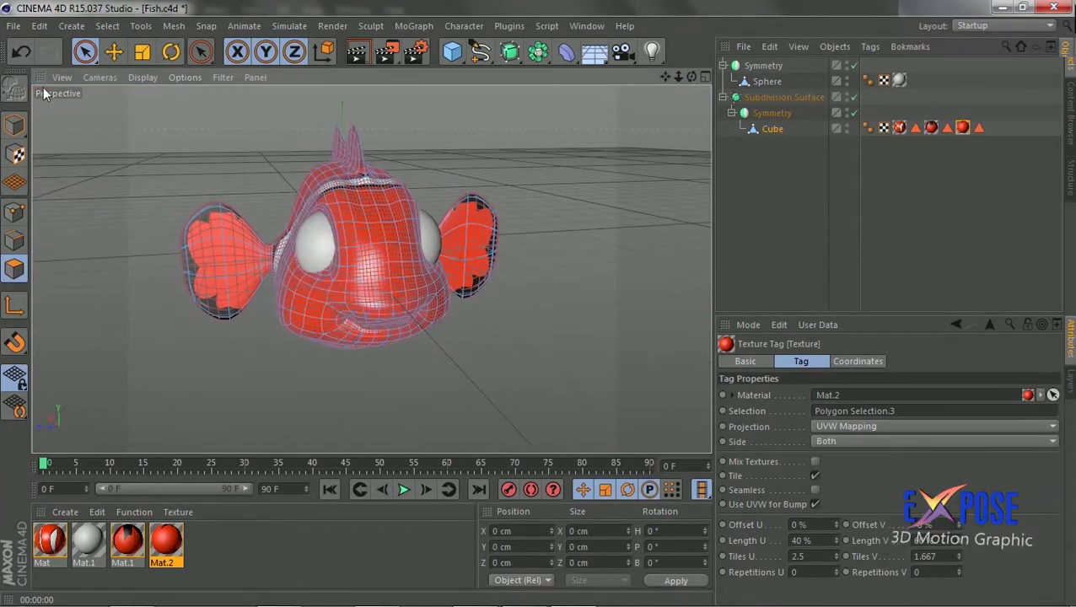
Select the lower belly fin's polygons in polygon mode.
{"action": "mouse_move", "coordinate": [690, 77]}
{"action": "left_mouse_down"}
{"action": "mouse_move", "coordinate": [333, 221]}
{"action": "mouse_move", "coordinate": [688, 80]}
{"action": "left_mouse_up"}
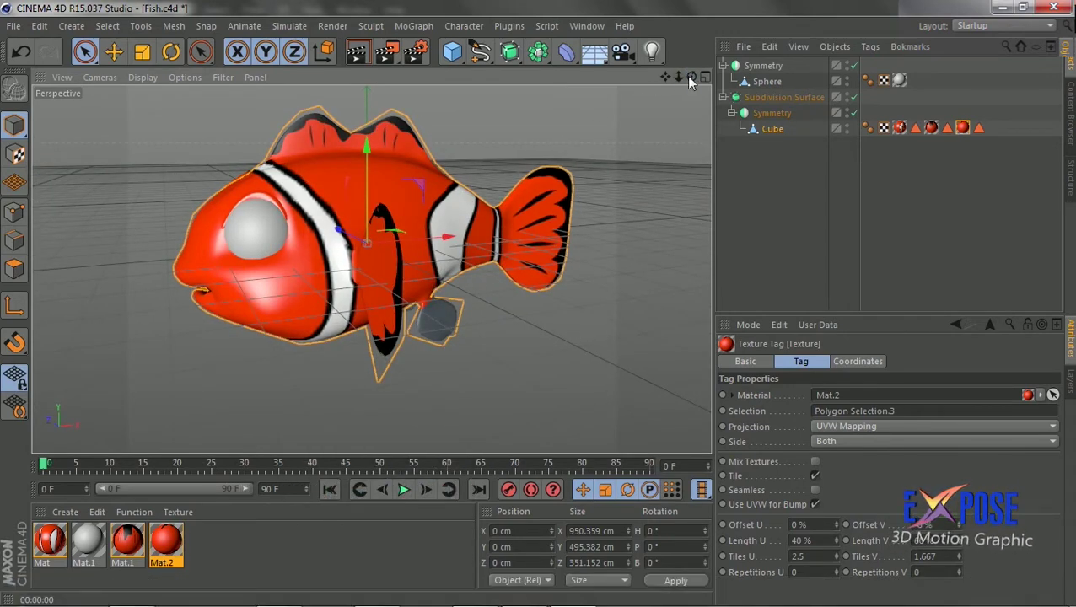
{"action": "left_click_drag", "start_coordinate": [688, 80], "coordinate": [640, 101]}
{"action": "left_click", "coordinate": [14, 268]}
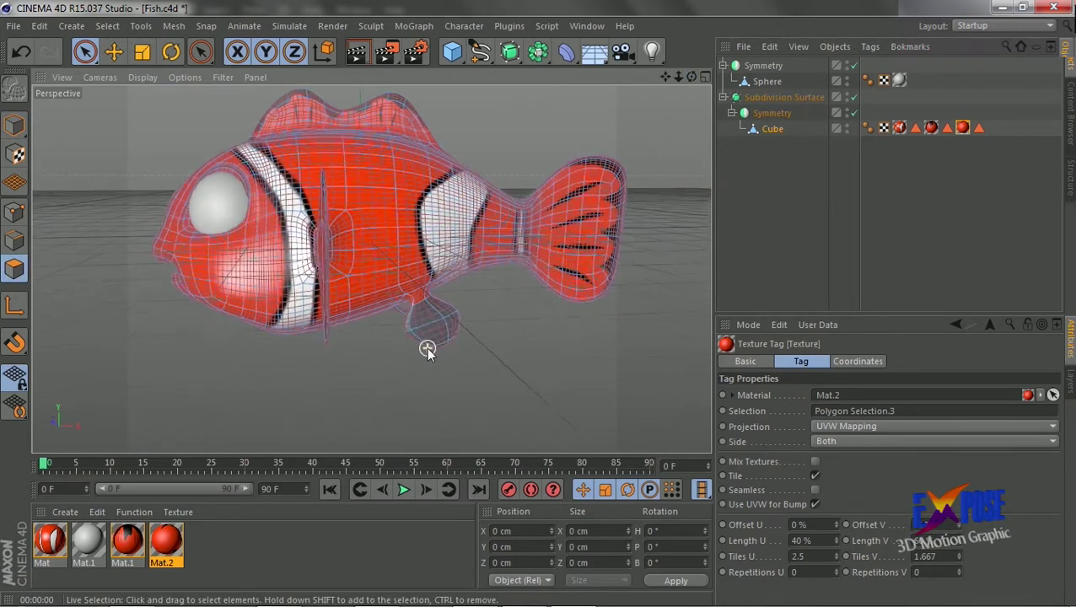
{"action": "left_click_drag", "start_coordinate": [427, 350], "coordinate": [405, 321], "text": "alt"}
{"action": "left_click", "coordinate": [403, 322]}
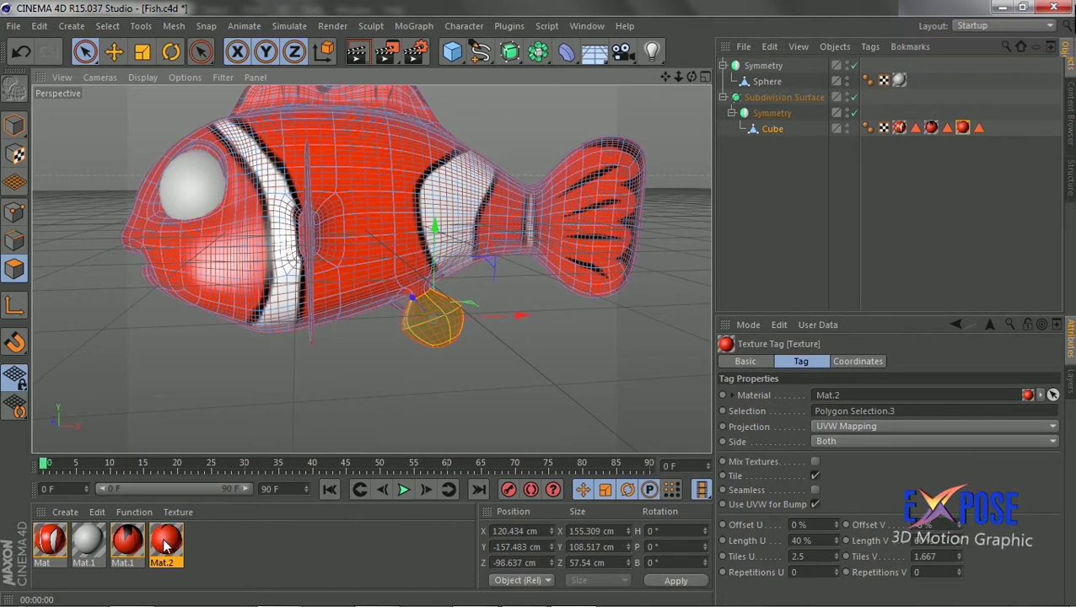
Apply Mat.2 to the selected lower fin with Length U 40% for 2.5 tiles.
{"action": "left_click_drag", "start_coordinate": [165, 544], "coordinate": [437, 333]}
{"action": "left_click_drag", "start_coordinate": [557, 335], "coordinate": [563, 336], "text": "alt"}
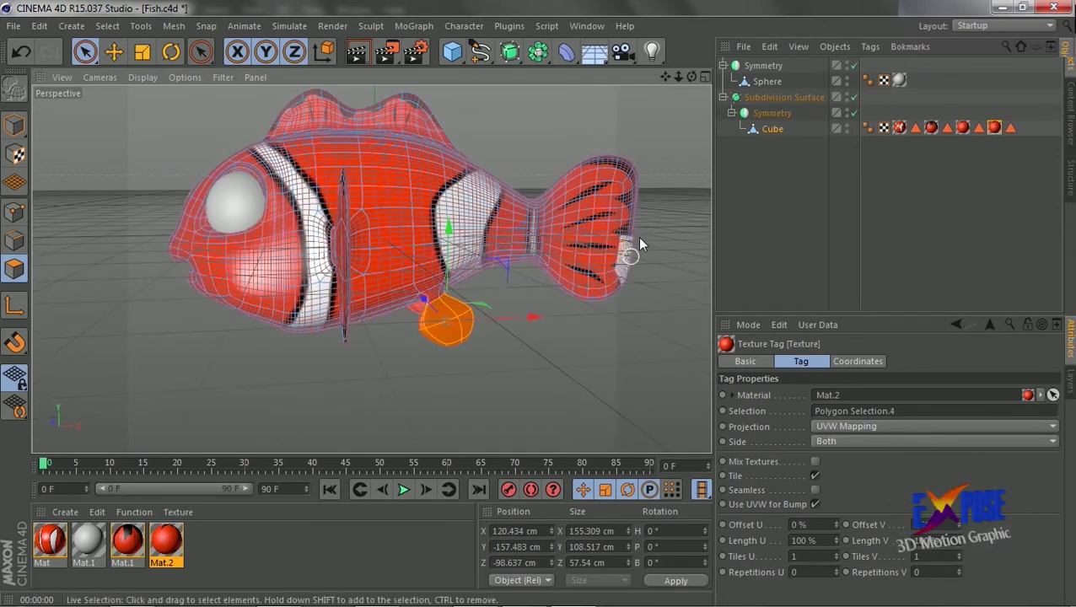
{"action": "scroll", "coordinate": [526, 317], "scroll_direction": "up", "scroll_amount": 3}
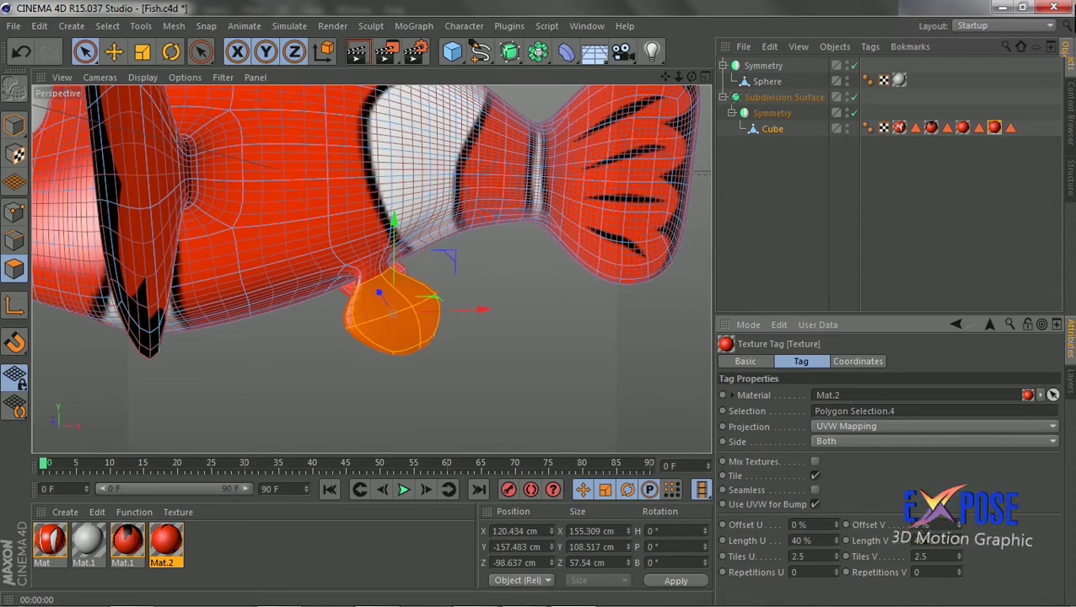
{"action": "key", "text": "Return"}
{"action": "mouse_move", "coordinate": [383, 278]}
{"action": "left_mouse_down", "text": "alt"}
{"action": "mouse_move", "coordinate": [372, 268]}
{"action": "mouse_move", "coordinate": [384, 279]}
{"action": "left_mouse_up", "text": "alt"}
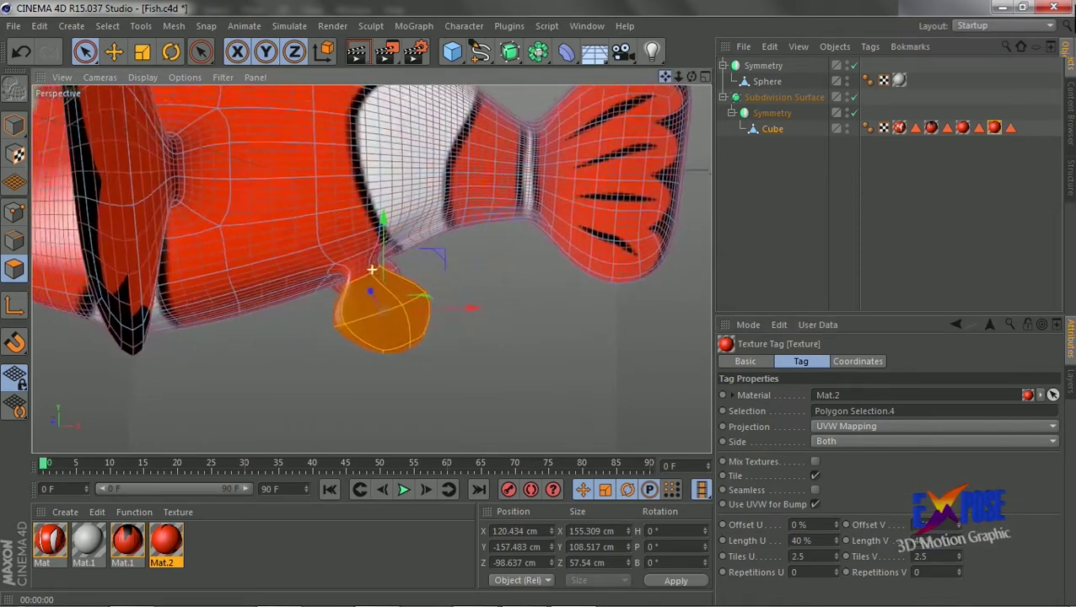
Set the lower fin's Mat.2 projection to Frontal and undo the accidental coordinate rotation.
{"action": "left_click", "coordinate": [933, 426]}
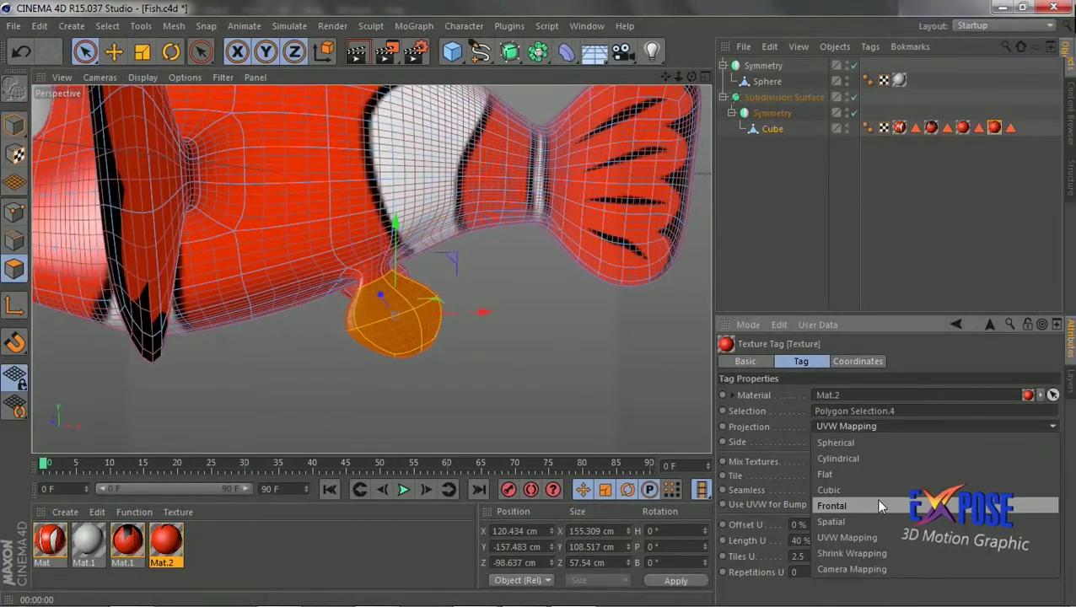
{"action": "left_click", "coordinate": [876, 504]}
{"action": "left_click_drag", "start_coordinate": [546, 240], "coordinate": [372, 269], "text": "alt"}
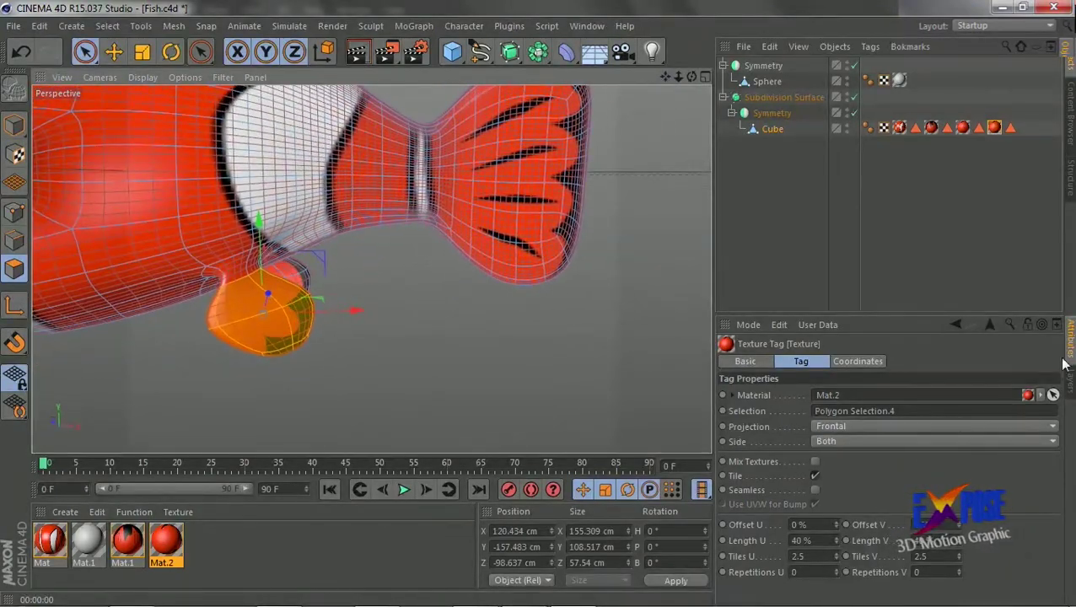
{"action": "left_click", "coordinate": [868, 361]}
{"action": "key", "text": "ctrl+z"}
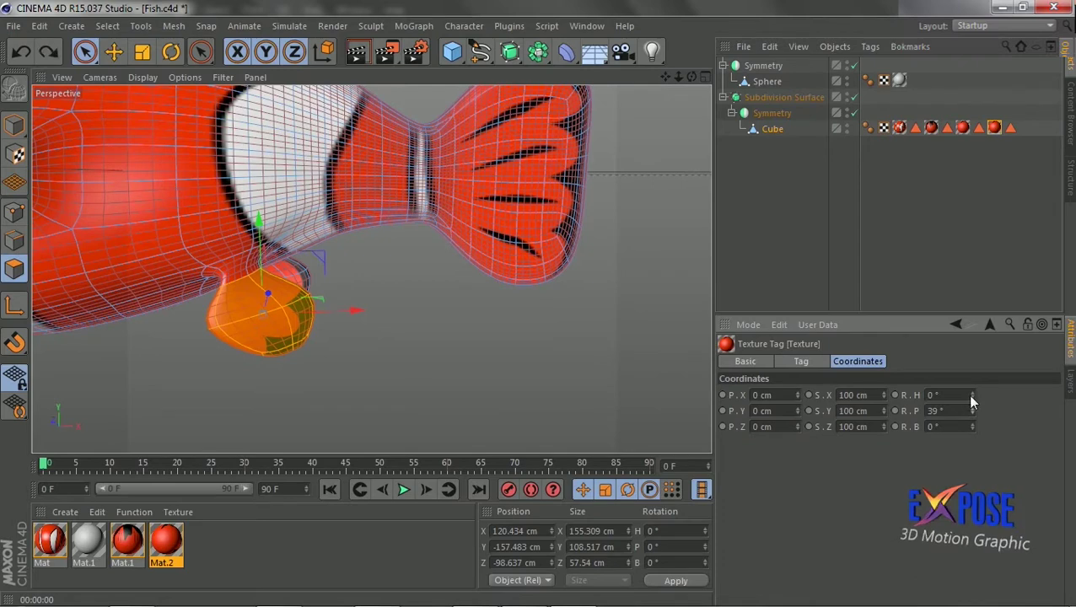
{"action": "left_click", "coordinate": [805, 363]}
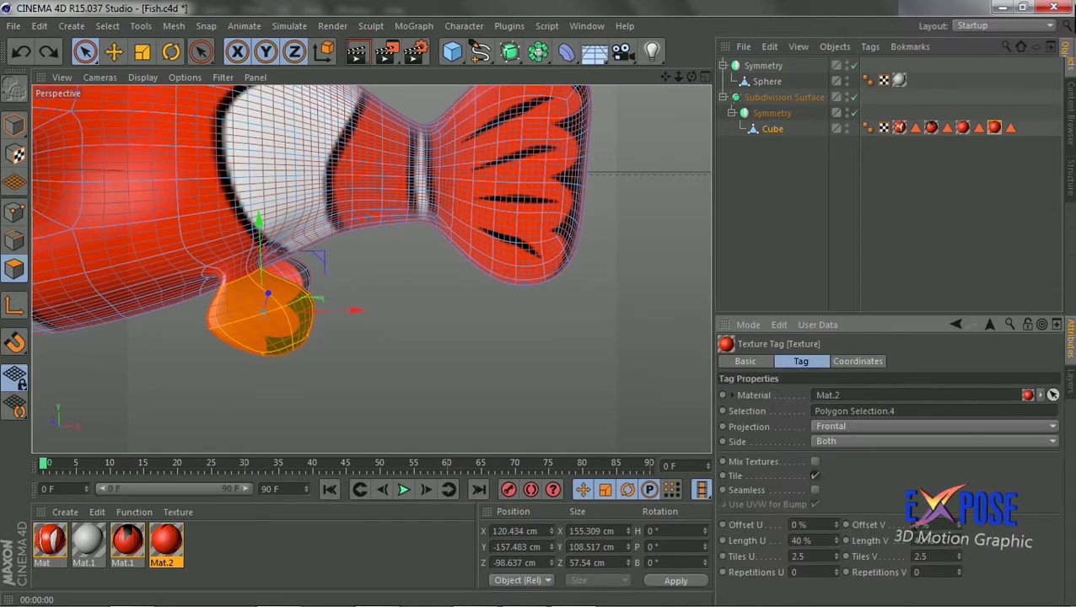
{"action": "left_click_drag", "start_coordinate": [681, 150], "coordinate": [372, 269], "text": "alt"}
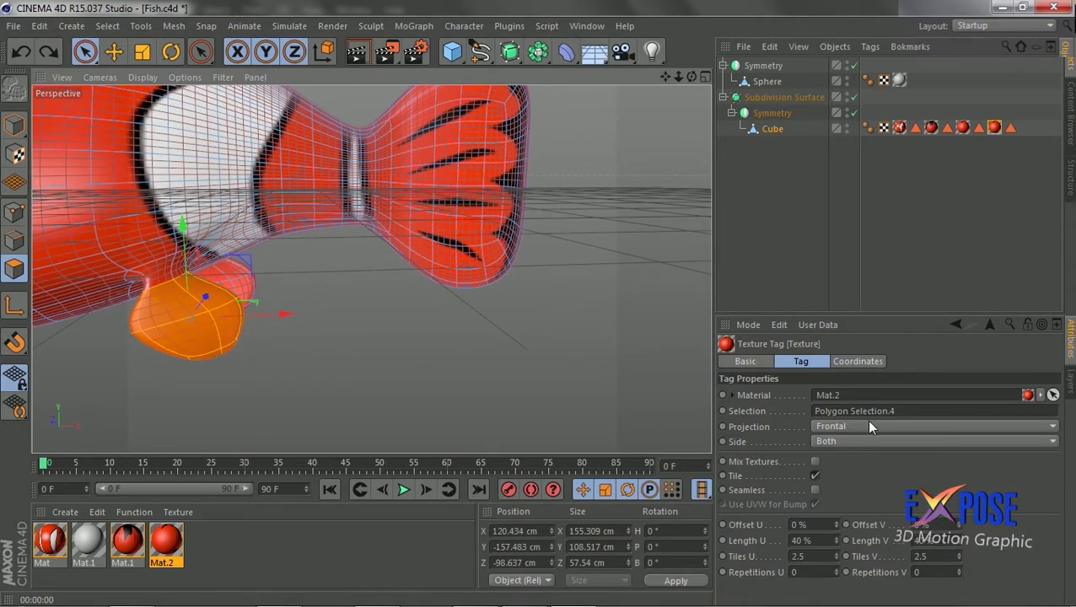
Generate UVW coordinates from the lower fin's frontal Mat.2 projection.
{"action": "right_click", "coordinate": [165, 325]}
{"action": "right_click", "coordinate": [992, 133]}
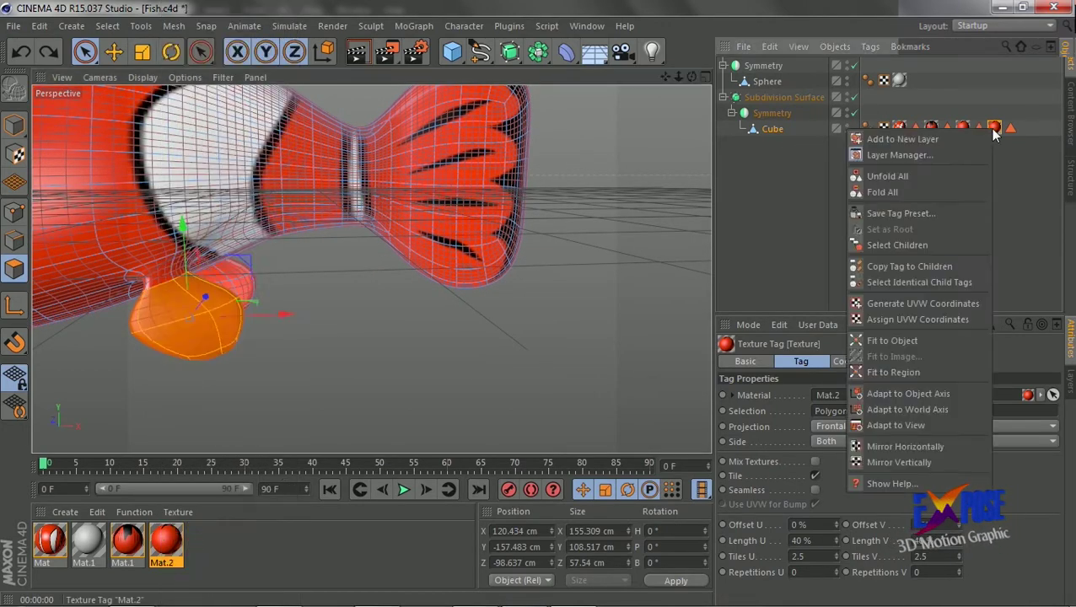
{"action": "left_click", "coordinate": [953, 308]}
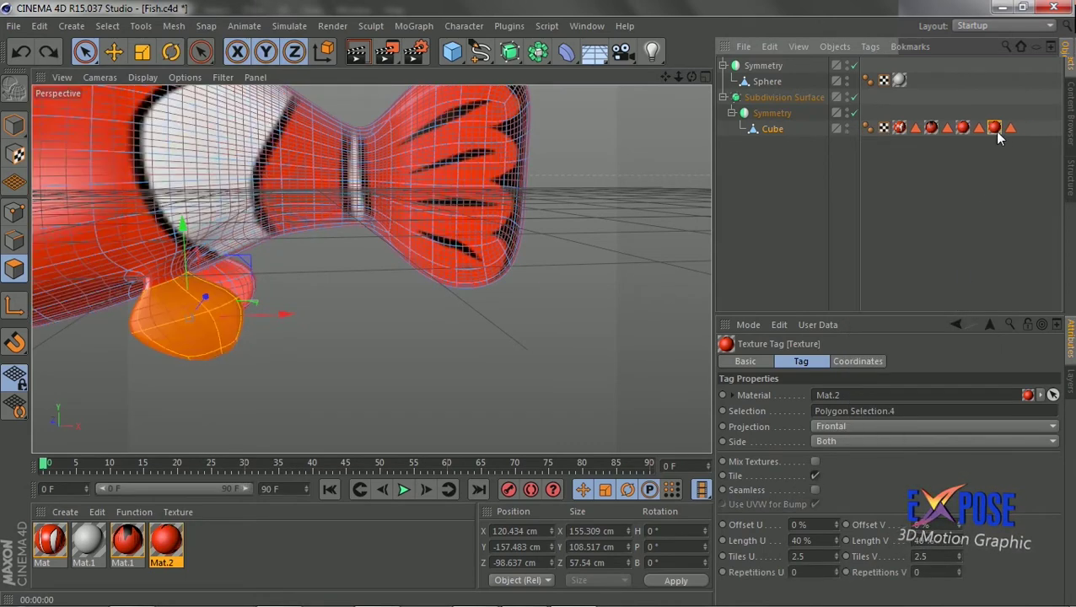
{"action": "right_click", "coordinate": [995, 128]}
{"action": "left_click", "coordinate": [920, 292]}
{"action": "left_click", "coordinate": [994, 128]}
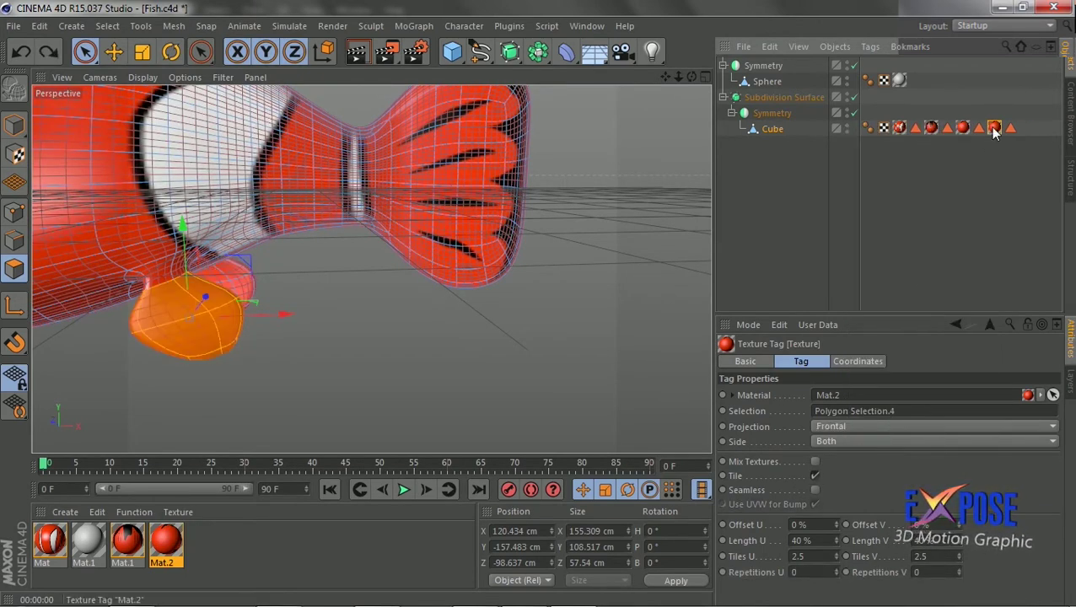
{"action": "left_click_drag", "start_coordinate": [666, 77], "coordinate": [733, 9]}
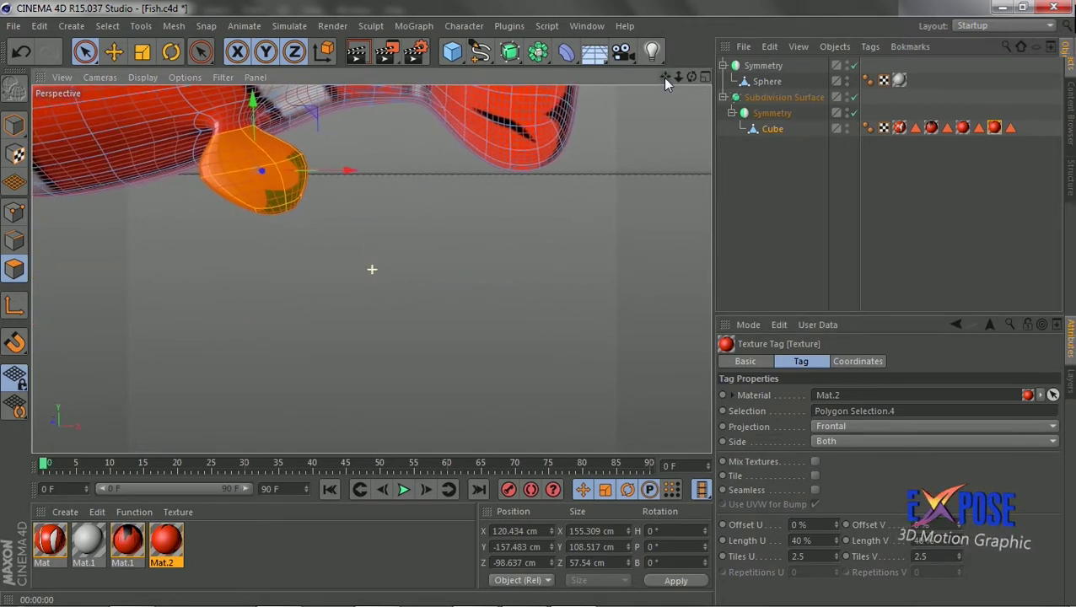
Regenerate and assign UVW coordinates to the lower fin's Mat.2 tag, then deselect and review the fish.
{"action": "right_click", "coordinate": [995, 127]}
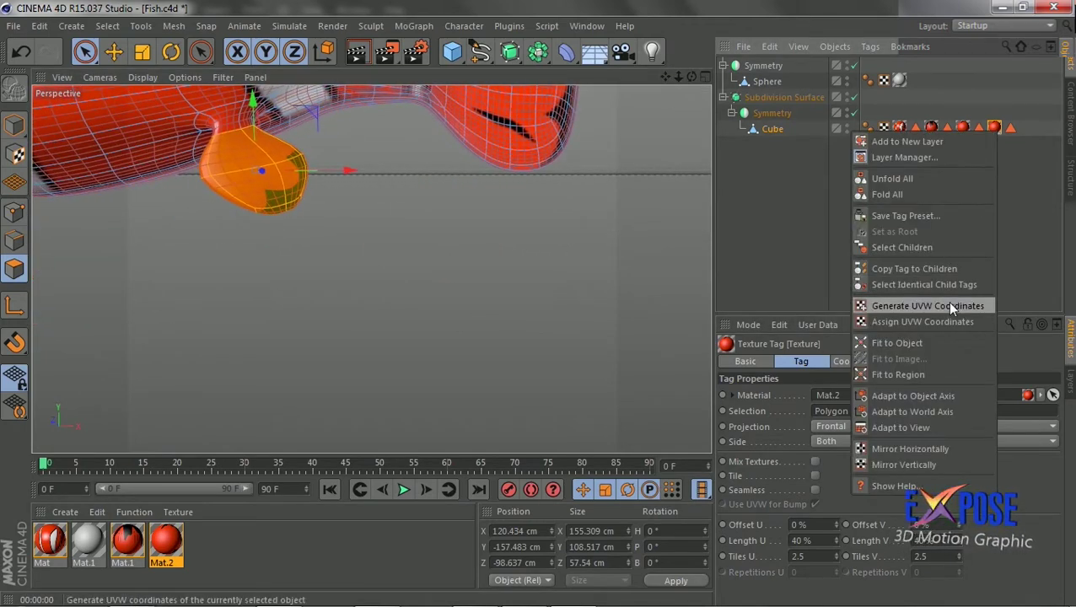
{"action": "left_click", "coordinate": [936, 305]}
{"action": "right_click", "coordinate": [995, 127]}
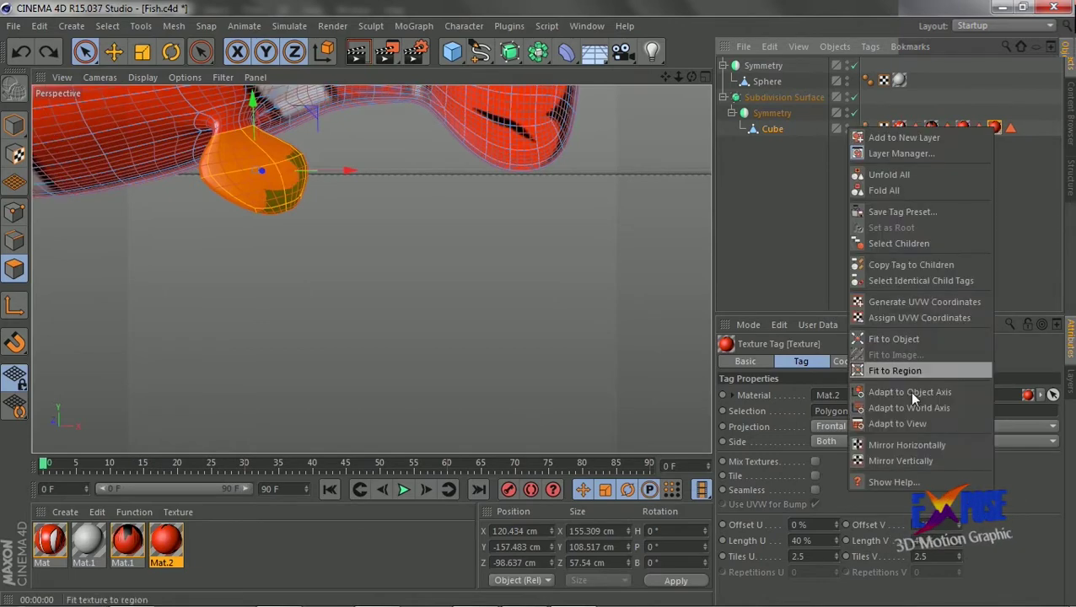
{"action": "left_click", "coordinate": [904, 314]}
{"action": "mouse_move", "coordinate": [432, 275]}
{"action": "left_mouse_down", "text": "alt"}
{"action": "mouse_move", "coordinate": [312, 301]}
{"action": "mouse_move", "coordinate": [211, 253]}
{"action": "left_mouse_up", "text": "alt"}
{"action": "left_click", "coordinate": [139, 201]}
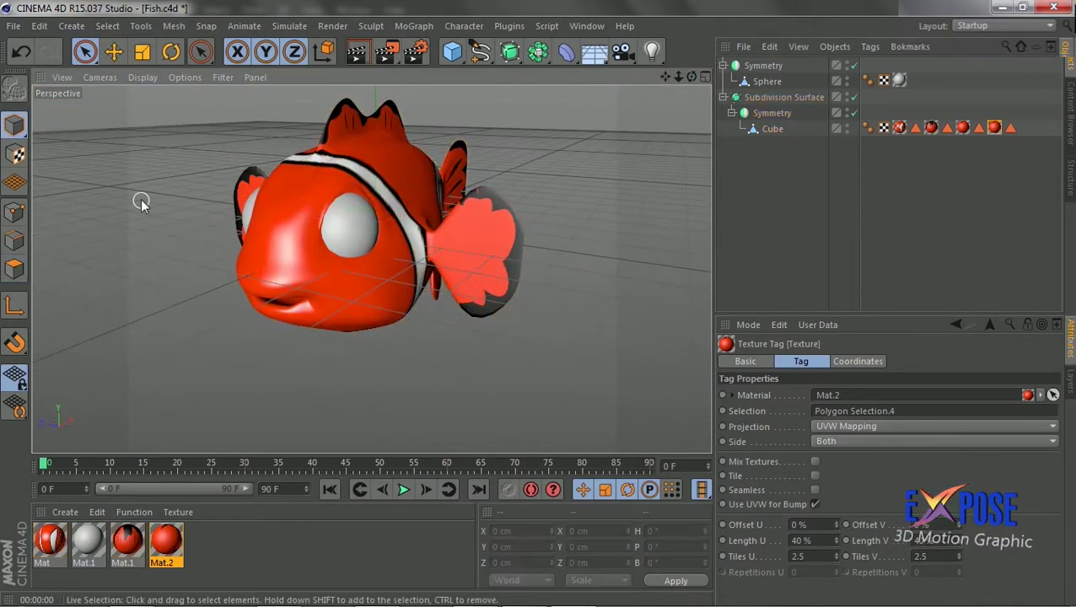
{"action": "left_click_drag", "start_coordinate": [139, 201], "coordinate": [253, 211], "text": "alt"}
{"action": "left_click_drag", "start_coordinate": [375, 224], "coordinate": [375, 227], "text": "alt"}
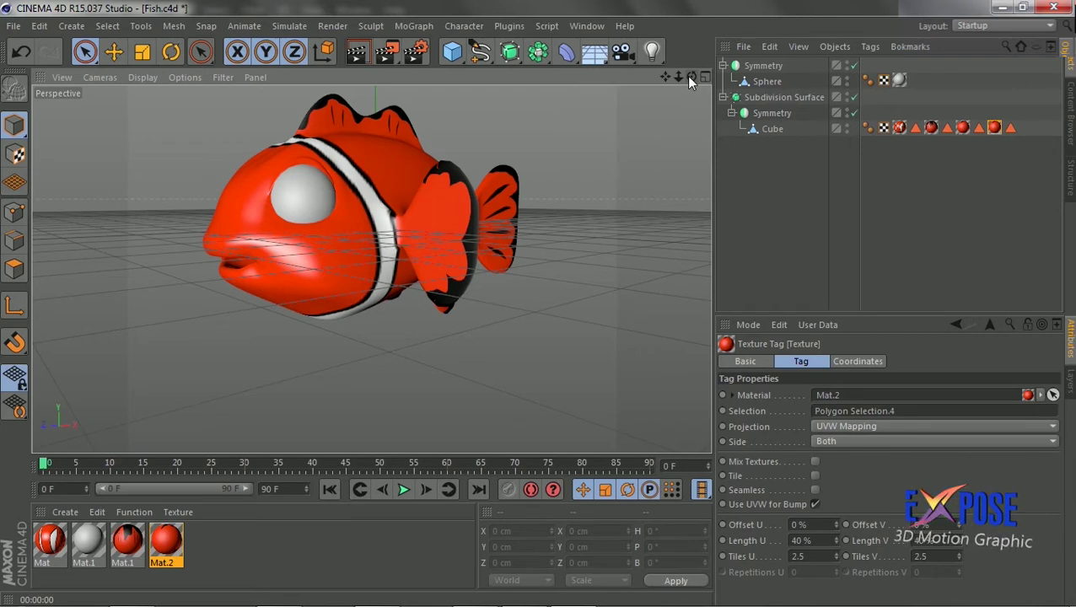
{"action": "mouse_move", "coordinate": [689, 79]}
{"action": "left_mouse_down"}
{"action": "mouse_move", "coordinate": [641, 85]}
{"action": "mouse_move", "coordinate": [676, 76]}
{"action": "left_mouse_up"}
Open the full-size blue eye image eye_test.jpg from the 'eye material' Google Images results.
{"action": "left_click", "coordinate": [377, 591]}
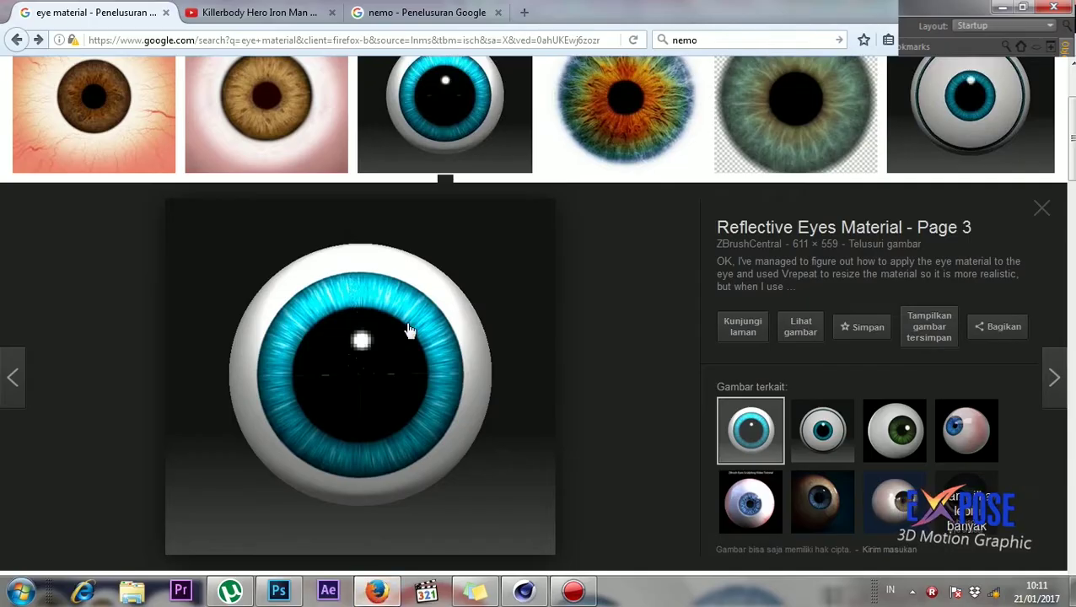
{"action": "scroll", "coordinate": [392, 314], "scroll_direction": "down", "scroll_amount": 3}
{"action": "scroll", "coordinate": [392, 314], "scroll_direction": "up", "scroll_amount": 3}
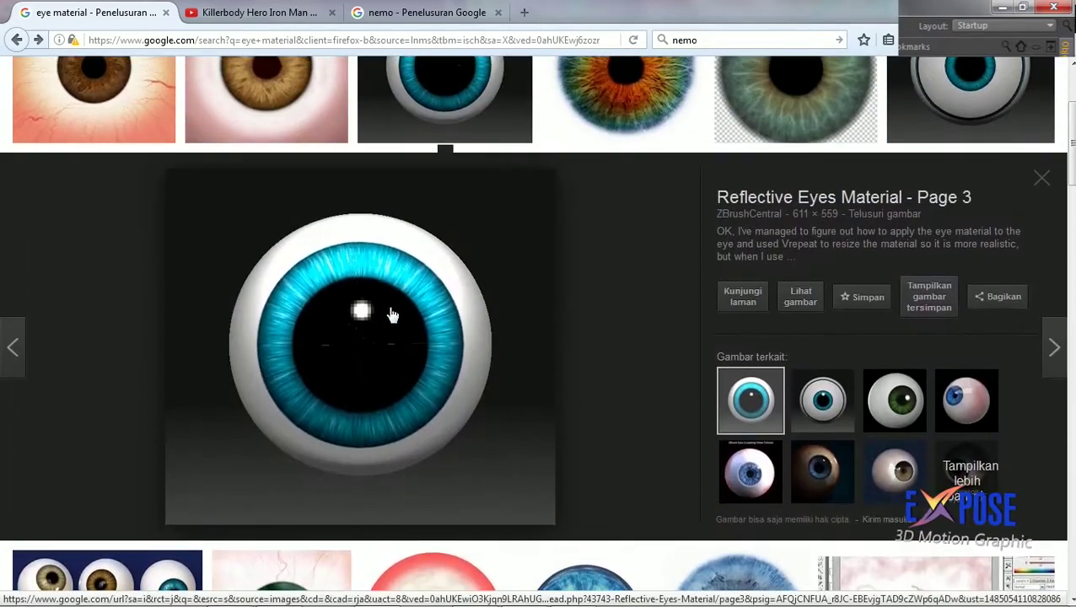
{"action": "right_click", "coordinate": [419, 270]}
{"action": "left_click", "coordinate": [456, 426]}
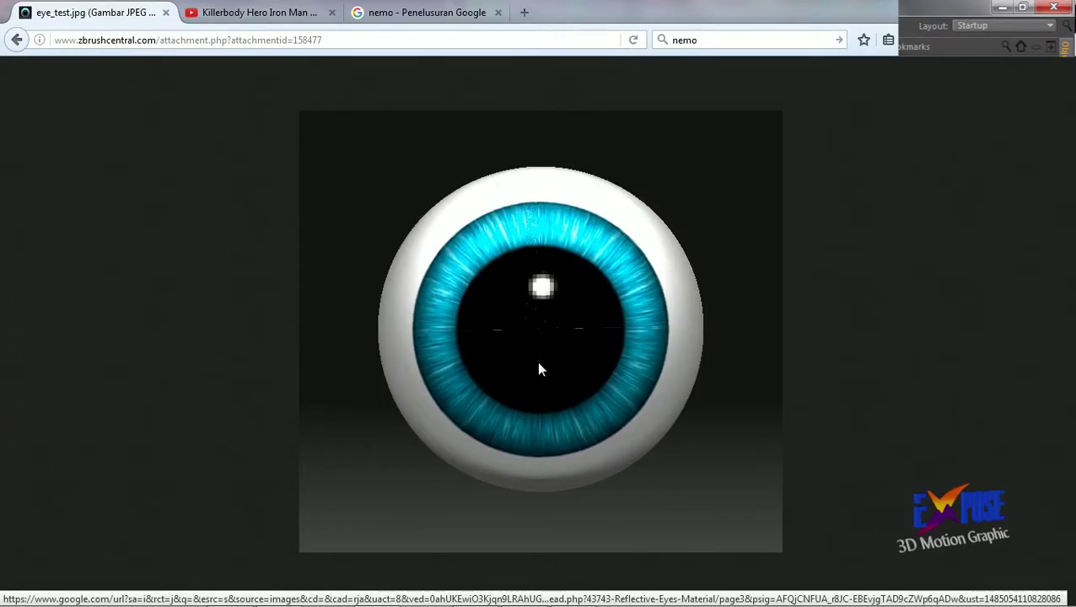
Paste the browser screenshot of the eye image as a new layer in Untitled-1.
{"action": "left_click", "coordinate": [281, 590]}
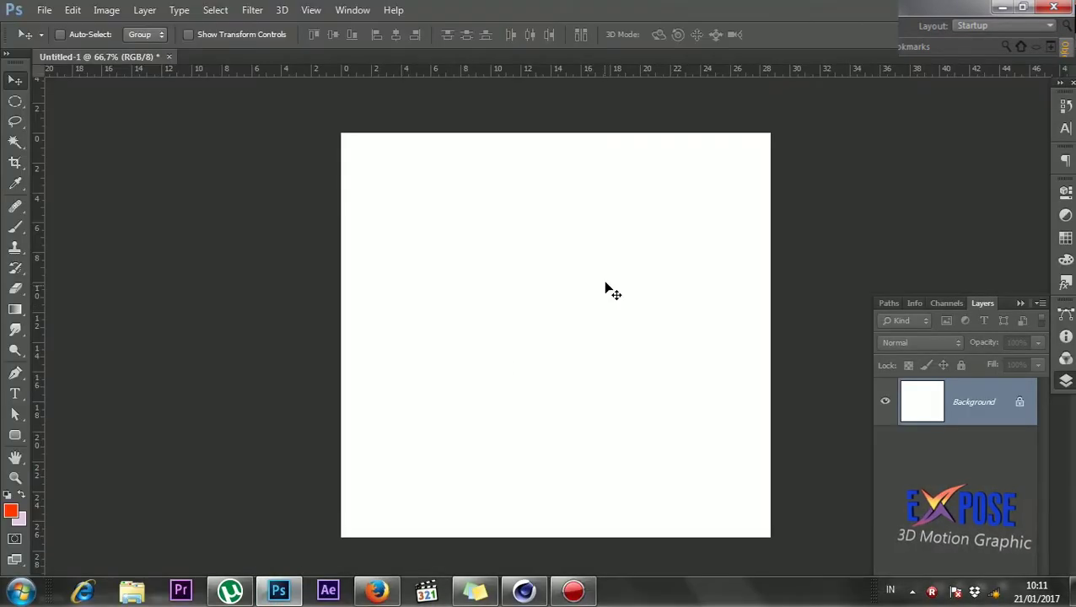
{"action": "key", "text": "ctrl+v"}
{"action": "key", "text": "ctrl+z"}
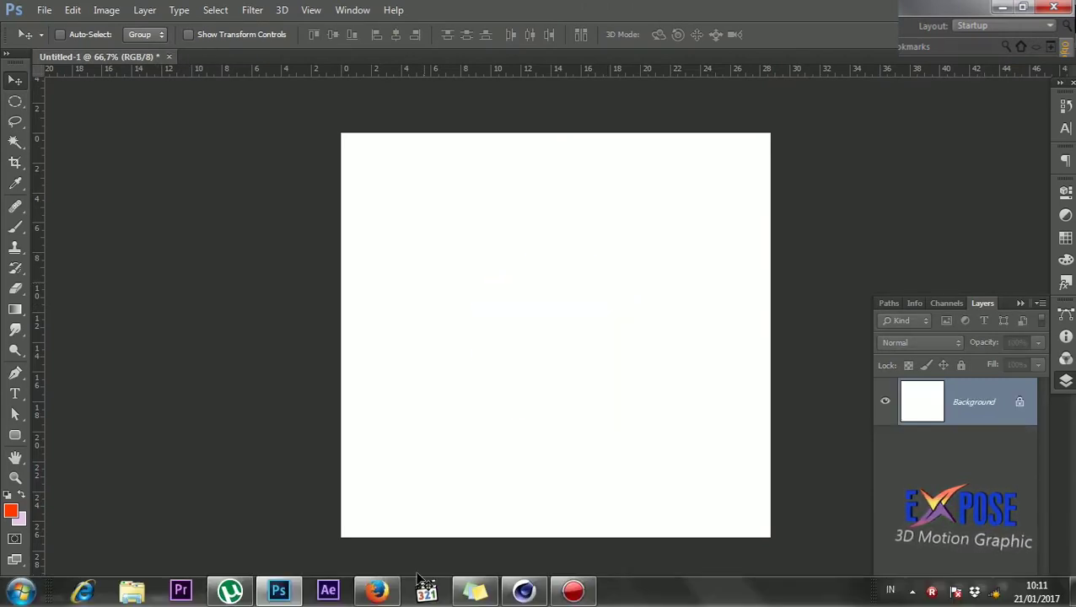
{"action": "left_click", "coordinate": [376, 593]}
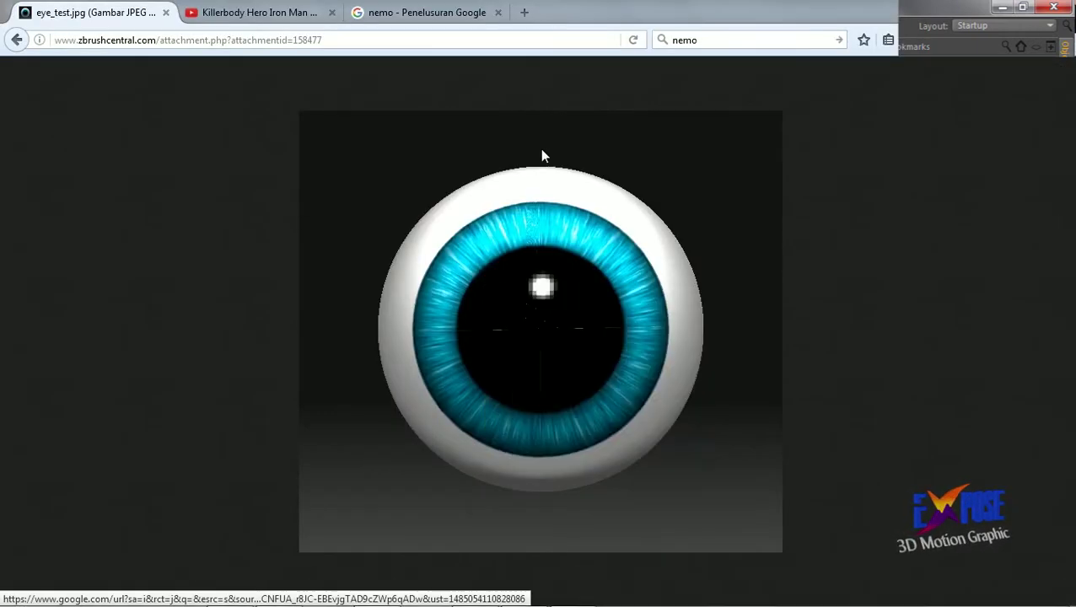
{"action": "left_click", "coordinate": [515, 592]}
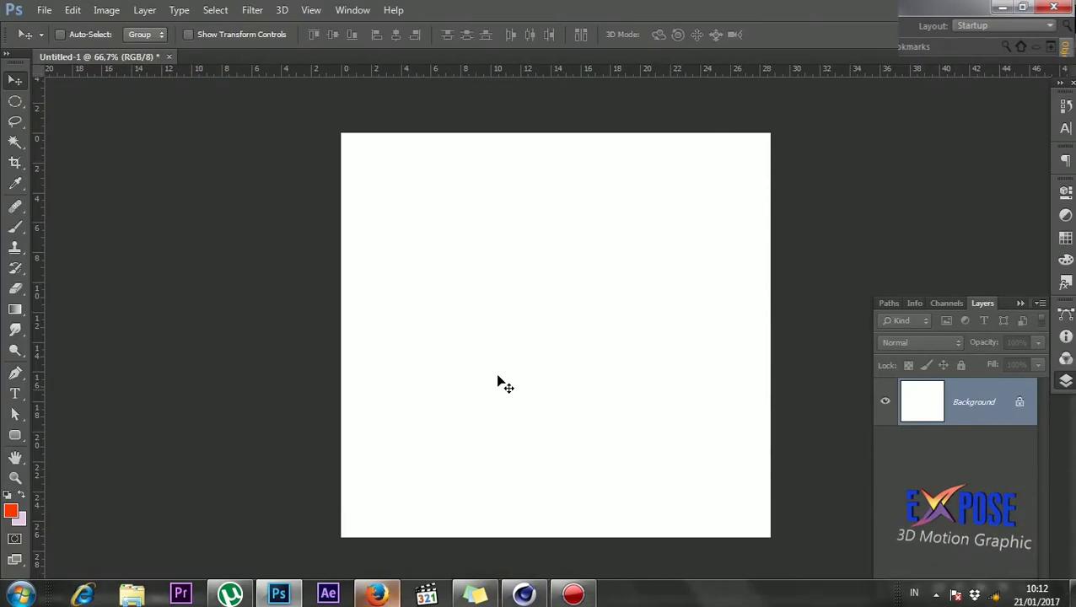
{"action": "key", "text": "ctrl+v"}
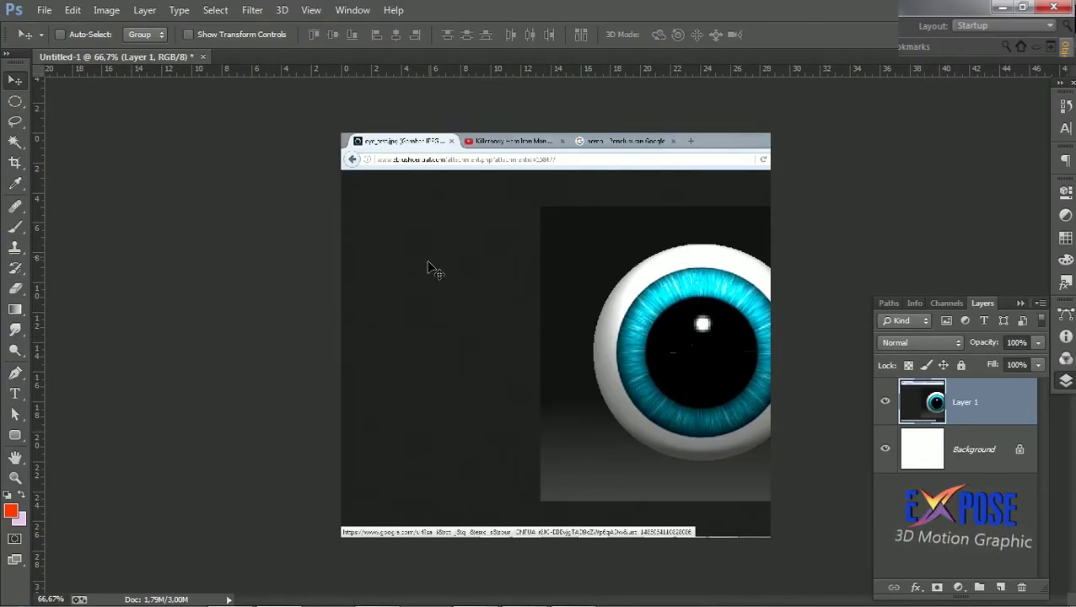
{"action": "left_click_drag", "start_coordinate": [430, 268], "coordinate": [513, 270]}
Delete the browser area left of the eye with a rectangular selection.
{"action": "key", "text": "m"}
{"action": "left_click_drag", "start_coordinate": [342, 95], "coordinate": [613, 544]}
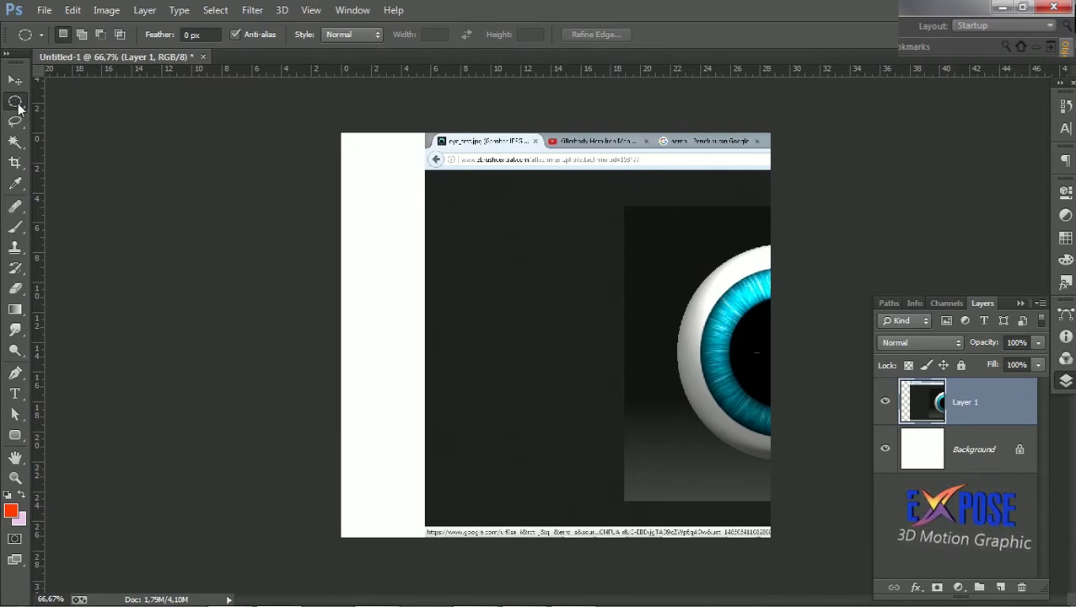
{"action": "right_click", "coordinate": [17, 103]}
{"action": "left_click", "coordinate": [76, 102]}
{"action": "left_click_drag", "start_coordinate": [341, 95], "coordinate": [658, 571]}
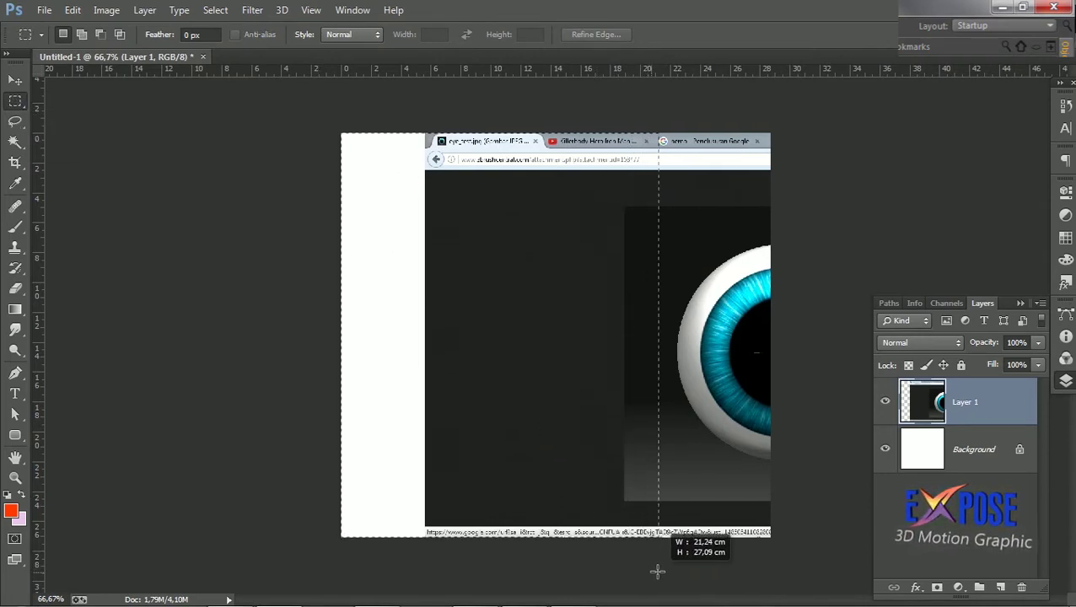
{"action": "key", "text": "Delete"}
{"action": "key", "text": "ctrl+d"}
{"action": "key", "text": "v"}
{"action": "left_click_drag", "start_coordinate": [692, 284], "coordinate": [226, 278]}
Delete the browser area right of the eye and centre the eye image.
{"action": "key", "text": "m"}
{"action": "left_click_drag", "start_coordinate": [758, 115], "coordinate": [455, 587]}
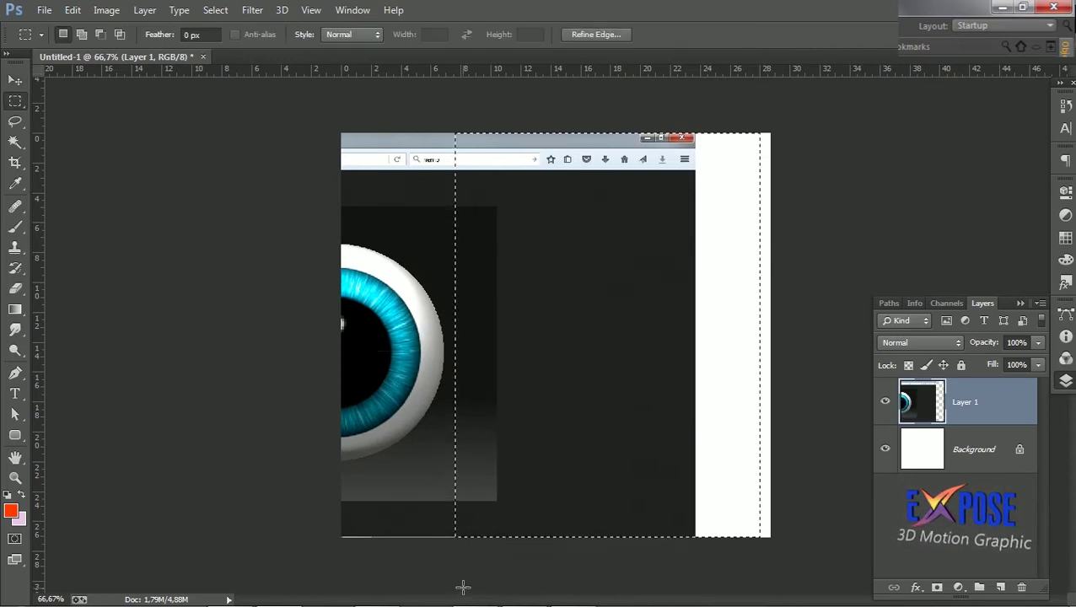
{"action": "key", "text": "Delete"}
{"action": "key", "text": "ctrl+d"}
{"action": "key", "text": "v"}
{"action": "left_click_drag", "start_coordinate": [411, 343], "coordinate": [643, 342]}
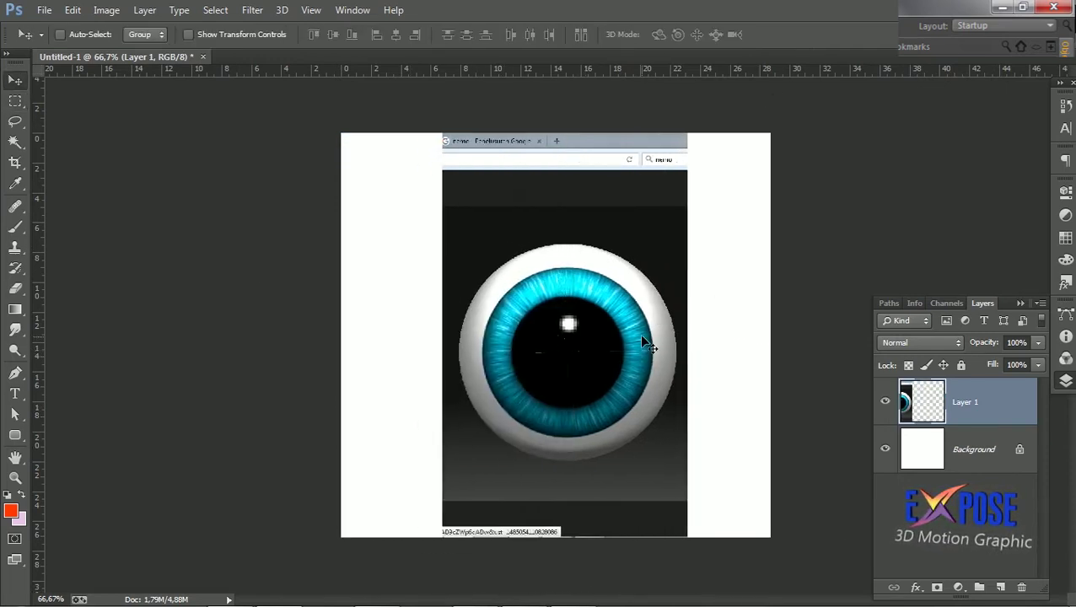
Delete the browser strips above and below the eye, then add a horizontal guide.
{"action": "key", "text": "m"}
{"action": "left_click_drag", "start_coordinate": [384, 572], "coordinate": [753, 464]}
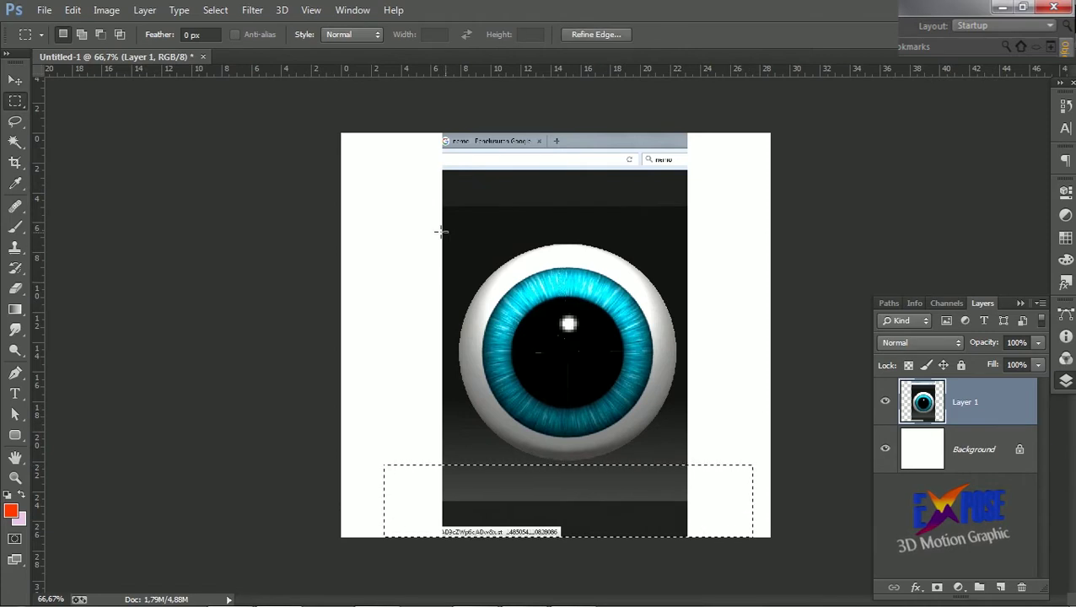
{"action": "mouse_move", "coordinate": [422, 242]}
{"action": "left_mouse_down", "text": "shift"}
{"action": "mouse_move", "coordinate": [456, 240]}
{"action": "mouse_move", "coordinate": [762, 105]}
{"action": "left_mouse_up", "text": "shift"}
{"action": "key", "text": "Delete"}
{"action": "key", "text": "ctrl+d"}
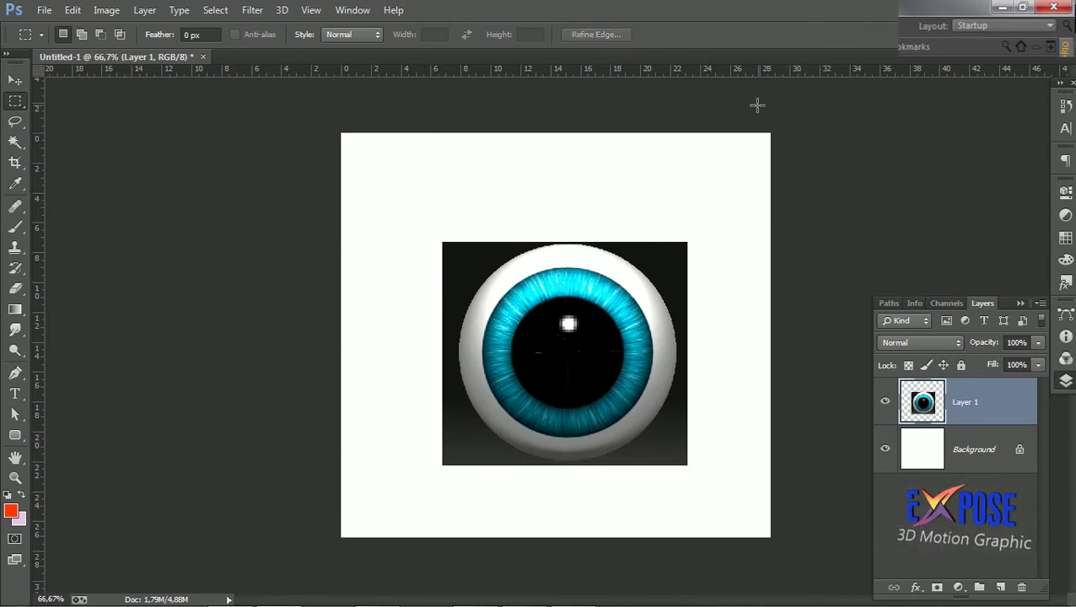
{"action": "mouse_move", "coordinate": [308, 69]}
{"action": "left_mouse_down"}
{"action": "mouse_move", "coordinate": [324, 259]}
{"action": "mouse_move", "coordinate": [337, 248]}
{"action": "left_mouse_up"}
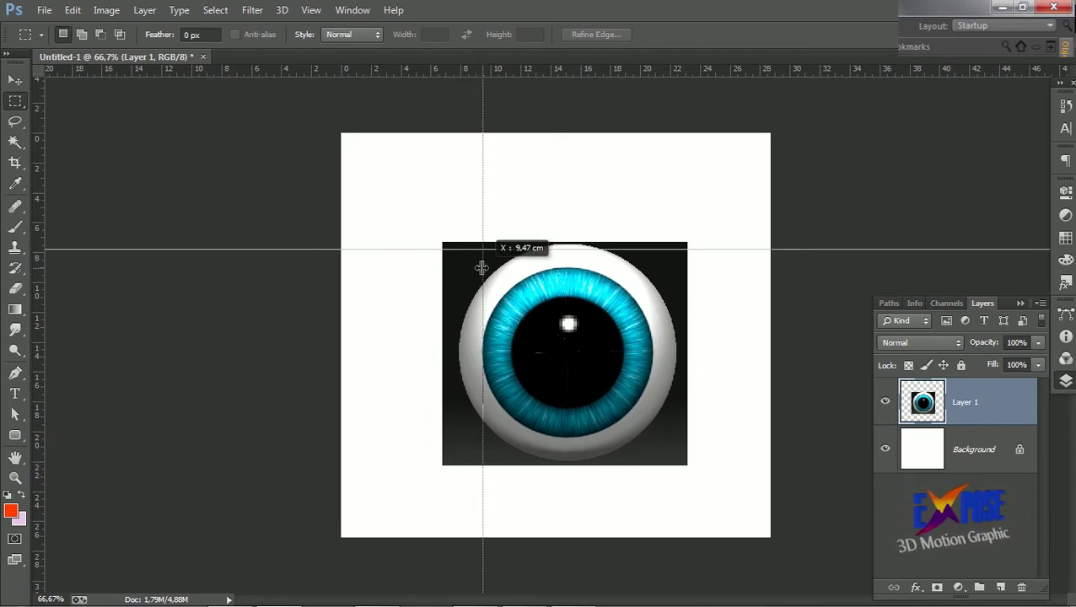
Delete everything outside an elliptical selection around the blue iris.
{"action": "key", "text": "v"}
{"action": "mouse_move", "coordinate": [396, 248]}
{"action": "left_mouse_down"}
{"action": "mouse_move", "coordinate": [405, 267]}
{"action": "mouse_move", "coordinate": [388, 268]}
{"action": "left_mouse_up"}
{"action": "right_click", "coordinate": [15, 103]}
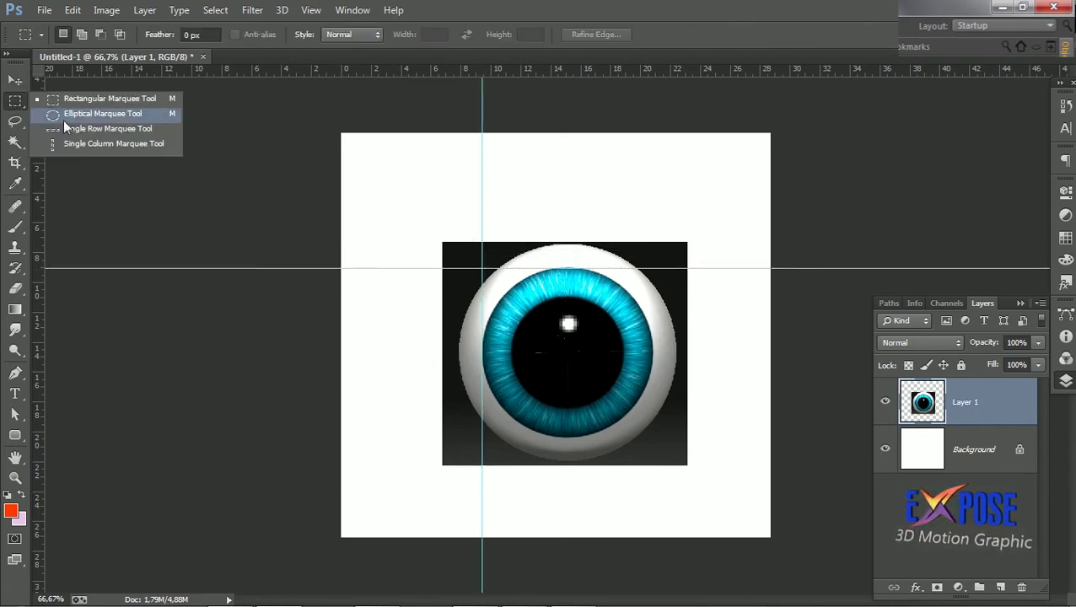
{"action": "left_click", "coordinate": [80, 117]}
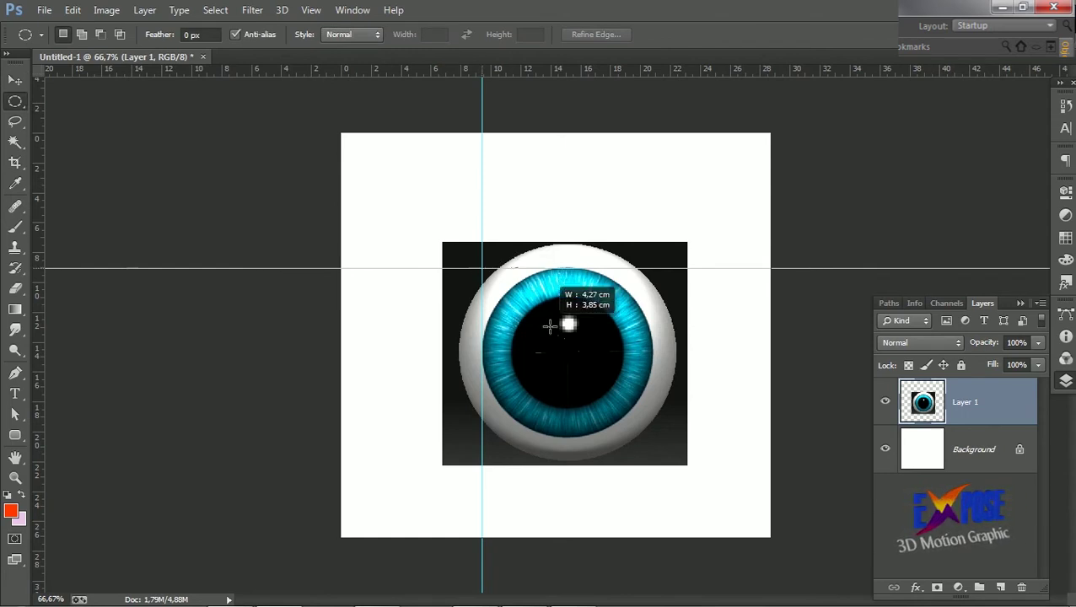
{"action": "mouse_move", "coordinate": [549, 326]}
{"action": "left_mouse_down"}
{"action": "mouse_move", "coordinate": [625, 391]}
{"action": "mouse_move", "coordinate": [650, 435]}
{"action": "left_mouse_up"}
{"action": "left_click", "coordinate": [215, 9]}
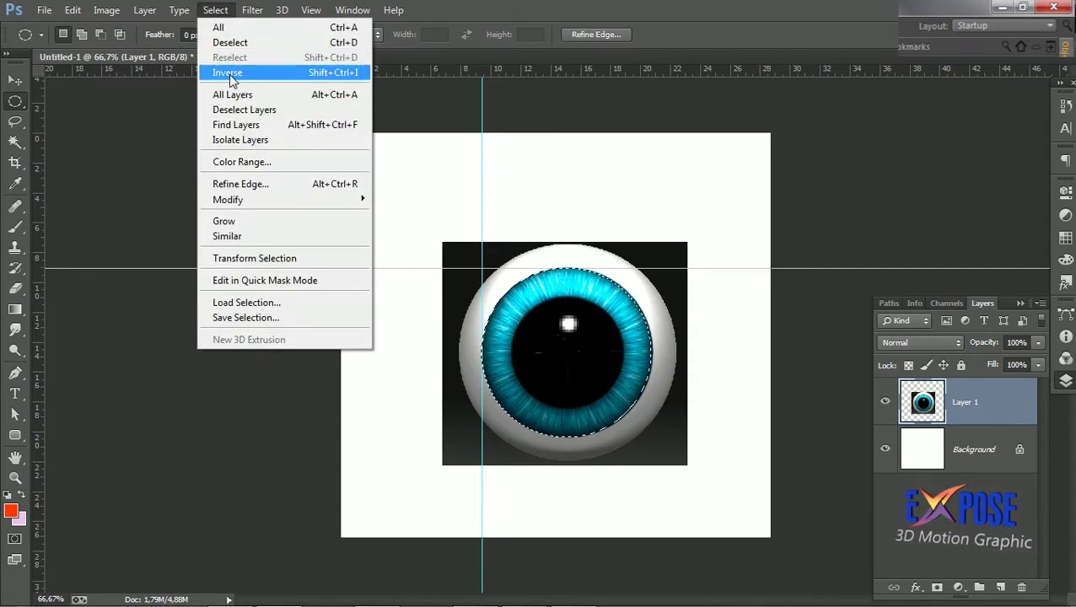
{"action": "left_click", "coordinate": [363, 75]}
{"action": "key", "text": "Delete"}
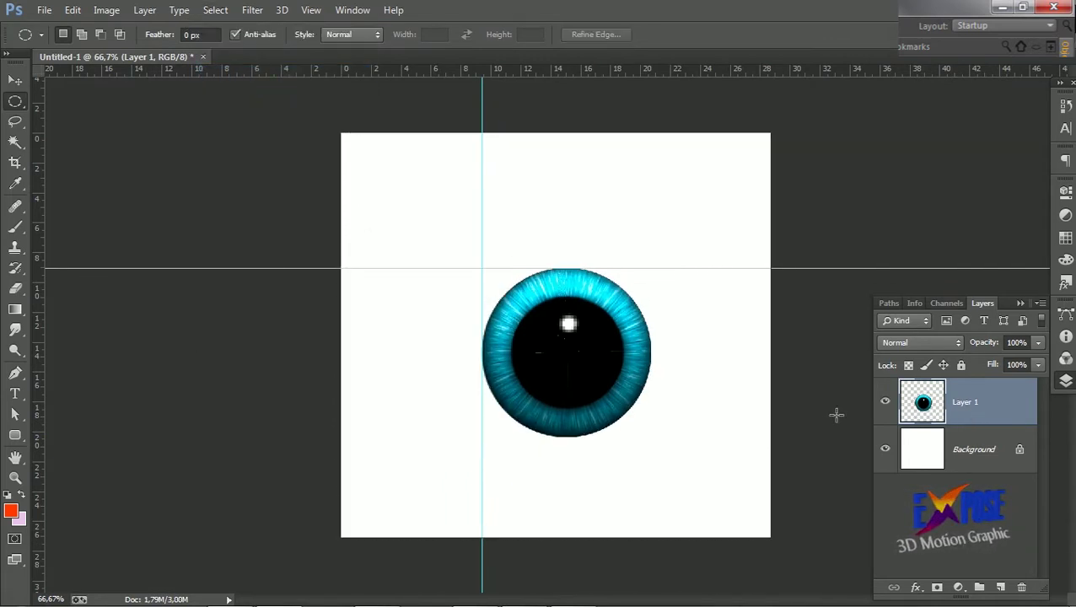
Remove the guides and flatten the image to a single background.
{"action": "key", "text": "c"}
{"action": "key", "text": "v"}
{"action": "left_click_drag", "start_coordinate": [482, 481], "coordinate": [34, 459]}
{"action": "left_click_drag", "start_coordinate": [305, 268], "coordinate": [337, 63]}
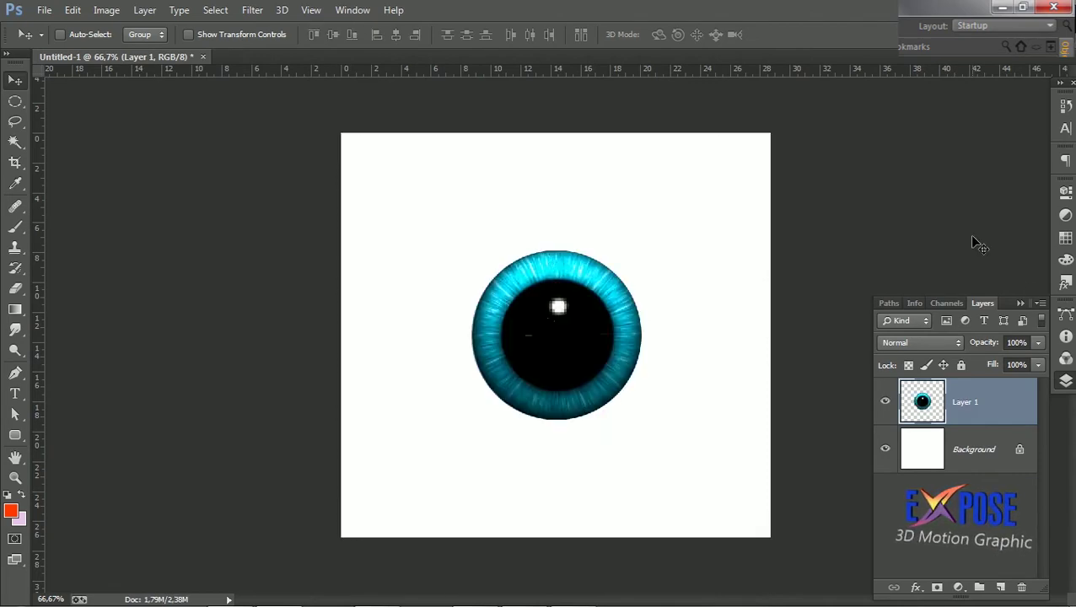
{"action": "left_click", "coordinate": [1039, 303]}
{"action": "left_click", "coordinate": [928, 507]}
Save the image as Body 04.jpg, accepting the JPEG quality settings.
{"action": "left_click", "coordinate": [38, 10]}
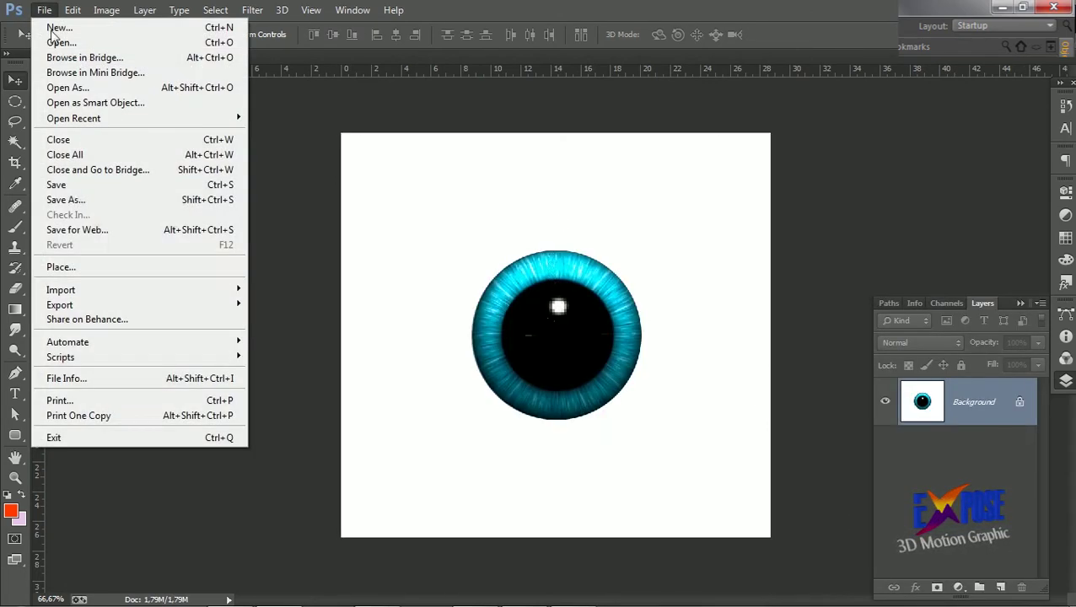
{"action": "left_click", "coordinate": [51, 183]}
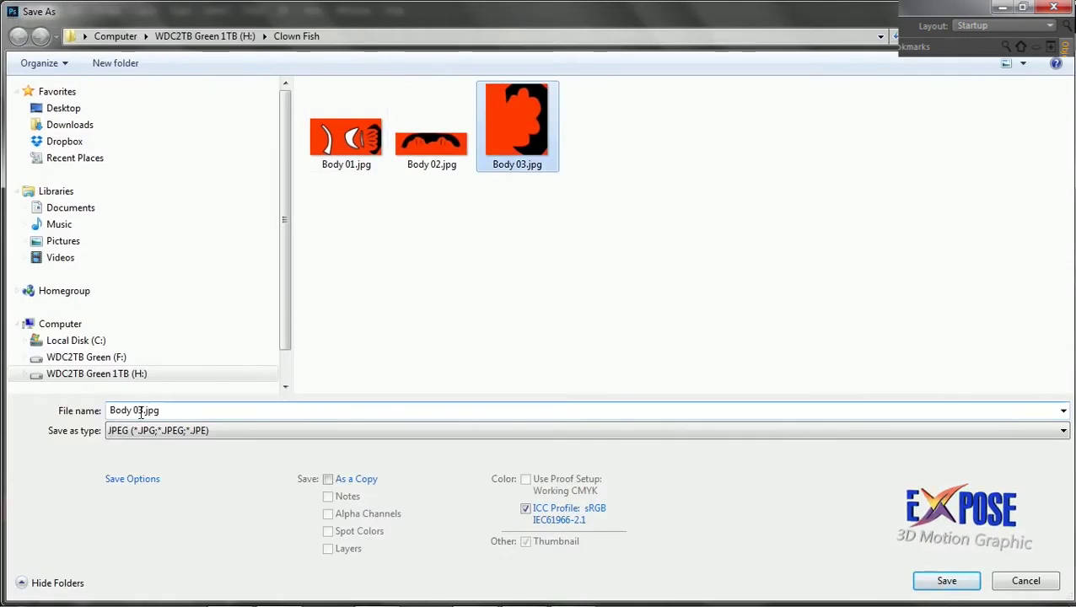
{"action": "double_click", "coordinate": [140, 411]}
{"action": "type", "text": "4"}
{"action": "key", "text": "Return"}
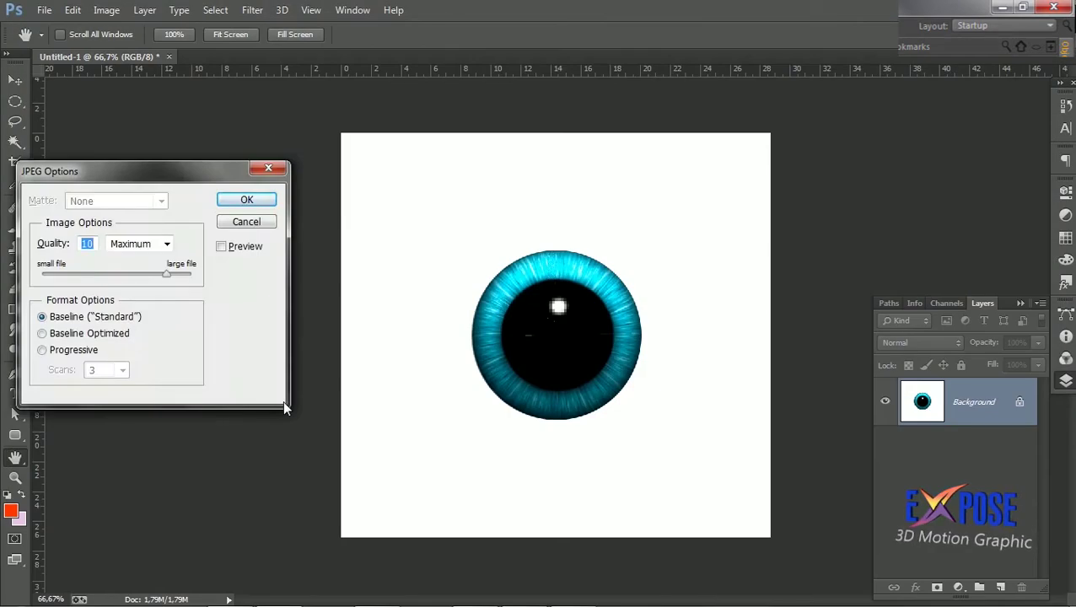
{"action": "key", "text": "Return"}
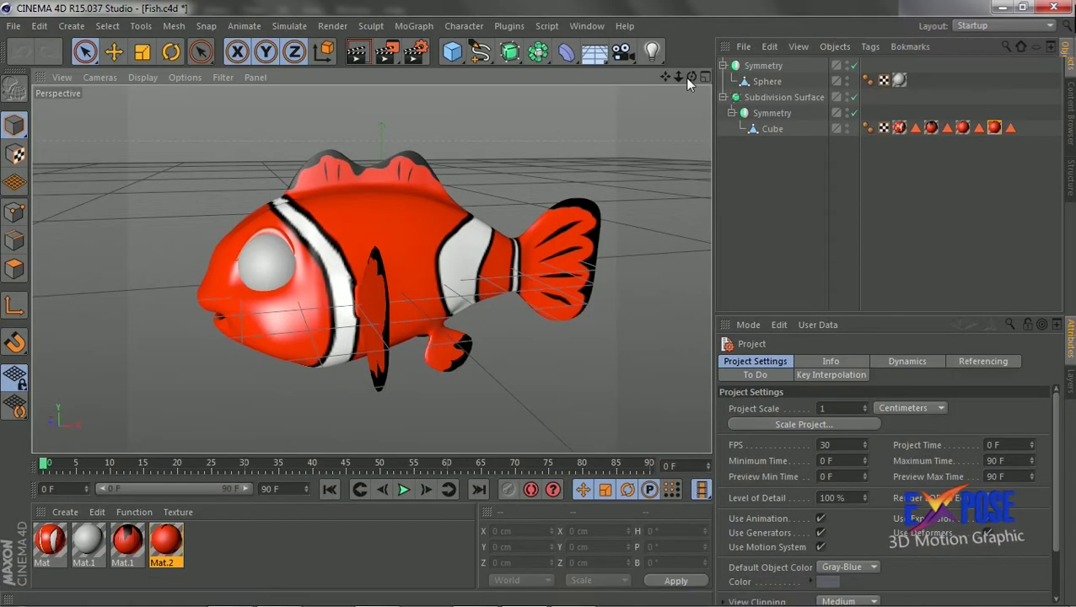
Turn on X-Ray in the Subdivision Surface's Basic properties.
{"action": "left_click_drag", "start_coordinate": [691, 77], "coordinate": [641, 78]}
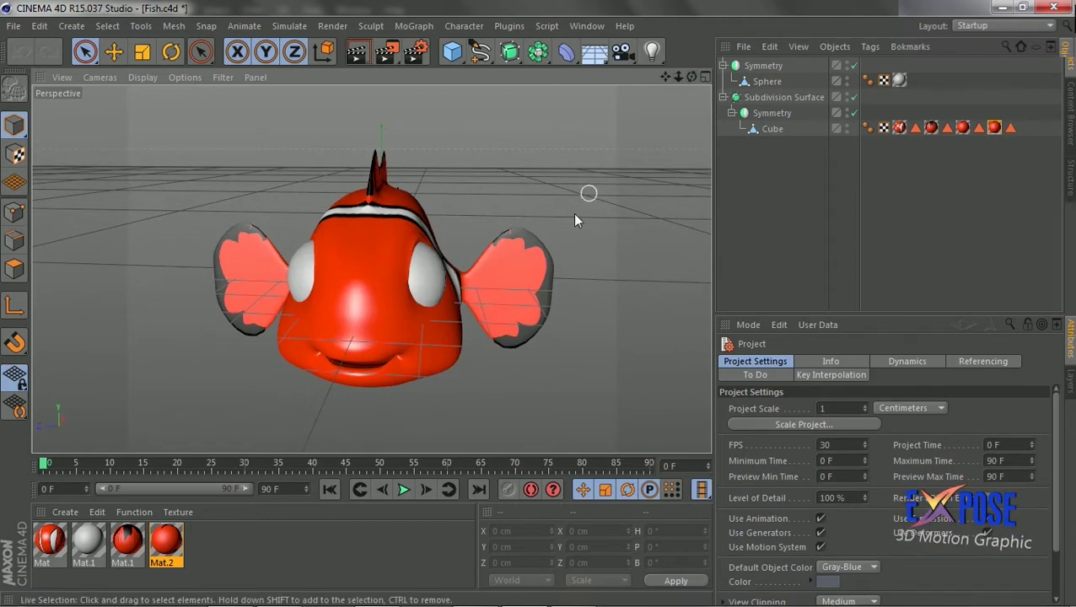
{"action": "scroll", "coordinate": [572, 213], "scroll_direction": "up", "scroll_amount": 2}
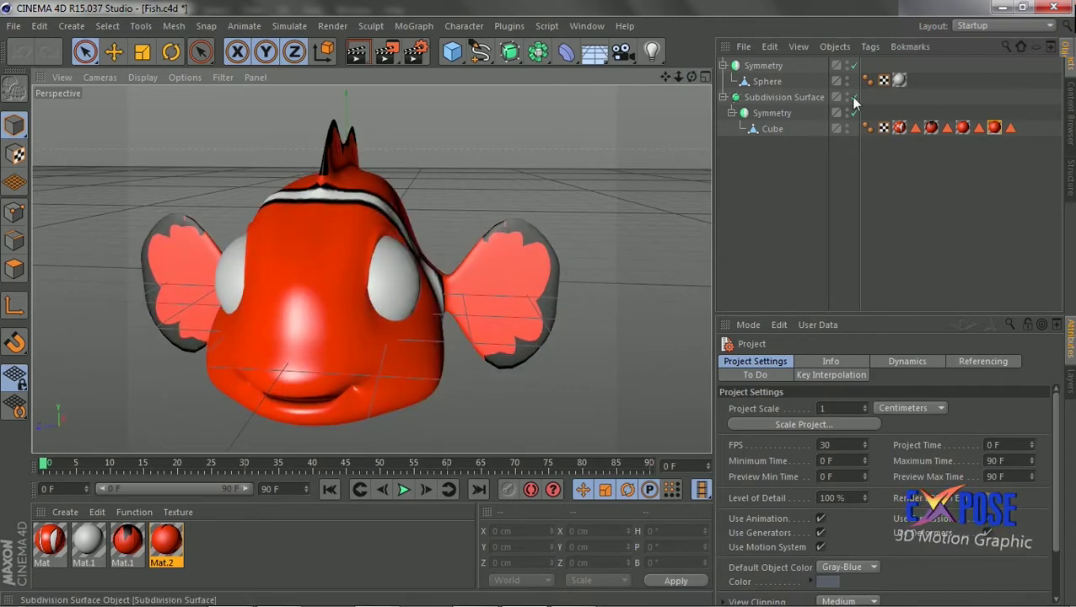
{"action": "double_click", "coordinate": [847, 94]}
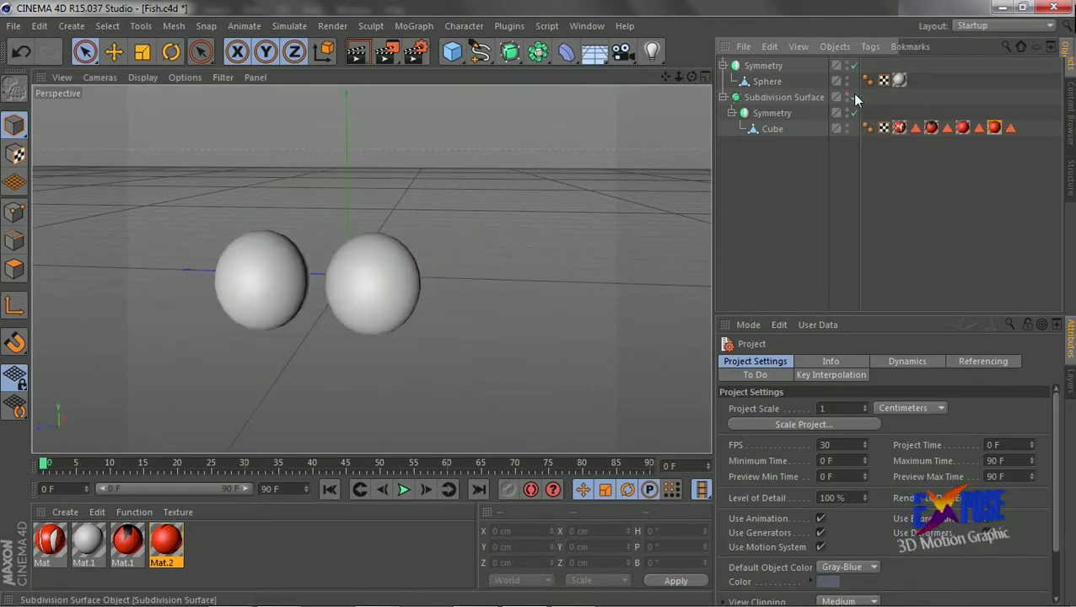
{"action": "left_click", "coordinate": [846, 96]}
{"action": "left_click", "coordinate": [804, 96]}
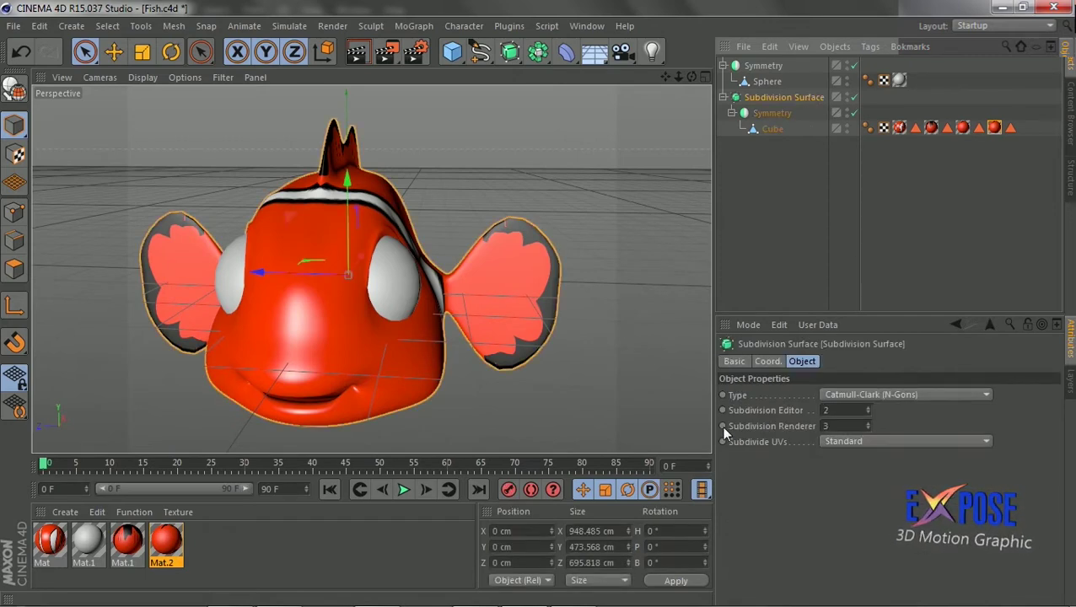
{"action": "left_click", "coordinate": [733, 361]}
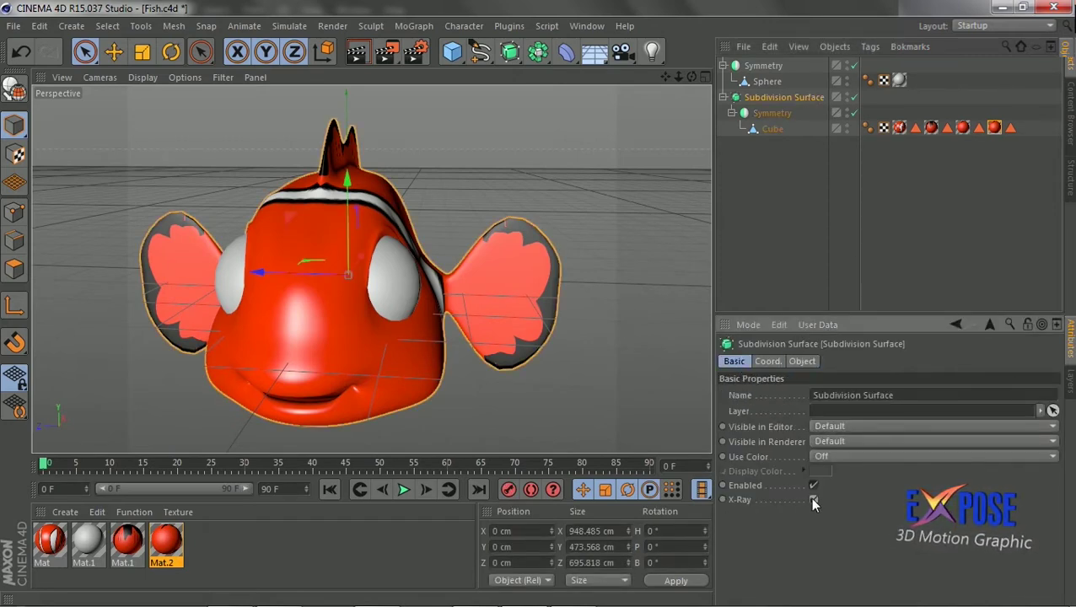
{"action": "left_click", "coordinate": [813, 499]}
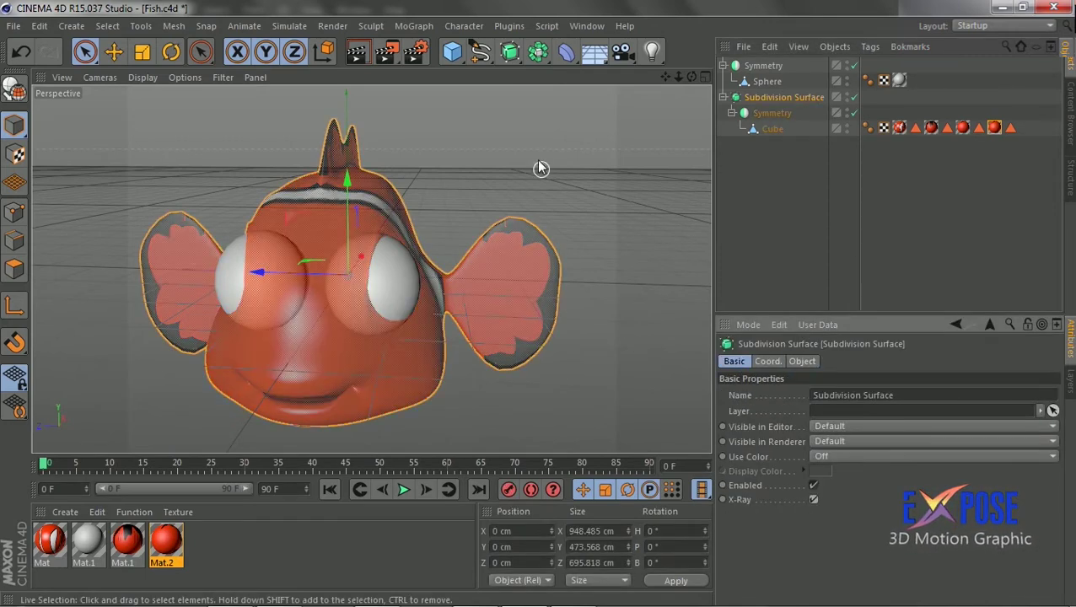
Inspect the see-through body in the Left view, then orbit the Perspective view.
{"action": "left_click", "coordinate": [703, 76]}
{"action": "left_click", "coordinate": [364, 273]}
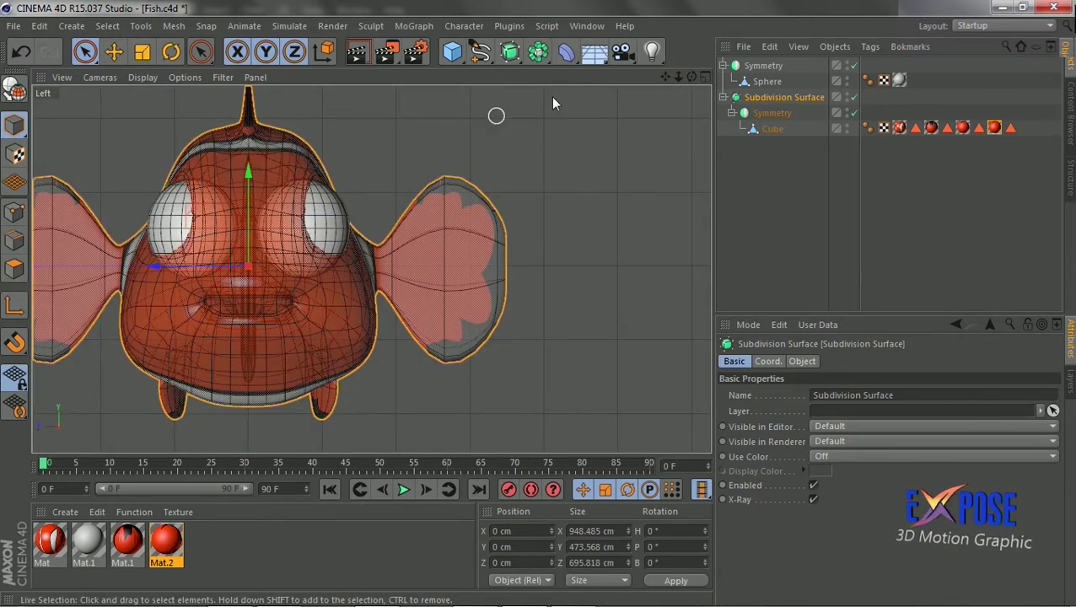
{"action": "left_click", "coordinate": [704, 77]}
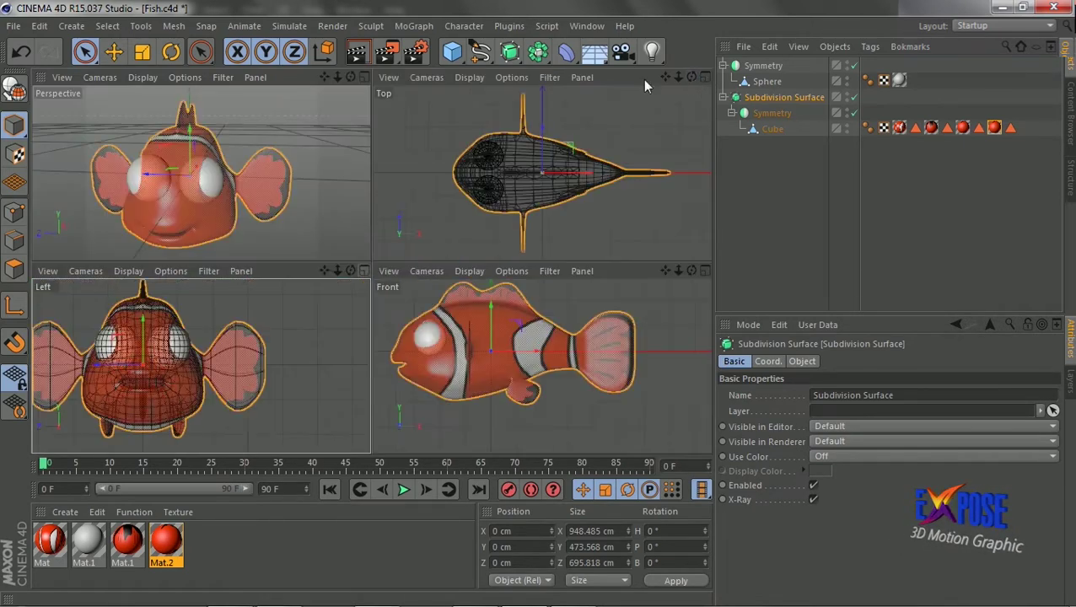
{"action": "left_click", "coordinate": [365, 77]}
{"action": "scroll", "coordinate": [371, 261], "scroll_direction": "down", "scroll_amount": 2}
{"action": "left_click_drag", "start_coordinate": [347, 274], "coordinate": [360, 268], "text": "alt"}
{"action": "left_click_drag", "start_coordinate": [685, 76], "coordinate": [652, 115]}
Set Mat.1's colour to white and load Body 04.jpg as its texture, copied to the project.
{"action": "double_click", "coordinate": [89, 542]}
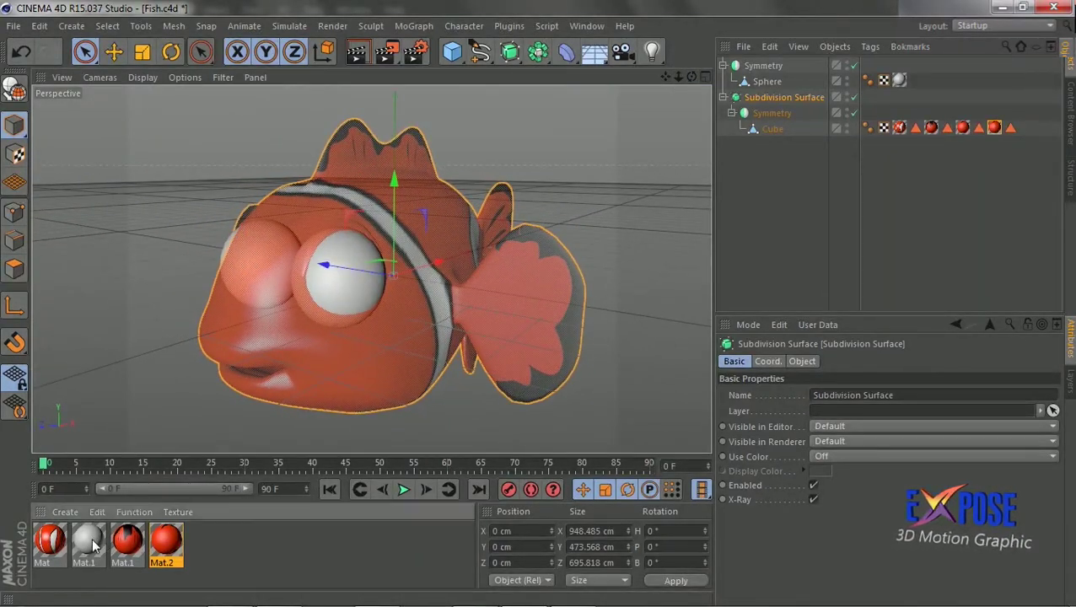
{"action": "left_click", "coordinate": [424, 203]}
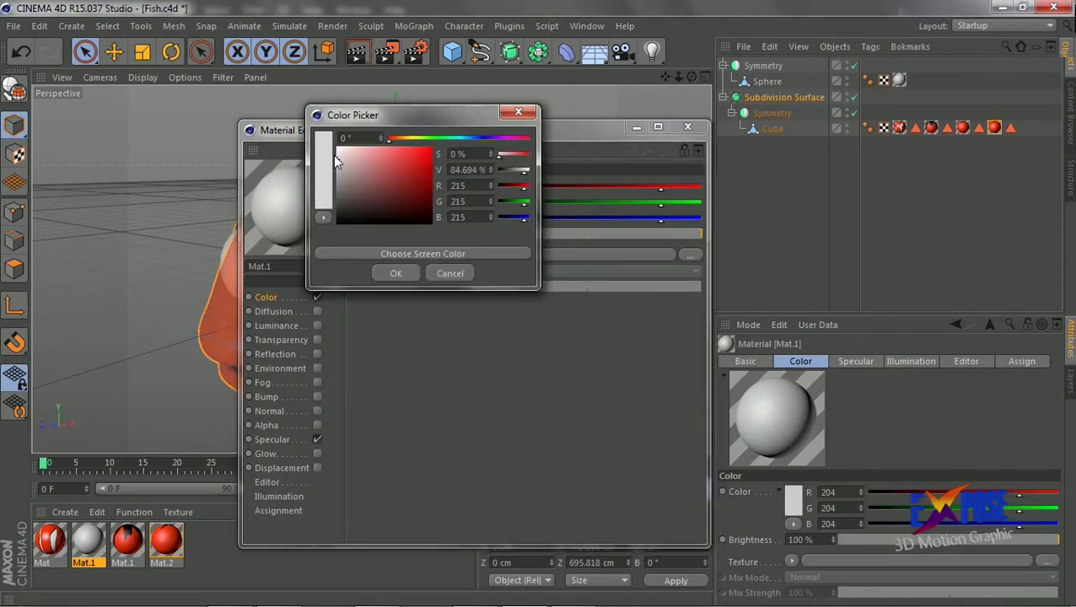
{"action": "left_click", "coordinate": [392, 274]}
{"action": "left_click", "coordinate": [690, 255]}
{"action": "double_click", "coordinate": [764, 164]}
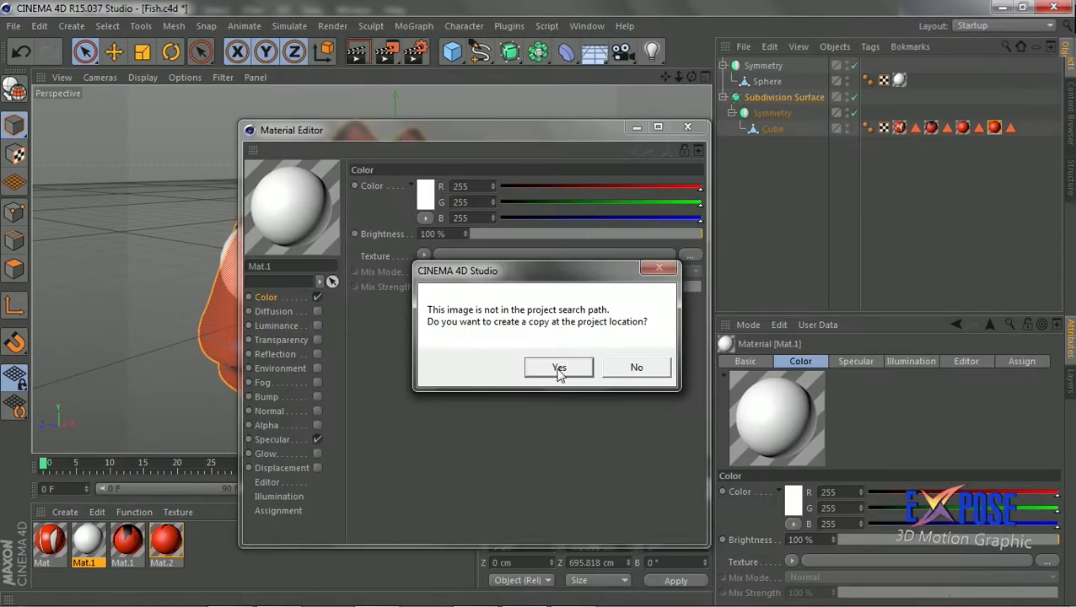
{"action": "left_click", "coordinate": [558, 368]}
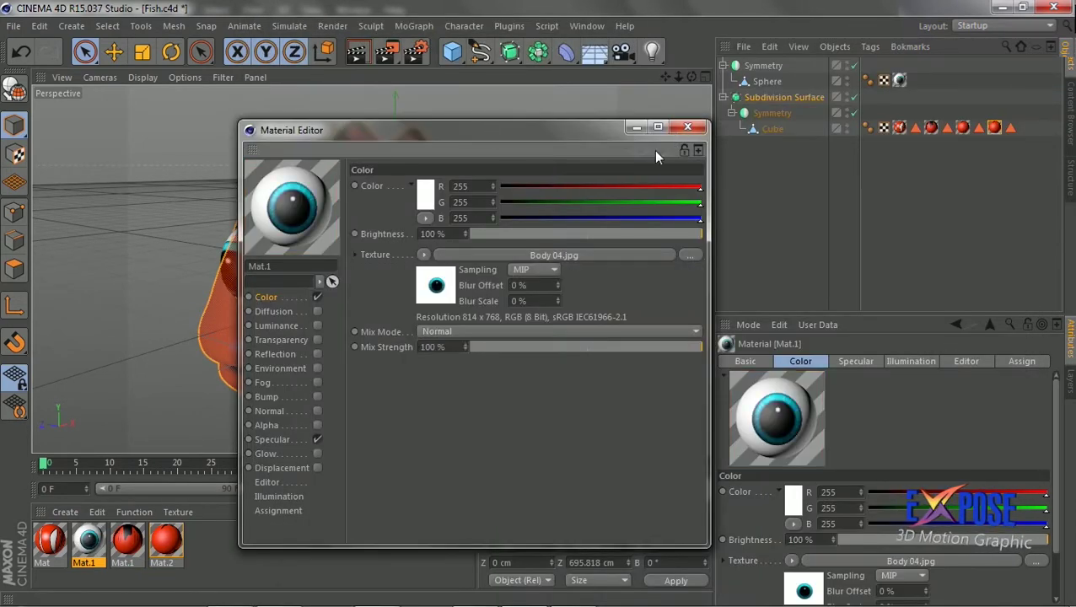
{"action": "left_click", "coordinate": [688, 127]}
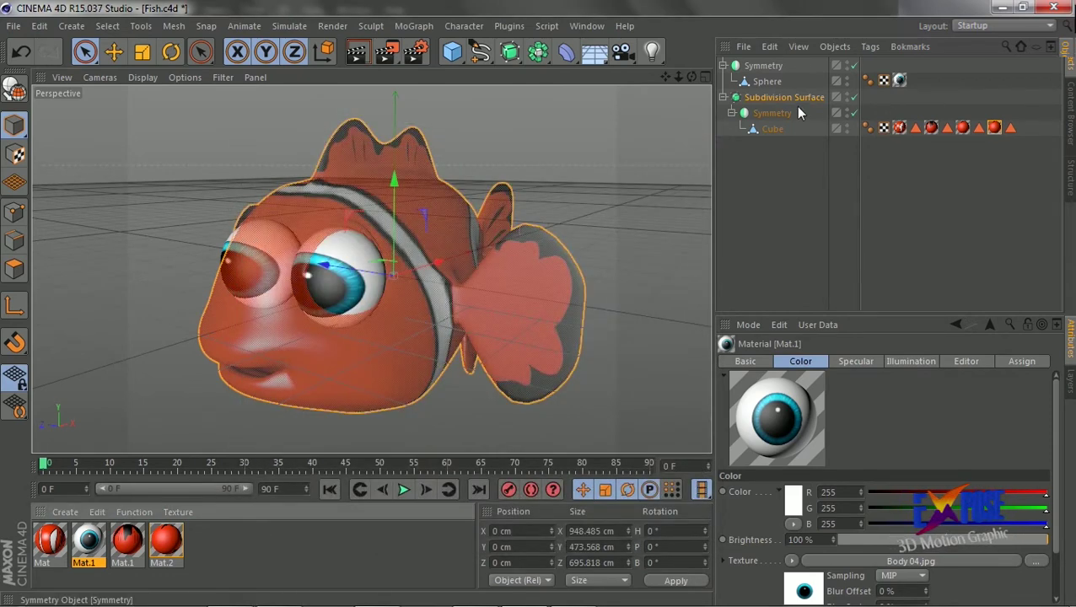
Set the eye sphere's texture tag projection to Frontal.
{"action": "left_click", "coordinate": [899, 127]}
{"action": "left_click", "coordinate": [884, 428]}
{"action": "left_click", "coordinate": [871, 506]}
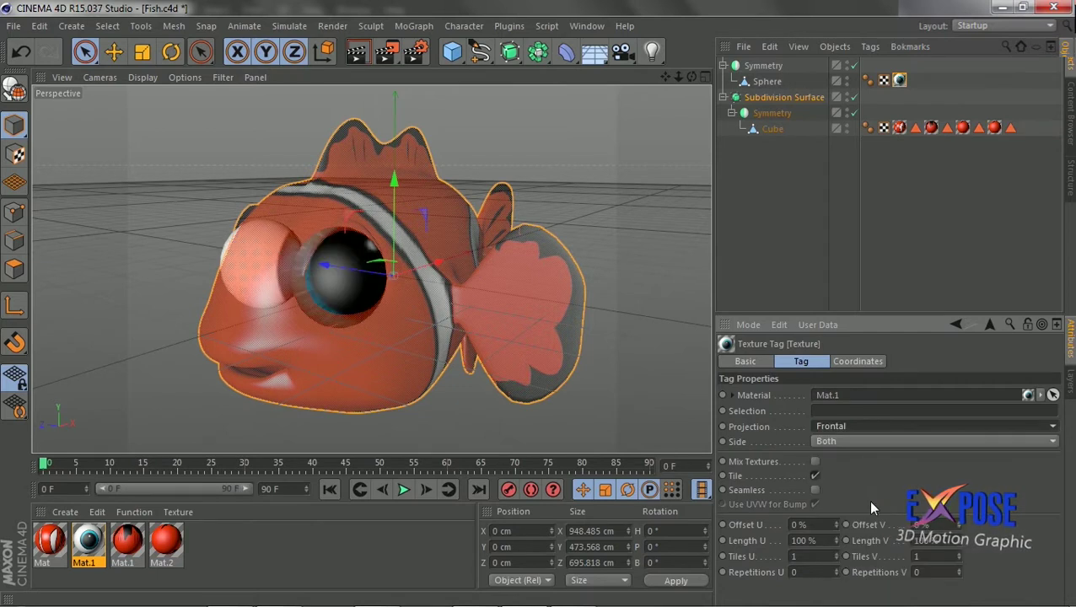
Set the eye texture's Length U to 30% and turn tiling off.
{"action": "left_click", "coordinate": [806, 540]}
{"action": "type", "text": "30"}
{"action": "key", "text": "Return"}
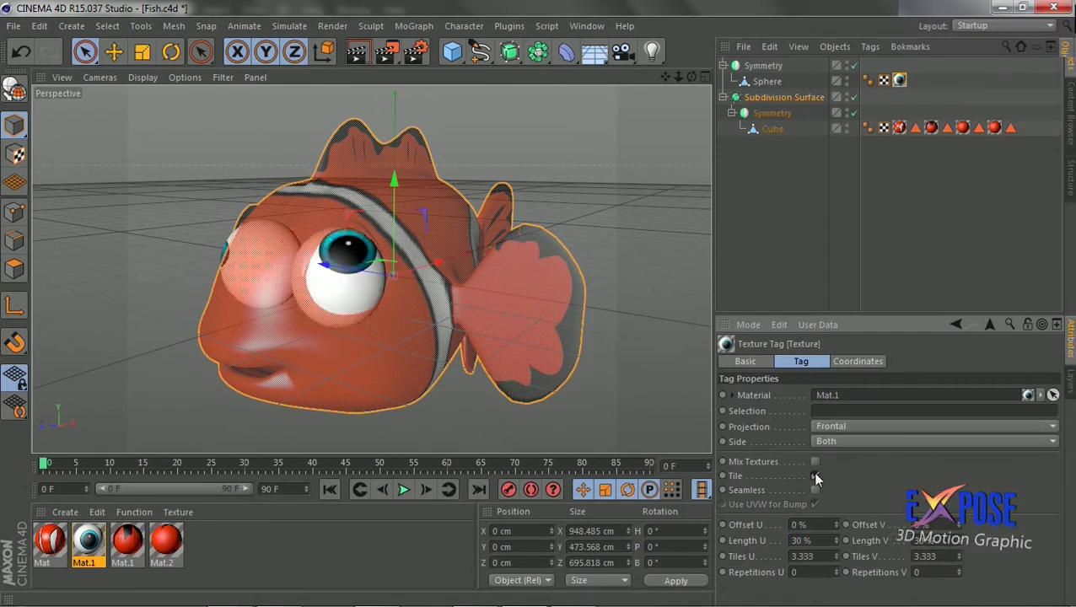
{"action": "left_click", "coordinate": [814, 475]}
{"action": "mouse_move", "coordinate": [541, 154]}
{"action": "left_mouse_down", "text": "alt"}
{"action": "mouse_move", "coordinate": [371, 270]}
{"action": "mouse_move", "coordinate": [664, 78]}
{"action": "left_mouse_up", "text": "alt"}
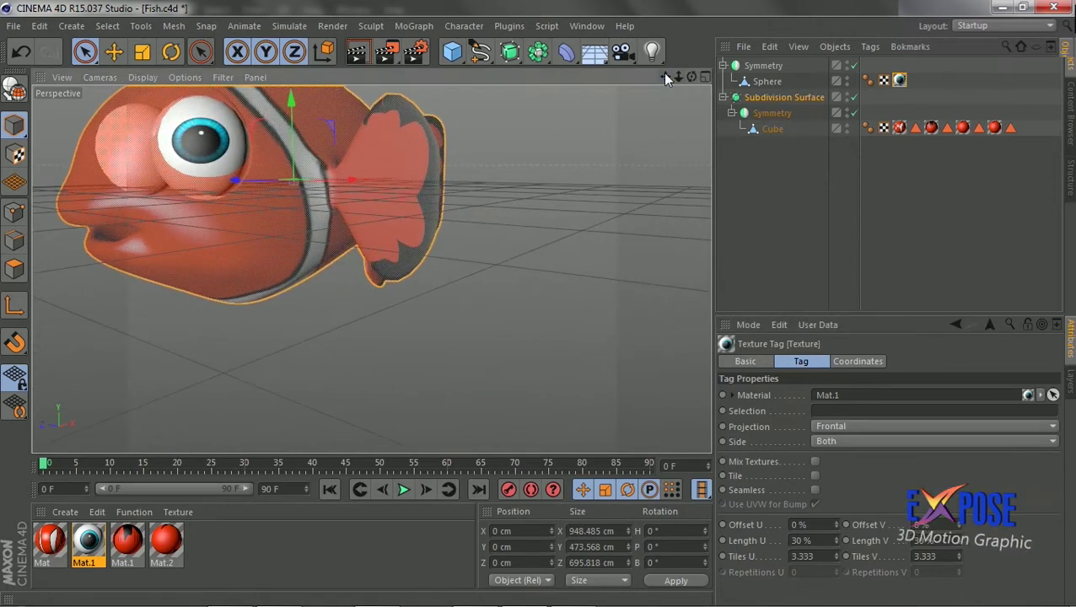
Fine-tune the eye texture to Length U 20% then about 26% and Length V 25%, checking the iris placement.
{"action": "left_click_drag", "start_coordinate": [959, 556], "coordinate": [958, 582]}
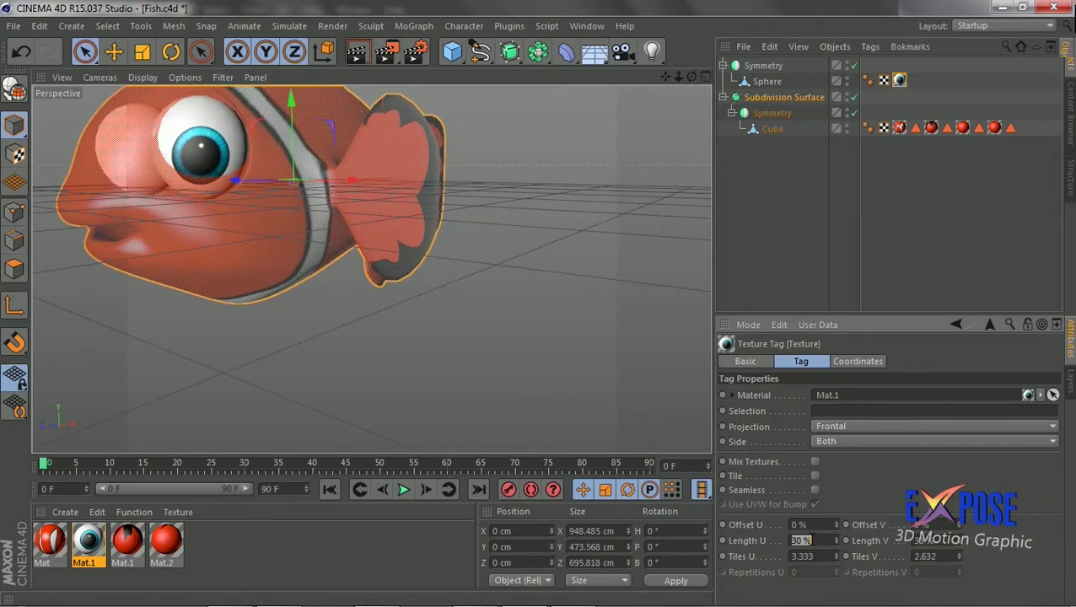
{"action": "type", "text": "20"}
{"action": "key", "text": "Return"}
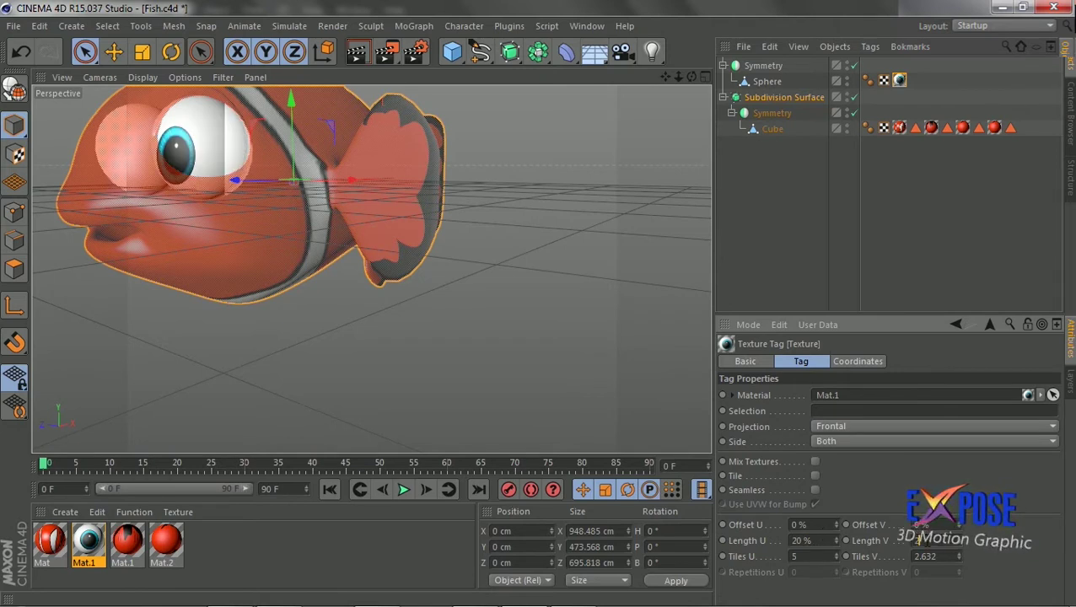
{"action": "type", "text": "25"}
{"action": "key", "text": "Return"}
{"action": "left_click_drag", "start_coordinate": [959, 542], "coordinate": [959, 527]}
{"action": "left_click_drag", "start_coordinate": [836, 539], "coordinate": [833, 541]}
{"action": "scroll", "coordinate": [372, 270], "scroll_direction": "up", "scroll_amount": 2}
{"action": "scroll", "coordinate": [372, 270], "scroll_direction": "down", "scroll_amount": 2}
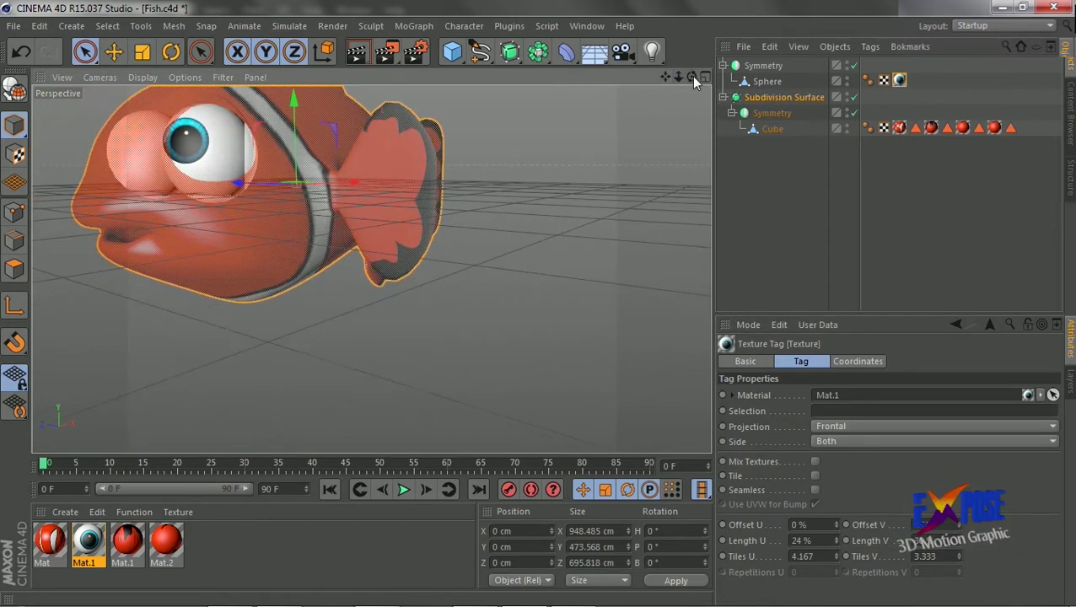
{"action": "left_click_drag", "start_coordinate": [372, 270], "coordinate": [251, 178], "text": "alt"}
{"action": "scroll", "coordinate": [372, 269], "scroll_direction": "up", "scroll_amount": 2}
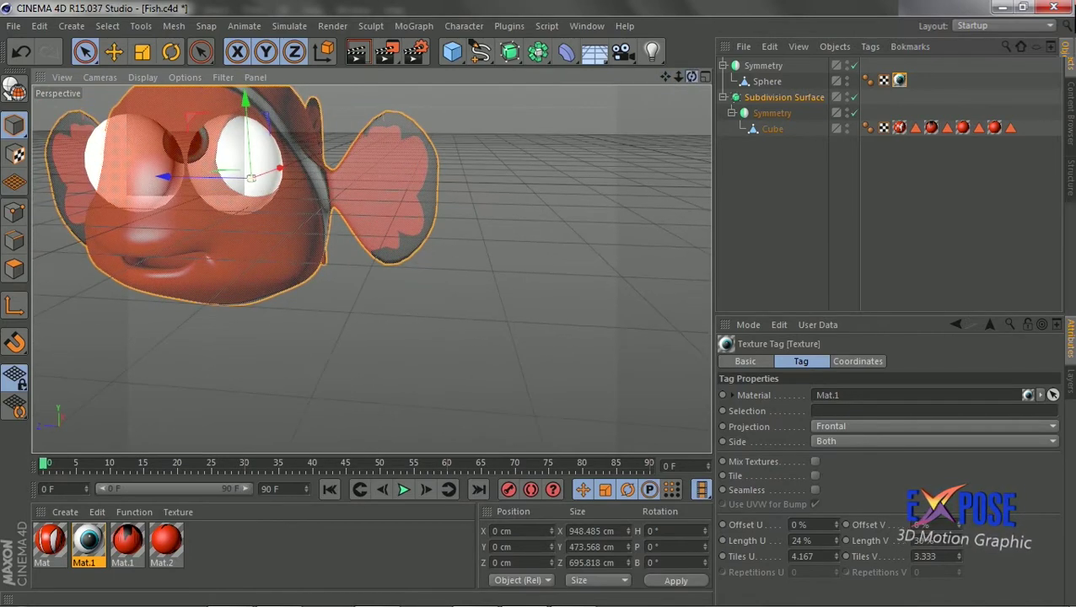
{"action": "left_click_drag", "start_coordinate": [665, 77], "coordinate": [665, 77]}
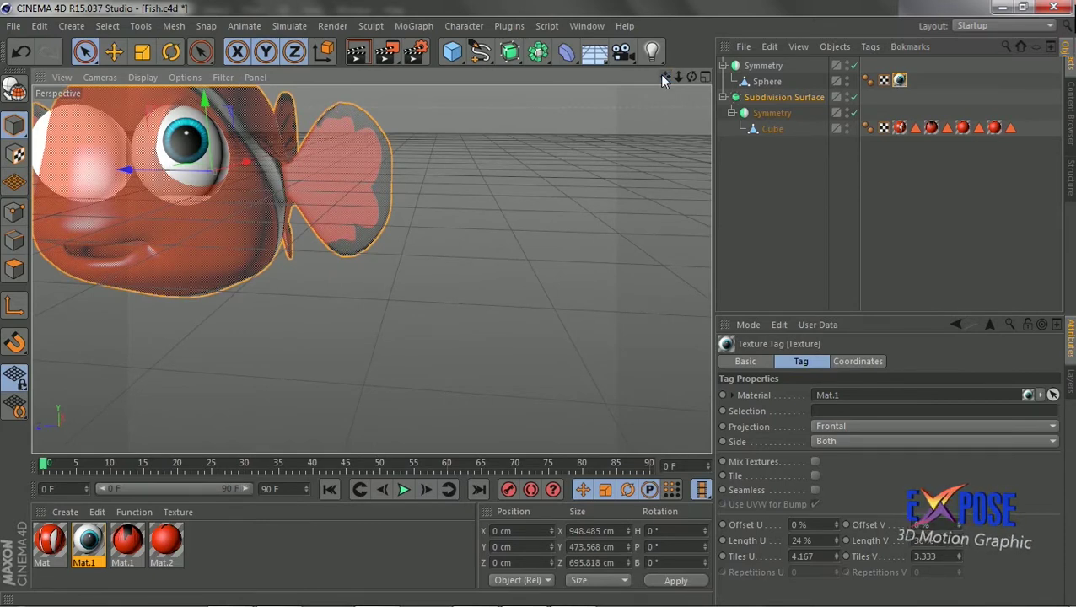
{"action": "left_click_drag", "start_coordinate": [665, 78], "coordinate": [665, 78]}
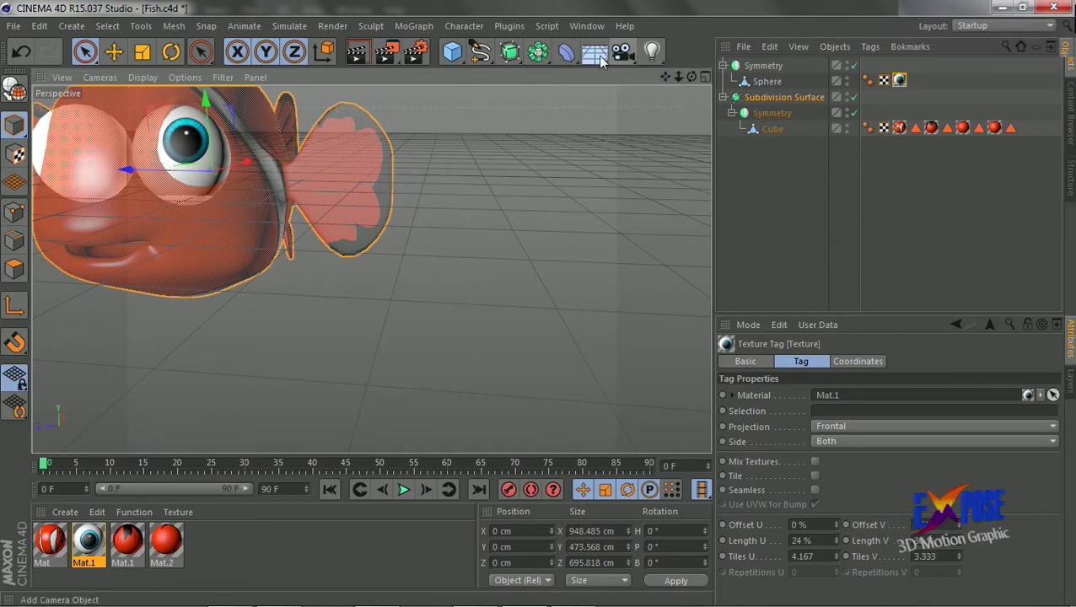
Convert the eye texture tag's projection to UVW coordinates.
{"action": "right_click", "coordinate": [899, 80]}
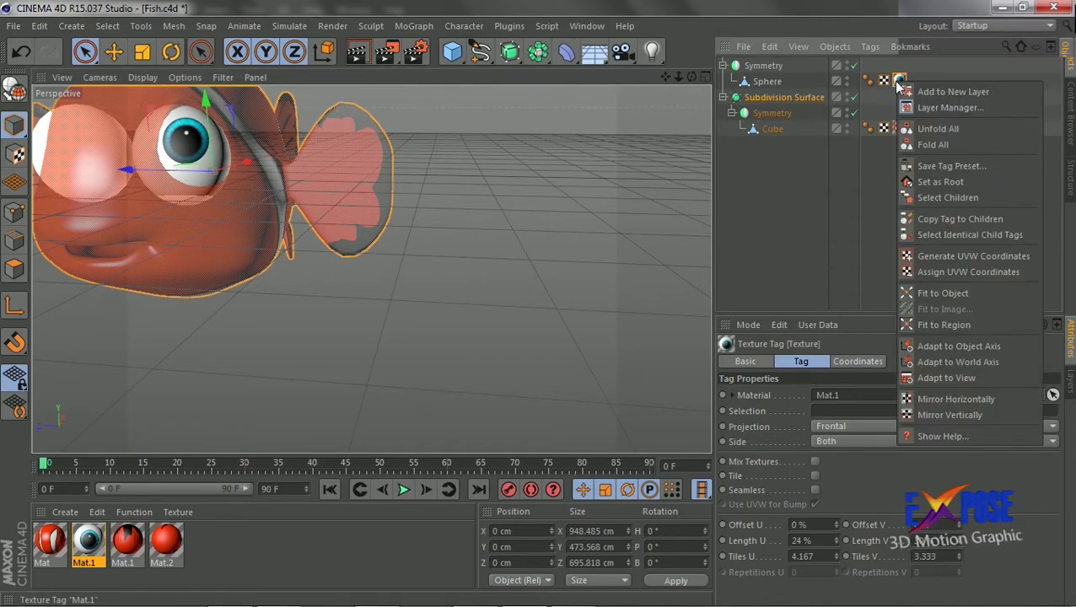
{"action": "left_click", "coordinate": [963, 272]}
{"action": "mouse_move", "coordinate": [372, 269]}
{"action": "left_mouse_down", "text": "alt"}
{"action": "mouse_move", "coordinate": [376, 217]}
{"action": "mouse_move", "coordinate": [359, 215]}
{"action": "left_mouse_up", "text": "alt"}
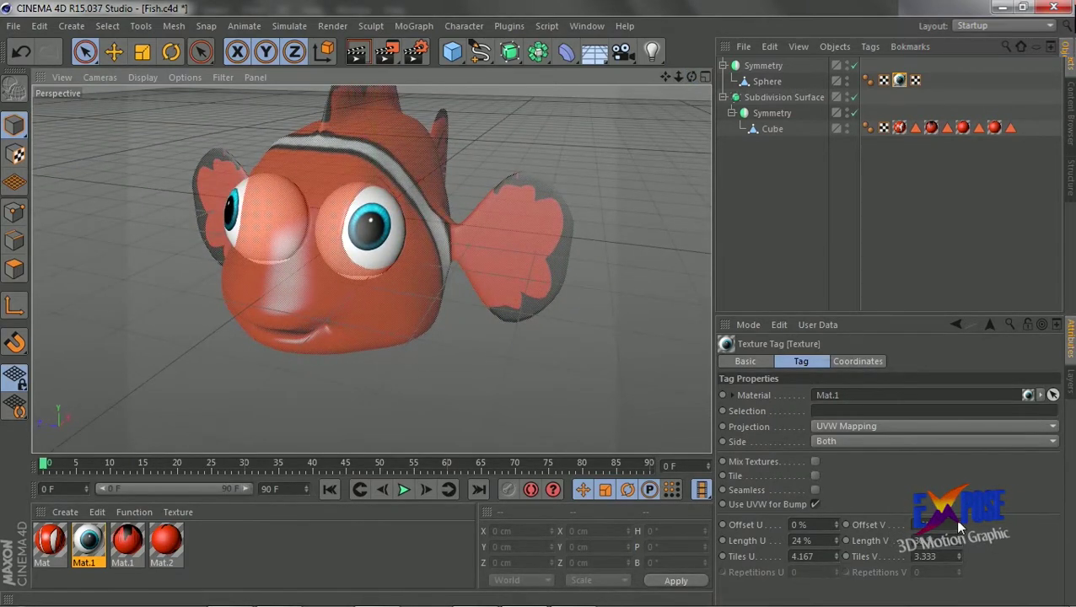
Adjust the eye texture's Offset U, Length U to 23% and Length V to centre the iris.
{"action": "left_click", "coordinate": [836, 526]}
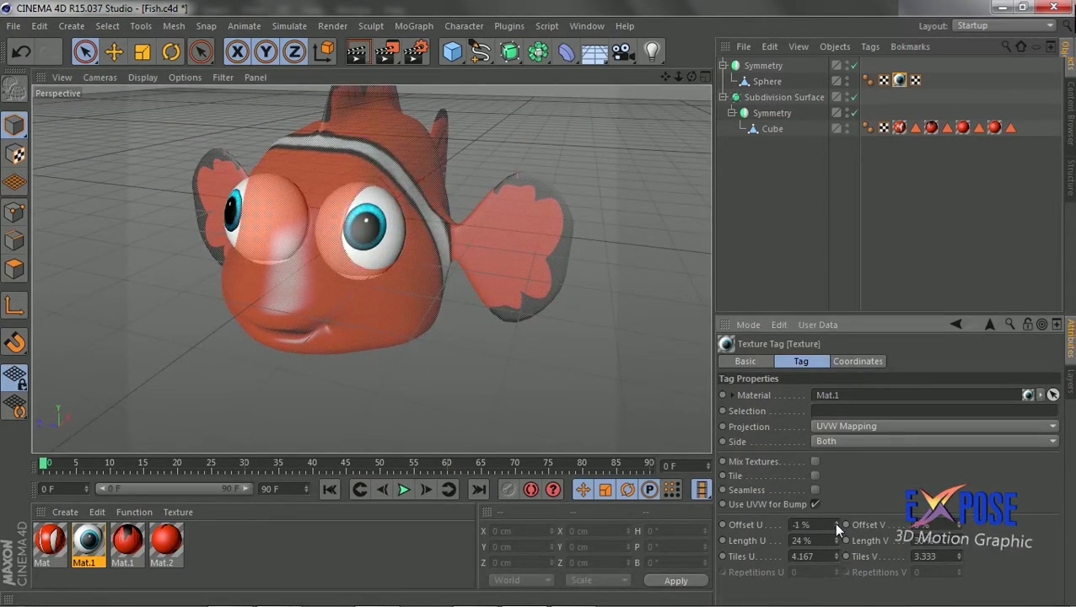
{"action": "left_click", "coordinate": [767, 98]}
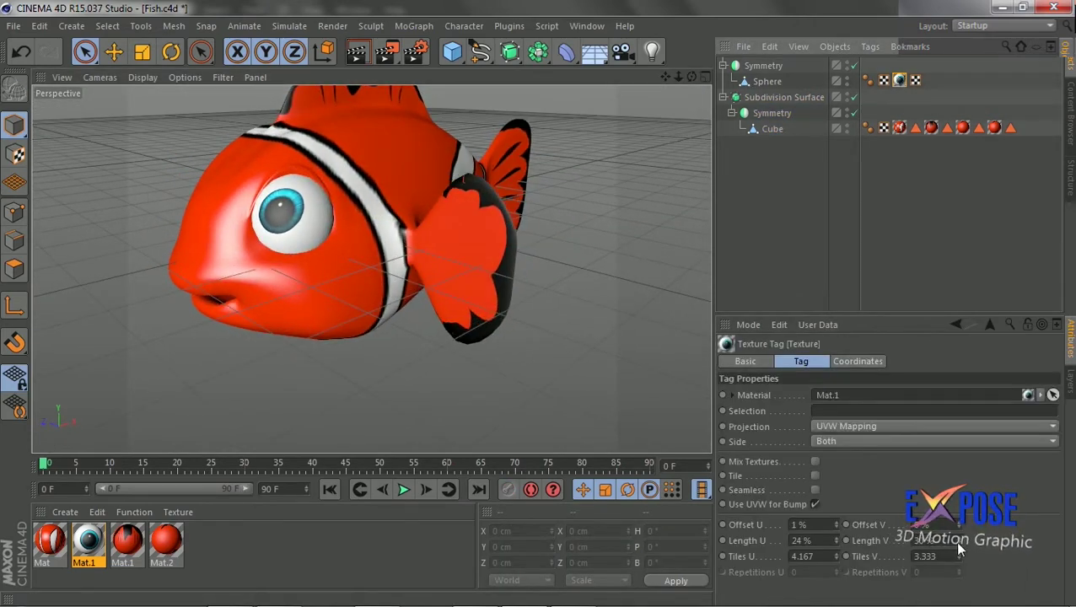
{"action": "left_click", "coordinate": [958, 545]}
{"action": "left_click", "coordinate": [959, 538]}
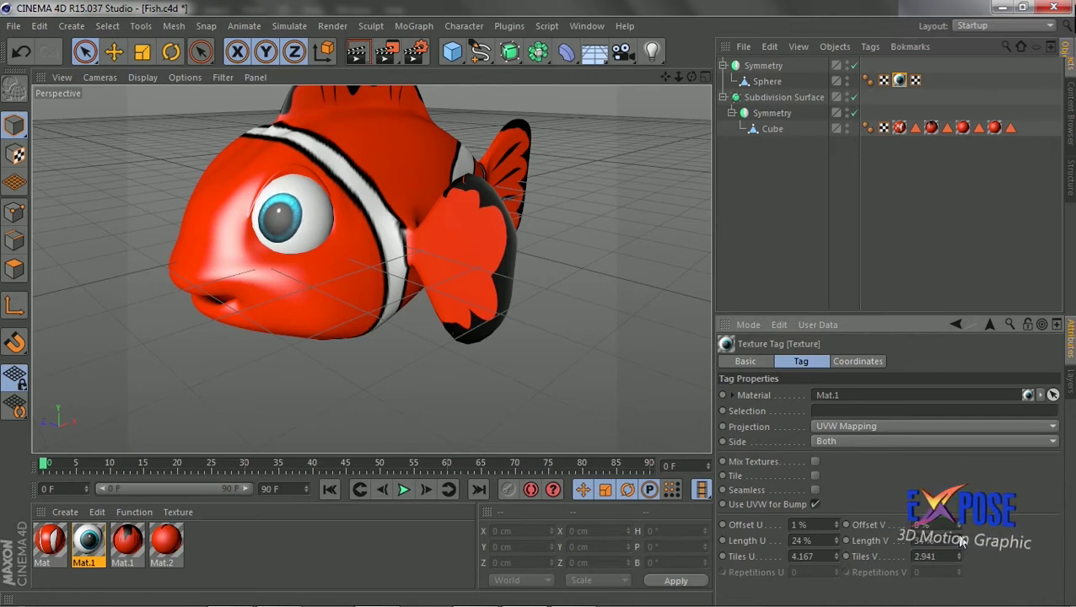
{"action": "left_click", "coordinate": [840, 545]}
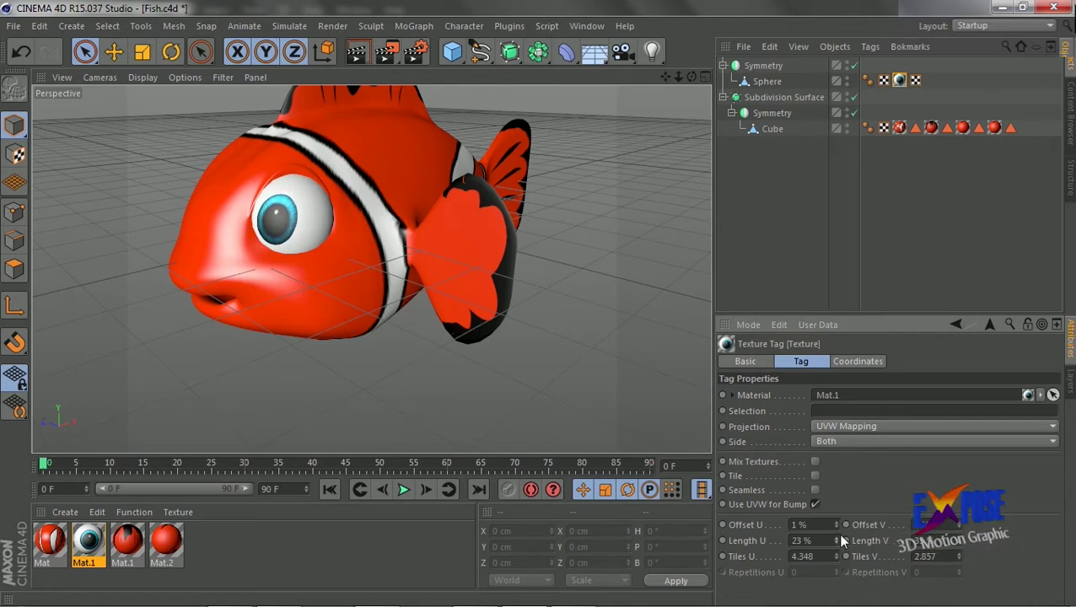
{"action": "left_click_drag", "start_coordinate": [835, 525], "coordinate": [834, 526]}
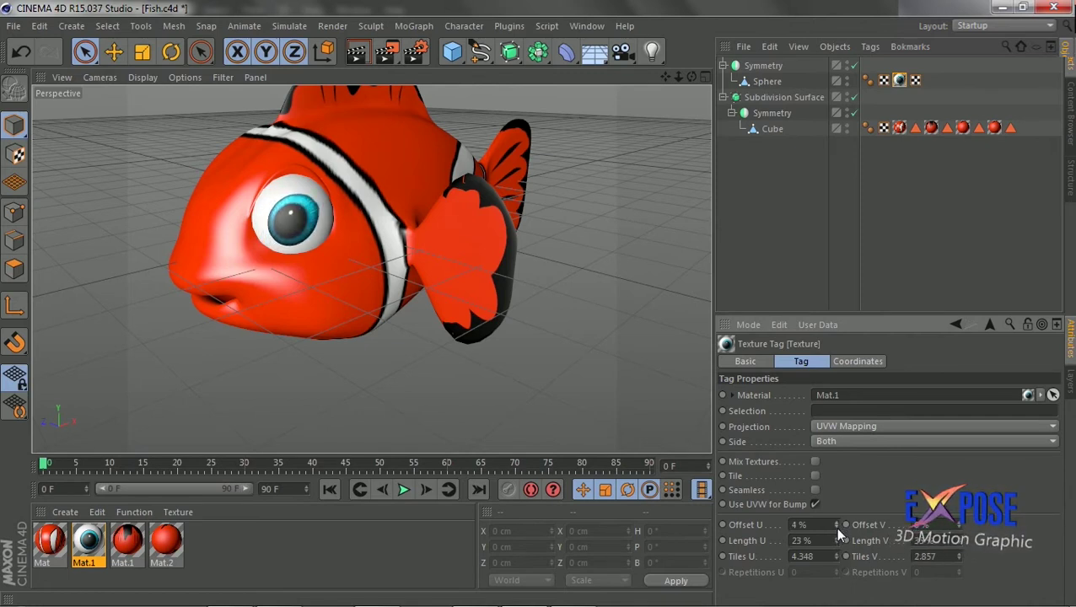
{"action": "left_click_drag", "start_coordinate": [600, 348], "coordinate": [373, 348], "text": "alt"}
{"action": "left_click_drag", "start_coordinate": [373, 216], "coordinate": [375, 216], "text": "alt"}
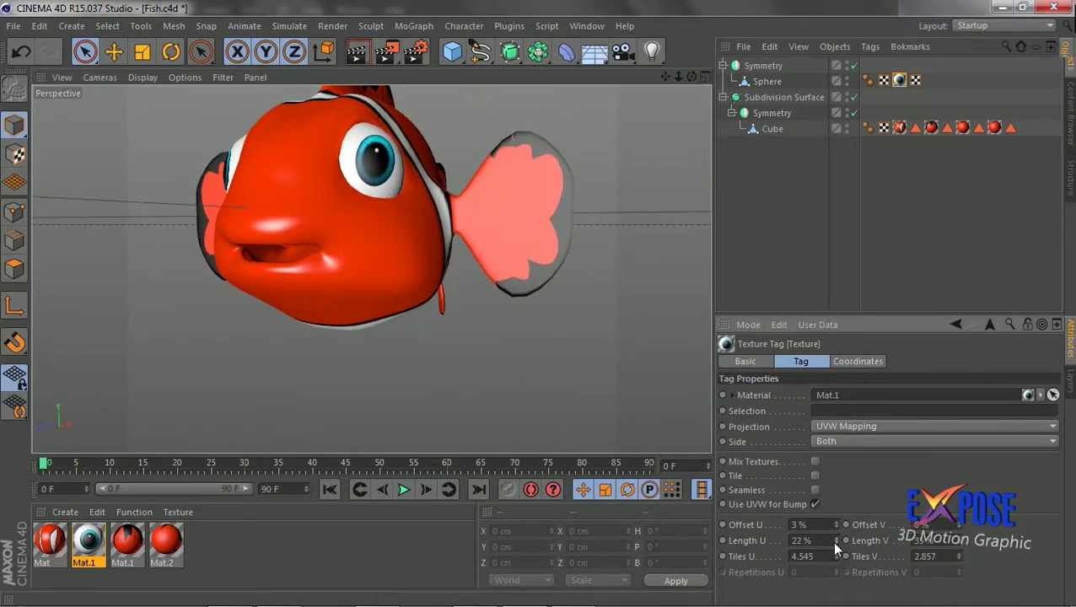
{"action": "left_click_drag", "start_coordinate": [958, 553], "coordinate": [959, 543]}
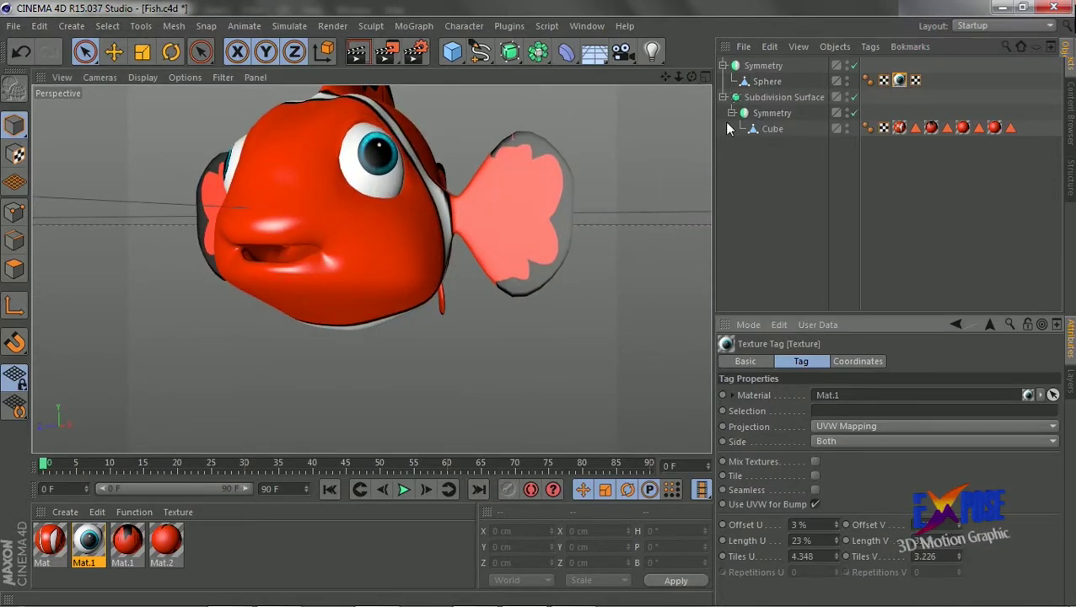
{"action": "left_click_drag", "start_coordinate": [373, 215], "coordinate": [375, 216], "text": "alt"}
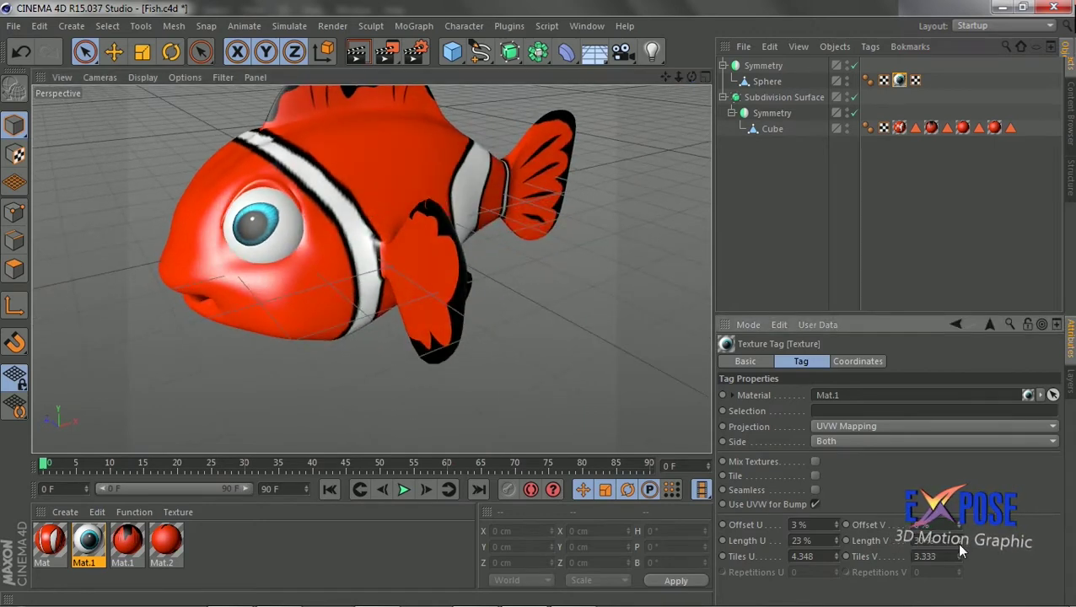
{"action": "left_click_drag", "start_coordinate": [958, 556], "coordinate": [959, 565]}
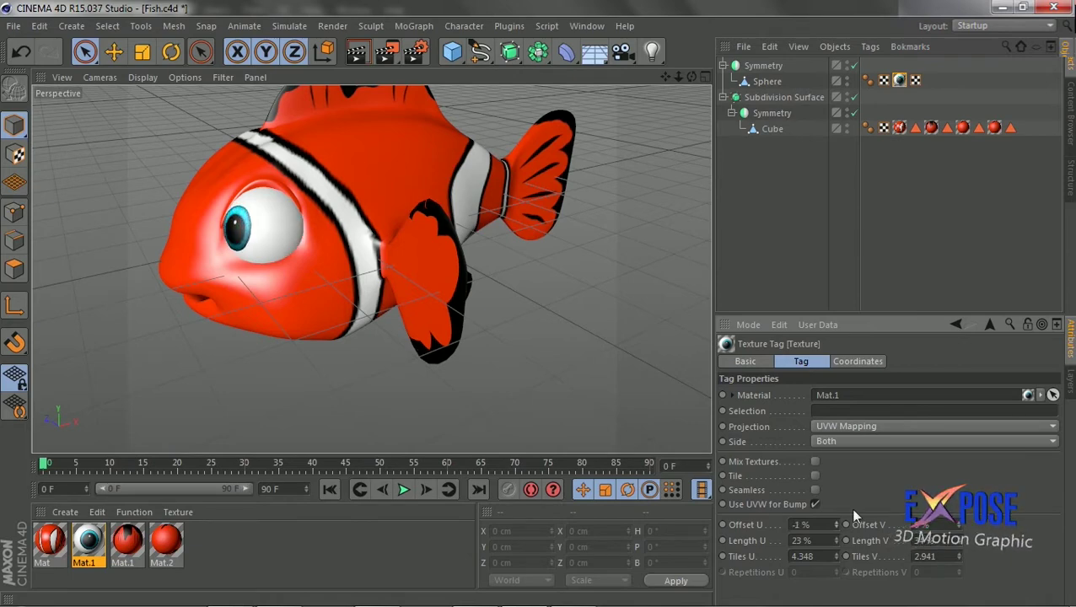
Rotate the eye sphere about 19° in heading.
{"action": "left_click_drag", "start_coordinate": [689, 76], "coordinate": [690, 80]}
{"action": "left_click", "coordinate": [768, 81]}
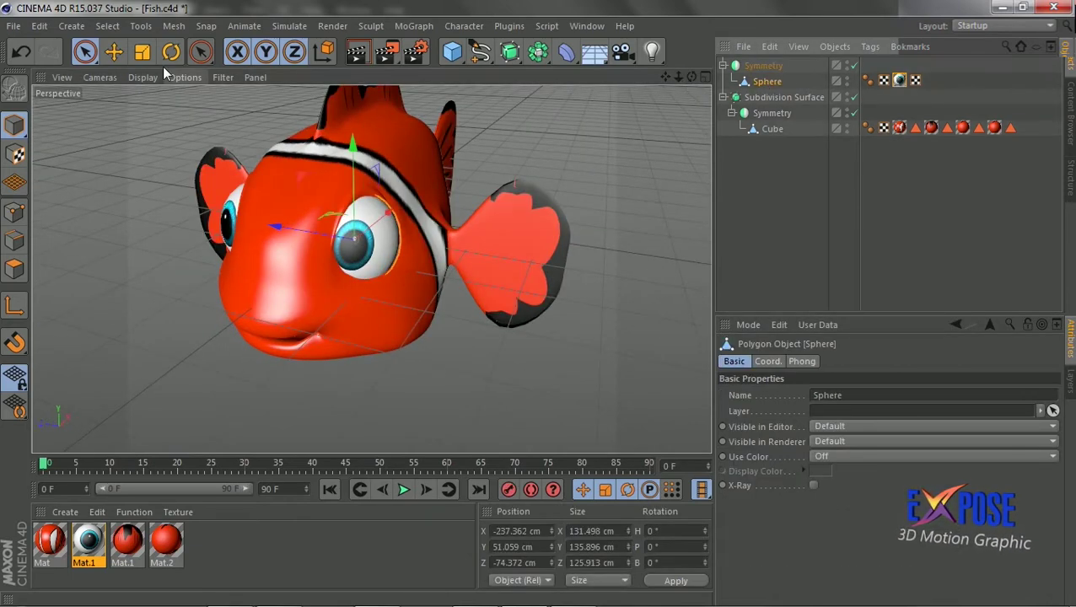
{"action": "left_click", "coordinate": [170, 52]}
{"action": "left_click_drag", "start_coordinate": [400, 256], "coordinate": [419, 252]}
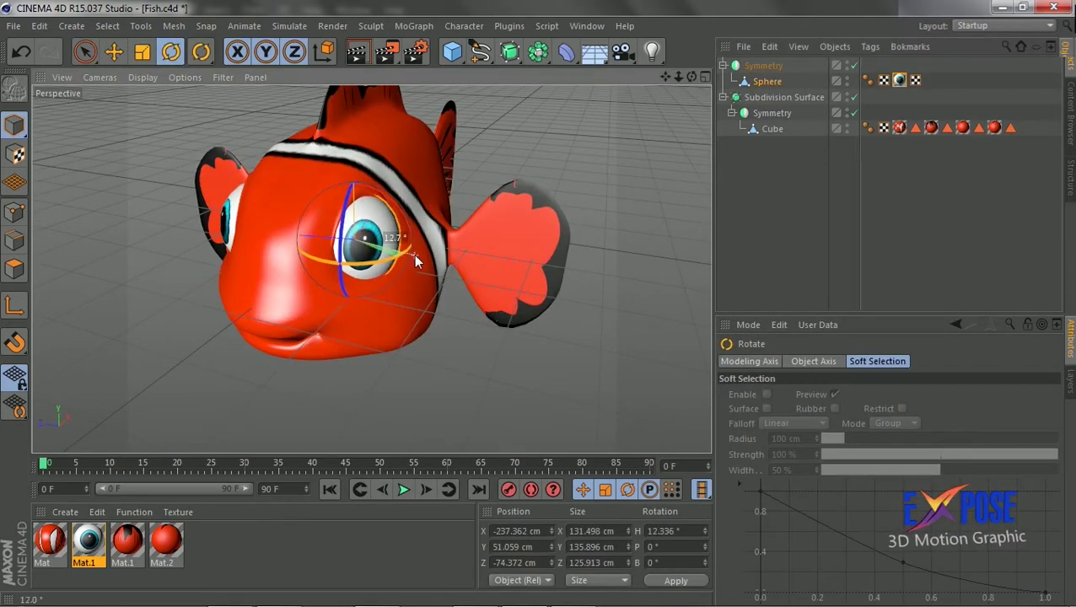
{"action": "left_click", "coordinate": [489, 363]}
Squash the eye sphere vertically to about 120.618 cm and render a quick preview.
{"action": "left_click_drag", "start_coordinate": [692, 76], "coordinate": [697, 67]}
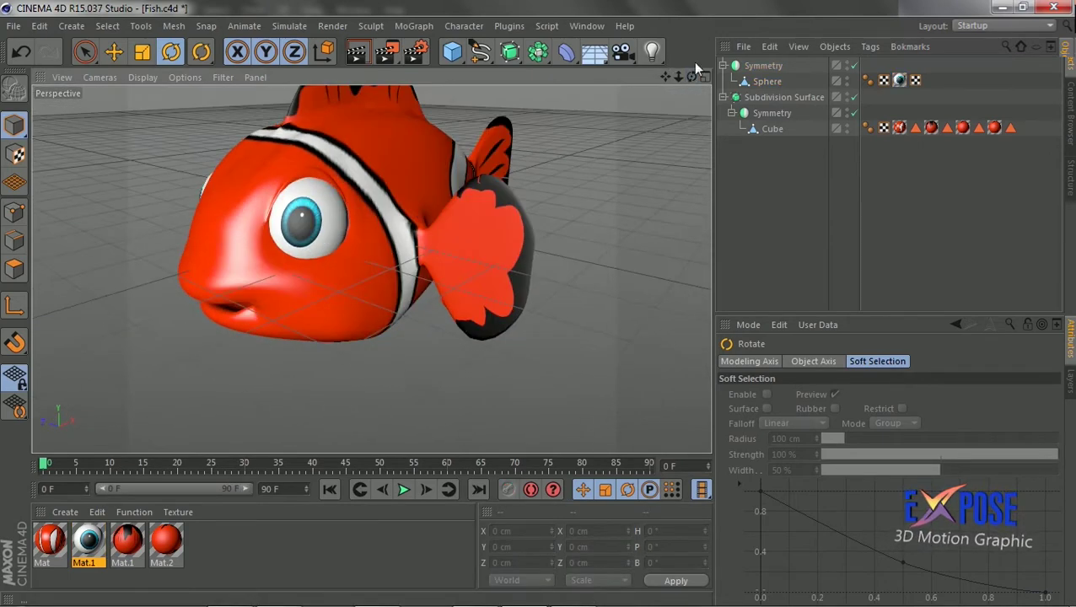
{"action": "left_click", "coordinate": [767, 81]}
{"action": "left_click", "coordinate": [141, 51]}
{"action": "left_click_drag", "start_coordinate": [300, 118], "coordinate": [300, 135]}
{"action": "left_click", "coordinate": [562, 149]}
{"action": "mouse_move", "coordinate": [691, 77]}
{"action": "left_mouse_down"}
{"action": "mouse_move", "coordinate": [628, 81]}
{"action": "mouse_move", "coordinate": [628, 67]}
{"action": "left_mouse_up"}
{"action": "left_click", "coordinate": [360, 52]}
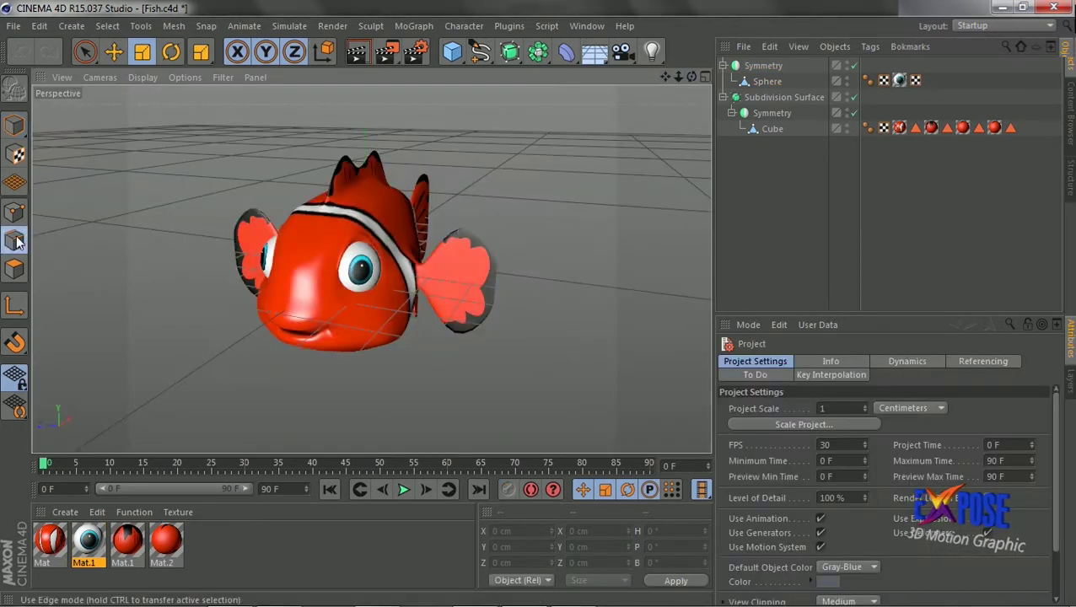
Show the body cage in polygon mode and preview a knife loop cut across the tail fin.
{"action": "left_click", "coordinate": [14, 242]}
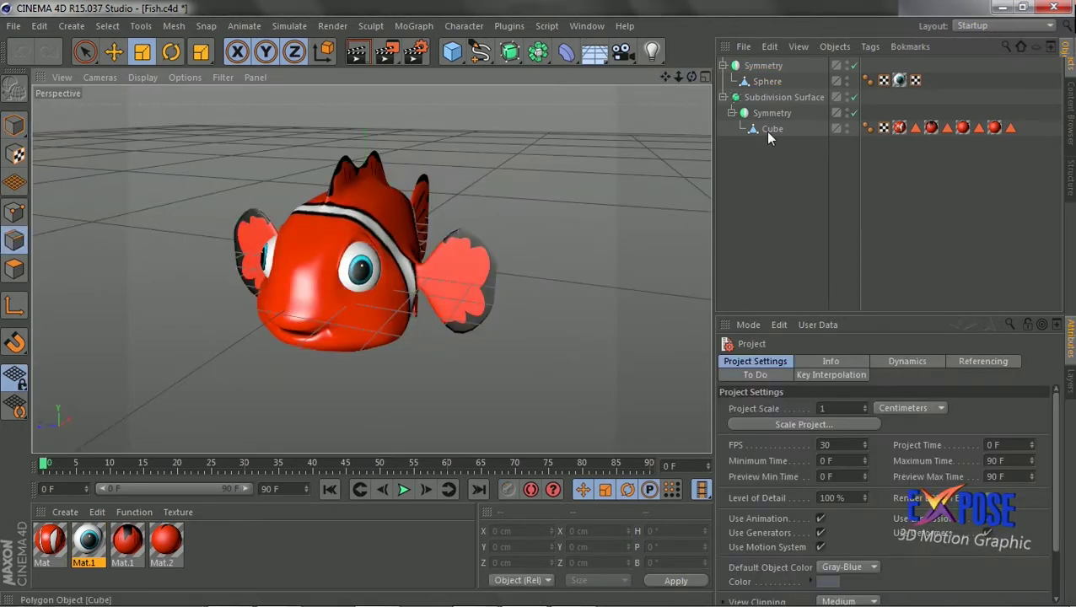
{"action": "left_click", "coordinate": [765, 132]}
{"action": "key", "text": "q"}
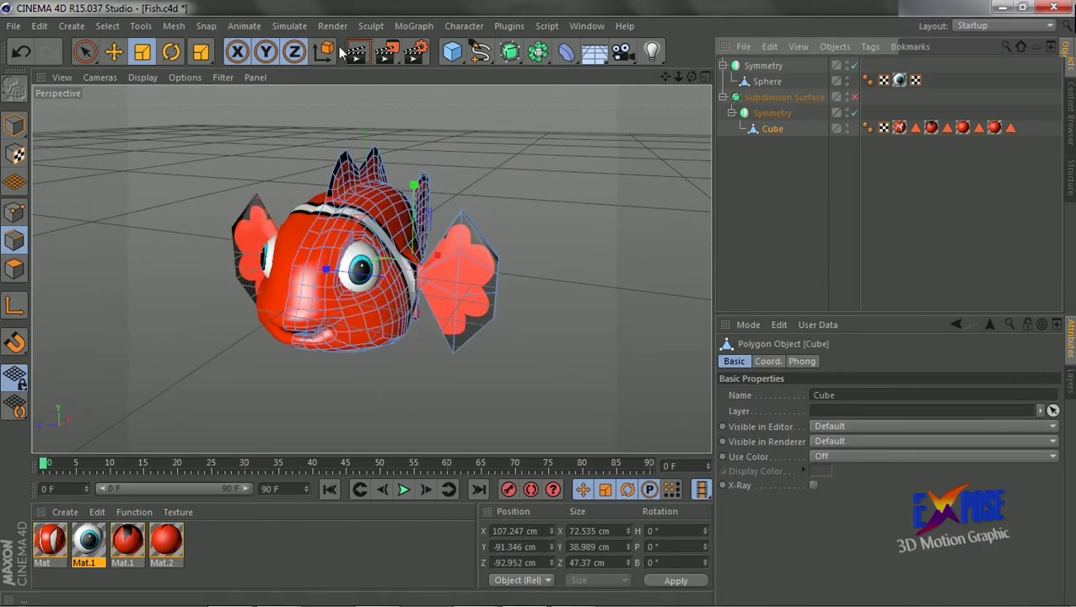
{"action": "right_click", "coordinate": [166, 174]}
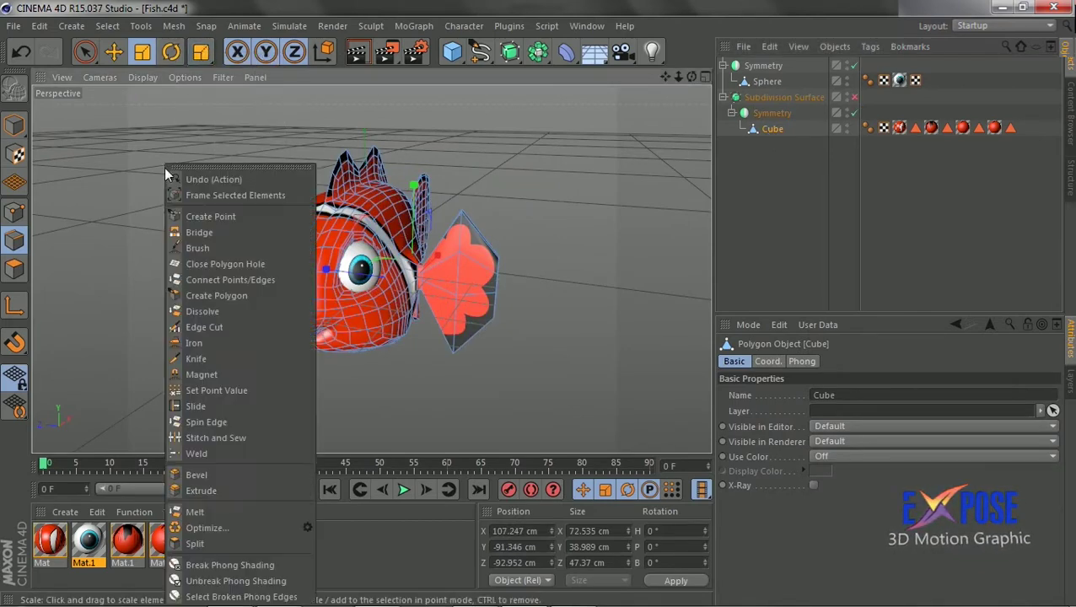
{"action": "left_click", "coordinate": [196, 358]}
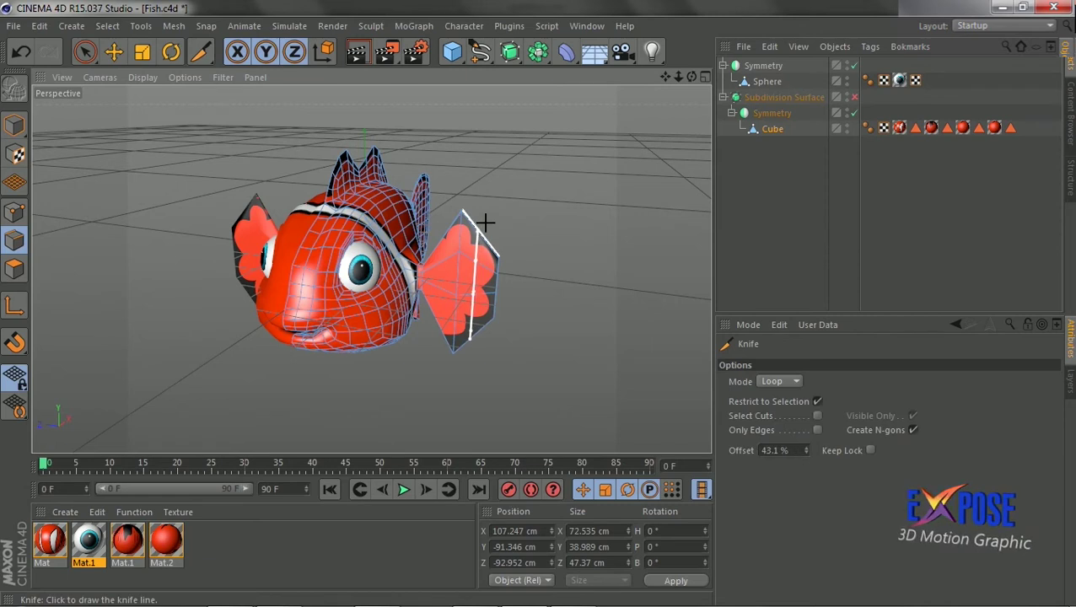
{"action": "key", "text": "space"}
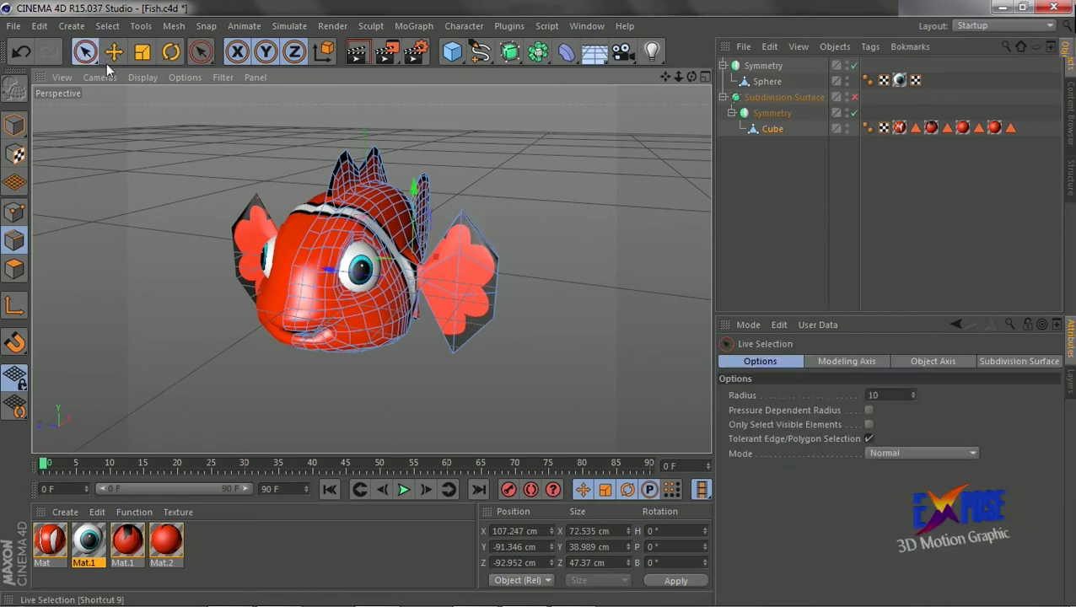
{"action": "left_click", "coordinate": [572, 197]}
{"action": "left_click_drag", "start_coordinate": [200, 51], "coordinate": [313, 133]}
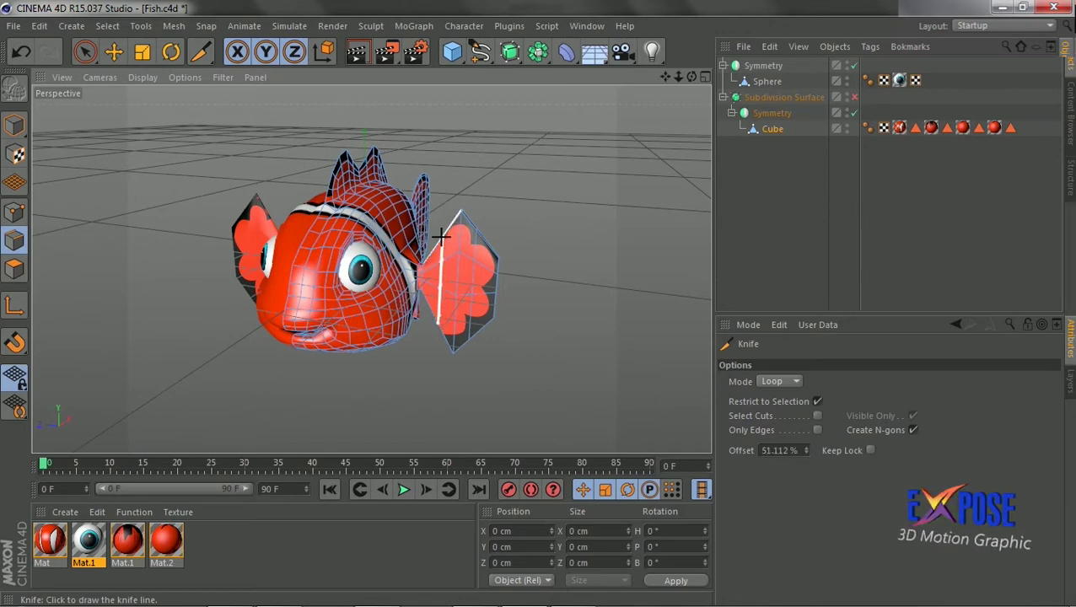
Return to Model mode with Live Selection instead of the Knife.
{"action": "scroll", "coordinate": [440, 237], "scroll_direction": "up", "scroll_amount": 2}
{"action": "scroll", "coordinate": [430, 256], "scroll_direction": "up", "scroll_amount": 2}
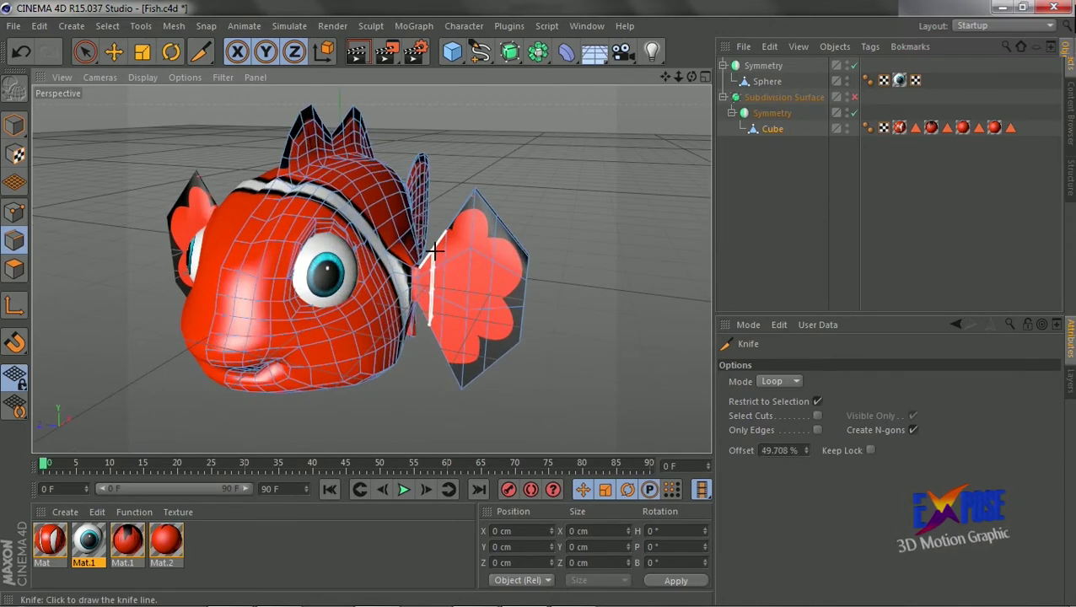
{"action": "scroll", "coordinate": [475, 250], "scroll_direction": "down", "scroll_amount": 3}
{"action": "mouse_move", "coordinate": [670, 204]}
{"action": "left_mouse_down", "text": "alt"}
{"action": "mouse_move", "coordinate": [427, 250]}
{"action": "mouse_move", "coordinate": [665, 92]}
{"action": "left_mouse_up", "text": "alt"}
{"action": "scroll", "coordinate": [427, 249], "scroll_direction": "up", "scroll_amount": 2}
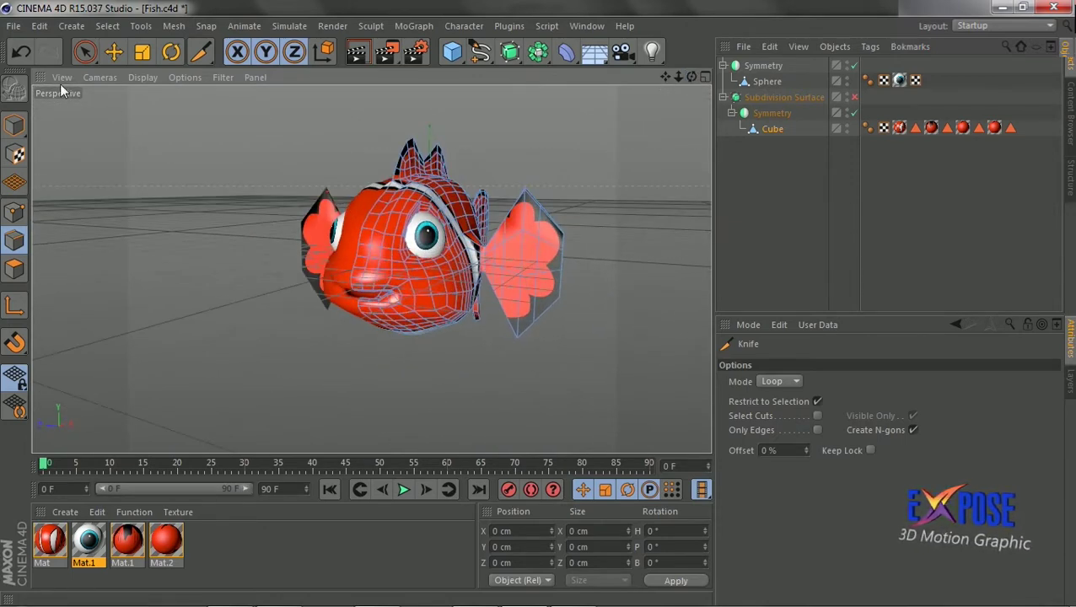
{"action": "left_click", "coordinate": [14, 125]}
{"action": "left_click", "coordinate": [85, 51]}
Make Symmetry editable, move Cube directly under Subdivision Surface and delete the empty null.
{"action": "left_click", "coordinate": [771, 112]}
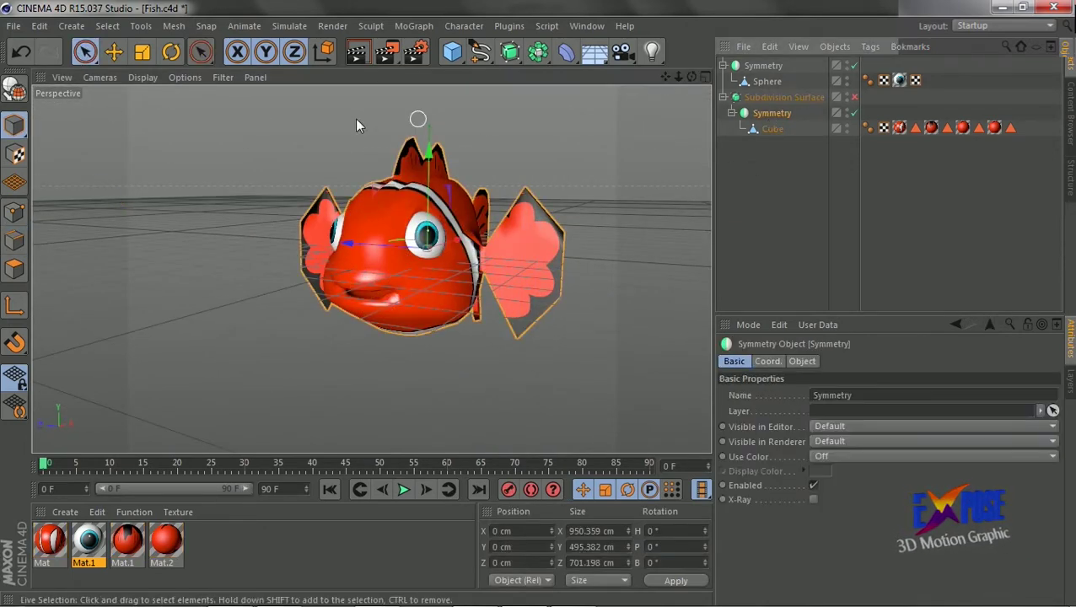
{"action": "left_click", "coordinate": [14, 88]}
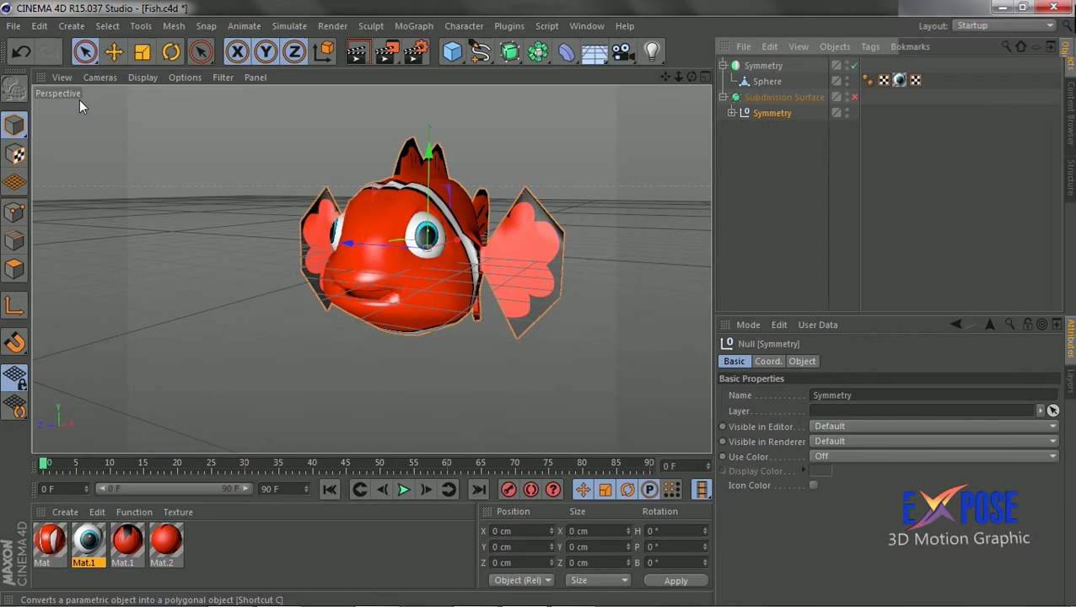
{"action": "left_click", "coordinate": [759, 99]}
{"action": "left_click", "coordinate": [732, 112]}
{"action": "left_click", "coordinate": [771, 128]}
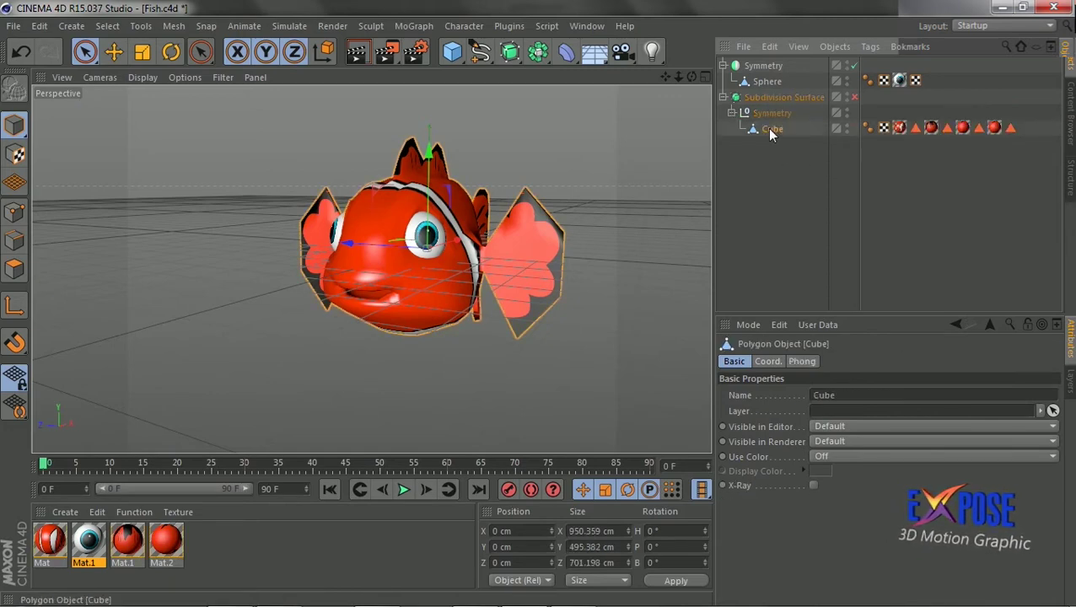
{"action": "left_click_drag", "start_coordinate": [771, 128], "coordinate": [777, 97]}
{"action": "left_click", "coordinate": [788, 130]}
{"action": "key", "text": "Delete"}
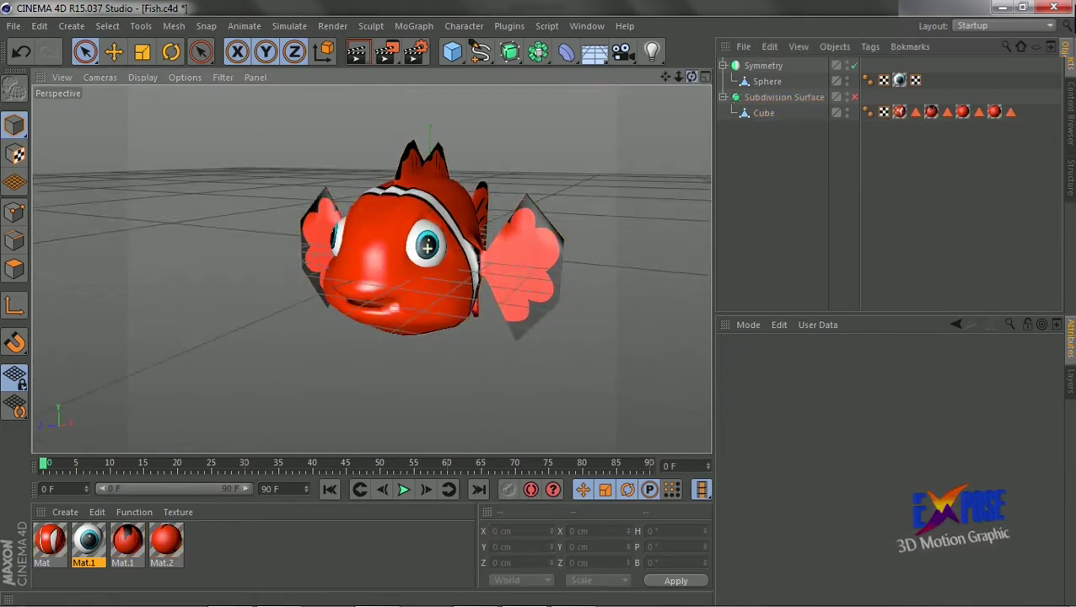
Re-enable the Subdivision Surface and orbit around the smoothed fish to check it.
{"action": "left_click_drag", "start_coordinate": [428, 246], "coordinate": [411, 117], "text": "alt"}
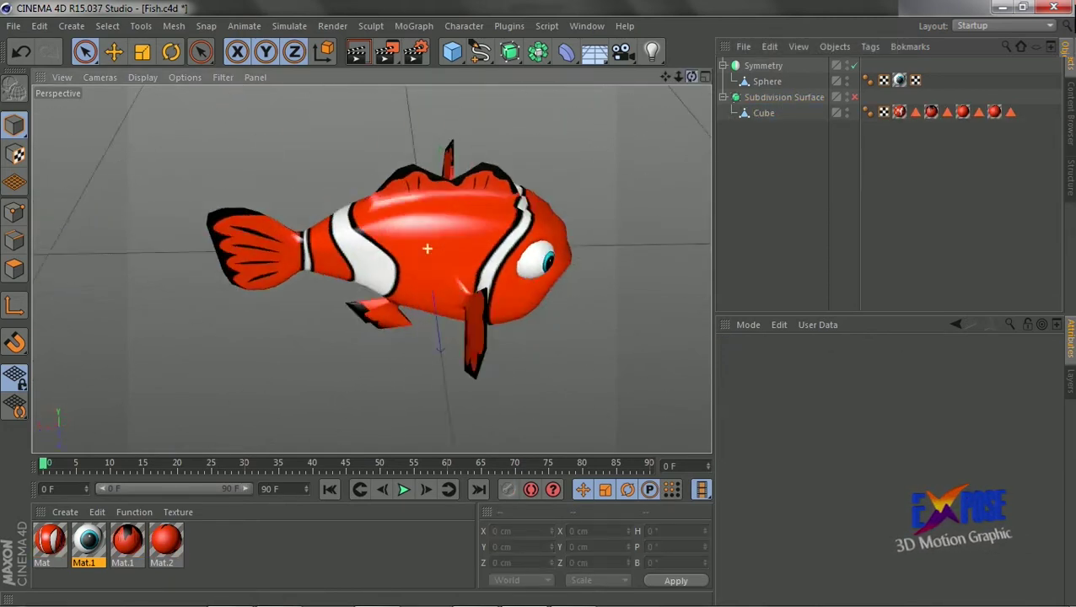
{"action": "left_click", "coordinate": [142, 52]}
{"action": "left_click", "coordinate": [763, 112]}
{"action": "left_click_drag", "start_coordinate": [692, 77], "coordinate": [666, 80]}
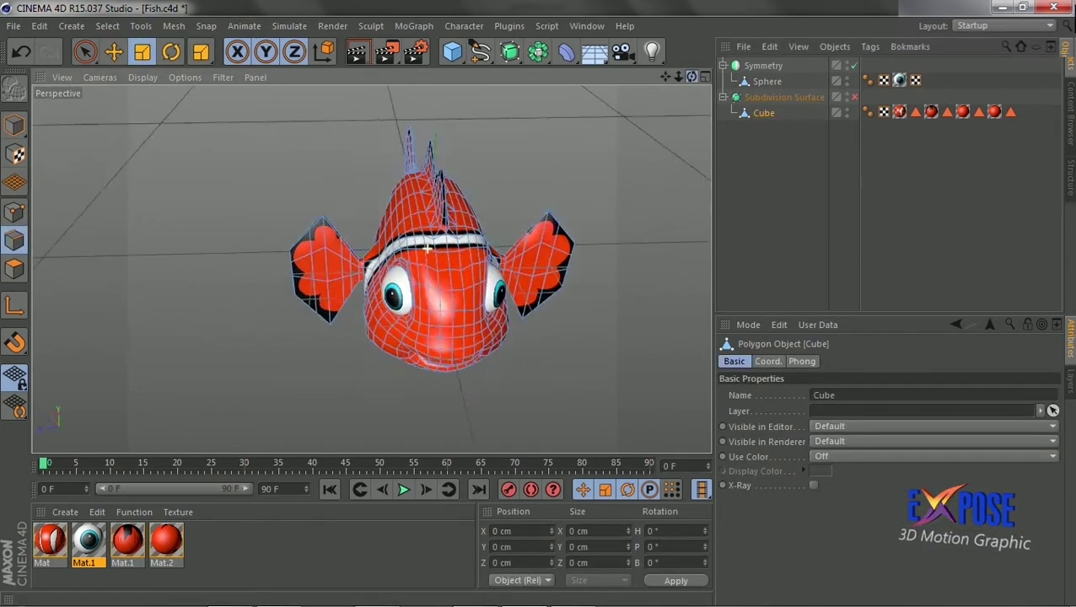
{"action": "left_click_drag", "start_coordinate": [428, 247], "coordinate": [427, 248], "text": "alt"}
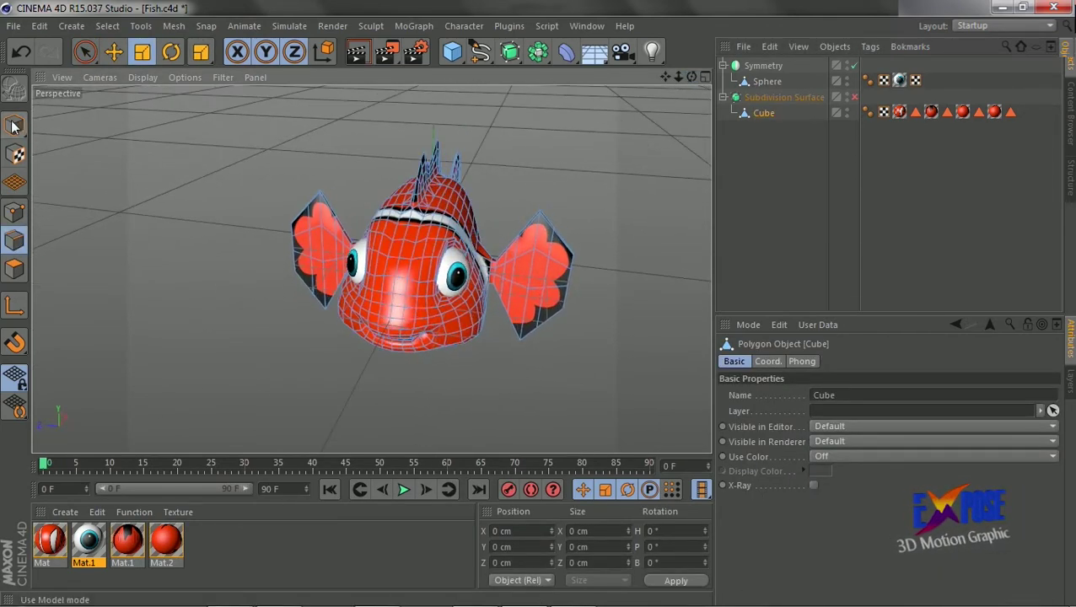
{"action": "left_click", "coordinate": [14, 125]}
{"action": "left_click", "coordinate": [181, 143]}
{"action": "left_click", "coordinate": [854, 97]}
{"action": "left_click_drag", "start_coordinate": [692, 77], "coordinate": [658, 80]}
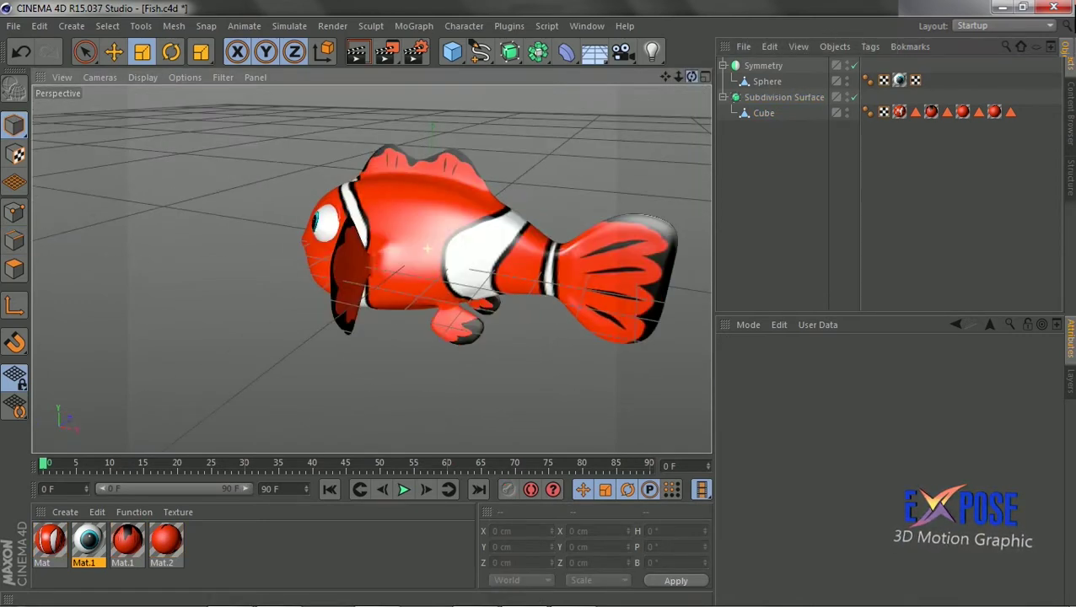
{"action": "left_click_drag", "start_coordinate": [427, 248], "coordinate": [428, 248], "text": "alt"}
{"action": "left_click_drag", "start_coordinate": [673, 84], "coordinate": [680, 81]}
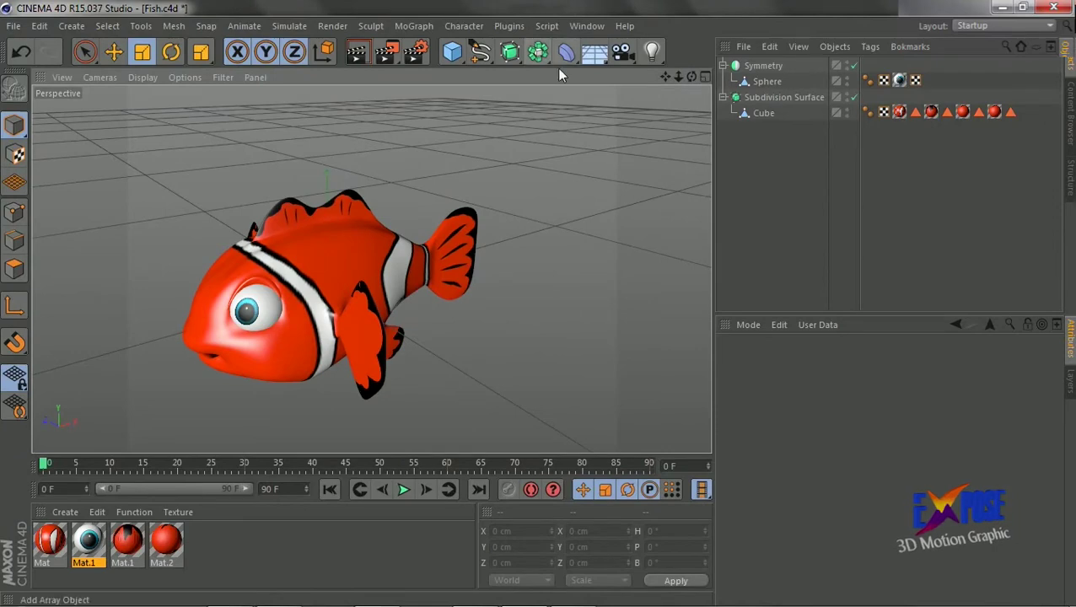
Maximize the Top view shaded with Gouraud Shading (Lines).
{"action": "left_click", "coordinate": [703, 77]}
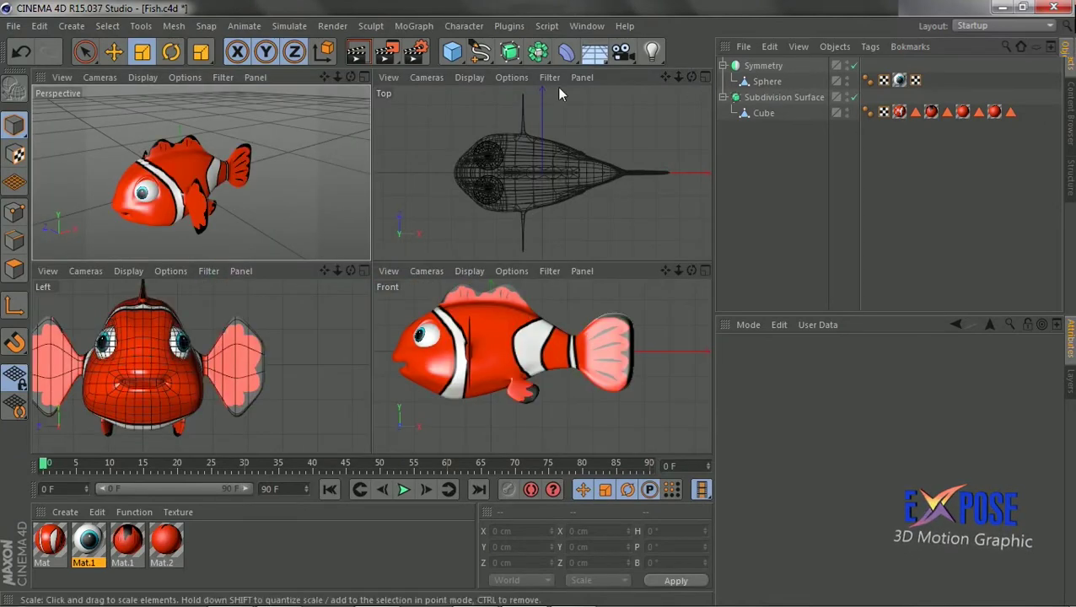
{"action": "left_click", "coordinate": [469, 77]}
{"action": "left_click", "coordinate": [493, 108]}
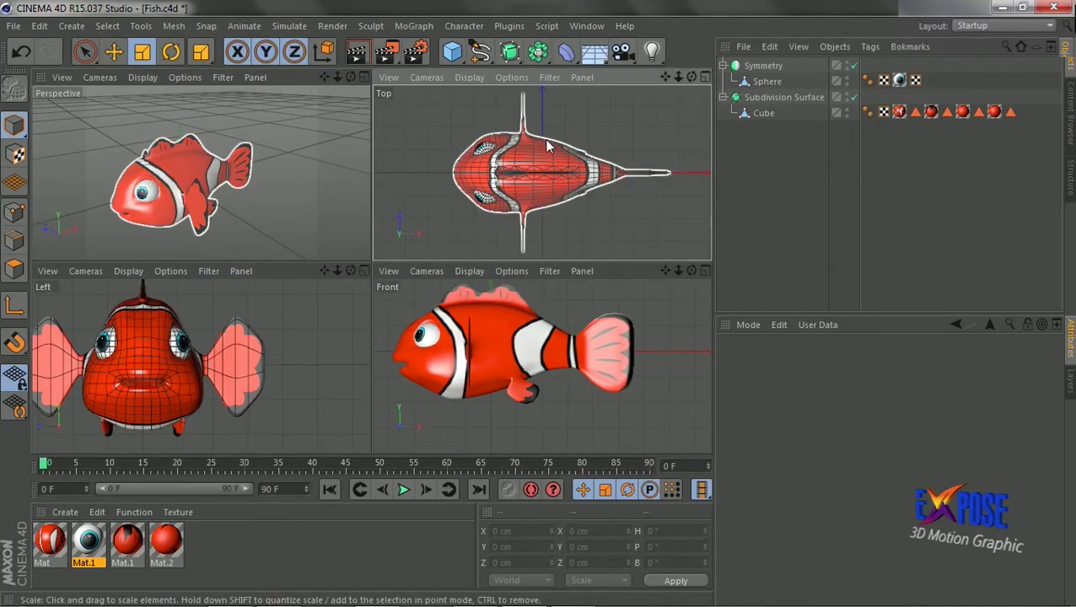
{"action": "middle_click", "coordinate": [652, 116]}
Draw a four-joint chain with the Joint Tool from the body centre to the nose.
{"action": "left_click", "coordinate": [476, 32]}
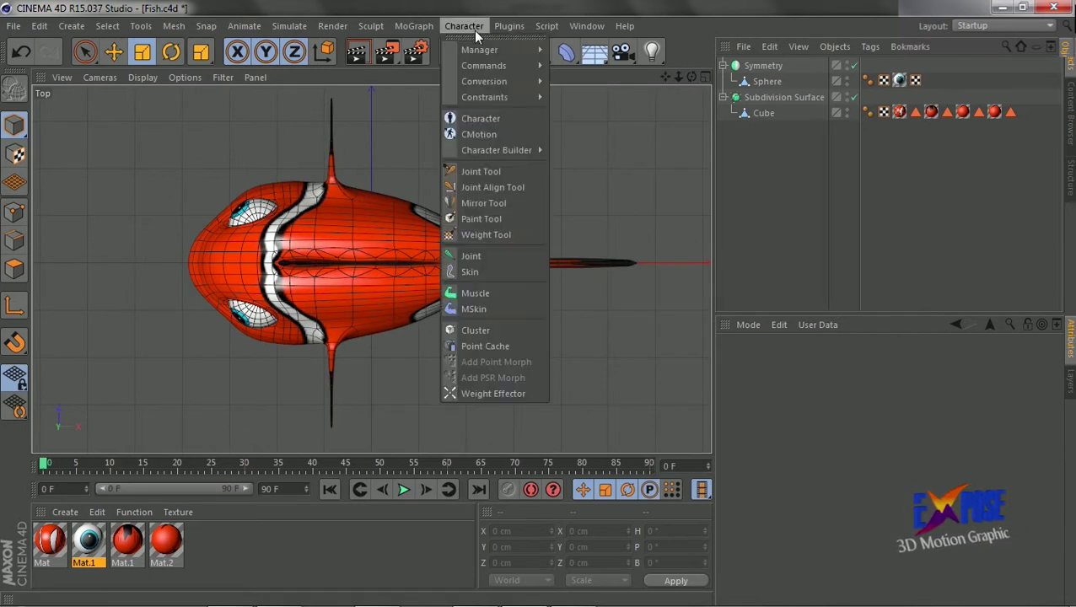
{"action": "left_click", "coordinate": [478, 172]}
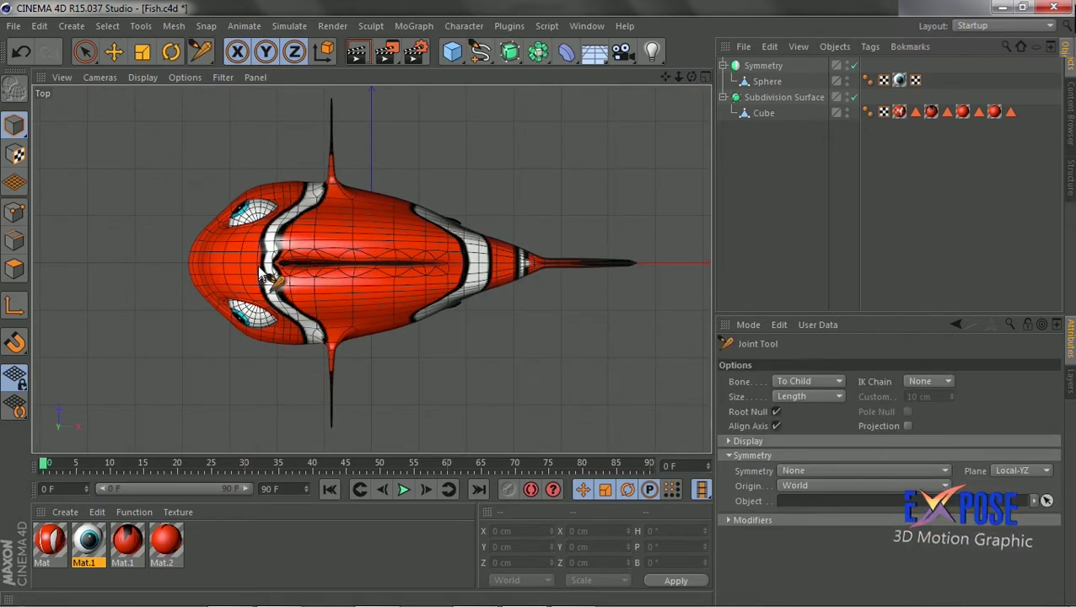
{"action": "scroll", "coordinate": [316, 265], "scroll_direction": "up", "scroll_amount": 1}
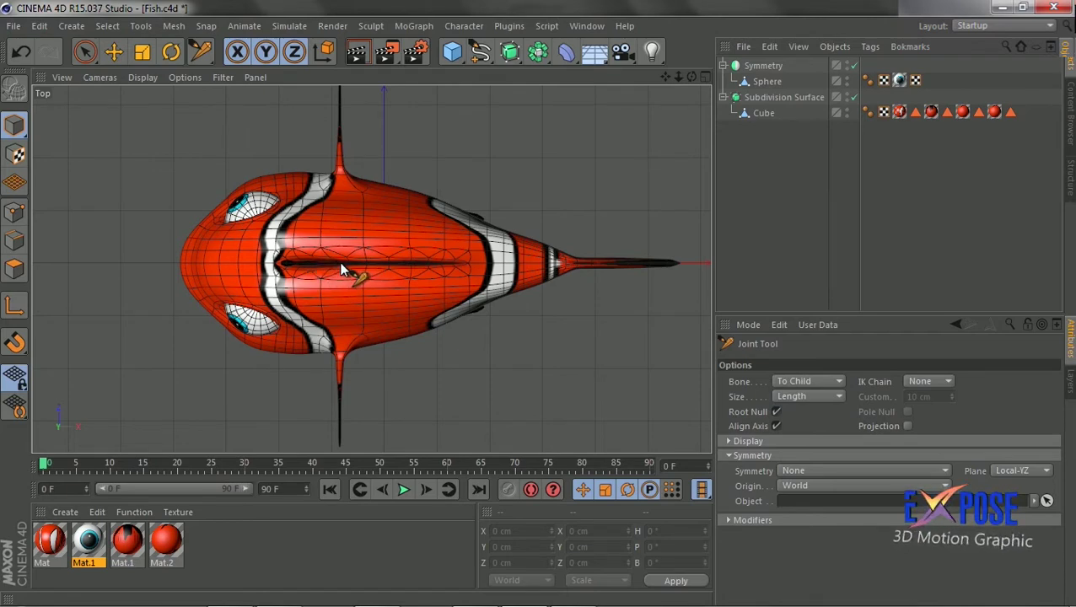
{"action": "left_click", "coordinate": [341, 270], "text": "ctrl"}
{"action": "scroll", "coordinate": [317, 268], "scroll_direction": "up", "scroll_amount": 1}
{"action": "scroll", "coordinate": [312, 261], "scroll_direction": "up", "scroll_amount": 1}
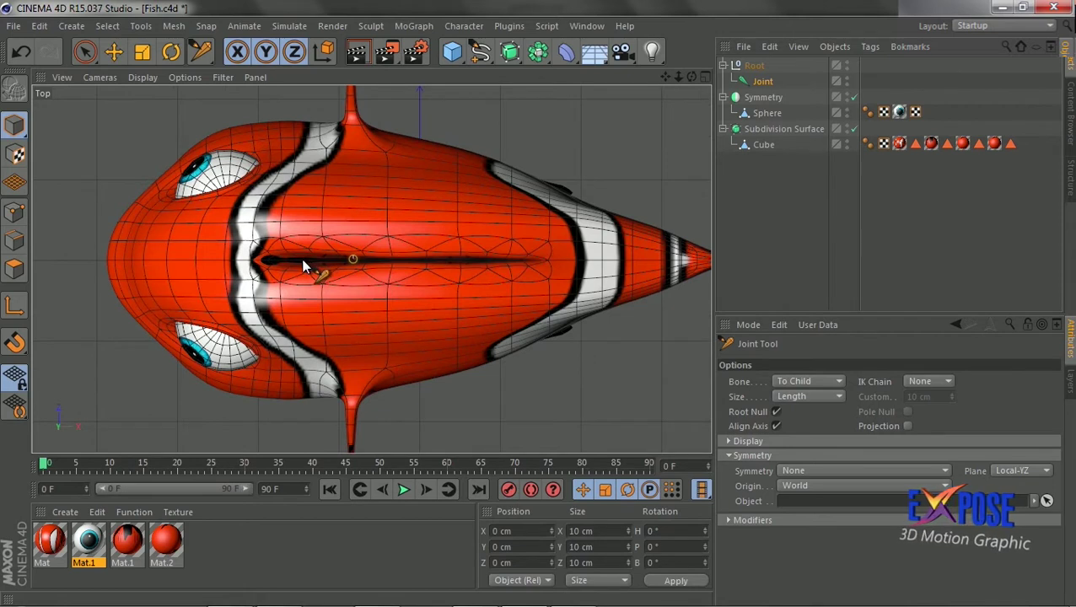
{"action": "left_click", "coordinate": [300, 257], "text": "ctrl"}
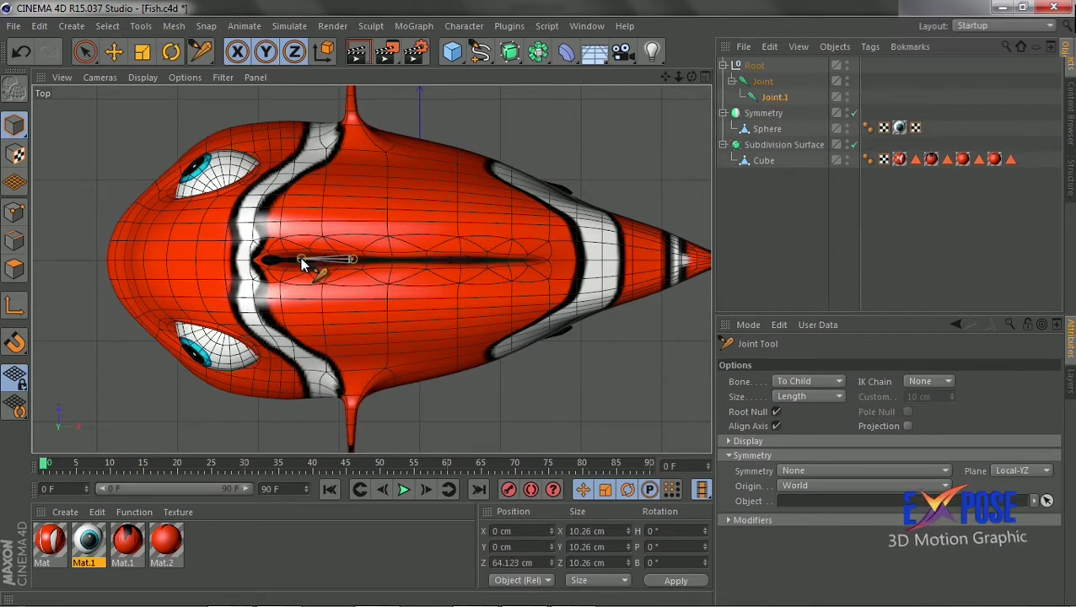
{"action": "left_click", "coordinate": [239, 263], "text": "ctrl"}
{"action": "left_click", "coordinate": [107, 257], "text": "ctrl"}
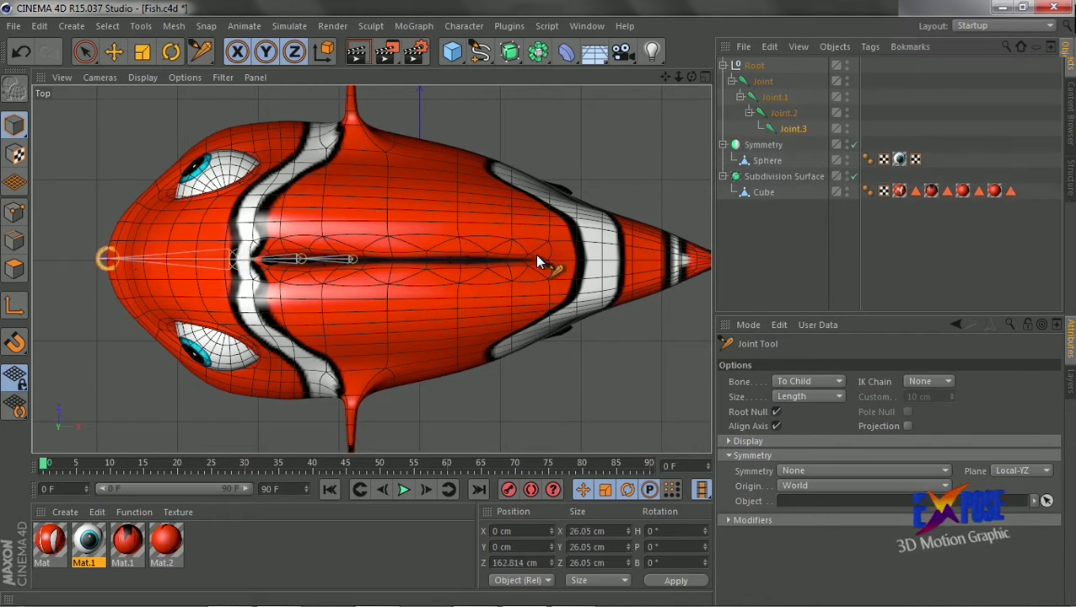
{"action": "left_click", "coordinate": [762, 83]}
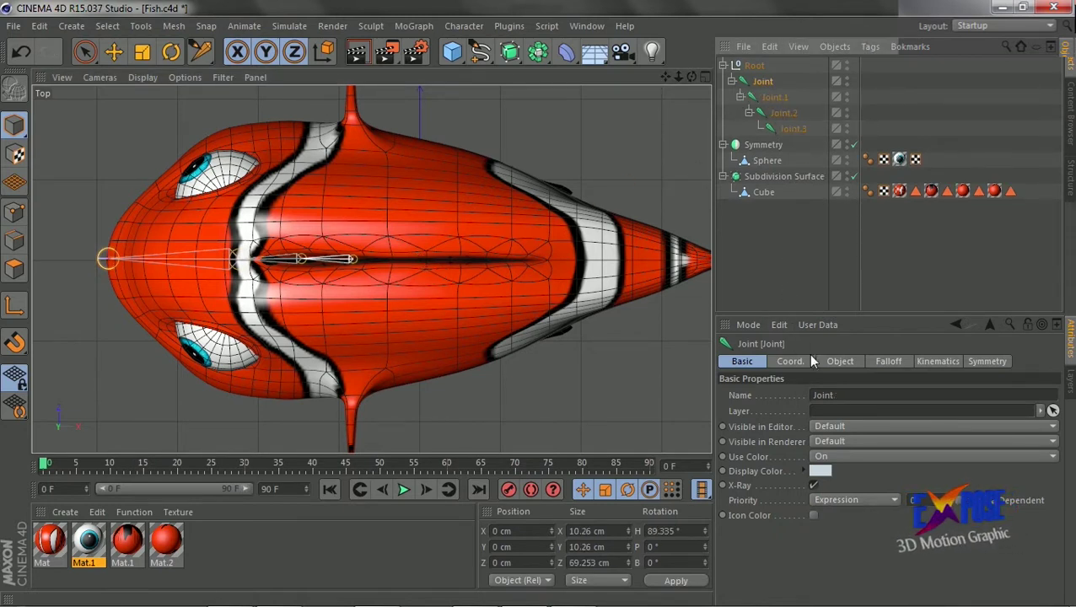
Turn off Root Null and start a joint chain from the body centre back along the spine.
{"action": "left_click", "coordinate": [199, 51]}
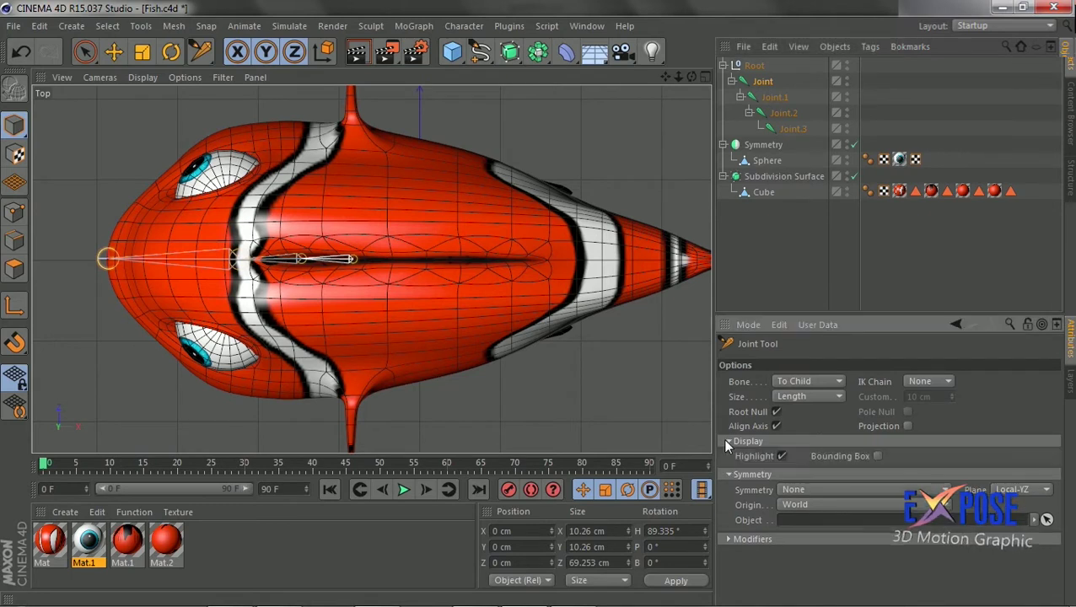
{"action": "left_click", "coordinate": [775, 412]}
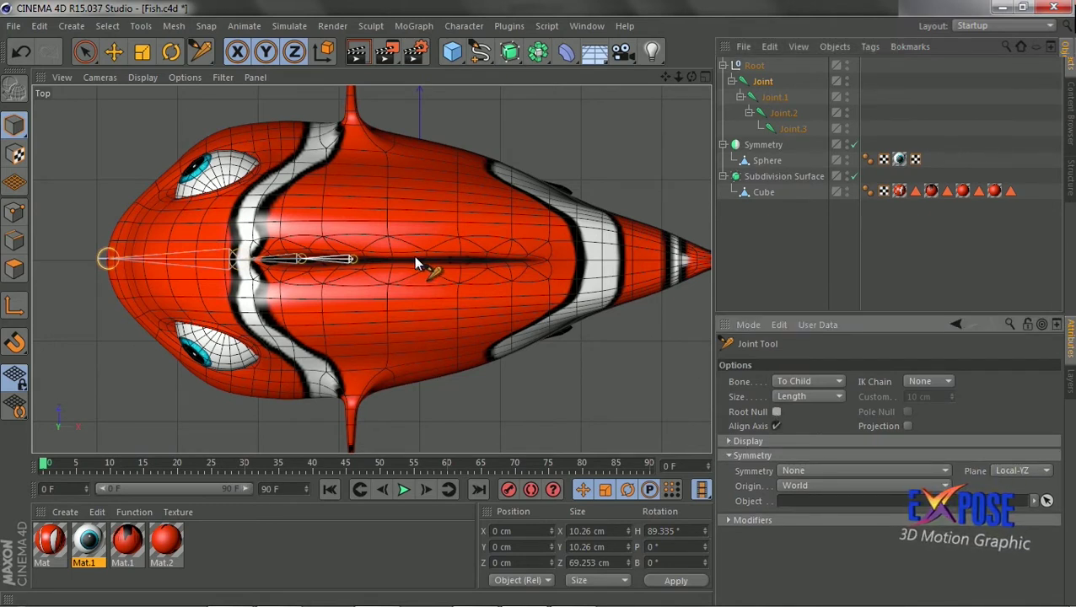
{"action": "left_click", "coordinate": [413, 258], "text": "ctrl"}
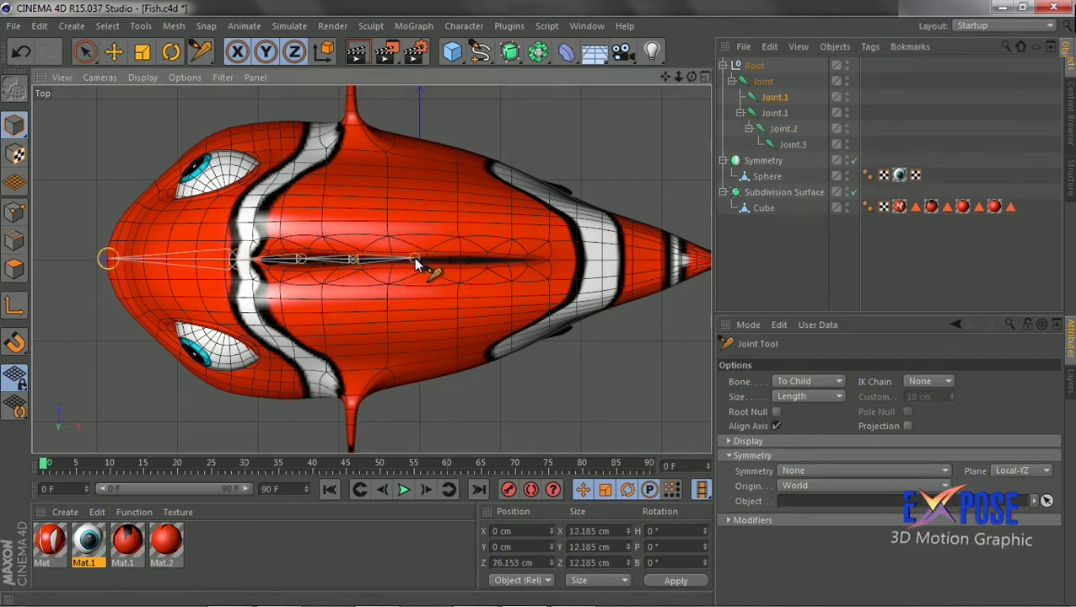
{"action": "left_click", "coordinate": [459, 258], "text": "ctrl"}
{"action": "left_click", "coordinate": [505, 257], "text": "ctrl"}
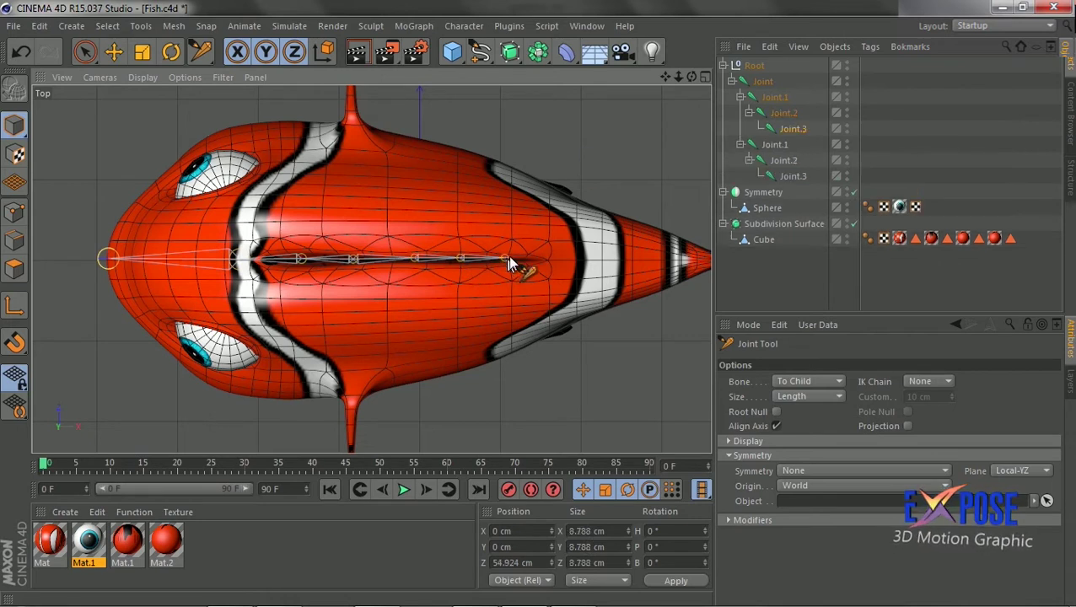
{"action": "middle_click_drag", "start_coordinate": [592, 218], "coordinate": [469, 207], "text": "alt"}
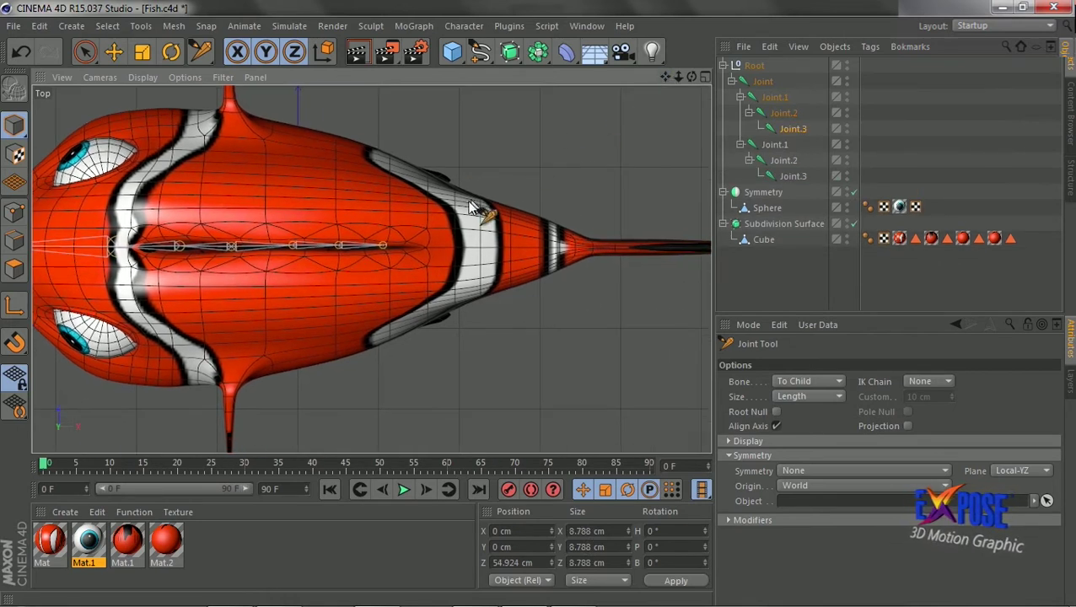
{"action": "left_click", "coordinate": [424, 246], "text": "ctrl"}
{"action": "left_click", "coordinate": [506, 246], "text": "ctrl"}
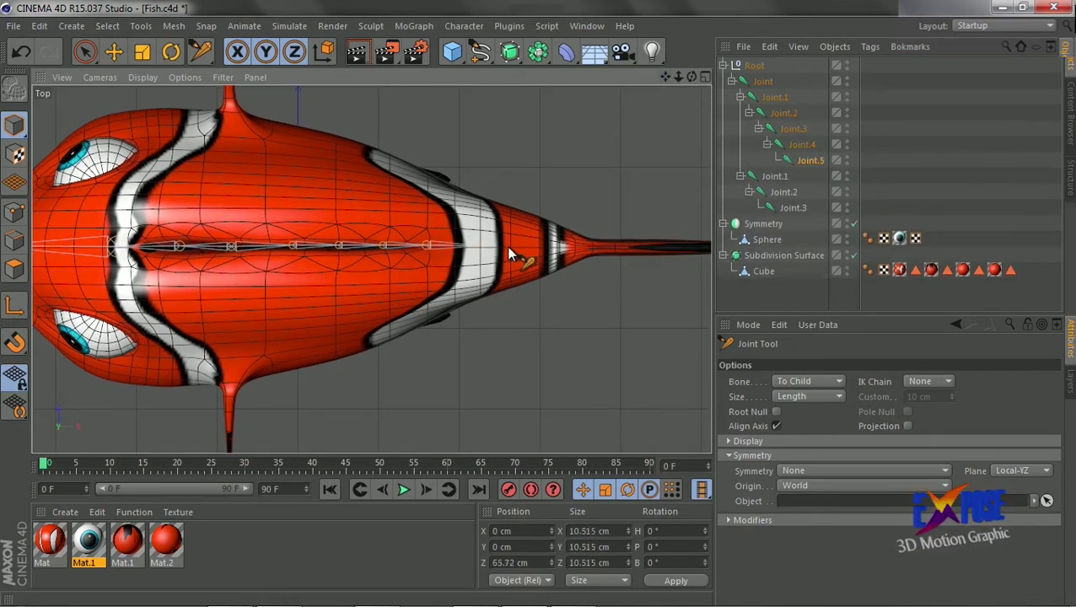
Continue the joints along the tail stalk, ending with a joint at the tail tip.
{"action": "left_click", "coordinate": [510, 245], "text": "ctrl"}
{"action": "left_click", "coordinate": [560, 245], "text": "ctrl"}
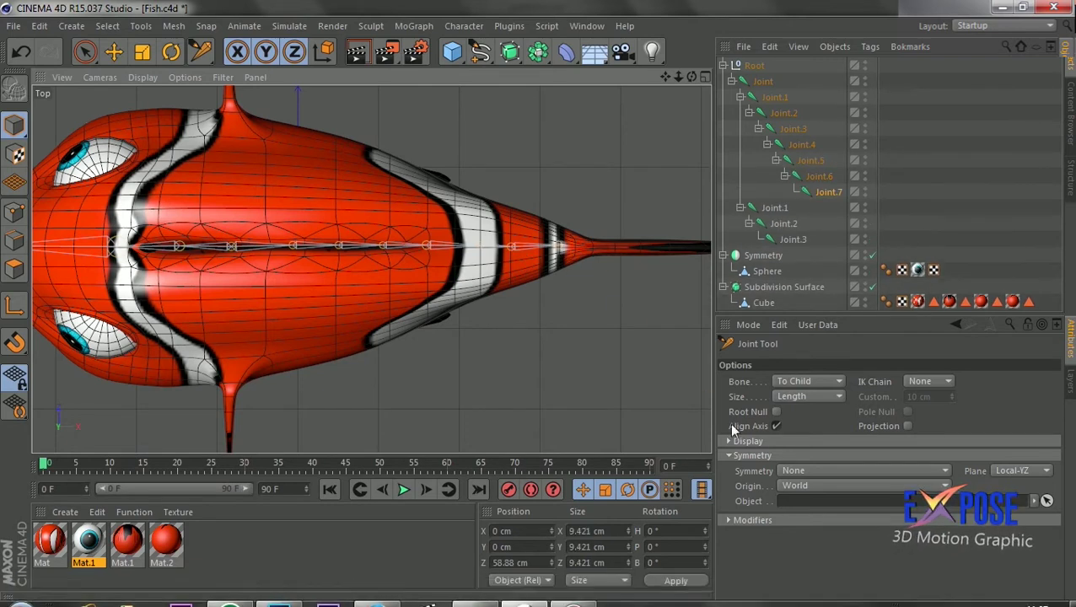
{"action": "left_click", "coordinate": [611, 248], "text": "ctrl"}
{"action": "left_click_drag", "start_coordinate": [665, 77], "coordinate": [546, 77]}
{"action": "left_click", "coordinate": [542, 248], "text": "ctrl"}
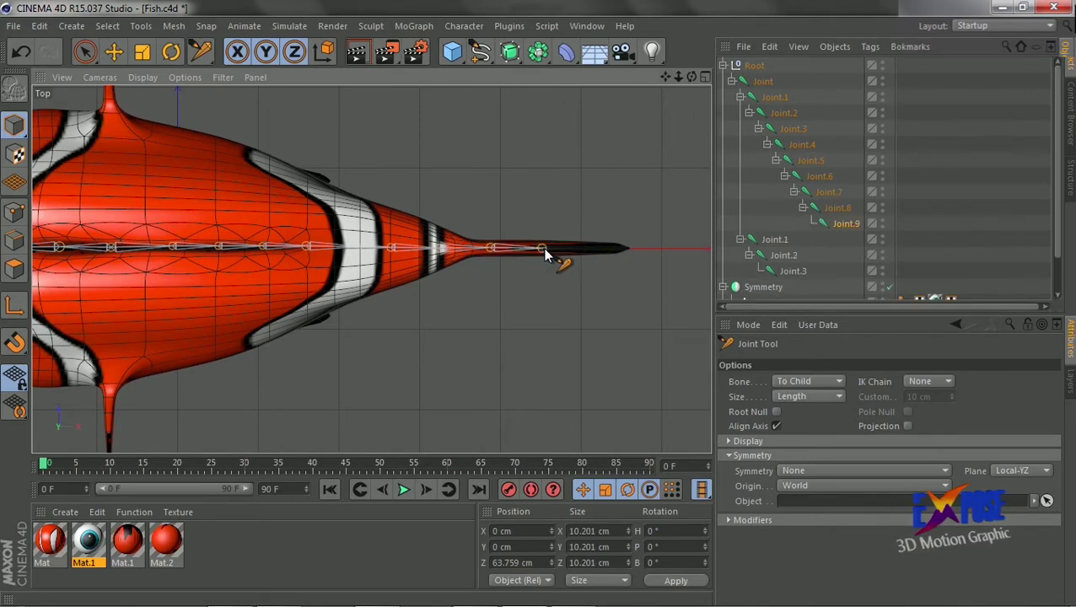
{"action": "left_click", "coordinate": [584, 248], "text": "ctrl"}
{"action": "left_click", "coordinate": [628, 251], "text": "ctrl"}
Select the head chain's first joint, Joint.1, and view its object properties.
{"action": "scroll", "coordinate": [630, 270], "scroll_direction": "down", "scroll_amount": 2}
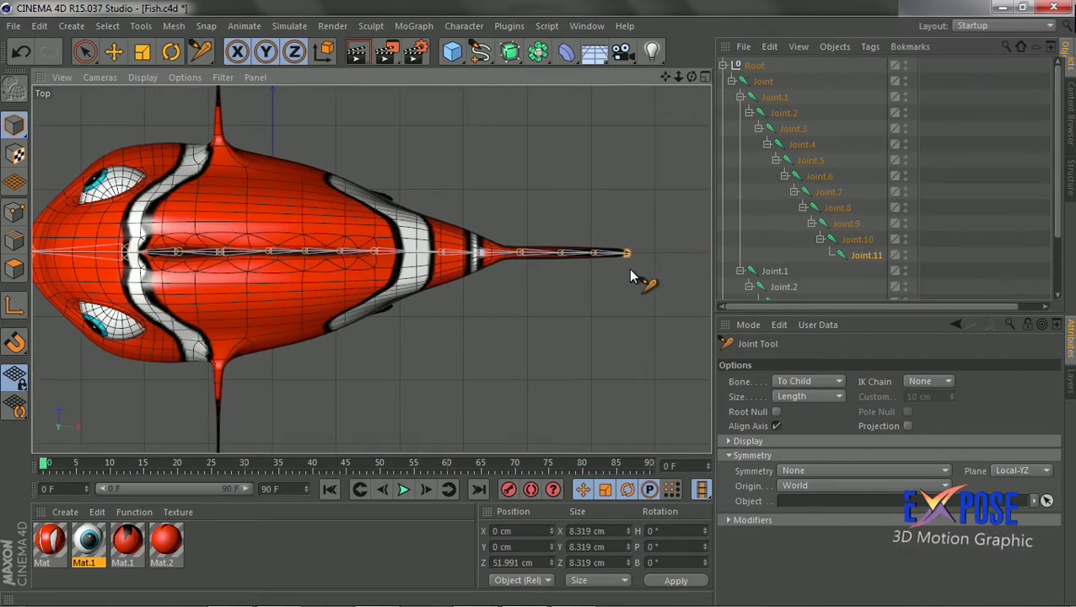
{"action": "left_click", "coordinate": [784, 287]}
{"action": "scroll", "coordinate": [796, 253], "scroll_direction": "down", "scroll_amount": 3}
{"action": "left_click", "coordinate": [774, 199]}
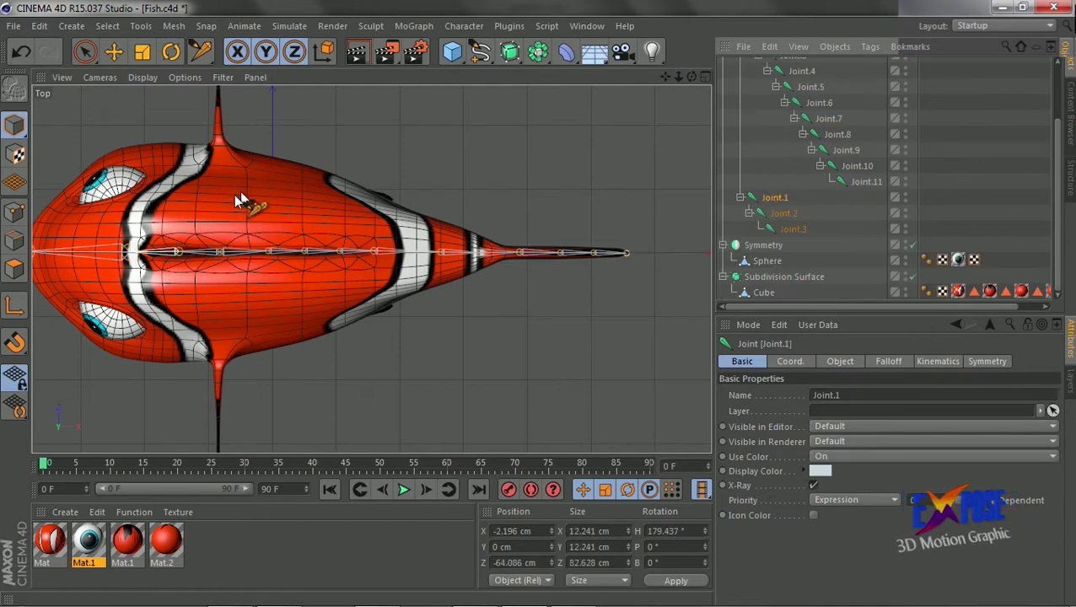
{"action": "scroll", "coordinate": [113, 226], "scroll_direction": "up", "scroll_amount": 2}
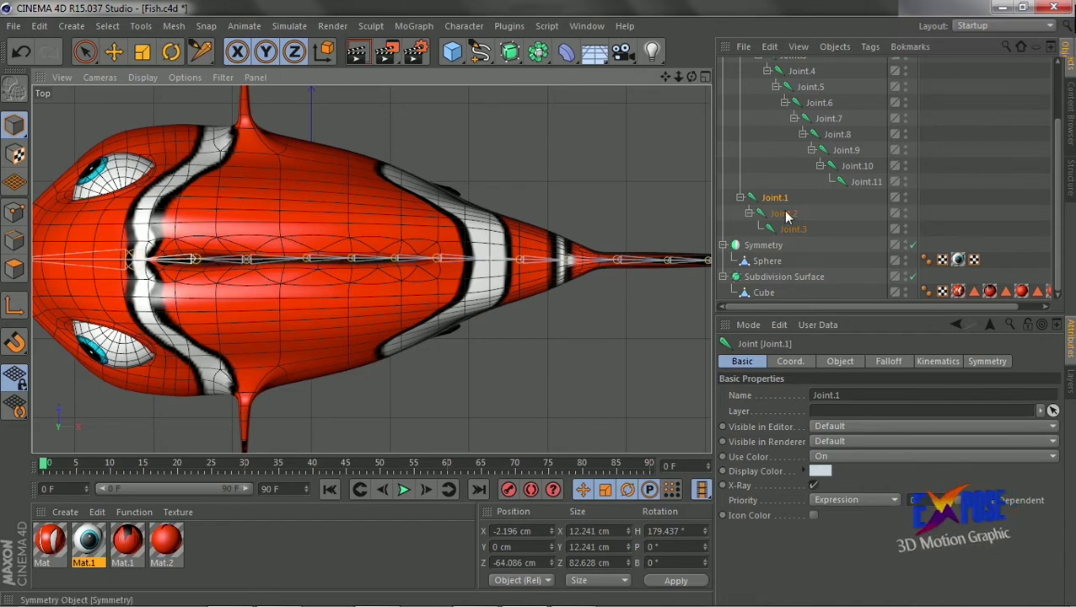
{"action": "left_click", "coordinate": [839, 361]}
{"action": "left_click", "coordinate": [200, 51]}
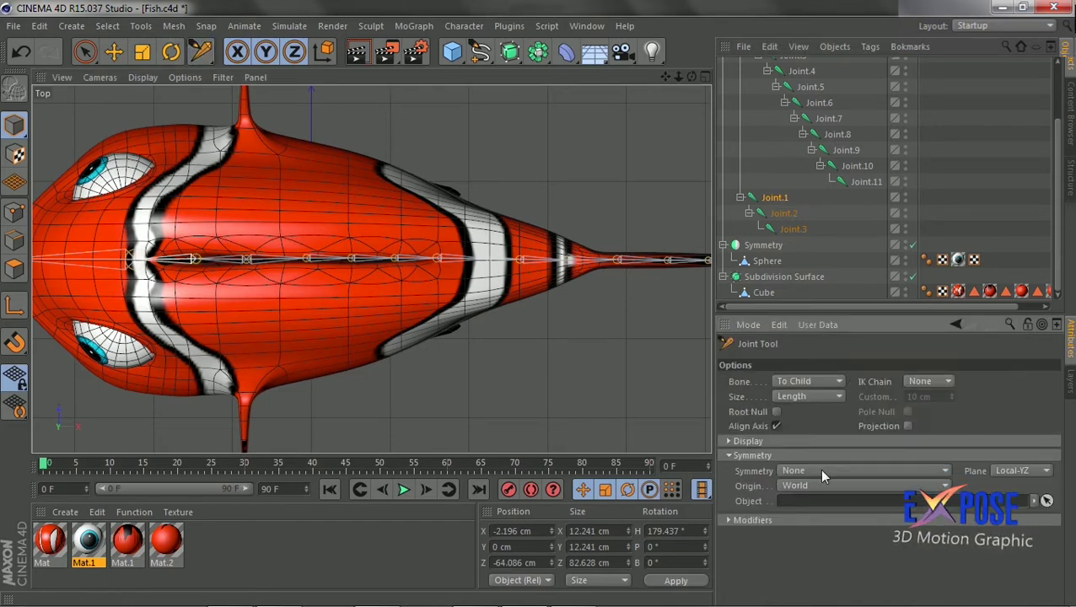
Set the Joint tool's Symmetry to Draw with a World-XY mirror plane.
{"action": "left_click", "coordinate": [860, 470]}
{"action": "left_click", "coordinate": [803, 497]}
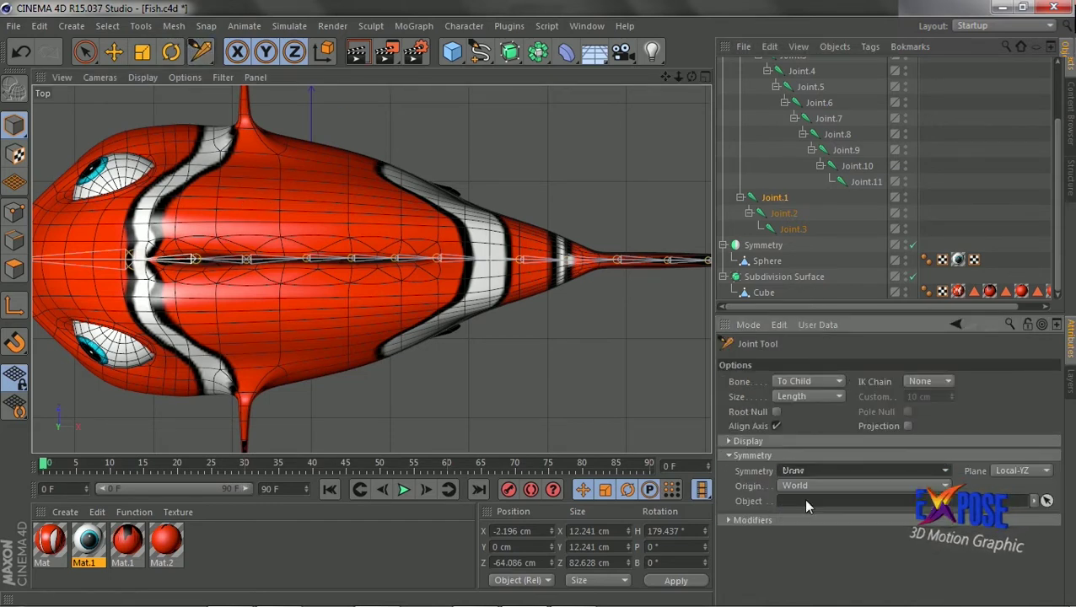
{"action": "left_click", "coordinate": [245, 147], "text": "ctrl"}
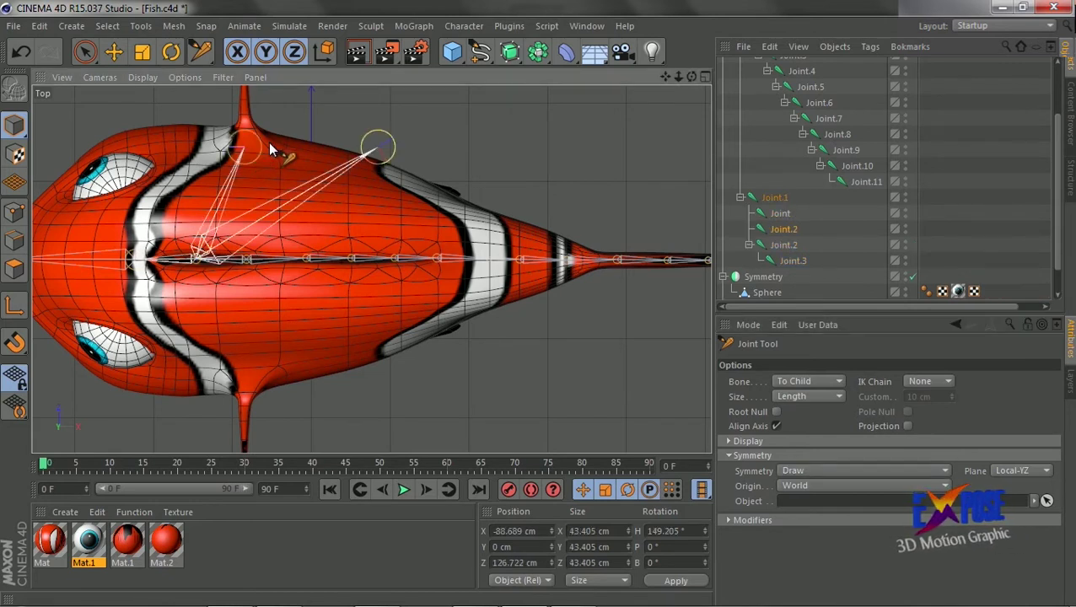
{"action": "key", "text": "ctrl+z"}
{"action": "left_click", "coordinate": [1029, 470]}
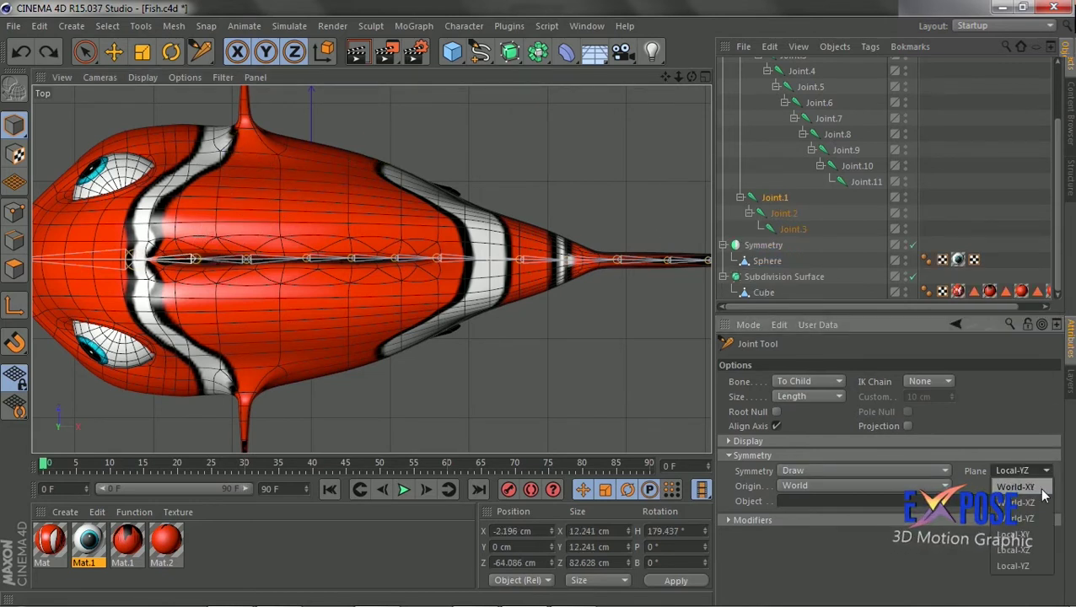
{"action": "left_click", "coordinate": [1037, 488]}
Draw a mirrored joint chain from the body out to the side fin tips.
{"action": "left_click", "coordinate": [245, 146], "text": "ctrl"}
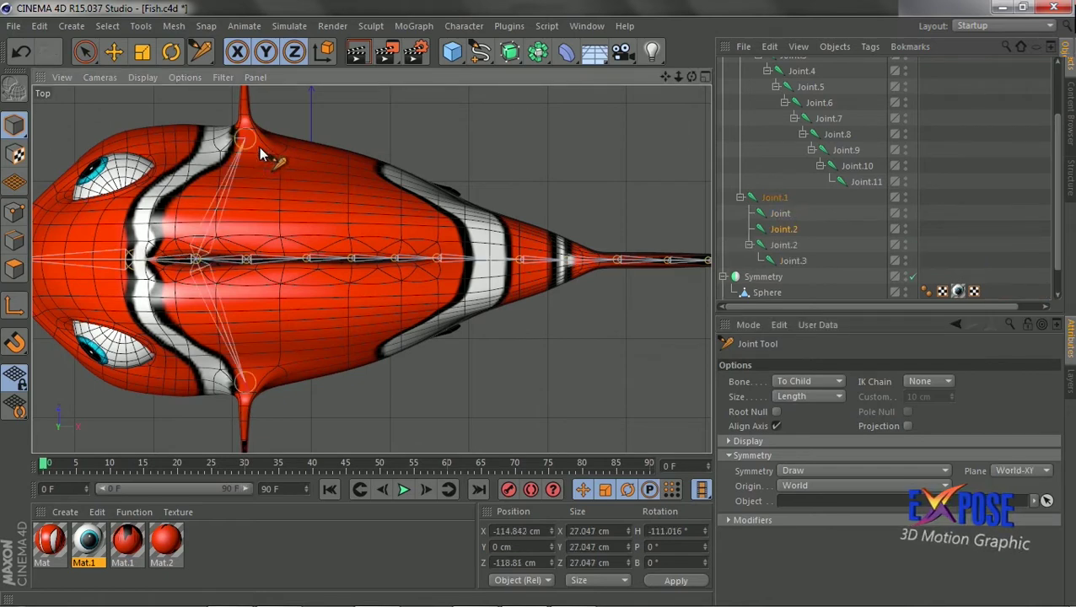
{"action": "mouse_move", "coordinate": [371, 269]}
{"action": "left_mouse_down", "text": "alt"}
{"action": "mouse_move", "coordinate": [468, 136]}
{"action": "mouse_move", "coordinate": [352, 190]}
{"action": "left_mouse_up", "text": "alt"}
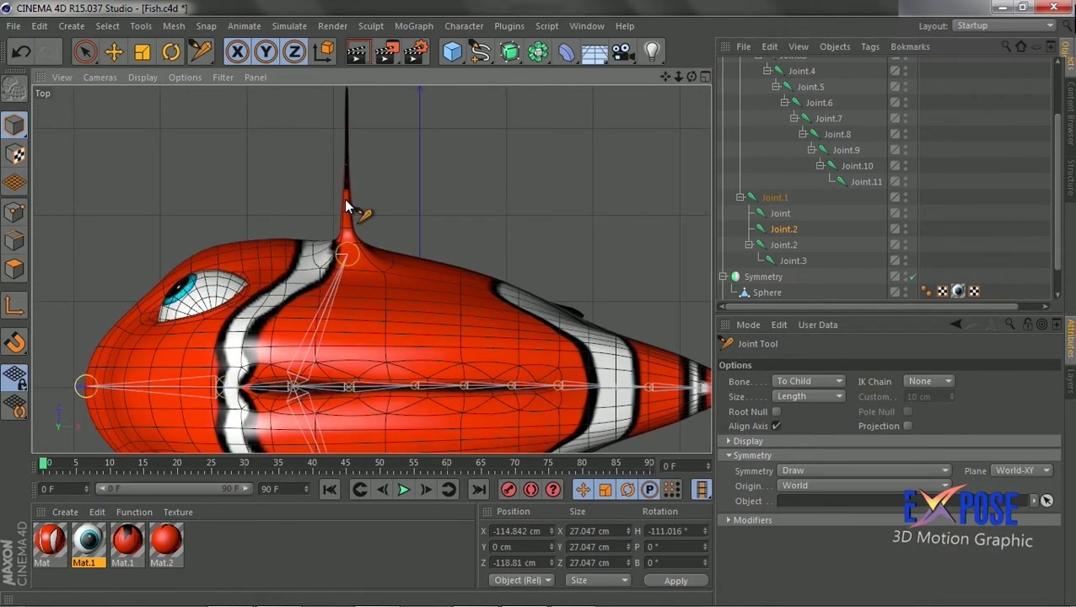
{"action": "left_click", "coordinate": [345, 202], "text": "ctrl"}
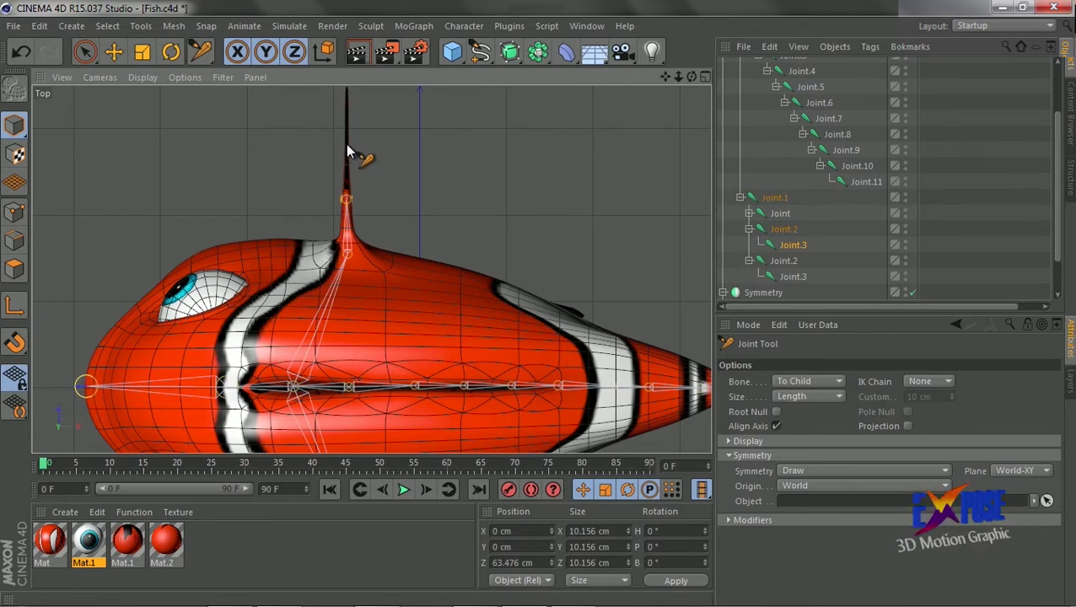
{"action": "left_click", "coordinate": [347, 150], "text": "ctrl"}
{"action": "left_click_drag", "start_coordinate": [665, 77], "coordinate": [671, 112]}
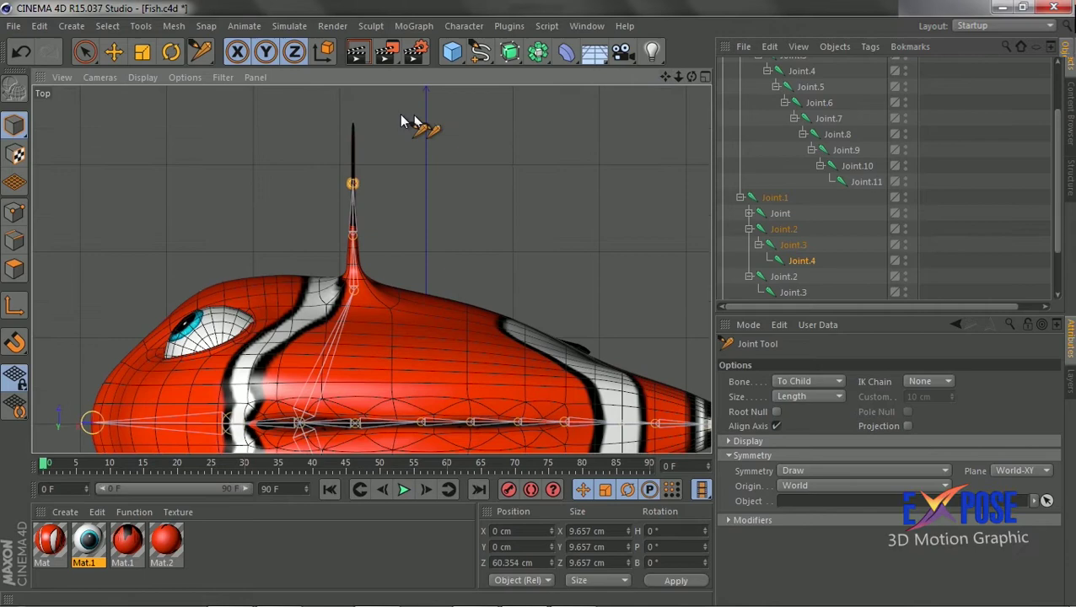
{"action": "left_click", "coordinate": [354, 139], "text": "ctrl"}
{"action": "scroll", "coordinate": [353, 137], "scroll_direction": "up", "scroll_amount": 2}
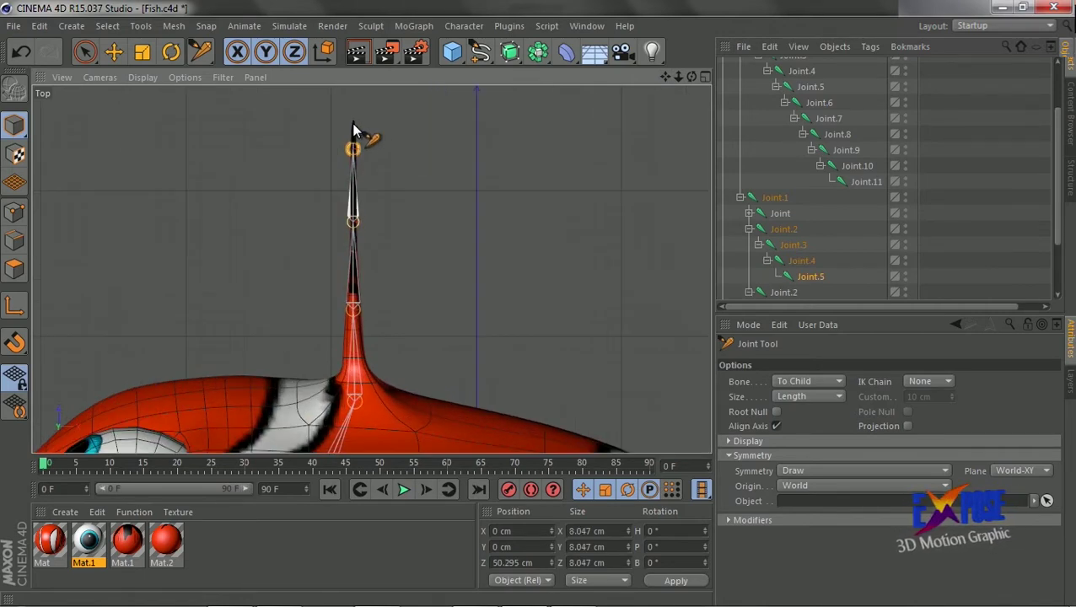
{"action": "left_click", "coordinate": [353, 120], "text": "ctrl"}
{"action": "scroll", "coordinate": [479, 139], "scroll_direction": "down", "scroll_amount": 3}
{"action": "left_click_drag", "start_coordinate": [665, 76], "coordinate": [671, 95]}
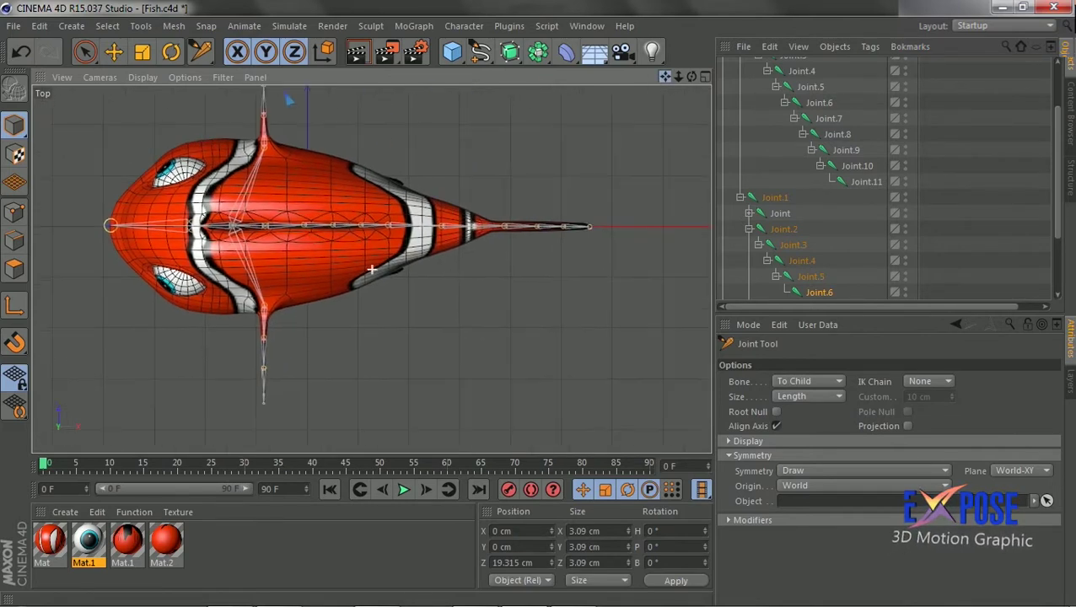
{"action": "left_click", "coordinate": [705, 77]}
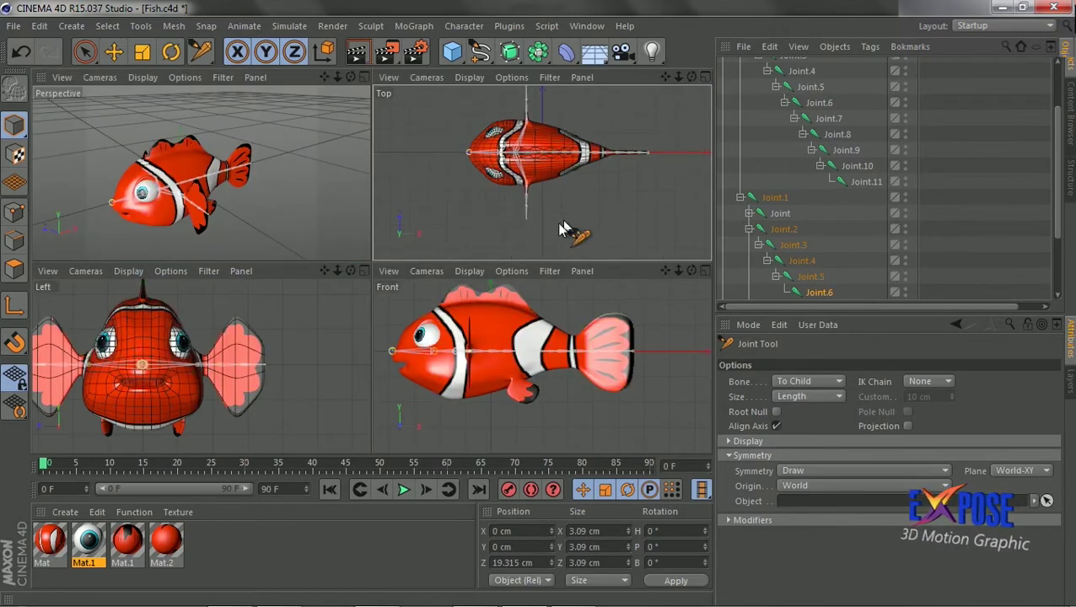
Move the nose joint up toward the eye.
{"action": "scroll", "coordinate": [478, 329], "scroll_direction": "up", "scroll_amount": 2}
{"action": "left_click", "coordinate": [113, 51]}
{"action": "left_click", "coordinate": [419, 356]}
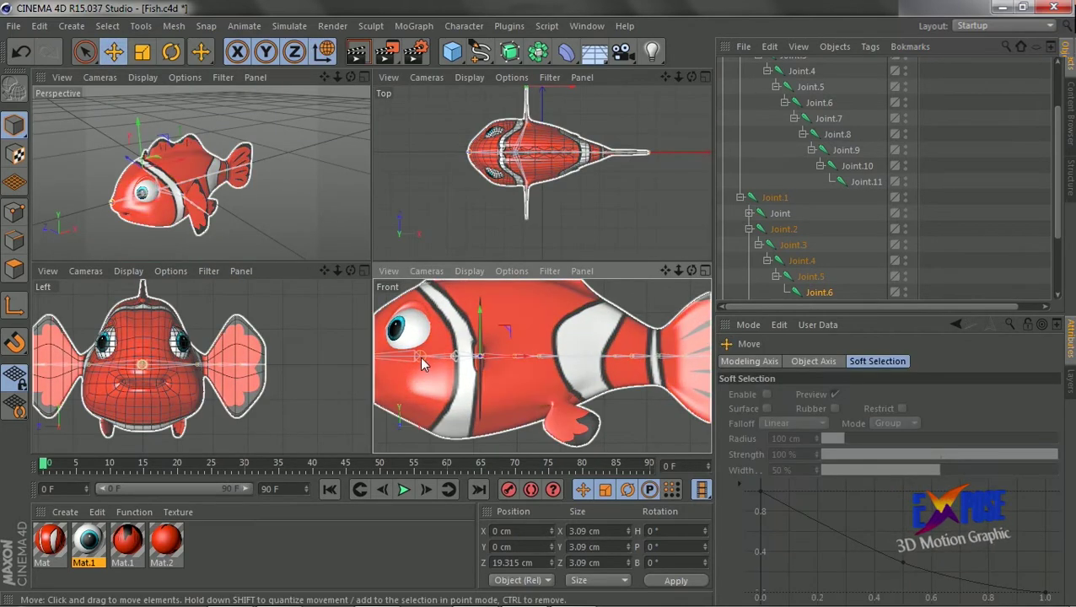
{"action": "key", "text": "ctrl+shift+a"}
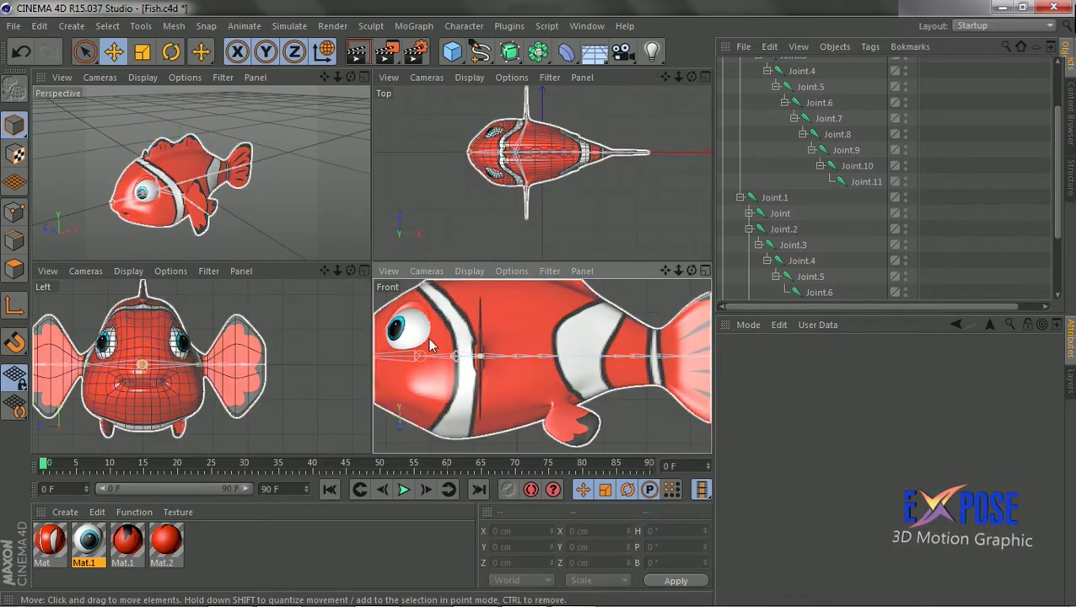
{"action": "scroll", "coordinate": [804, 220], "scroll_direction": "down", "scroll_amount": 3}
{"action": "left_click_drag", "start_coordinate": [665, 271], "coordinate": [721, 266]}
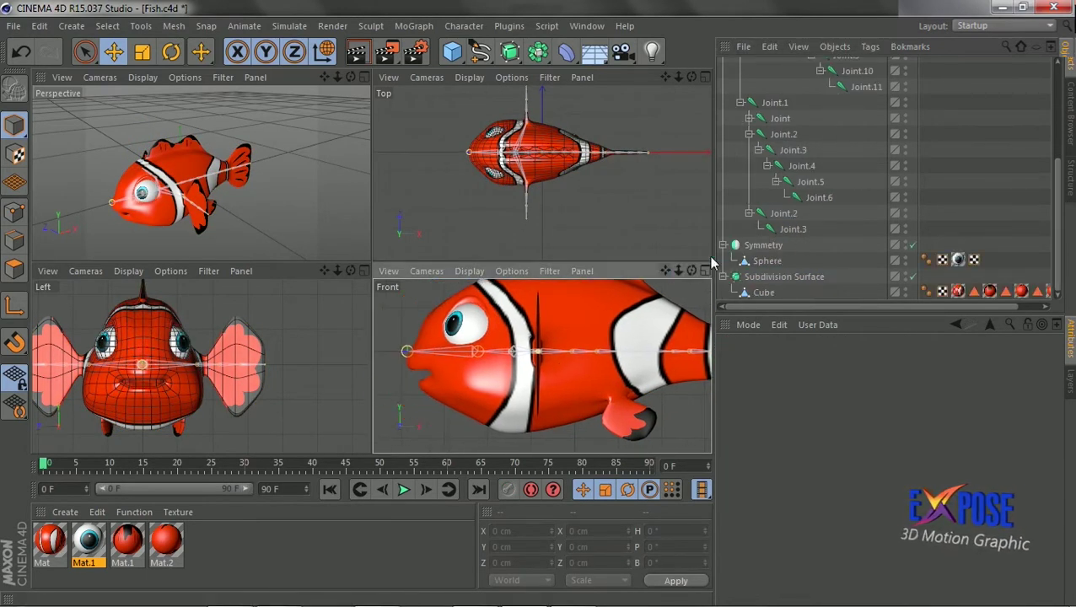
{"action": "left_click_drag", "start_coordinate": [405, 356], "coordinate": [430, 315]}
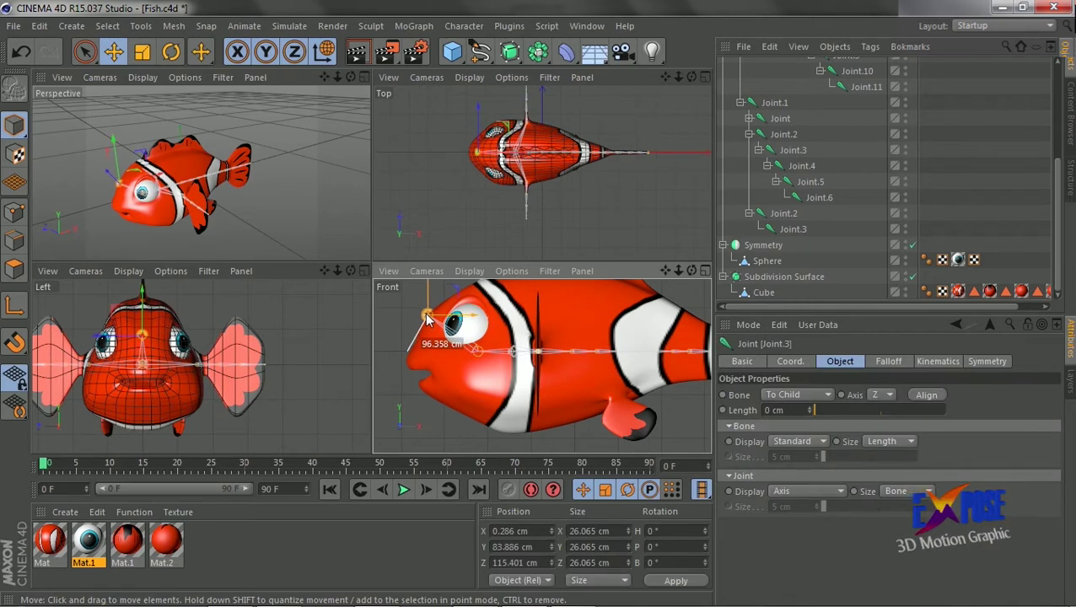
{"action": "key", "text": "ctrl+shift+a"}
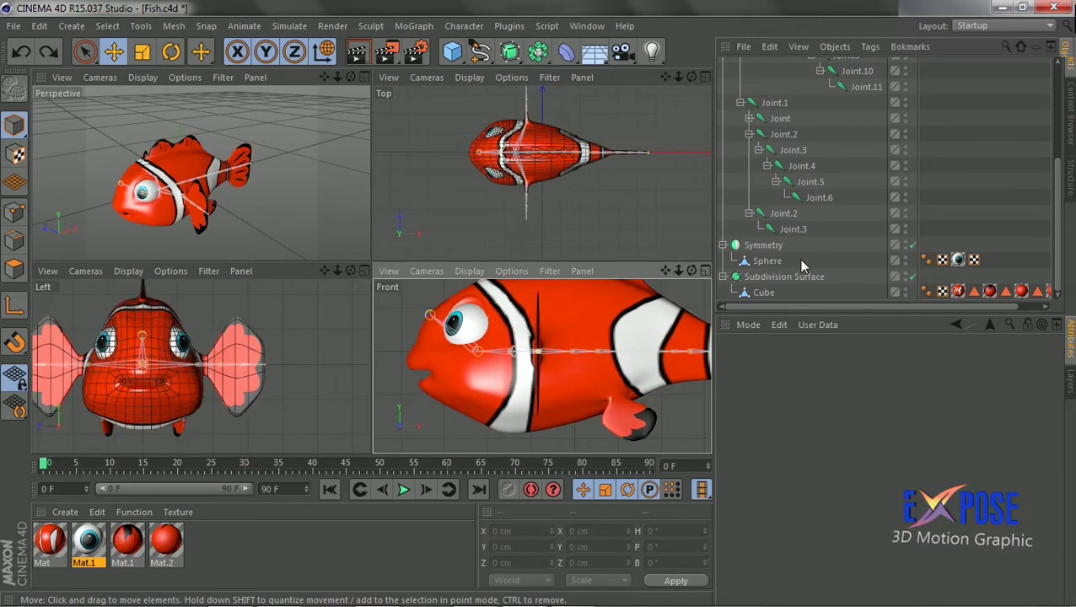
Rename the second Joint.2 to 'Head' and tidy the joint hierarchy.
{"action": "double_click", "coordinate": [784, 214]}
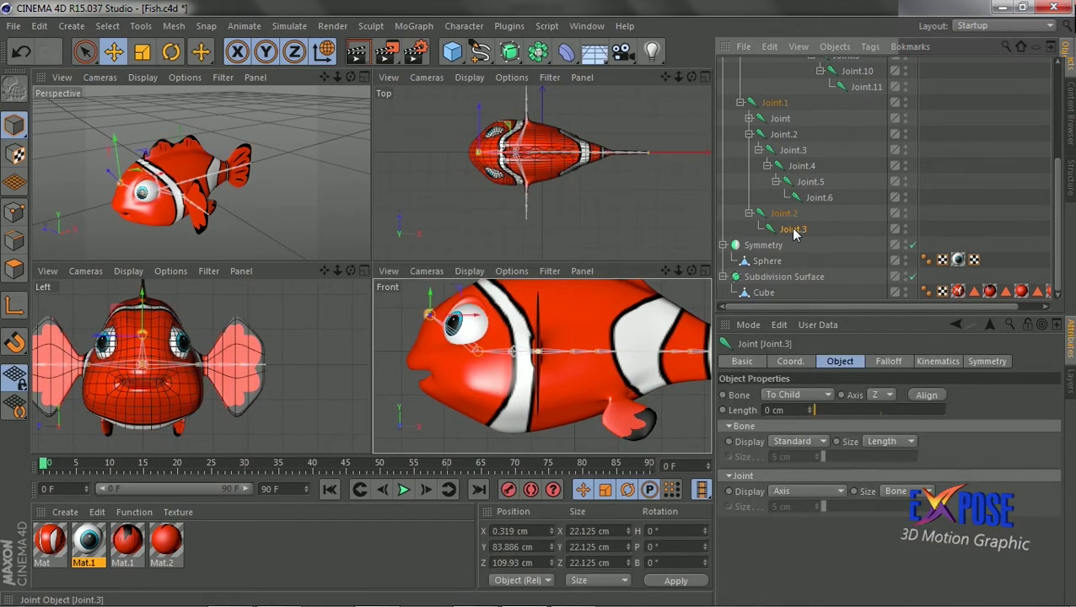
{"action": "type", "text": "H"}
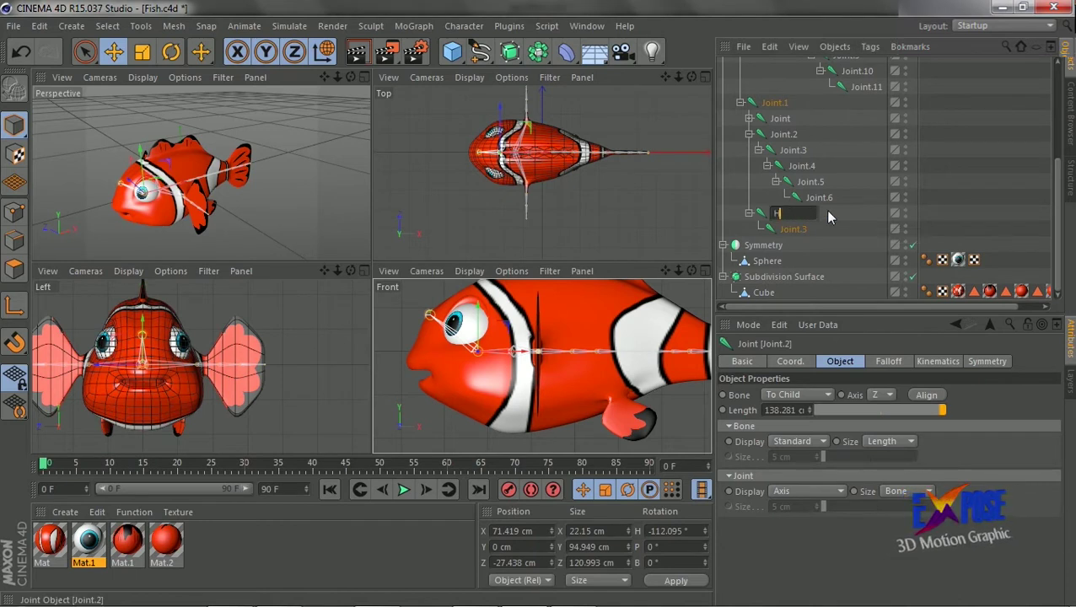
{"action": "type", "text": "ead"}
{"action": "key", "text": "Return"}
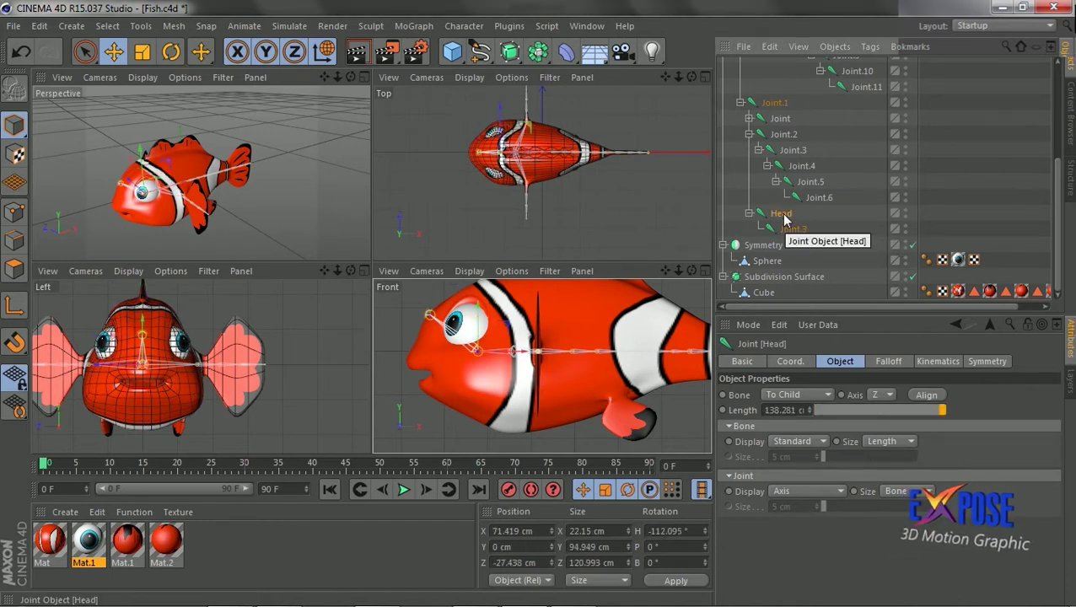
{"action": "left_click", "coordinate": [779, 135]}
{"action": "left_click", "coordinate": [749, 135]}
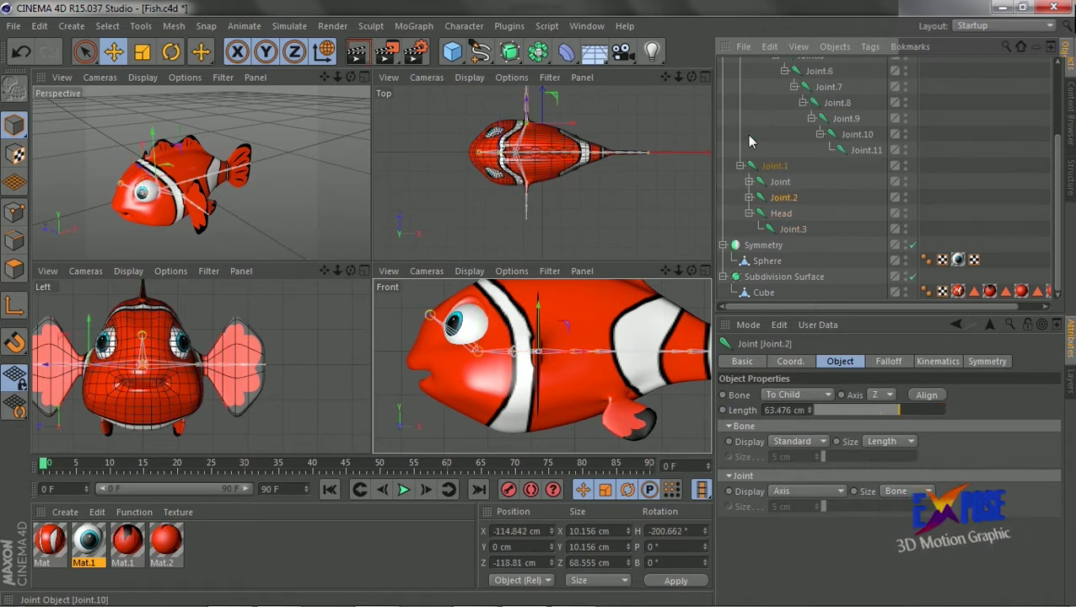
{"action": "left_click", "coordinate": [781, 213]}
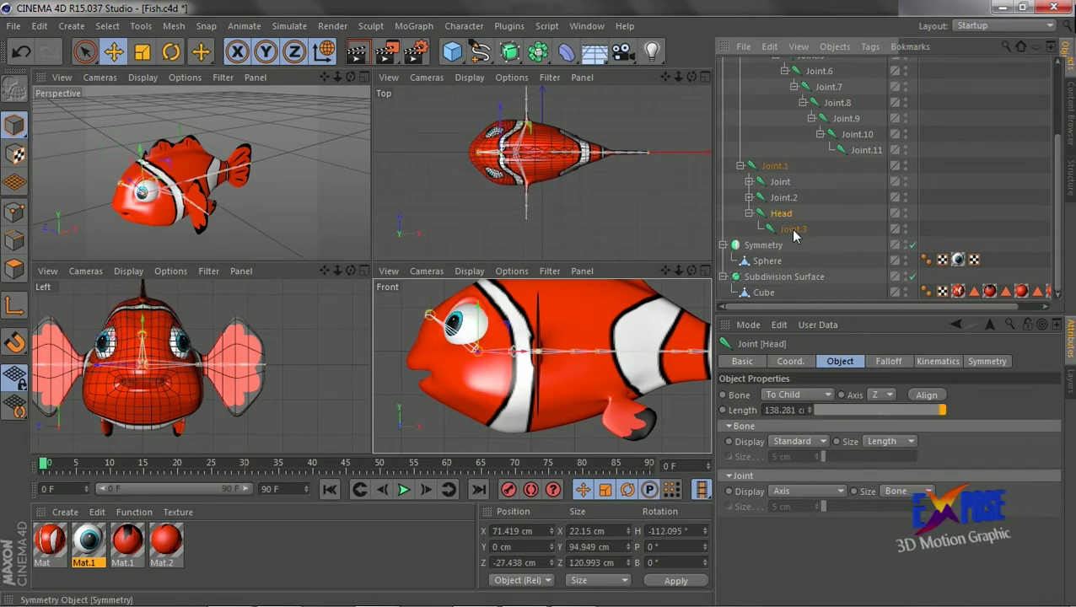
{"action": "mouse_move", "coordinate": [793, 228]}
{"action": "left_mouse_down", "text": "ctrl"}
{"action": "mouse_move", "coordinate": [798, 244]}
{"action": "mouse_move", "coordinate": [796, 230]}
{"action": "left_mouse_up", "text": "ctrl"}
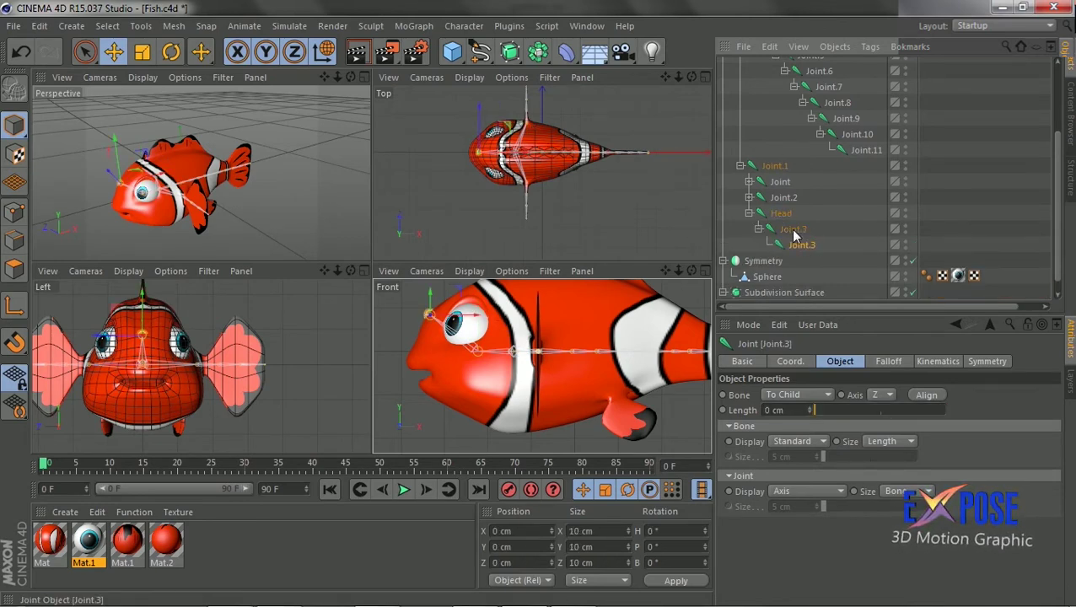
Raise the new end joint up the head and settle it beside the fish's eye.
{"action": "scroll", "coordinate": [101, 186], "scroll_direction": "up", "scroll_amount": 3}
{"action": "scroll", "coordinate": [192, 199], "scroll_direction": "up", "scroll_amount": 2}
{"action": "scroll", "coordinate": [193, 199], "scroll_direction": "up", "scroll_amount": 2}
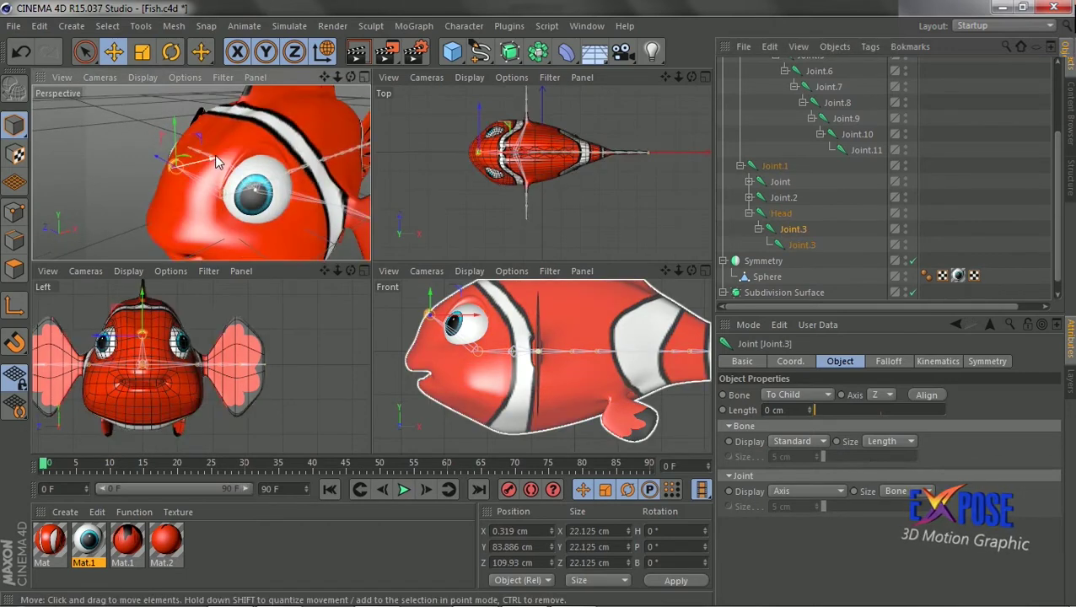
{"action": "left_click_drag", "start_coordinate": [192, 199], "coordinate": [240, 164]}
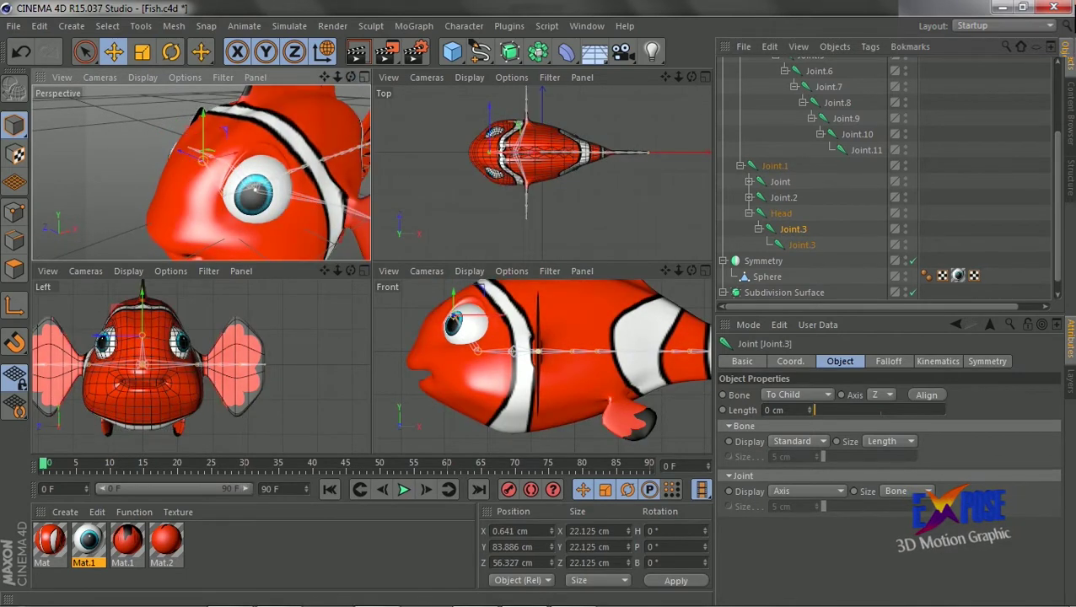
{"action": "left_click_drag", "start_coordinate": [351, 77], "coordinate": [353, 79]}
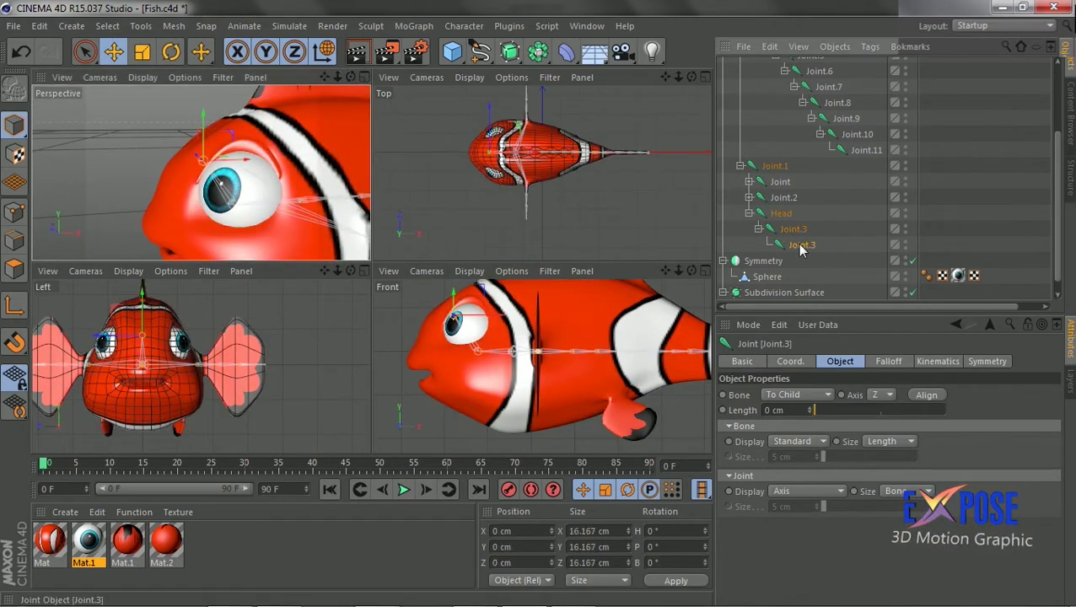
{"action": "mouse_move", "coordinate": [202, 158]}
{"action": "left_mouse_down"}
{"action": "mouse_move", "coordinate": [216, 128]}
{"action": "mouse_move", "coordinate": [205, 123]}
{"action": "left_mouse_up"}
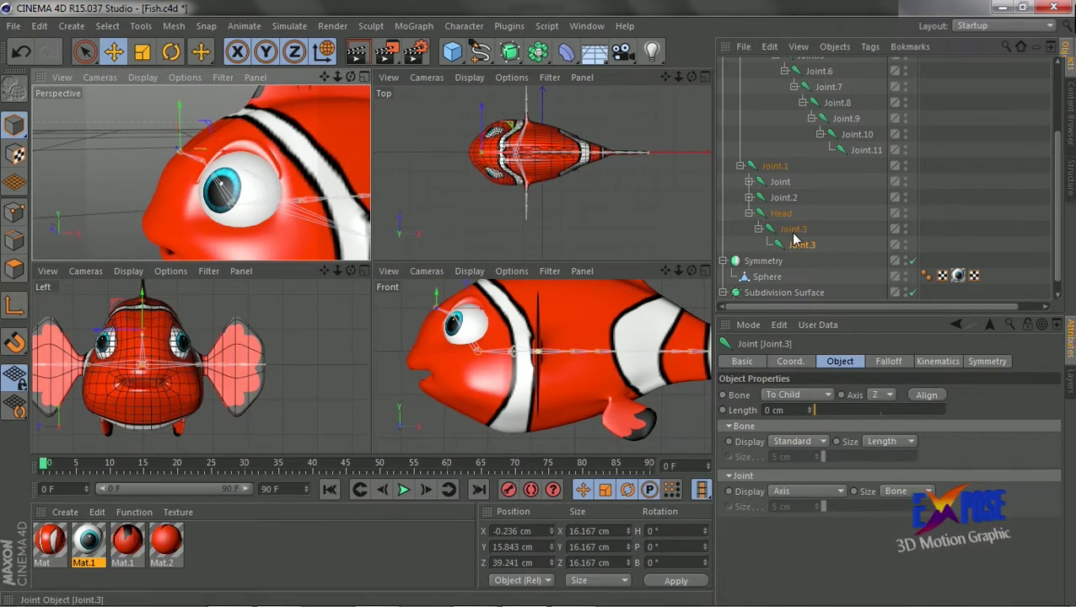
{"action": "left_click_drag", "start_coordinate": [180, 152], "coordinate": [213, 148]}
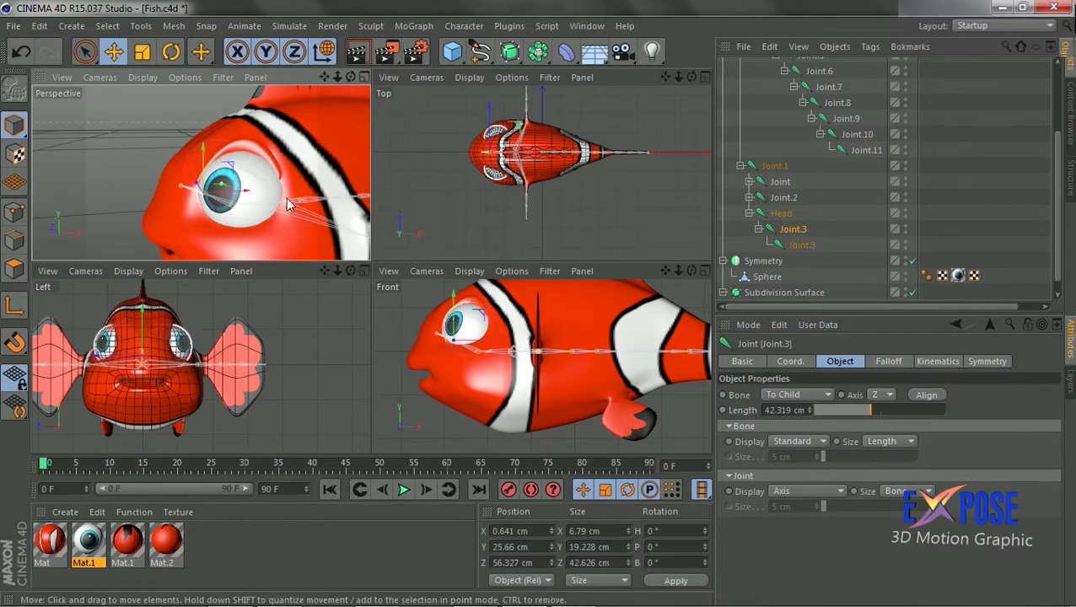
{"action": "left_click_drag", "start_coordinate": [473, 345], "coordinate": [513, 353]}
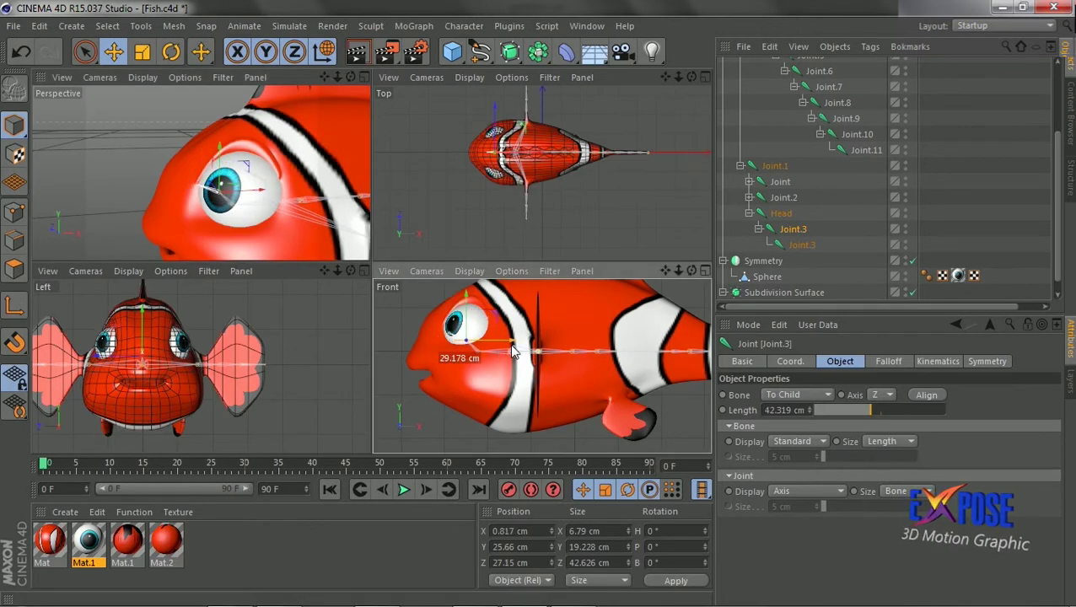
Shift the Head joint forward toward the face and place Joint.3 near the eye.
{"action": "left_click", "coordinate": [524, 356]}
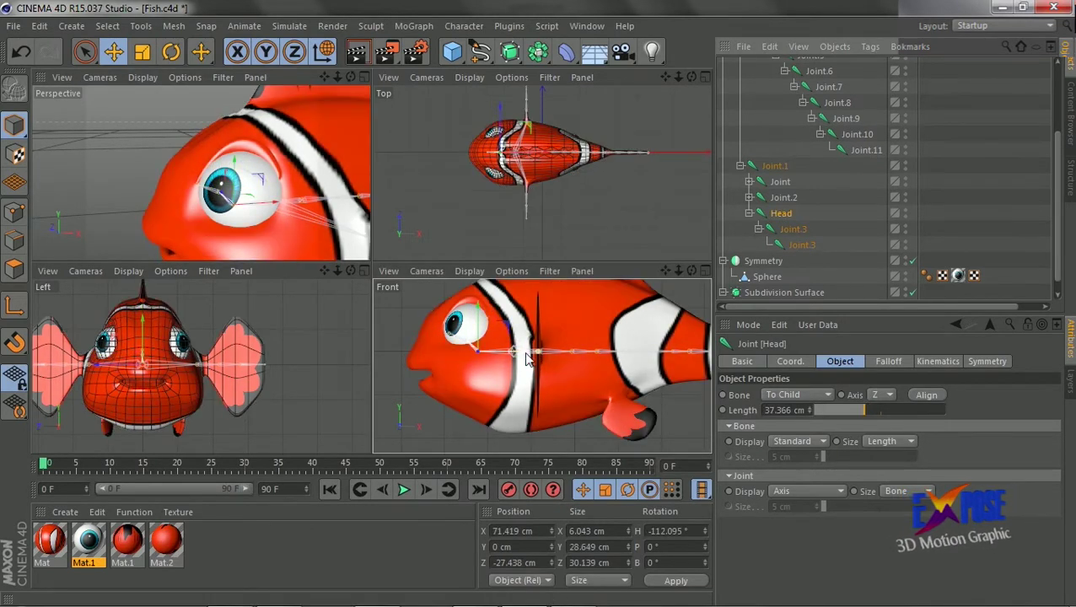
{"action": "left_click_drag", "start_coordinate": [525, 357], "coordinate": [489, 347]}
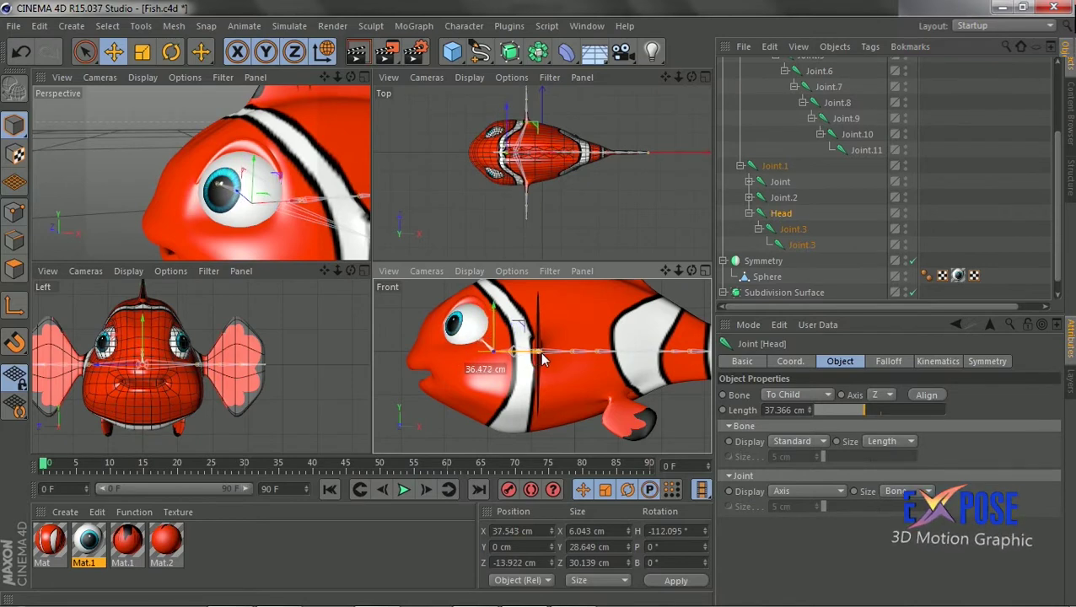
{"action": "left_click", "coordinate": [793, 228]}
{"action": "mouse_move", "coordinate": [511, 349]}
{"action": "left_mouse_down"}
{"action": "mouse_move", "coordinate": [523, 348]}
{"action": "mouse_move", "coordinate": [422, 331]}
{"action": "mouse_move", "coordinate": [477, 321]}
{"action": "left_mouse_up"}
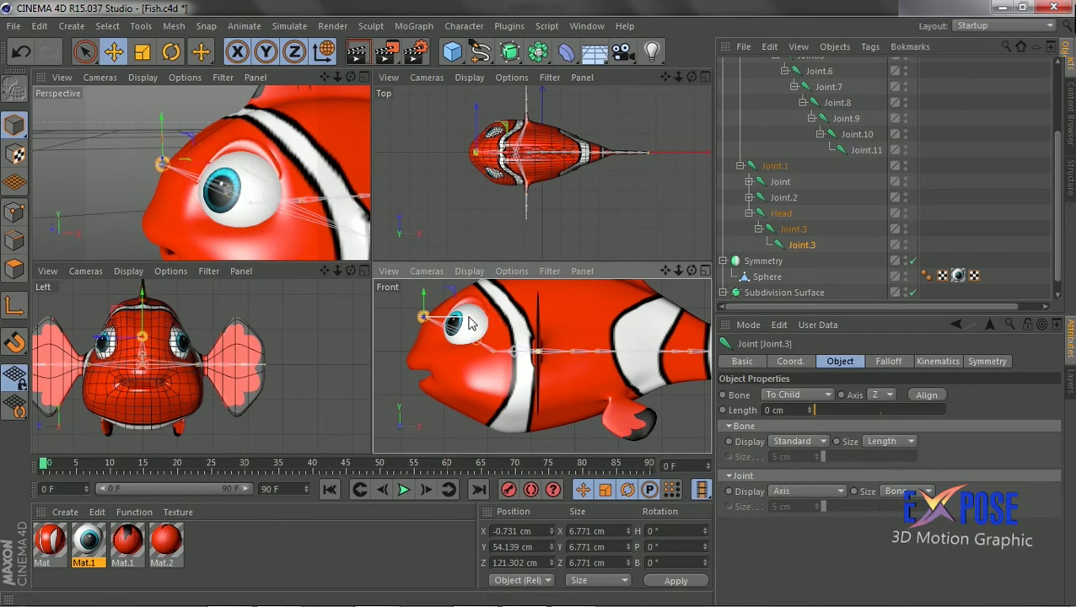
{"action": "mouse_move", "coordinate": [351, 77]}
{"action": "left_mouse_down"}
{"action": "mouse_move", "coordinate": [320, 80]}
{"action": "mouse_move", "coordinate": [371, 85]}
{"action": "left_mouse_up"}
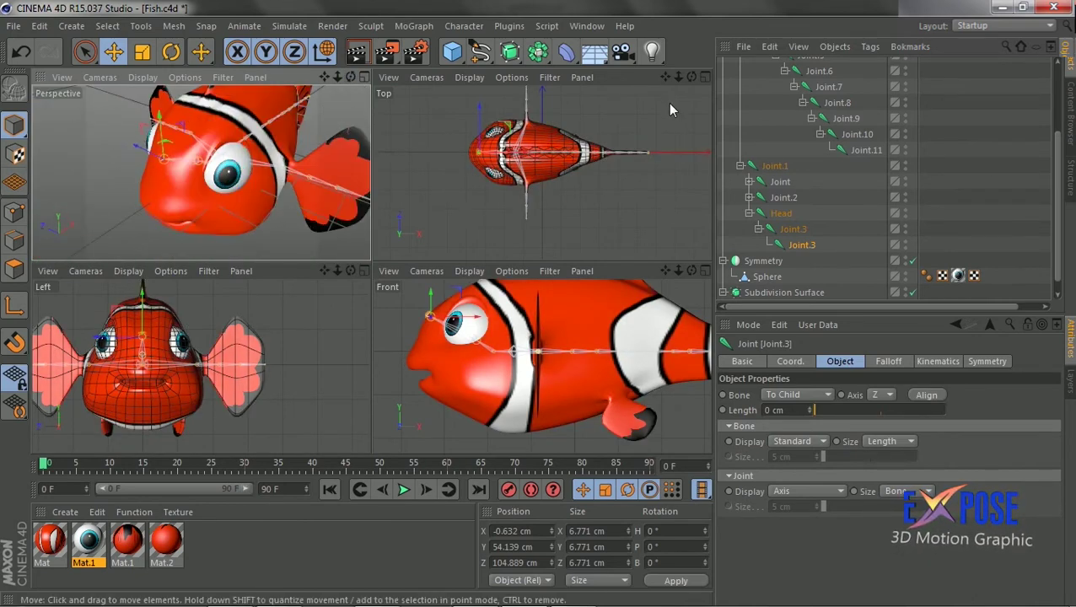
{"action": "scroll", "coordinate": [587, 194], "scroll_direction": "up", "scroll_amount": 5}
{"action": "scroll", "coordinate": [469, 188], "scroll_direction": "up", "scroll_amount": 5}
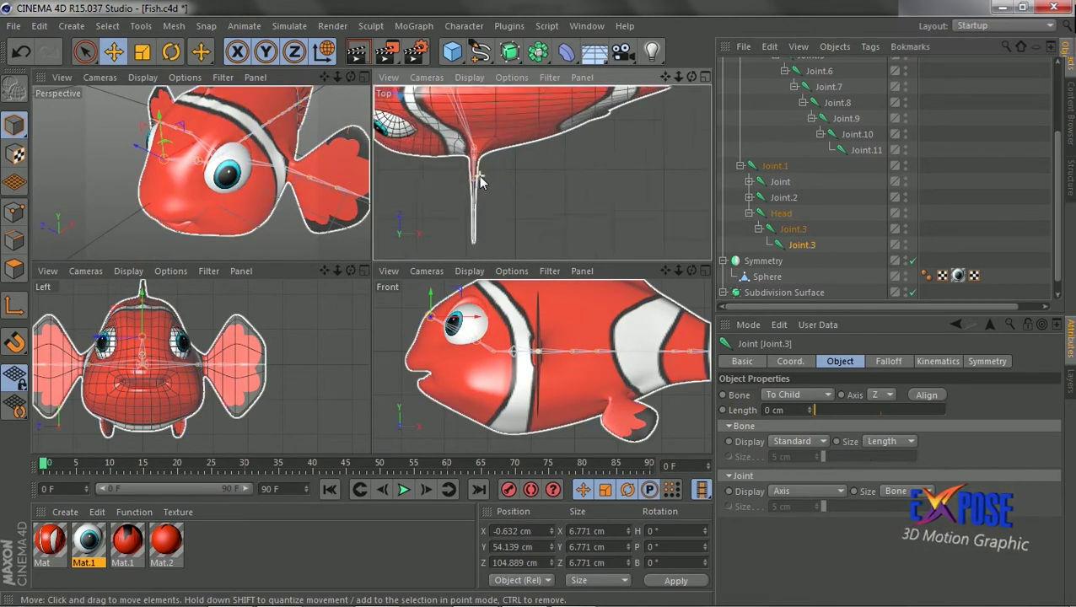
{"action": "scroll", "coordinate": [830, 128], "scroll_direction": "down", "scroll_amount": 1}
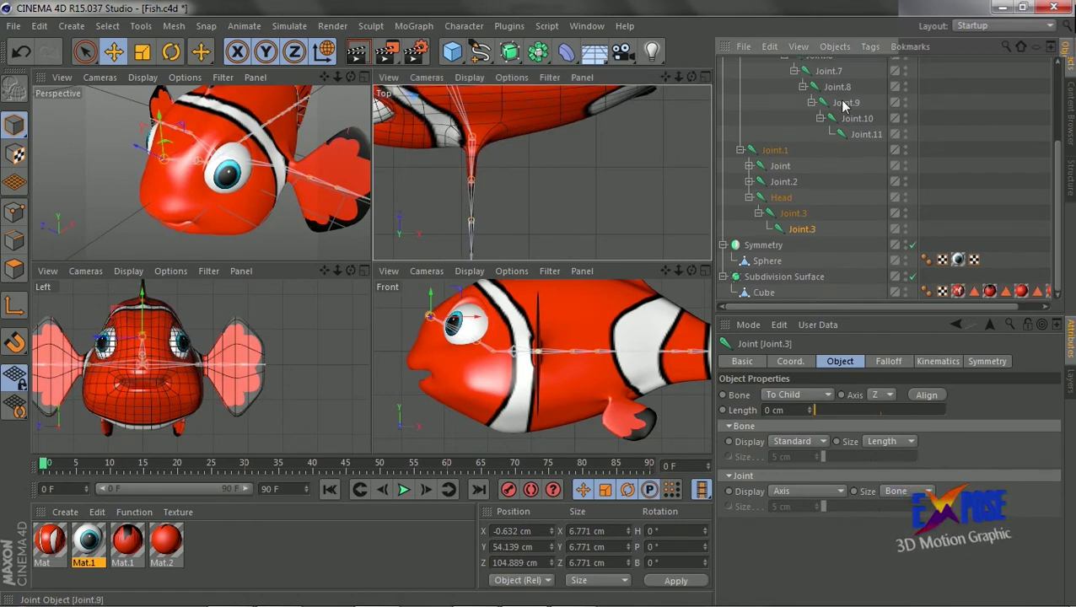
Rename the head chain's upper joint to Neck and the joint beneath it to Head.
{"action": "left_click", "coordinate": [831, 84]}
{"action": "scroll", "coordinate": [809, 110], "scroll_direction": "up", "scroll_amount": 6}
{"action": "left_click", "coordinate": [798, 118]}
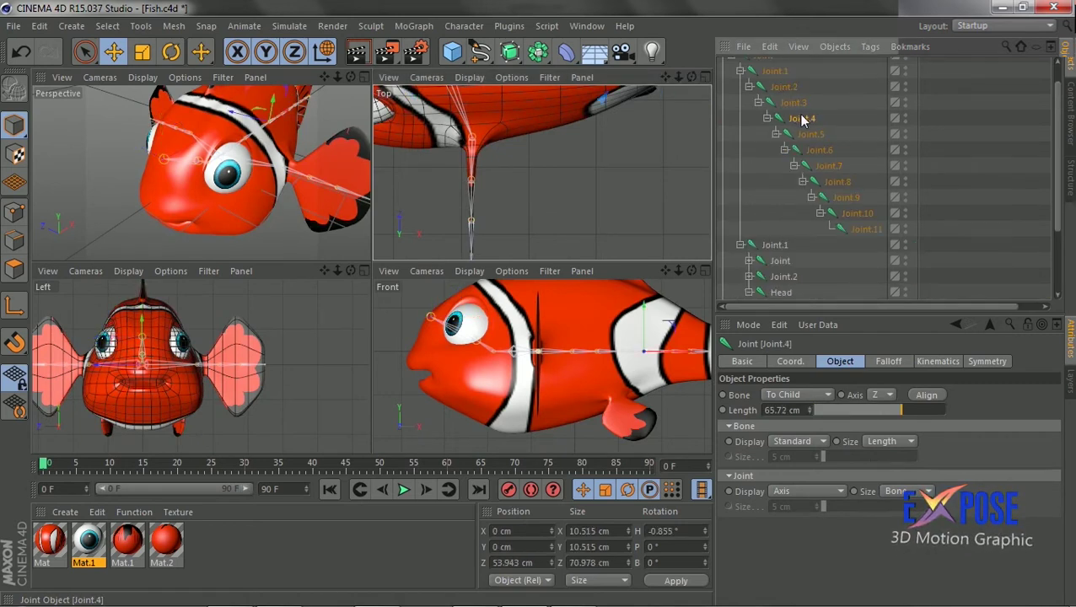
{"action": "scroll", "coordinate": [789, 236], "scroll_direction": "down", "scroll_amount": 3}
{"action": "double_click", "coordinate": [783, 197]}
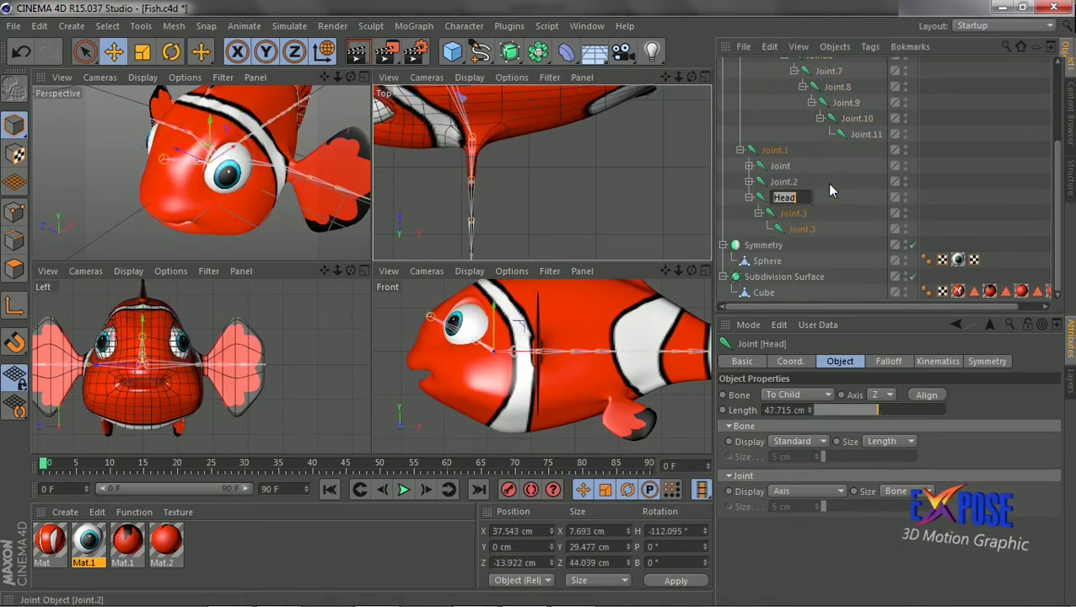
{"action": "type", "text": "Neck"}
{"action": "key", "text": "Return"}
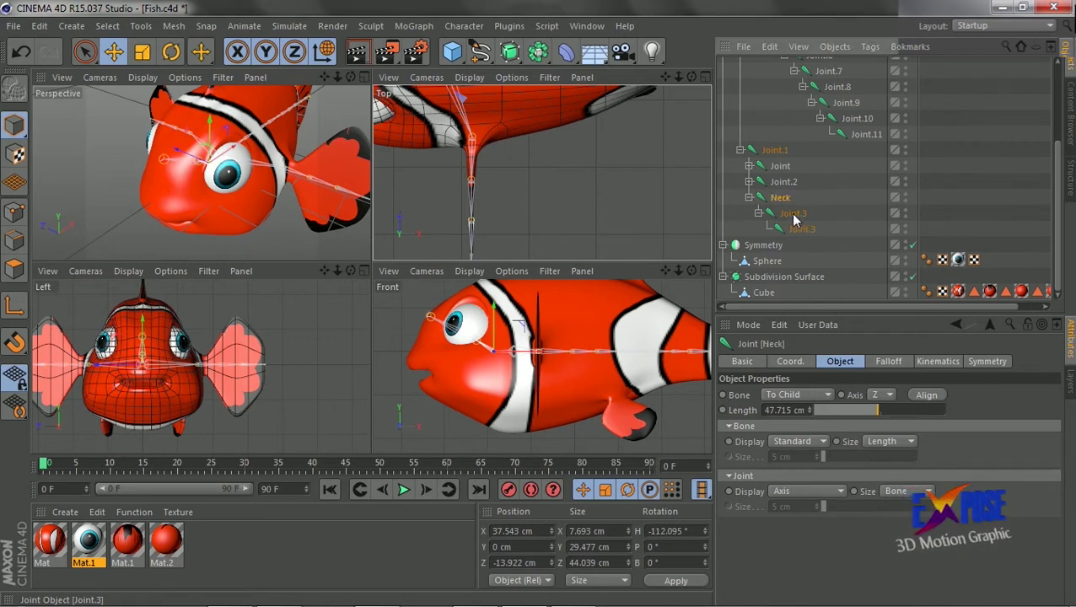
{"action": "double_click", "coordinate": [793, 215]}
{"action": "type", "text": "Head"}
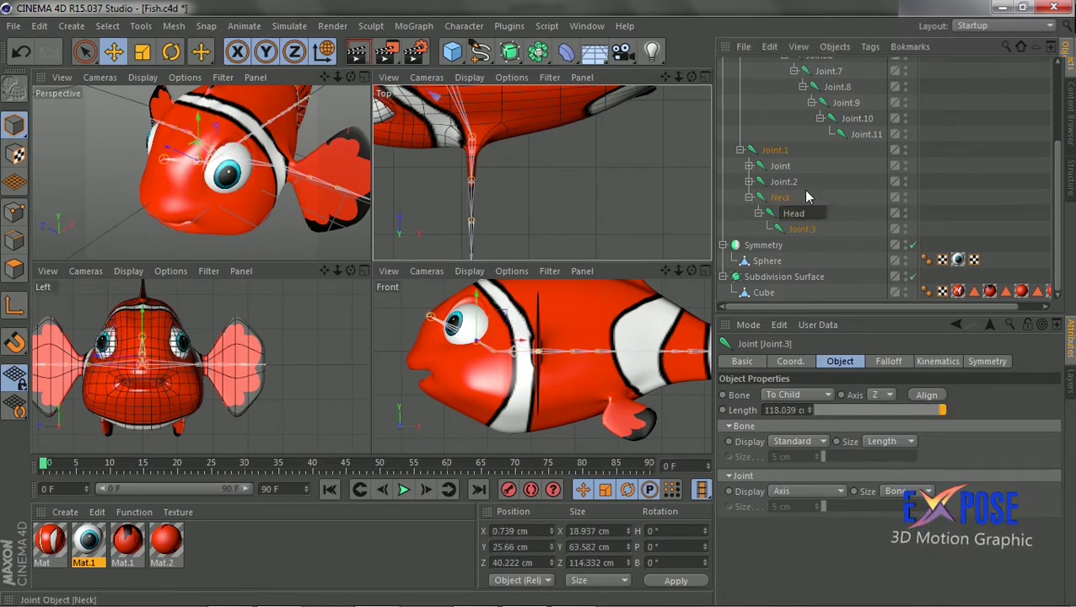
{"action": "left_click", "coordinate": [782, 182]}
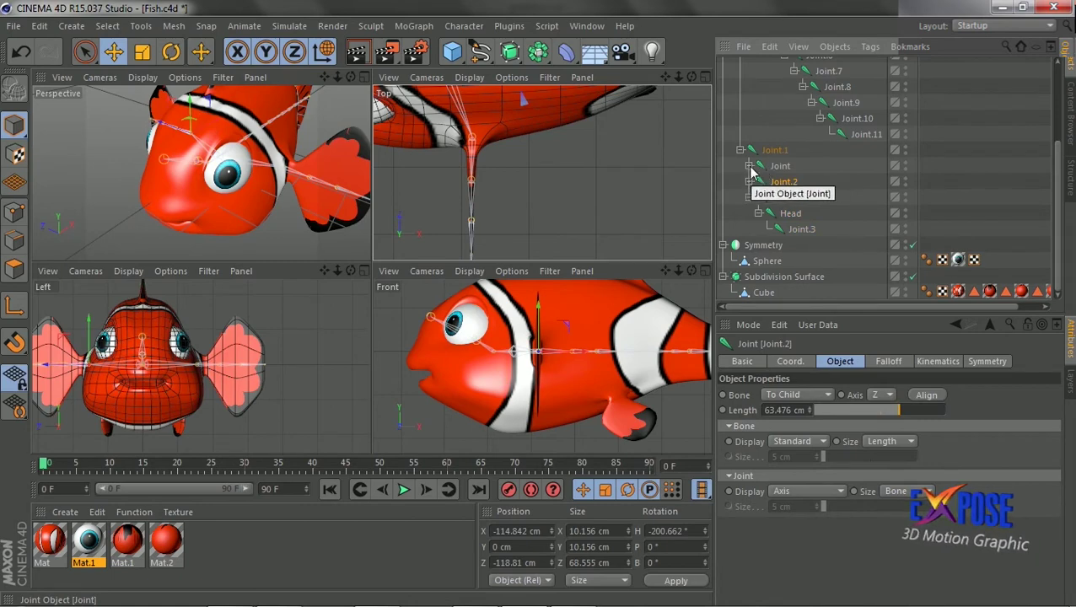
Expand both fin chains and reposition the two selected fin joints in the Top view.
{"action": "left_click", "coordinate": [749, 165]}
{"action": "left_click", "coordinate": [748, 197]}
{"action": "left_click", "coordinate": [793, 181]}
{"action": "left_click", "coordinate": [793, 213], "text": "ctrl"}
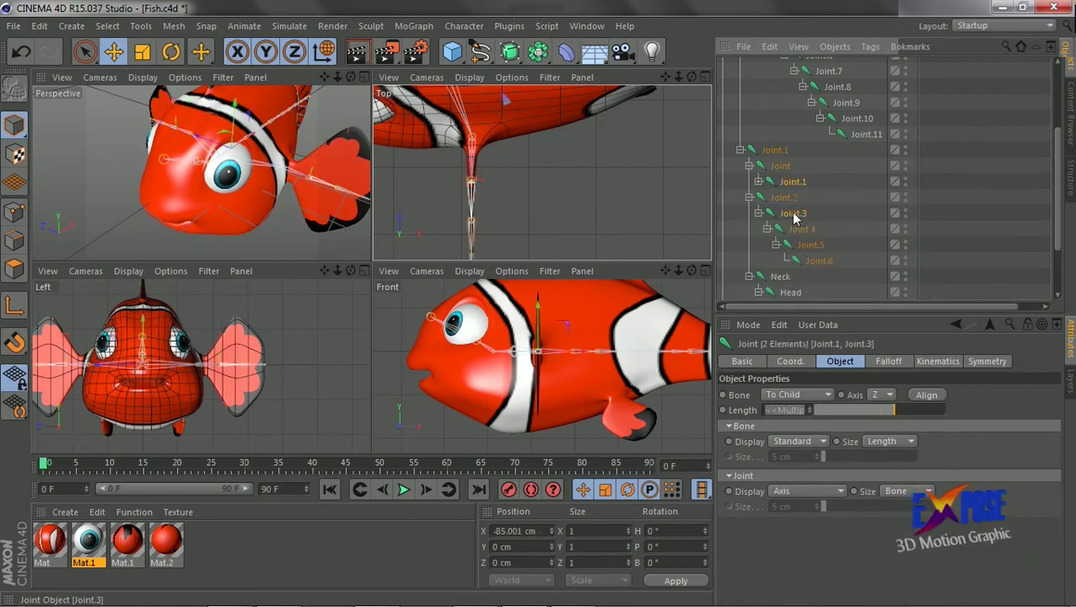
{"action": "mouse_move", "coordinate": [691, 76]}
{"action": "left_mouse_down"}
{"action": "mouse_move", "coordinate": [581, 243]}
{"action": "mouse_move", "coordinate": [597, 240]}
{"action": "left_mouse_up"}
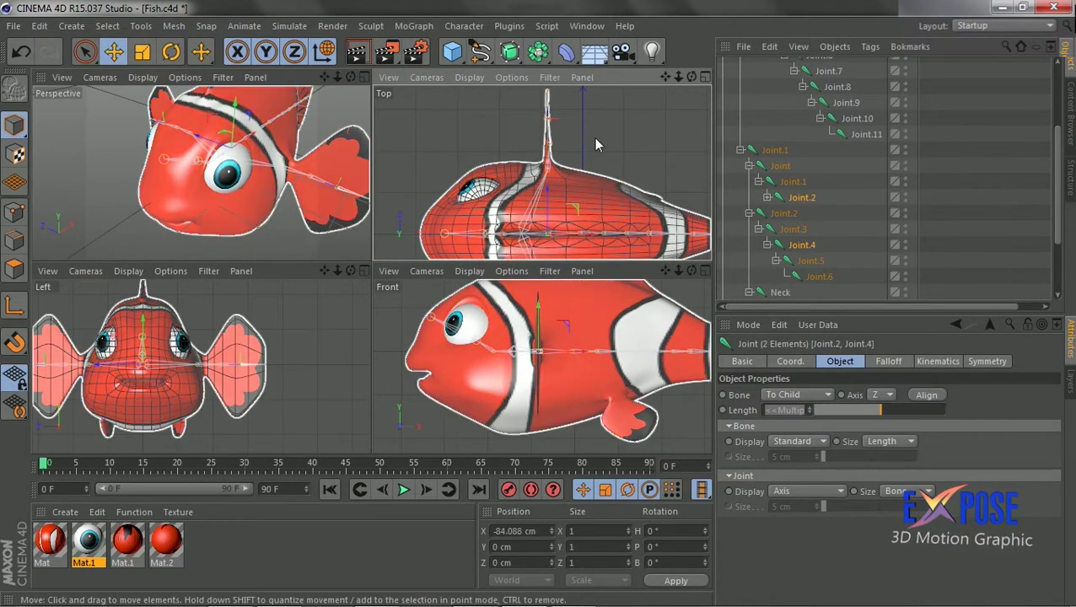
{"action": "scroll", "coordinate": [590, 140], "scroll_direction": "up", "scroll_amount": 2}
{"action": "left_click", "coordinate": [784, 213]}
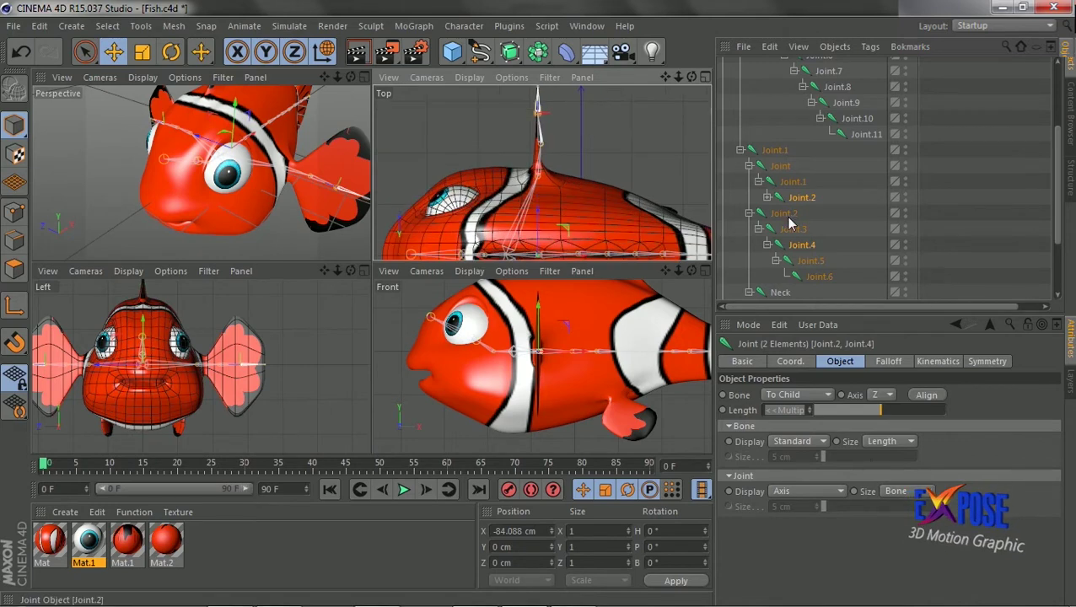
{"action": "left_click", "coordinate": [780, 165], "text": "ctrl"}
{"action": "mouse_move", "coordinate": [663, 103]}
{"action": "left_mouse_down"}
{"action": "mouse_move", "coordinate": [590, 165]}
{"action": "mouse_move", "coordinate": [585, 143]}
{"action": "left_mouse_up"}
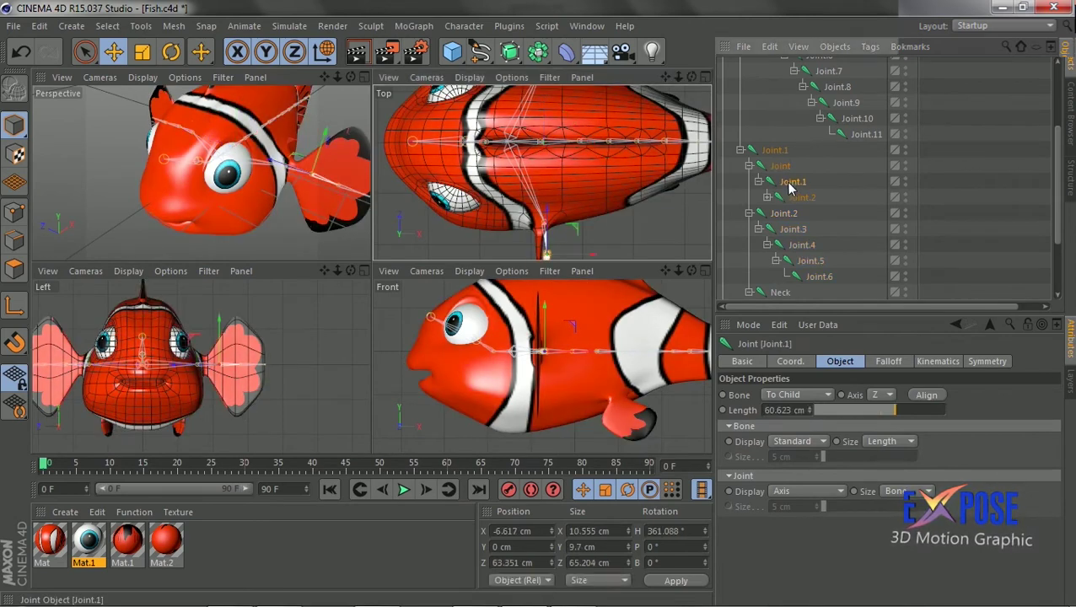
{"action": "key", "text": "Down"}
{"action": "left_click_drag", "start_coordinate": [589, 140], "coordinate": [582, 140]}
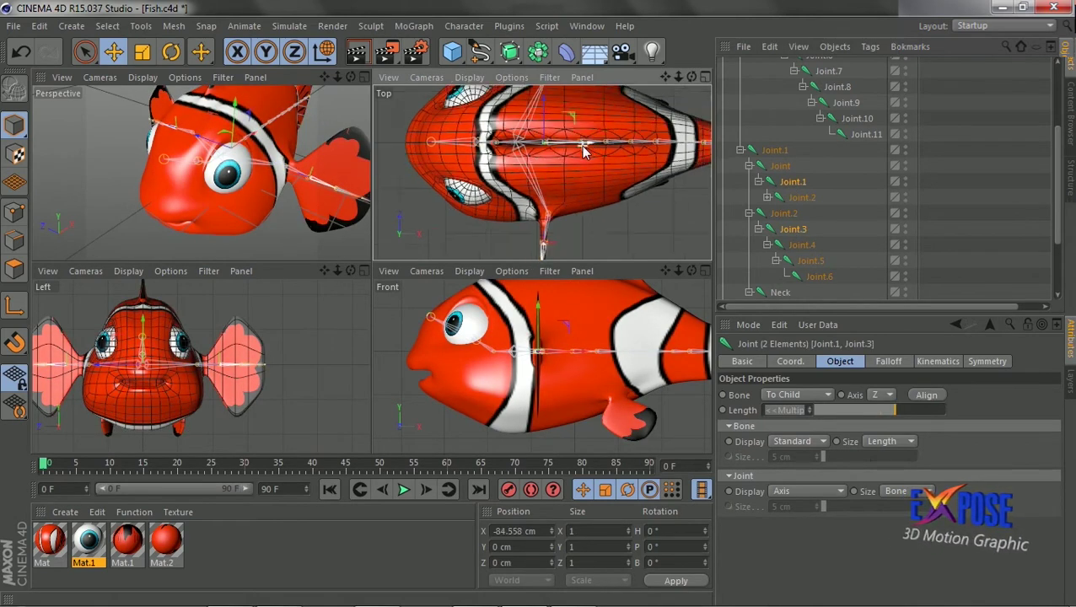
{"action": "middle_click_drag", "start_coordinate": [582, 140], "coordinate": [620, 204], "text": "alt"}
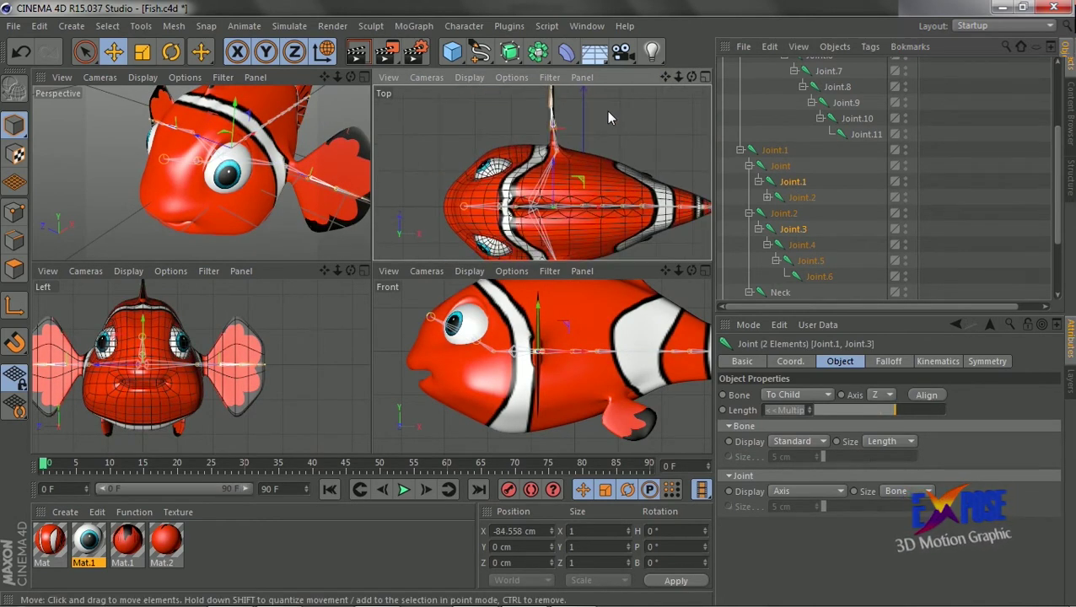
Review the rig in the maximised Top view, then orbit the maximised Perspective view.
{"action": "left_click", "coordinate": [704, 77]}
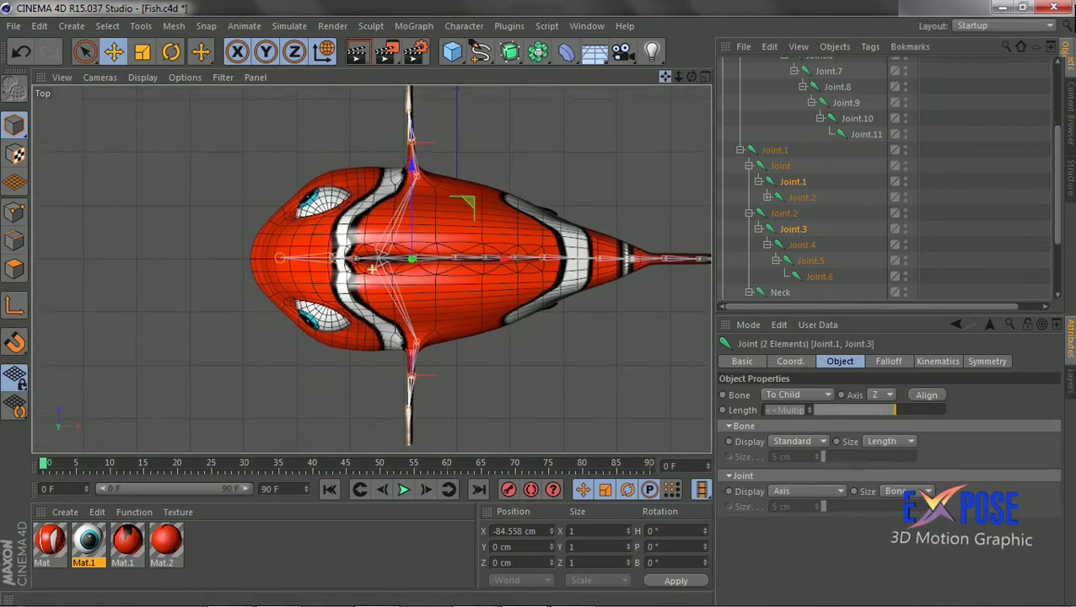
{"action": "left_click", "coordinate": [644, 145]}
{"action": "scroll", "coordinate": [590, 193], "scroll_direction": "down", "scroll_amount": 1}
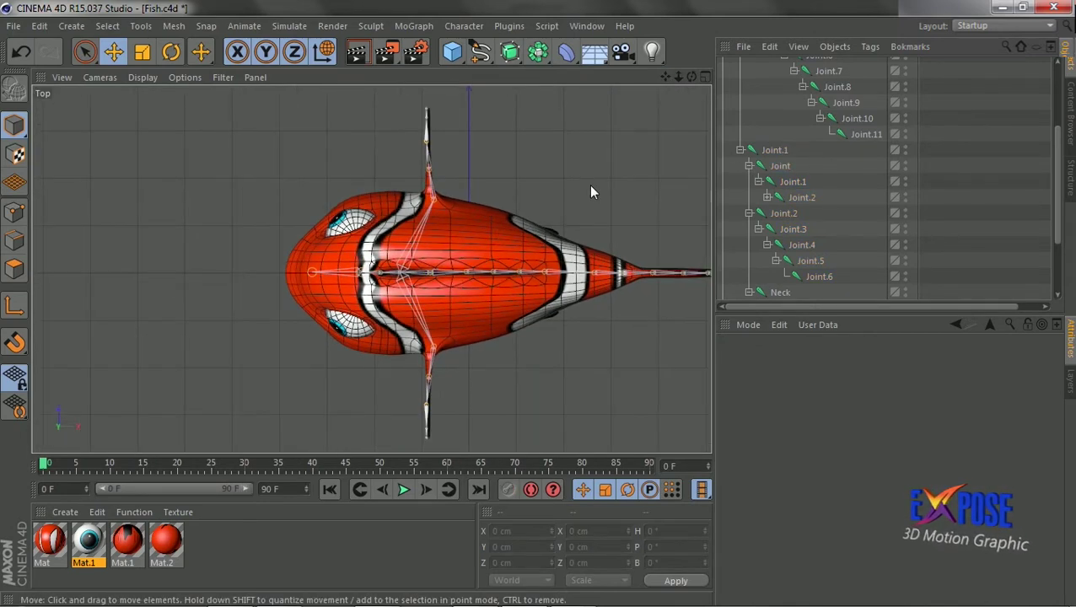
{"action": "left_click", "coordinate": [705, 76]}
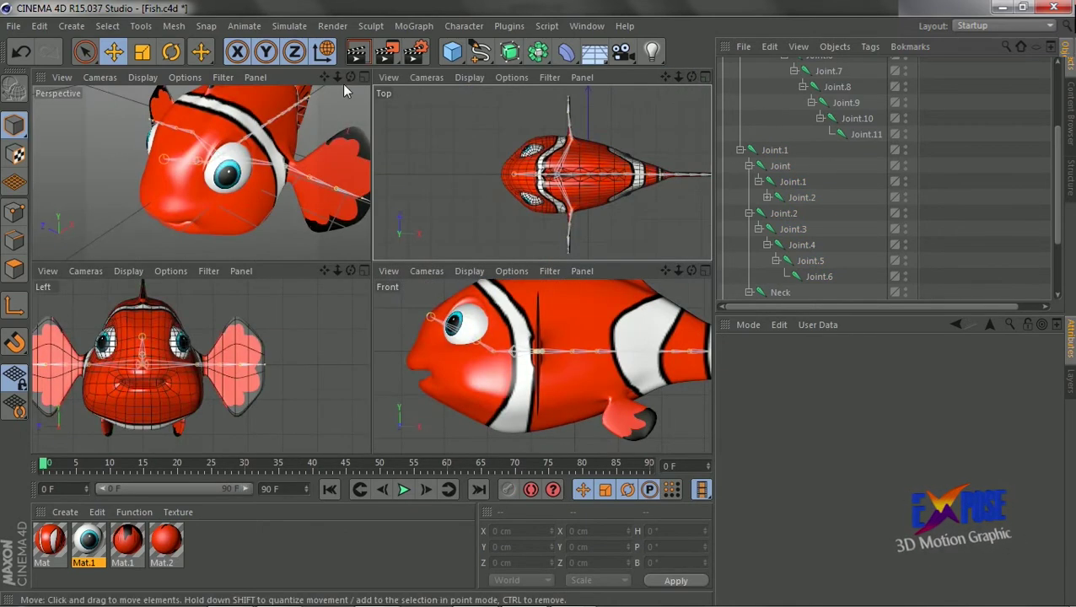
{"action": "left_click", "coordinate": [362, 83]}
{"action": "left_click_drag", "start_coordinate": [692, 77], "coordinate": [591, 126]}
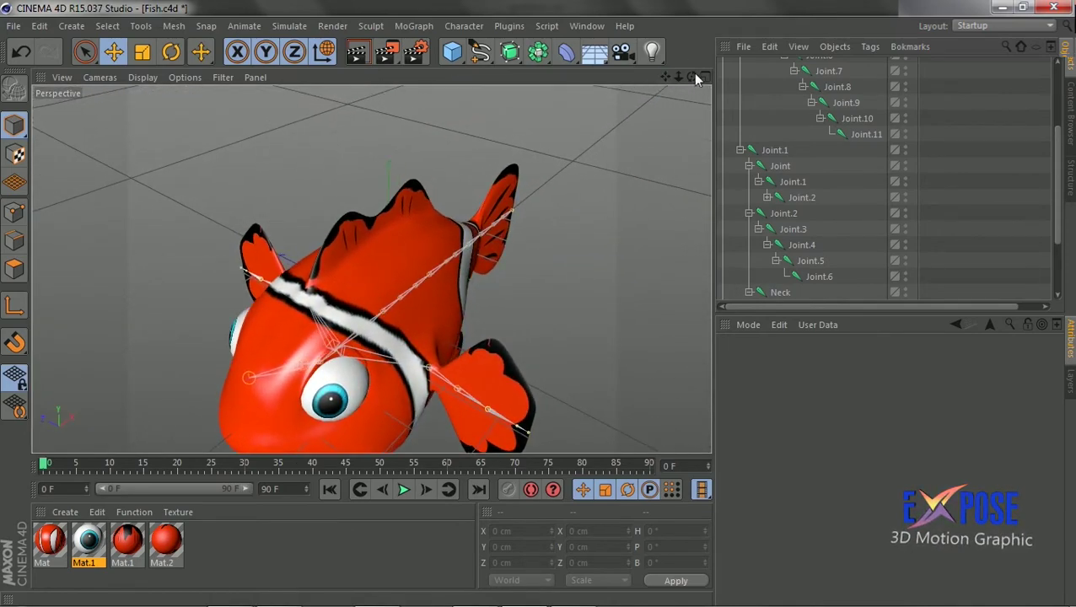
{"action": "left_click_drag", "start_coordinate": [692, 77], "coordinate": [590, 77]}
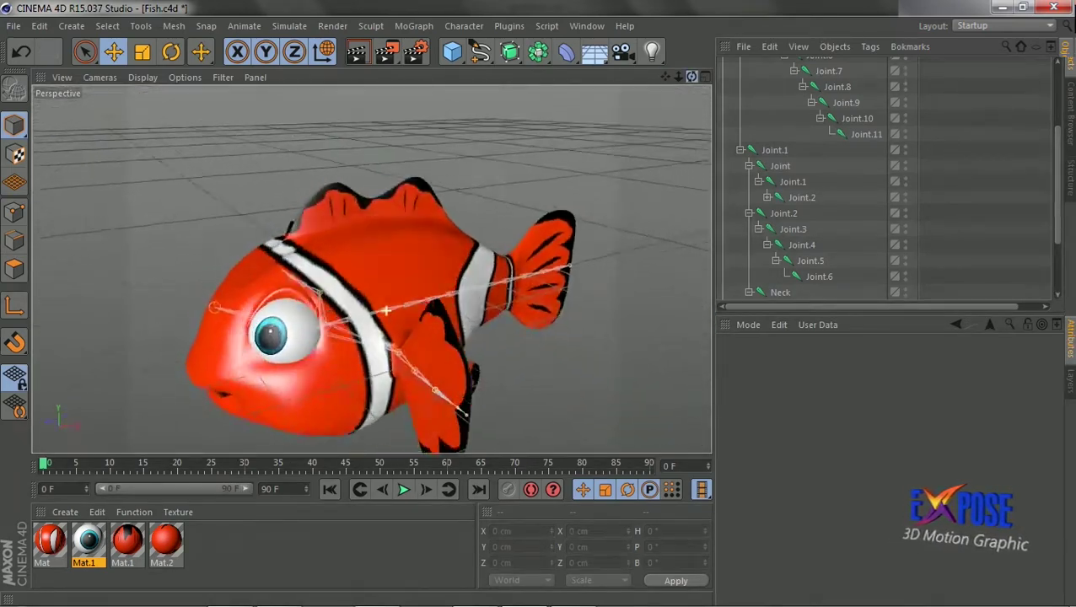
{"action": "left_click_drag", "start_coordinate": [692, 77], "coordinate": [590, 102]}
Rename the top joint to Joint Body and Joint.1 beneath it to Tail.
{"action": "scroll", "coordinate": [758, 96], "scroll_direction": "up", "scroll_amount": 5}
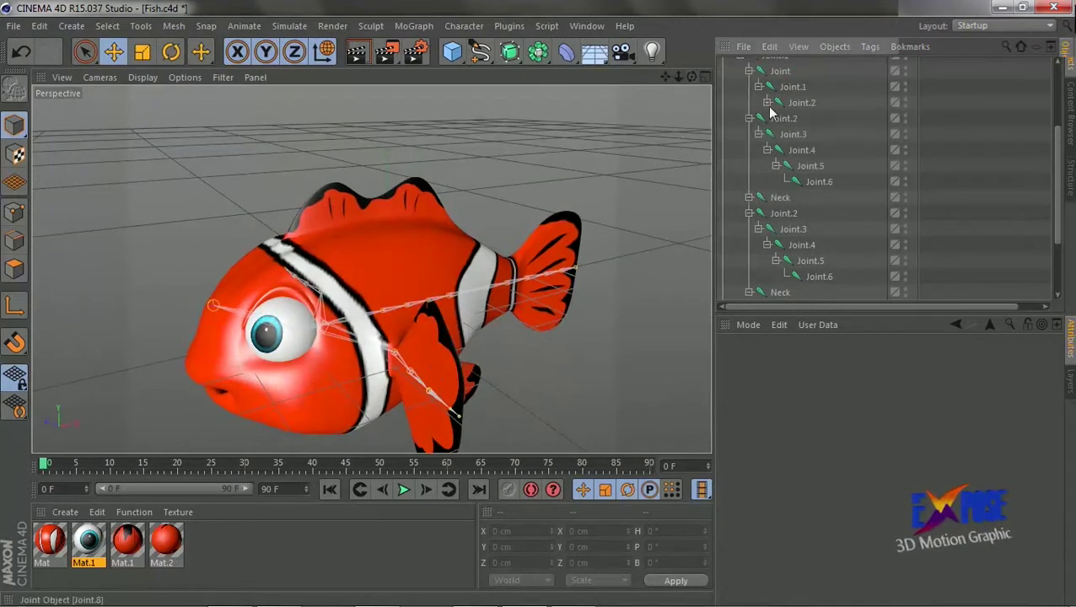
{"action": "double_click", "coordinate": [768, 81]}
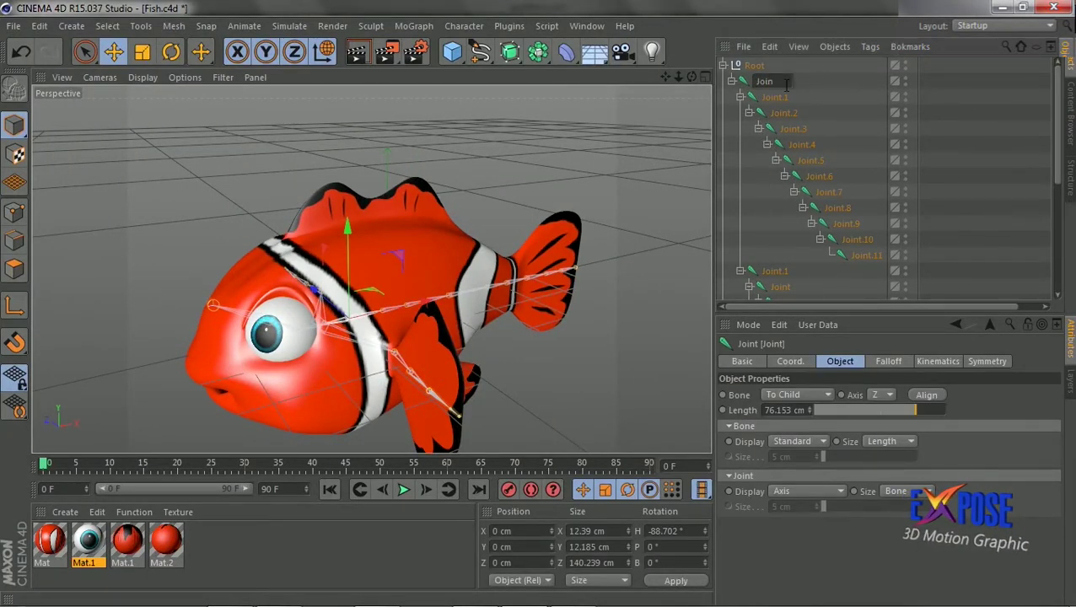
{"action": "key", "text": "Return"}
{"action": "left_click", "coordinate": [776, 98]}
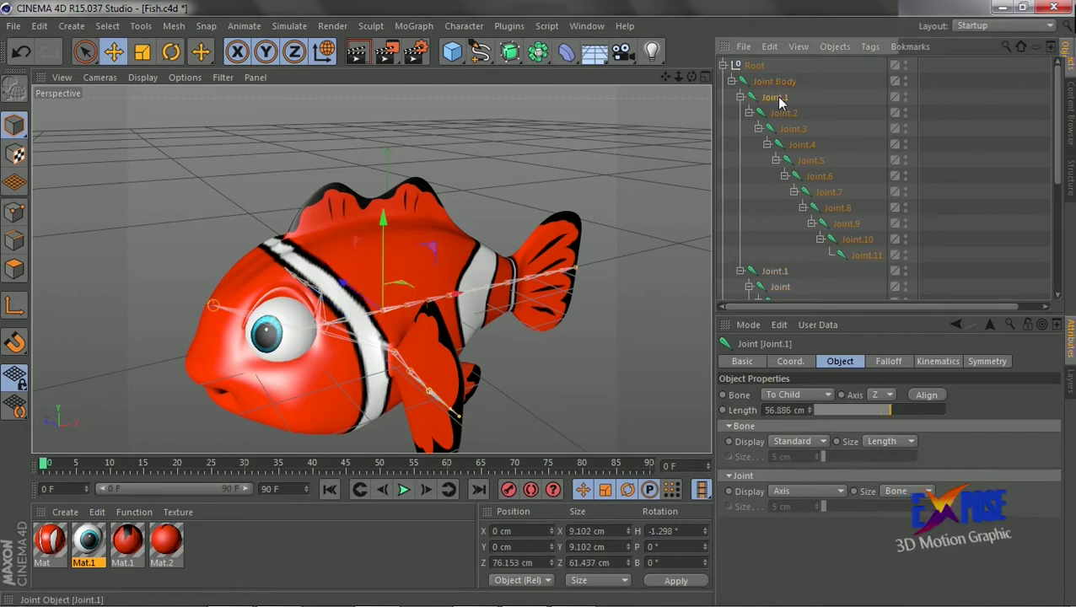
{"action": "double_click", "coordinate": [818, 98]}
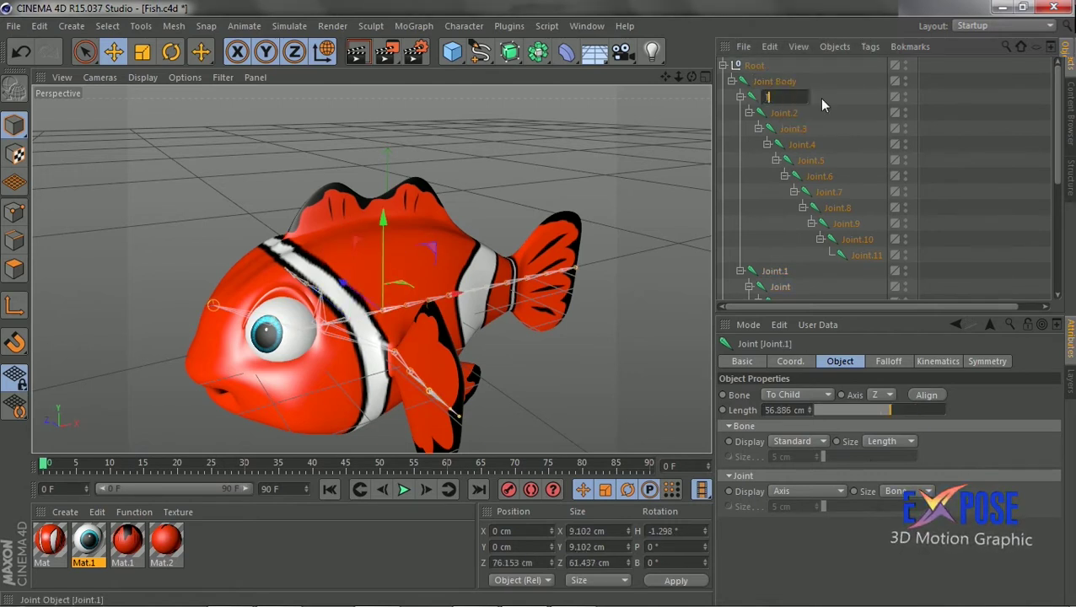
{"action": "type", "text": "Tail"}
{"action": "key", "text": "Return"}
Rename the two fin joints to Left and Right.
{"action": "left_click", "coordinate": [776, 271]}
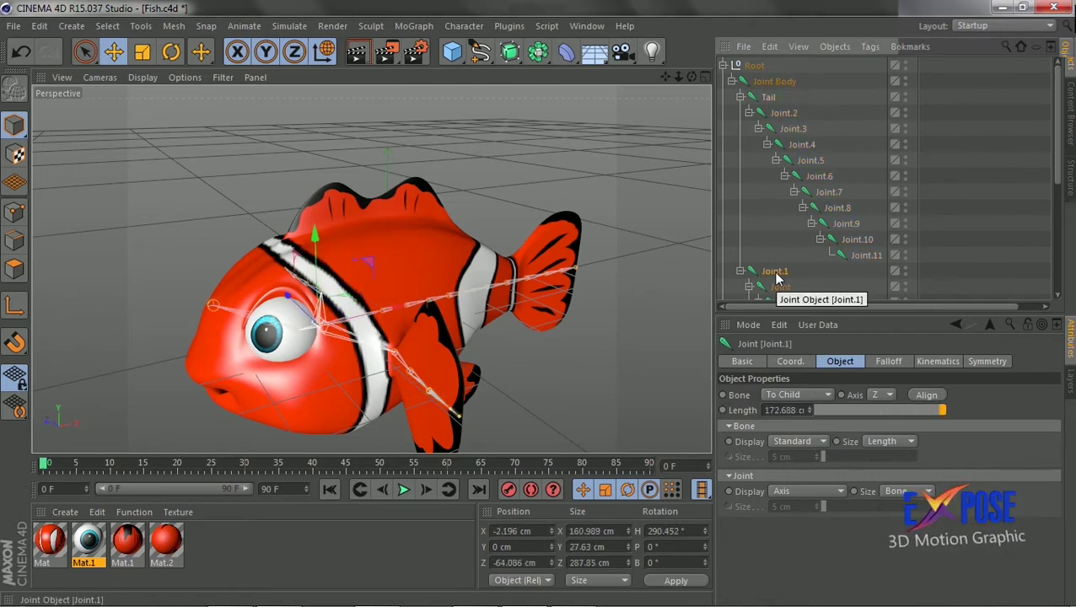
{"action": "scroll", "coordinate": [759, 253], "scroll_direction": "down", "scroll_amount": 3}
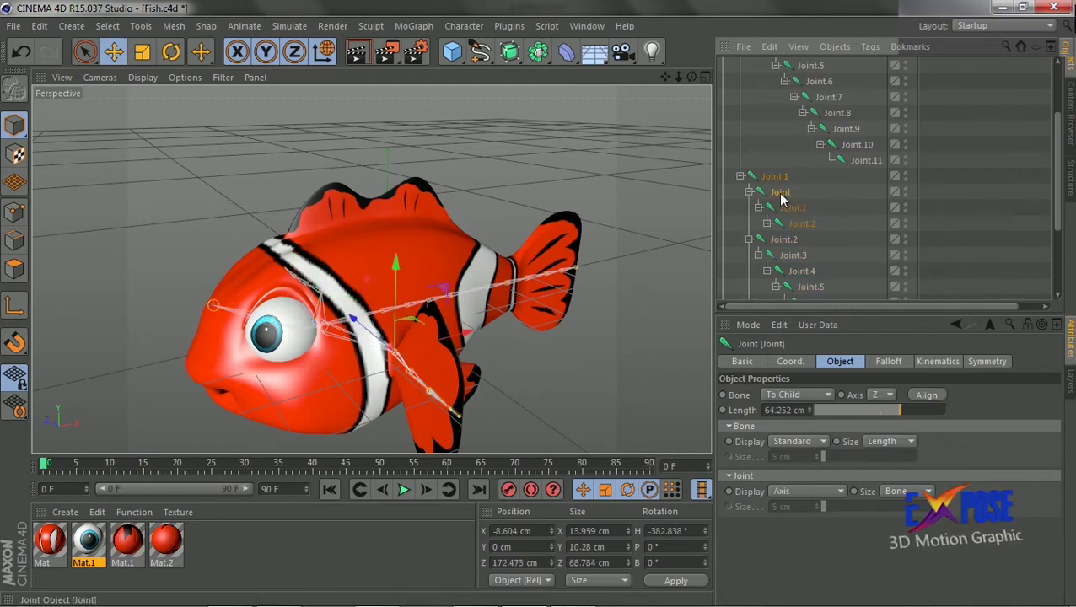
{"action": "double_click", "coordinate": [785, 192]}
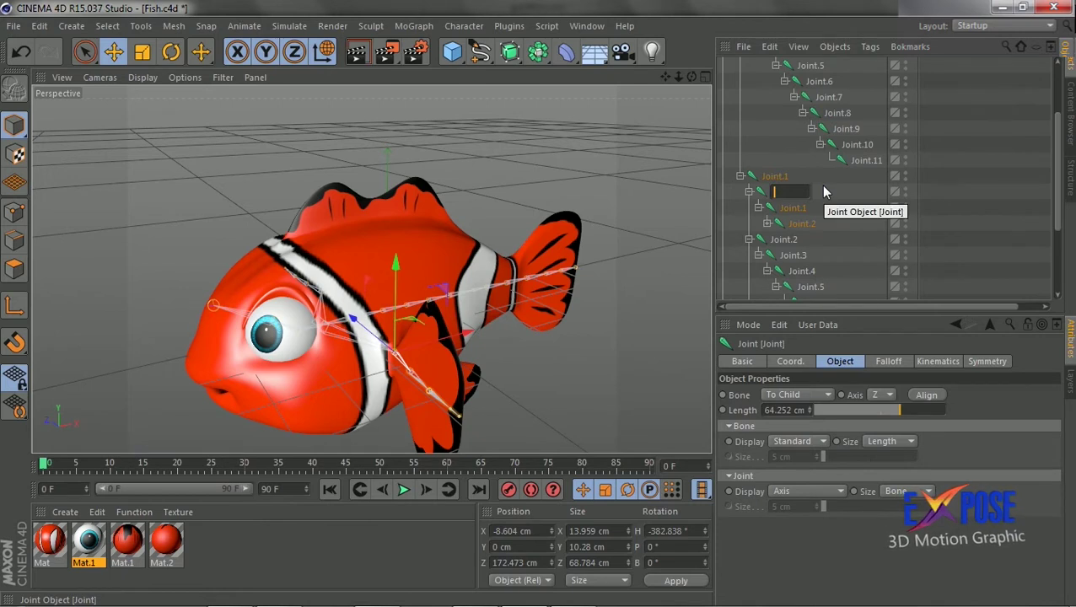
{"action": "type", "text": "Left"}
{"action": "double_click", "coordinate": [797, 241]}
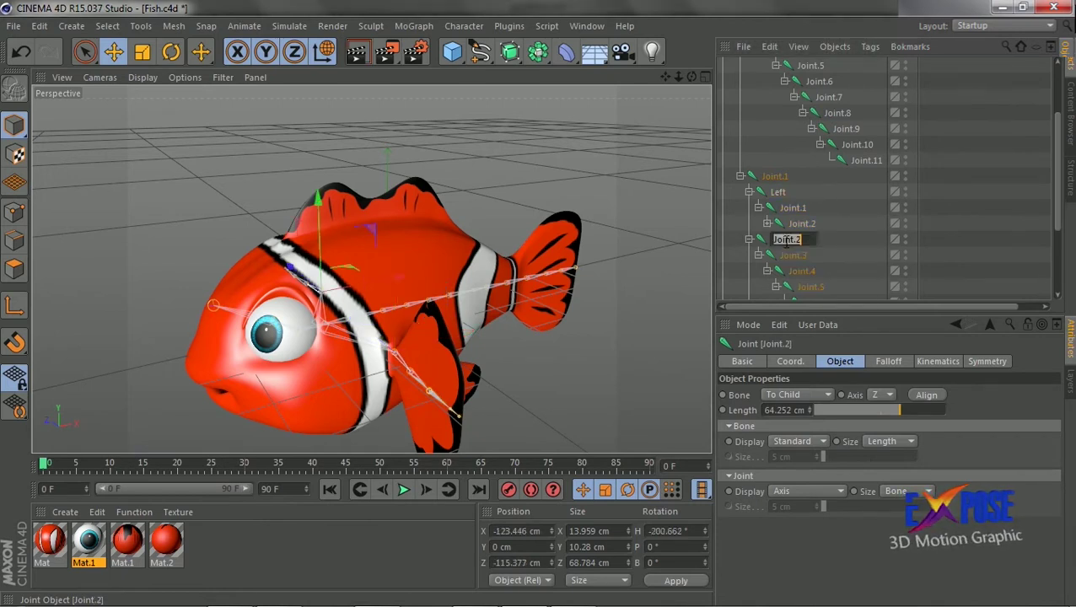
{"action": "key", "text": "BackSpace"}
{"action": "type", "text": "Right"}
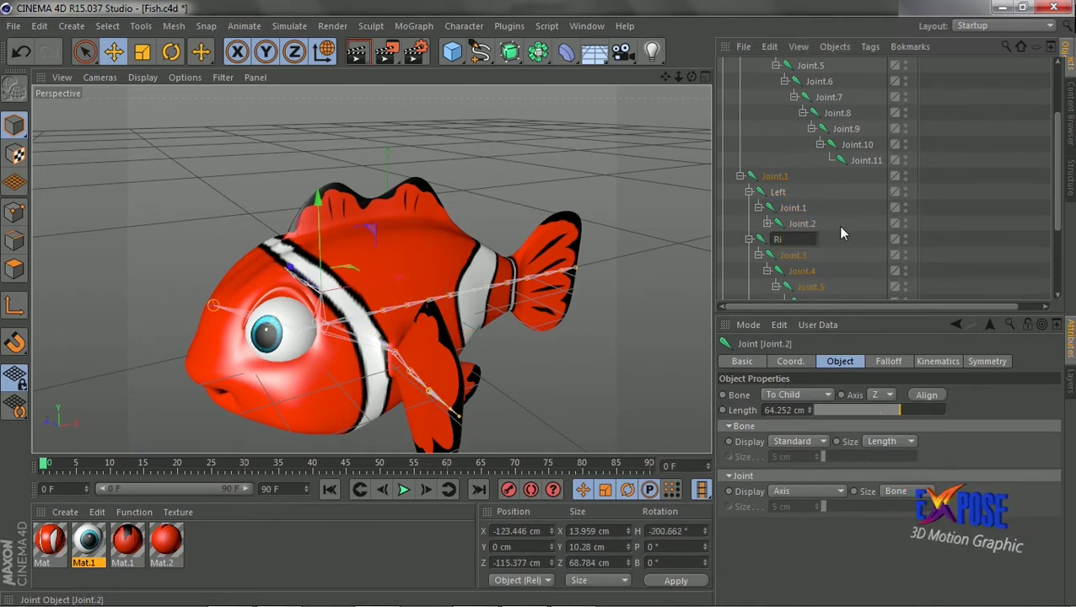
{"action": "key", "text": "Return"}
{"action": "scroll", "coordinate": [1056, 232], "scroll_direction": "up", "scroll_amount": 2}
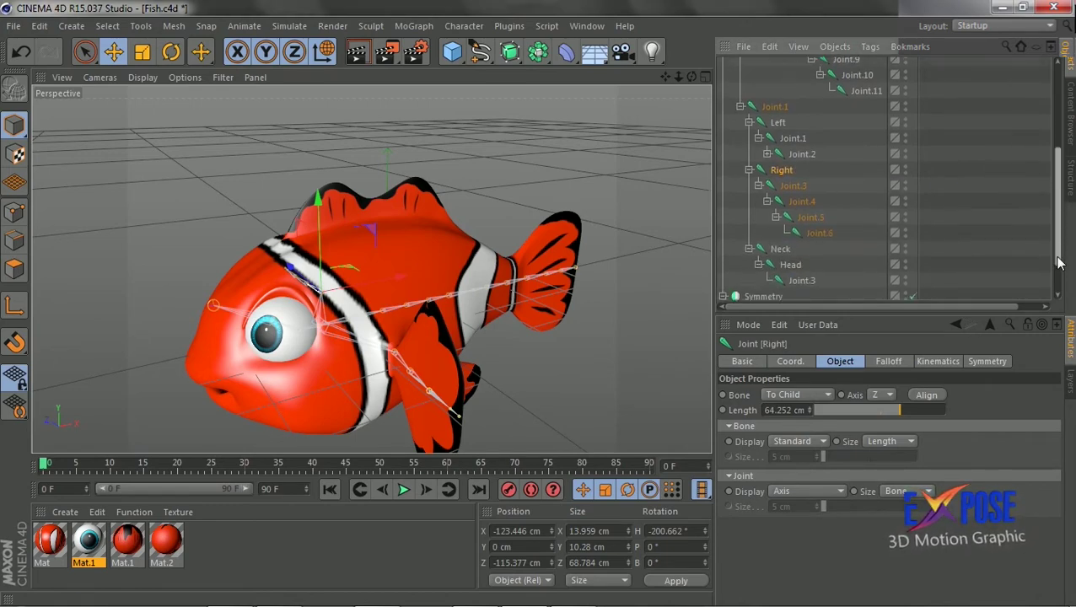
{"action": "scroll", "coordinate": [1056, 233], "scroll_direction": "up", "scroll_amount": 2}
{"action": "scroll", "coordinate": [1056, 233], "scroll_direction": "up", "scroll_amount": 2}
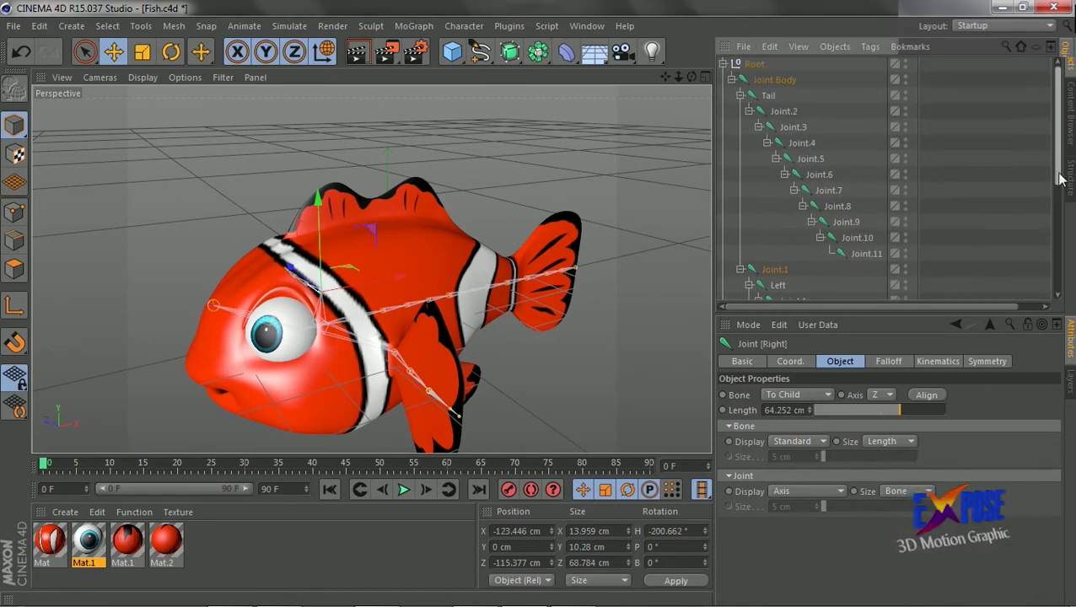
Bind the fish Cube mesh to Root's whole joint hierarchy.
{"action": "left_click", "coordinate": [755, 66]}
{"action": "right_click", "coordinate": [756, 67]}
{"action": "left_click", "coordinate": [792, 319]}
{"action": "left_click_drag", "start_coordinate": [1056, 118], "coordinate": [1064, 301]}
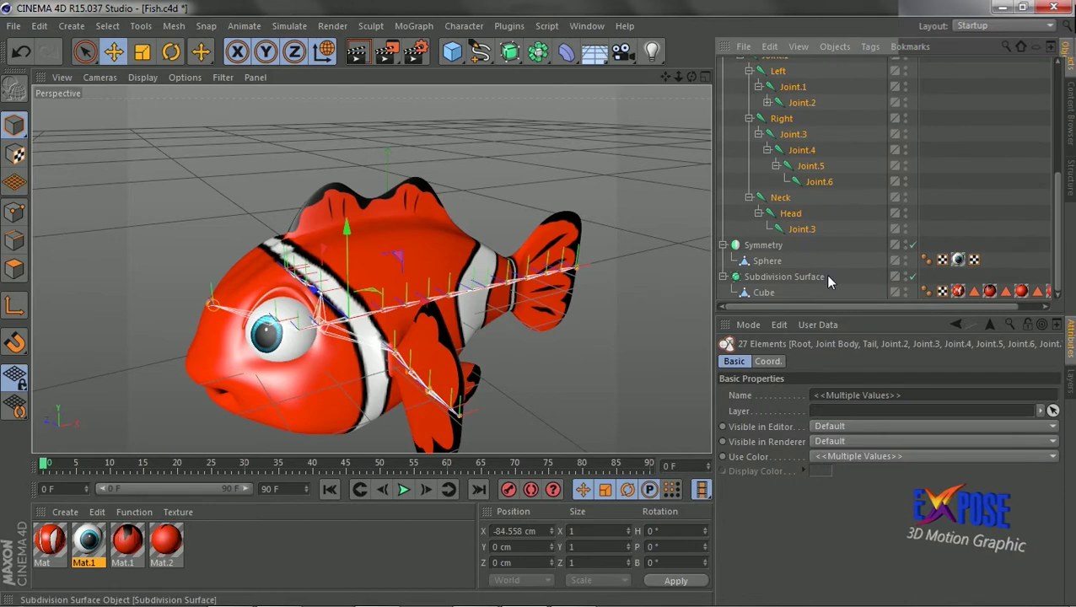
{"action": "left_click", "coordinate": [764, 293], "text": "ctrl"}
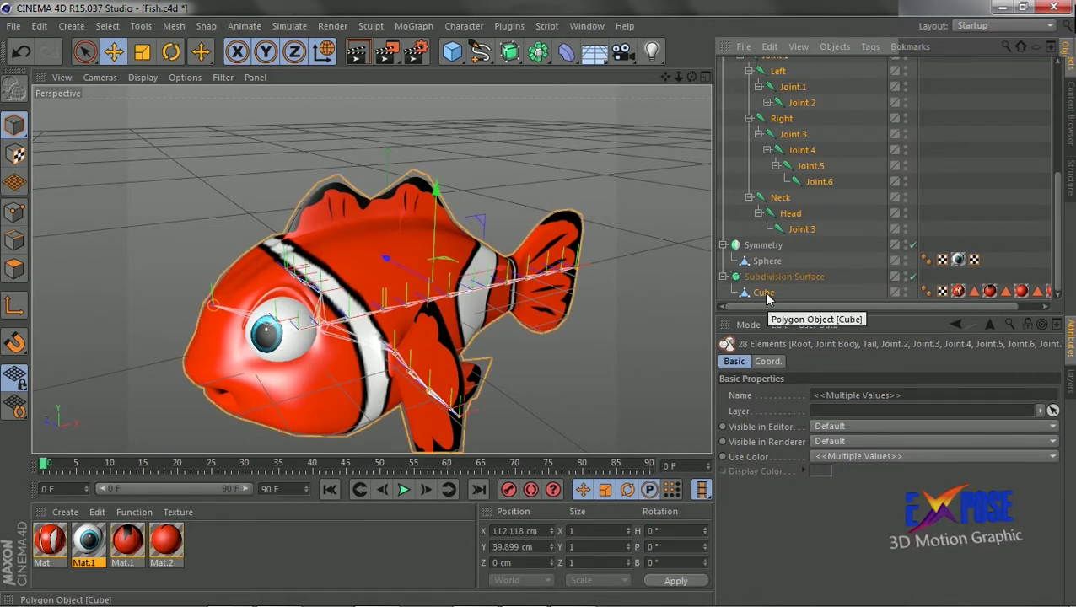
{"action": "left_click", "coordinate": [464, 25]}
{"action": "left_click", "coordinate": [577, 81]}
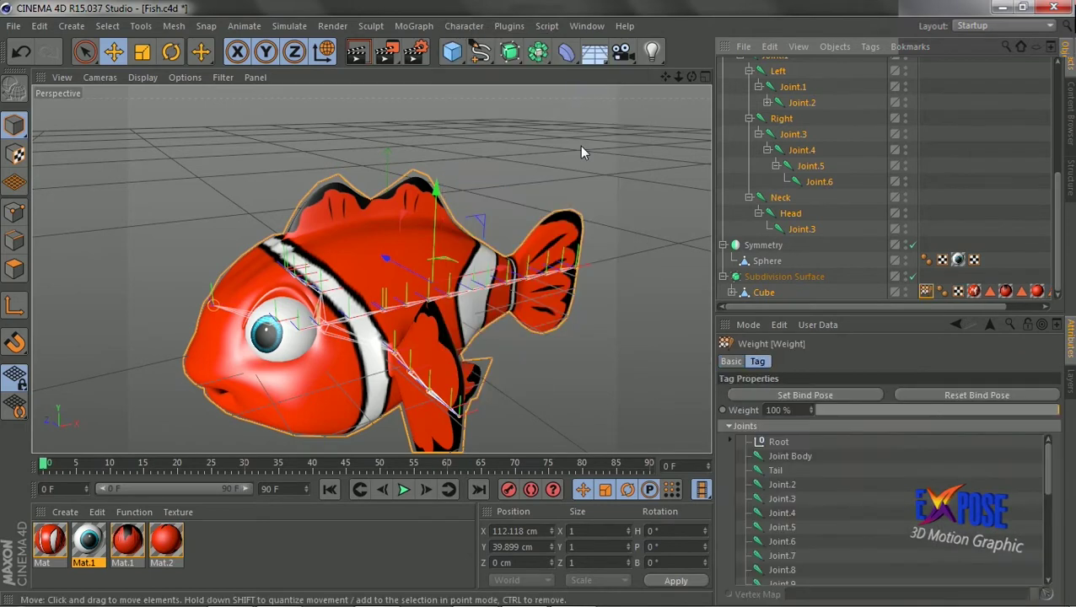
{"action": "left_click", "coordinate": [579, 145]}
Switch to the Weight tool and select Joint Body to display its weights.
{"action": "left_click_drag", "start_coordinate": [691, 78], "coordinate": [641, 80]}
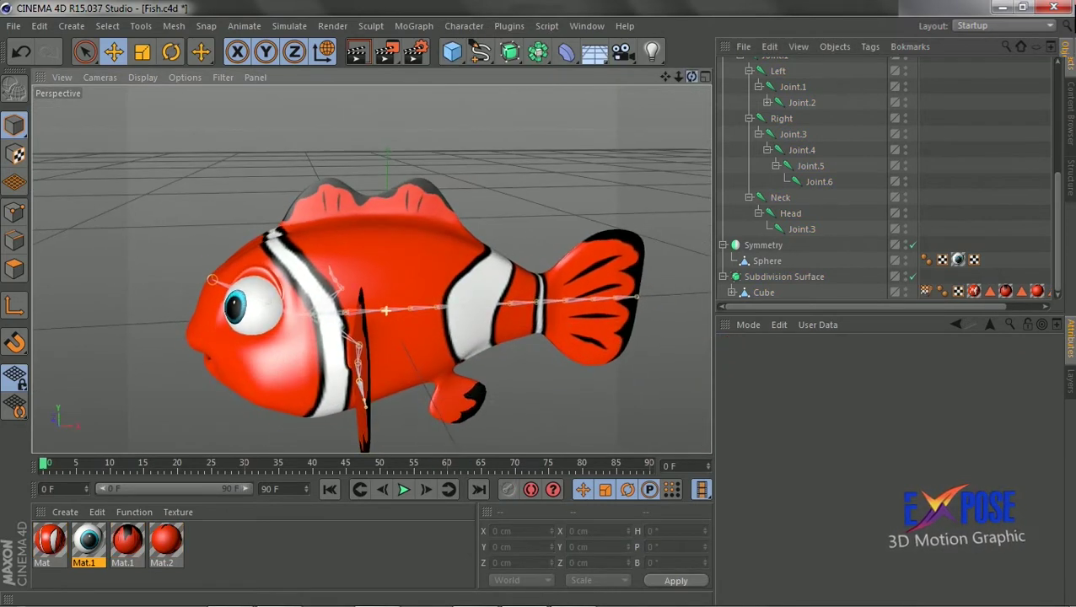
{"action": "left_click", "coordinate": [465, 25]}
{"action": "left_click", "coordinate": [494, 234]}
{"action": "scroll", "coordinate": [794, 183], "scroll_direction": "up", "scroll_amount": 3}
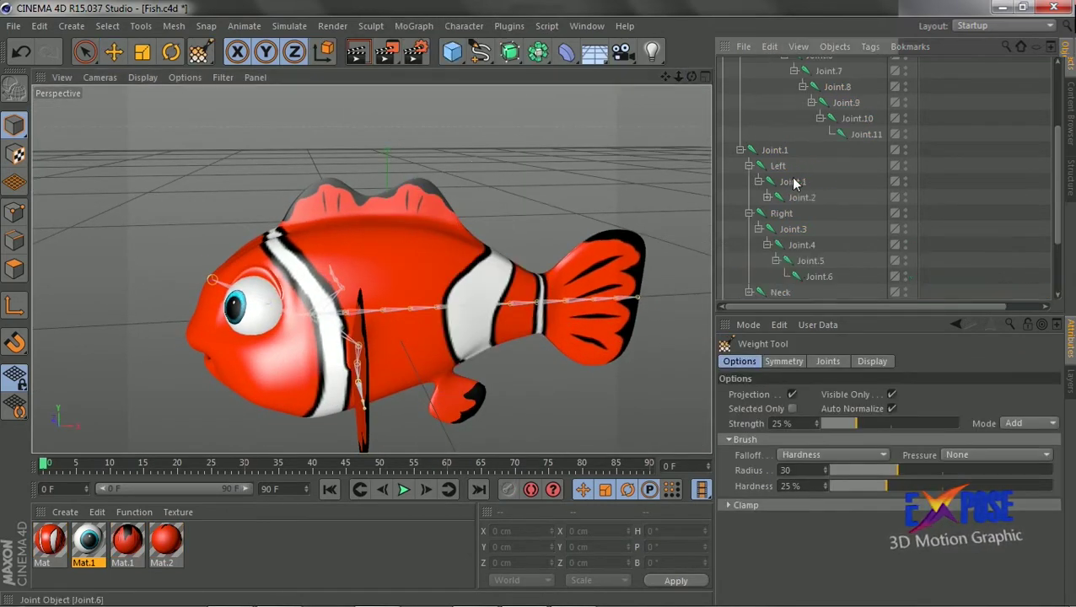
{"action": "scroll", "coordinate": [794, 184], "scroll_direction": "up", "scroll_amount": 5}
{"action": "left_click", "coordinate": [776, 93]}
Disable Subdivision Surface smoothing and zoom out to see the whole fish.
{"action": "scroll", "coordinate": [831, 247], "scroll_direction": "down", "scroll_amount": 3}
{"action": "scroll", "coordinate": [831, 247], "scroll_direction": "down", "scroll_amount": 3}
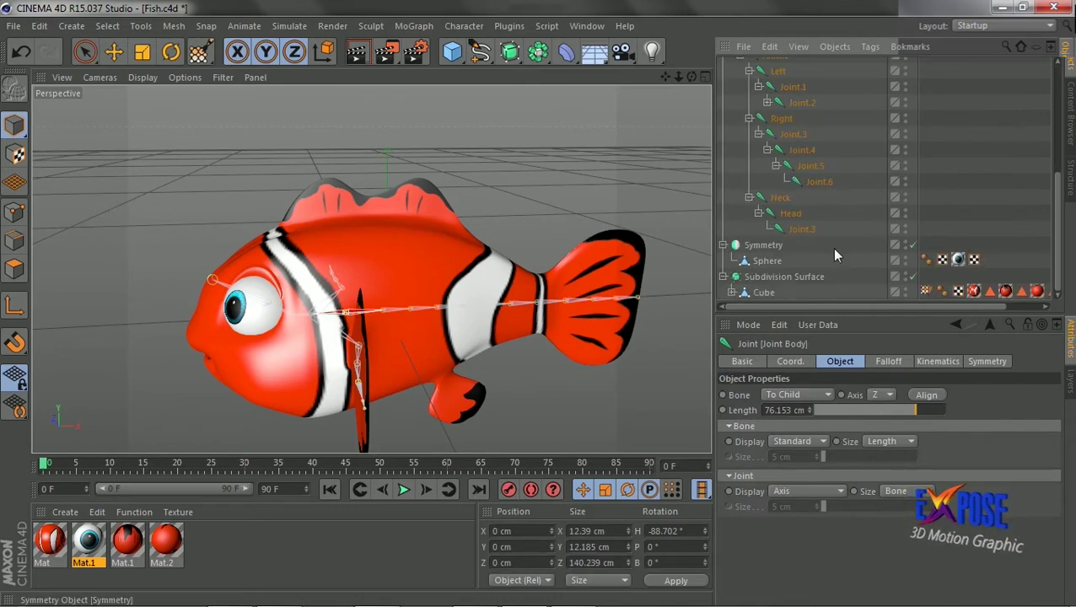
{"action": "left_click", "coordinate": [912, 276]}
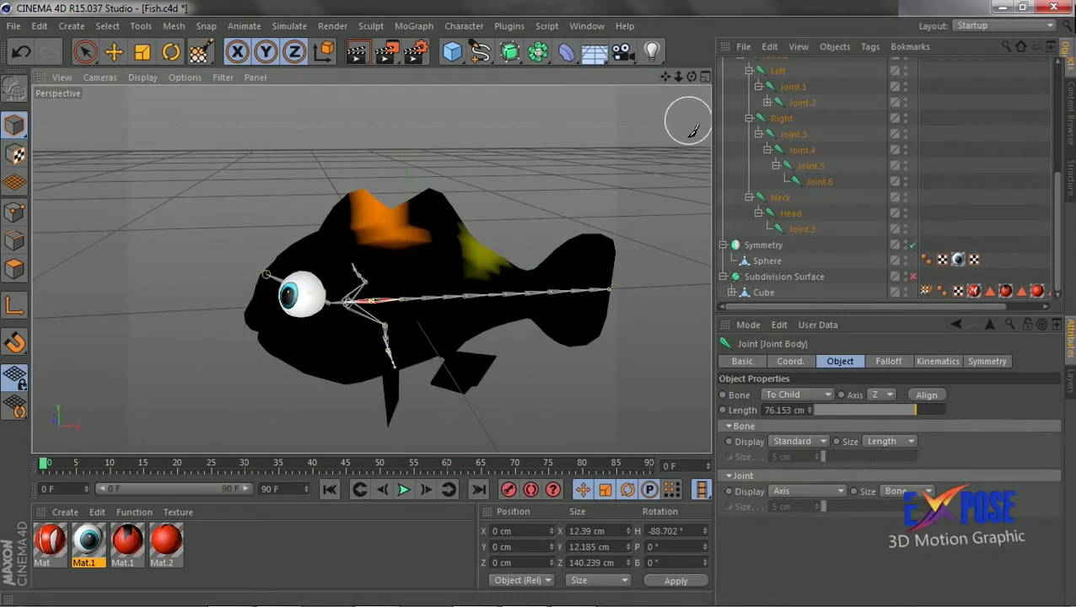
{"action": "scroll", "coordinate": [819, 182], "scroll_direction": "up", "scroll_amount": 5}
{"action": "left_click_drag", "start_coordinate": [678, 77], "coordinate": [666, 118]}
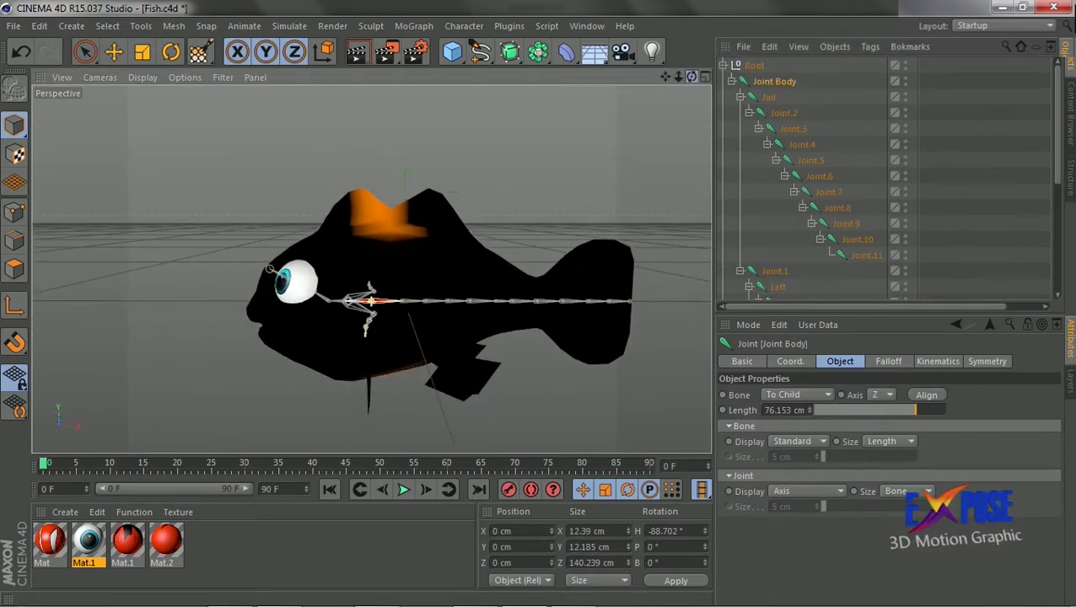
In the maximised Front view, paint a Joint Body weight stripe with Visible Only unchecked.
{"action": "middle_click", "coordinate": [665, 176]}
{"action": "left_click", "coordinate": [704, 270]}
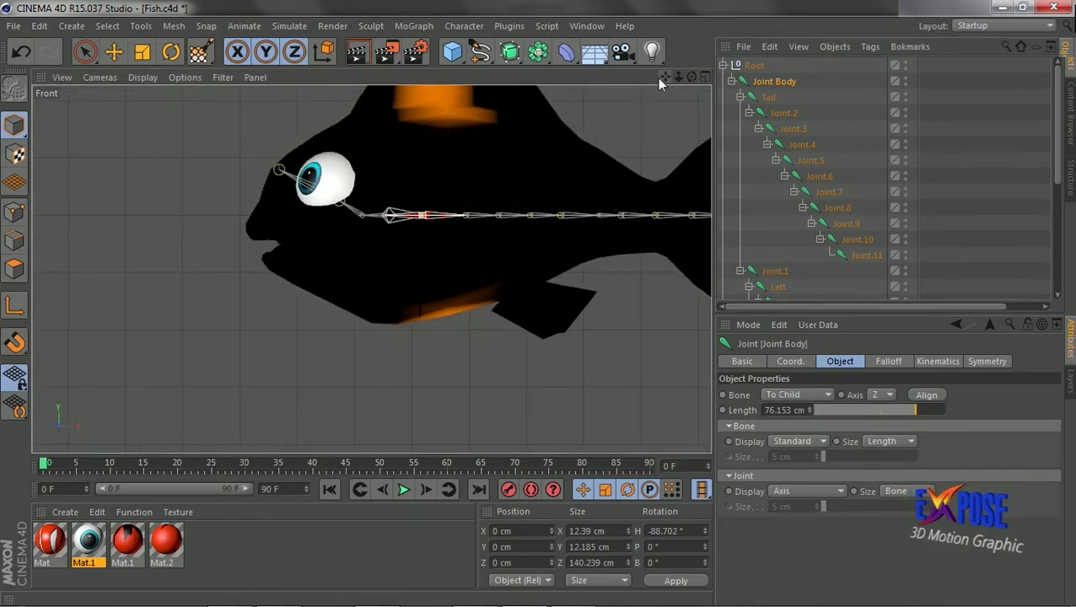
{"action": "scroll", "coordinate": [444, 187], "scroll_direction": "up", "scroll_amount": 2}
{"action": "mouse_move", "coordinate": [413, 133]}
{"action": "left_mouse_down"}
{"action": "mouse_move", "coordinate": [408, 284]}
{"action": "mouse_move", "coordinate": [396, 173]}
{"action": "mouse_move", "coordinate": [486, 122]}
{"action": "left_mouse_up"}
{"action": "left_click_drag", "start_coordinate": [408, 111], "coordinate": [415, 371]}
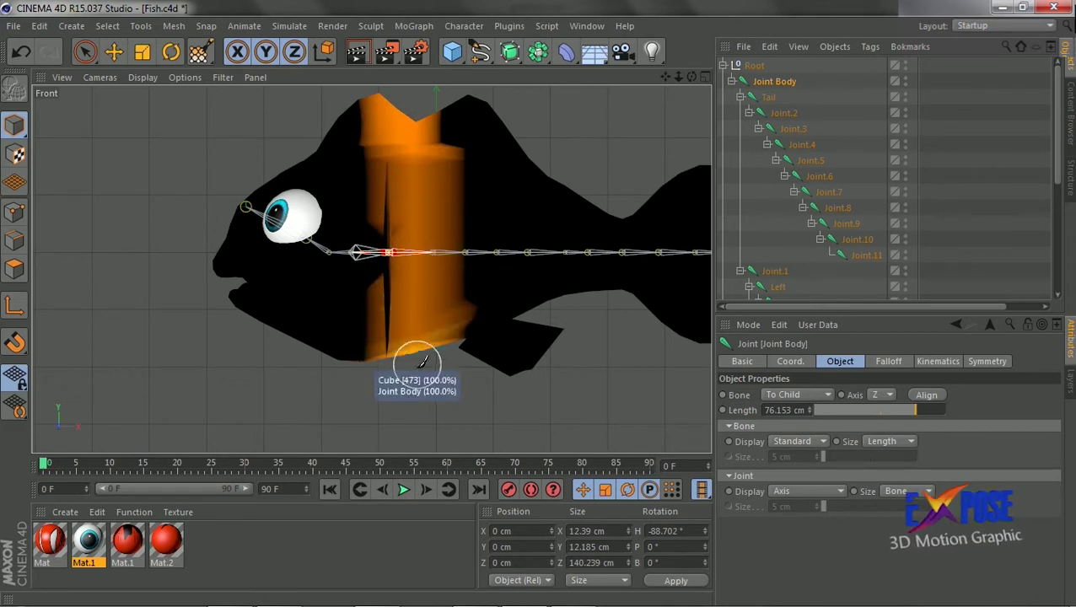
{"action": "left_click", "coordinate": [208, 53]}
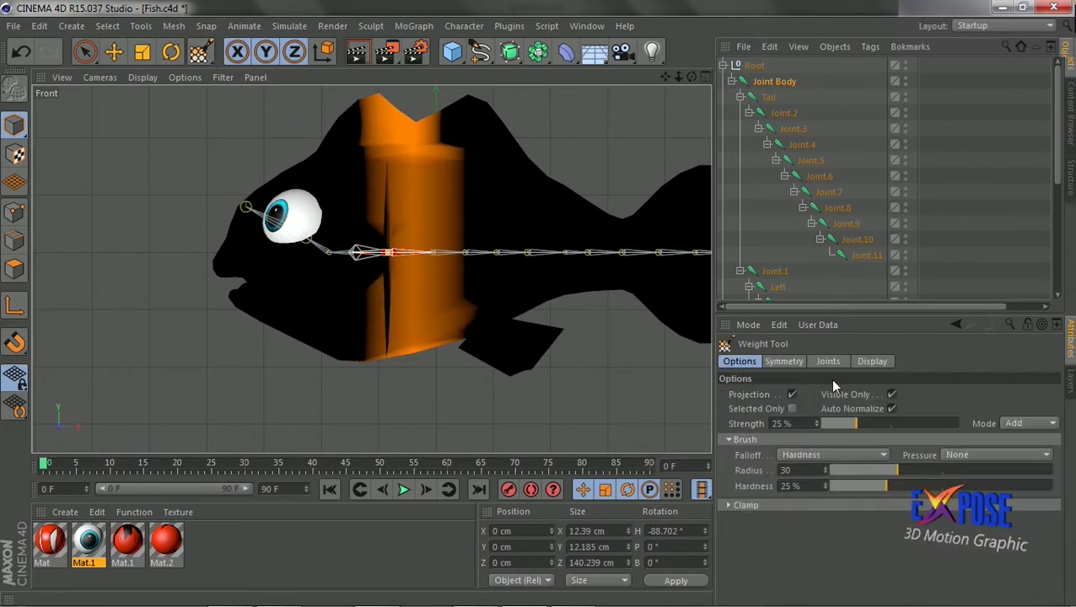
{"action": "left_click", "coordinate": [891, 395]}
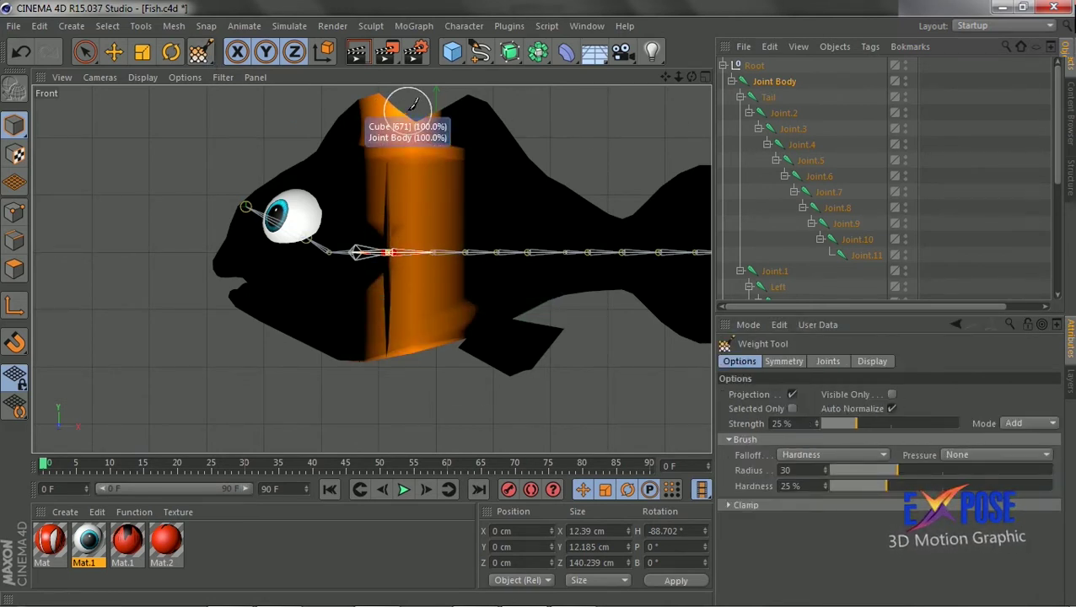
{"action": "left_click_drag", "start_coordinate": [408, 108], "coordinate": [413, 375]}
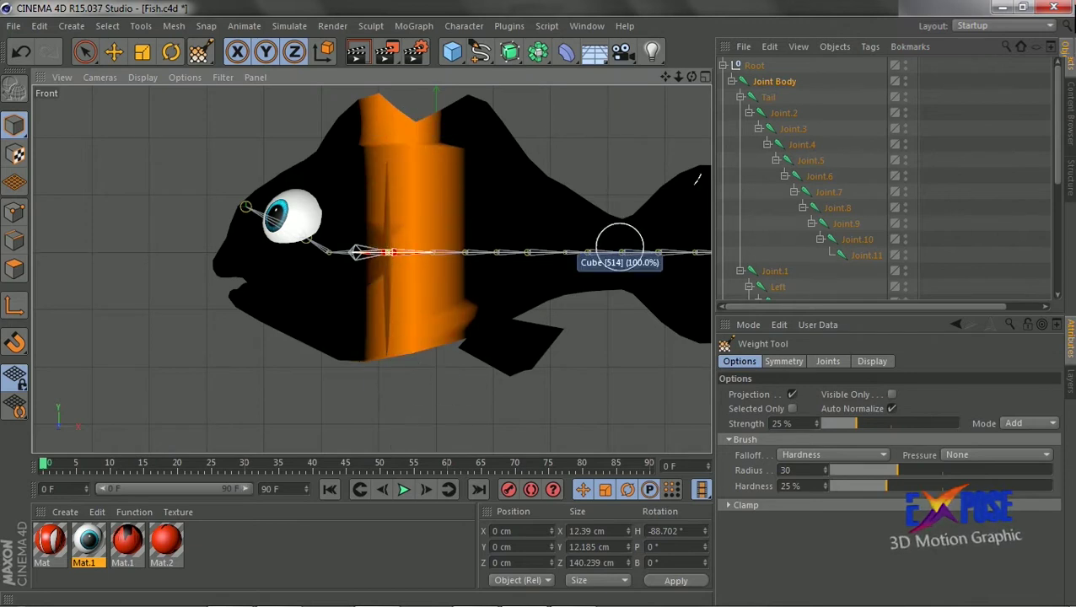
Paint Tail weights over the upper and lower tail fins.
{"action": "left_click", "coordinate": [769, 97]}
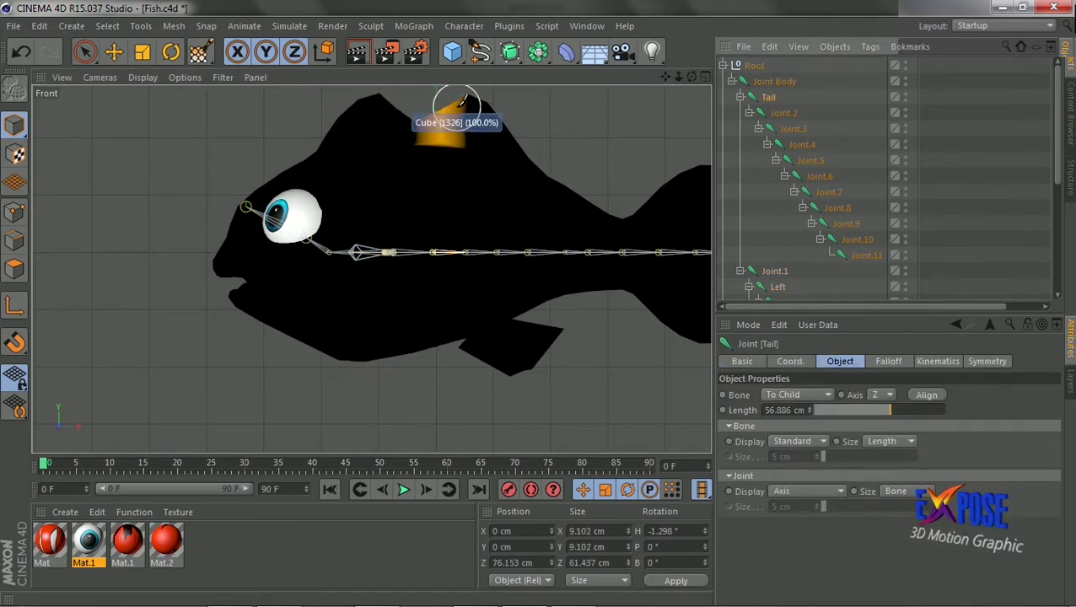
{"action": "mouse_move", "coordinate": [456, 106]}
{"action": "left_mouse_down"}
{"action": "mouse_move", "coordinate": [428, 102]}
{"action": "mouse_move", "coordinate": [447, 384]}
{"action": "mouse_move", "coordinate": [456, 139]}
{"action": "mouse_move", "coordinate": [451, 324]}
{"action": "mouse_move", "coordinate": [459, 301]}
{"action": "mouse_move", "coordinate": [449, 300]}
{"action": "mouse_move", "coordinate": [440, 108]}
{"action": "mouse_move", "coordinate": [458, 236]}
{"action": "mouse_move", "coordinate": [456, 312]}
{"action": "mouse_move", "coordinate": [440, 334]}
{"action": "mouse_move", "coordinate": [456, 355]}
{"action": "mouse_move", "coordinate": [456, 169]}
{"action": "left_mouse_up"}
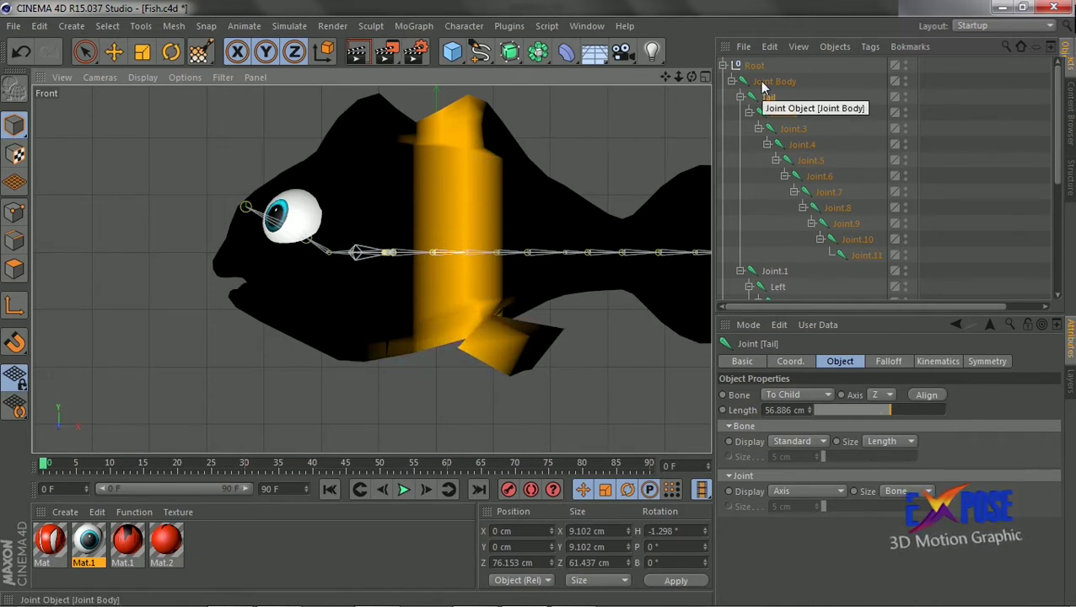
{"action": "mouse_move", "coordinate": [484, 353]}
{"action": "left_mouse_down"}
{"action": "mouse_move", "coordinate": [524, 340]}
{"action": "mouse_move", "coordinate": [533, 369]}
{"action": "left_mouse_up"}
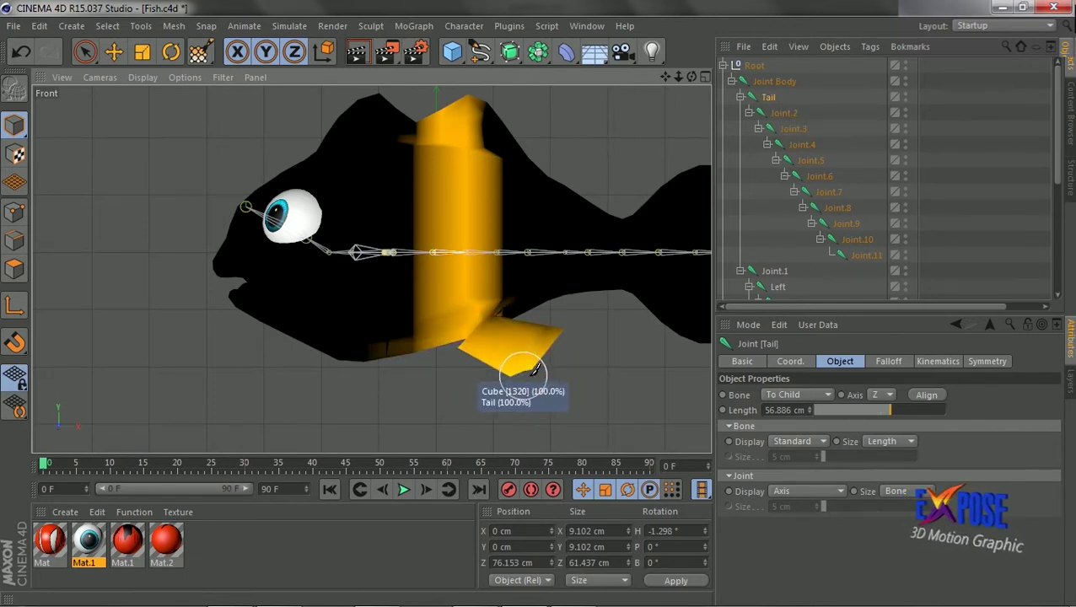
With brush radius 16, paint a Joint.2 band down the body, then check Joint.3 and Joint.4 weights.
{"action": "left_click", "coordinate": [783, 112]}
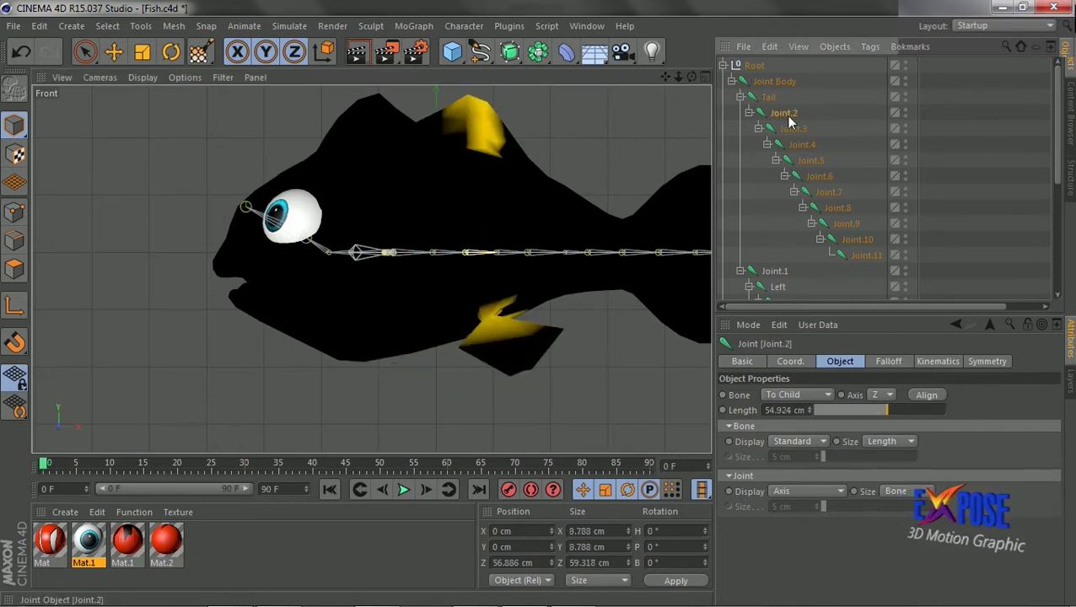
{"action": "left_click", "coordinate": [487, 143]}
{"action": "left_click", "coordinate": [202, 53]}
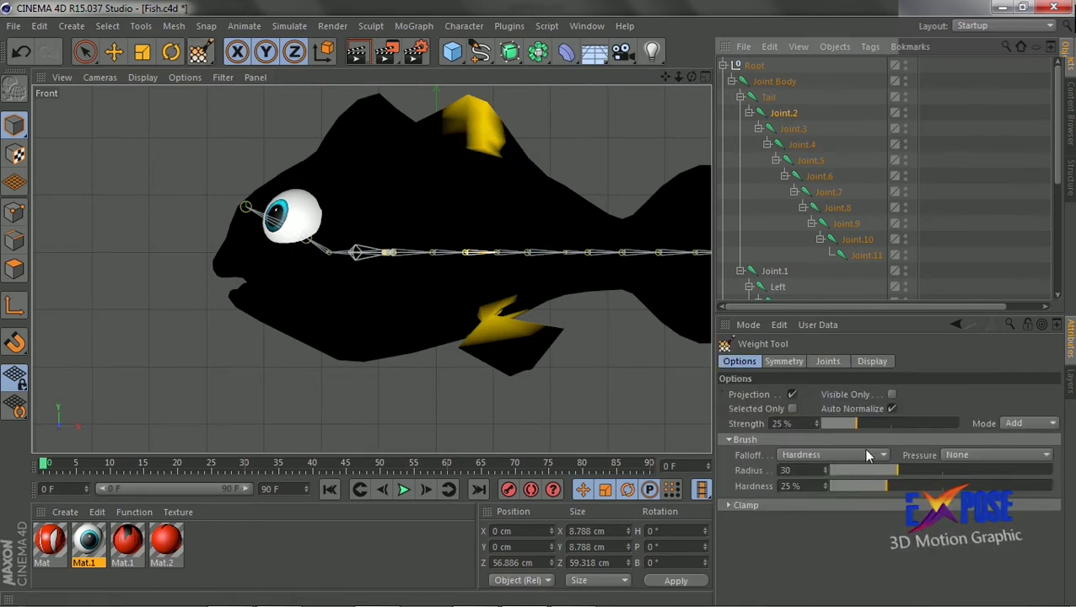
{"action": "left_click", "coordinate": [864, 469]}
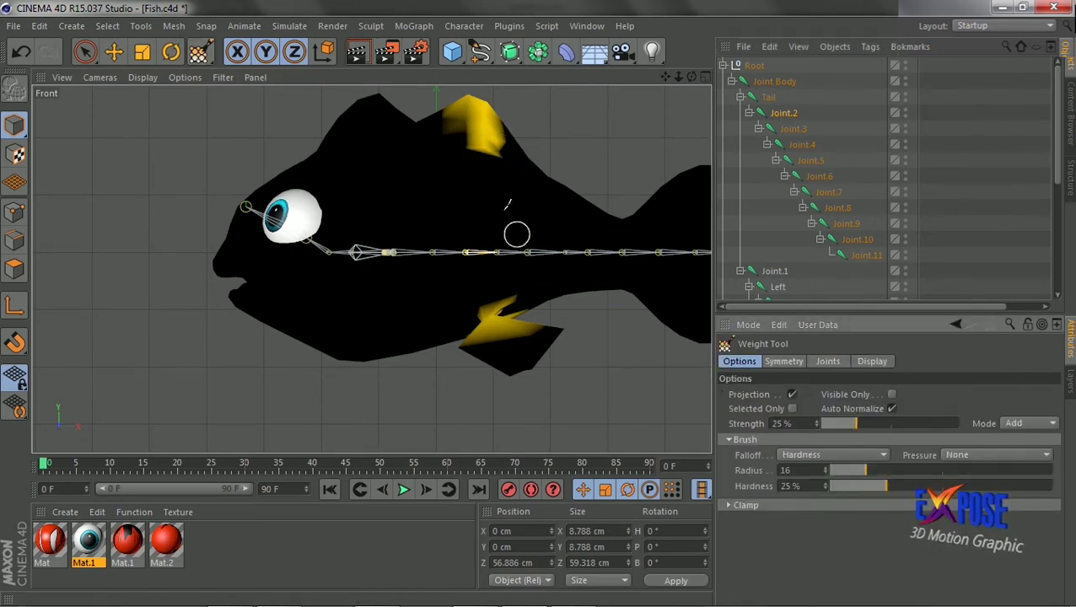
{"action": "left_click_drag", "start_coordinate": [490, 163], "coordinate": [481, 161]}
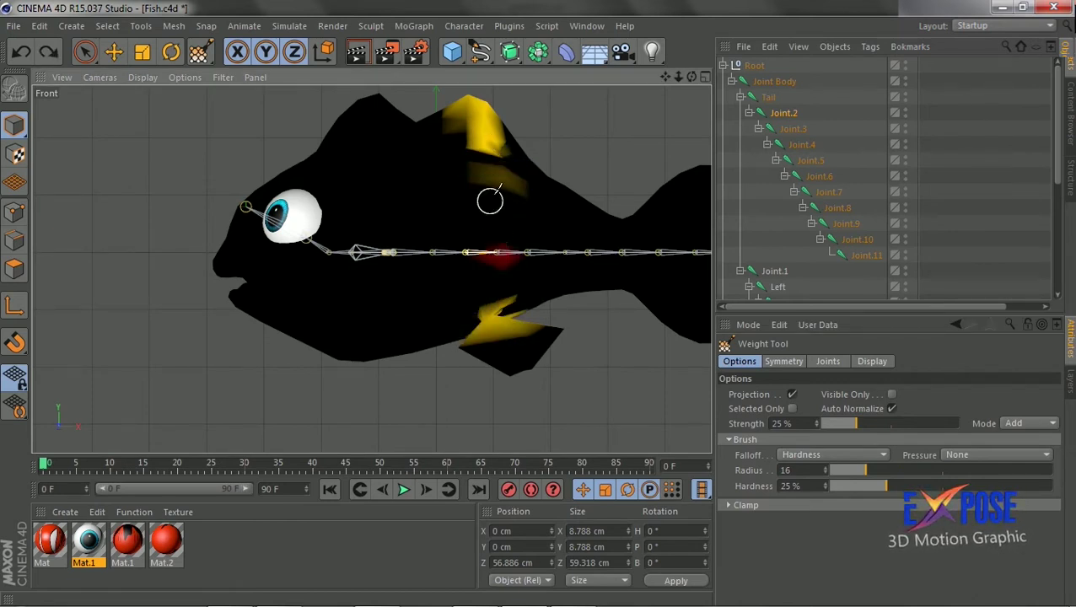
{"action": "left_click_drag", "start_coordinate": [488, 199], "coordinate": [493, 292]}
{"action": "mouse_move", "coordinate": [487, 198]}
{"action": "left_mouse_down"}
{"action": "mouse_move", "coordinate": [500, 216]}
{"action": "mouse_move", "coordinate": [492, 192]}
{"action": "mouse_move", "coordinate": [496, 300]}
{"action": "left_mouse_up"}
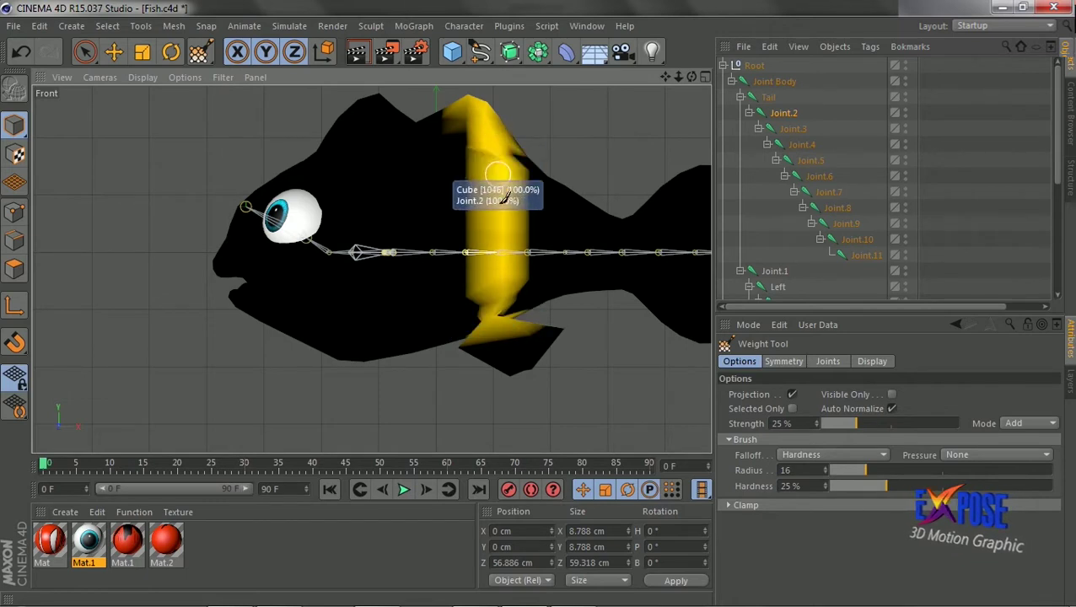
{"action": "left_click", "coordinate": [792, 128]}
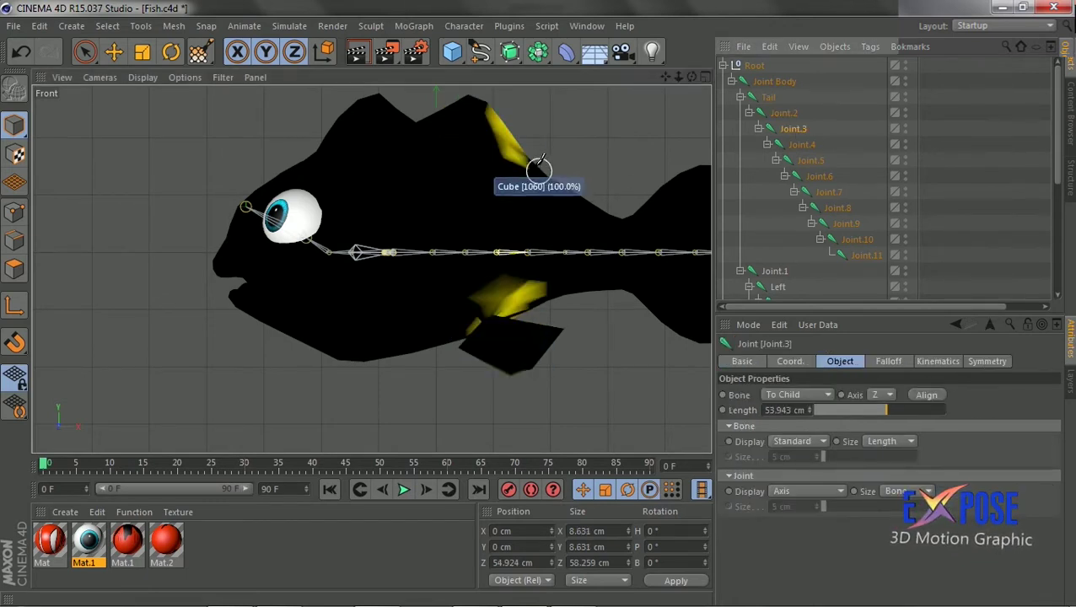
{"action": "left_click", "coordinate": [797, 145]}
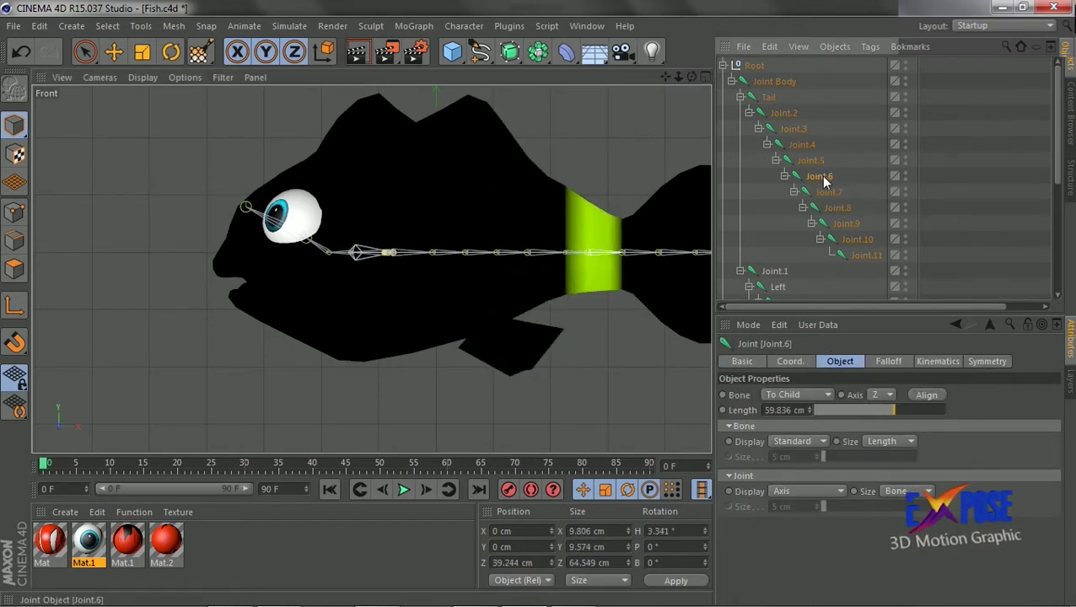
Add an IK tag to the Tail joint.
{"action": "left_click", "coordinate": [706, 77]}
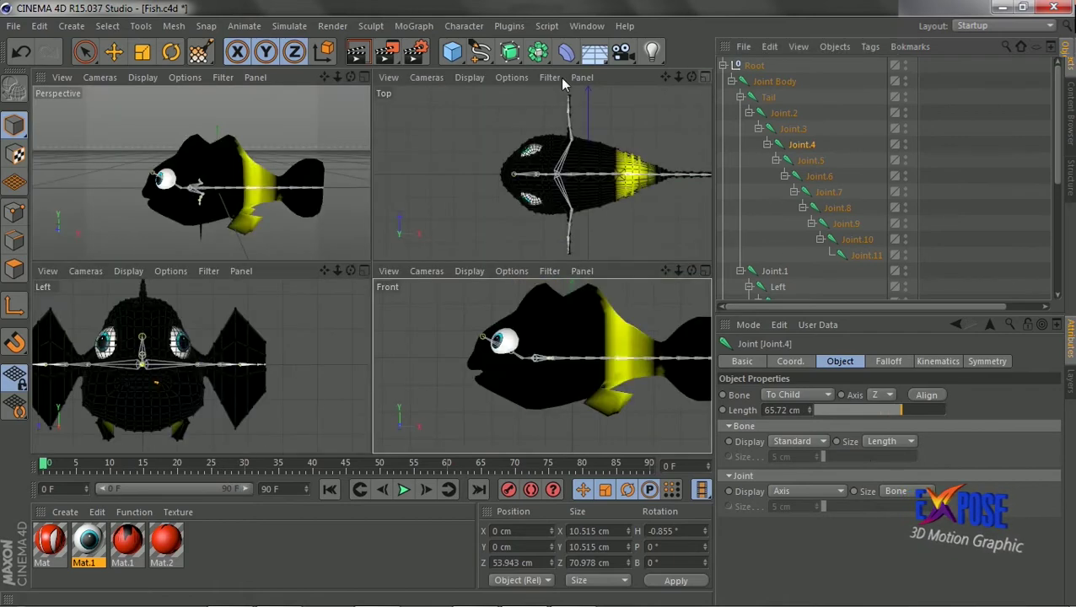
{"action": "left_click", "coordinate": [364, 79]}
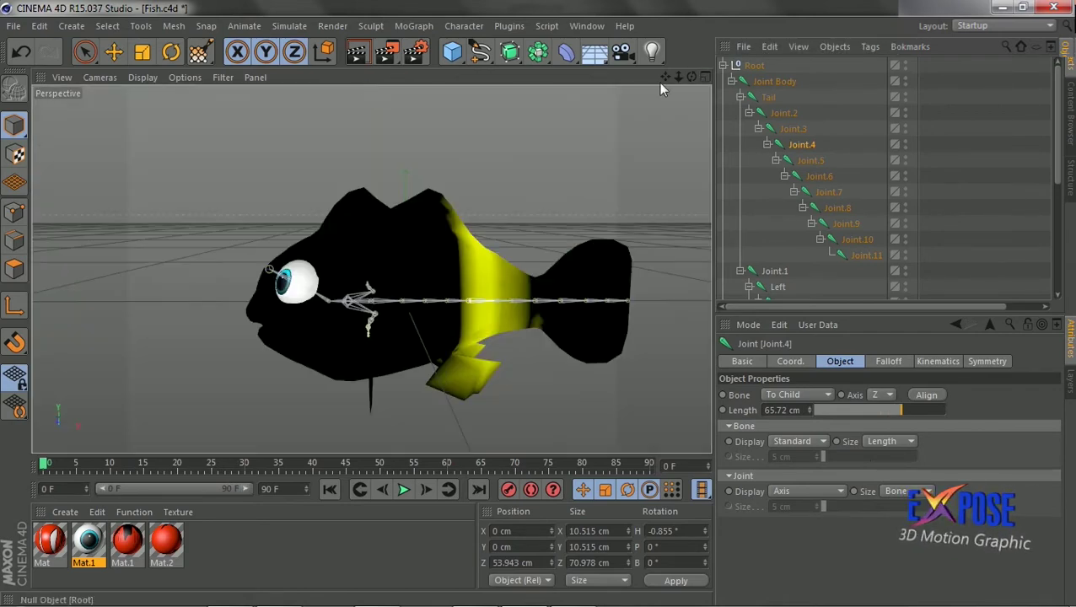
{"action": "left_click", "coordinate": [171, 52]}
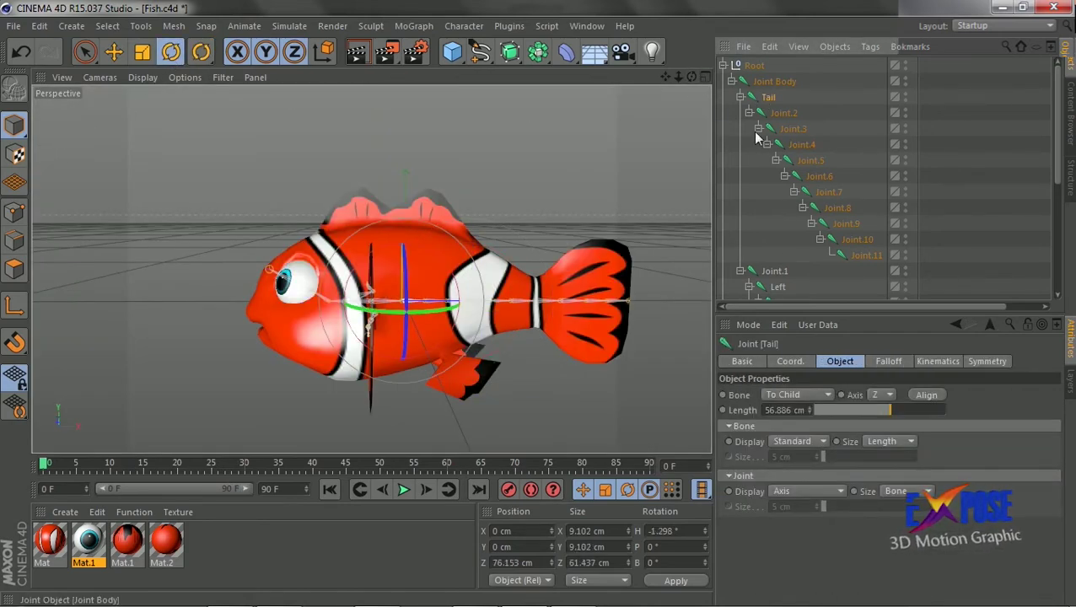
{"action": "right_click", "coordinate": [770, 100]}
{"action": "mouse_move", "coordinate": [821, 52]}
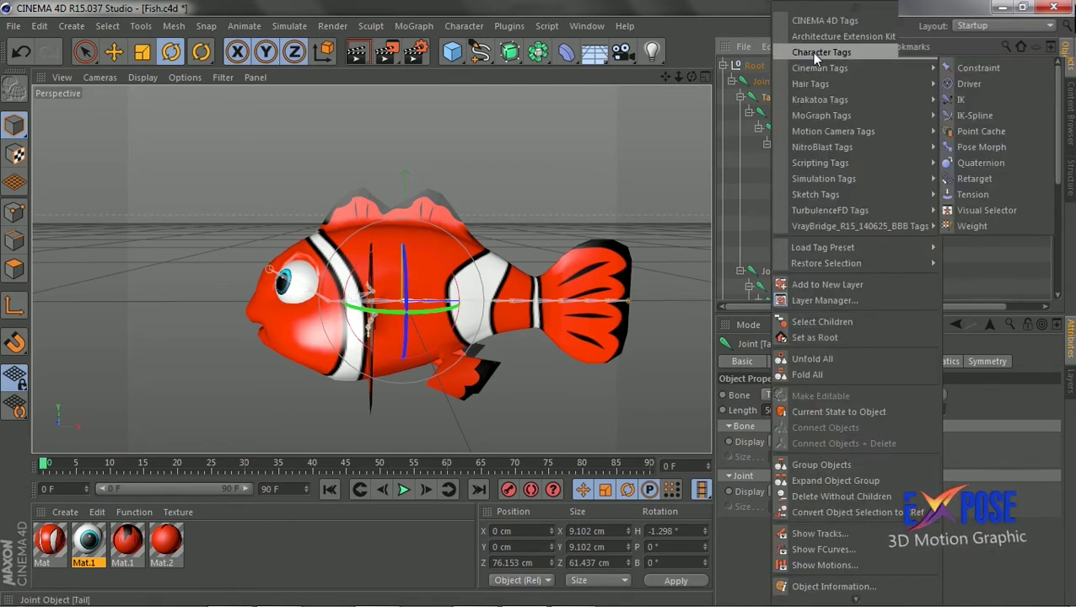
{"action": "left_click", "coordinate": [962, 99]}
Set Joint.11 as the IK tag's End and enable its Dynamics.
{"action": "left_click", "coordinate": [788, 361]}
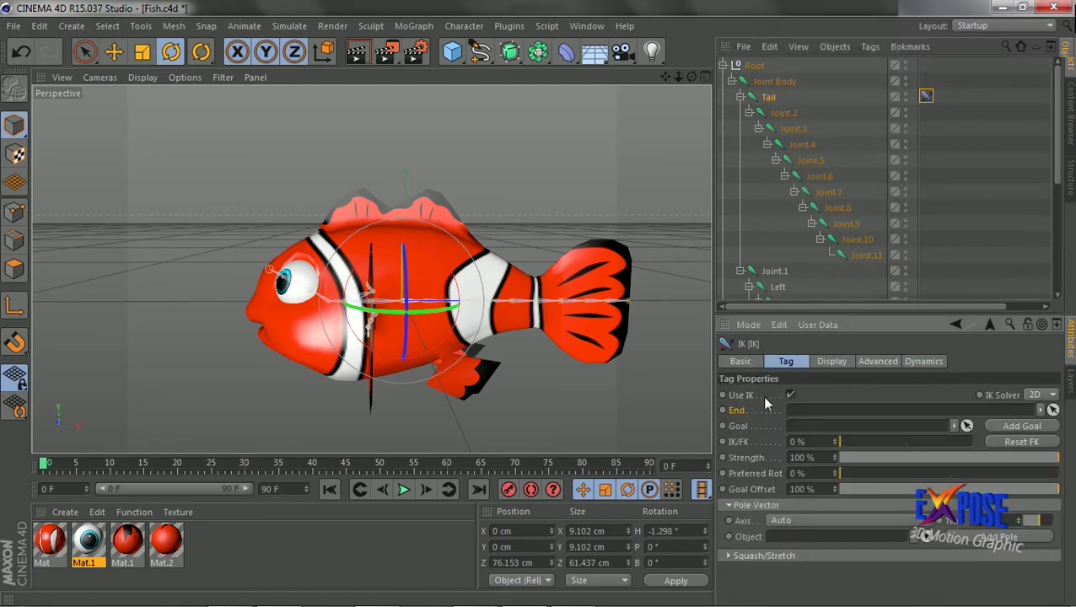
{"action": "left_click", "coordinate": [862, 256]}
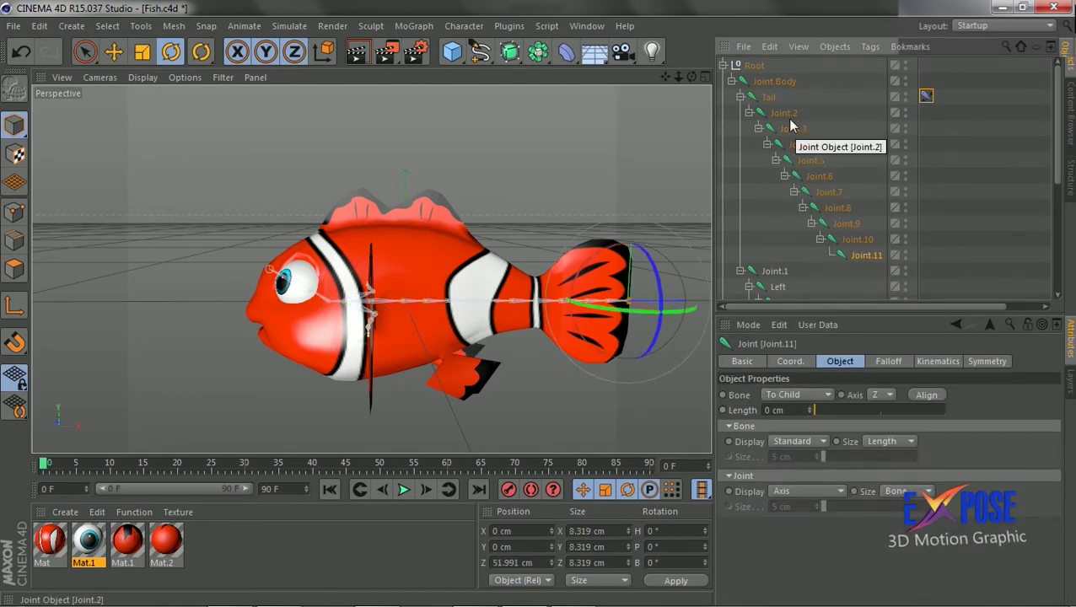
{"action": "left_click", "coordinate": [767, 99]}
{"action": "left_click", "coordinate": [925, 97]}
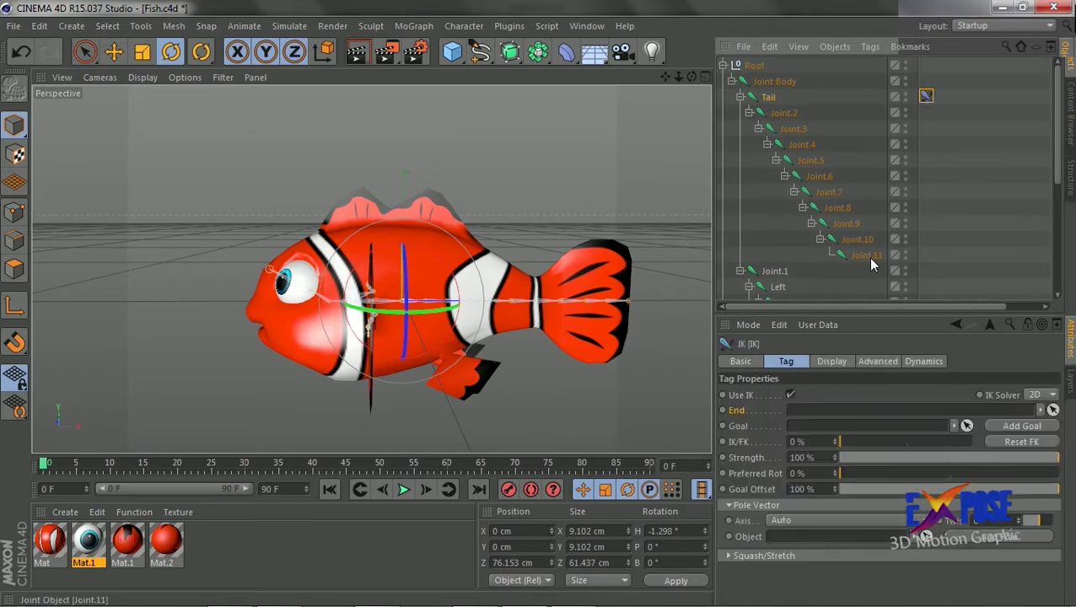
{"action": "left_click_drag", "start_coordinate": [866, 254], "coordinate": [854, 396]}
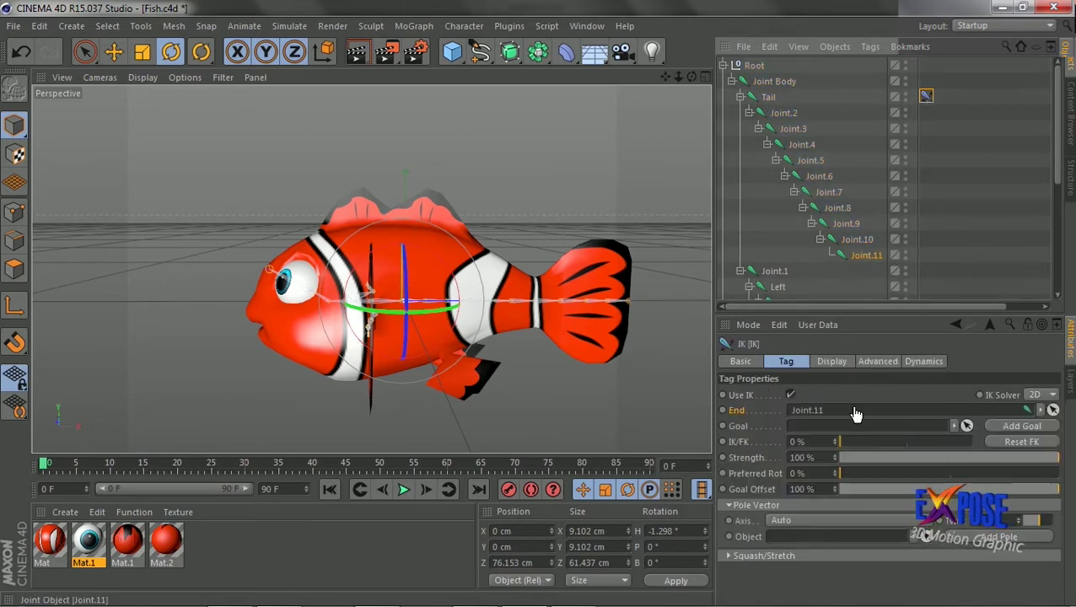
{"action": "left_click", "coordinate": [919, 361]}
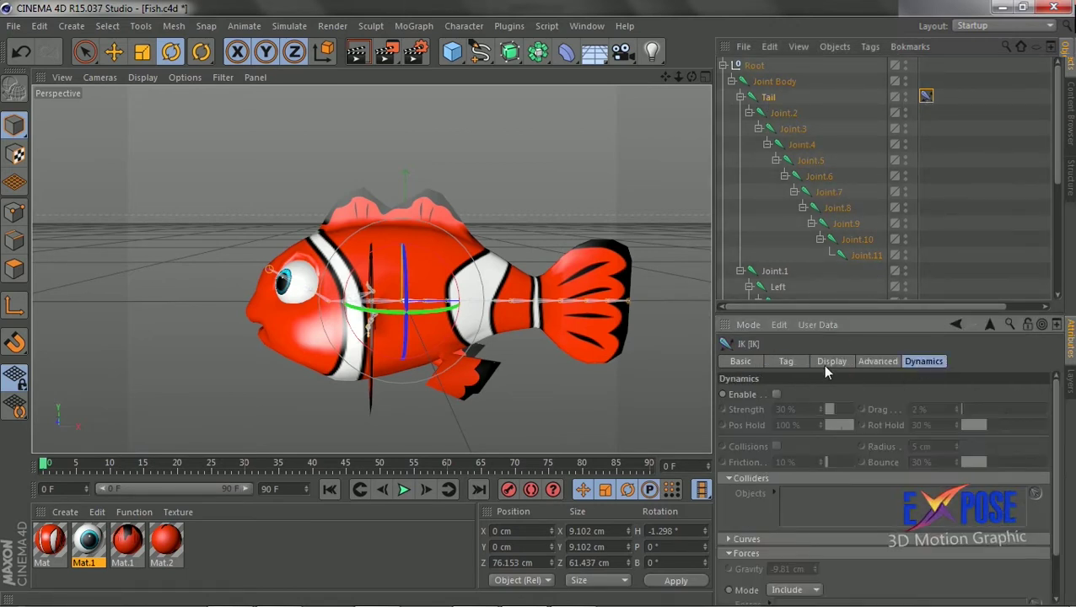
{"action": "left_click", "coordinate": [776, 394]}
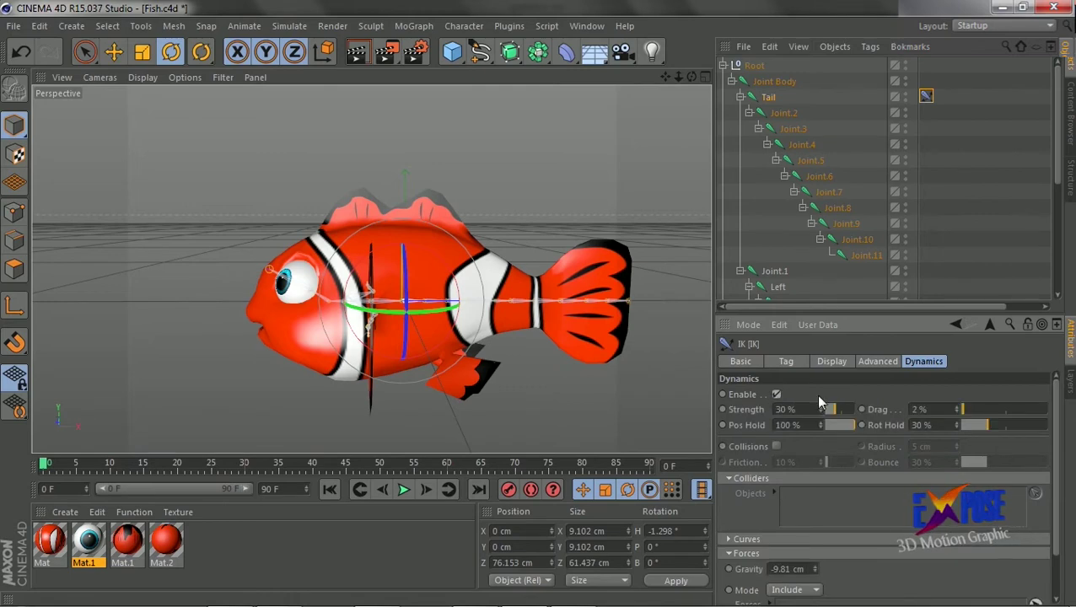
Play the timeline to preview the tail's IK dynamics.
{"action": "left_click", "coordinate": [403, 489]}
{"action": "left_click_drag", "start_coordinate": [371, 270], "coordinate": [661, 102], "text": "alt"}
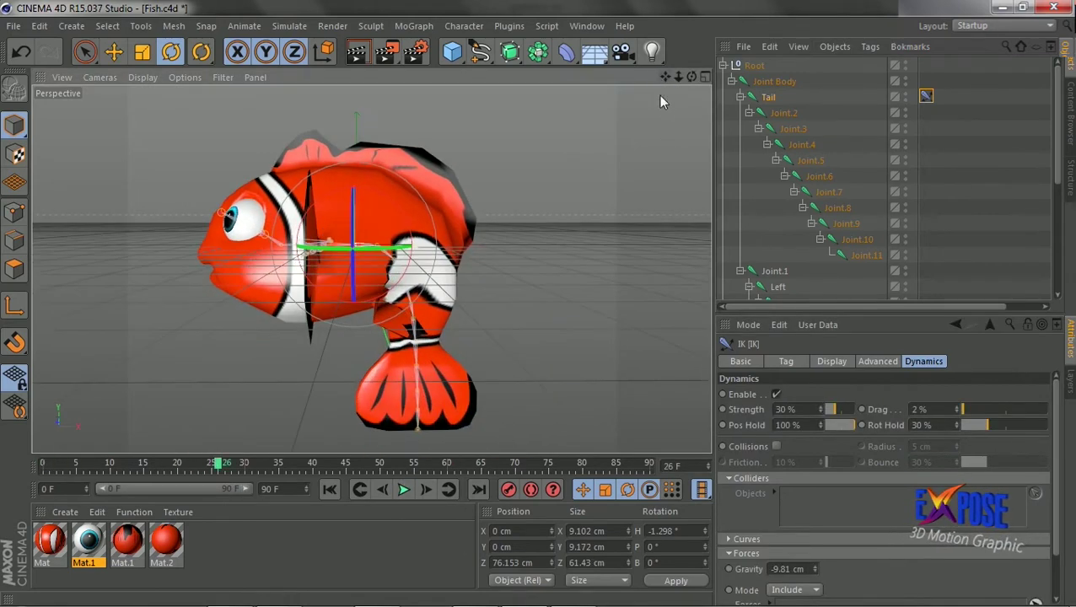
{"action": "left_click", "coordinate": [330, 489]}
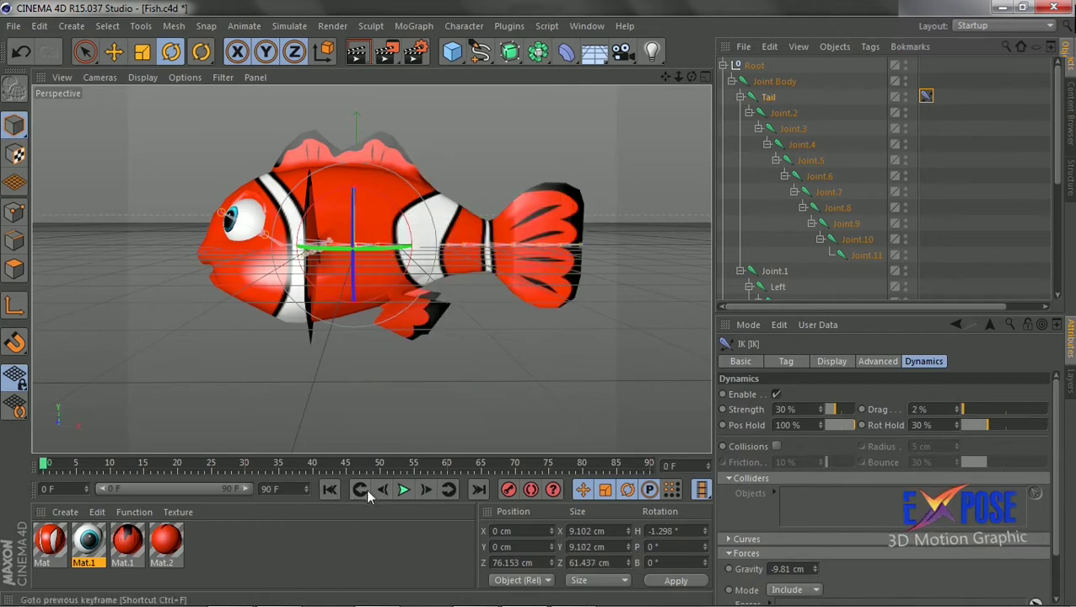
{"action": "left_click", "coordinate": [403, 489]}
{"action": "left_click", "coordinate": [405, 494]}
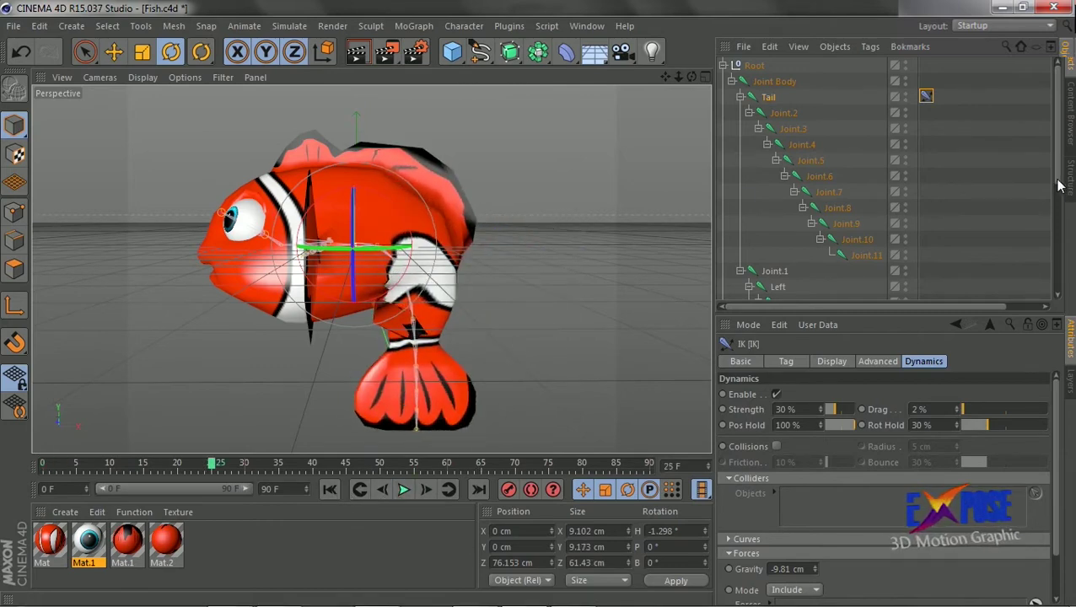
Re-enable Subdivision Surface smoothing and replay the animation.
{"action": "left_click_drag", "start_coordinate": [1057, 144], "coordinate": [1071, 303]}
{"action": "left_click", "coordinate": [910, 276]}
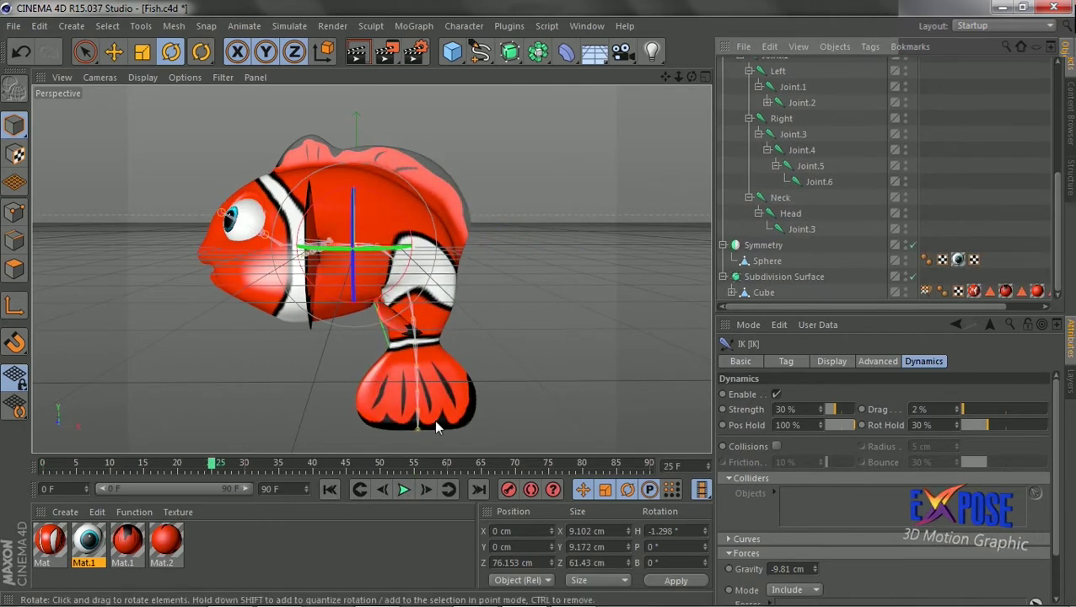
{"action": "left_click", "coordinate": [330, 489]}
{"action": "left_click", "coordinate": [403, 489]}
{"action": "left_click", "coordinate": [406, 493]}
Set IK dynamics Gravity to 0 cm, then replay and swing the joint to test the tail.
{"action": "scroll", "coordinate": [871, 216], "scroll_direction": "up", "scroll_amount": 5}
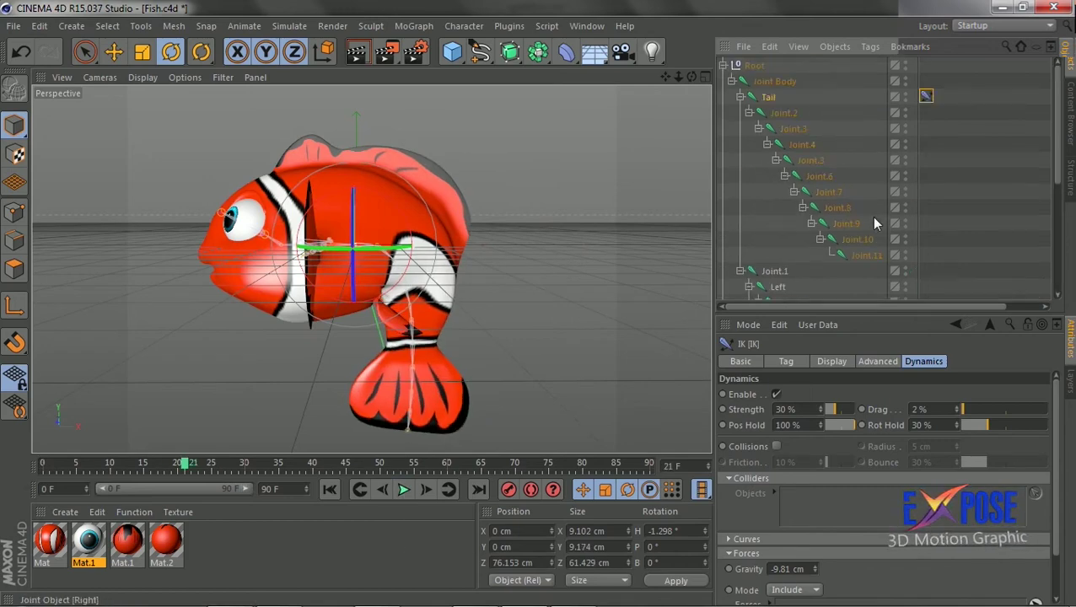
{"action": "type", "text": "0"}
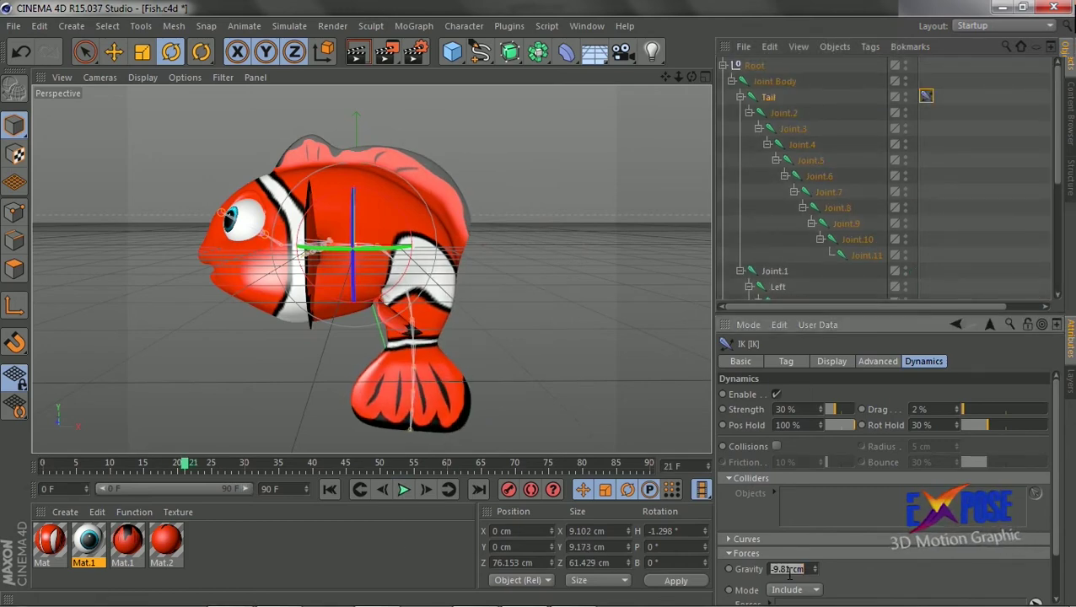
{"action": "key", "text": "Return"}
{"action": "left_click", "coordinate": [329, 489]}
{"action": "left_click_drag", "start_coordinate": [371, 278], "coordinate": [445, 427], "text": "alt"}
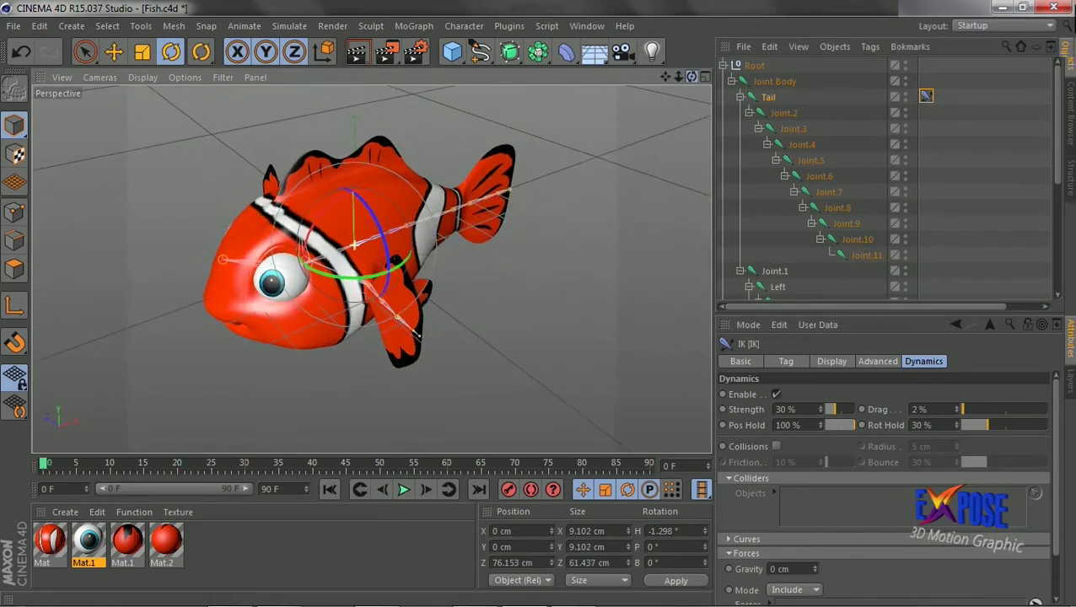
{"action": "left_click", "coordinate": [403, 489]}
{"action": "left_click", "coordinate": [330, 489]}
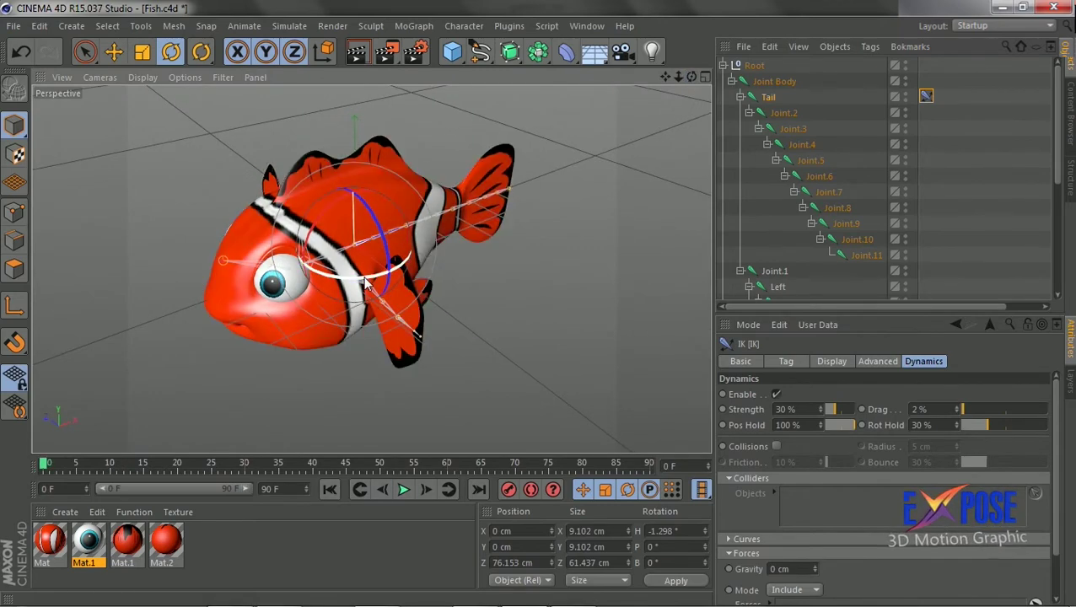
{"action": "mouse_move", "coordinate": [362, 278]}
{"action": "left_mouse_down"}
{"action": "mouse_move", "coordinate": [253, 353]}
{"action": "mouse_move", "coordinate": [303, 363]}
{"action": "left_mouse_up"}
{"action": "left_click_drag", "start_coordinate": [363, 280], "coordinate": [358, 365]}
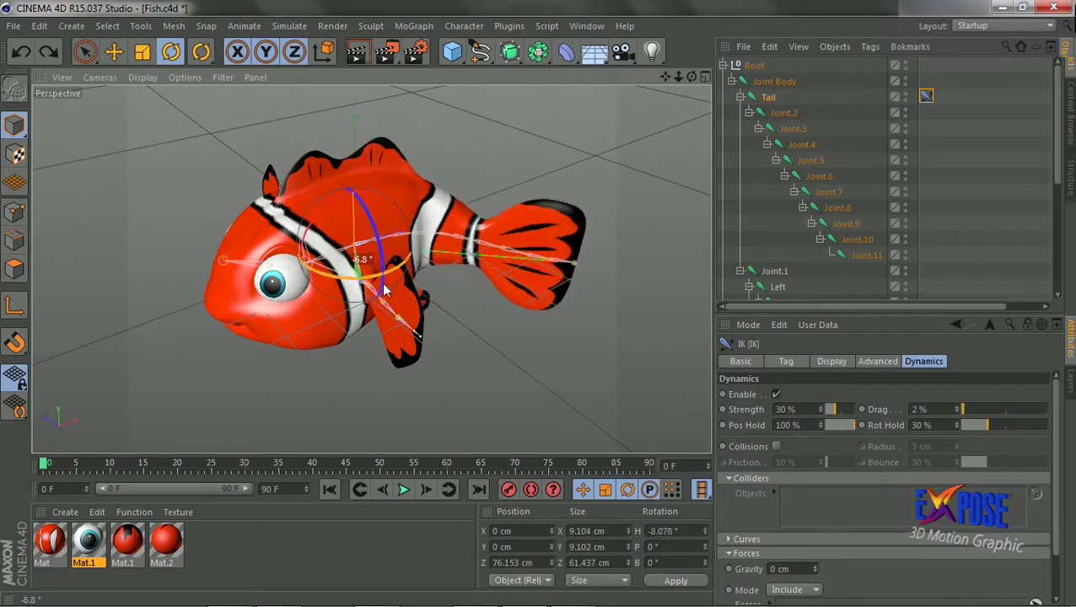
Select the Neck joint and turn off the Subdivision Surface smoothing on the fish.
{"action": "left_click", "coordinate": [358, 365]}
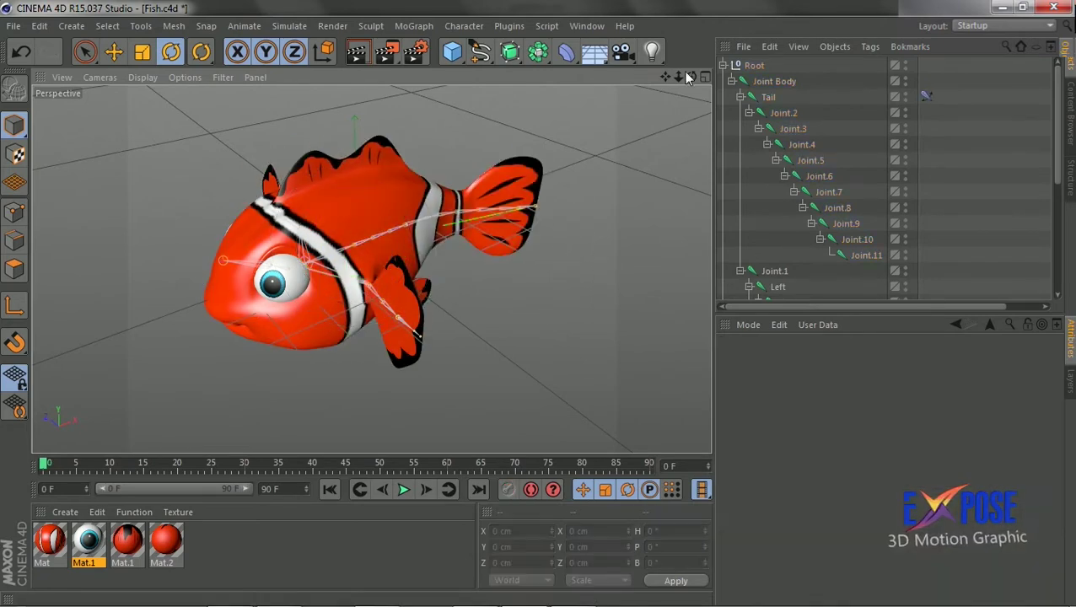
{"action": "mouse_move", "coordinate": [358, 365]}
{"action": "left_mouse_down", "text": "alt"}
{"action": "mouse_move", "coordinate": [358, 244]}
{"action": "mouse_move", "coordinate": [397, 246]}
{"action": "left_mouse_up", "text": "alt"}
{"action": "scroll", "coordinate": [808, 222], "scroll_direction": "down", "scroll_amount": 5}
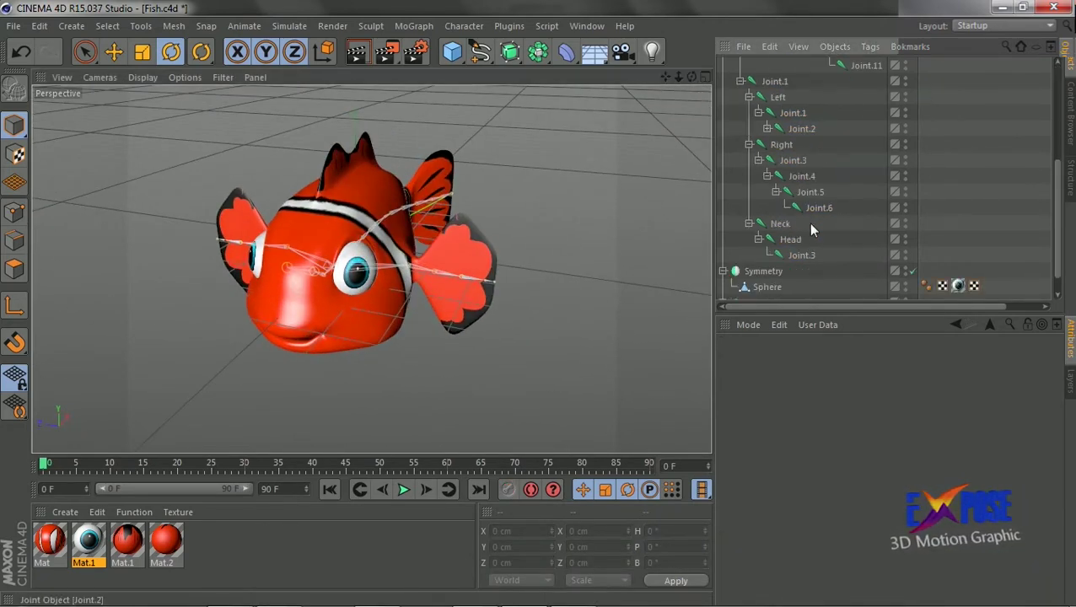
{"action": "left_click", "coordinate": [807, 222]}
{"action": "left_click_drag", "start_coordinate": [210, 57], "coordinate": [230, 102]}
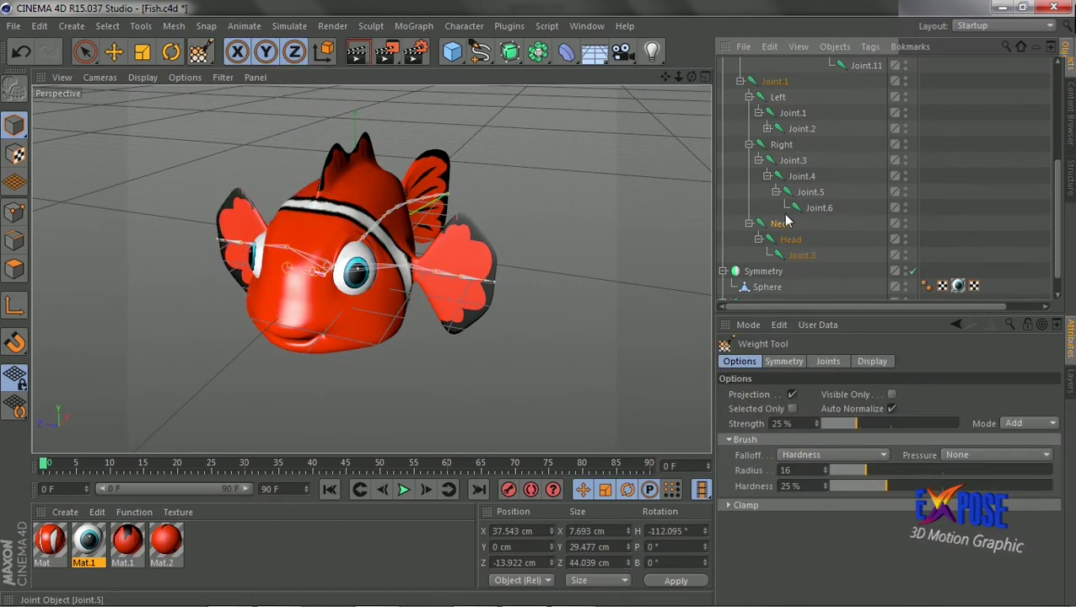
{"action": "scroll", "coordinate": [858, 216], "scroll_direction": "down", "scroll_amount": 2}
{"action": "left_click", "coordinate": [912, 276]}
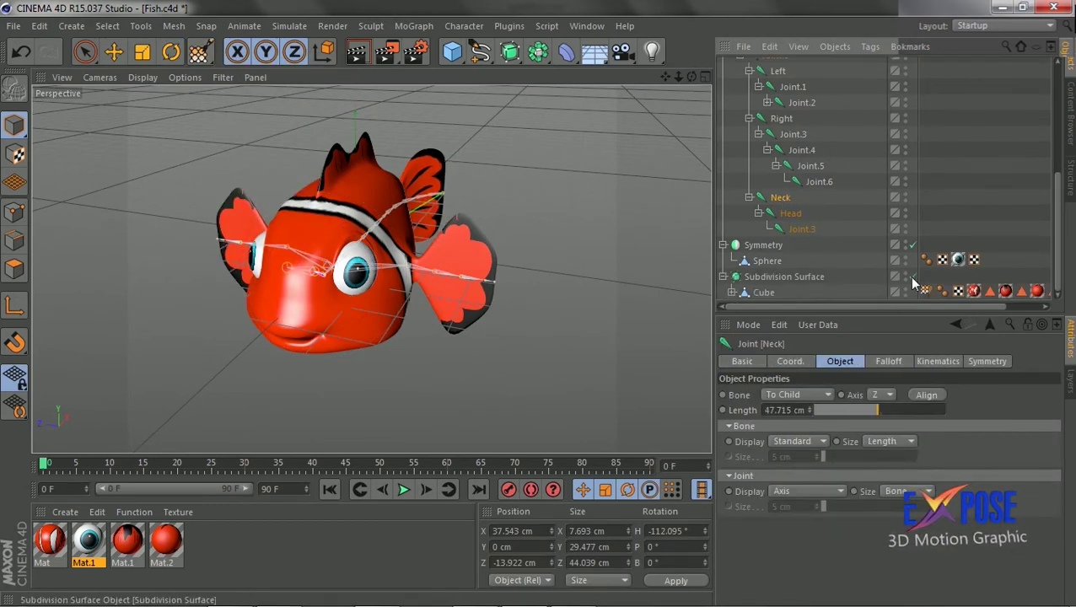
Paint Neck weight over the face and cheek, erasing it from the top fin.
{"action": "left_click_drag", "start_coordinate": [690, 77], "coordinate": [690, 81]}
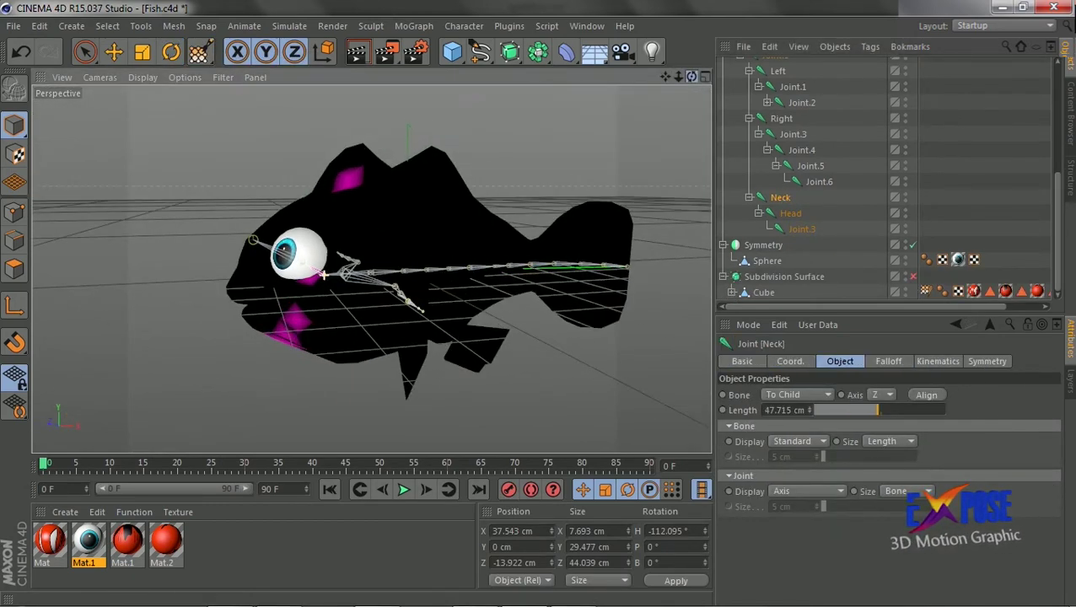
{"action": "mouse_move", "coordinate": [345, 169]}
{"action": "left_mouse_down"}
{"action": "mouse_move", "coordinate": [343, 181]}
{"action": "mouse_move", "coordinate": [348, 160]}
{"action": "mouse_move", "coordinate": [363, 179]}
{"action": "left_mouse_up"}
{"action": "left_click_drag", "start_coordinate": [690, 80], "coordinate": [623, 110]}
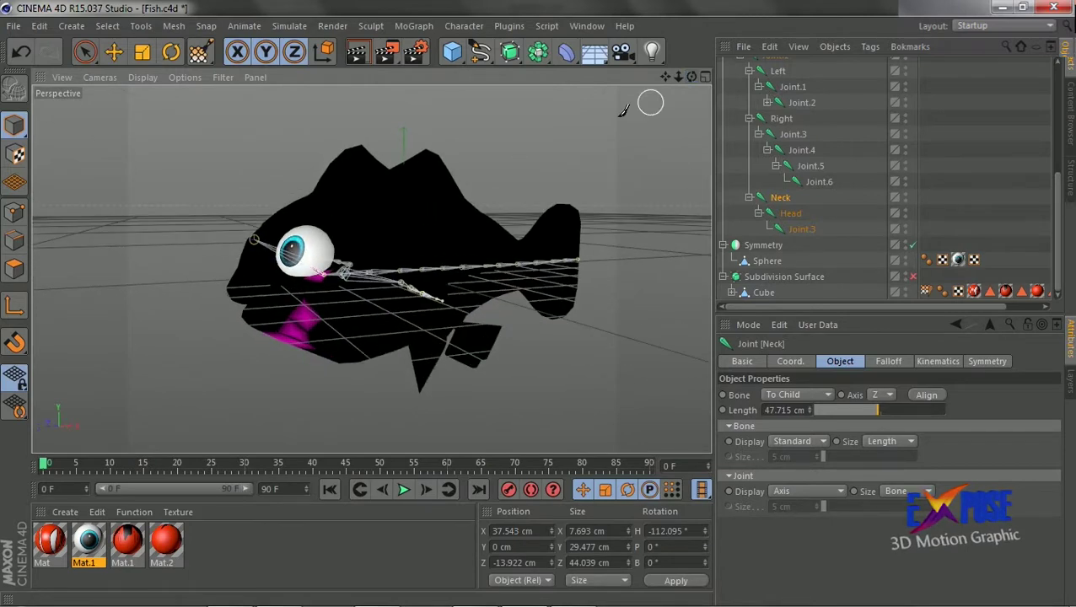
{"action": "left_click_drag", "start_coordinate": [683, 65], "coordinate": [683, 84]}
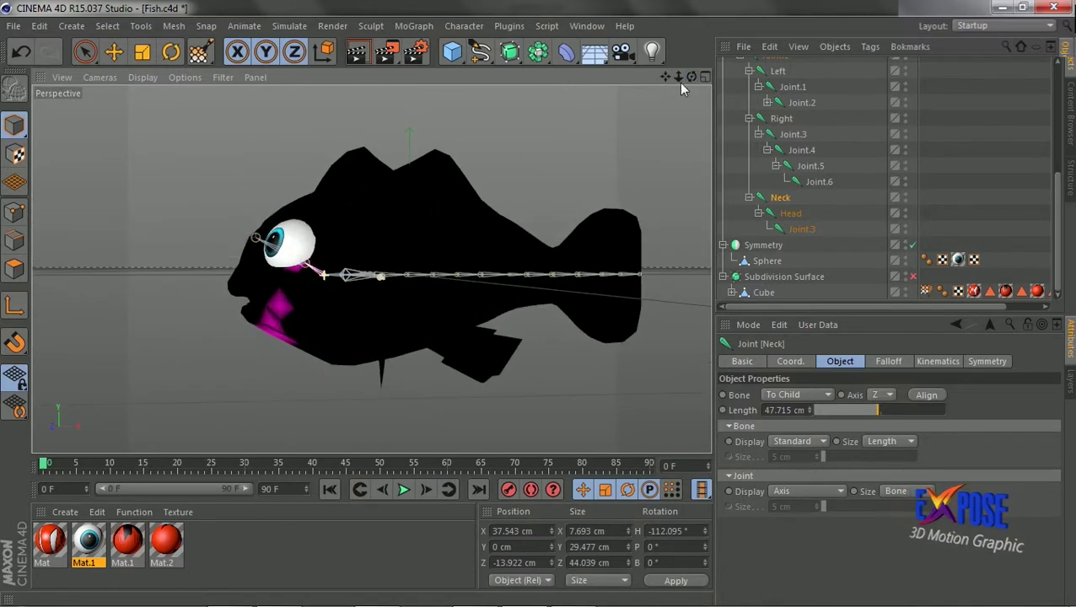
{"action": "mouse_move", "coordinate": [299, 195]}
{"action": "left_mouse_down"}
{"action": "mouse_move", "coordinate": [281, 307]}
{"action": "mouse_move", "coordinate": [284, 257]}
{"action": "mouse_move", "coordinate": [283, 274]}
{"action": "mouse_move", "coordinate": [301, 226]}
{"action": "mouse_move", "coordinate": [283, 244]}
{"action": "mouse_move", "coordinate": [288, 226]}
{"action": "mouse_move", "coordinate": [313, 216]}
{"action": "mouse_move", "coordinate": [319, 374]}
{"action": "left_mouse_up"}
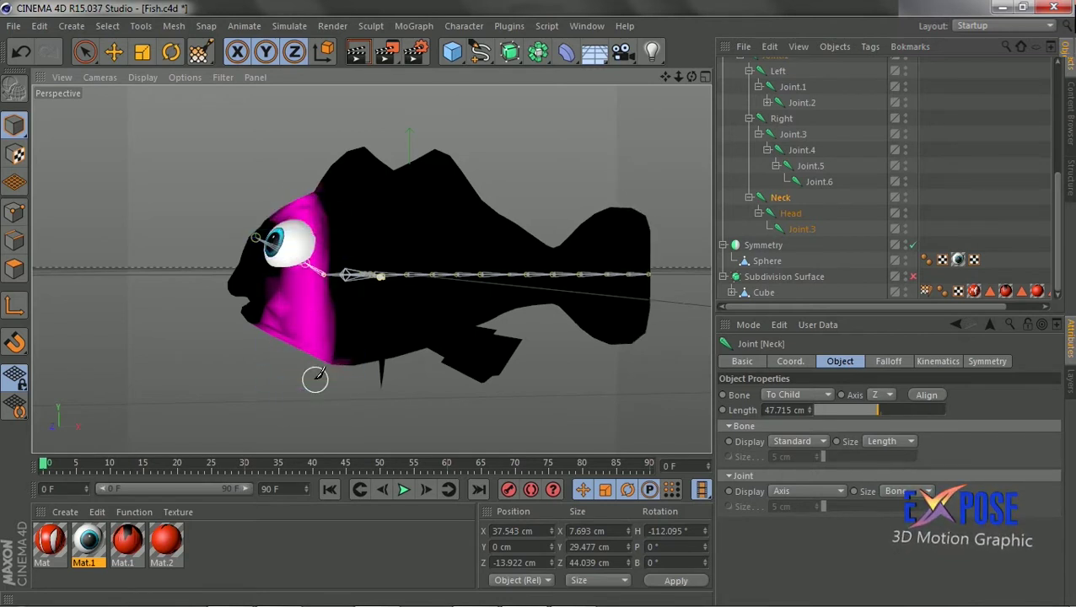
Paint Head weight over the lower jaw and cheek, erasing it from the top of the head.
{"action": "left_click", "coordinate": [792, 215]}
{"action": "mouse_move", "coordinate": [261, 246]}
{"action": "left_mouse_down"}
{"action": "mouse_move", "coordinate": [269, 324]}
{"action": "mouse_move", "coordinate": [269, 307]}
{"action": "left_mouse_up"}
{"action": "mouse_move", "coordinate": [365, 173]}
{"action": "left_mouse_down", "text": "ctrl"}
{"action": "mouse_move", "coordinate": [337, 211]}
{"action": "mouse_move", "coordinate": [340, 243]}
{"action": "left_mouse_up", "text": "ctrl"}
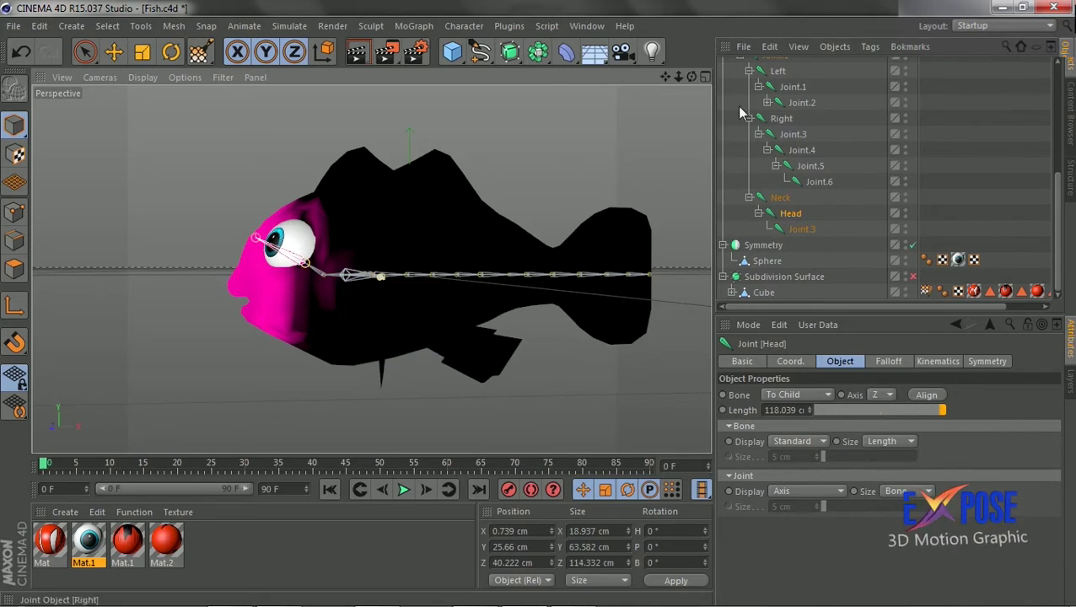
{"action": "left_click_drag", "start_coordinate": [607, 126], "coordinate": [542, 139], "text": "alt"}
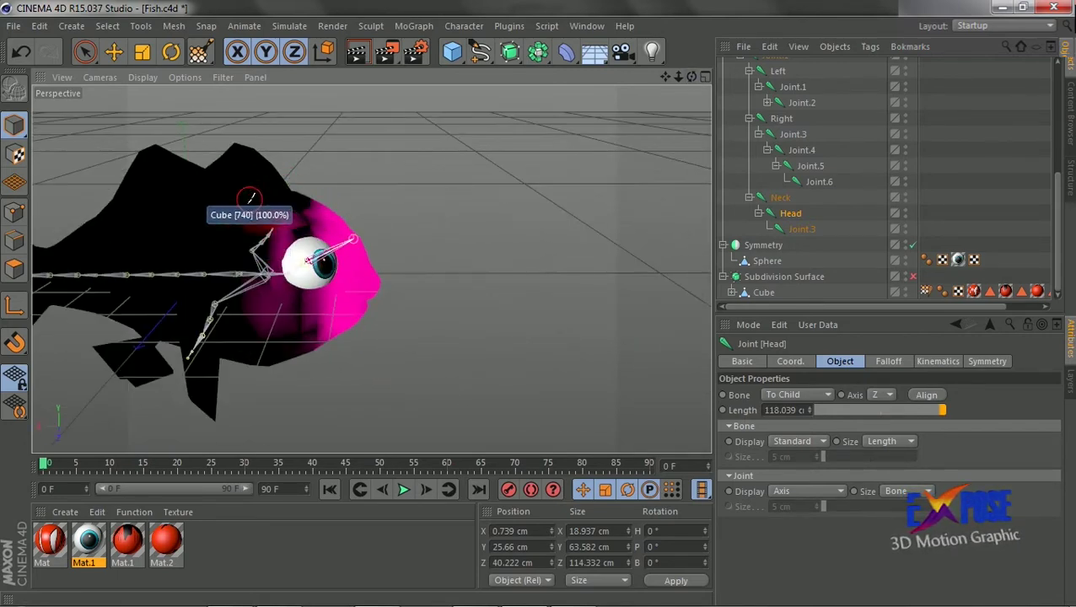
With Neck and Head both selected, extend the head weight further back over the cheek.
{"action": "left_click", "coordinate": [780, 198], "text": "ctrl"}
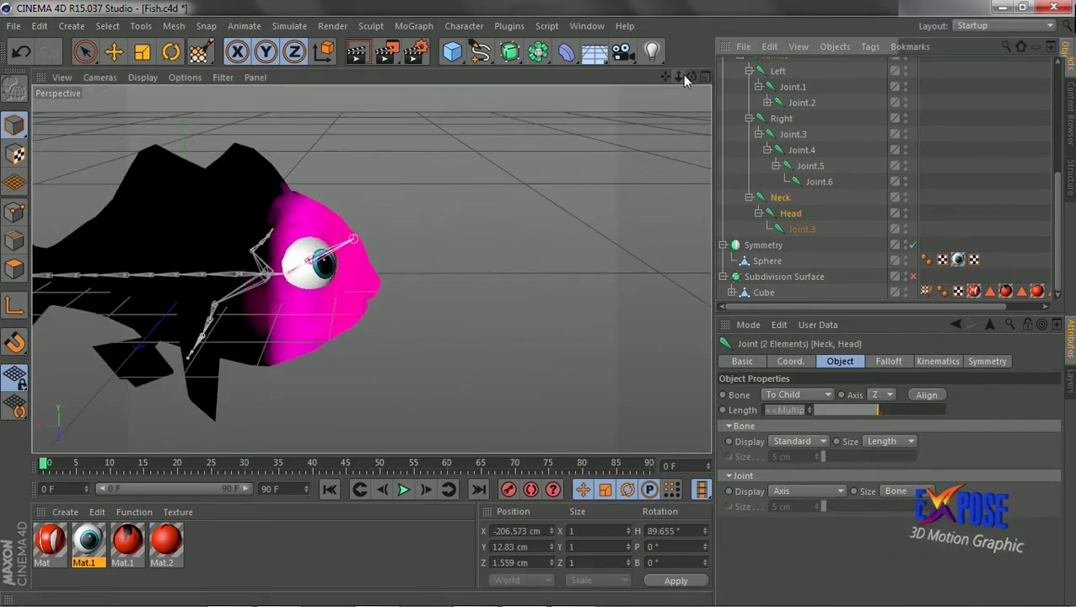
{"action": "left_click_drag", "start_coordinate": [685, 79], "coordinate": [268, 187]}
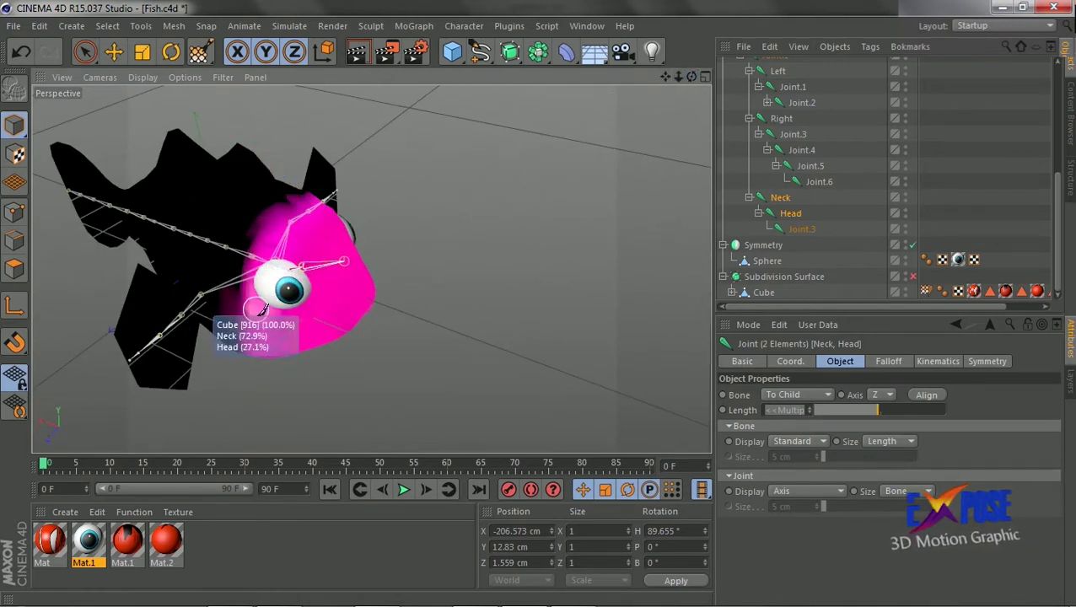
{"action": "left_click_drag", "start_coordinate": [553, 117], "coordinate": [641, 152], "text": "alt"}
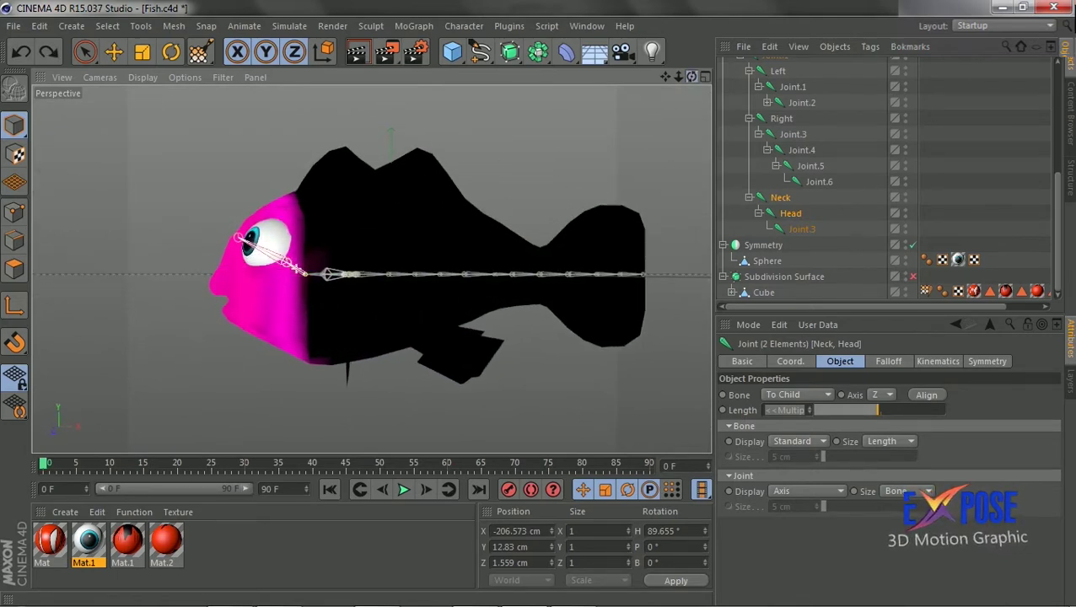
{"action": "left_click_drag", "start_coordinate": [312, 249], "coordinate": [316, 282]}
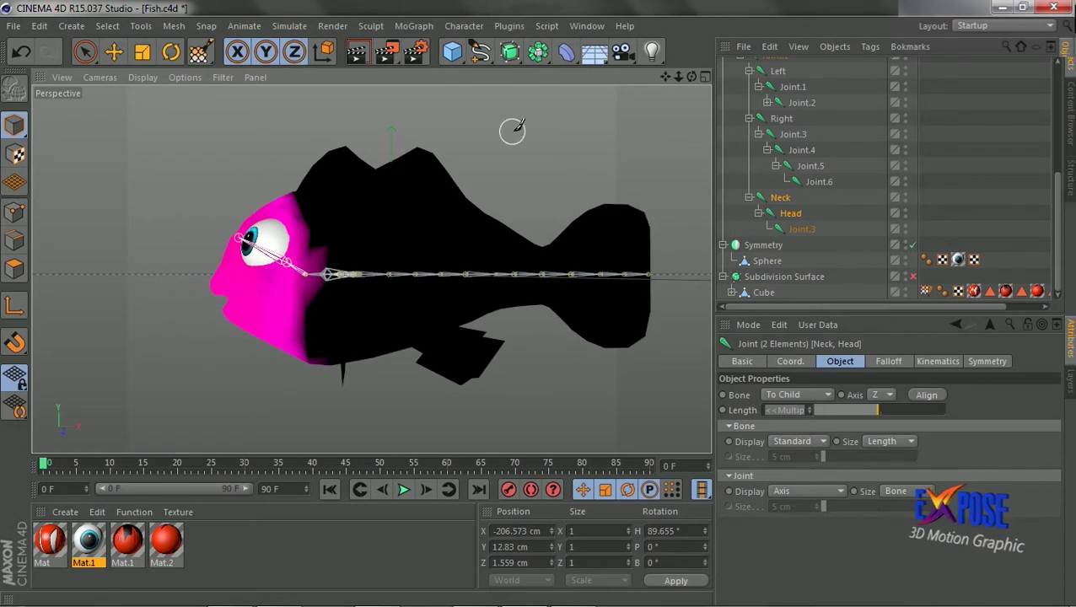
{"action": "scroll", "coordinate": [781, 127], "scroll_direction": "up", "scroll_amount": 3}
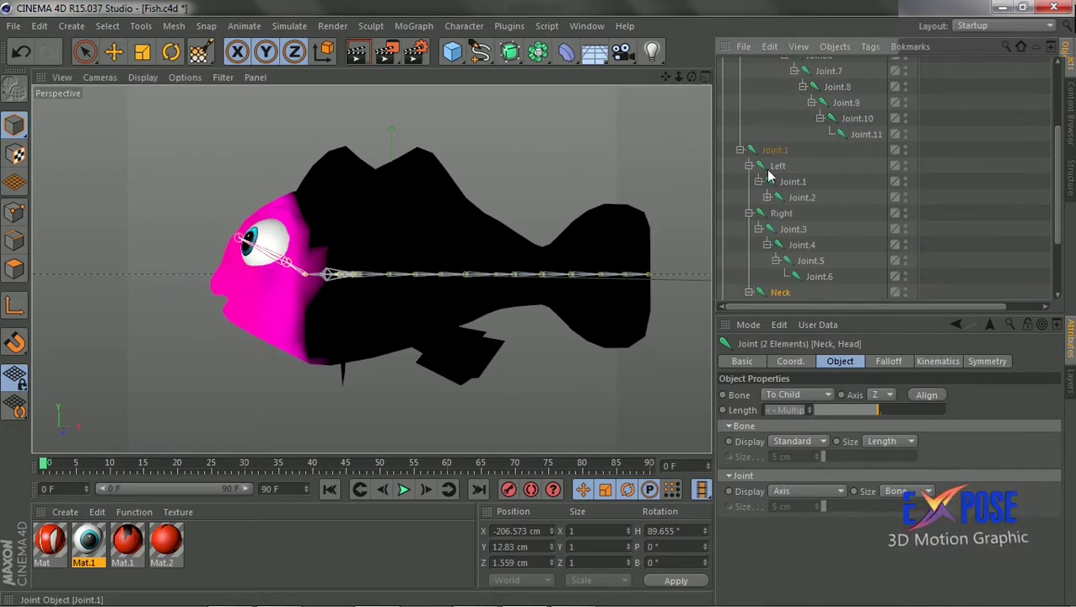
Erase Joint.1 weight from the mid-body stripe and paint it down into the belly.
{"action": "left_click", "coordinate": [776, 153]}
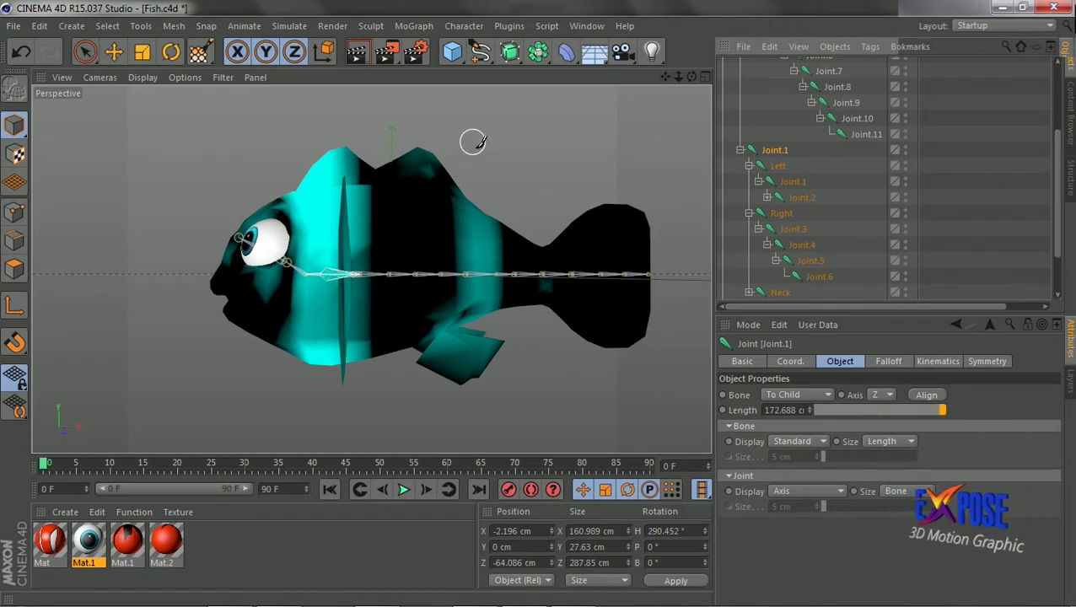
{"action": "mouse_move", "coordinate": [455, 140]}
{"action": "left_mouse_down"}
{"action": "mouse_move", "coordinate": [473, 321]}
{"action": "mouse_move", "coordinate": [447, 434]}
{"action": "mouse_move", "coordinate": [497, 325]}
{"action": "left_mouse_up"}
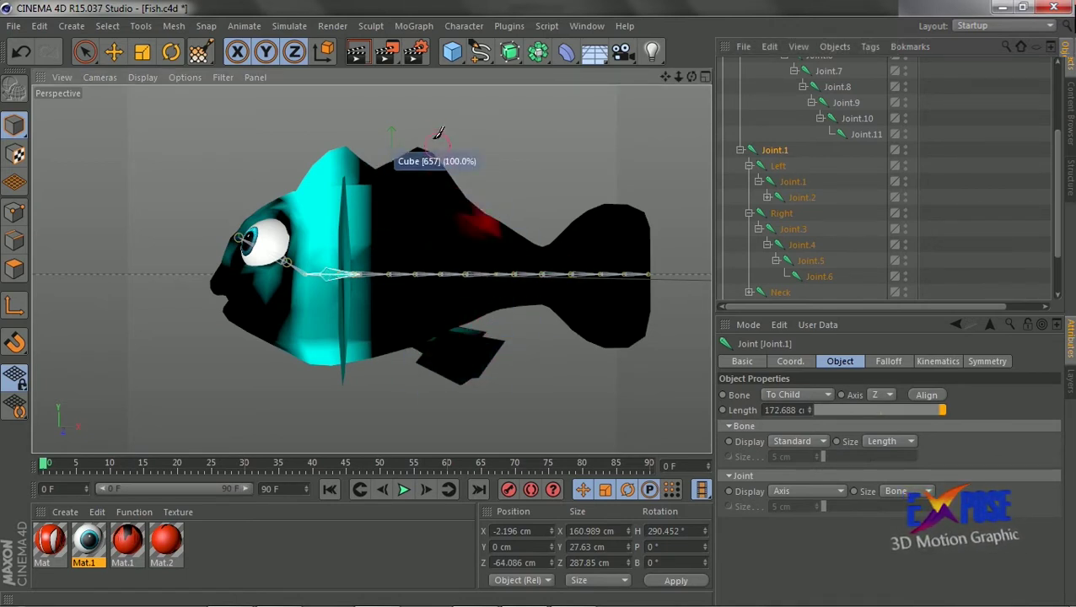
{"action": "left_click_drag", "start_coordinate": [691, 77], "coordinate": [548, 235]}
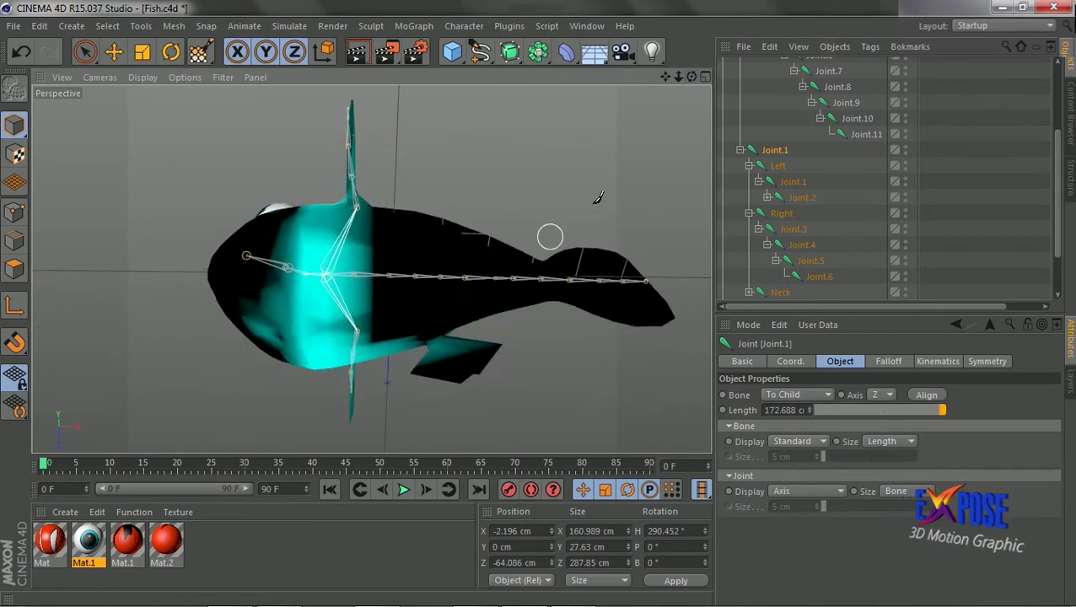
{"action": "mouse_move", "coordinate": [691, 76]}
{"action": "left_mouse_down"}
{"action": "mouse_move", "coordinate": [590, 211]}
{"action": "mouse_move", "coordinate": [621, 92]}
{"action": "left_mouse_up"}
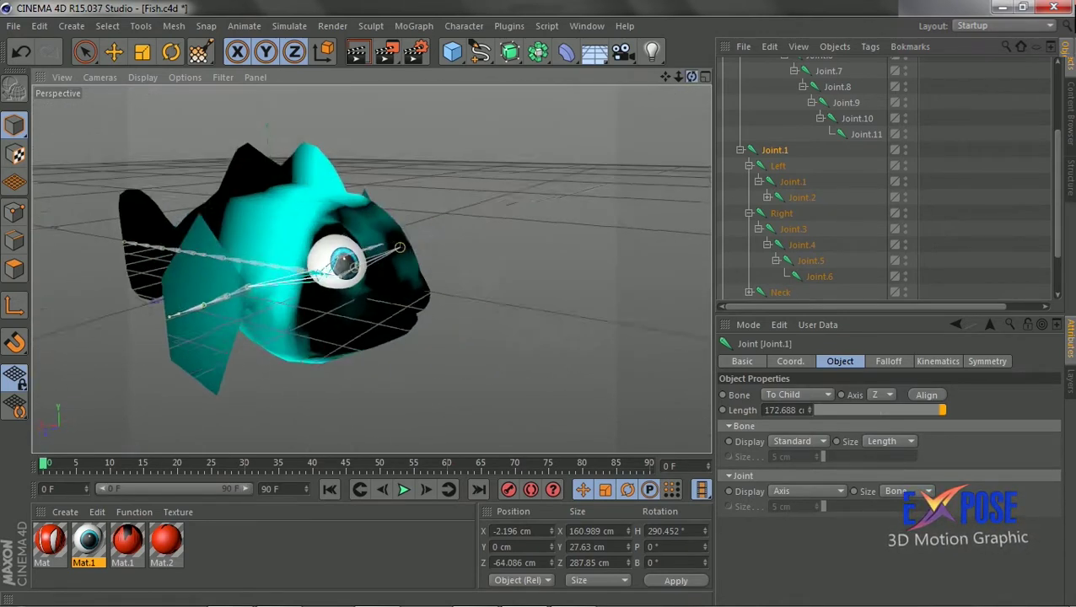
{"action": "left_click_drag", "start_coordinate": [261, 143], "coordinate": [268, 377]}
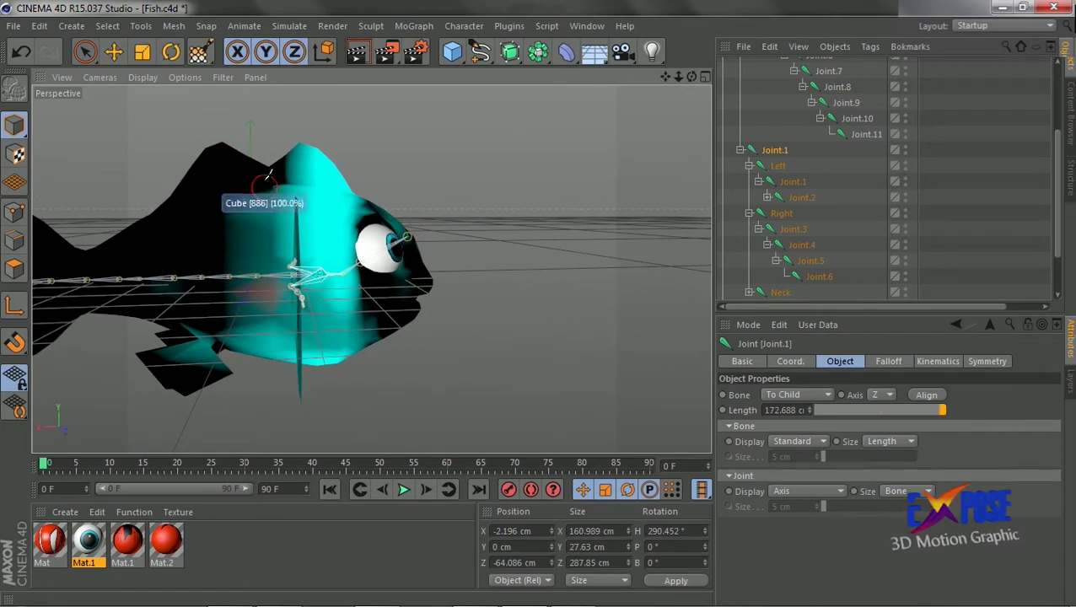
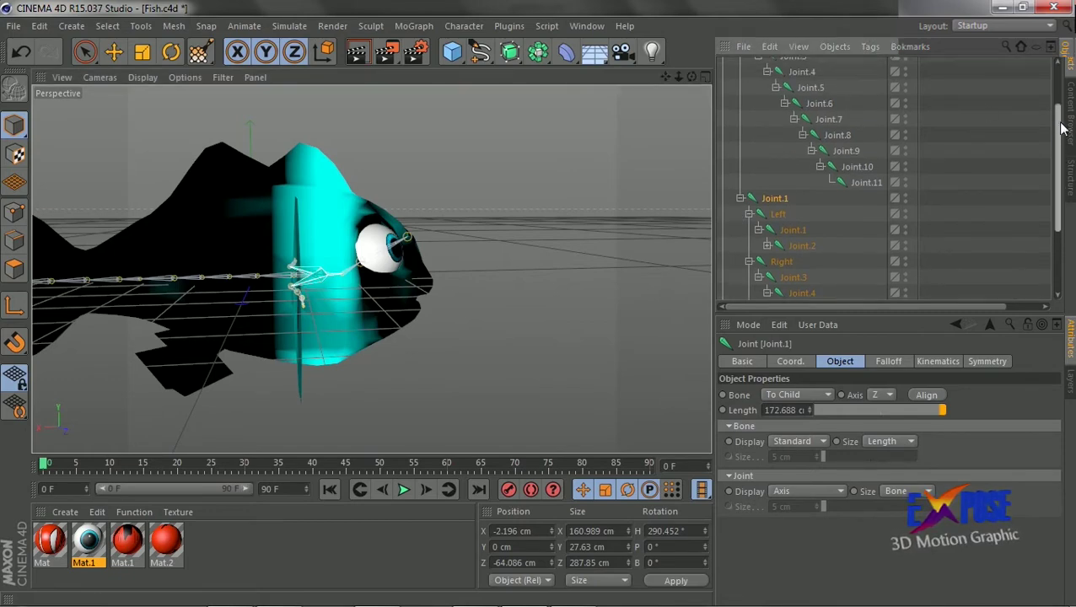
Select Joint Body, drag it to test the mesh deformation, then undo the move.
{"action": "scroll", "coordinate": [810, 169], "scroll_direction": "up", "scroll_amount": 3}
{"action": "left_click", "coordinate": [784, 85]}
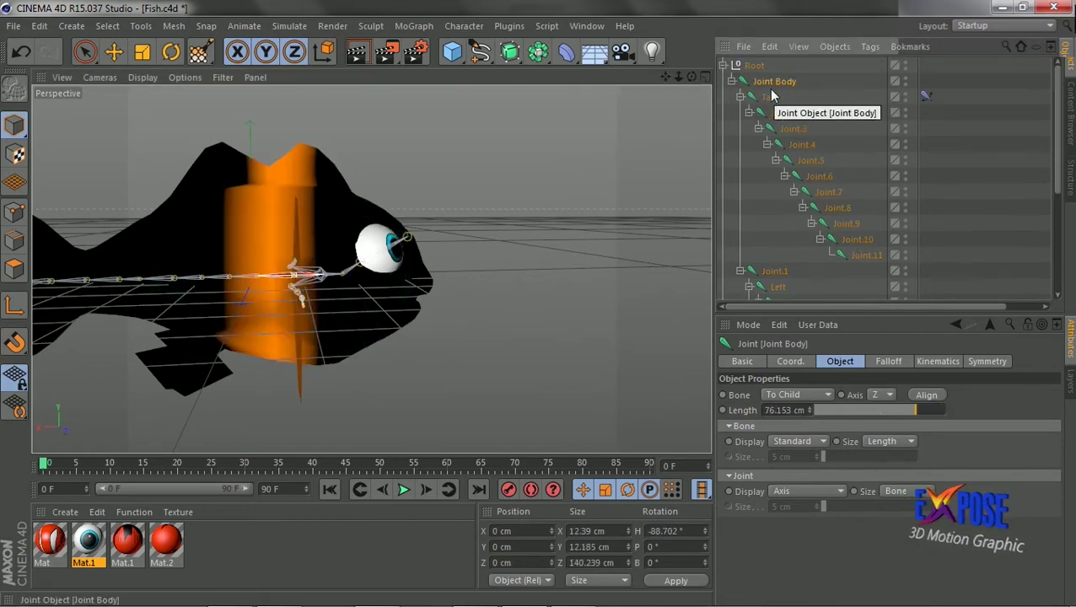
{"action": "mouse_move", "coordinate": [691, 77]}
{"action": "left_mouse_down"}
{"action": "mouse_move", "coordinate": [641, 93]}
{"action": "mouse_move", "coordinate": [160, 84]}
{"action": "left_mouse_up"}
{"action": "left_click", "coordinate": [167, 53]}
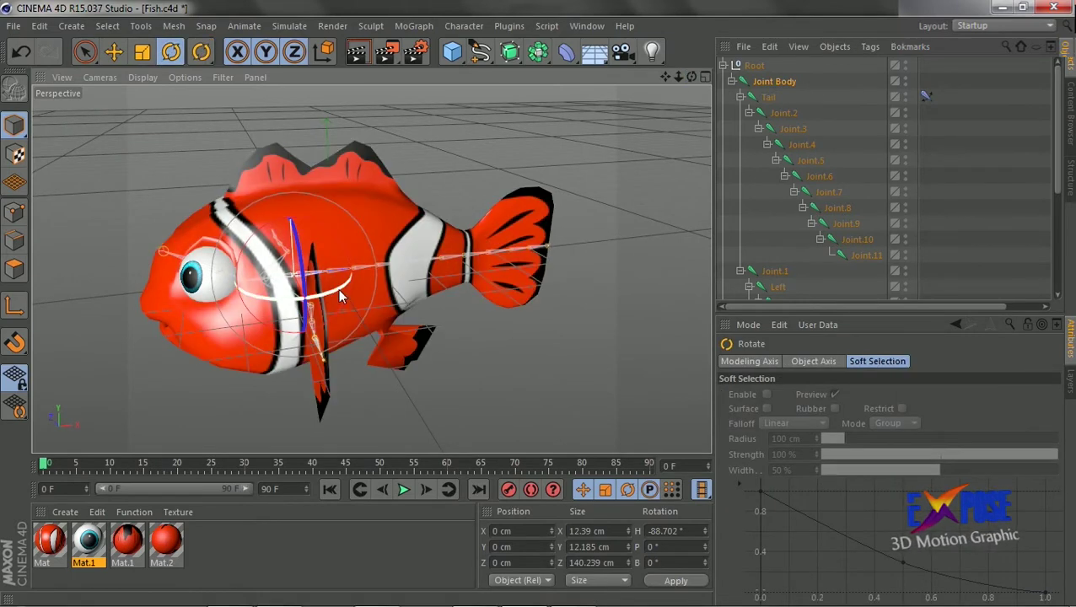
{"action": "scroll", "coordinate": [338, 288], "scroll_direction": "down", "scroll_amount": 3}
{"action": "key", "text": "e"}
{"action": "left_click_drag", "start_coordinate": [346, 261], "coordinate": [380, 258]}
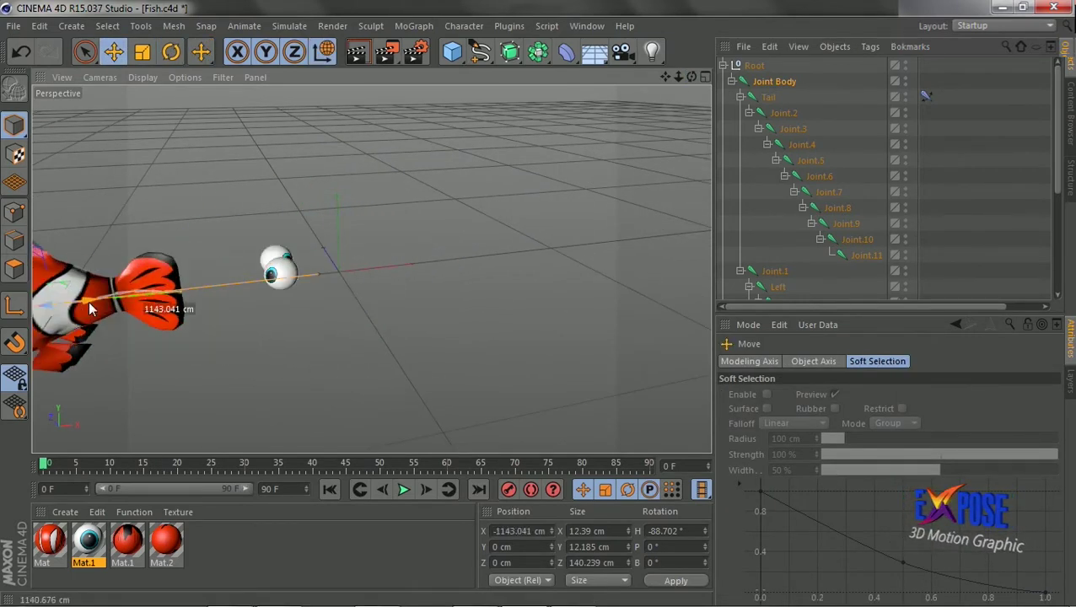
{"action": "key", "text": "ctrl+z"}
Rotate Joint Body from a close side view to test its bend, then select the Tail joint.
{"action": "left_click_drag", "start_coordinate": [691, 77], "coordinate": [84, 106]}
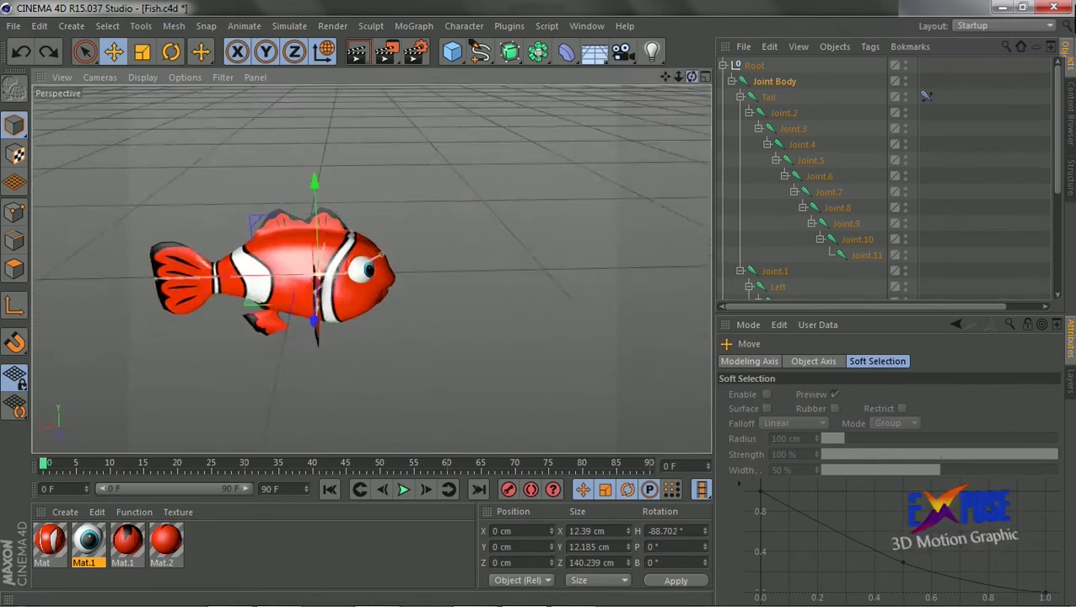
{"action": "left_click_drag", "start_coordinate": [678, 76], "coordinate": [446, 149]}
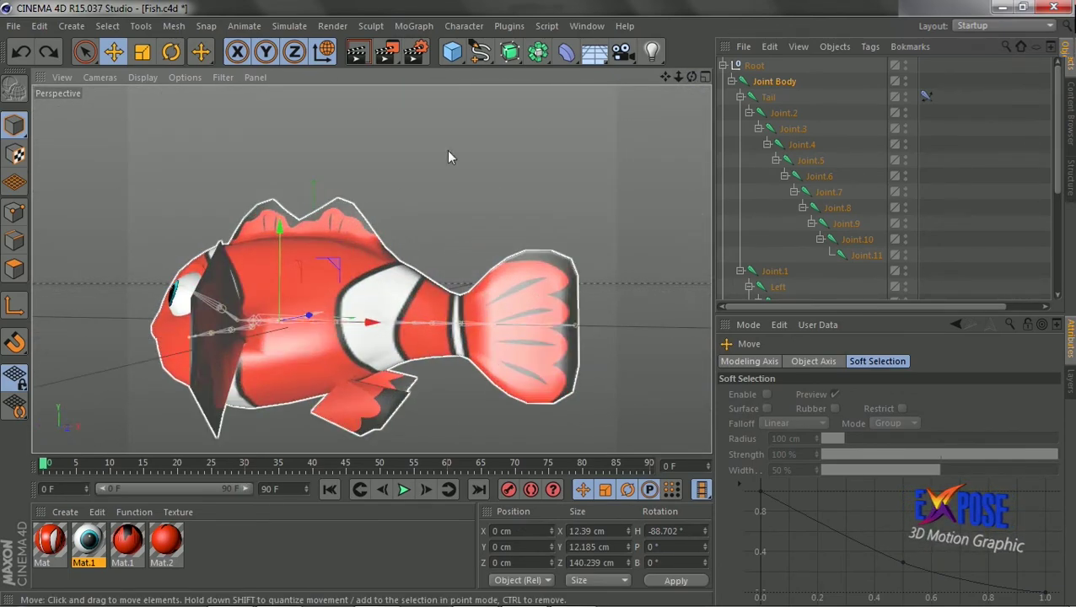
{"action": "left_click_drag", "start_coordinate": [692, 77], "coordinate": [689, 77]}
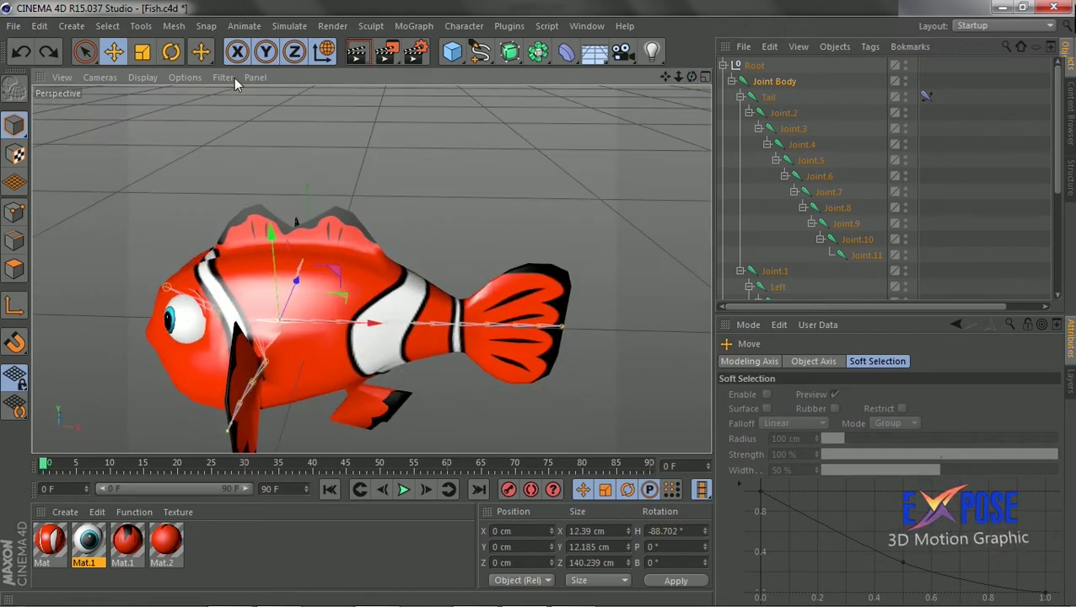
{"action": "key", "text": "r"}
{"action": "left_click_drag", "start_coordinate": [498, 266], "coordinate": [495, 264]}
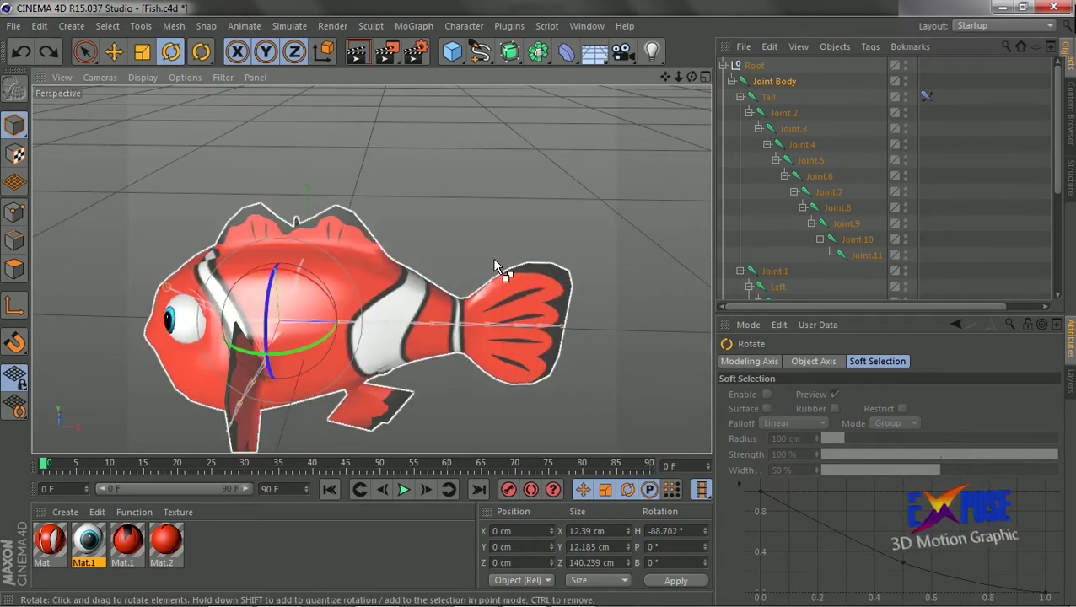
{"action": "left_click", "coordinate": [768, 99]}
Select the Left fin joint and repaint its skin weights around the fin base.
{"action": "scroll", "coordinate": [789, 224], "scroll_direction": "down", "scroll_amount": 3}
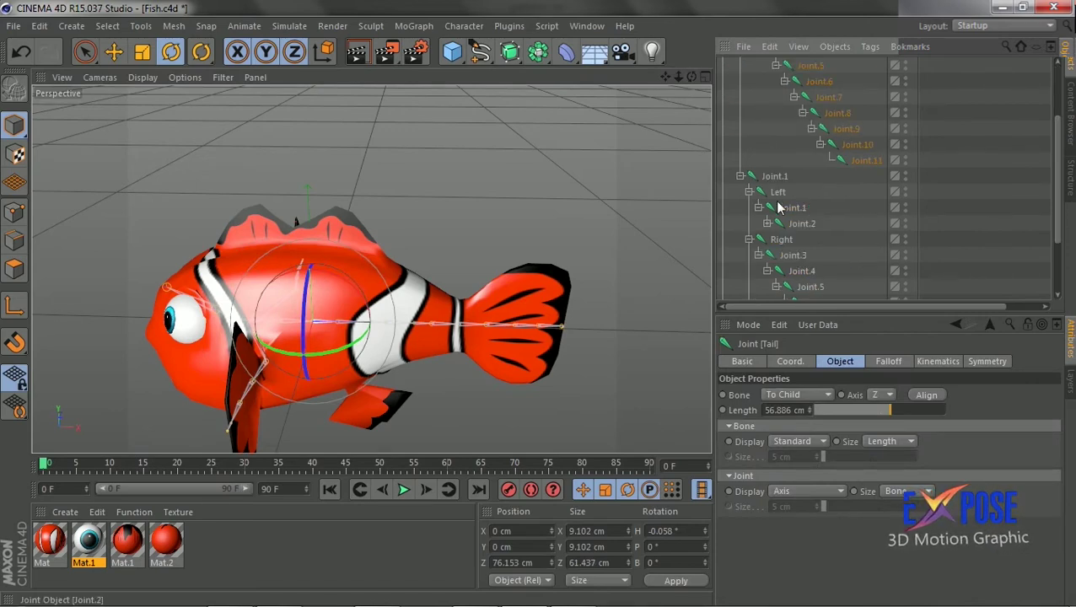
{"action": "left_click", "coordinate": [778, 192]}
{"action": "mouse_move", "coordinate": [691, 76]}
{"action": "left_mouse_down"}
{"action": "mouse_move", "coordinate": [641, 93]}
{"action": "mouse_move", "coordinate": [552, 83]}
{"action": "left_mouse_up"}
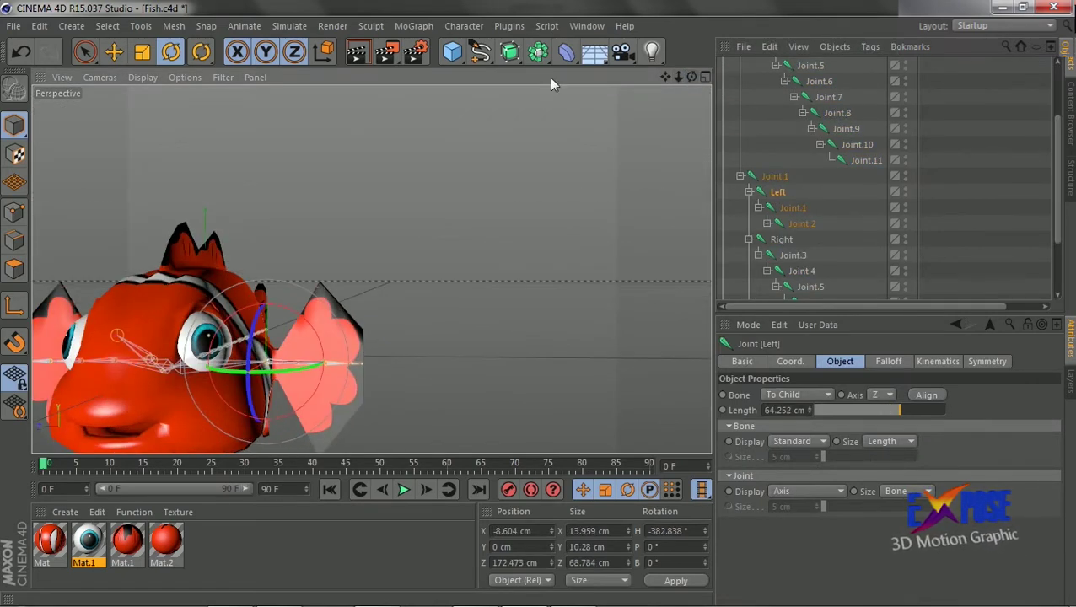
{"action": "left_click_drag", "start_coordinate": [200, 53], "coordinate": [253, 127]}
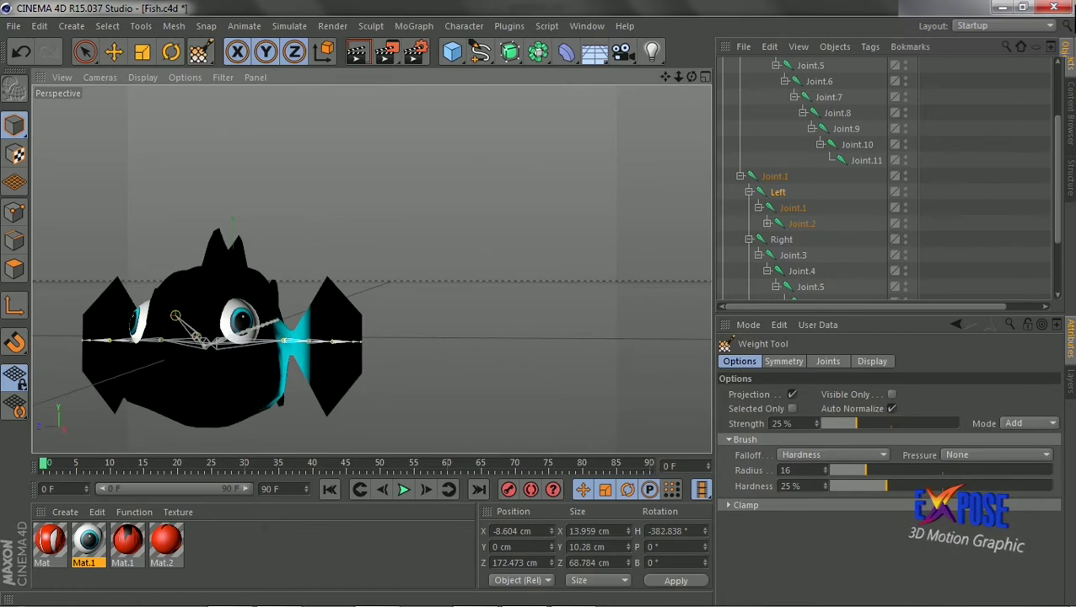
{"action": "left_click_drag", "start_coordinate": [691, 77], "coordinate": [590, 80]}
{"action": "scroll", "coordinate": [245, 329], "scroll_direction": "up", "scroll_amount": 3}
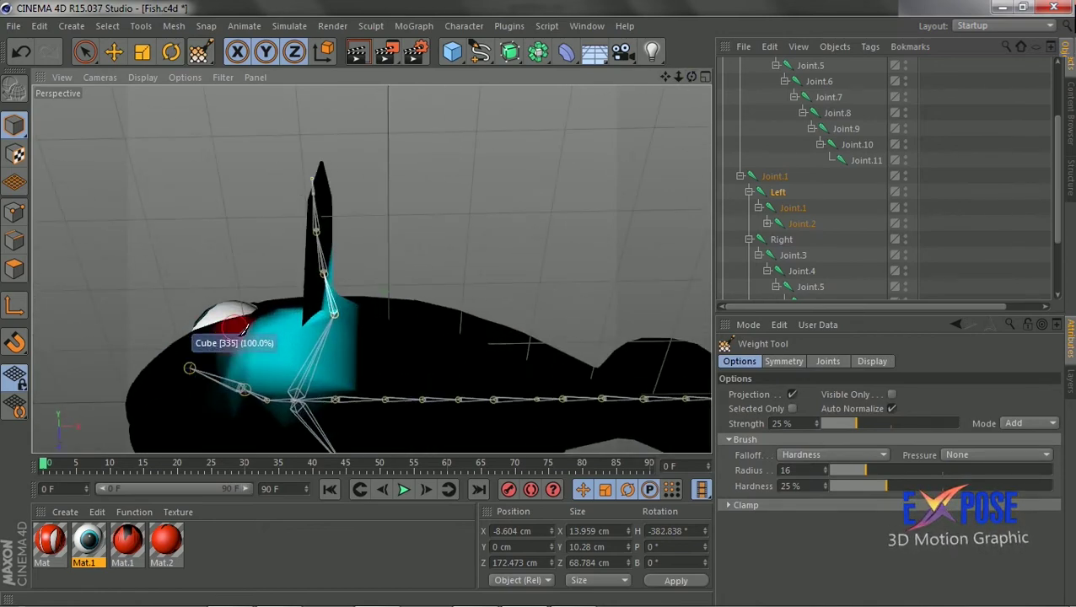
{"action": "left_click_drag", "start_coordinate": [244, 326], "coordinate": [269, 320]}
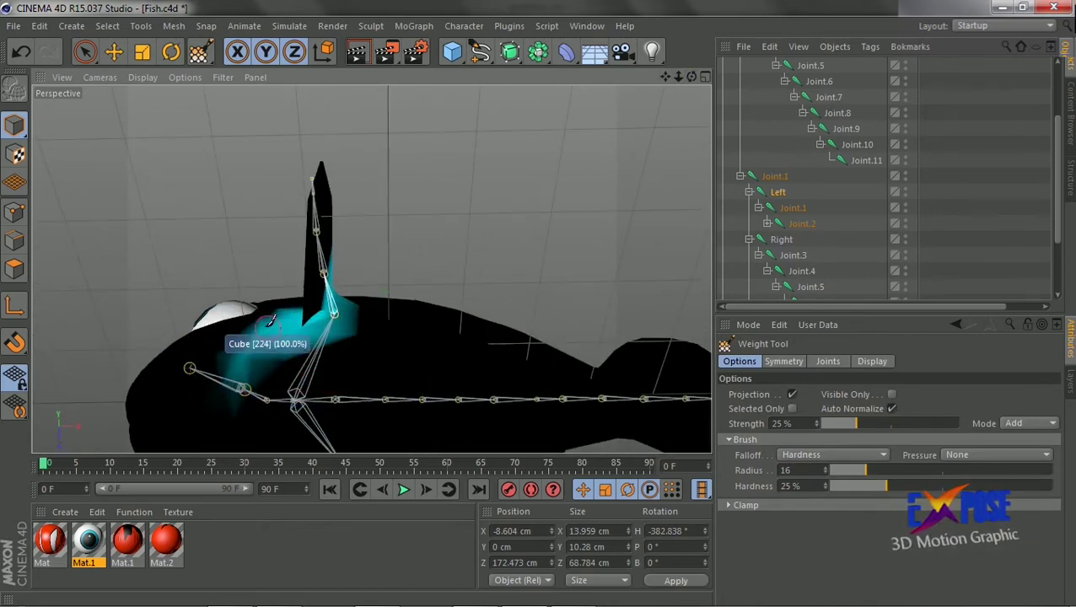
{"action": "mouse_move", "coordinate": [245, 354]}
{"action": "left_mouse_down", "text": "alt"}
{"action": "mouse_move", "coordinate": [331, 261]}
{"action": "mouse_move", "coordinate": [306, 291]}
{"action": "left_mouse_up", "text": "alt"}
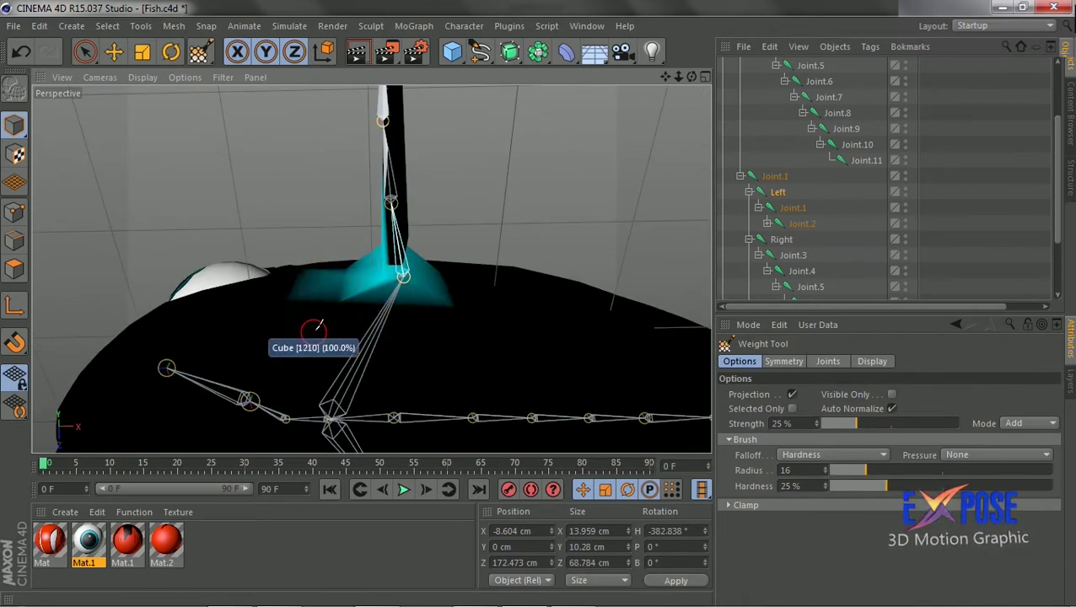
{"action": "scroll", "coordinate": [319, 325], "scroll_direction": "down", "scroll_amount": 3}
Inspect the weights of the left fin's Joint.1, Joint.2 and Joint.3, then the Right fin joint.
{"action": "left_click_drag", "start_coordinate": [692, 77], "coordinate": [640, 84]}
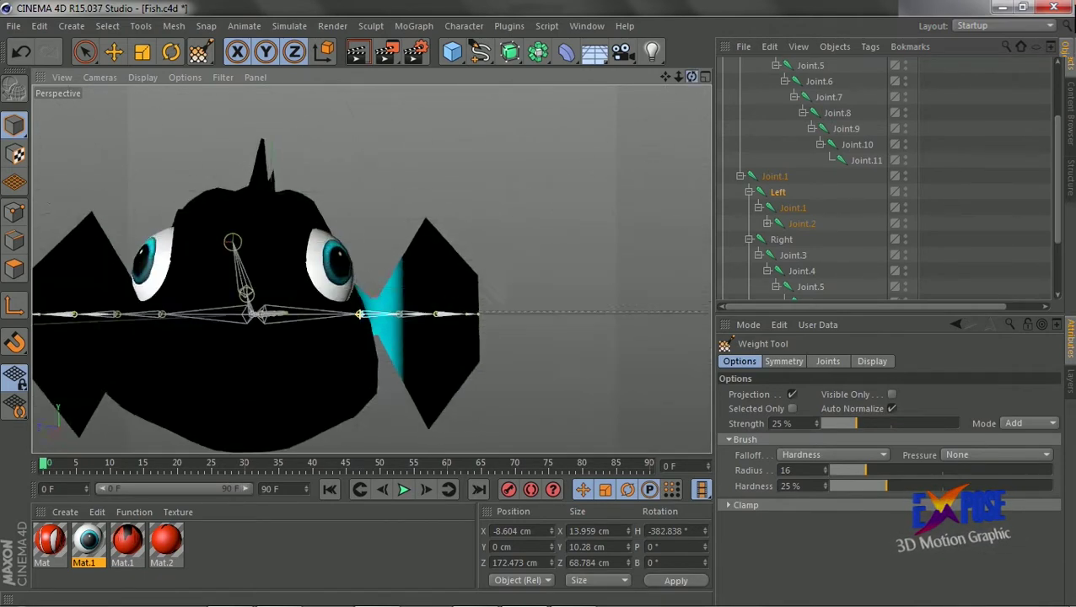
{"action": "left_click", "coordinate": [794, 211]}
{"action": "left_click", "coordinate": [801, 225]}
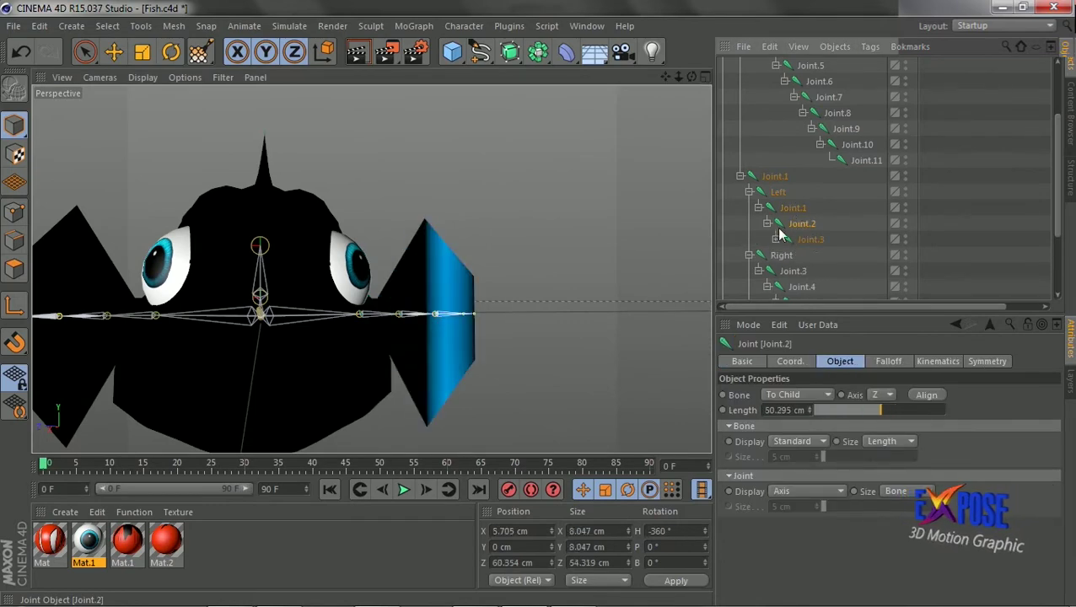
{"action": "left_click", "coordinate": [810, 240]}
{"action": "left_click", "coordinate": [781, 254]}
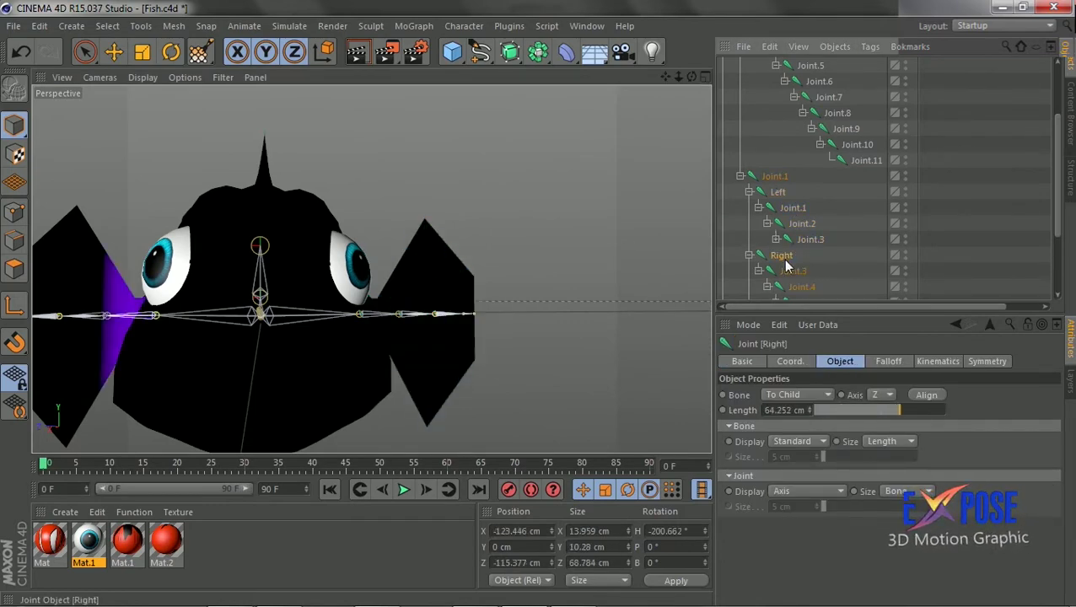
{"action": "mouse_move", "coordinate": [566, 178]}
{"action": "left_mouse_down", "text": "alt"}
{"action": "mouse_move", "coordinate": [253, 367]}
{"action": "mouse_move", "coordinate": [253, 418]}
{"action": "left_mouse_up", "text": "alt"}
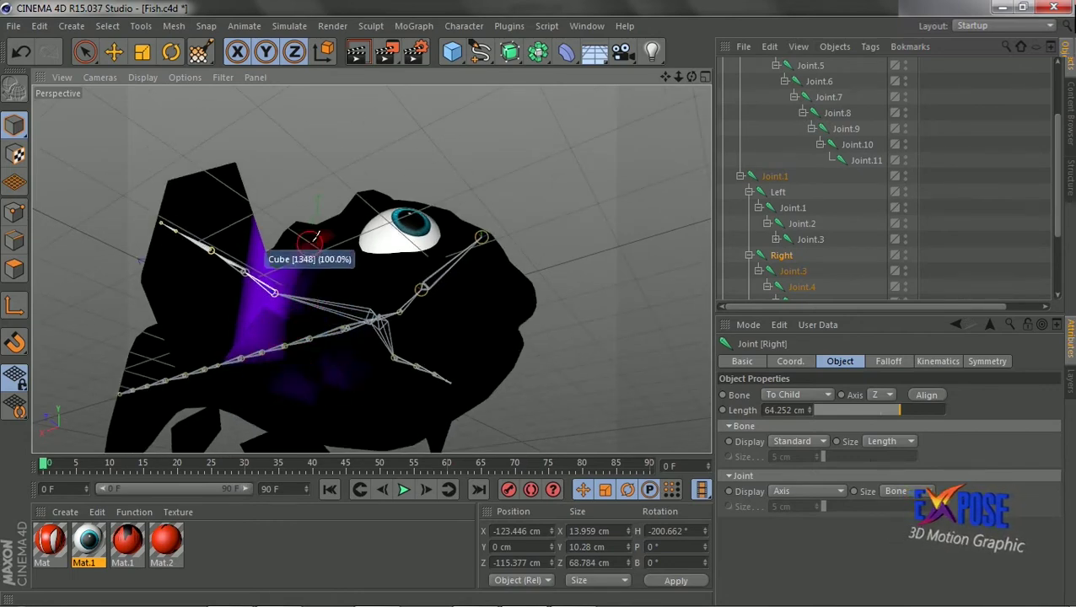
{"action": "left_click_drag", "start_coordinate": [691, 78], "coordinate": [641, 118]}
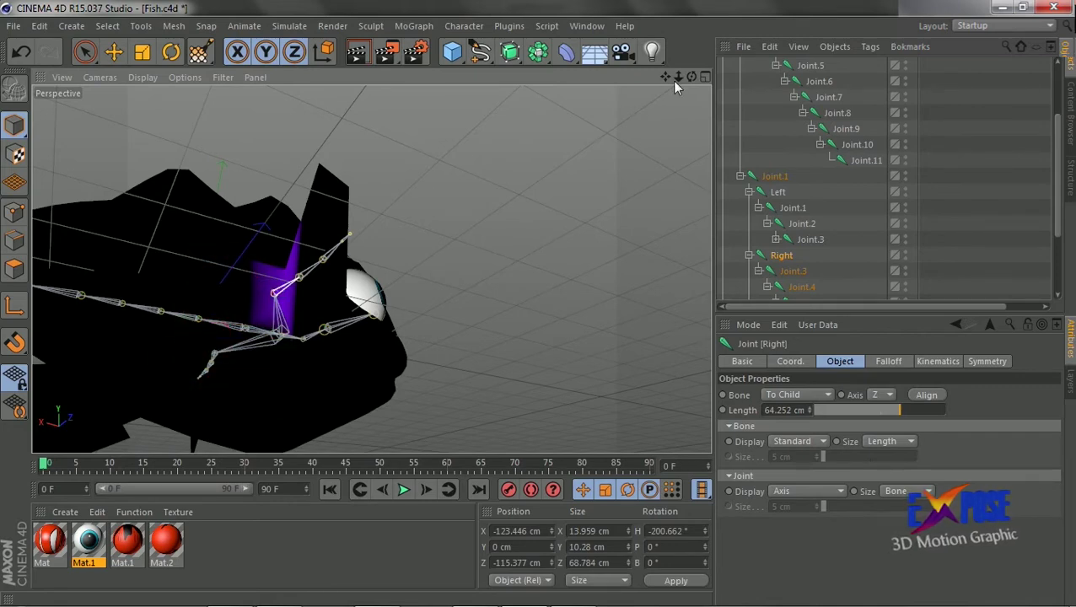
{"action": "mouse_move", "coordinate": [674, 87]}
{"action": "left_mouse_down"}
{"action": "mouse_move", "coordinate": [632, 152]}
{"action": "mouse_move", "coordinate": [466, 123]}
{"action": "left_mouse_up"}
Check the weights of the right fin's Joint.3, Joint.4 and Right joint with the Weight Tool.
{"action": "key", "text": "space"}
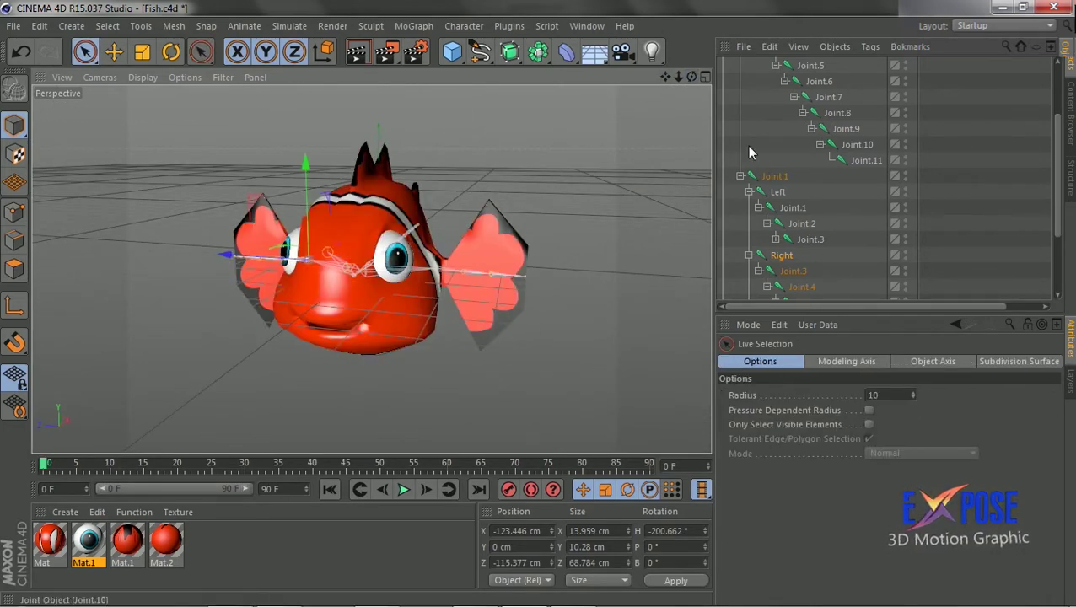
{"action": "left_click", "coordinate": [793, 271]}
{"action": "left_click_drag", "start_coordinate": [200, 51], "coordinate": [231, 102]}
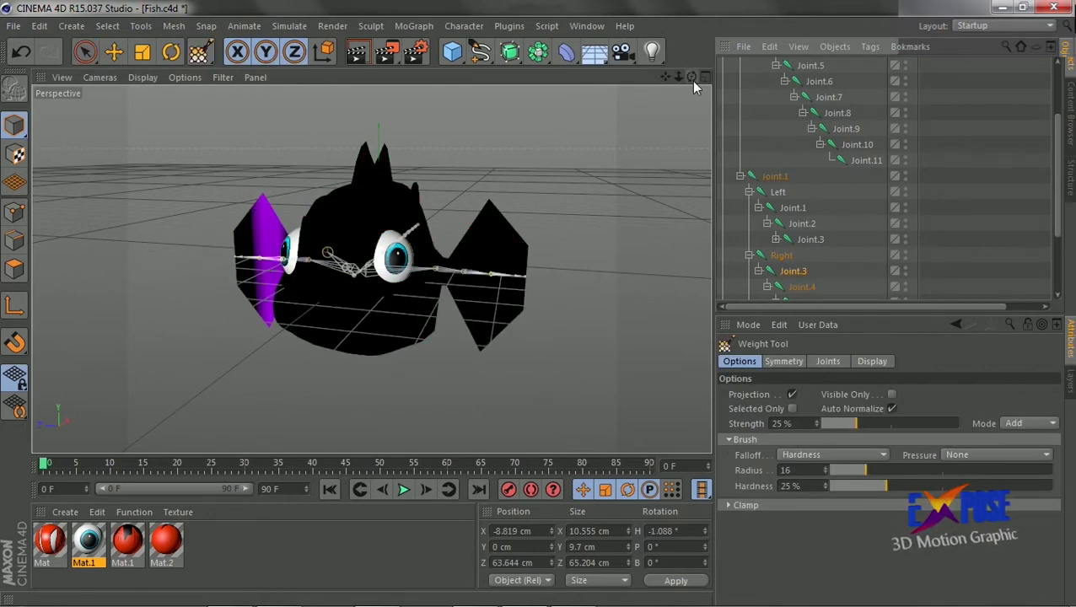
{"action": "left_click", "coordinate": [801, 287]}
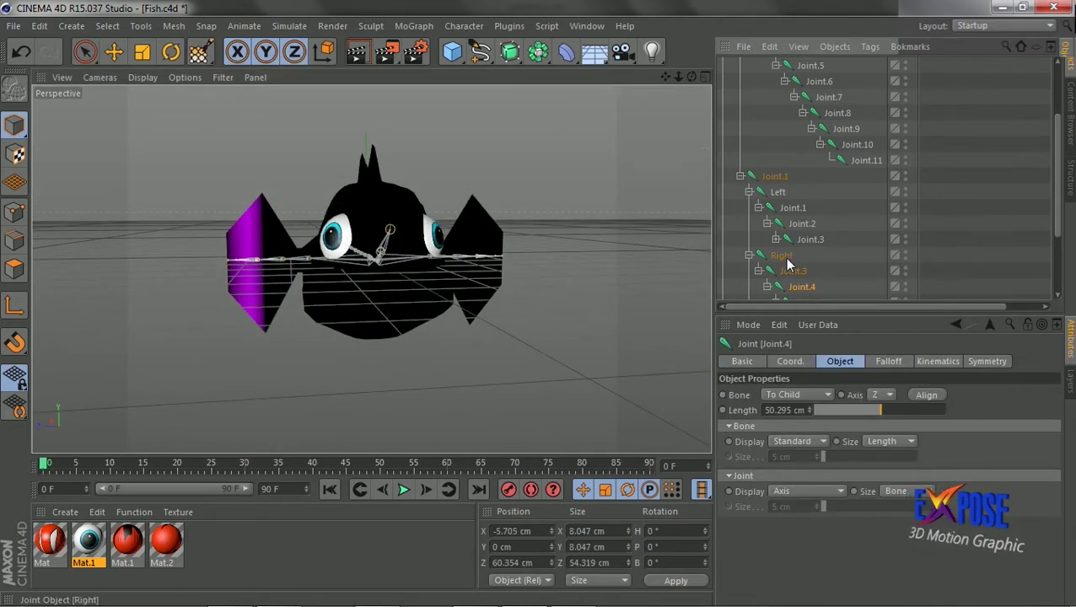
{"action": "left_click", "coordinate": [787, 262]}
{"action": "left_click", "coordinate": [198, 53]}
Create an IK chain on the right fin's Joint.3 and Joint.4.
{"action": "key", "text": "e"}
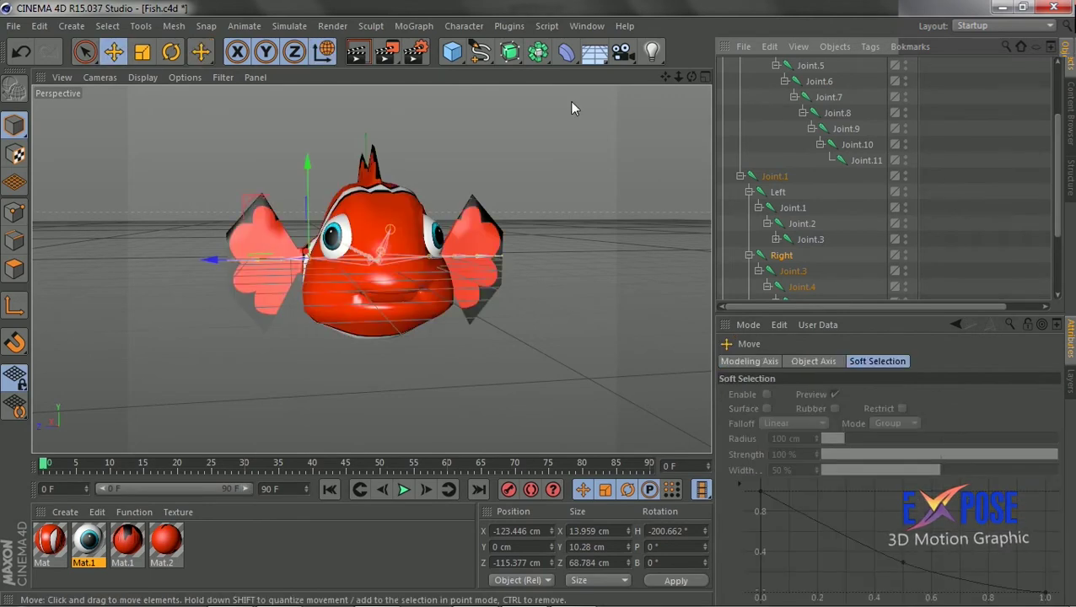
{"action": "left_click_drag", "start_coordinate": [371, 253], "coordinate": [825, 209], "text": "alt"}
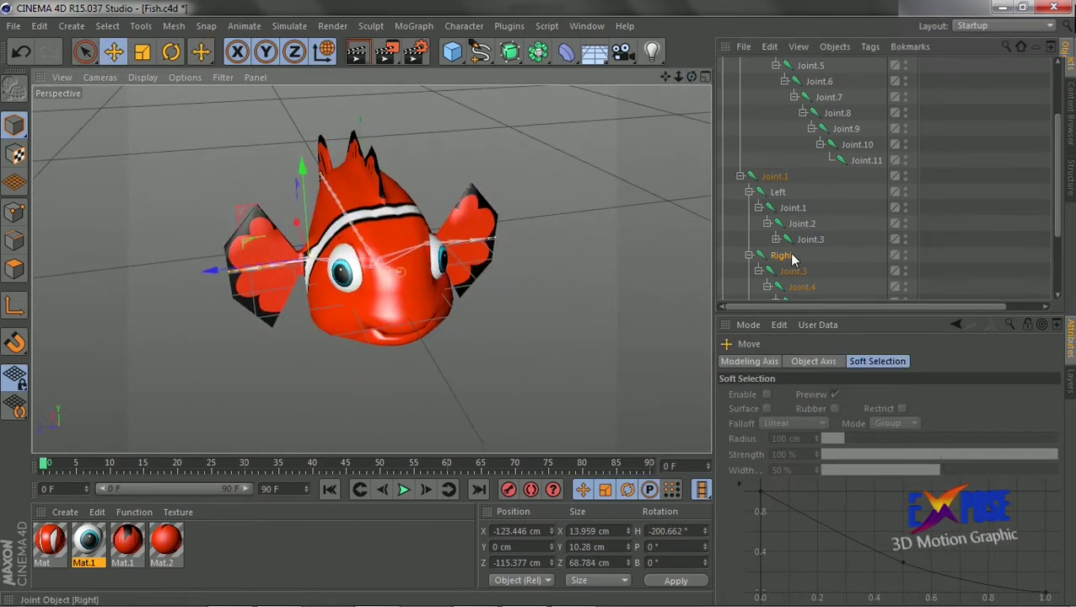
{"action": "scroll", "coordinate": [809, 243], "scroll_direction": "down", "scroll_amount": 2}
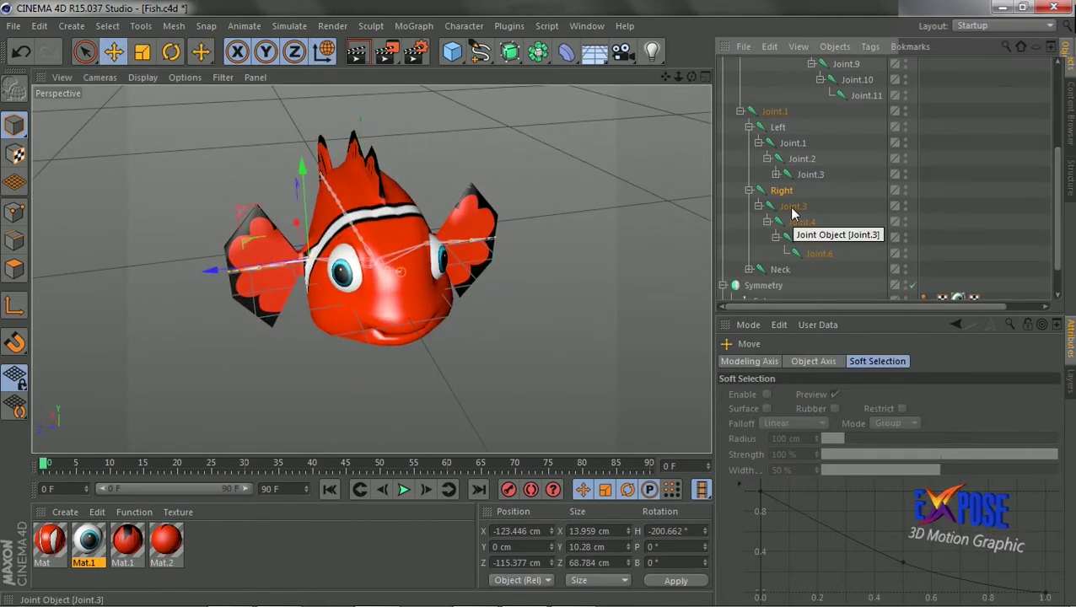
{"action": "left_click", "coordinate": [793, 207]}
{"action": "left_click_drag", "start_coordinate": [379, 253], "coordinate": [438, 253], "text": "alt"}
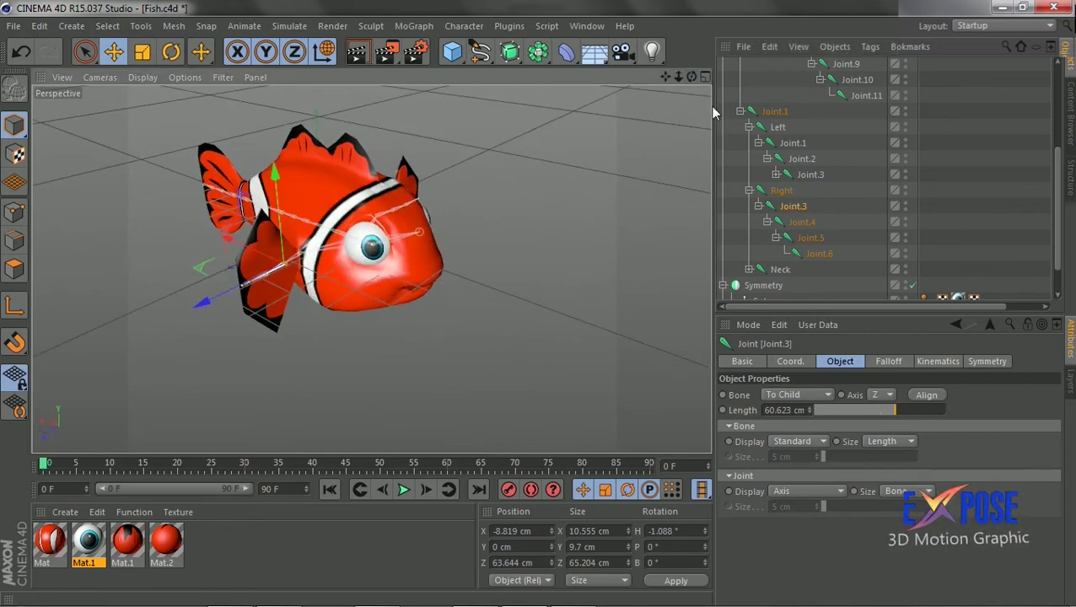
{"action": "left_click", "coordinate": [782, 191]}
{"action": "left_click", "coordinate": [808, 223], "text": "ctrl"}
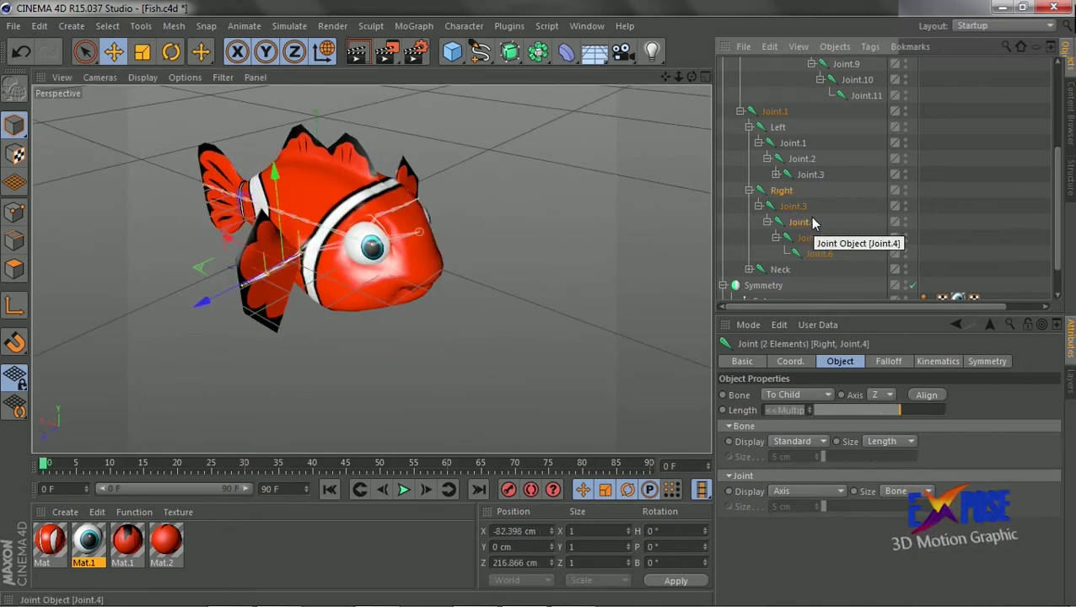
{"action": "left_click", "coordinate": [464, 25]}
{"action": "mouse_move", "coordinate": [483, 65]}
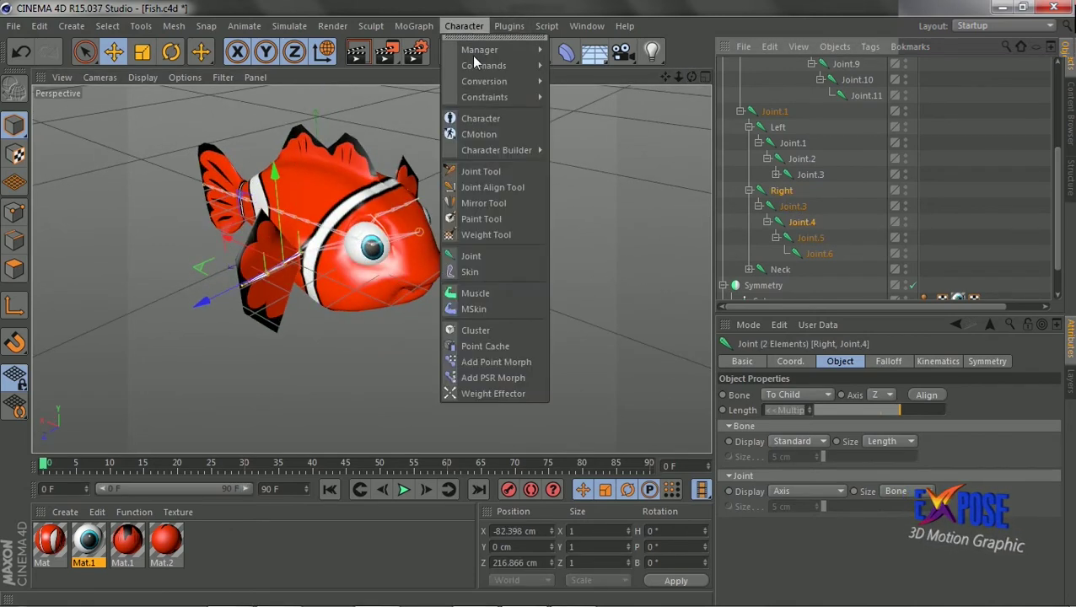
{"action": "left_click", "coordinate": [579, 73]}
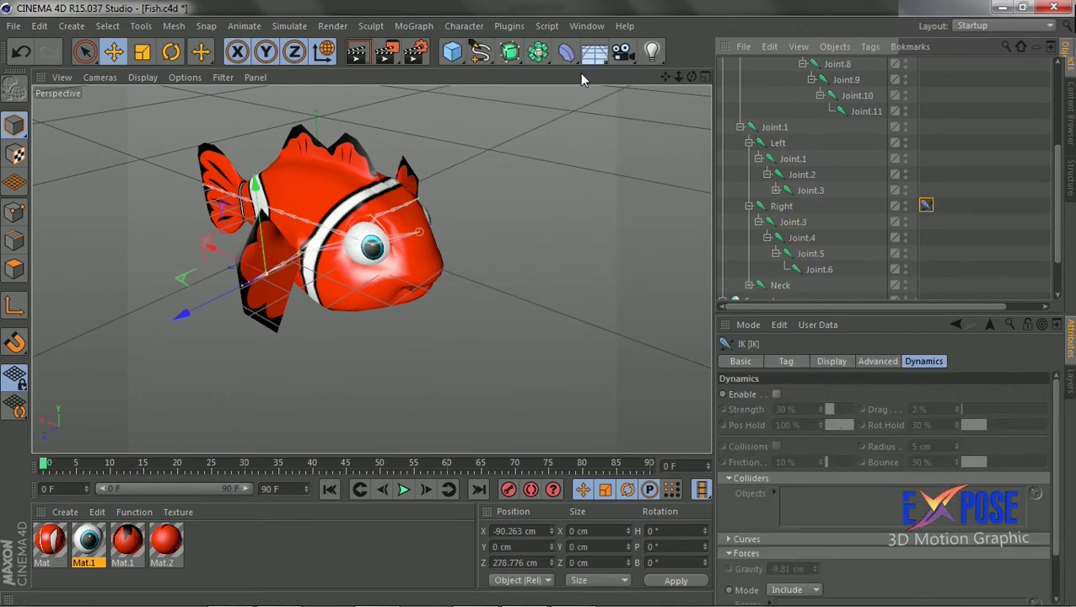
Rename the new IK goal null to 'Right Cotrol'.
{"action": "double_click", "coordinate": [761, 67]}
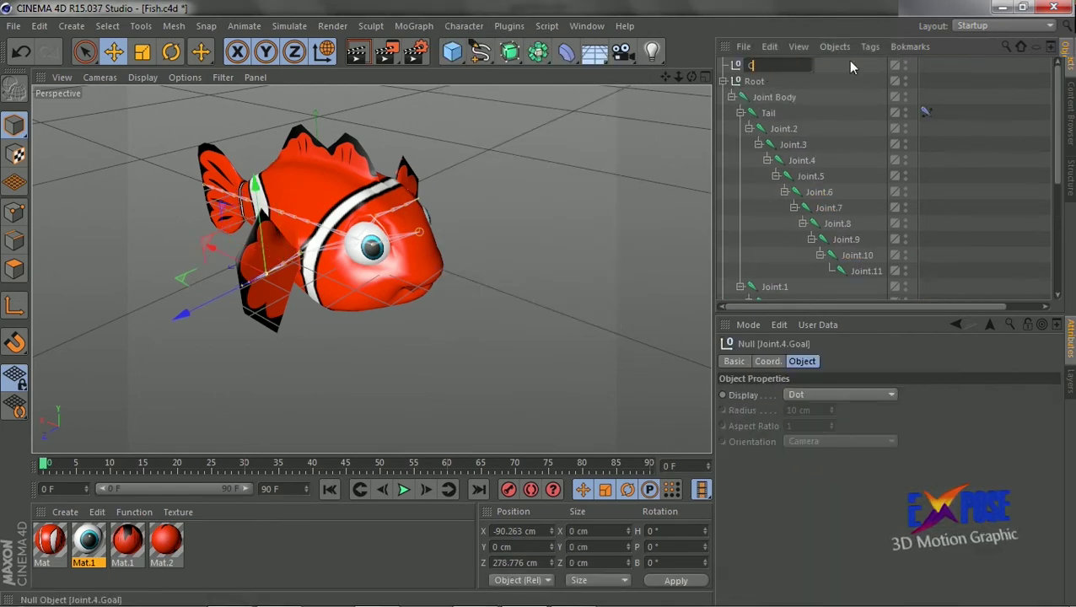
{"action": "type", "text": "Right"}
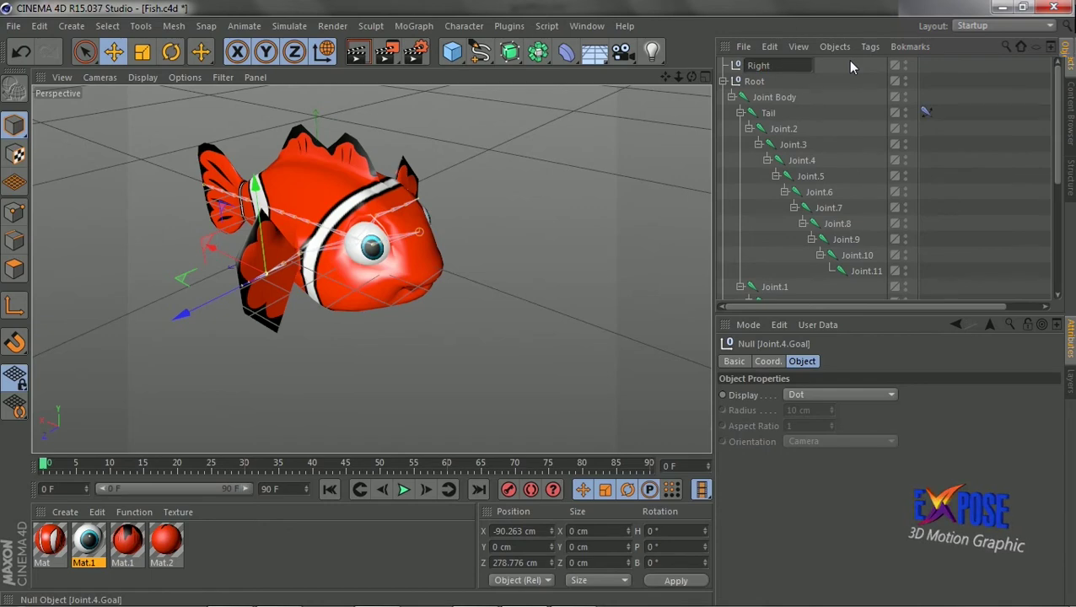
{"action": "type", "text": " Cotrol"}
{"action": "key", "text": "Return"}
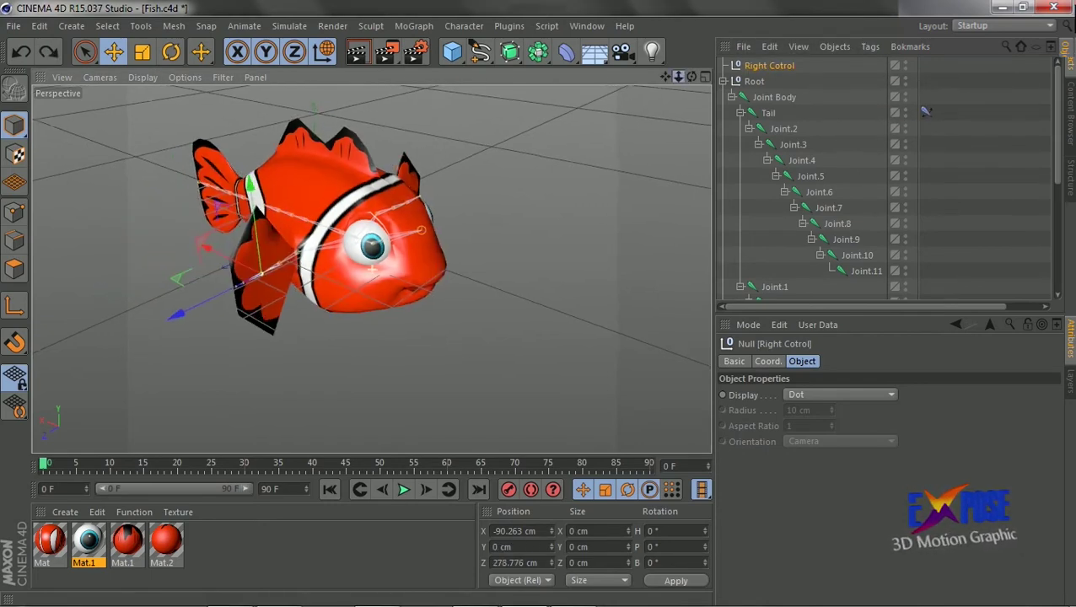
{"action": "left_click_drag", "start_coordinate": [691, 76], "coordinate": [725, 93]}
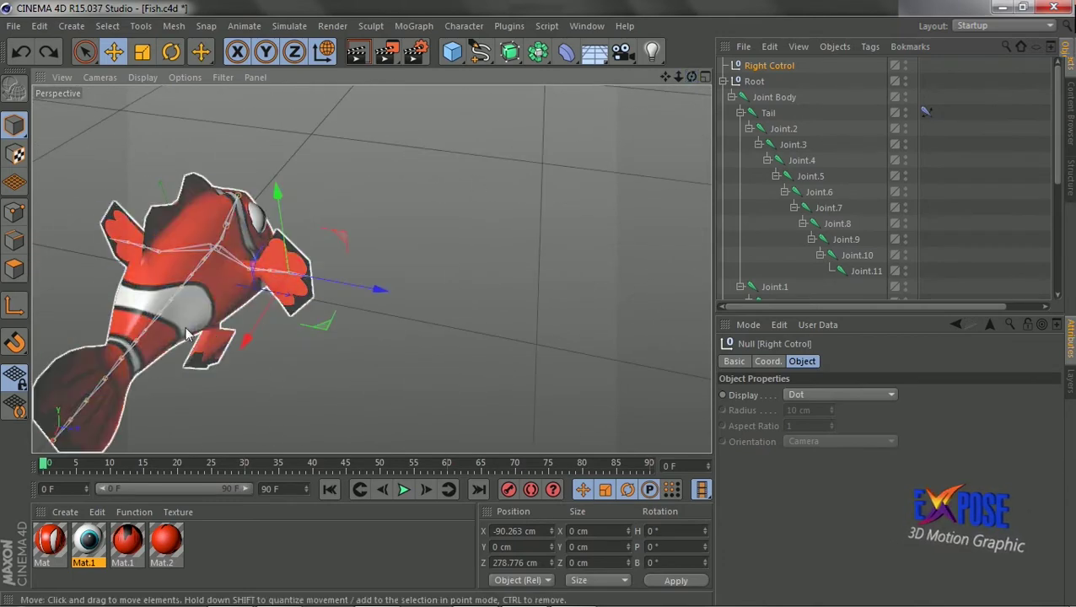
{"action": "mouse_move", "coordinate": [278, 252]}
{"action": "left_mouse_down"}
{"action": "mouse_move", "coordinate": [170, 393]}
{"action": "mouse_move", "coordinate": [329, 323]}
{"action": "left_mouse_up"}
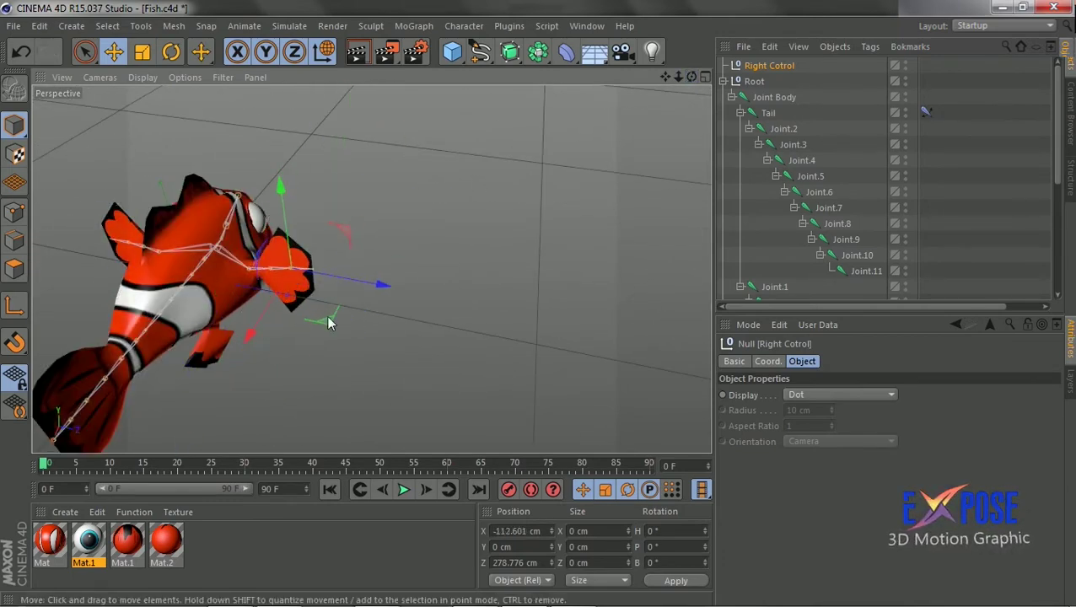
{"action": "left_click_drag", "start_coordinate": [377, 297], "coordinate": [221, 361]}
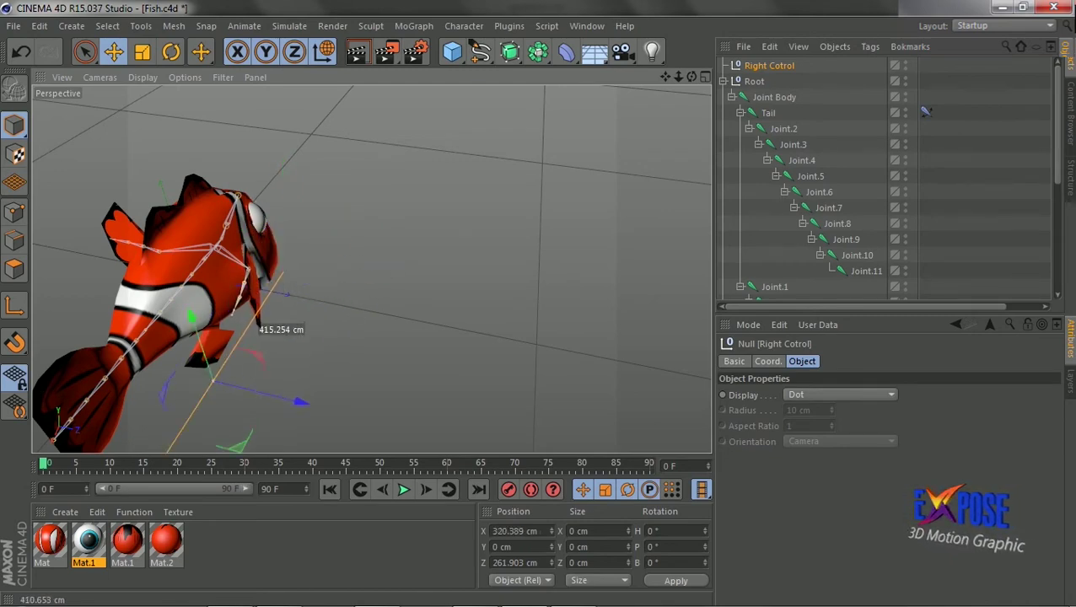
{"action": "left_click_drag", "start_coordinate": [221, 361], "coordinate": [259, 347]}
{"action": "left_click_drag", "start_coordinate": [342, 331], "coordinate": [288, 340]}
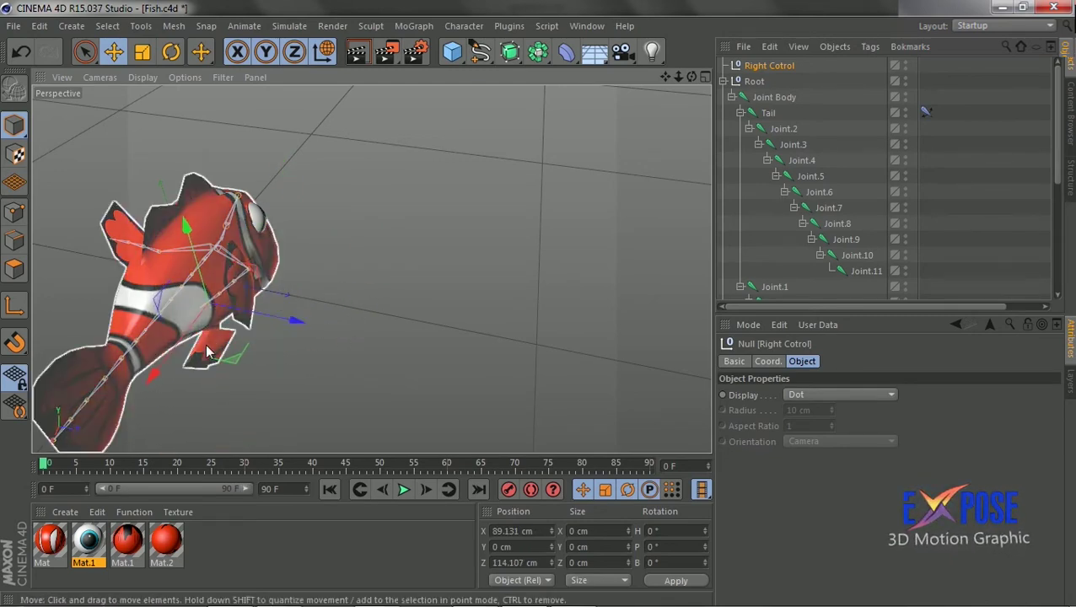
{"action": "mouse_move", "coordinate": [149, 380]}
{"action": "left_mouse_down"}
{"action": "mouse_move", "coordinate": [317, 294]}
{"action": "mouse_move", "coordinate": [351, 306]}
{"action": "left_mouse_up"}
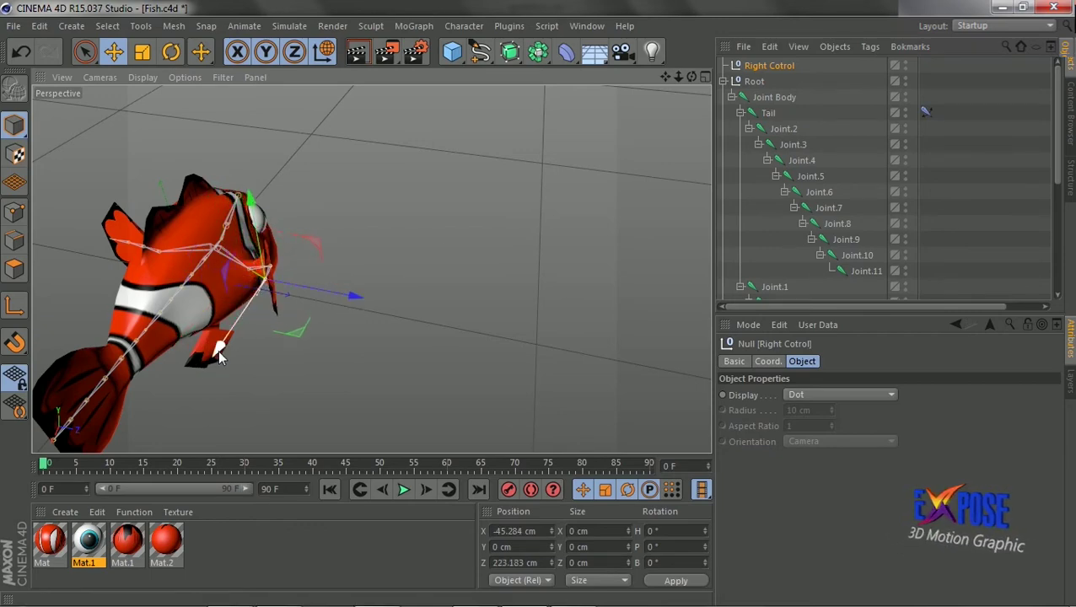
{"action": "mouse_move", "coordinate": [217, 350]}
{"action": "left_mouse_down"}
{"action": "mouse_move", "coordinate": [257, 306]}
{"action": "mouse_move", "coordinate": [211, 392]}
{"action": "left_mouse_up"}
{"action": "key", "text": "ctrl+z"}
{"action": "key", "text": "ctrl+z"}
{"action": "key", "text": "ctrl+z"}
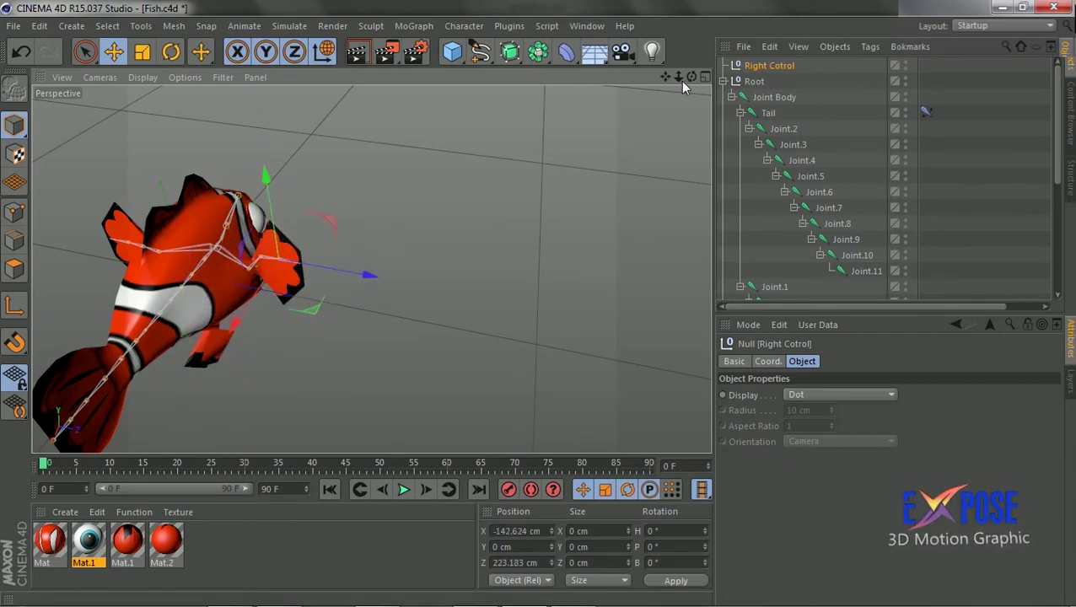
{"action": "left_click_drag", "start_coordinate": [680, 81], "coordinate": [598, 223]}
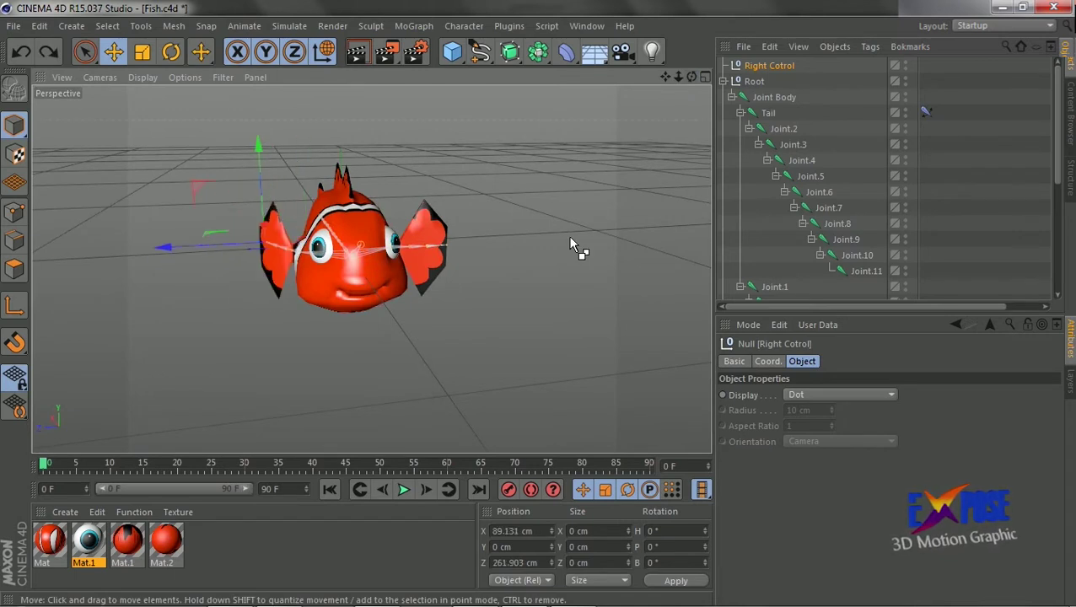
{"action": "key", "text": "ctrl+z"}
Create an IK chain on the Left fin joint and Joint.2.
{"action": "scroll", "coordinate": [788, 196], "scroll_direction": "down", "scroll_amount": 3}
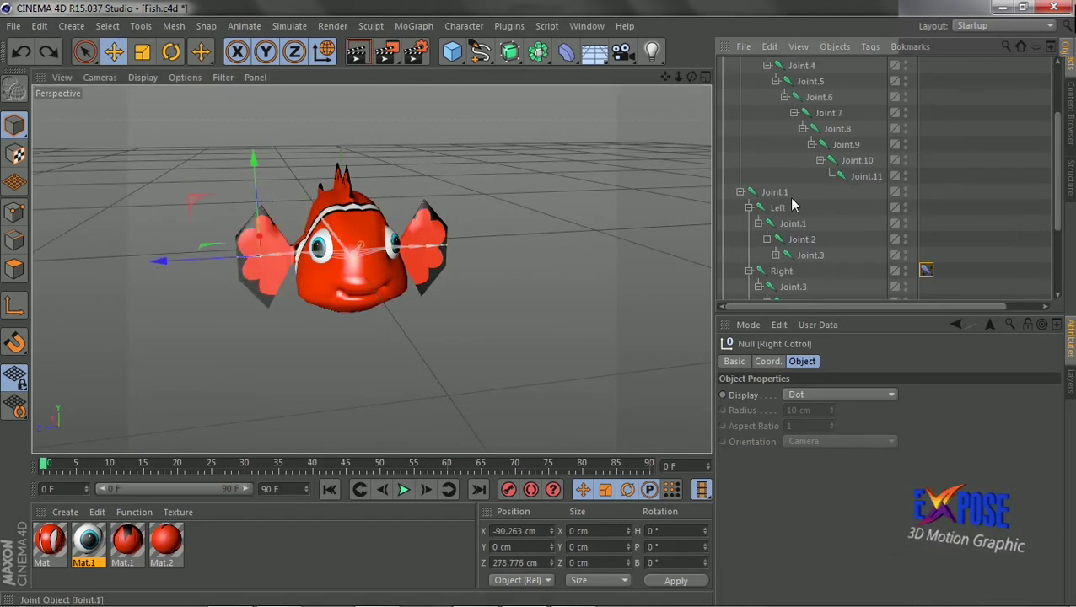
{"action": "scroll", "coordinate": [793, 204], "scroll_direction": "down", "scroll_amount": 3}
{"action": "left_click", "coordinate": [777, 113]}
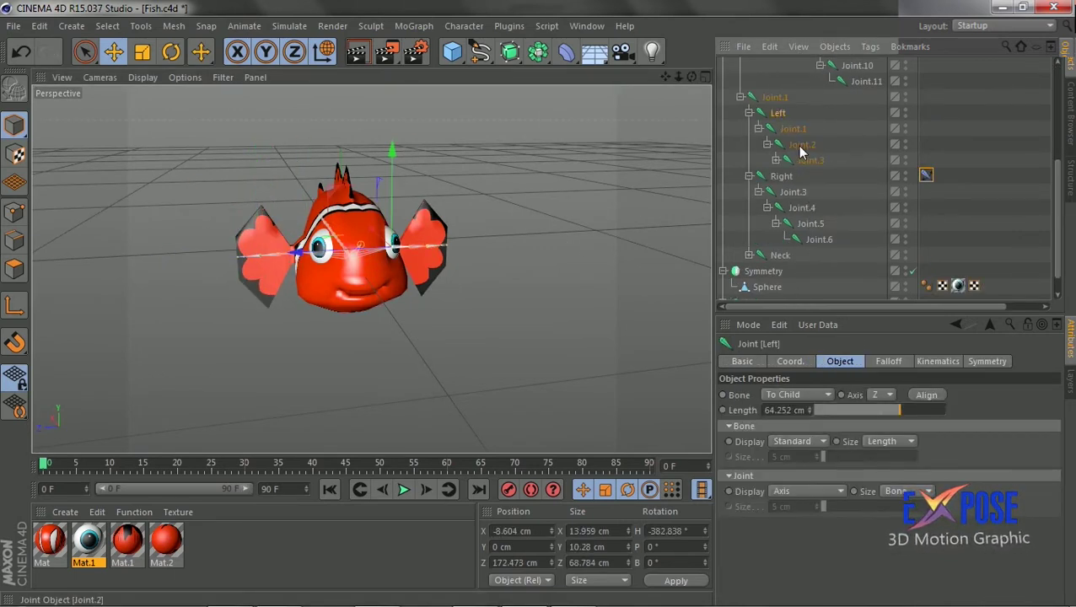
{"action": "left_click", "coordinate": [801, 145], "text": "ctrl"}
{"action": "left_click_drag", "start_coordinate": [665, 77], "coordinate": [699, 80]}
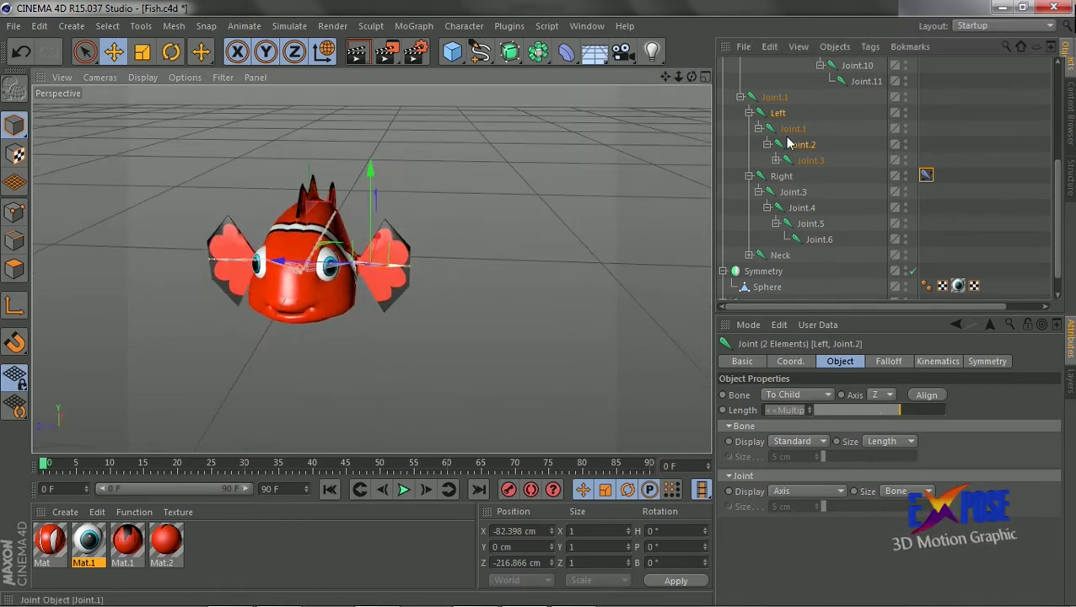
{"action": "right_click", "coordinate": [801, 145]}
{"action": "left_click", "coordinate": [464, 26]}
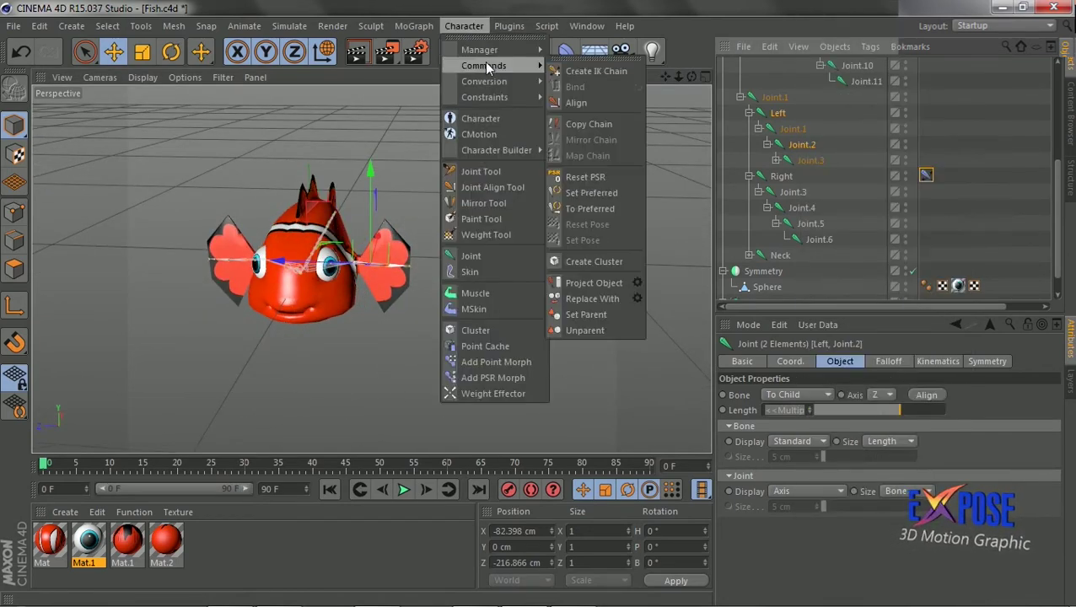
{"action": "left_click", "coordinate": [594, 71]}
Name the new goal 'Left Control' and correct 'Right Cotrol' to 'Right Control'.
{"action": "scroll", "coordinate": [820, 97], "scroll_direction": "up", "scroll_amount": 5}
{"action": "double_click", "coordinate": [815, 59]}
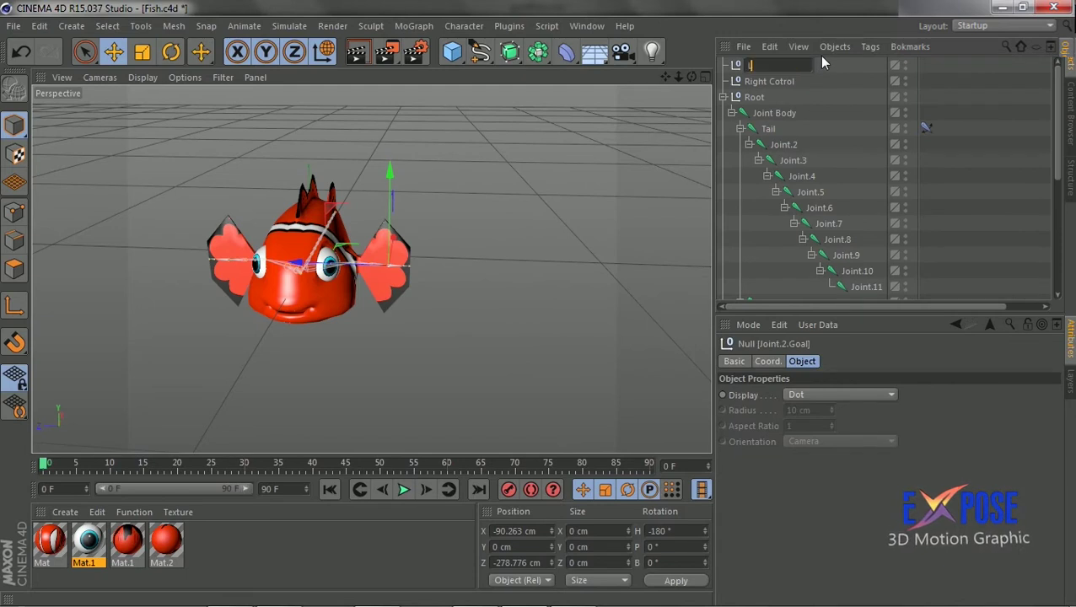
{"action": "type", "text": "Left Cor"}
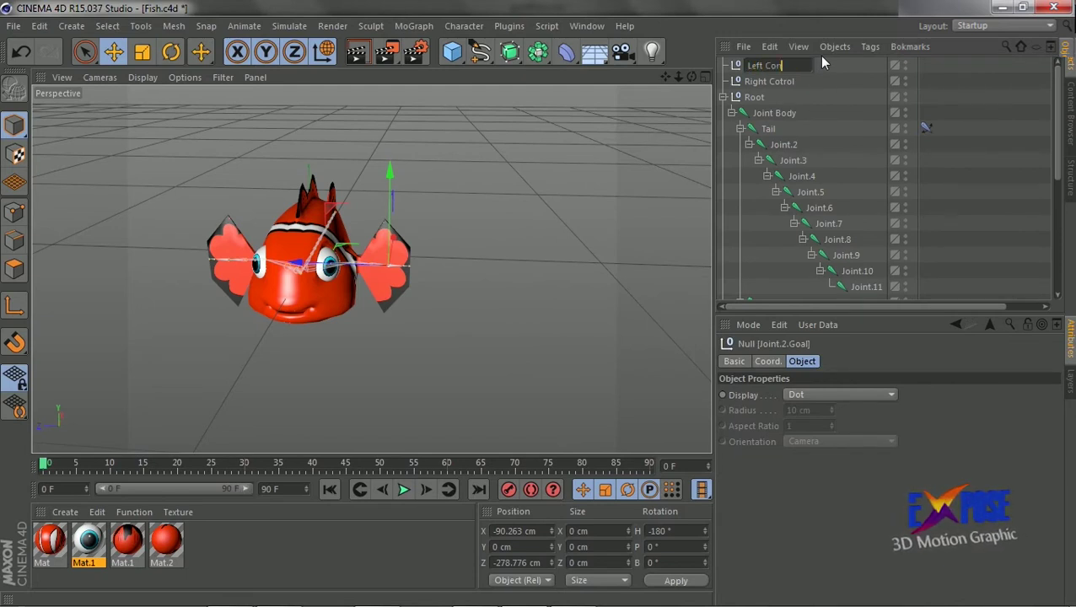
{"action": "key", "text": "BackSpace"}
{"action": "type", "text": "ntrol"}
{"action": "left_click", "coordinate": [796, 82]}
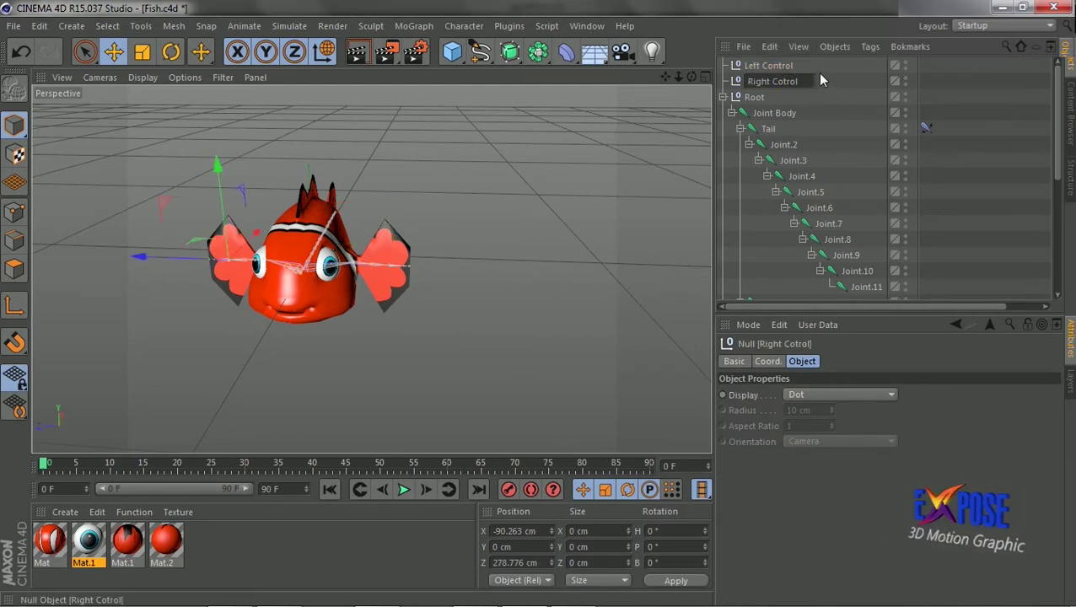
{"action": "type", "text": "n"}
{"action": "key", "text": "Return"}
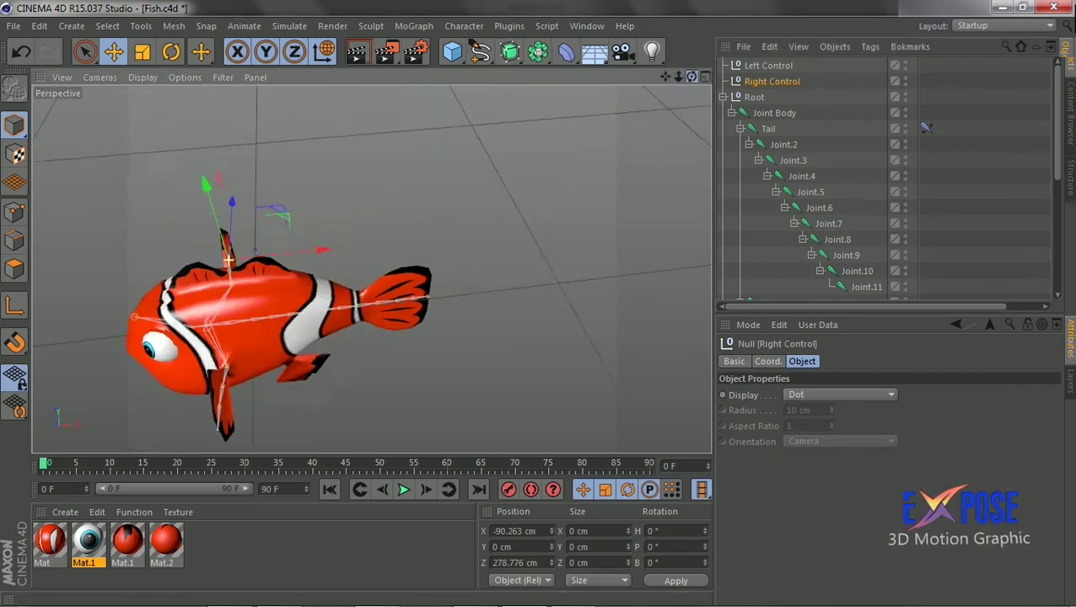
Select both control nulls and drag them toward the tail to X 311.785 cm.
{"action": "left_click", "coordinate": [770, 64], "text": "ctrl"}
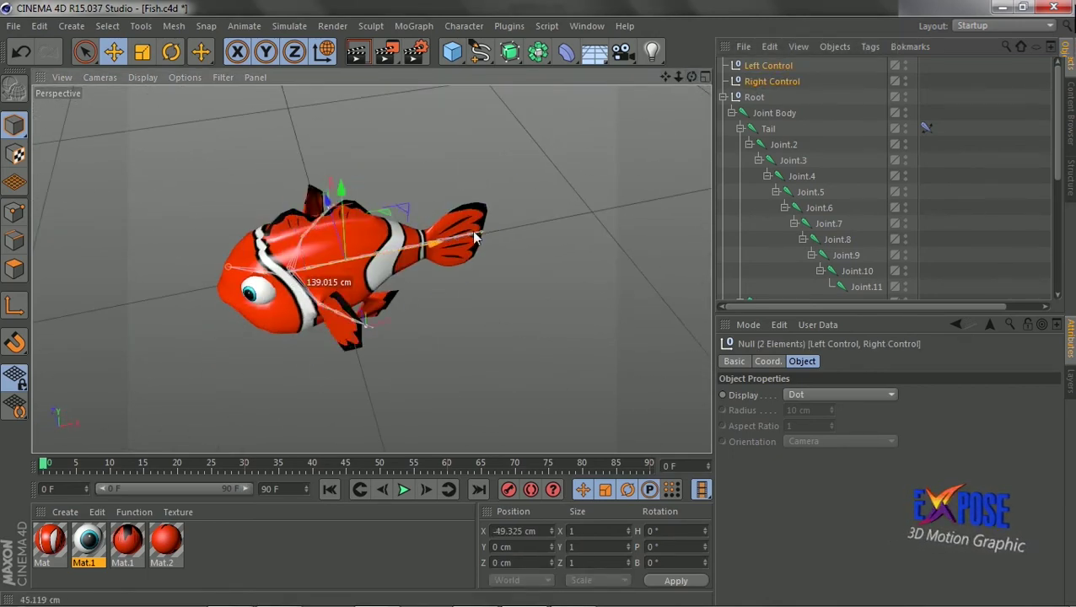
{"action": "key", "text": "ctrl+z"}
{"action": "scroll", "coordinate": [1011, 145], "scroll_direction": "down", "scroll_amount": 5}
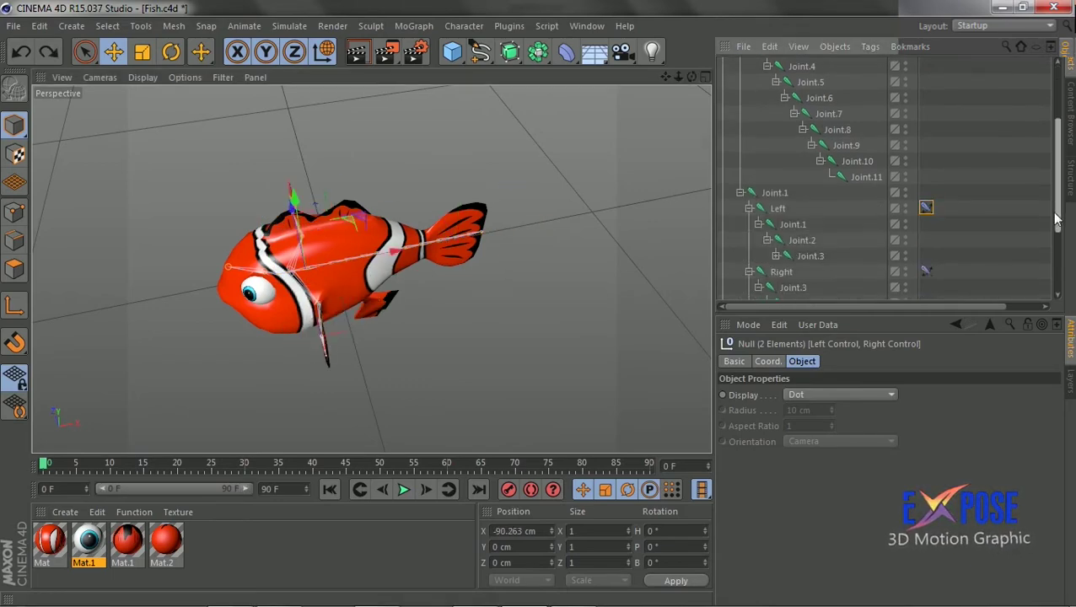
{"action": "scroll", "coordinate": [1012, 145], "scroll_direction": "down", "scroll_amount": 5}
{"action": "left_click_drag", "start_coordinate": [388, 250], "coordinate": [368, 277]}
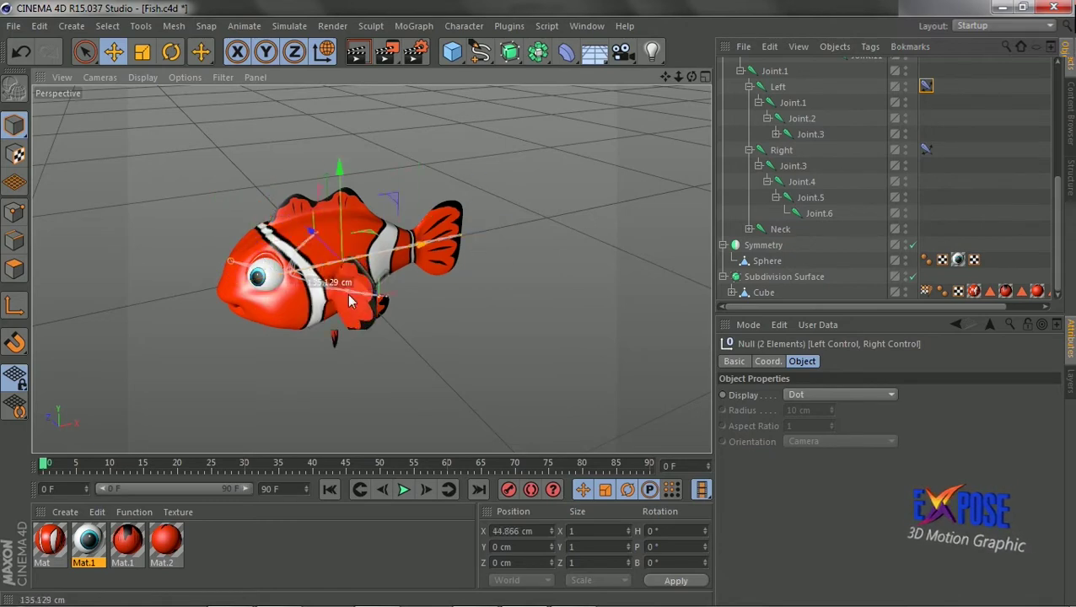
{"action": "key", "text": "ctrl+z"}
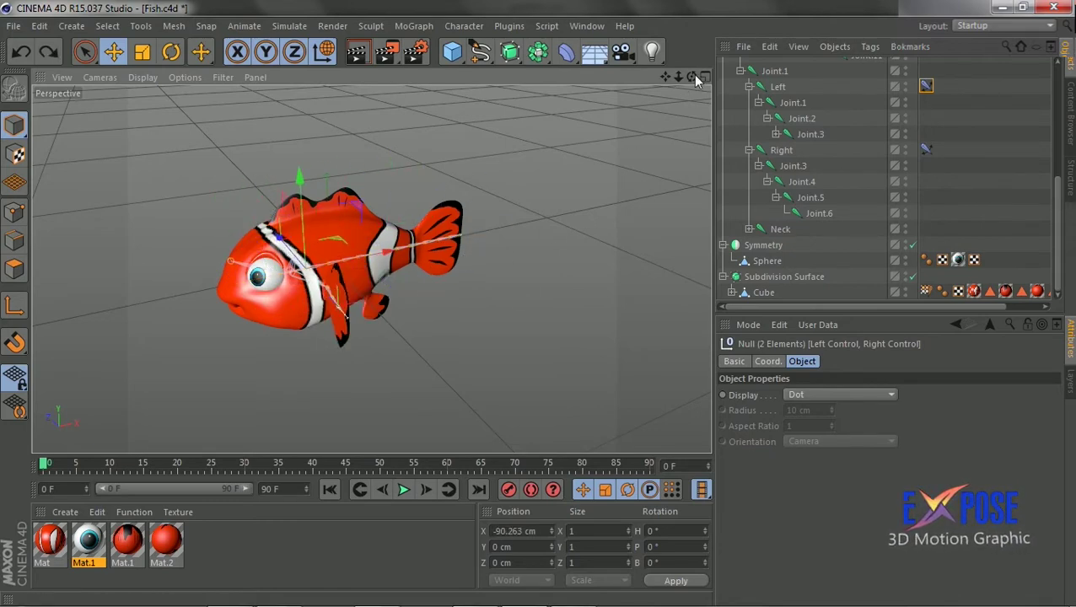
{"action": "left_click_drag", "start_coordinate": [396, 261], "coordinate": [466, 230]}
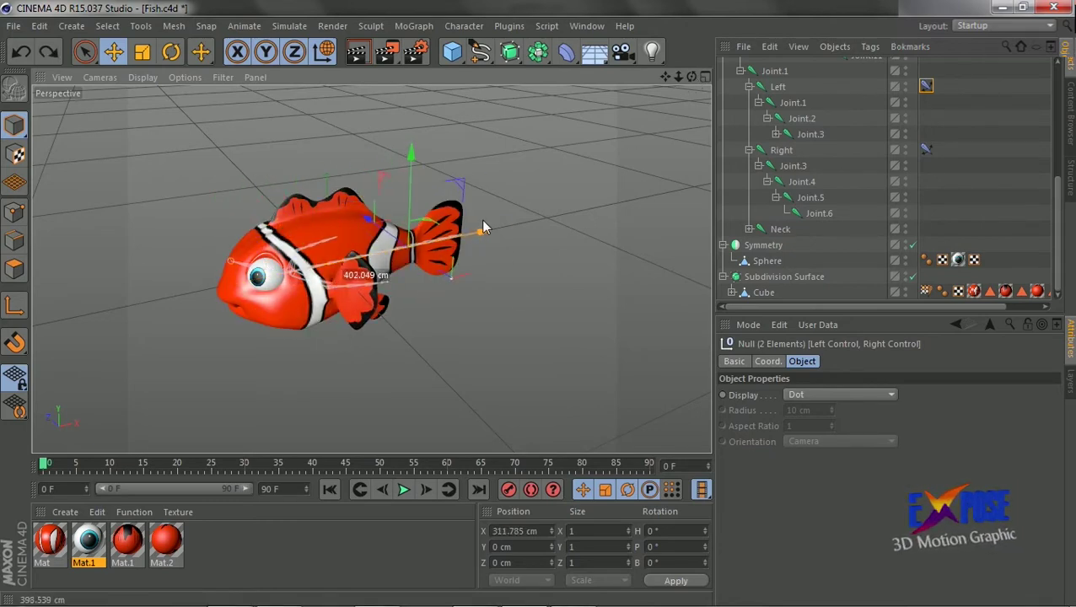
Apply Freeze All to the Tail joint's transformations in the Coord. tab.
{"action": "left_click", "coordinate": [763, 361]}
{"action": "left_click", "coordinate": [730, 458]}
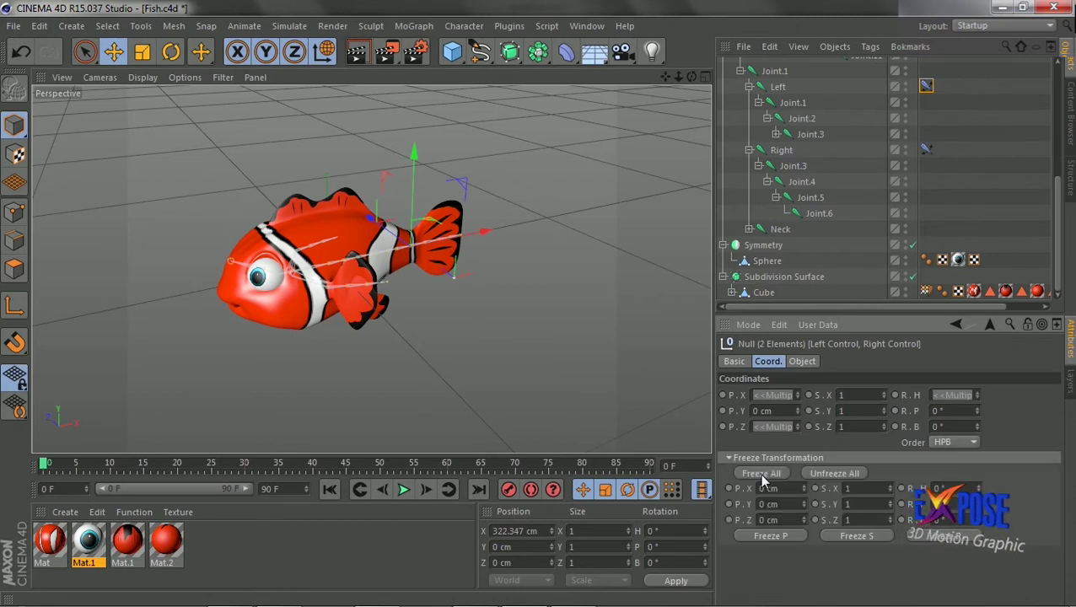
{"action": "scroll", "coordinate": [772, 168], "scroll_direction": "up", "scroll_amount": 10}
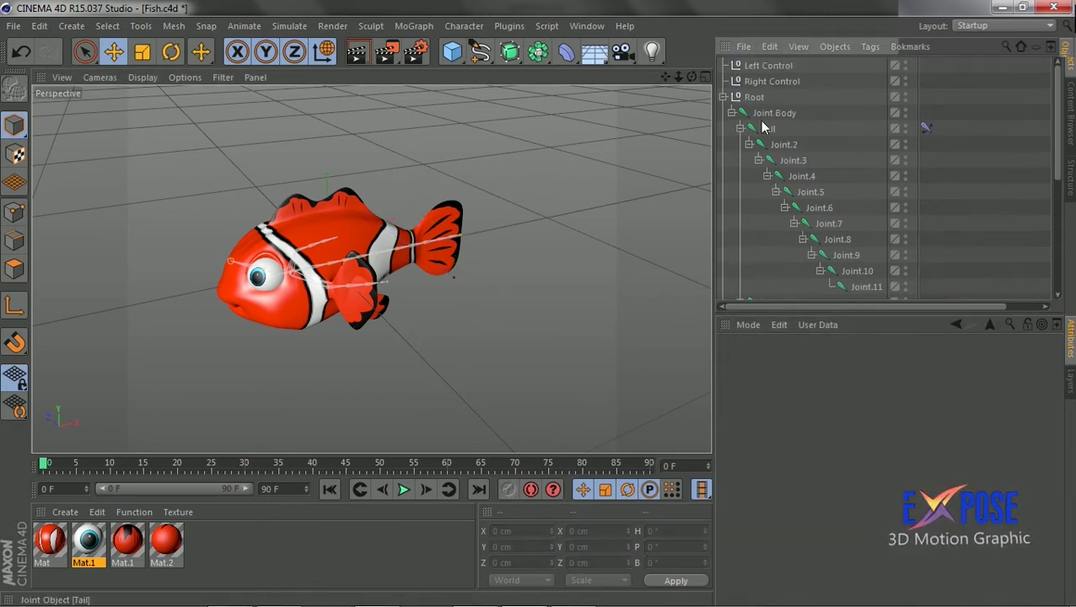
{"action": "left_click", "coordinate": [769, 128]}
{"action": "left_click", "coordinate": [763, 473]}
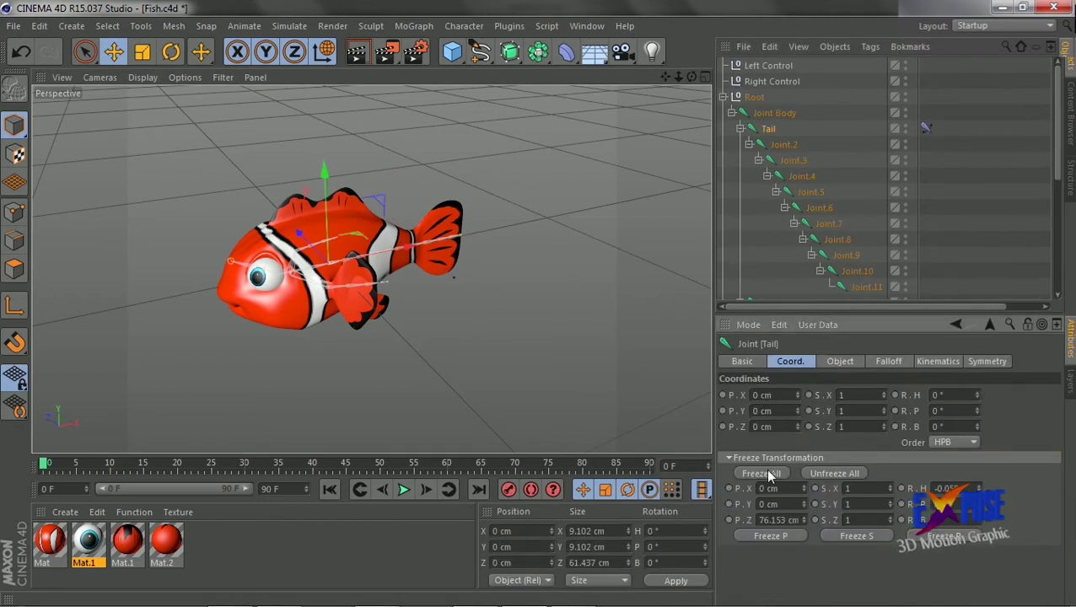
Select the Neck joint and apply Freeze All to its transformations.
{"action": "left_click", "coordinate": [540, 377]}
{"action": "scroll", "coordinate": [769, 215], "scroll_direction": "down", "scroll_amount": 5}
{"action": "left_click", "coordinate": [779, 193]}
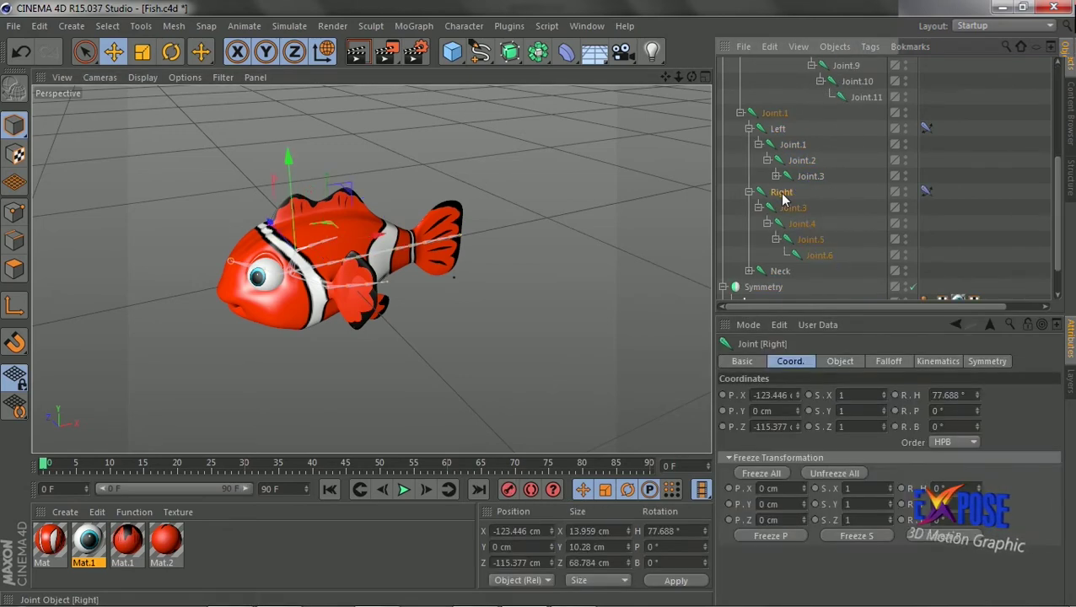
{"action": "left_click", "coordinate": [754, 271]}
{"action": "left_click", "coordinate": [763, 474]}
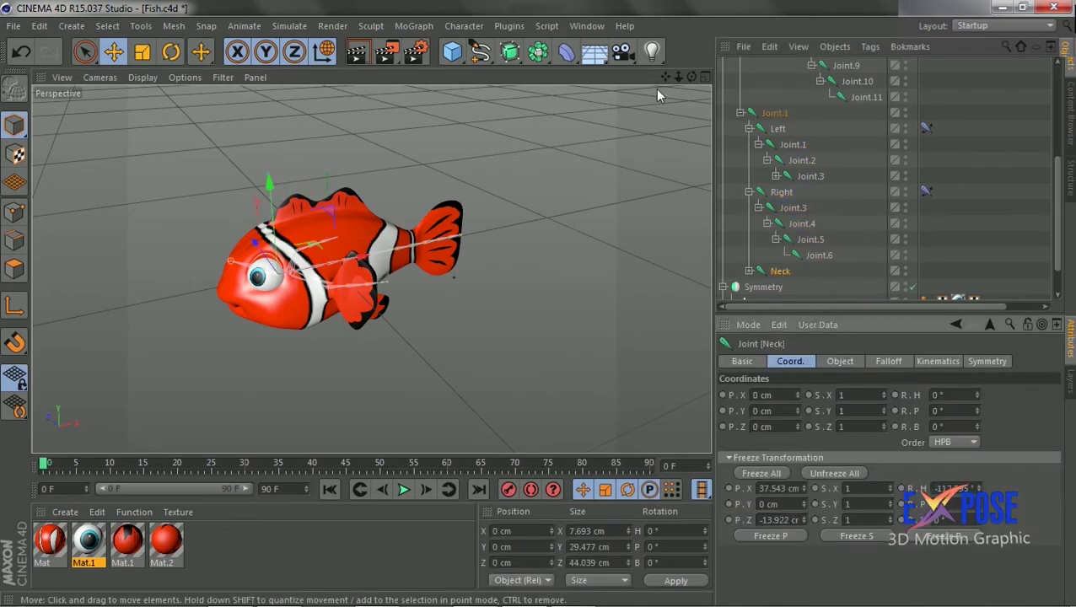
{"action": "left_click_drag", "start_coordinate": [692, 76], "coordinate": [641, 85]}
{"action": "key", "text": "r"}
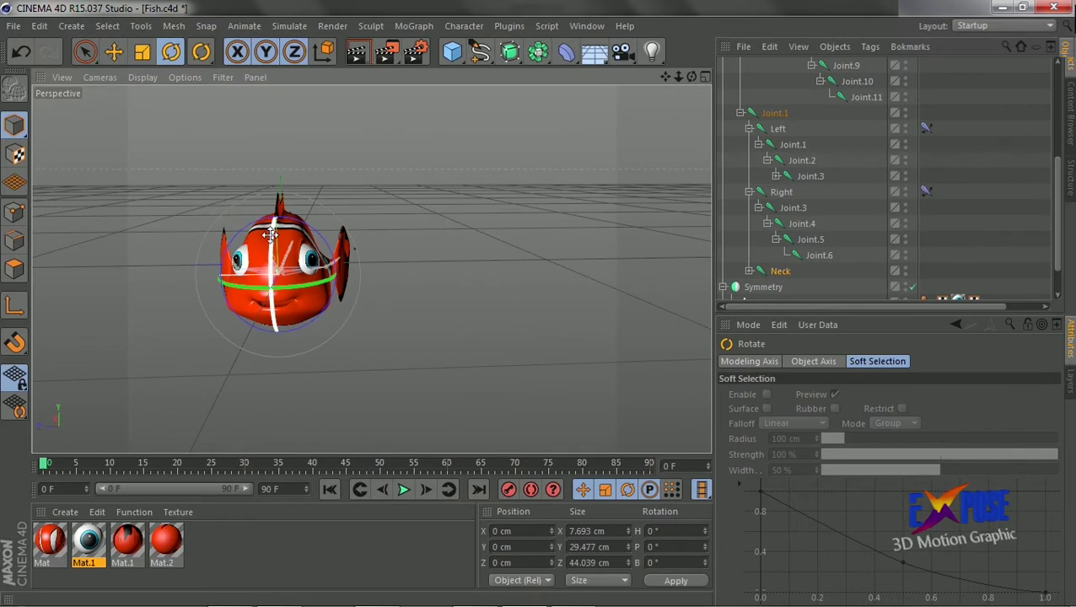
{"action": "scroll", "coordinate": [767, 251], "scroll_direction": "down", "scroll_amount": 2}
{"action": "left_click", "coordinate": [763, 245]}
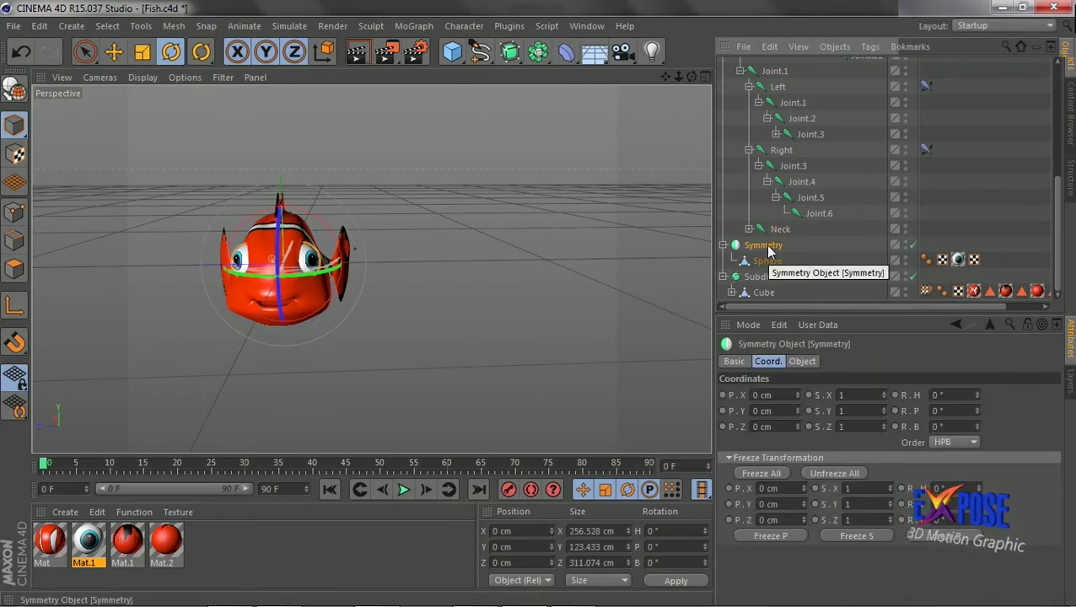
{"action": "left_click_drag", "start_coordinate": [768, 250], "coordinate": [779, 228]}
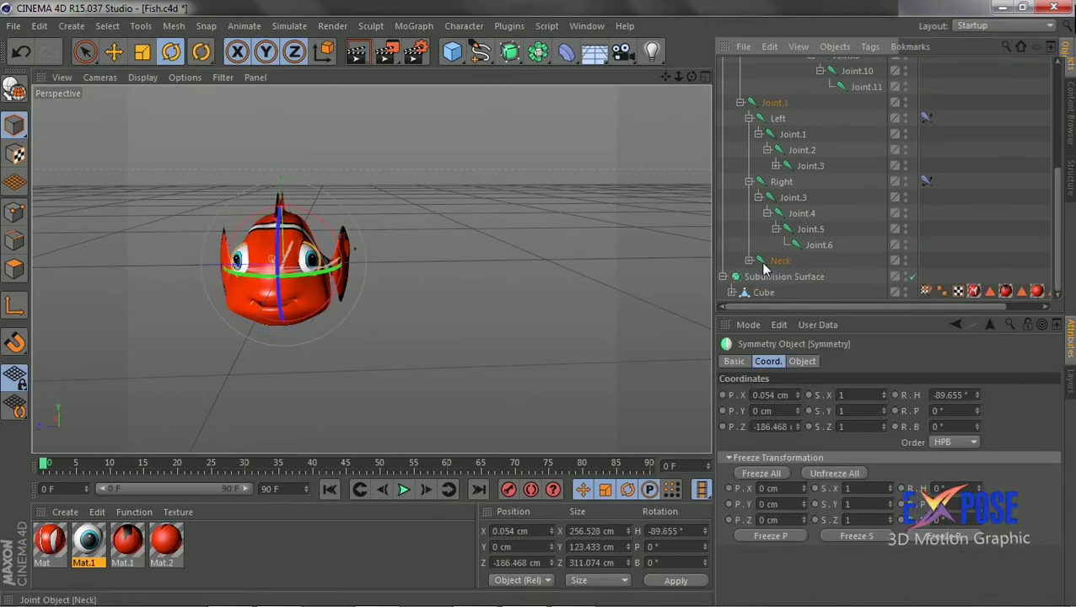
{"action": "scroll", "coordinate": [810, 245], "scroll_direction": "down", "scroll_amount": 2}
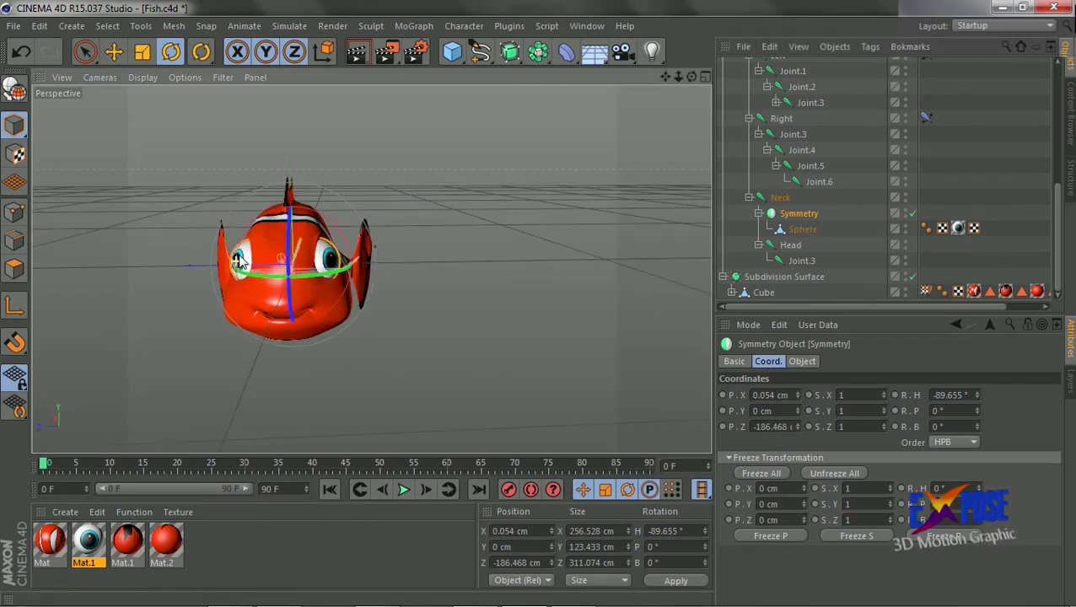
{"action": "mouse_move", "coordinate": [691, 77]}
{"action": "left_mouse_down"}
{"action": "mouse_move", "coordinate": [259, 329]}
{"action": "mouse_move", "coordinate": [233, 285]}
{"action": "left_mouse_up"}
{"action": "left_click", "coordinate": [263, 297]}
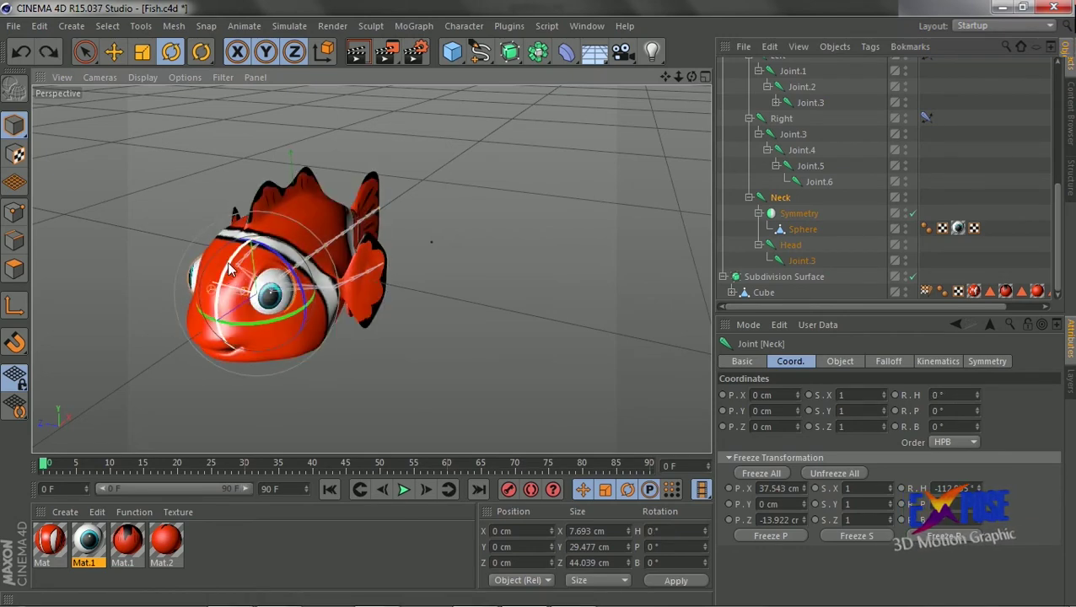
{"action": "left_click", "coordinate": [700, 91]}
{"action": "mouse_move", "coordinate": [692, 76]}
{"action": "left_mouse_down"}
{"action": "mouse_move", "coordinate": [664, 81]}
{"action": "mouse_move", "coordinate": [684, 81]}
{"action": "left_mouse_up"}
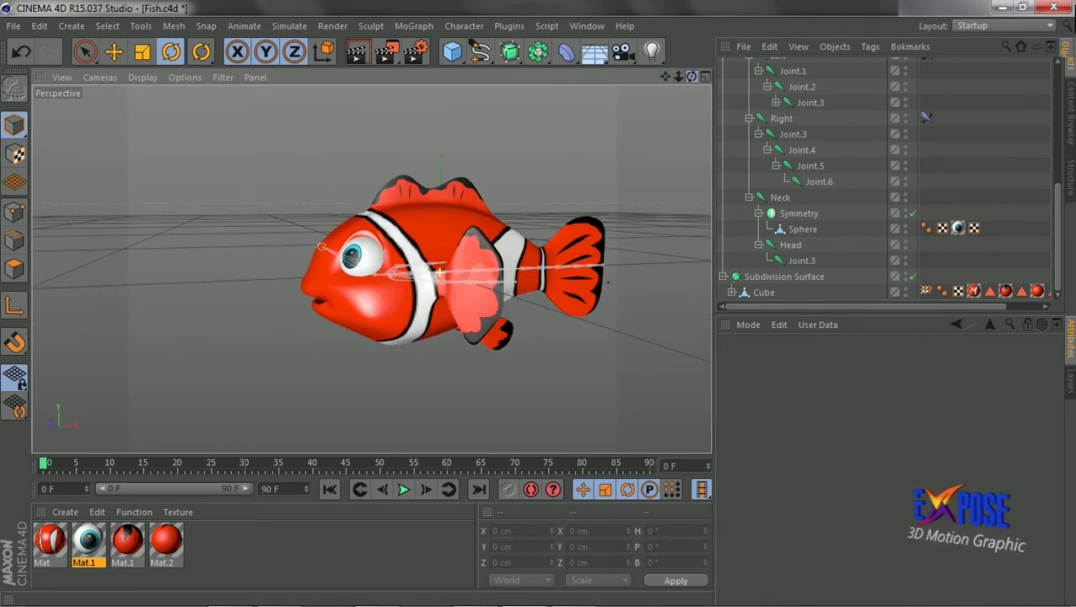
Select Root, place the fish at its starting spot, then move it far left later in time.
{"action": "scroll", "coordinate": [455, 250], "scroll_direction": "down", "scroll_amount": 5}
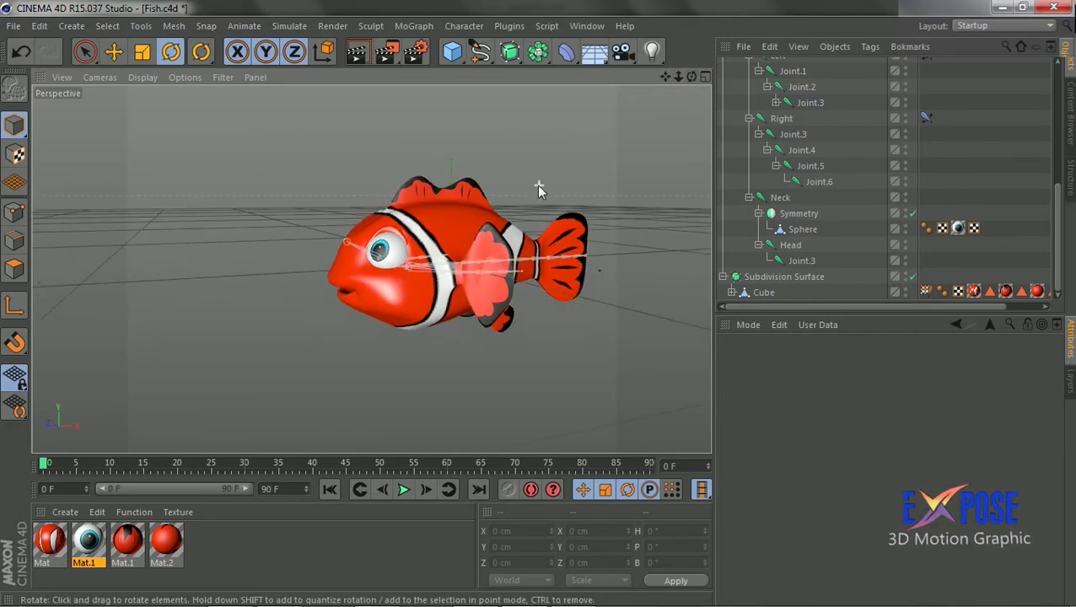
{"action": "scroll", "coordinate": [780, 133], "scroll_direction": "up", "scroll_amount": 5}
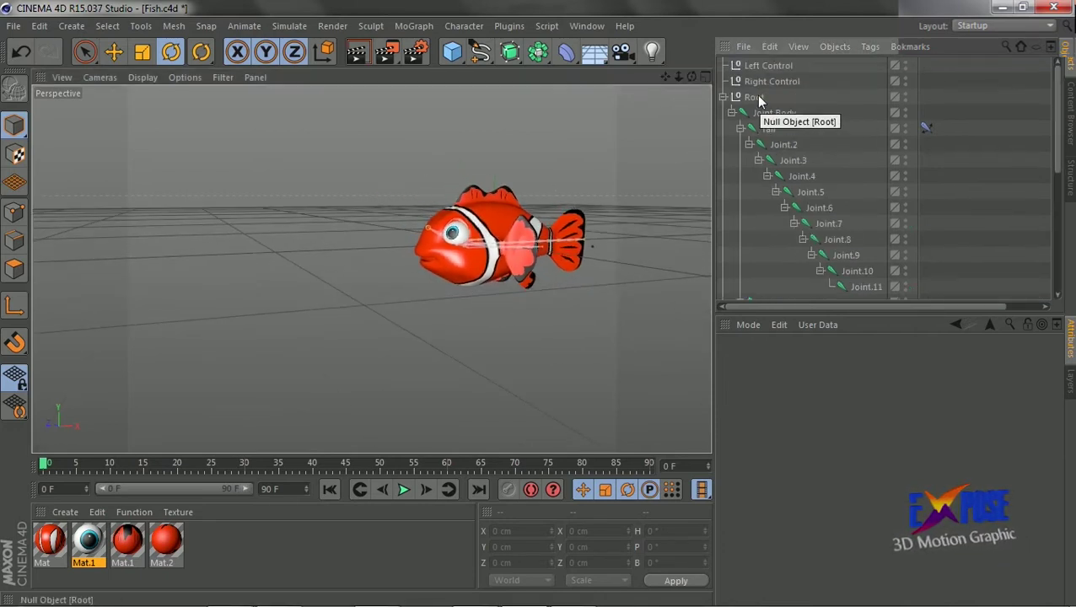
{"action": "left_click", "coordinate": [753, 97]}
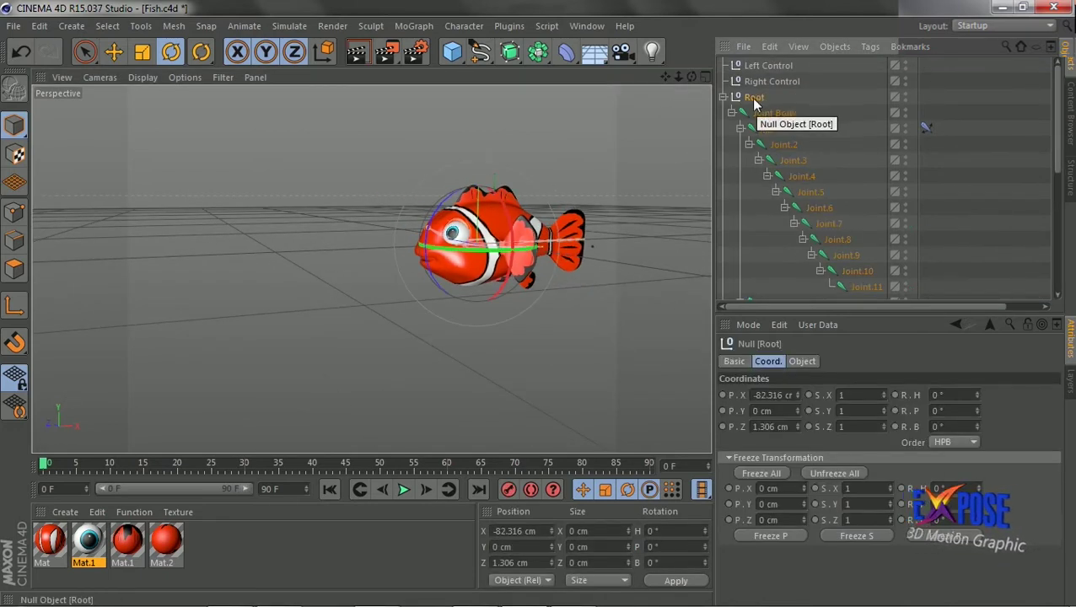
{"action": "left_click", "coordinate": [113, 51]}
{"action": "left_click_drag", "start_coordinate": [692, 77], "coordinate": [624, 118]}
{"action": "mouse_move", "coordinate": [506, 236]}
{"action": "left_mouse_down"}
{"action": "mouse_move", "coordinate": [588, 221]}
{"action": "mouse_move", "coordinate": [470, 254]}
{"action": "left_mouse_up"}
{"action": "left_click_drag", "start_coordinate": [403, 280], "coordinate": [384, 288]}
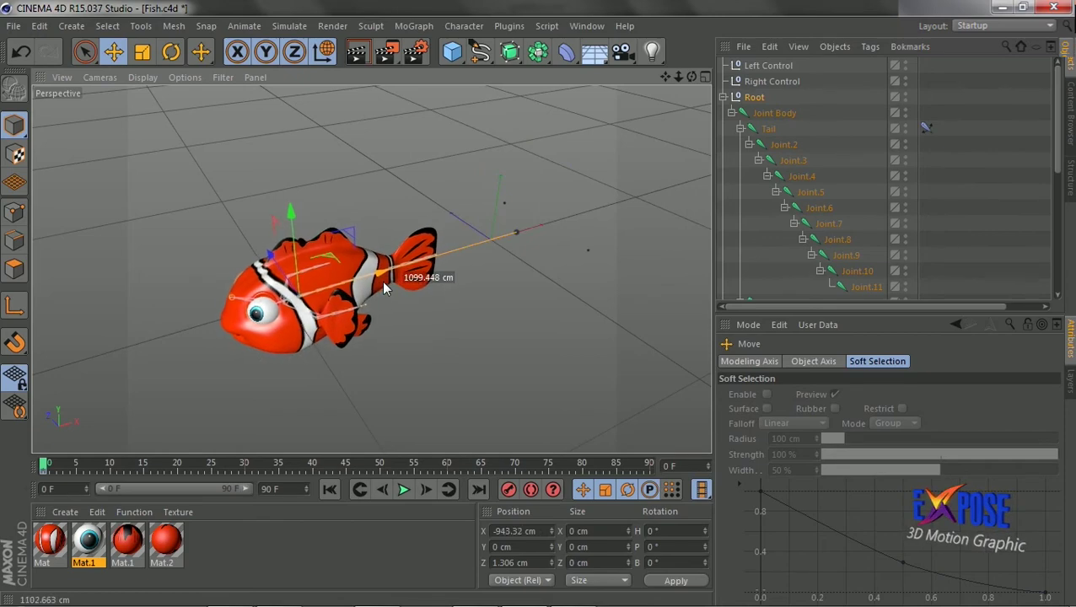
{"action": "left_click_drag", "start_coordinate": [44, 464], "coordinate": [80, 472]}
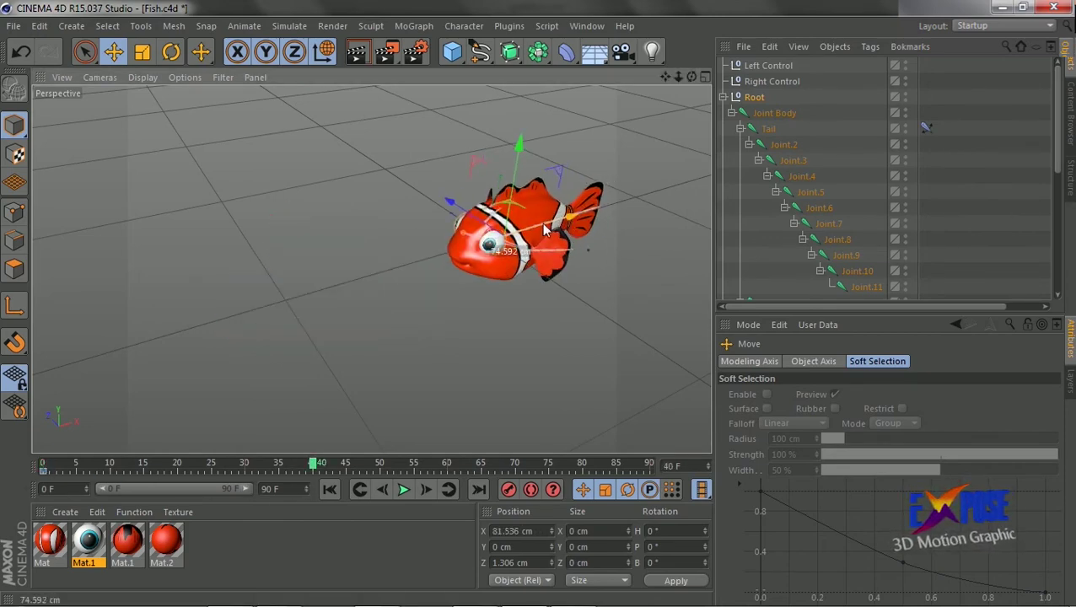
{"action": "left_click_drag", "start_coordinate": [523, 232], "coordinate": [405, 278]}
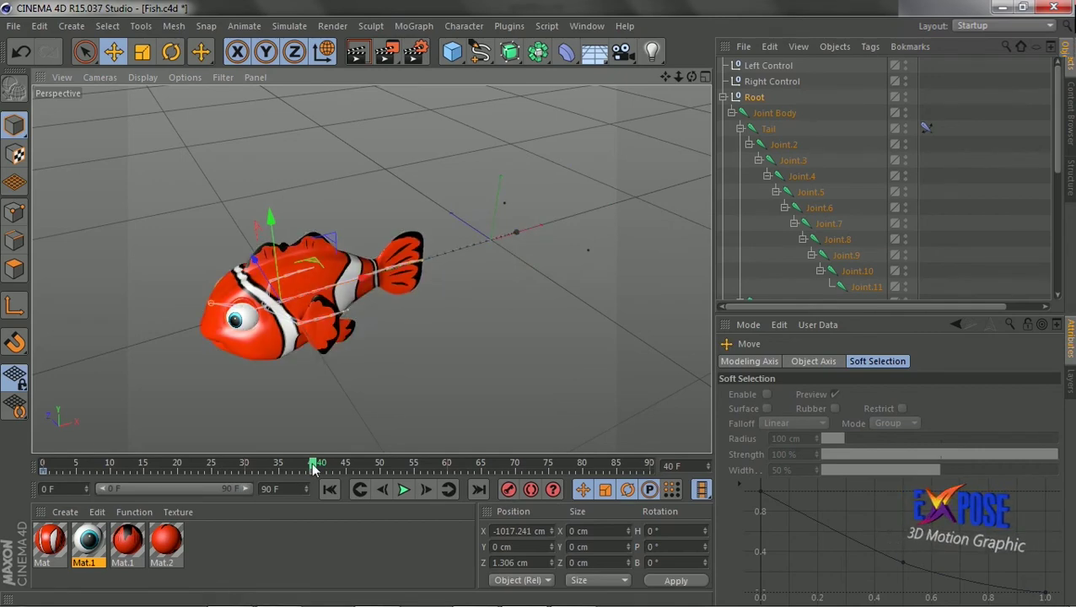
At frame 60, move the fish down toward the camera and turn its heading to about 51°.
{"action": "left_click_drag", "start_coordinate": [314, 469], "coordinate": [447, 467]}
{"action": "key", "text": "r"}
{"action": "left_click_drag", "start_coordinate": [342, 328], "coordinate": [401, 298]}
{"action": "left_click", "coordinate": [113, 51]}
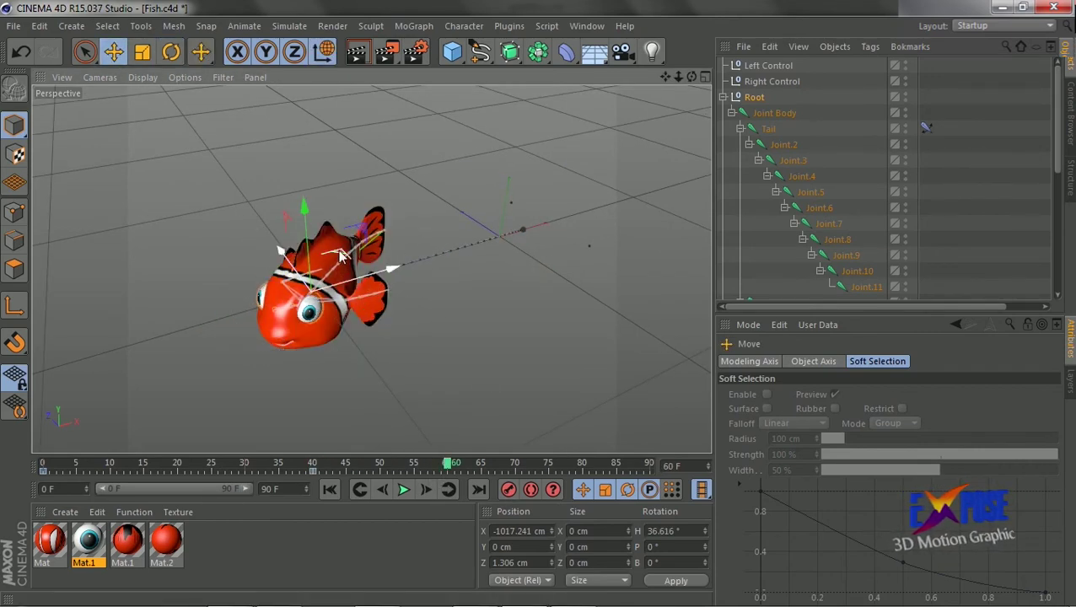
{"action": "left_click_drag", "start_coordinate": [340, 255], "coordinate": [298, 356]}
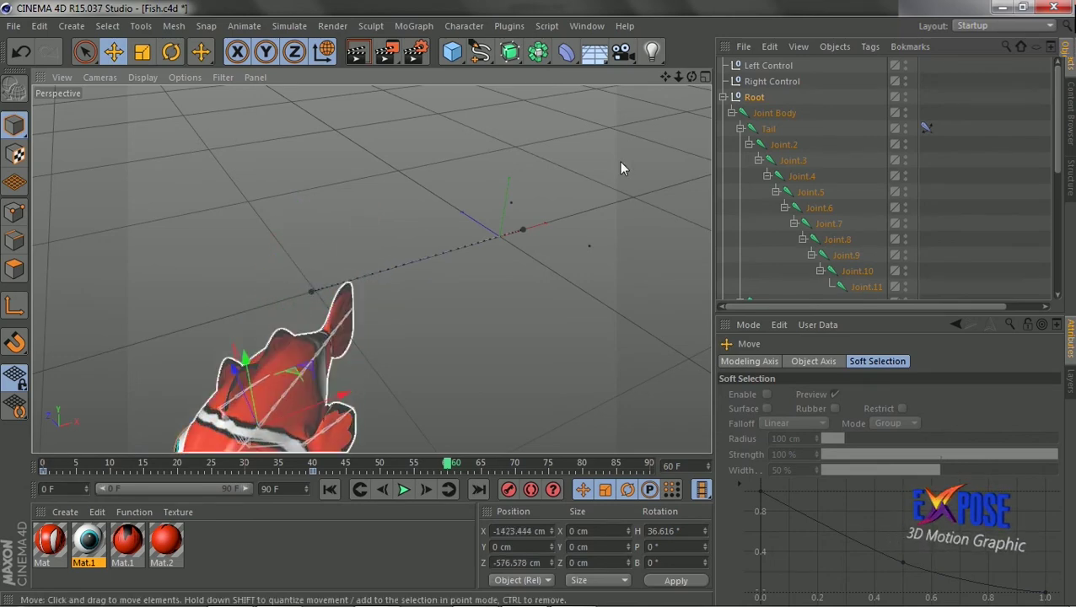
{"action": "scroll", "coordinate": [646, 99], "scroll_direction": "down", "scroll_amount": 3}
{"action": "left_click", "coordinate": [171, 52]}
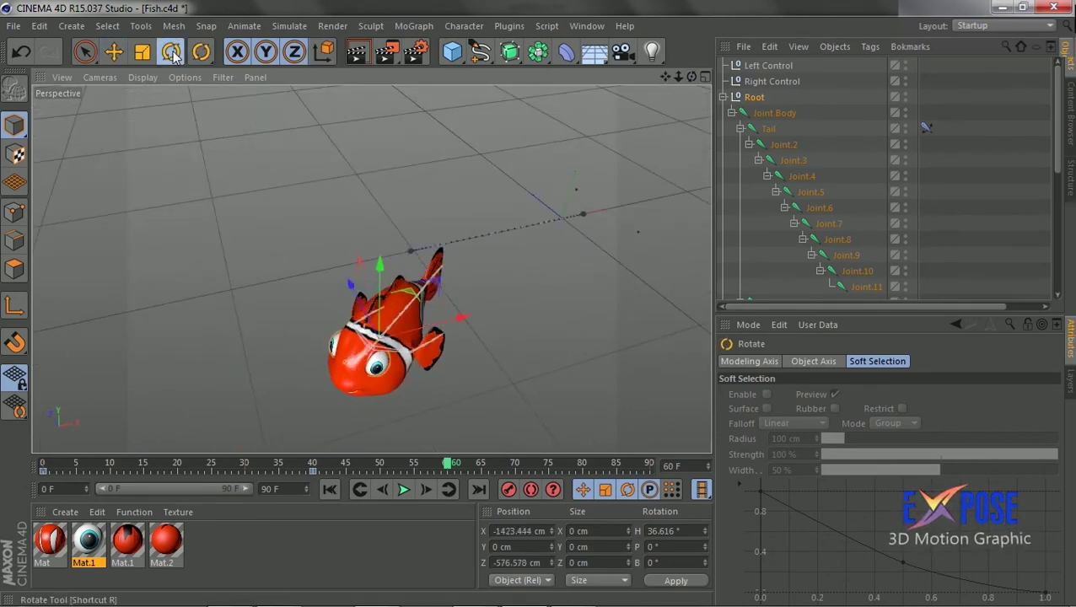
{"action": "left_click_drag", "start_coordinate": [404, 379], "coordinate": [424, 379]}
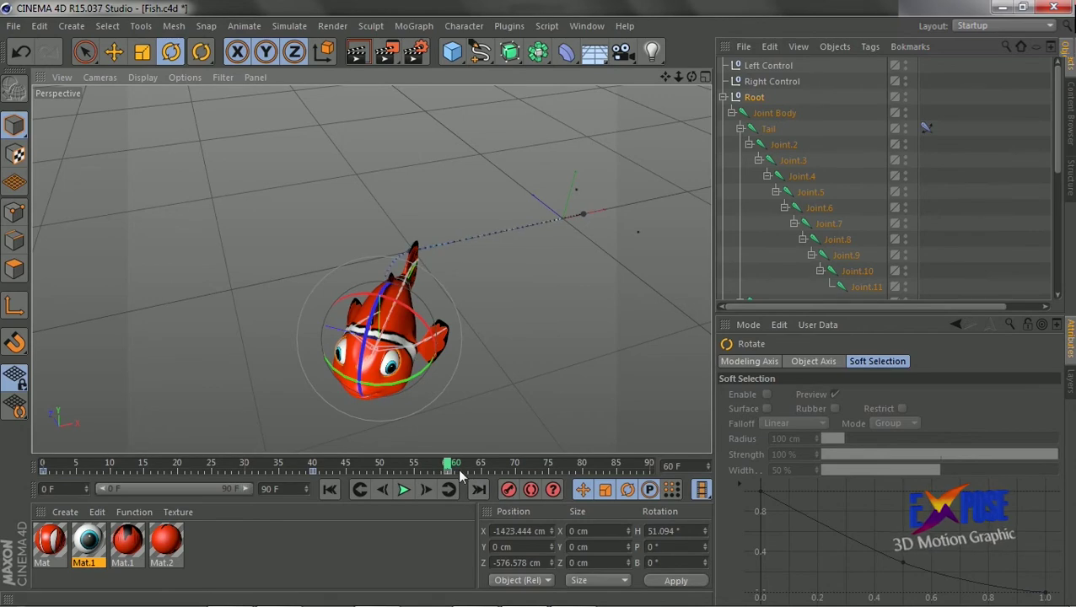
Near the end frame, move the fish to the next waypoint and turn its heading to about 100°.
{"action": "left_click_drag", "start_coordinate": [460, 476], "coordinate": [645, 471]}
{"action": "left_click_drag", "start_coordinate": [622, 300], "coordinate": [505, 304], "text": "alt"}
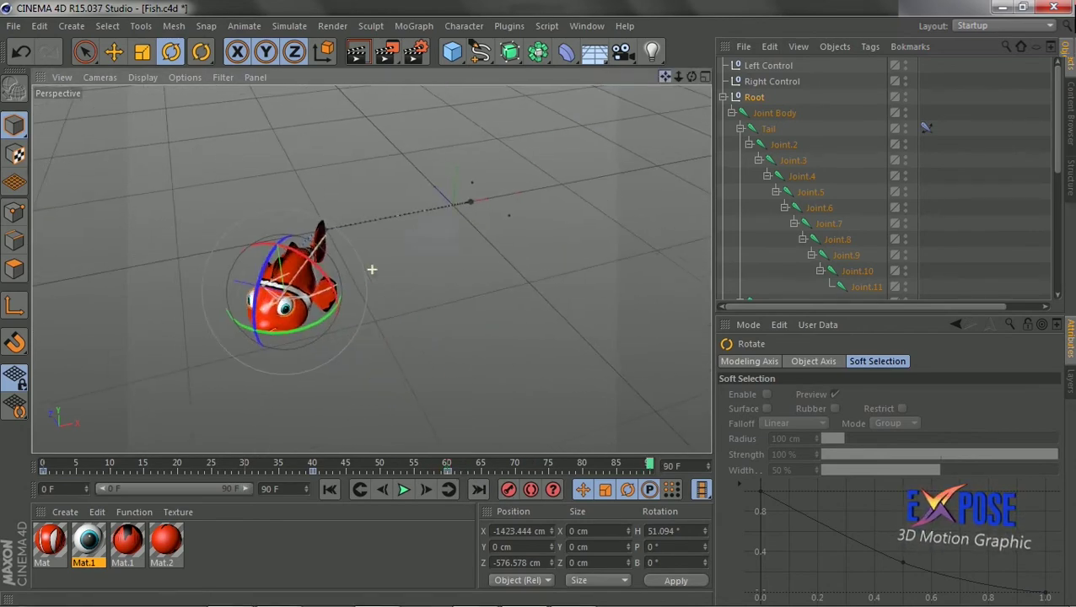
{"action": "left_click", "coordinate": [114, 53]}
{"action": "left_click_drag", "start_coordinate": [290, 282], "coordinate": [379, 340]}
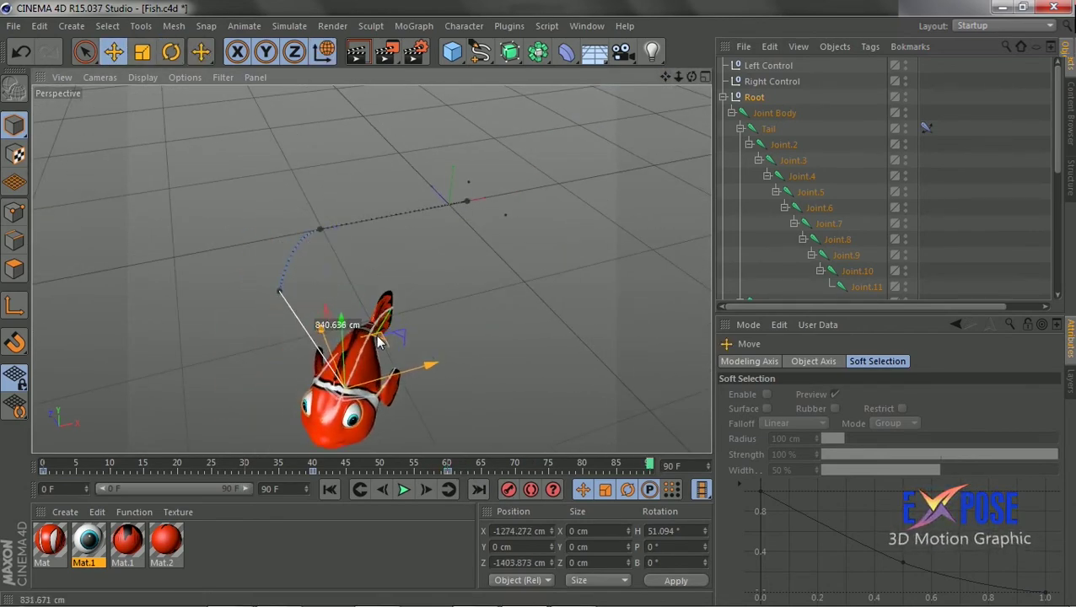
{"action": "key", "text": "r"}
{"action": "left_click_drag", "start_coordinate": [398, 419], "coordinate": [469, 466]}
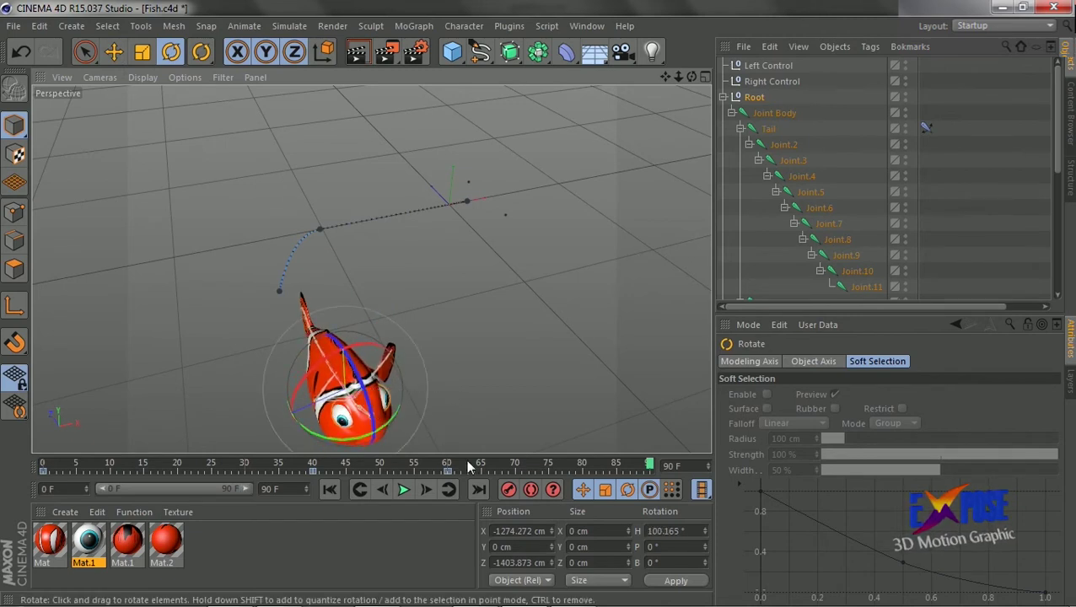
Play back the animation, undo the last two changes, and return to frame 0.
{"action": "left_click", "coordinate": [404, 490]}
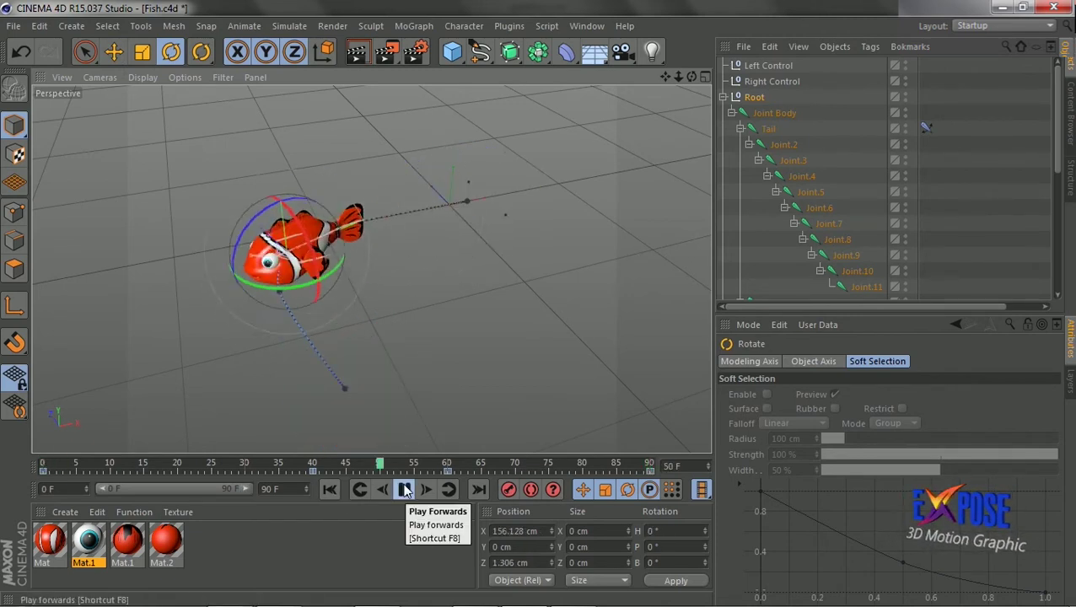
{"action": "left_click", "coordinate": [404, 490]}
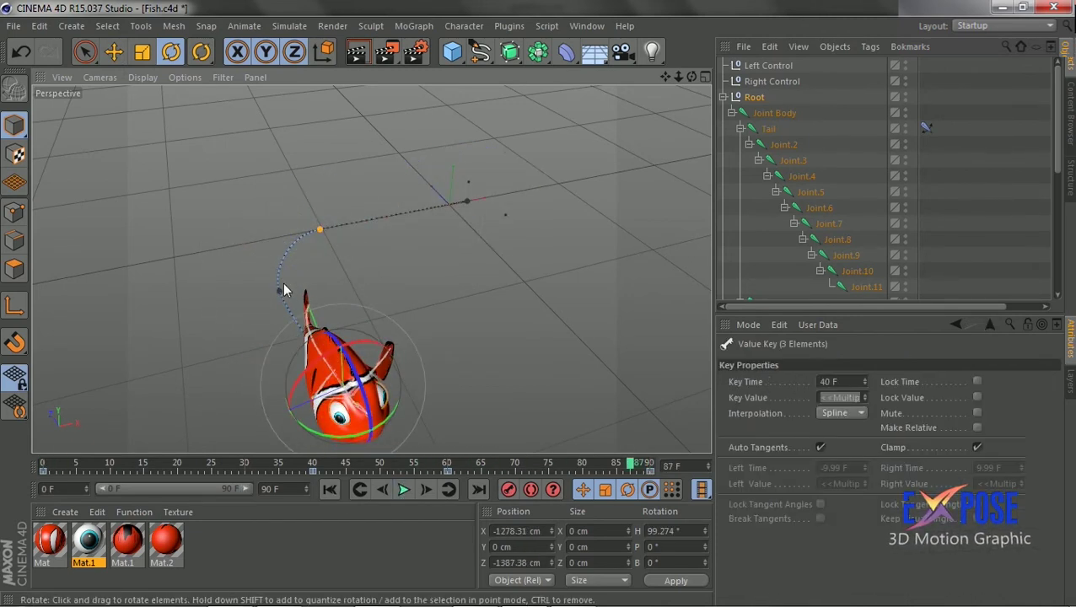
{"action": "key", "text": "ctrl+z"}
{"action": "key", "text": "ctrl+z"}
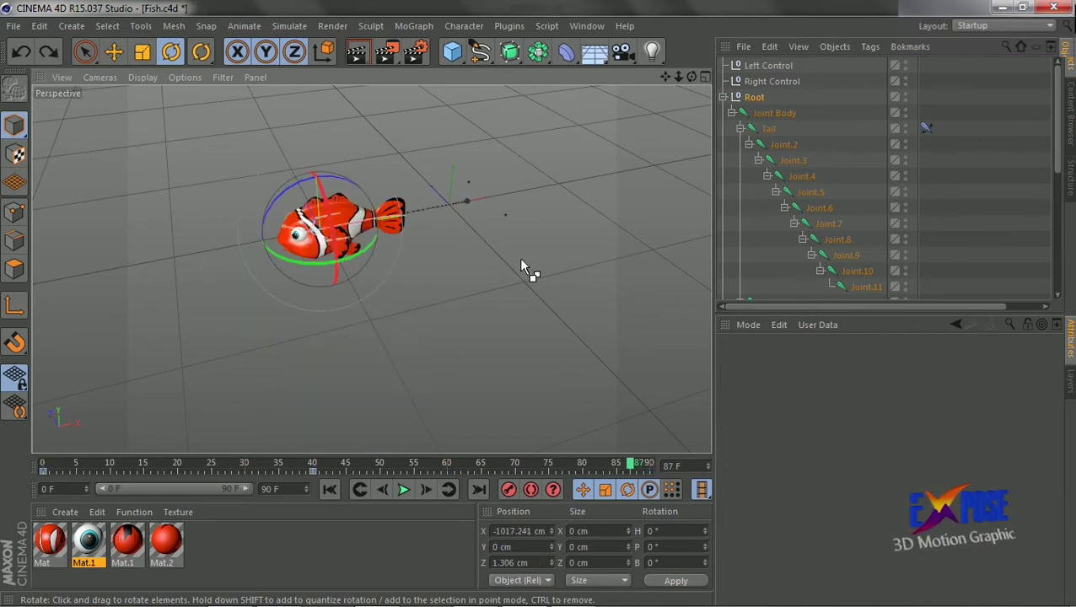
{"action": "key", "text": "ctrl+z"}
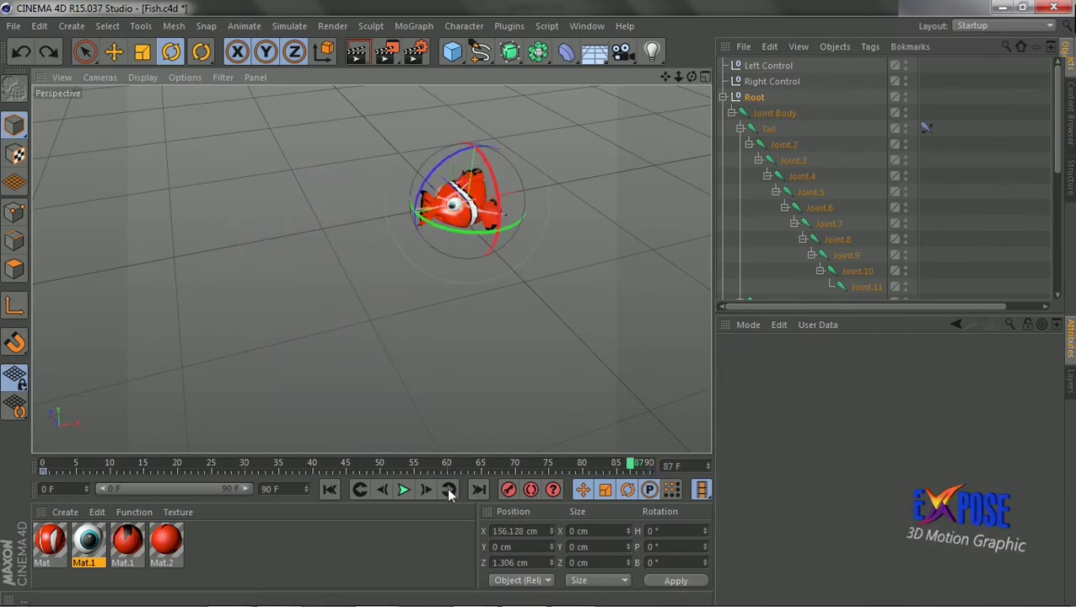
{"action": "left_click", "coordinate": [330, 489]}
{"action": "left_click", "coordinate": [40, 25]}
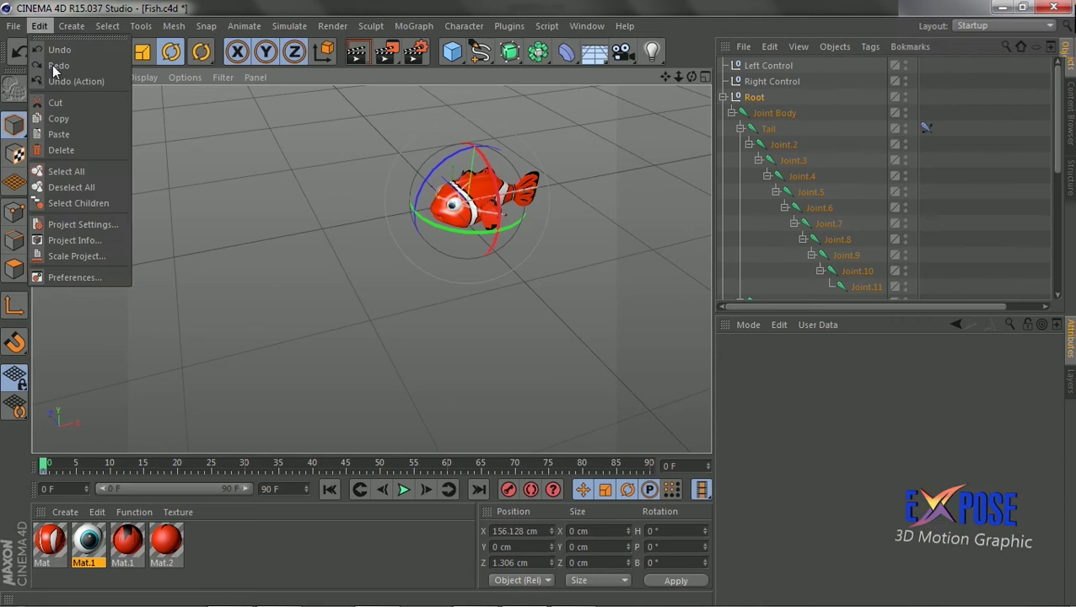
Set Project Settings' default key interpolation to Linear.
{"action": "left_click", "coordinate": [76, 225]}
{"action": "left_click", "coordinate": [983, 361]}
{"action": "left_click", "coordinate": [846, 376]}
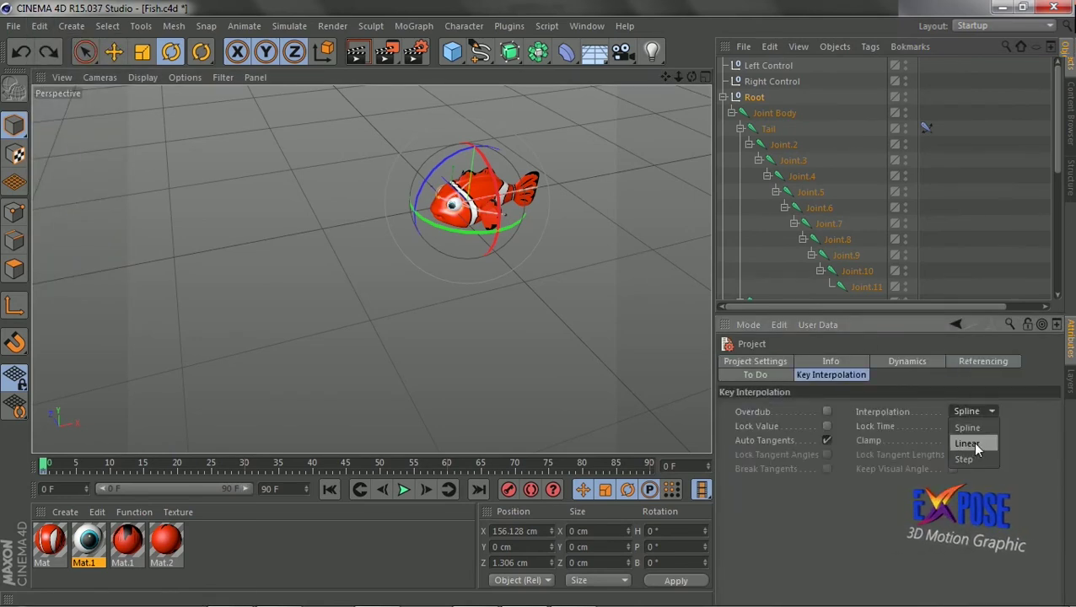
{"action": "left_click", "coordinate": [976, 443]}
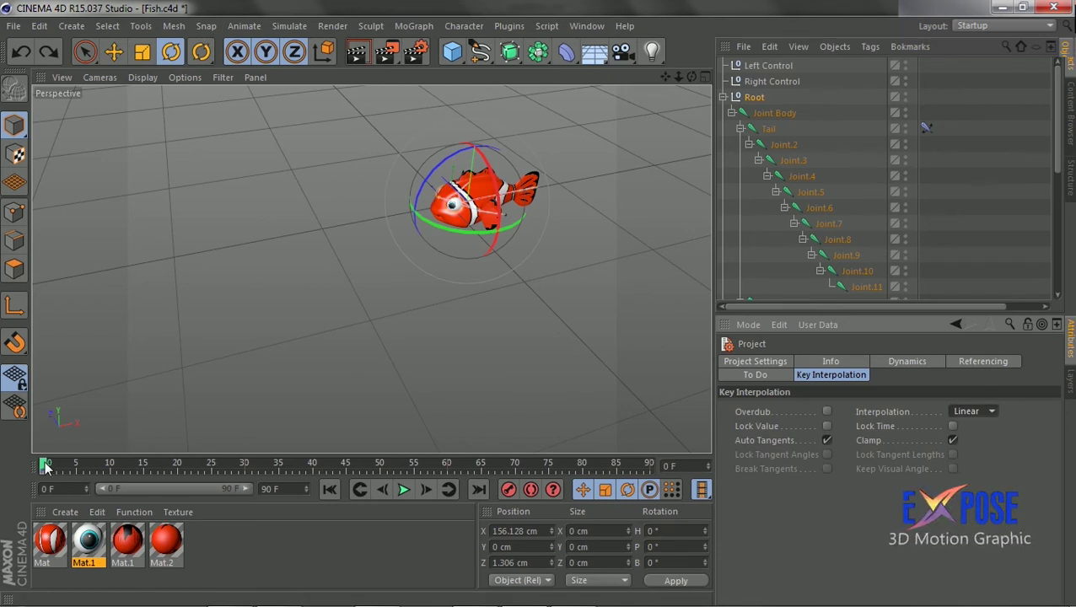
{"action": "left_click_drag", "start_coordinate": [46, 466], "coordinate": [312, 470]}
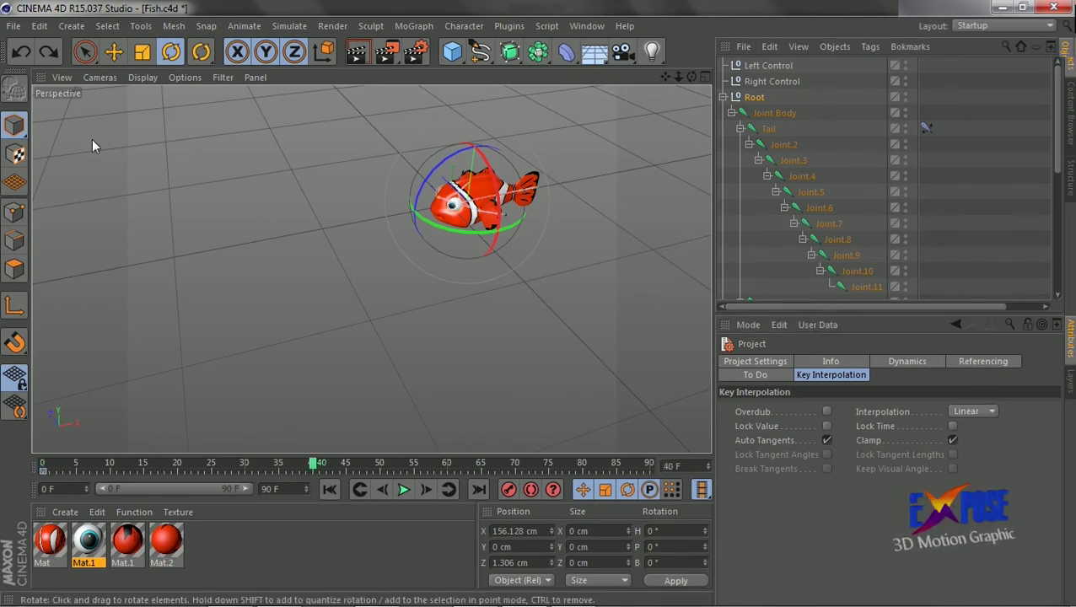
Move the fish to X -1214.915, then at frame 60 turn its heading slightly.
{"action": "key", "text": "e"}
{"action": "left_click_drag", "start_coordinate": [510, 202], "coordinate": [385, 239]}
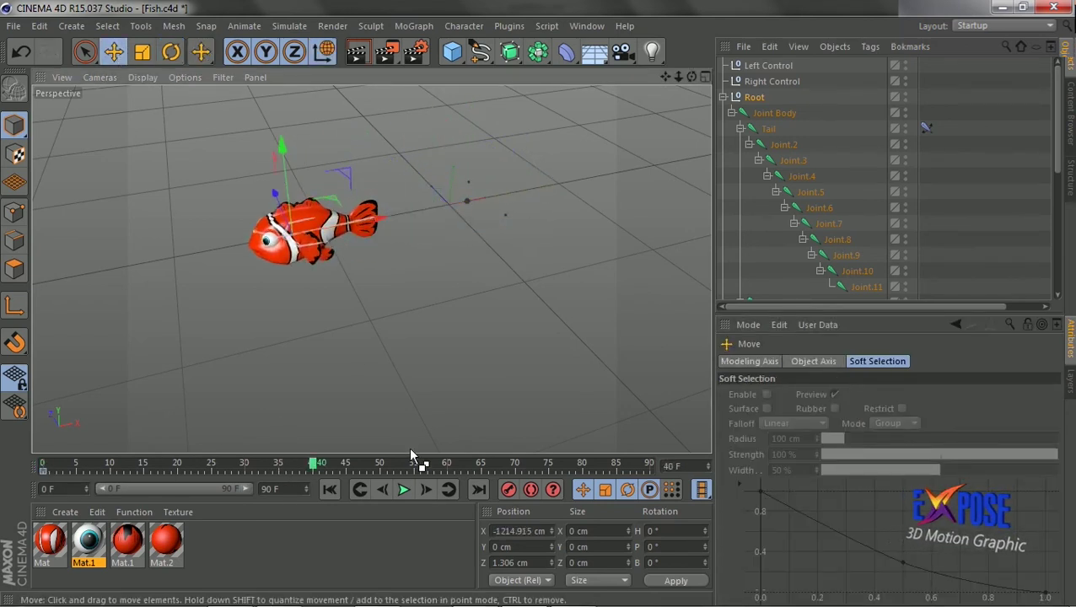
{"action": "left_click_drag", "start_coordinate": [317, 468], "coordinate": [447, 466]}
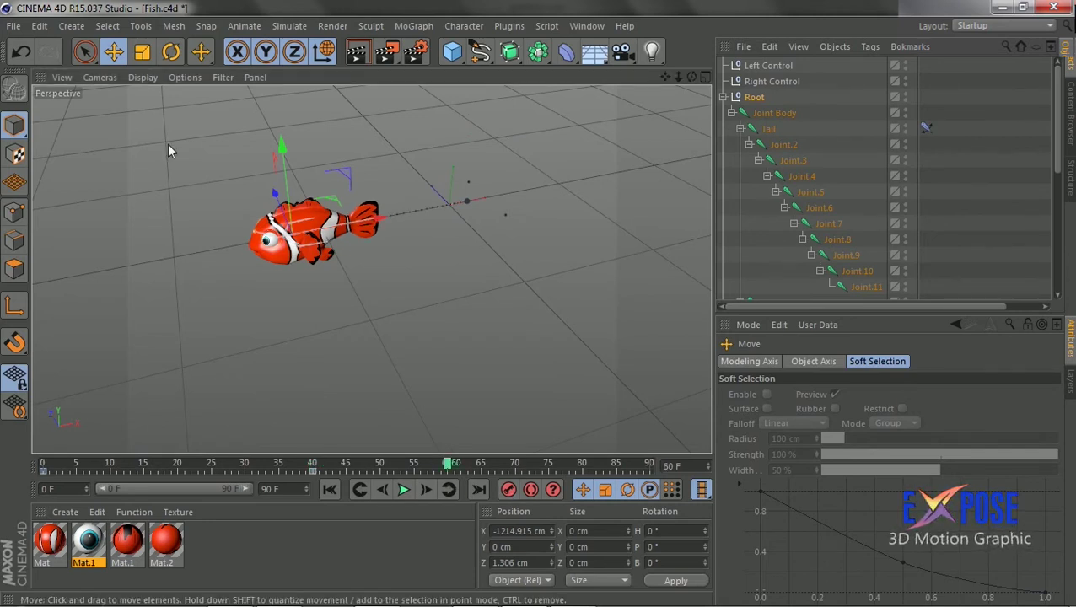
{"action": "left_click", "coordinate": [170, 51]}
{"action": "left_click_drag", "start_coordinate": [320, 283], "coordinate": [414, 246]}
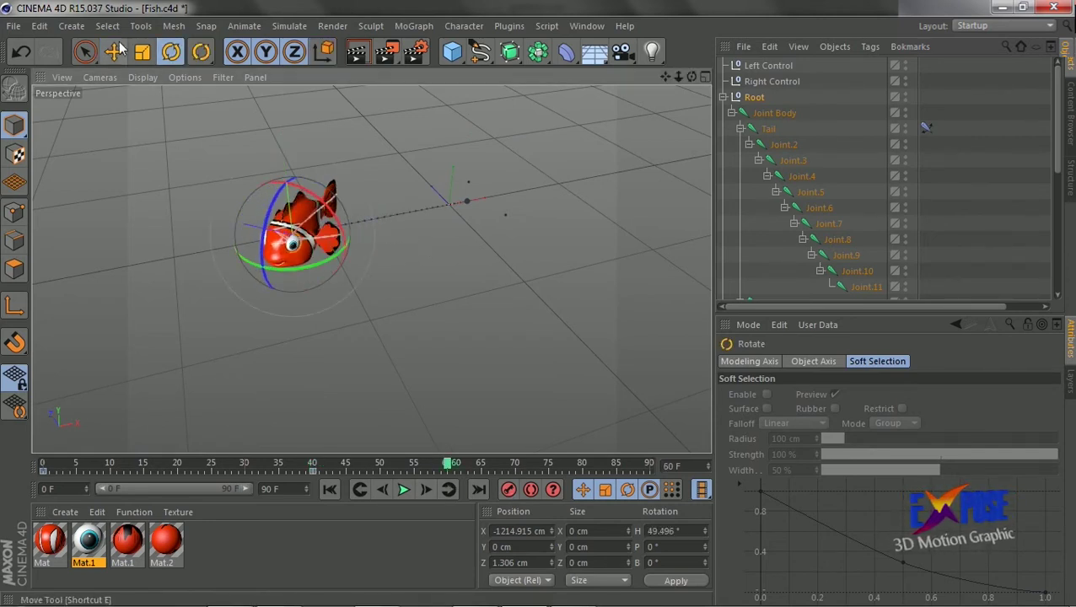
Move the fish down-left to the next waypoint, turn its heading to about 74°, and push it along Z.
{"action": "key", "text": "e"}
{"action": "left_click_drag", "start_coordinate": [335, 205], "coordinate": [283, 293]}
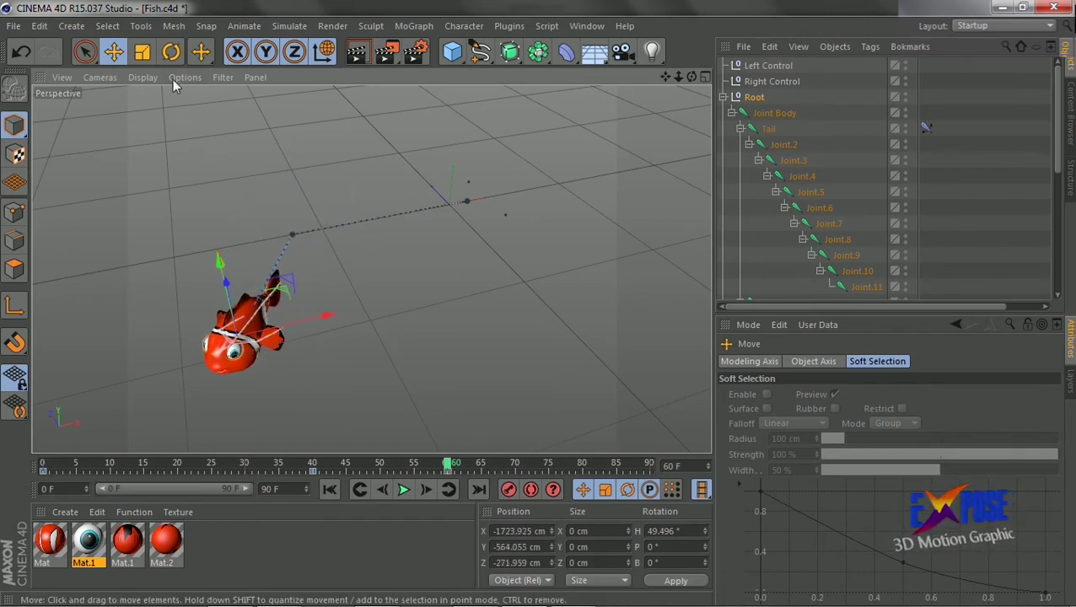
{"action": "left_click", "coordinate": [171, 51]}
{"action": "left_click_drag", "start_coordinate": [266, 371], "coordinate": [336, 355]}
{"action": "left_click", "coordinate": [113, 51]}
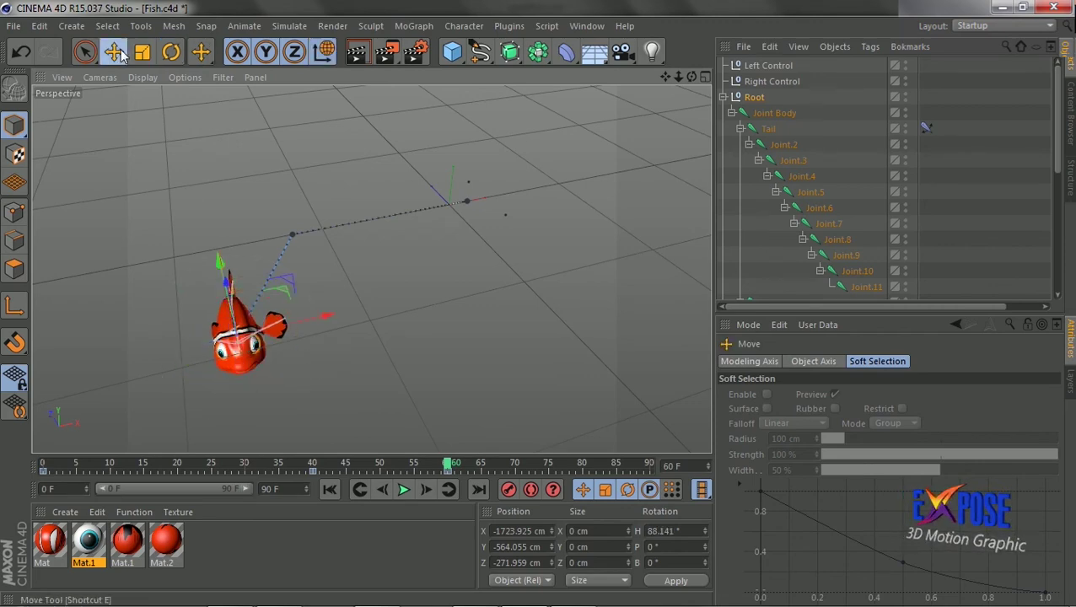
{"action": "left_click_drag", "start_coordinate": [678, 76], "coordinate": [641, 80]}
{"action": "left_click_drag", "start_coordinate": [179, 312], "coordinate": [289, 377]}
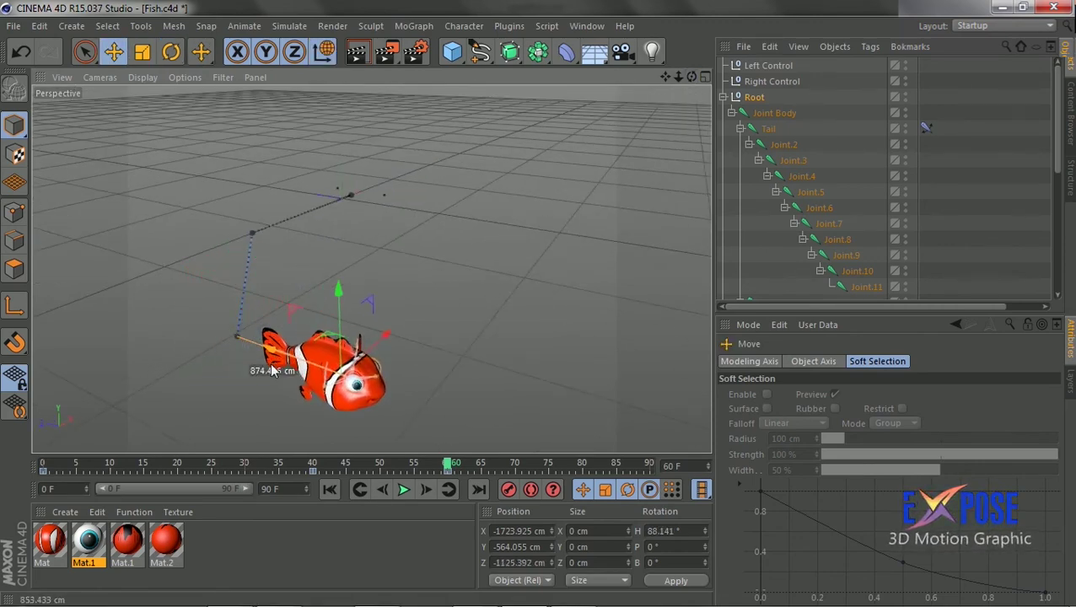
At frame 85, turn the fish to about 93° and move it along Z to -1618.568 cm.
{"action": "left_click_drag", "start_coordinate": [451, 468], "coordinate": [637, 479]}
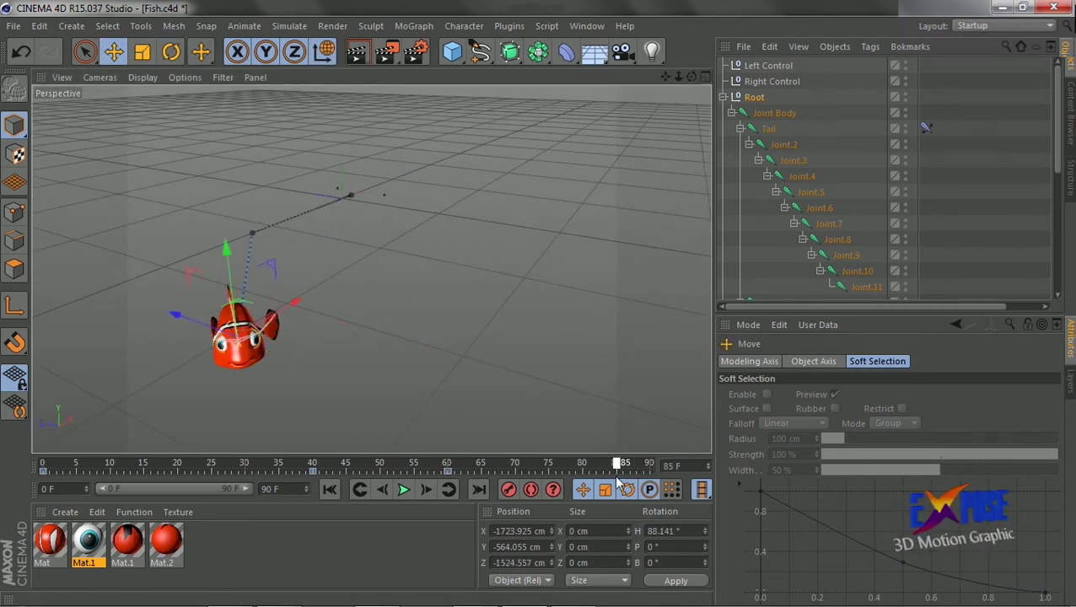
{"action": "left_click", "coordinate": [170, 51]}
{"action": "mouse_move", "coordinate": [269, 317]}
{"action": "left_mouse_down"}
{"action": "mouse_move", "coordinate": [330, 340]}
{"action": "mouse_move", "coordinate": [306, 291]}
{"action": "left_mouse_up"}
{"action": "key", "text": "e"}
{"action": "left_click_drag", "start_coordinate": [190, 337], "coordinate": [329, 400]}
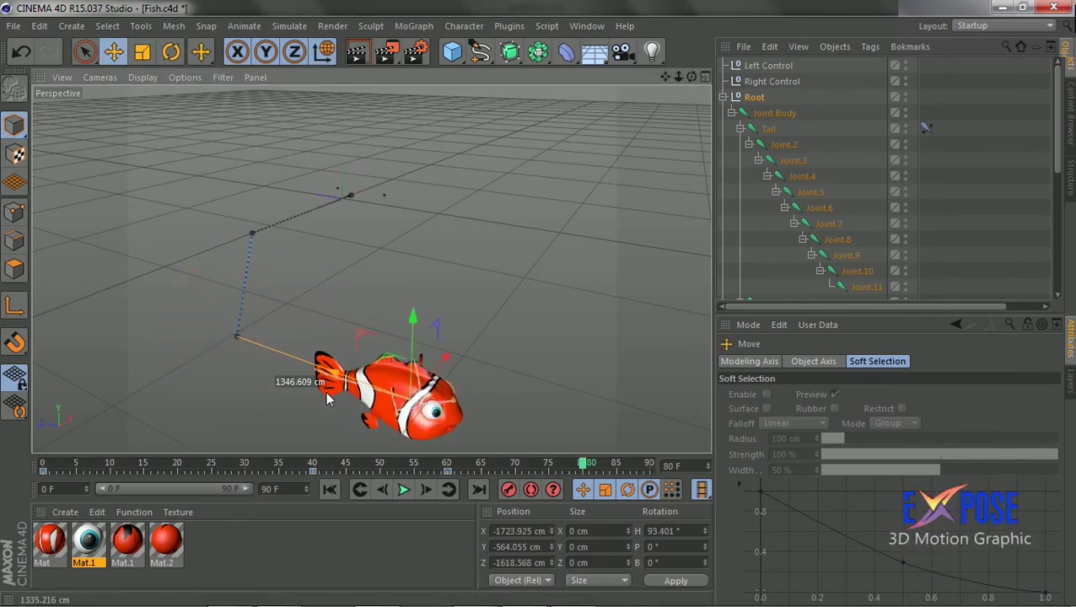
Play the swim from the start and stop playback at frame 33.
{"action": "left_click_drag", "start_coordinate": [430, 470], "coordinate": [271, 477]}
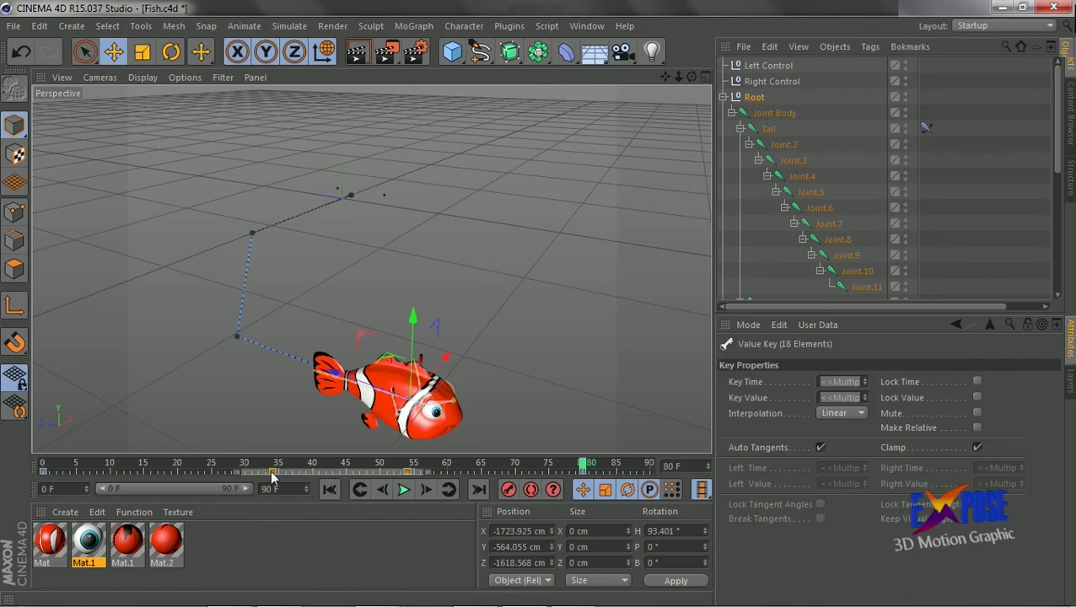
{"action": "left_click", "coordinate": [338, 496]}
{"action": "left_click", "coordinate": [403, 490]}
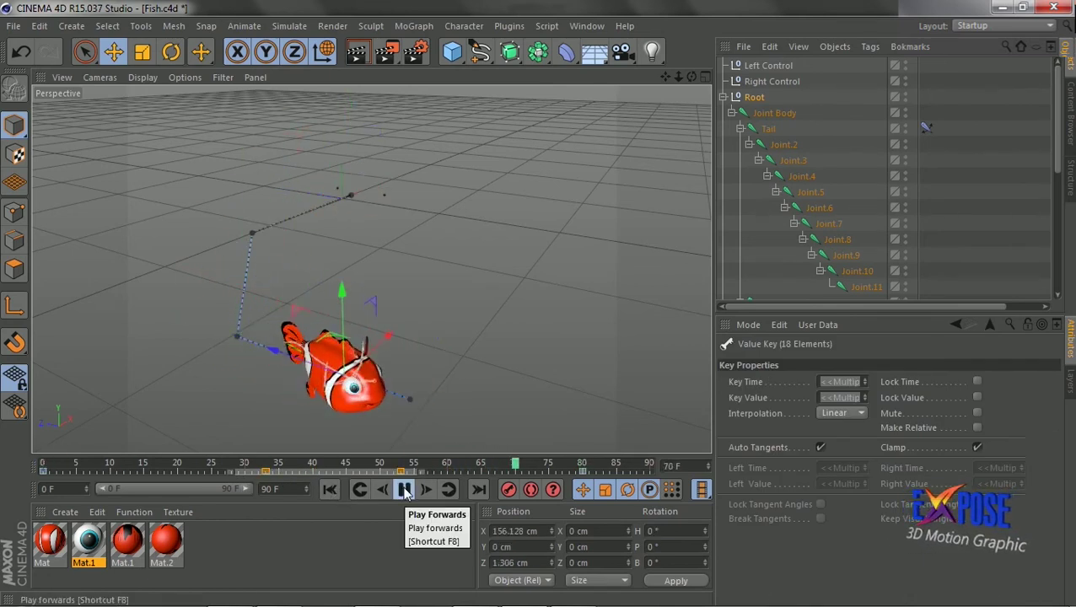
{"action": "left_click", "coordinate": [405, 495]}
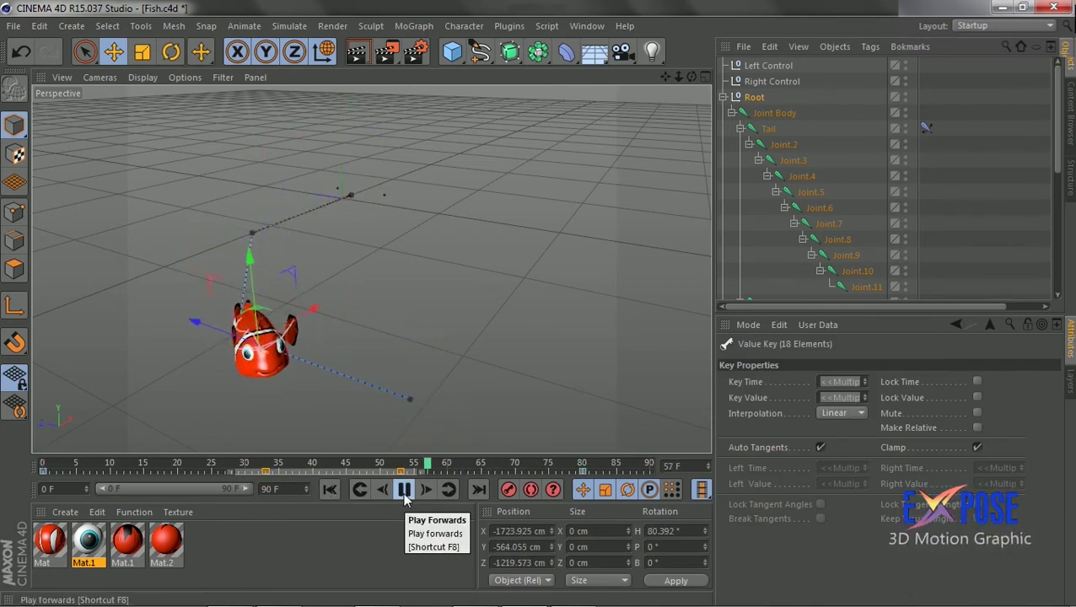
{"action": "left_click", "coordinate": [404, 490]}
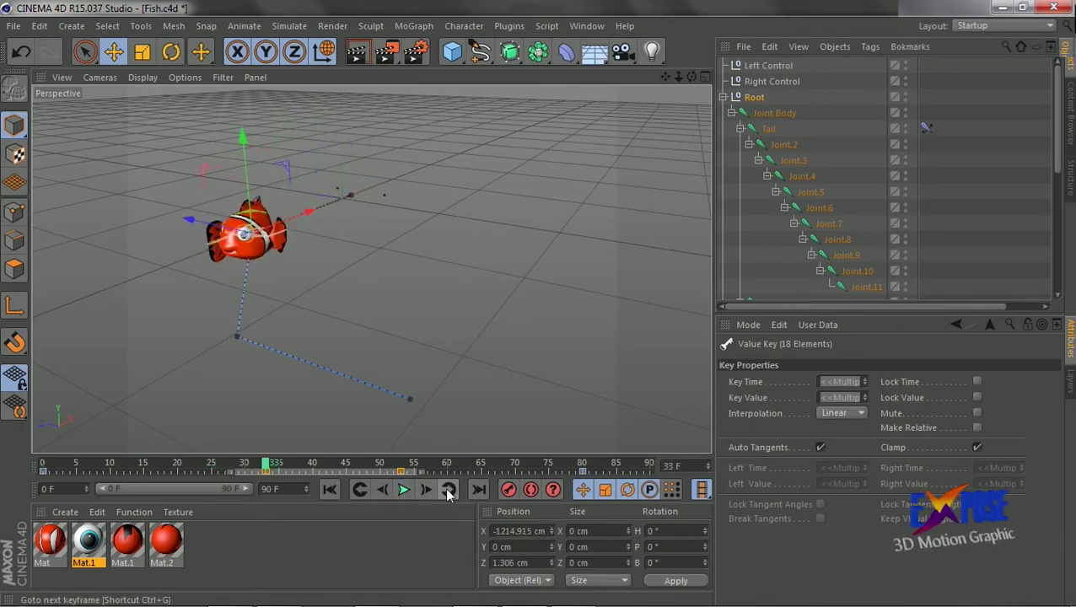
{"action": "right_click", "coordinate": [357, 269]}
Show the Root's F-Curves in their own window, hiding curves of unselected tracks.
{"action": "left_click", "coordinate": [444, 480]}
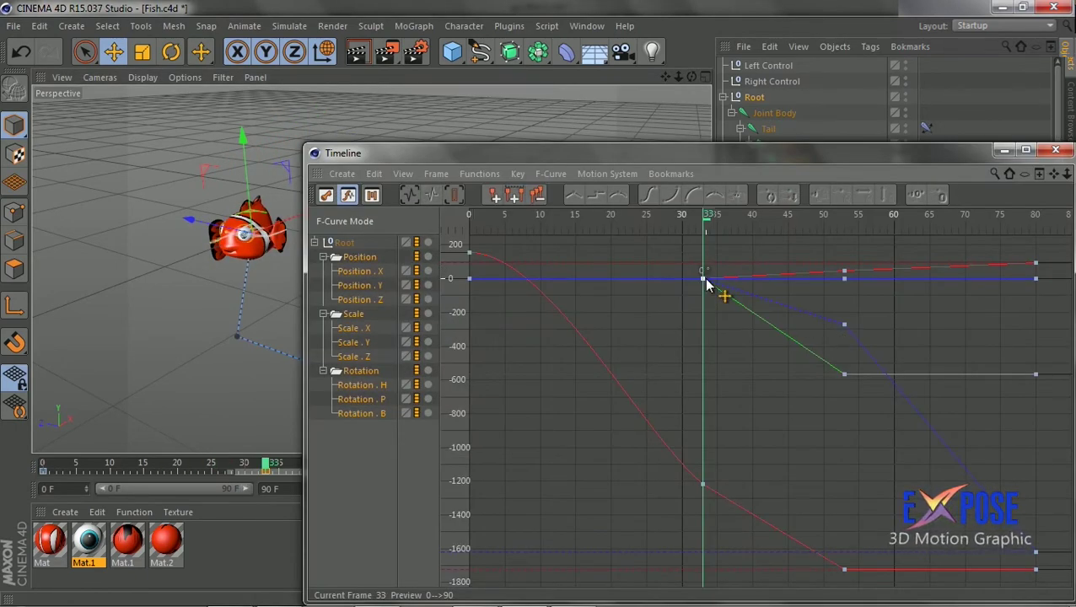
{"action": "left_click", "coordinate": [487, 175]}
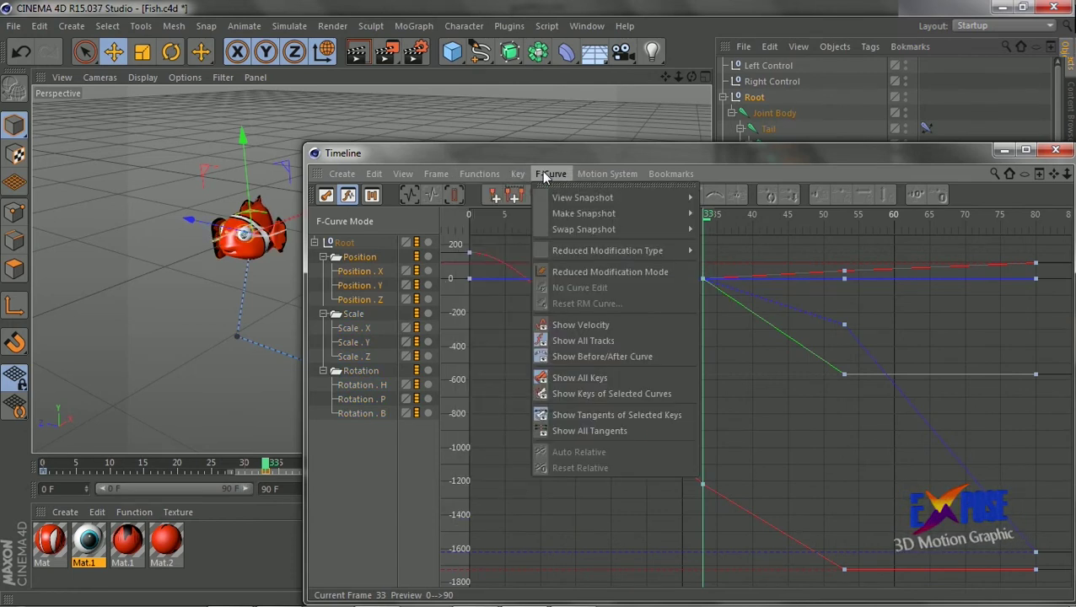
{"action": "left_click", "coordinate": [604, 341]}
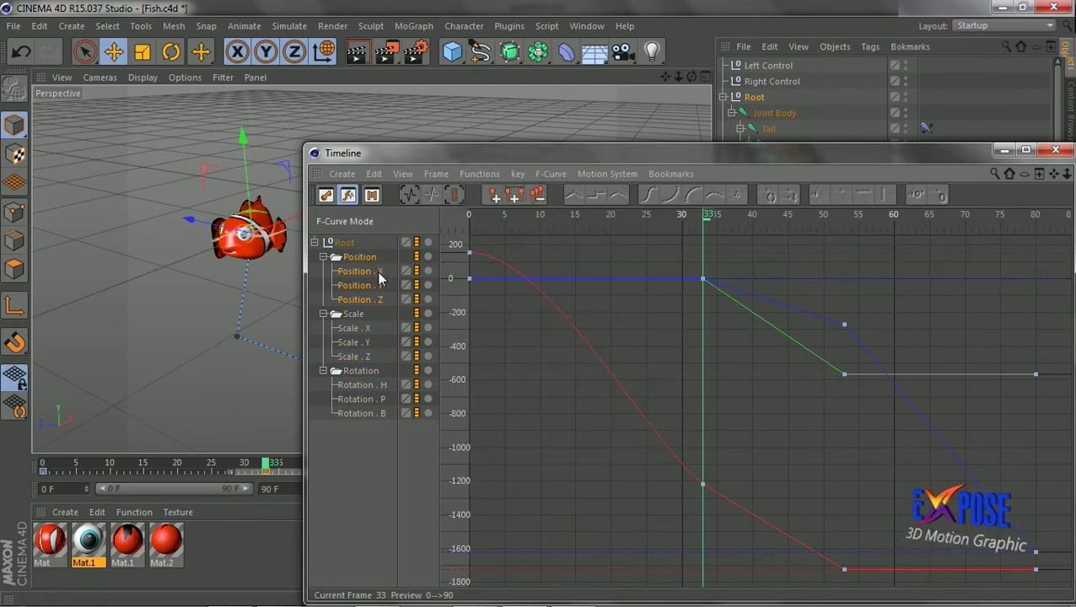
Set the frame-33 and frame-53 position keys to Spline interpolation for smooth curves.
{"action": "left_click", "coordinate": [703, 279]}
{"action": "left_click", "coordinate": [620, 196]}
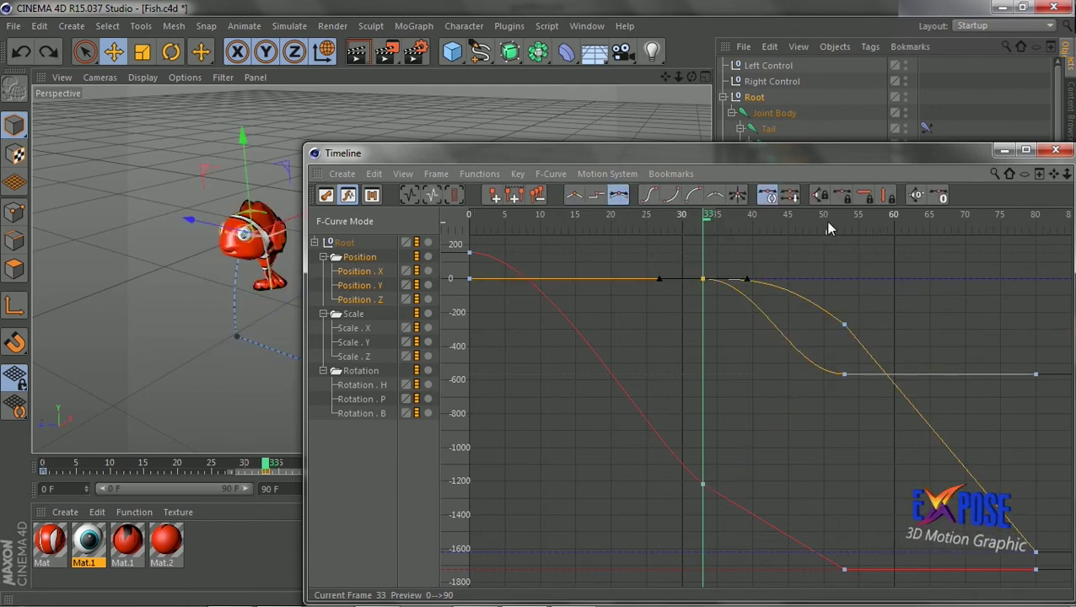
{"action": "left_click_drag", "start_coordinate": [881, 295], "coordinate": [805, 582]}
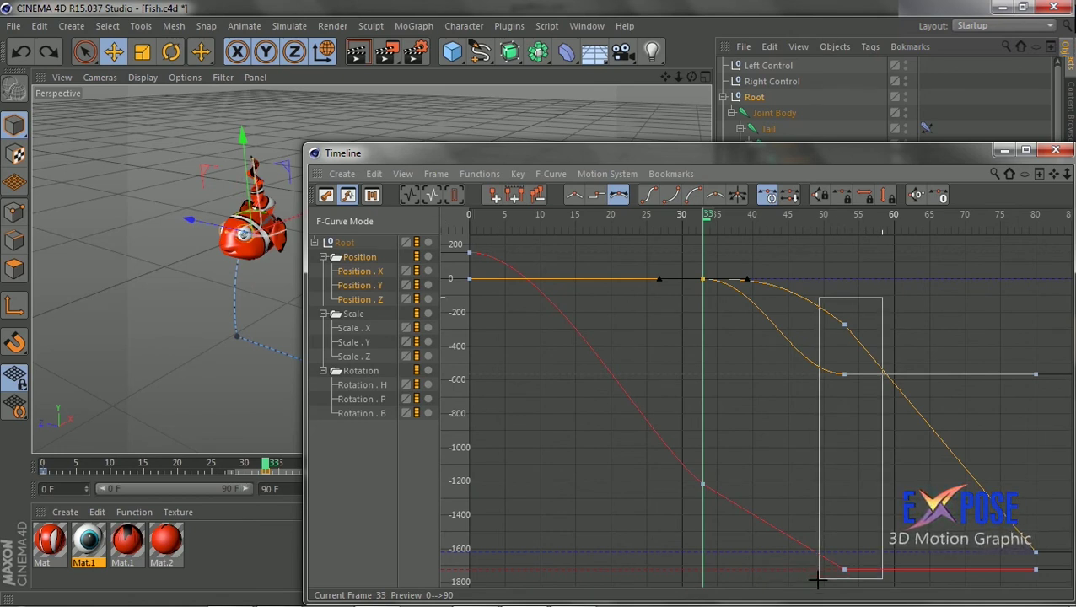
{"action": "left_click", "coordinate": [619, 197]}
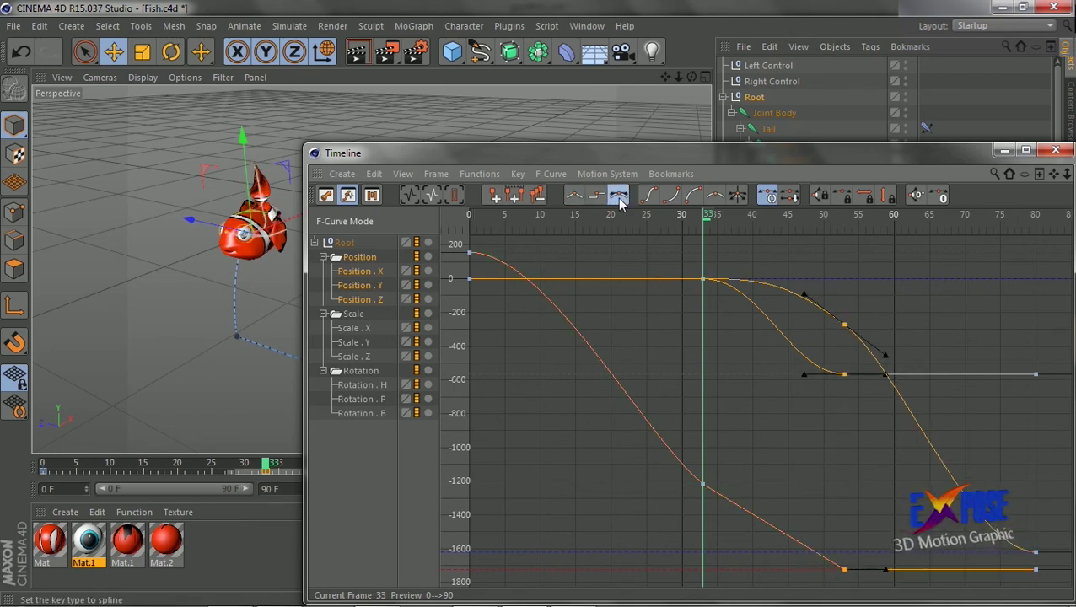
{"action": "left_click", "coordinate": [844, 567]}
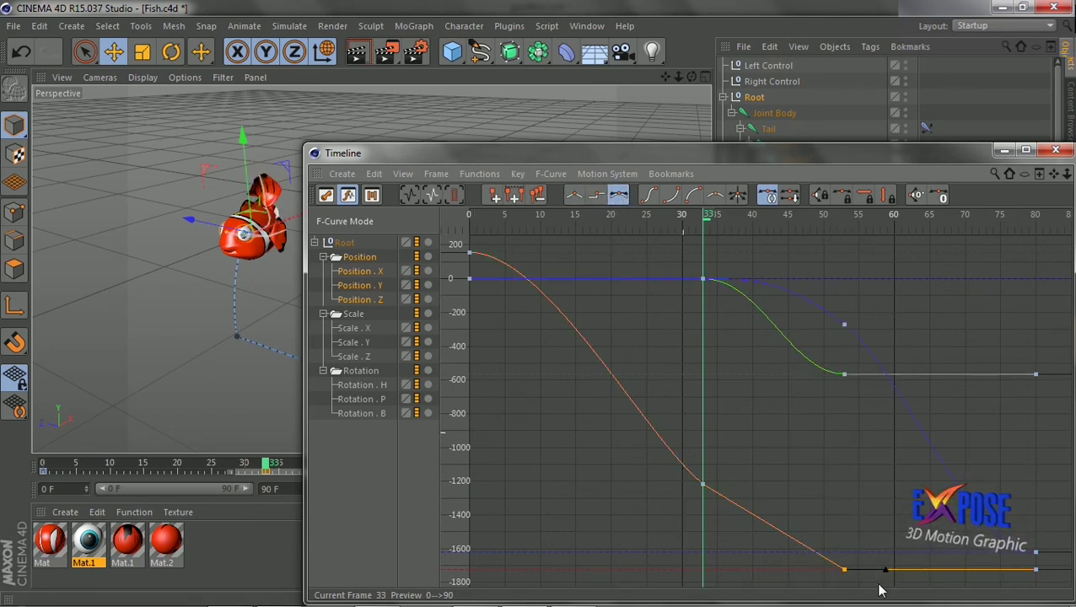
Play the smoothed swim, close the curve window and rewind to frame 0.
{"action": "left_click_drag", "start_coordinate": [623, 158], "coordinate": [873, 163]}
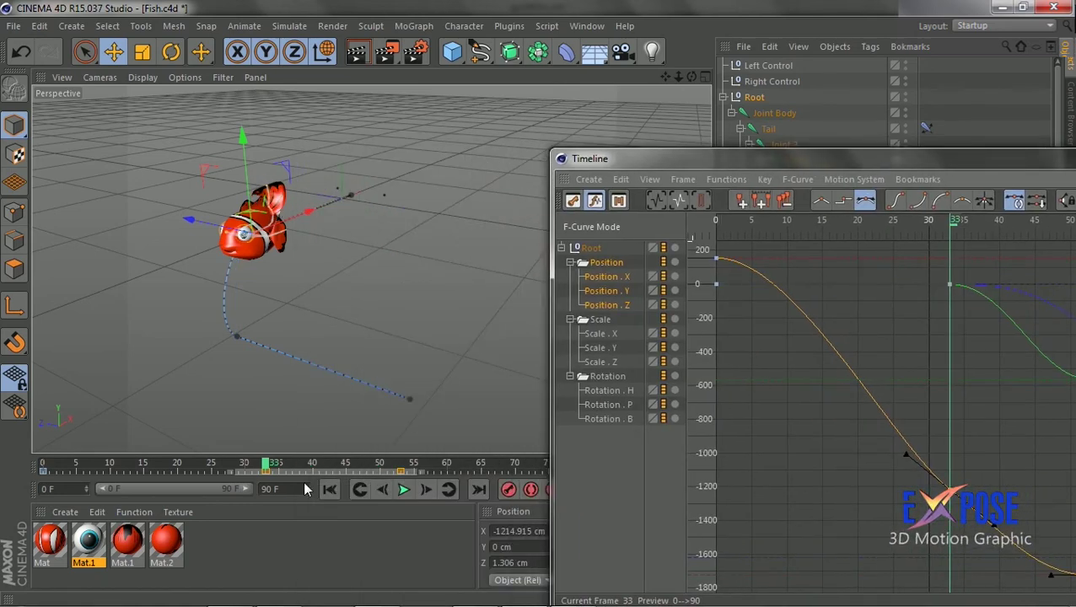
{"action": "left_click", "coordinate": [405, 489]}
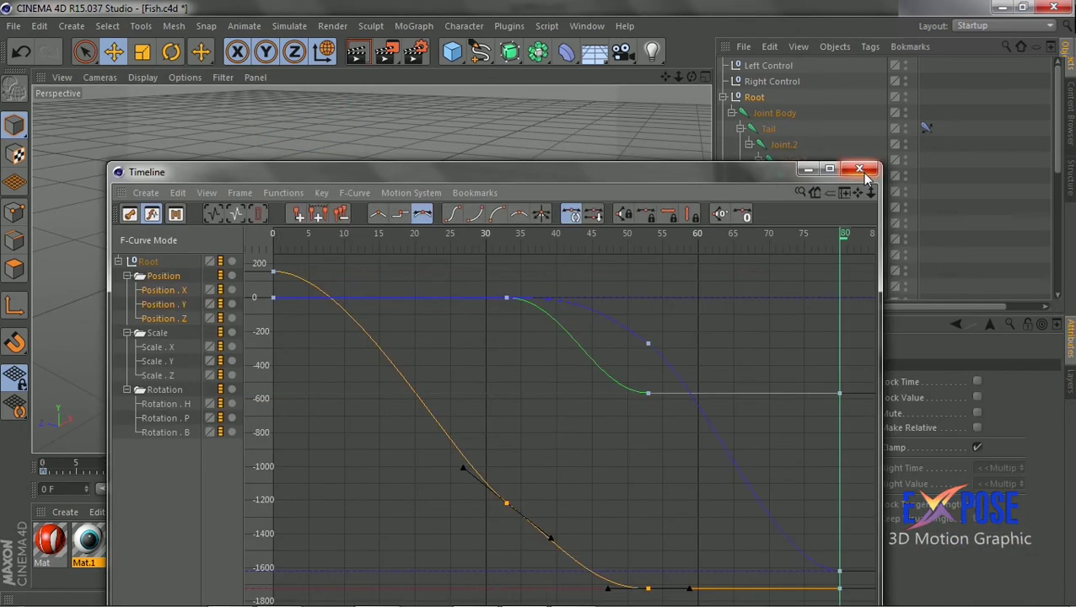
{"action": "left_click", "coordinate": [861, 171]}
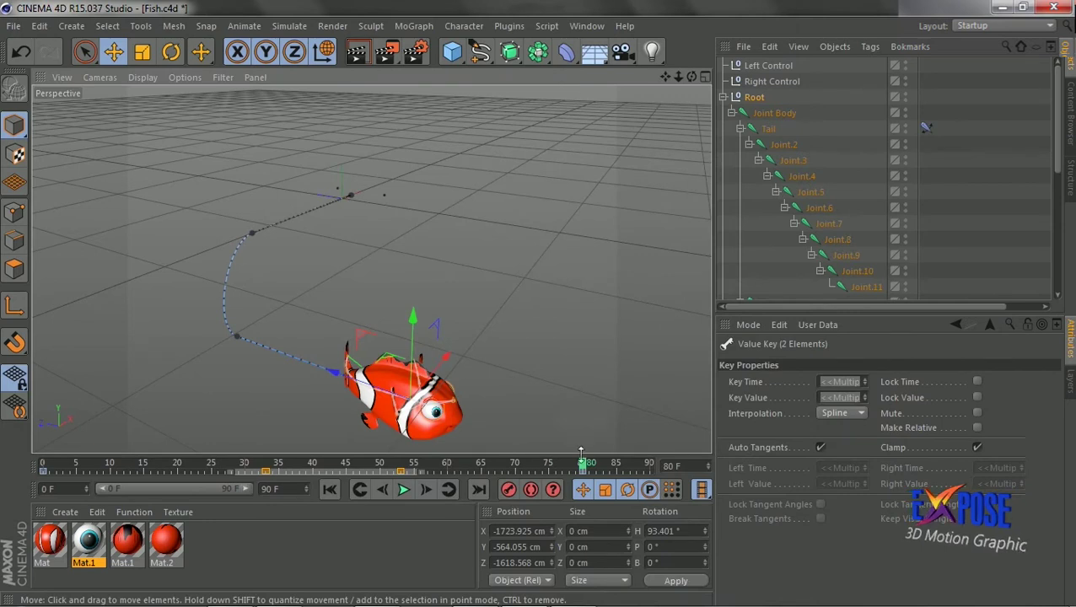
{"action": "left_click_drag", "start_coordinate": [581, 453], "coordinate": [44, 462]}
{"action": "left_click", "coordinate": [767, 129]}
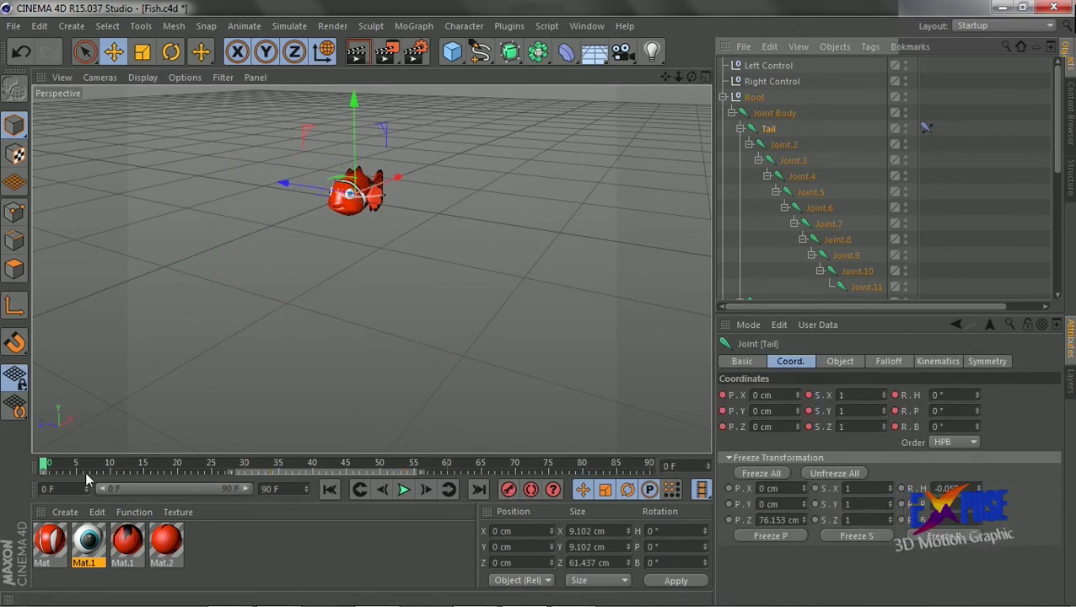
Key the Tail heading at about 39° on frame 10 and -24.228° on frame 20.
{"action": "left_click_drag", "start_coordinate": [87, 465], "coordinate": [110, 465]}
{"action": "key", "text": "r"}
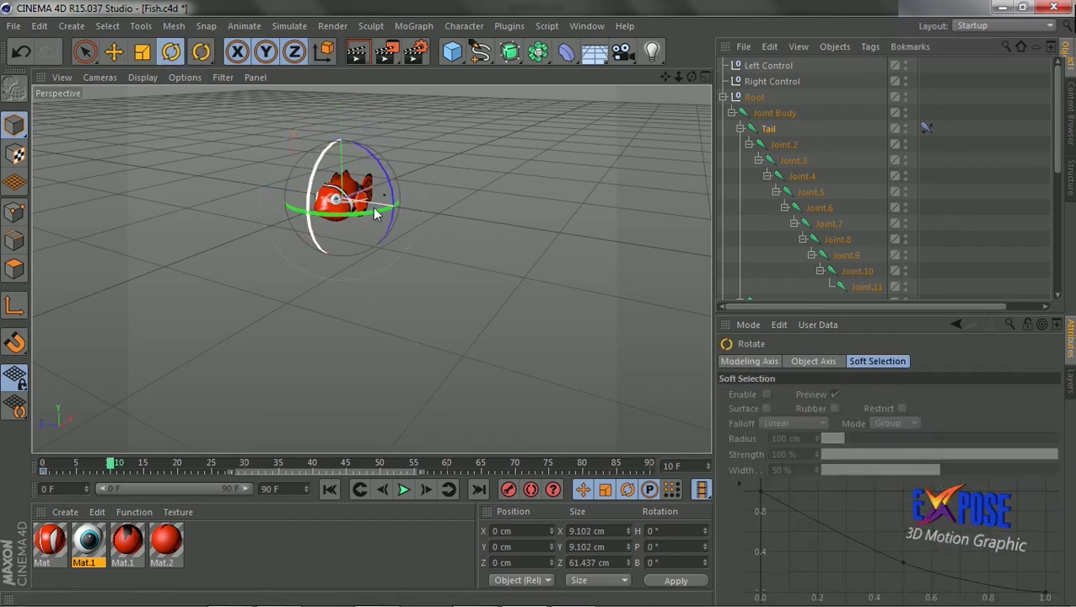
{"action": "left_click_drag", "start_coordinate": [372, 212], "coordinate": [406, 205]}
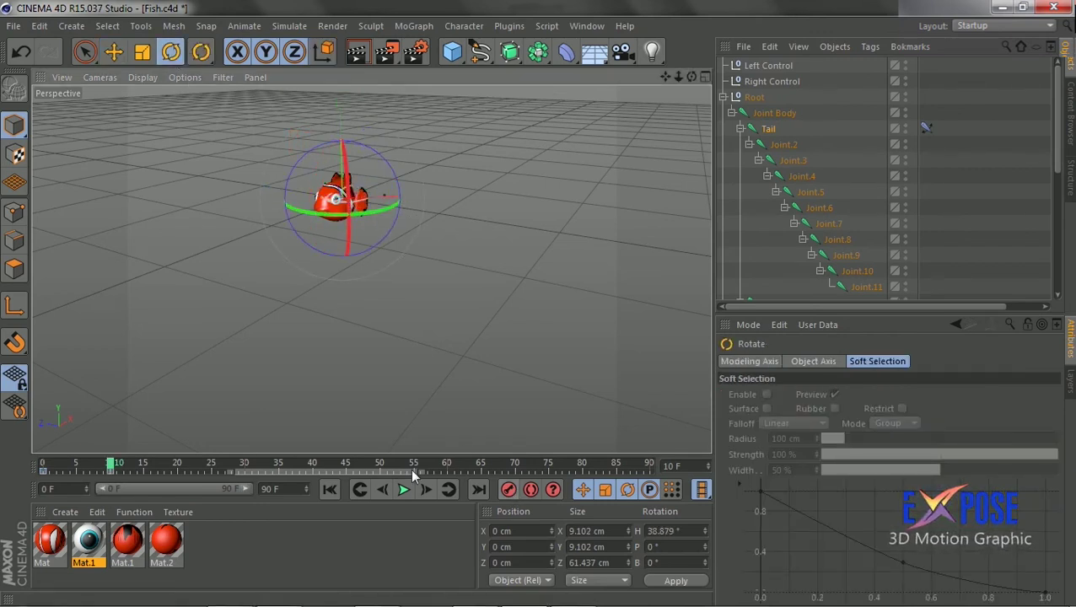
{"action": "left_click", "coordinate": [177, 465]}
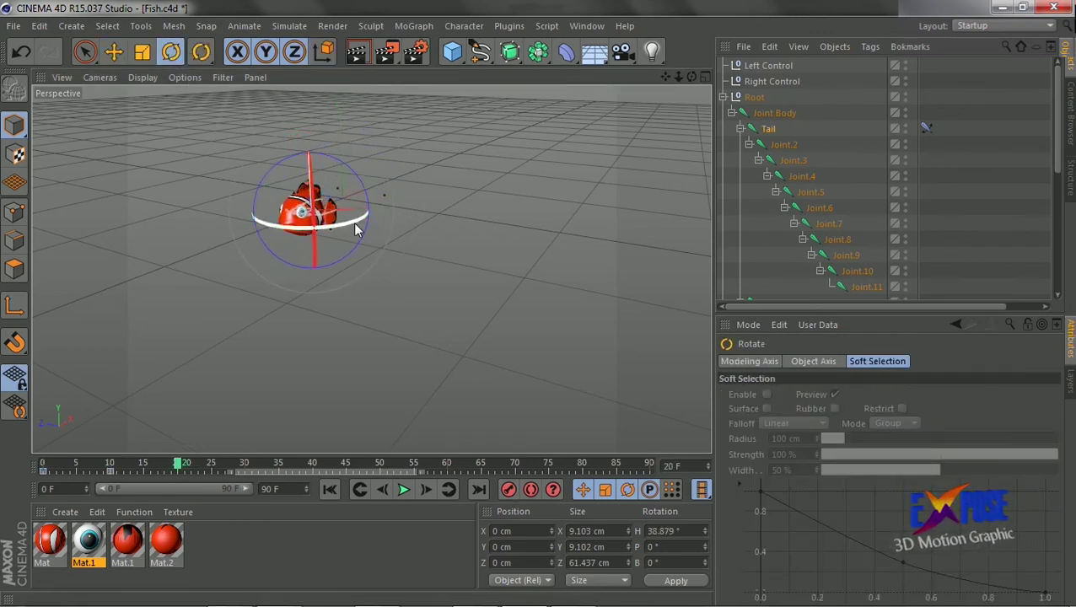
{"action": "left_click_drag", "start_coordinate": [354, 229], "coordinate": [328, 236]}
{"action": "left_click_drag", "start_coordinate": [262, 251], "coordinate": [263, 253]}
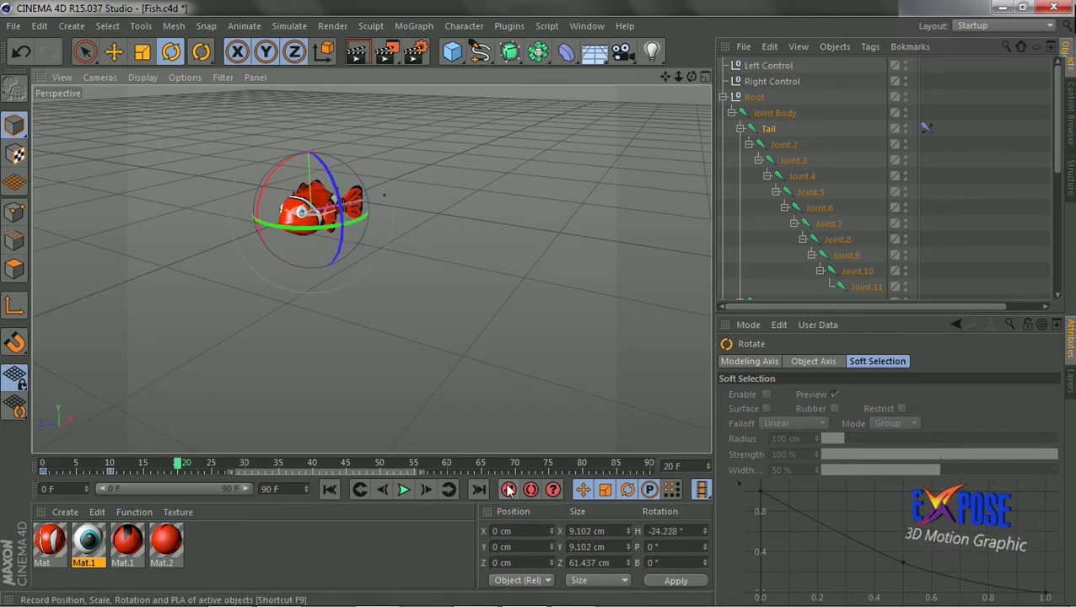
Copy the tail keys and paste them at frame 30 and further along the timeline.
{"action": "right_click", "coordinate": [56, 462]}
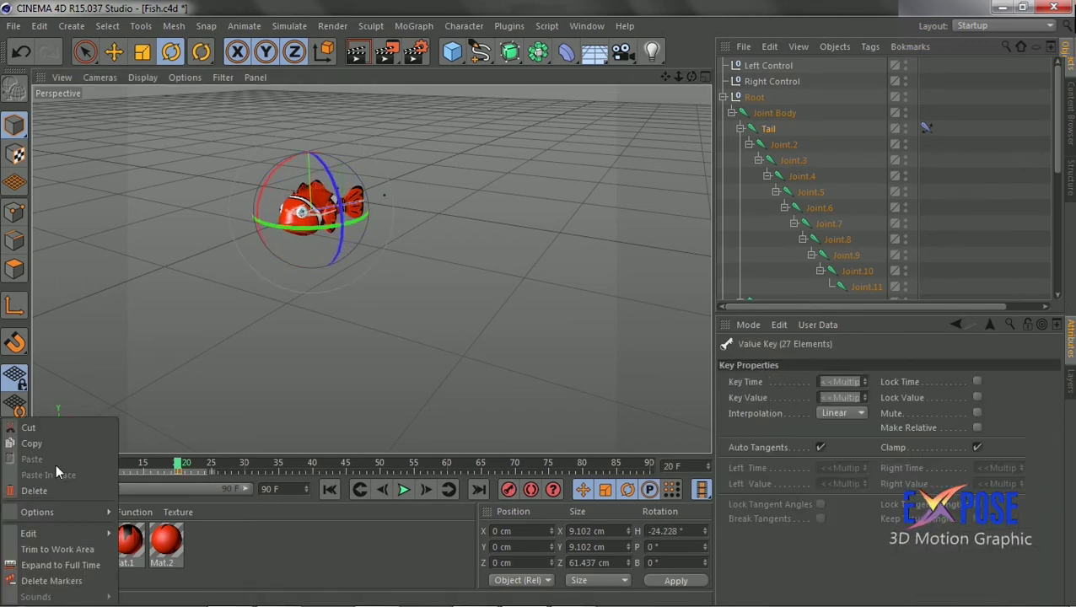
{"action": "left_click", "coordinate": [34, 439]}
{"action": "left_click", "coordinate": [245, 463]}
{"action": "right_click", "coordinate": [243, 462]}
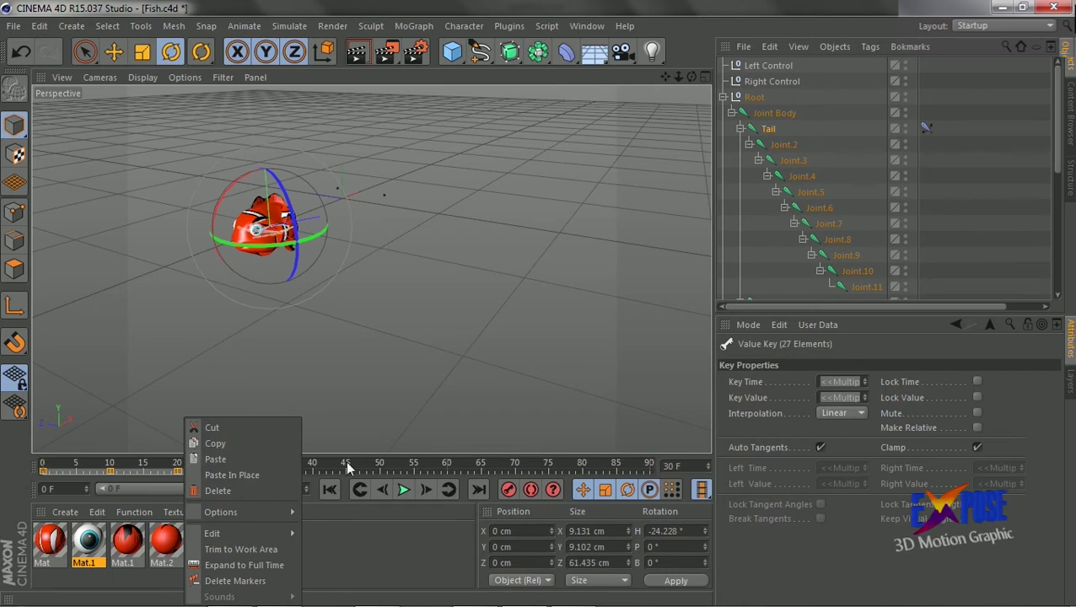
{"action": "left_click", "coordinate": [241, 460]}
{"action": "right_click", "coordinate": [51, 466]}
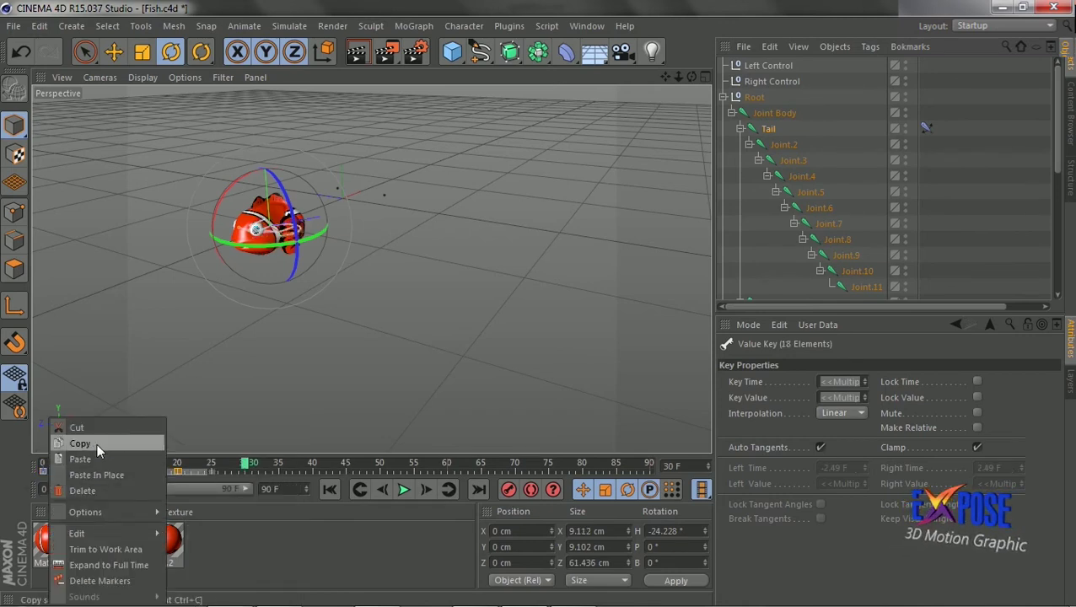
{"action": "left_click", "coordinate": [97, 443]}
{"action": "right_click", "coordinate": [242, 459]}
{"action": "left_click", "coordinate": [237, 458]}
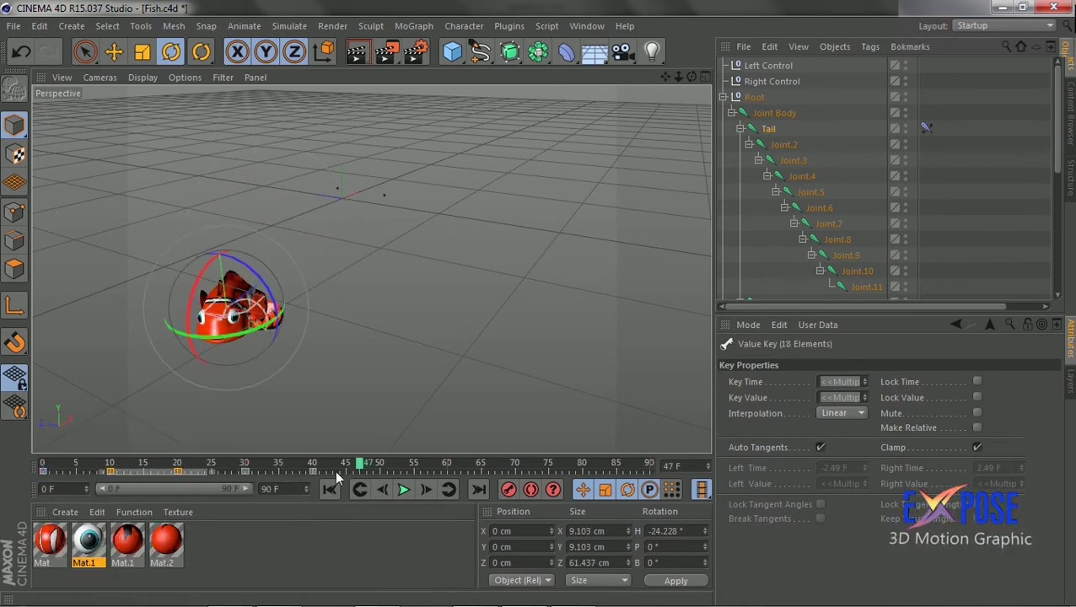
Review the wag, then paste the tail keys from frame 38 onward at frame 70.
{"action": "left_click_drag", "start_coordinate": [691, 76], "coordinate": [623, 166]}
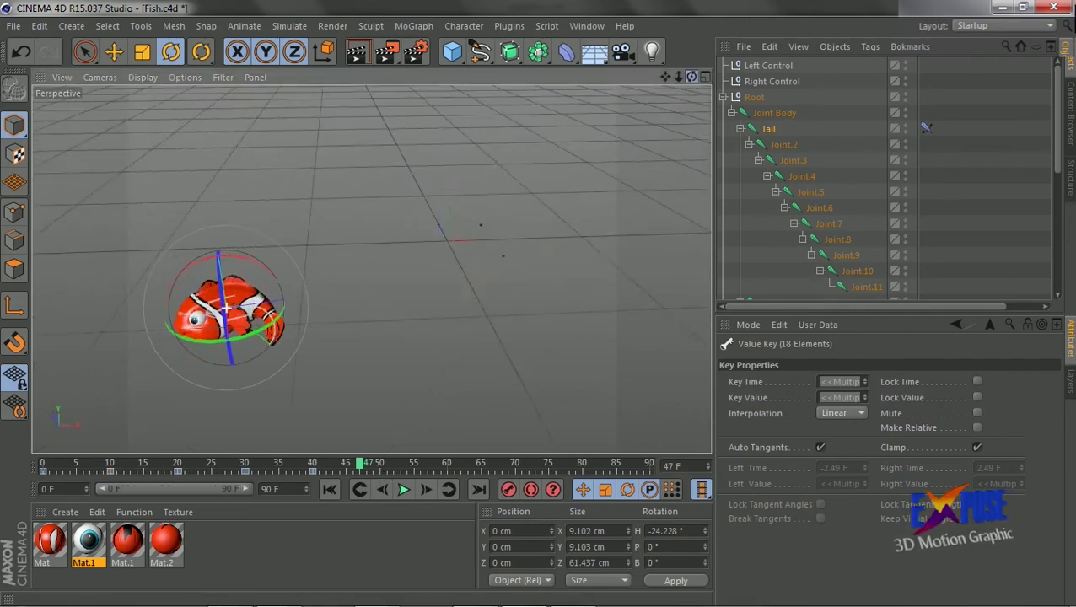
{"action": "left_click", "coordinate": [404, 489]}
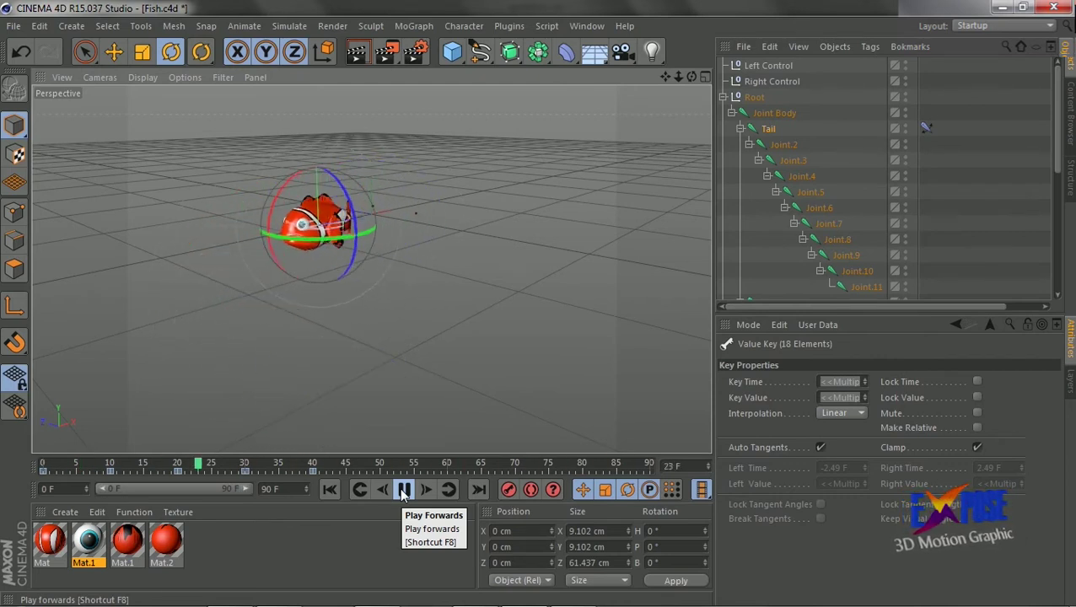
{"action": "left_click", "coordinate": [404, 489]}
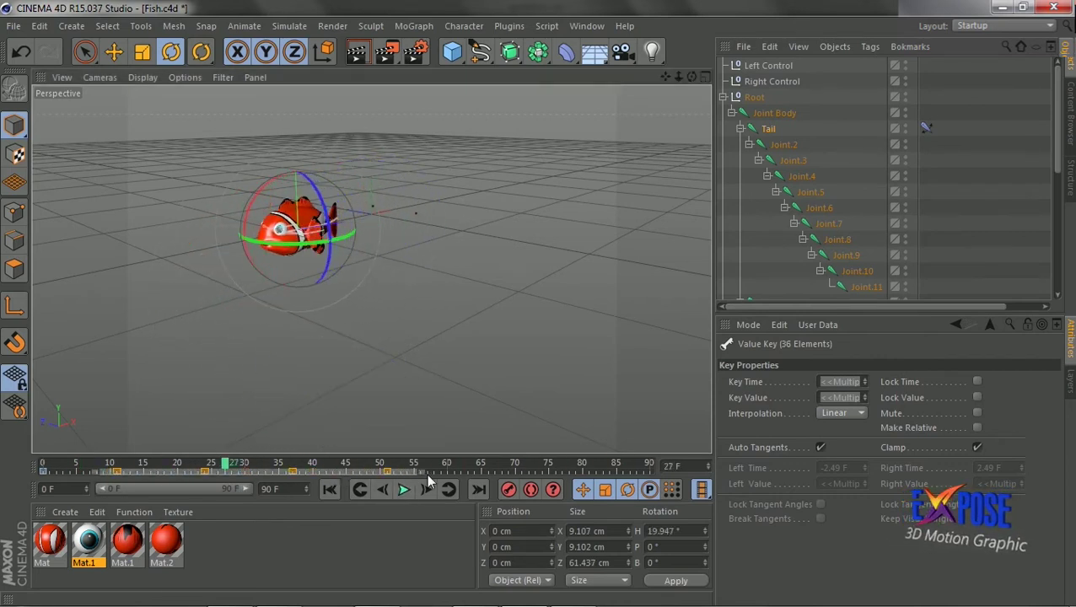
{"action": "left_click_drag", "start_coordinate": [501, 472], "coordinate": [317, 477]}
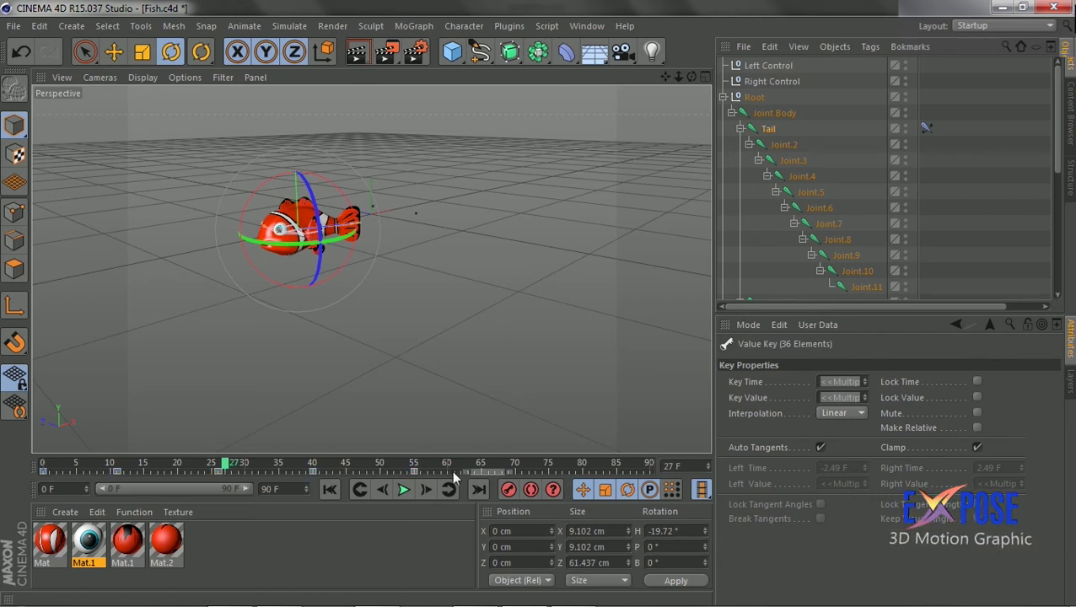
{"action": "left_click", "coordinate": [514, 464]}
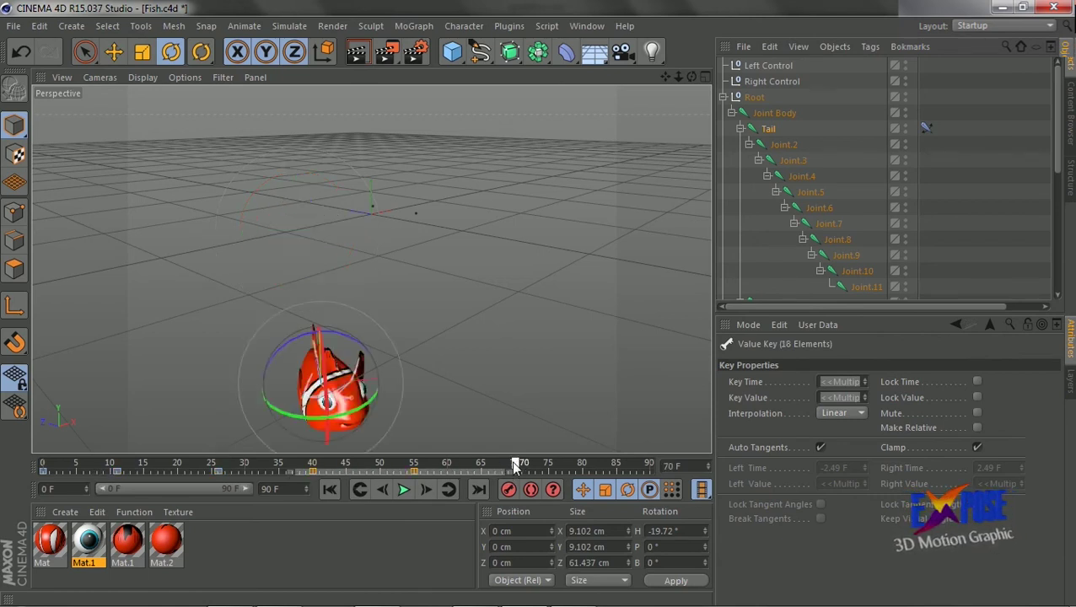
{"action": "right_click", "coordinate": [511, 457]}
{"action": "left_click", "coordinate": [512, 461]}
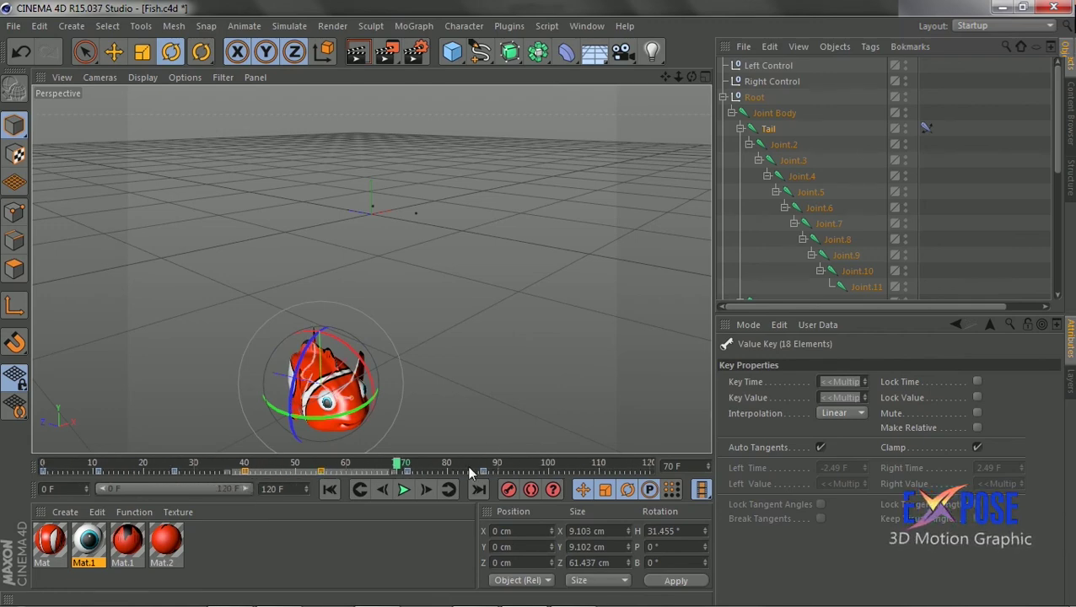
{"action": "left_click_drag", "start_coordinate": [692, 77], "coordinate": [590, 92]}
{"action": "left_click_drag", "start_coordinate": [678, 74], "coordinate": [678, 109]}
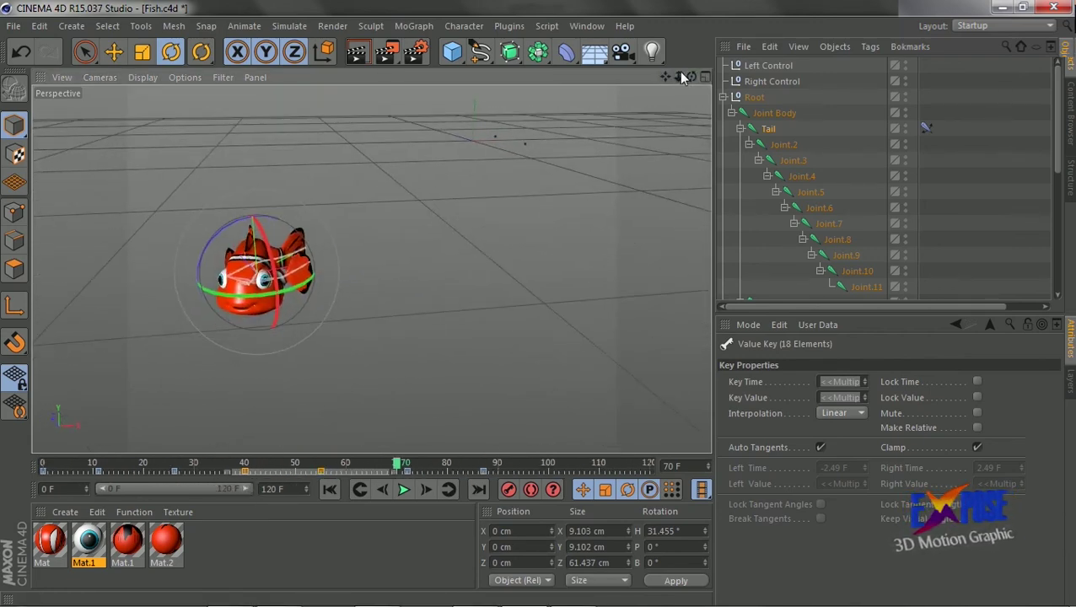
Play the animation through to frame 96, then rewind and select the Root null.
{"action": "left_click", "coordinate": [330, 489]}
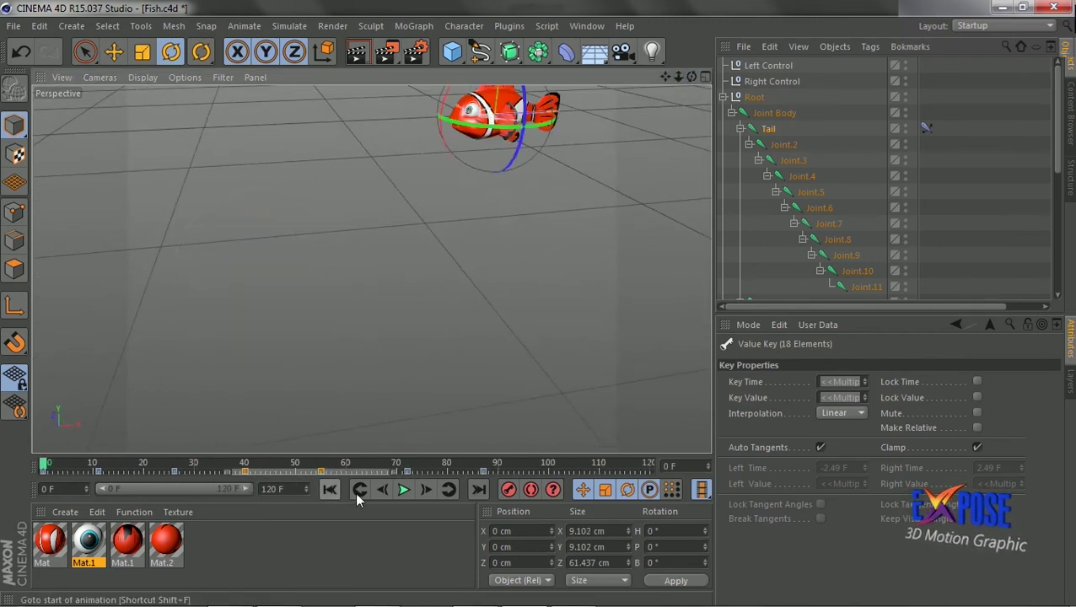
{"action": "left_click", "coordinate": [404, 489]}
{"action": "left_click", "coordinate": [403, 490]}
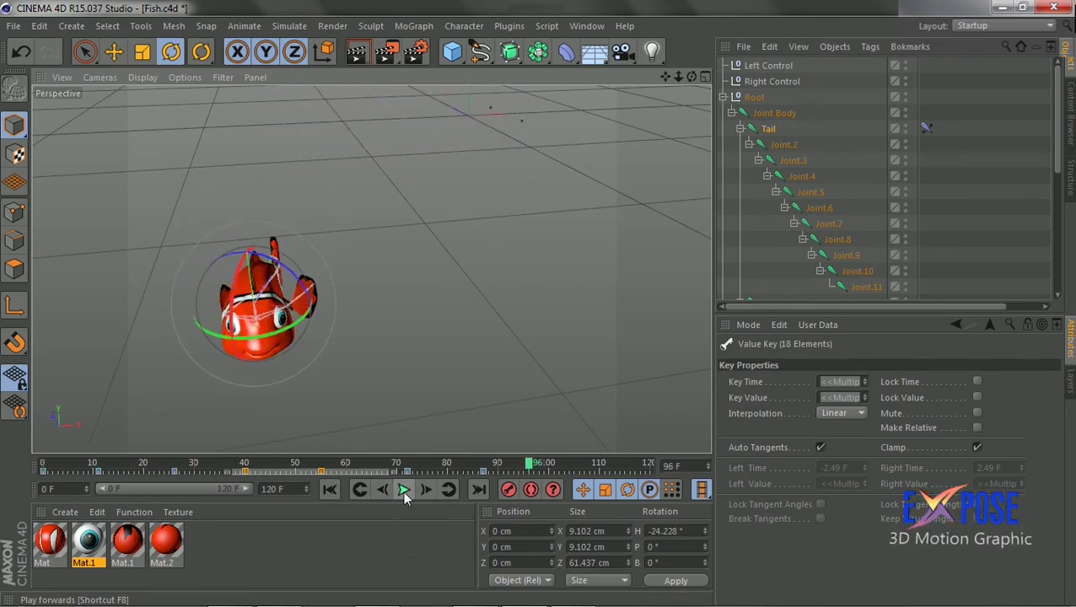
{"action": "left_click", "coordinate": [774, 115]}
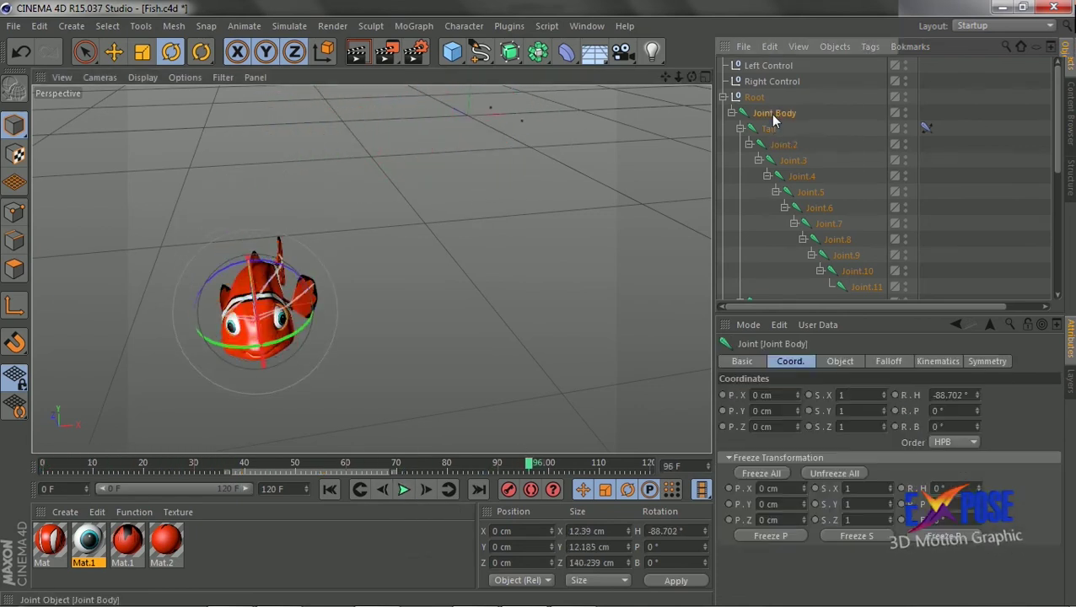
{"action": "left_click", "coordinate": [329, 490]}
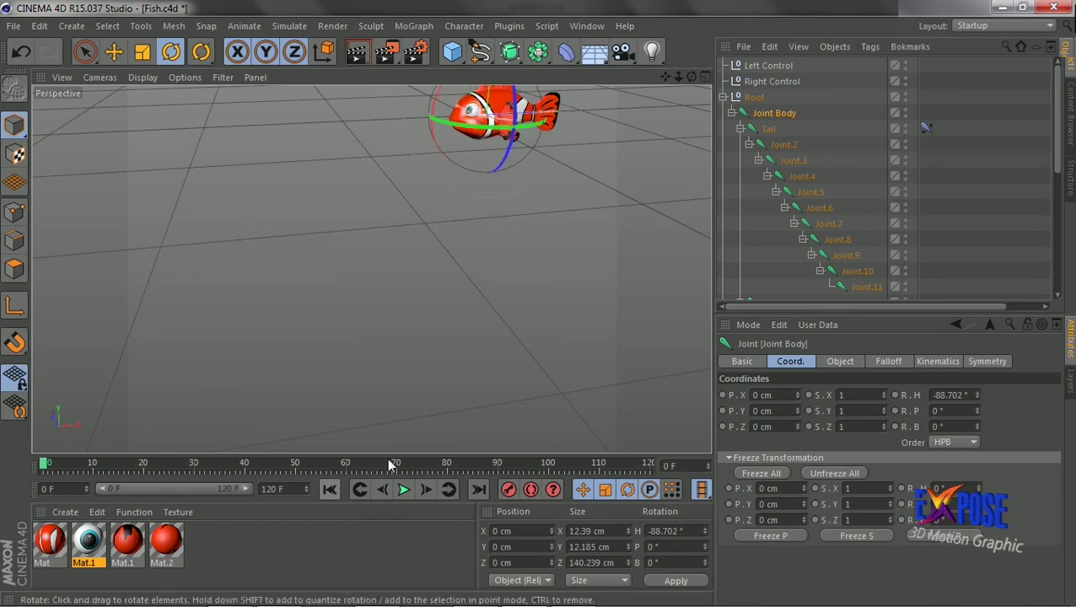
{"action": "left_click", "coordinate": [754, 98]}
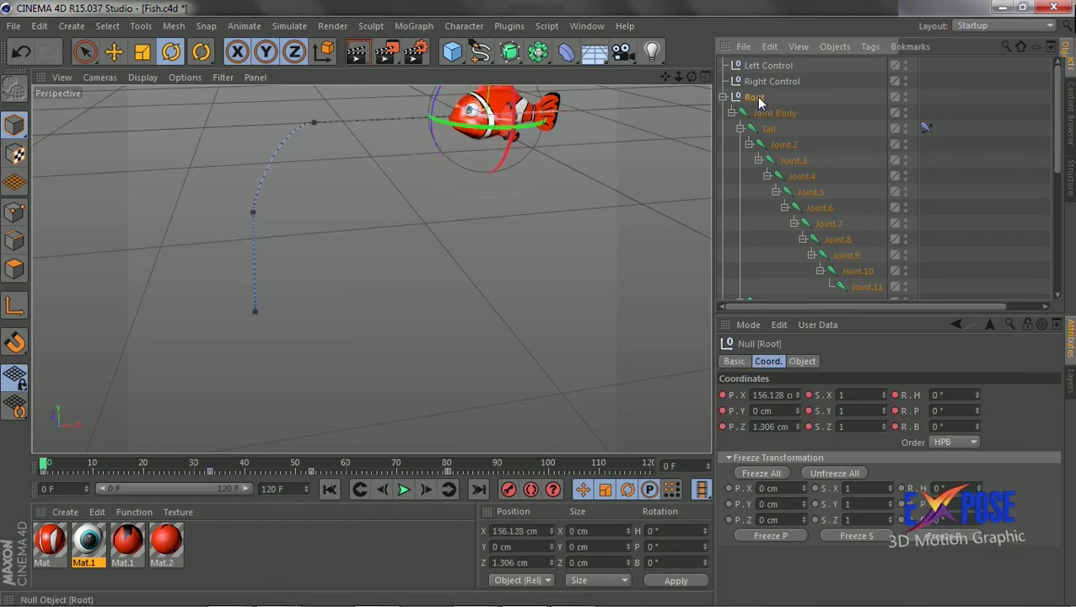
Turn the Root's heading around frame 42 to follow the path's bend.
{"action": "left_click", "coordinate": [447, 497]}
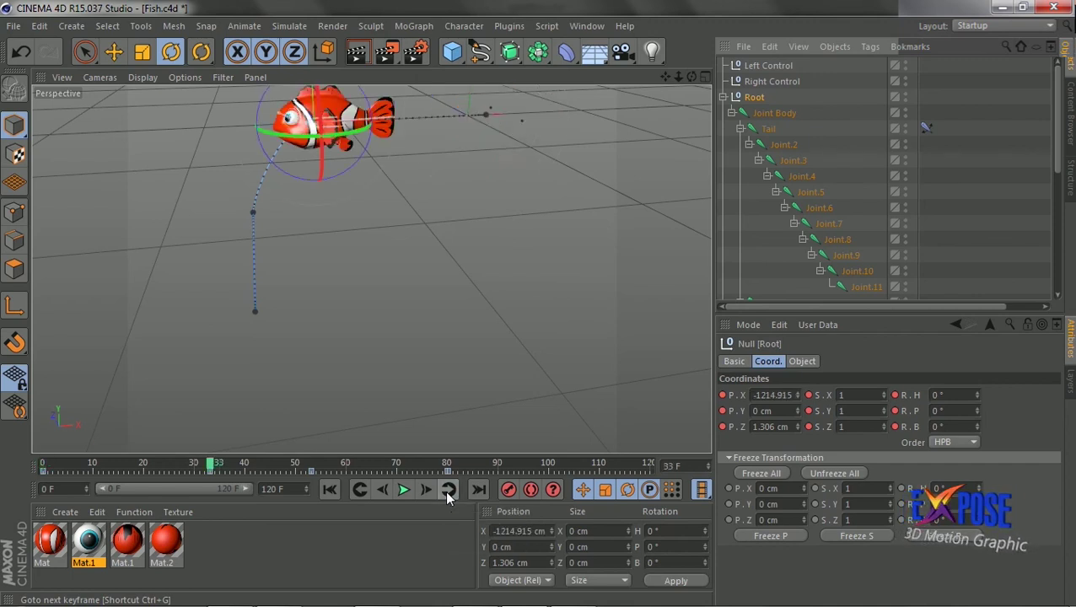
{"action": "left_click_drag", "start_coordinate": [210, 463], "coordinate": [254, 472]}
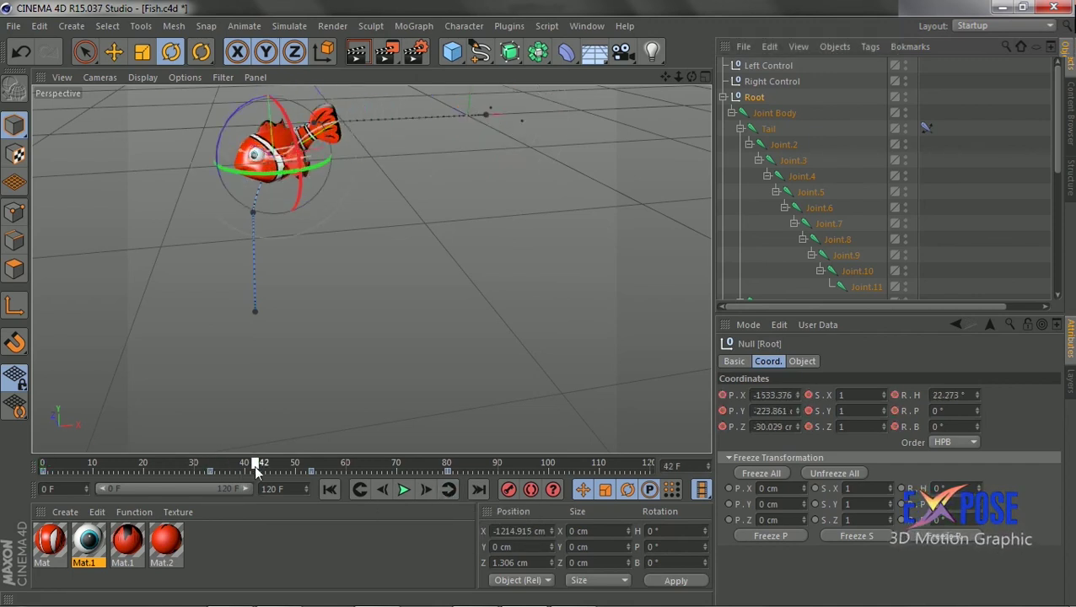
{"action": "left_click_drag", "start_coordinate": [287, 165], "coordinate": [356, 171]}
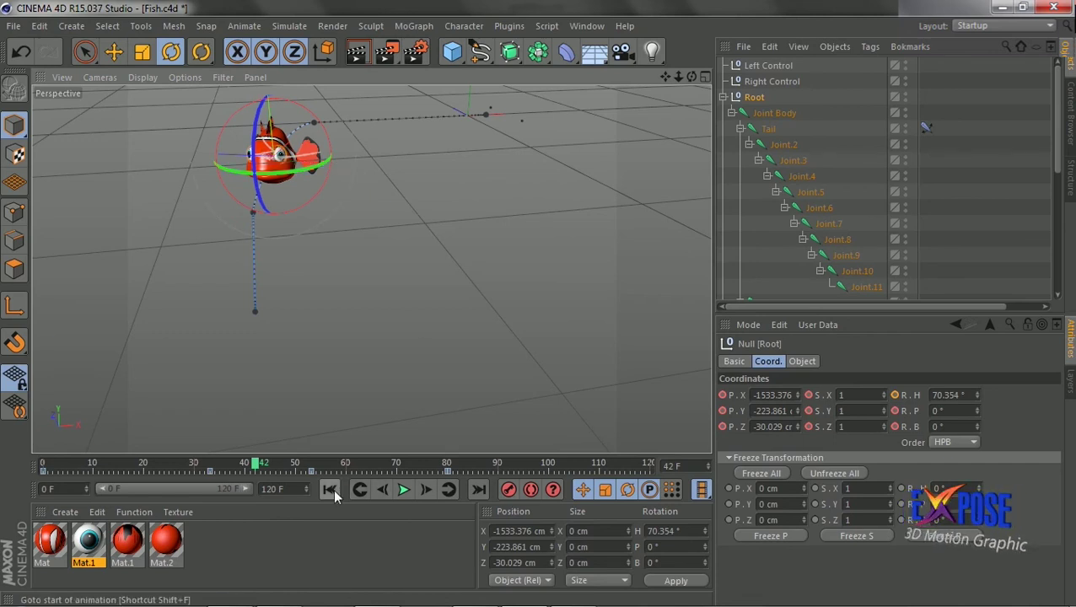
{"action": "left_click", "coordinate": [360, 489]}
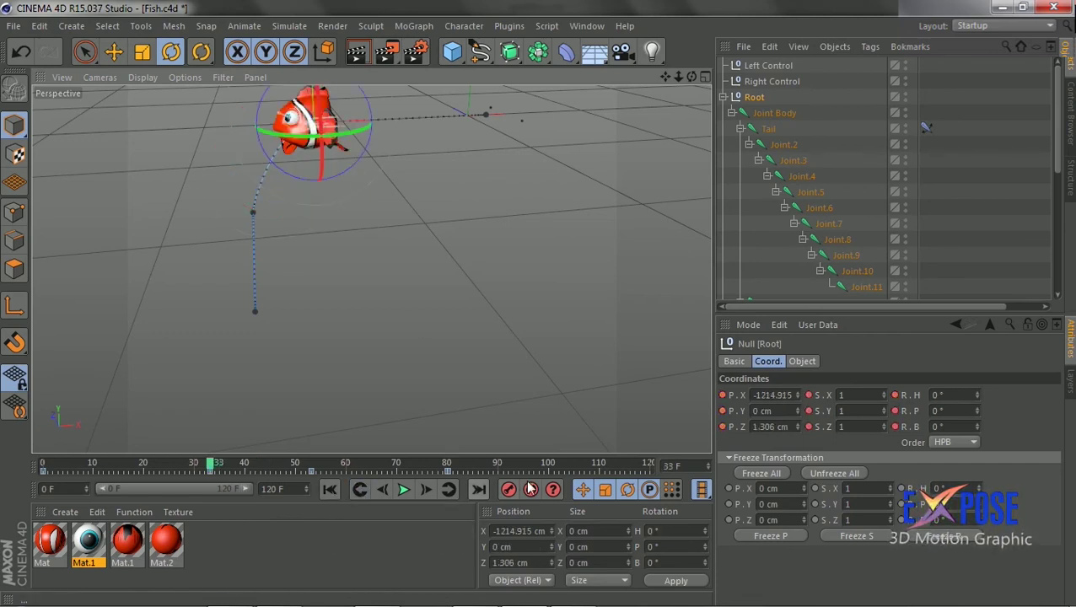
Turn the Root to about 89.37° heading at frame 53 and record a keyframe.
{"action": "left_click", "coordinate": [776, 113]}
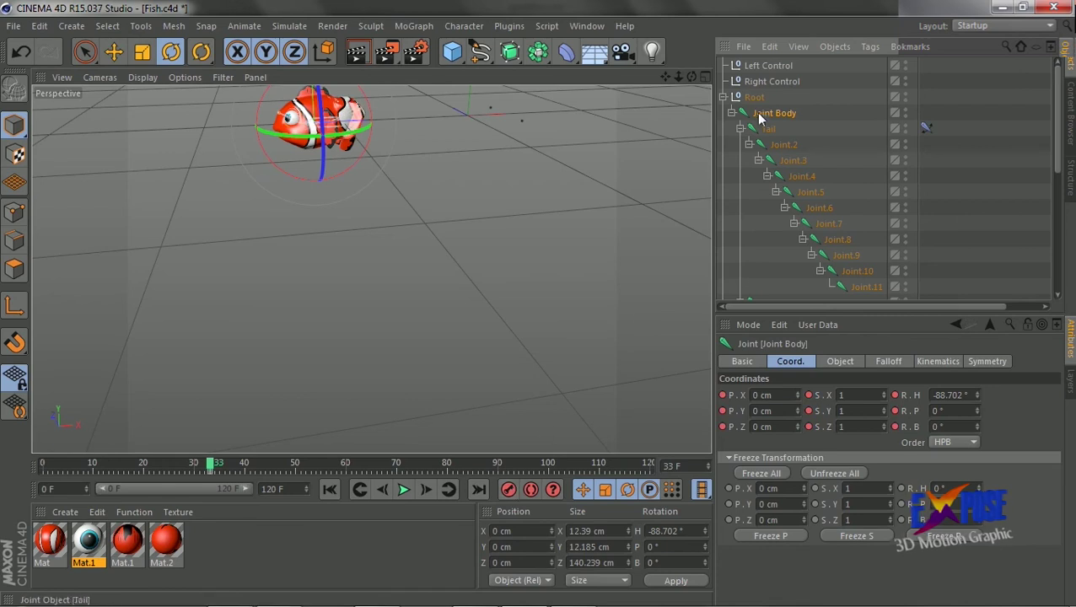
{"action": "left_click", "coordinate": [754, 97]}
{"action": "left_click", "coordinate": [449, 489]}
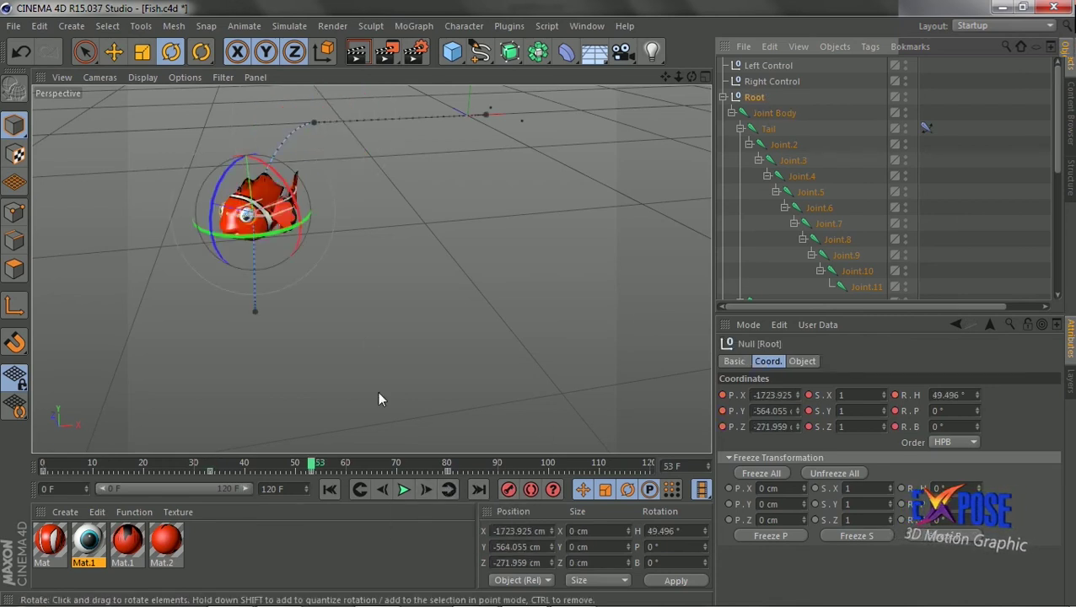
{"action": "left_click_drag", "start_coordinate": [279, 229], "coordinate": [348, 220]}
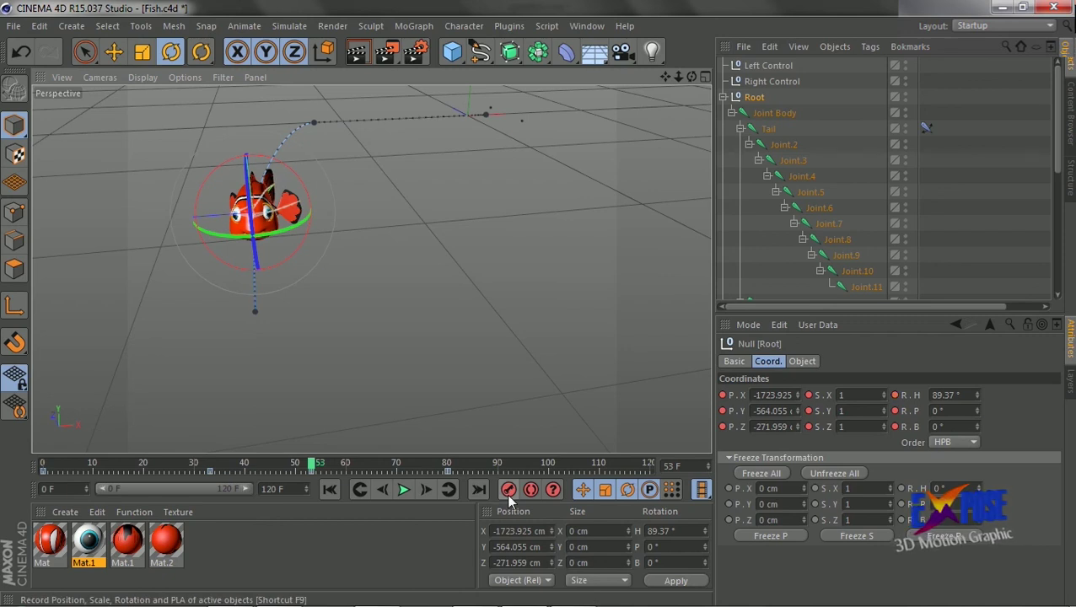
{"action": "left_click", "coordinate": [508, 495]}
Swing Joint Body's heading to -53.007° at frame 53, then rewind.
{"action": "left_click", "coordinate": [767, 113]}
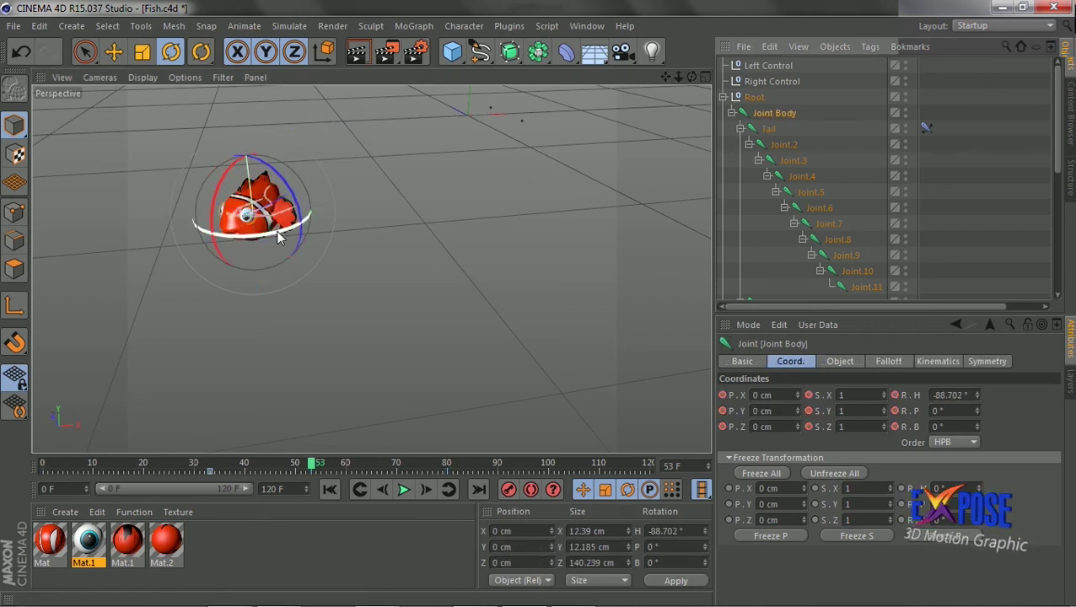
{"action": "left_click_drag", "start_coordinate": [279, 237], "coordinate": [317, 220]}
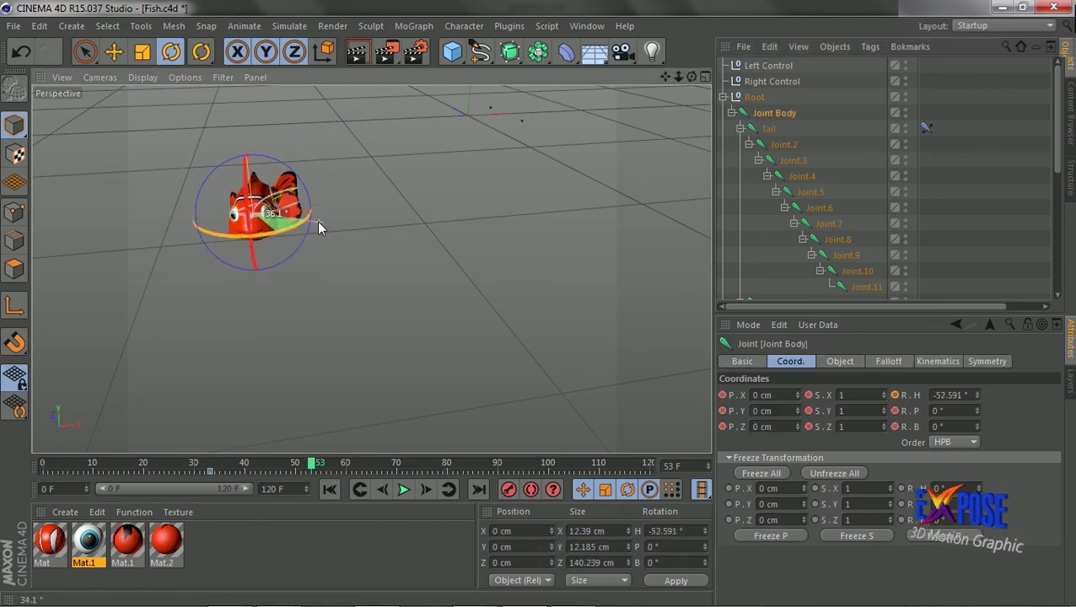
{"action": "left_click", "coordinate": [330, 489]}
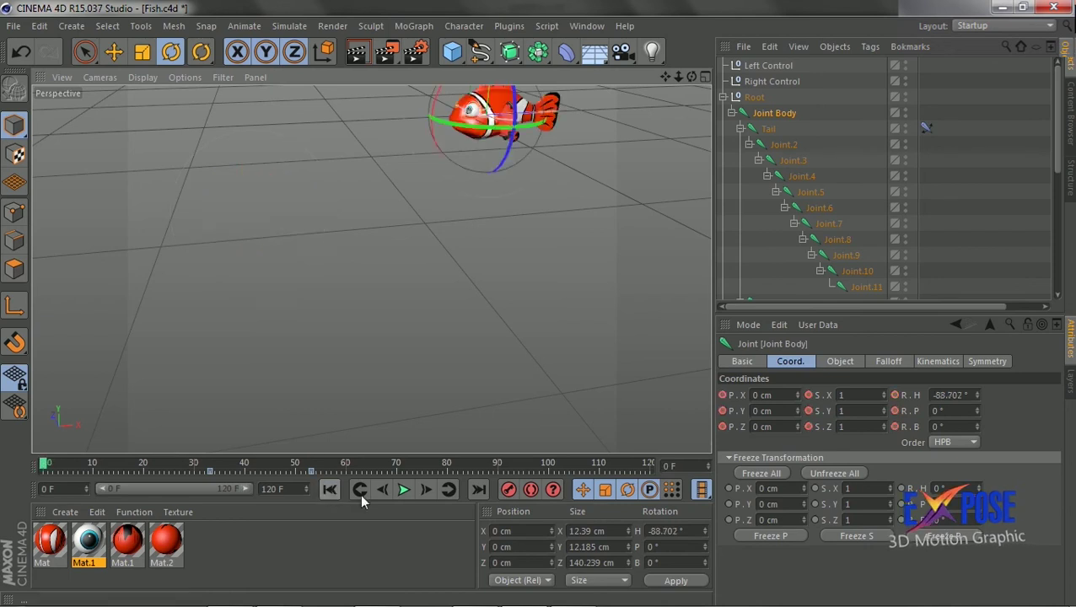
Copy the Tail's wagging keyframes and paste them at frame 100.
{"action": "left_click", "coordinate": [405, 489]}
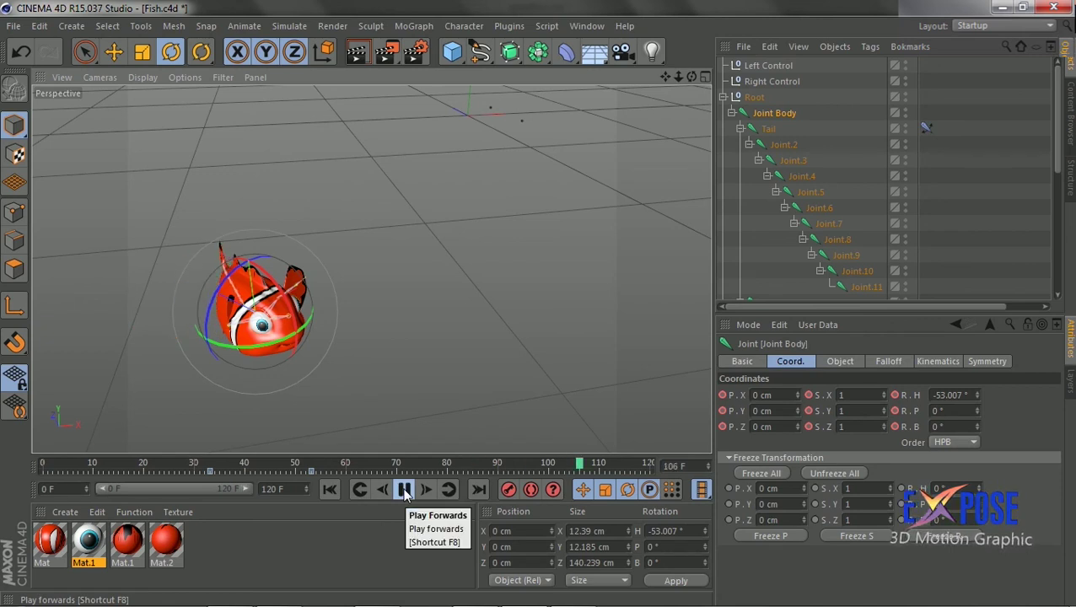
{"action": "left_click", "coordinate": [405, 490]}
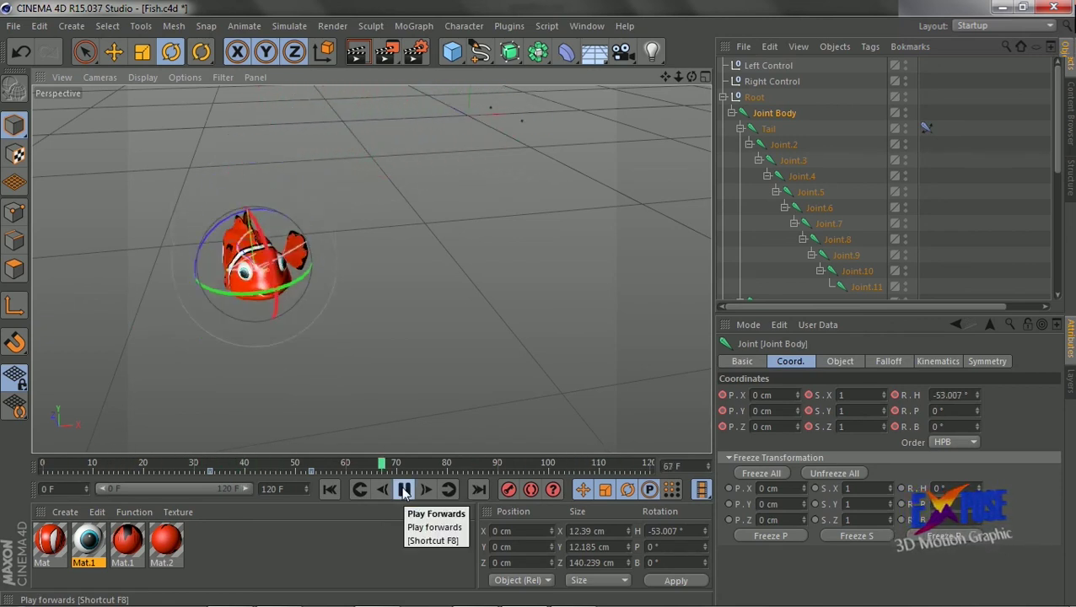
{"action": "left_click", "coordinate": [406, 493]}
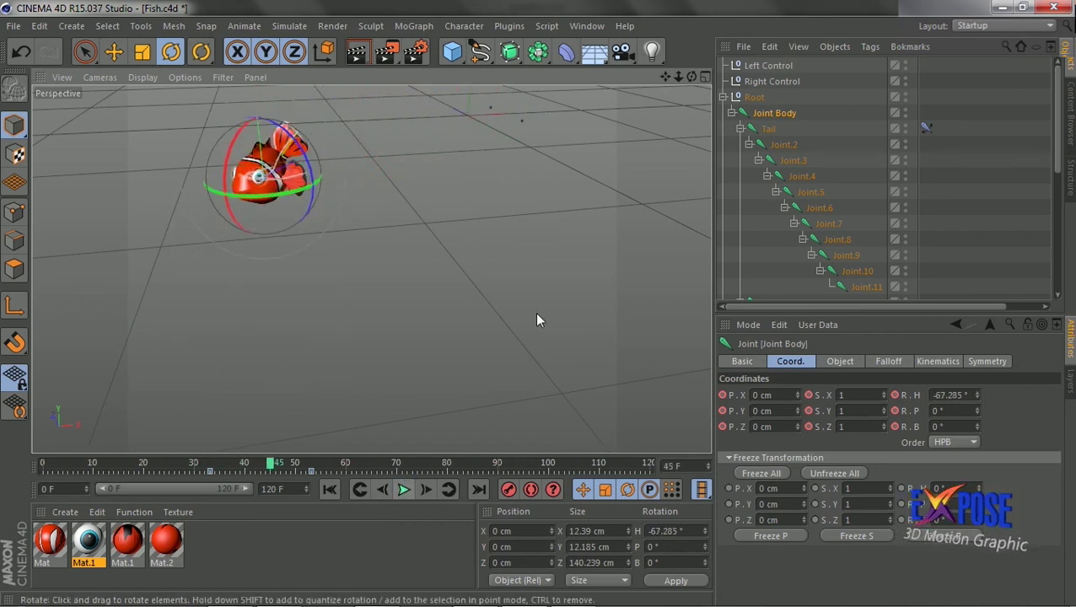
{"action": "left_click", "coordinate": [768, 128]}
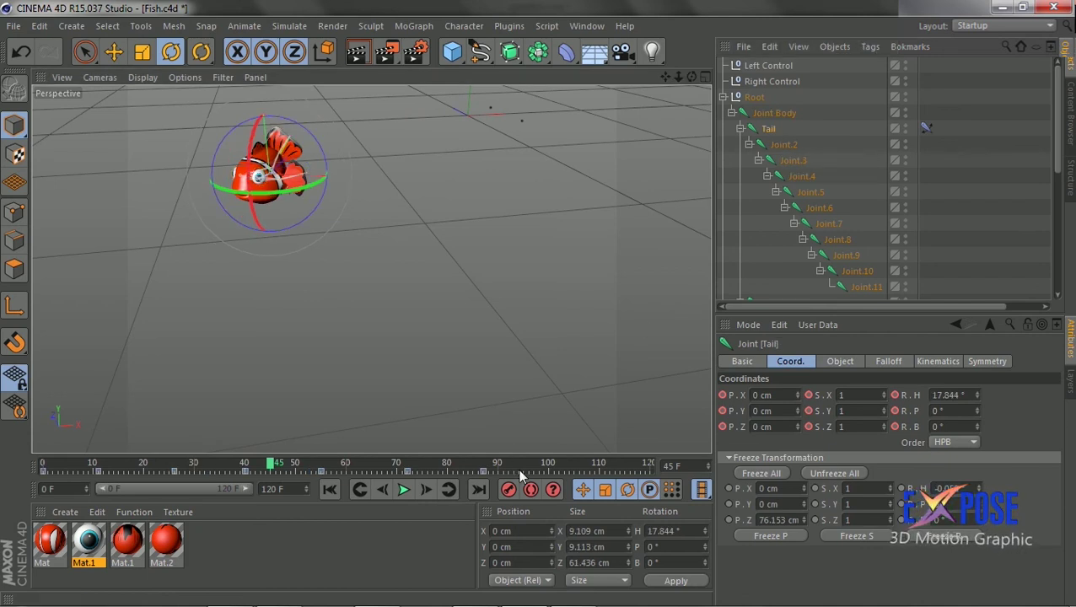
{"action": "left_click_drag", "start_coordinate": [518, 468], "coordinate": [246, 477]}
{"action": "key", "text": "ctrl+c"}
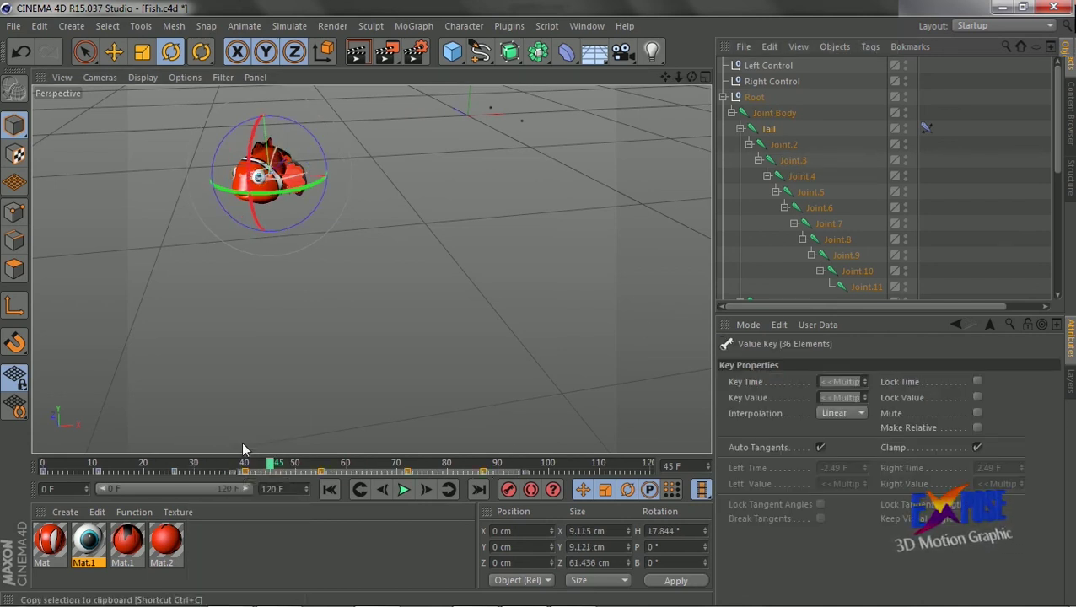
{"action": "right_click", "coordinate": [548, 467]}
{"action": "left_click", "coordinate": [546, 459]}
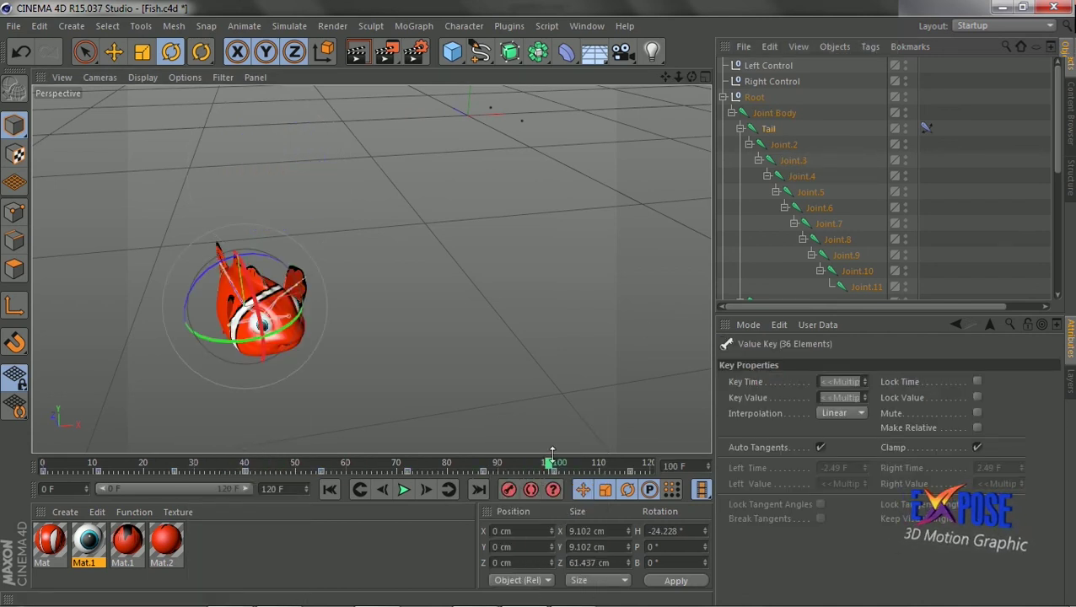
Play back to check the tail and view the fish front-on.
{"action": "left_click", "coordinate": [393, 491]}
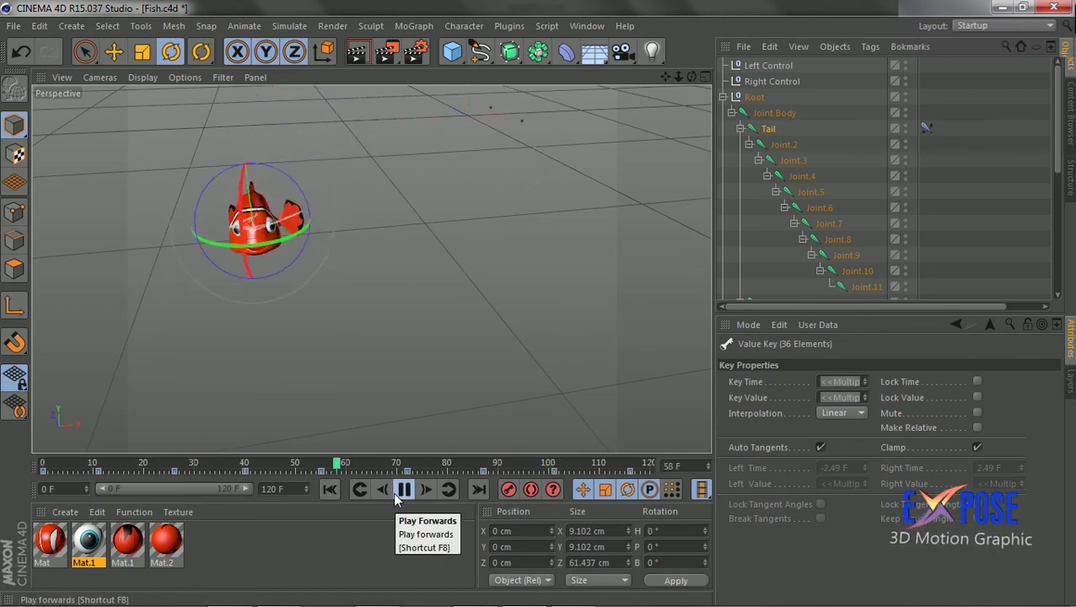
{"action": "left_click", "coordinate": [393, 491]}
{"action": "left_click_drag", "start_coordinate": [654, 110], "coordinate": [641, 152], "text": "alt"}
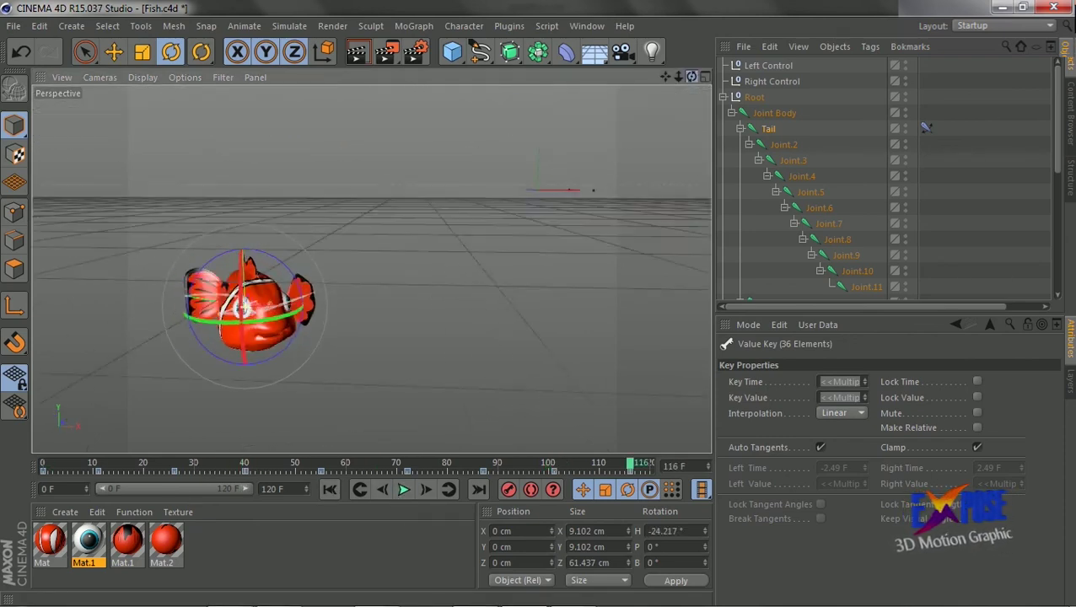
{"action": "left_click_drag", "start_coordinate": [252, 295], "coordinate": [203, 353], "text": "alt"}
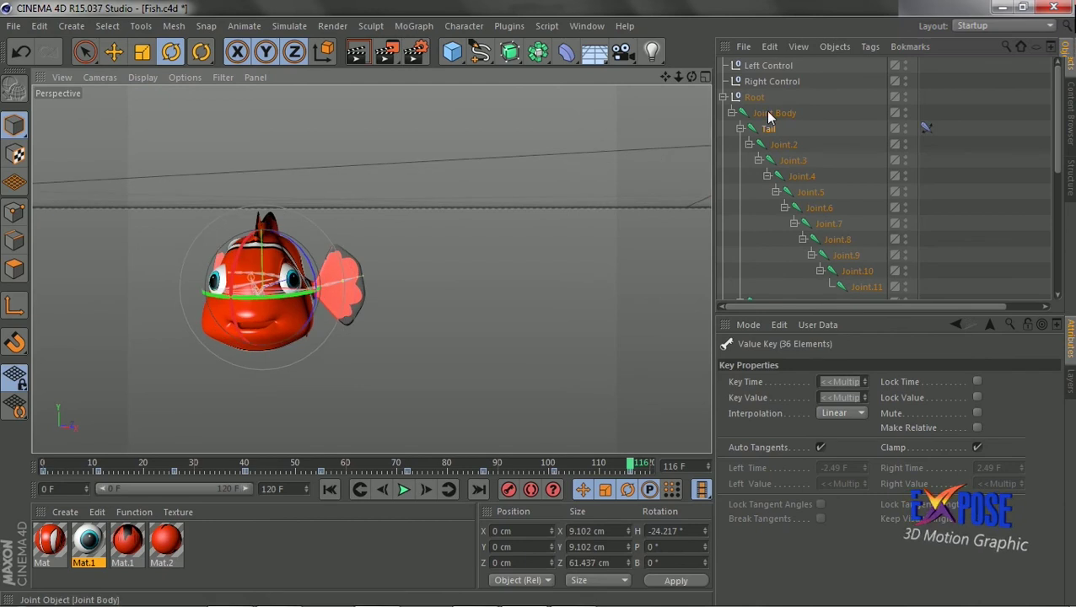
{"action": "scroll", "coordinate": [788, 192], "scroll_direction": "down", "scroll_amount": 5}
Tilt the Neck joint's head about 6 degrees at frame 80.
{"action": "left_click", "coordinate": [780, 197]}
{"action": "mouse_move", "coordinate": [631, 463]}
{"action": "left_mouse_down"}
{"action": "mouse_move", "coordinate": [407, 463]}
{"action": "mouse_move", "coordinate": [56, 504]}
{"action": "left_mouse_up"}
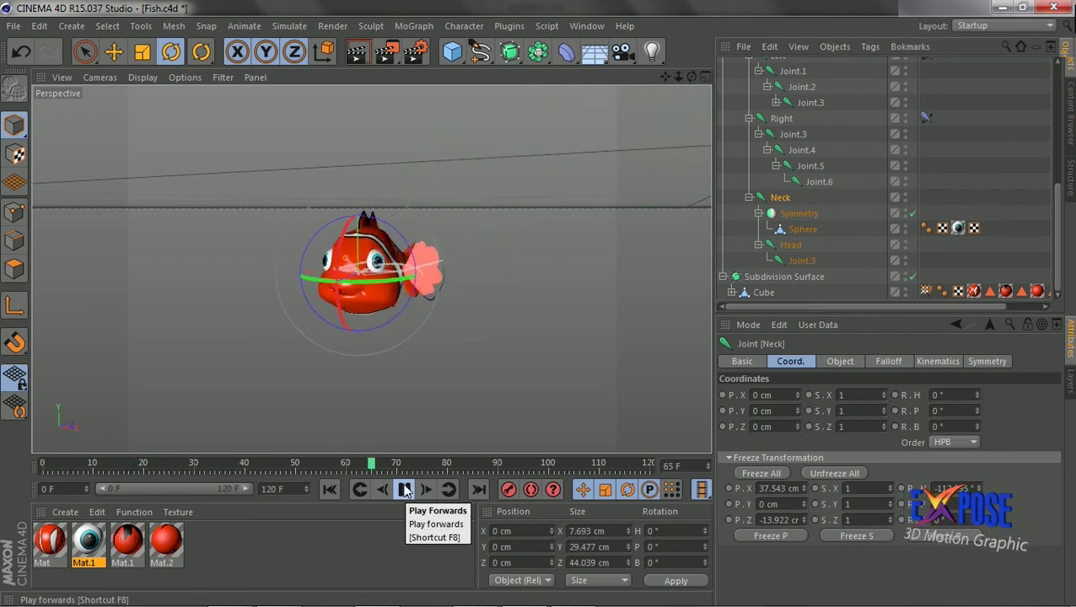
{"action": "left_click_drag", "start_coordinate": [614, 465], "coordinate": [397, 469]}
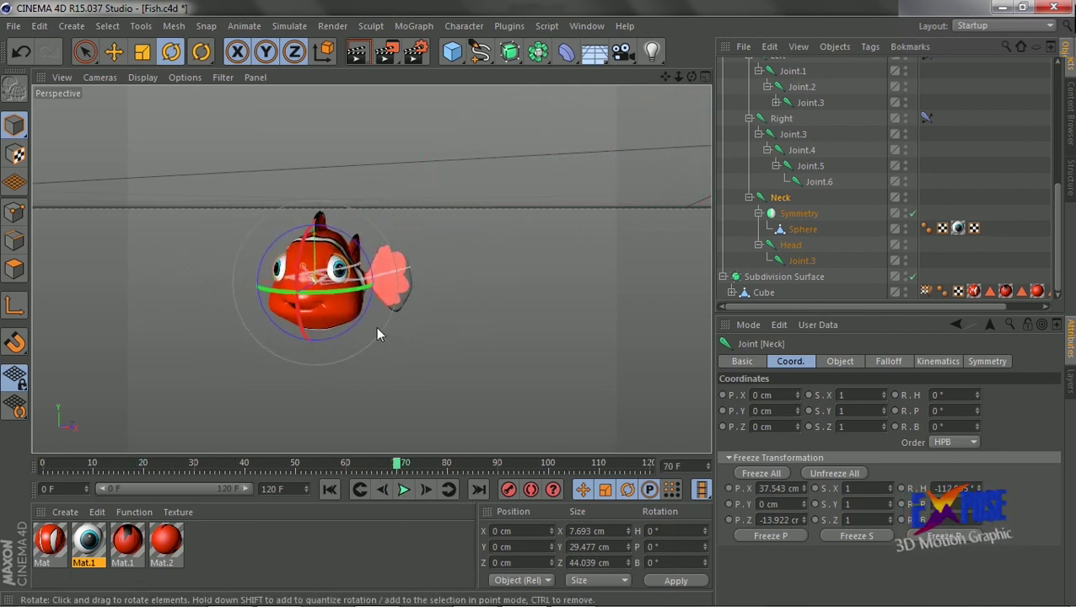
{"action": "left_click_drag", "start_coordinate": [397, 464], "coordinate": [448, 464]}
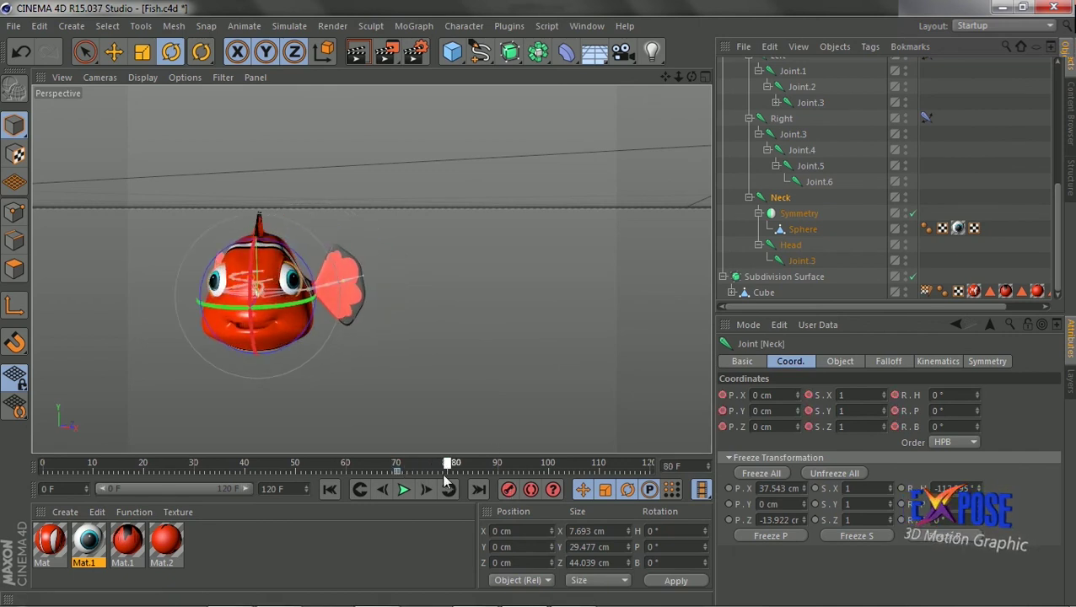
{"action": "left_click_drag", "start_coordinate": [221, 251], "coordinate": [214, 254]}
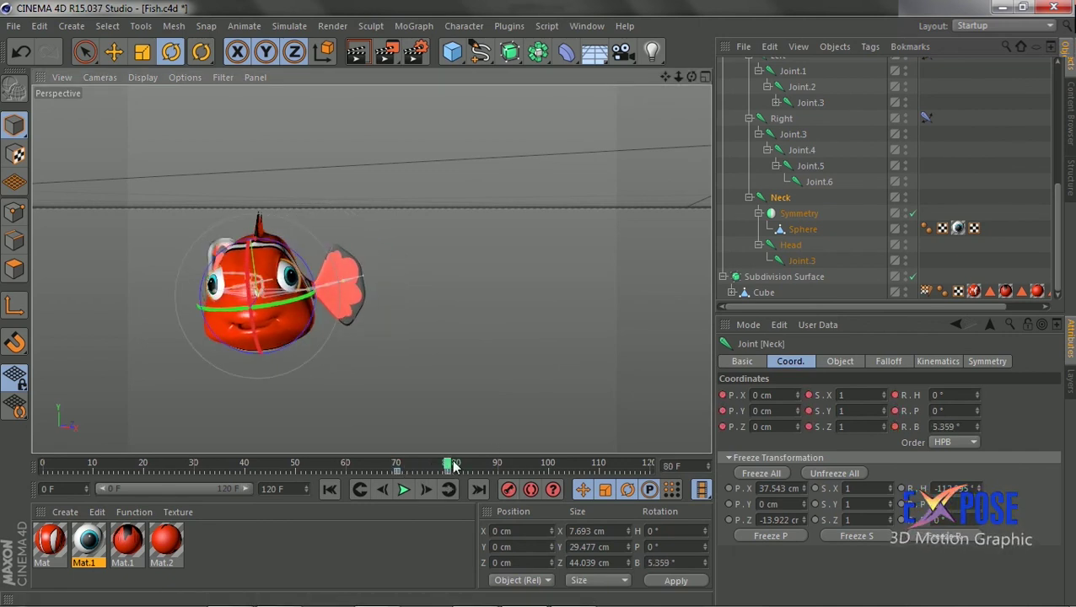
Key further head turns at frames 90, 100, 110 and 120 (H 0.721°, P -1.55°, B 1.702°).
{"action": "left_click", "coordinate": [498, 464]}
{"action": "mouse_move", "coordinate": [306, 269]}
{"action": "left_mouse_down"}
{"action": "mouse_move", "coordinate": [312, 278]}
{"action": "mouse_move", "coordinate": [289, 306]}
{"action": "left_mouse_up"}
{"action": "left_click", "coordinate": [549, 465]}
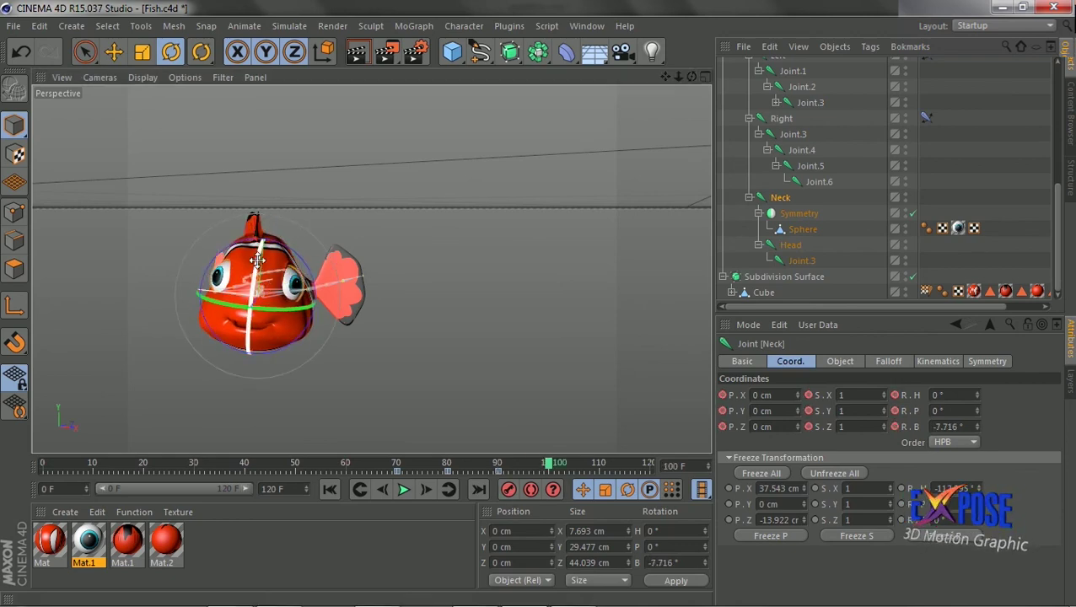
{"action": "left_click", "coordinate": [600, 464]}
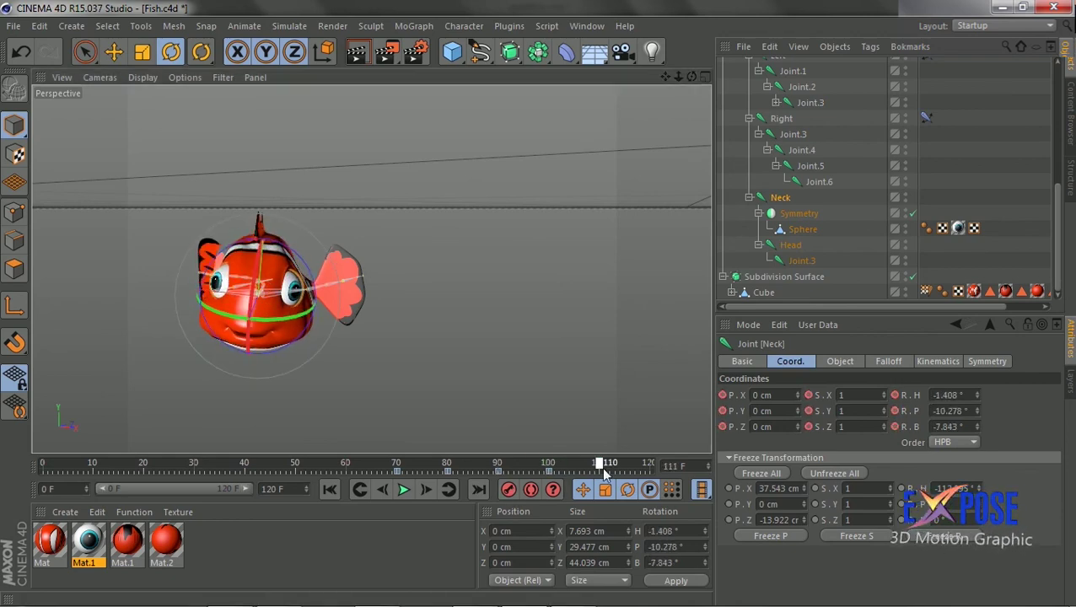
{"action": "mouse_move", "coordinate": [253, 255]}
{"action": "left_mouse_down"}
{"action": "mouse_move", "coordinate": [247, 247]}
{"action": "mouse_move", "coordinate": [257, 287]}
{"action": "left_mouse_up"}
{"action": "left_click", "coordinate": [648, 465]}
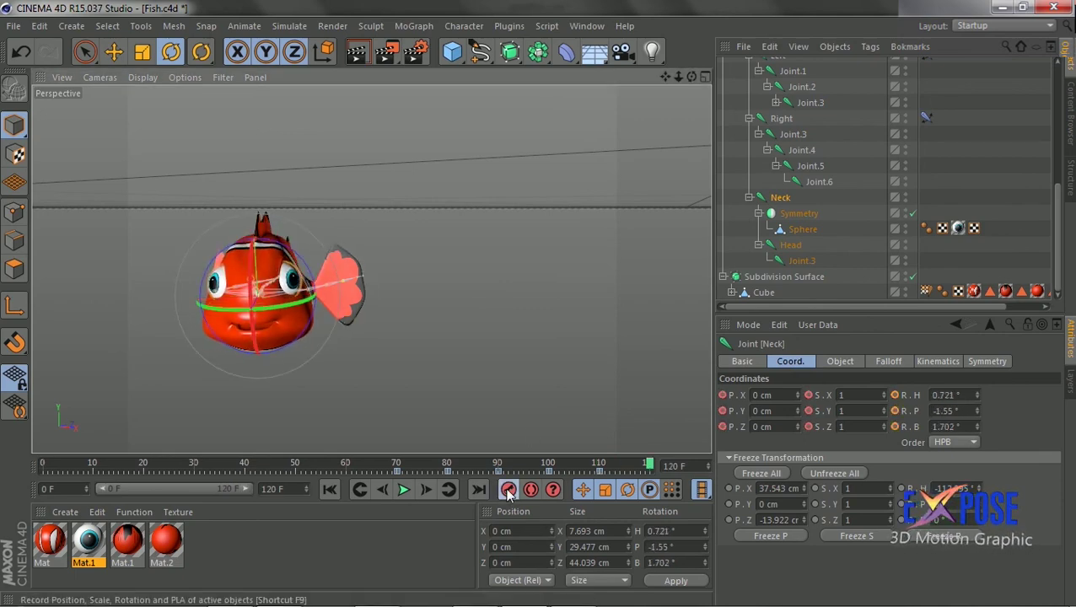